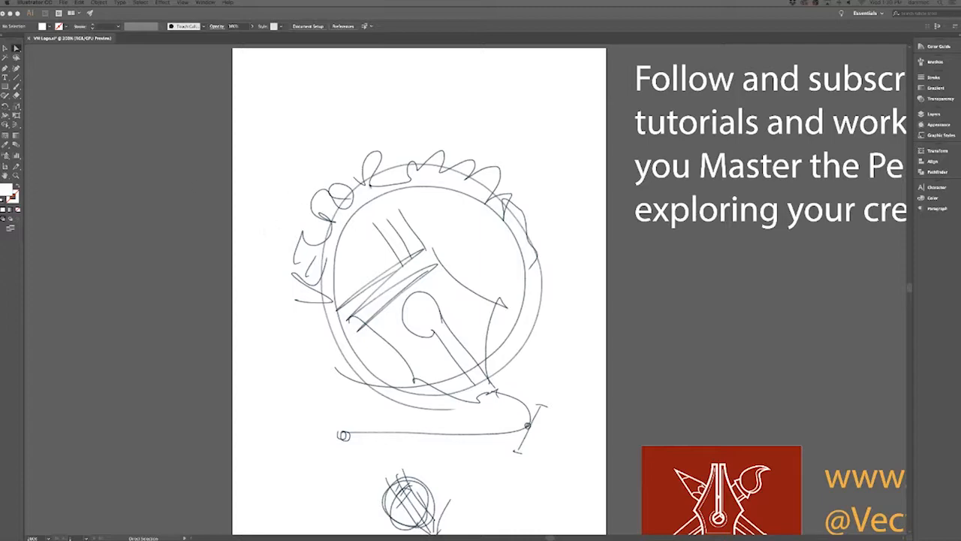
Detach the Pen tool group as a floating palette over the artboard, and switch to the Direct Selection tool.
left_click_drag(435, 264, 371, 224)
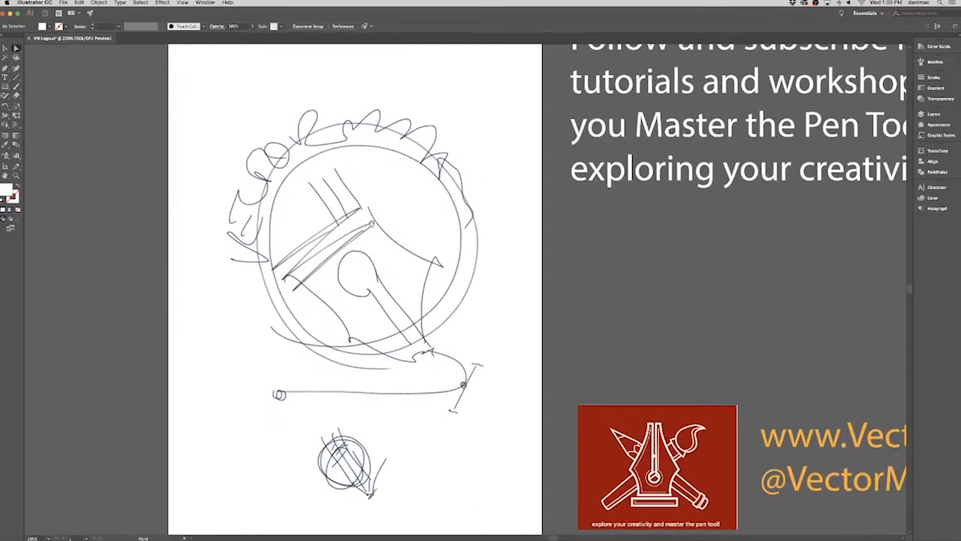
mouse_move(592, 324)
left_mouse_down()
mouse_move(476, 275)
mouse_move(315, 241)
mouse_move(253, 230)
mouse_move(183, 245)
left_mouse_up()
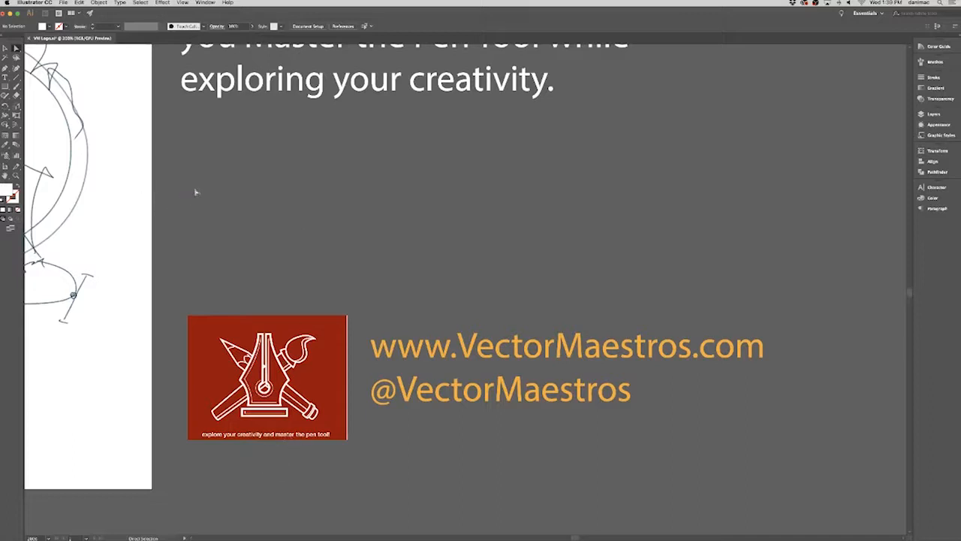
left_click_drag(5, 69, 96, 91)
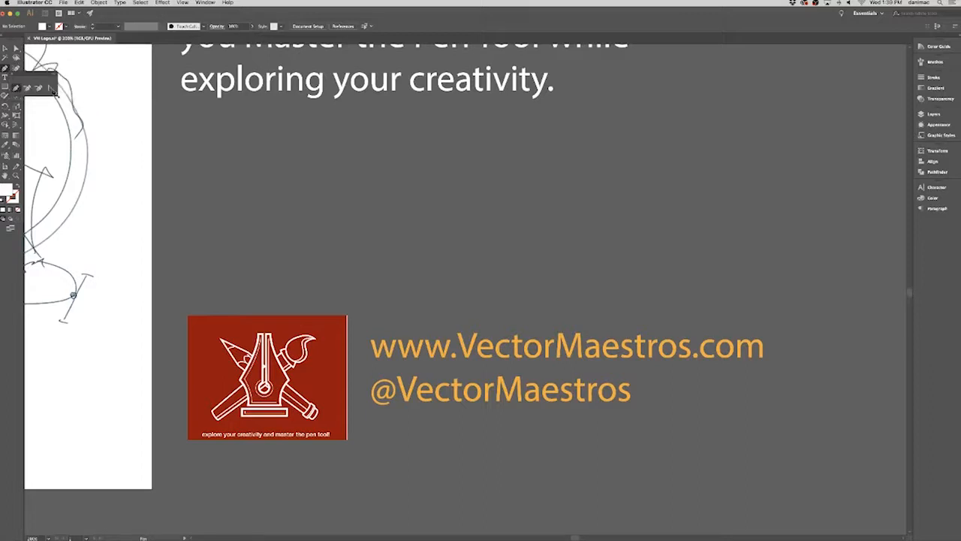
left_click_drag(38, 77, 120, 112)
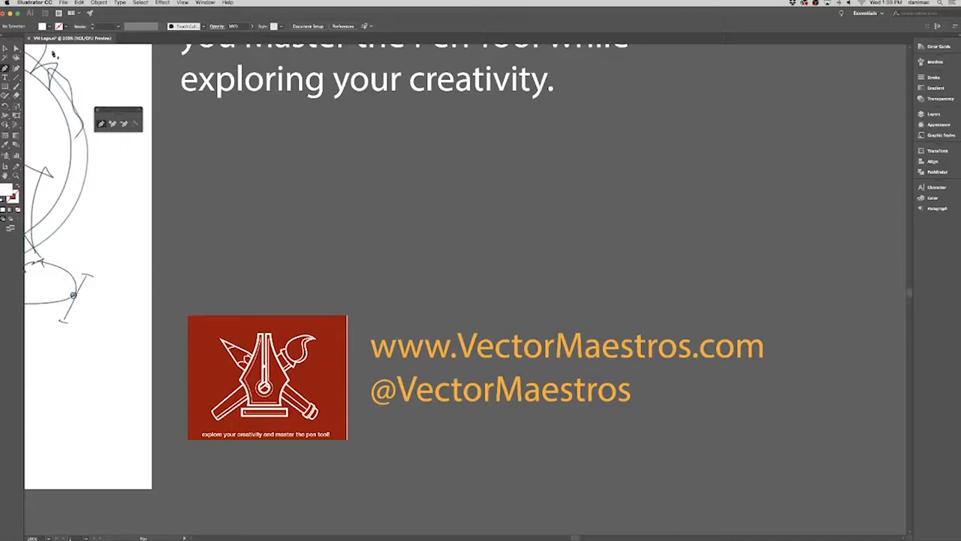
left_click(16, 47)
left_click_drag(296, 357, 342, 359)
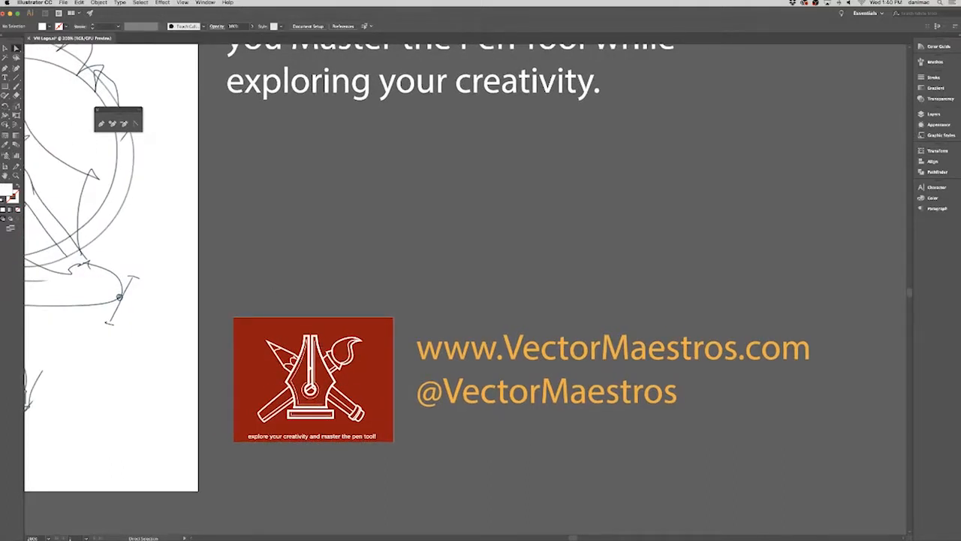
key("super+Tab")
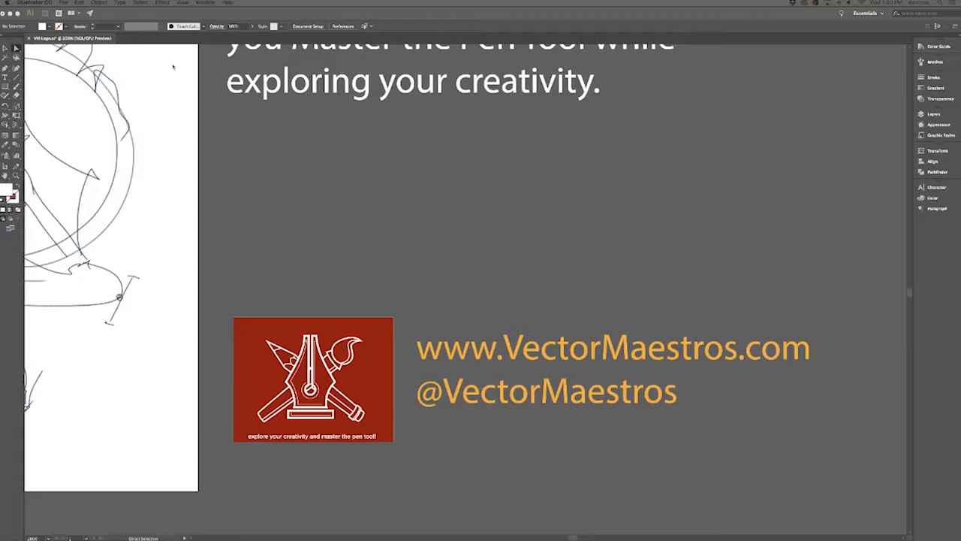
left_click(268, 120)
left_click(63, 3)
left_click(63, 3)
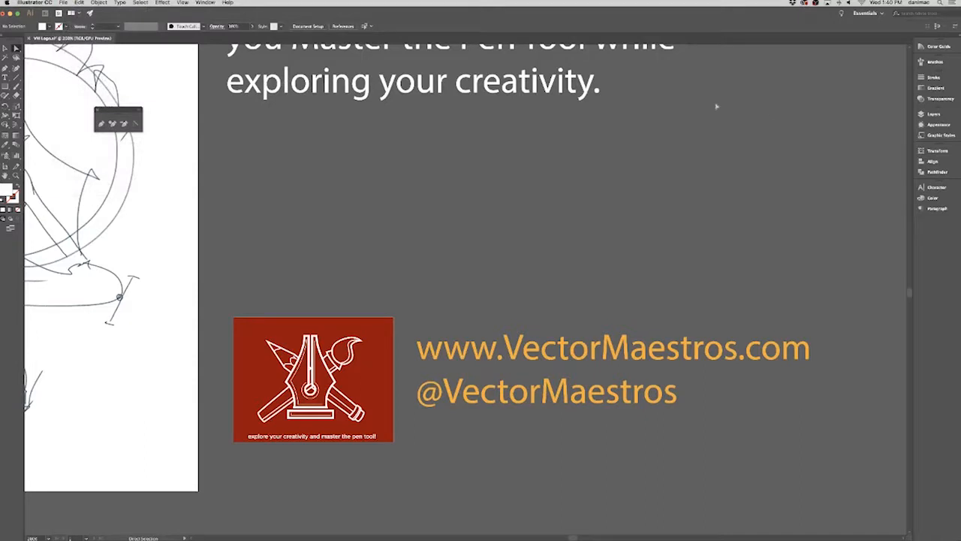
Place the PNG screenshot of the Vector Maestros shield from the Desktop folder onto the Sketch Layer, beside the artboard.
left_click(928, 114)
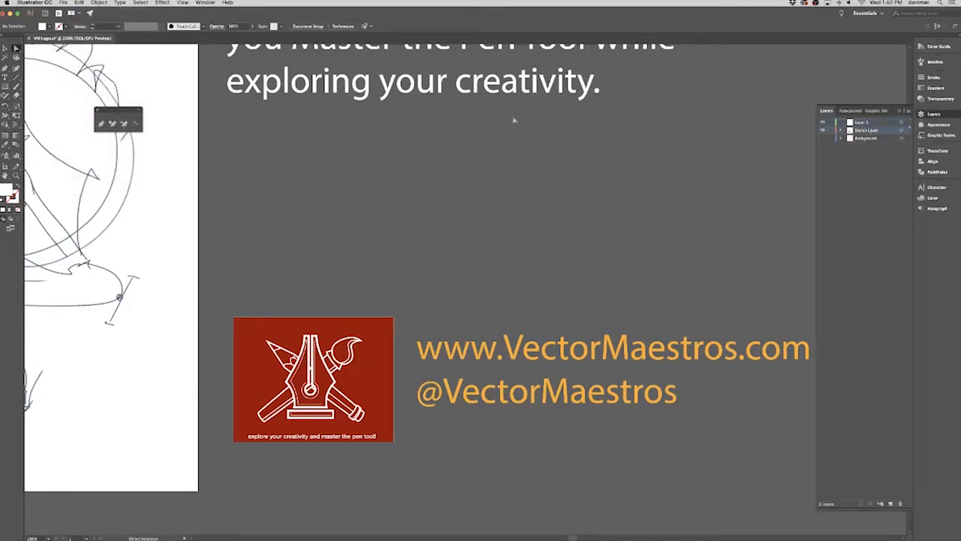
left_click(63, 3)
left_click(88, 114)
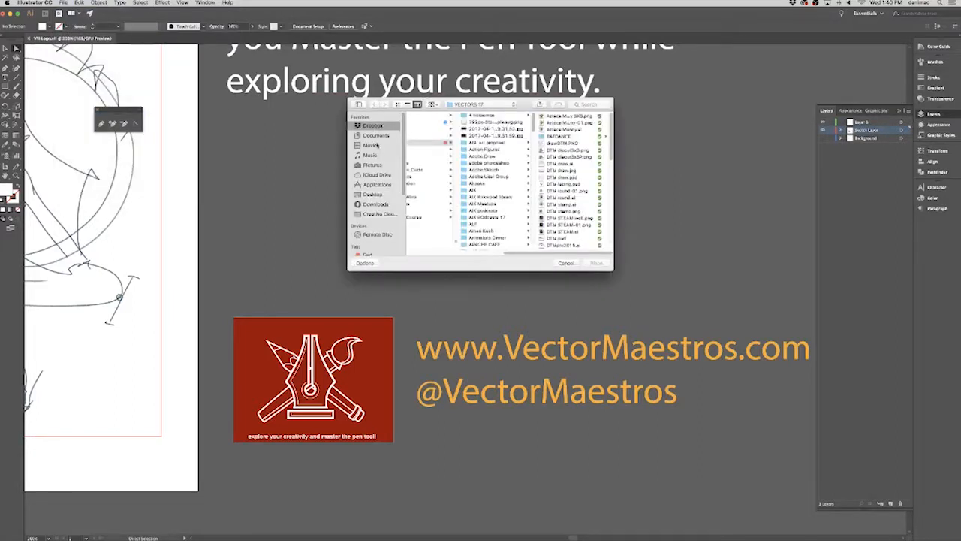
left_click(378, 196)
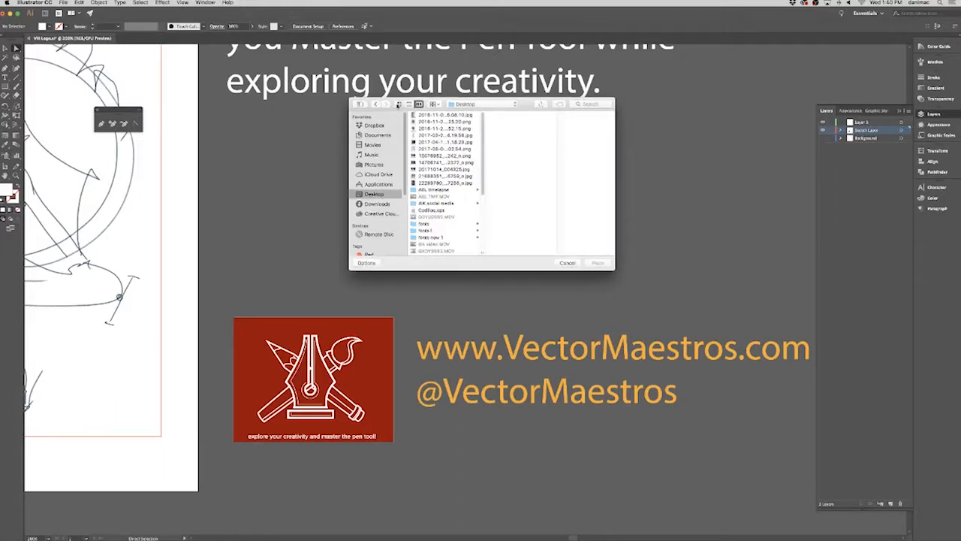
left_click(398, 104)
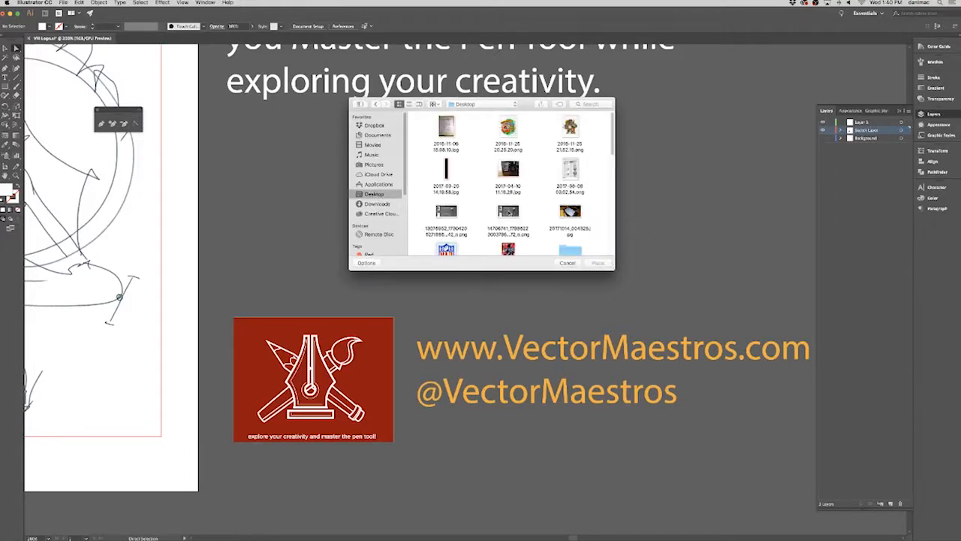
left_click(507, 218)
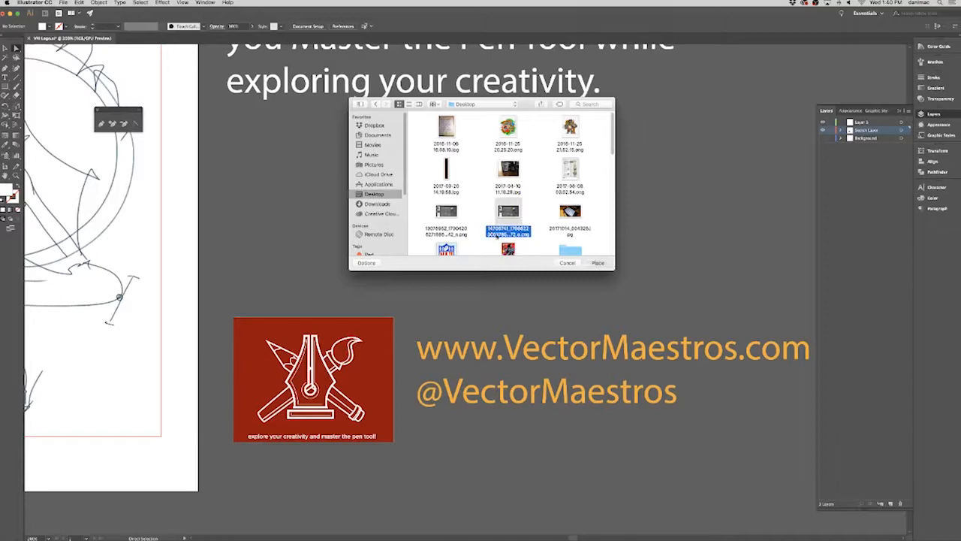
left_click(598, 263)
left_click_drag(148, 101, 715, 436)
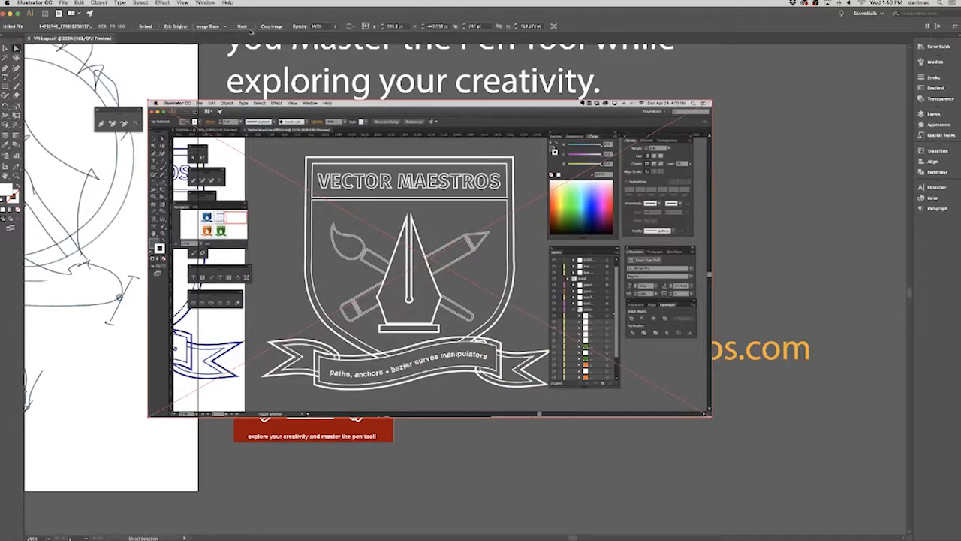
Crop the placed screenshot down to the shield artwork and move it beside the red logo image, over the web address text.
left_click(271, 27)
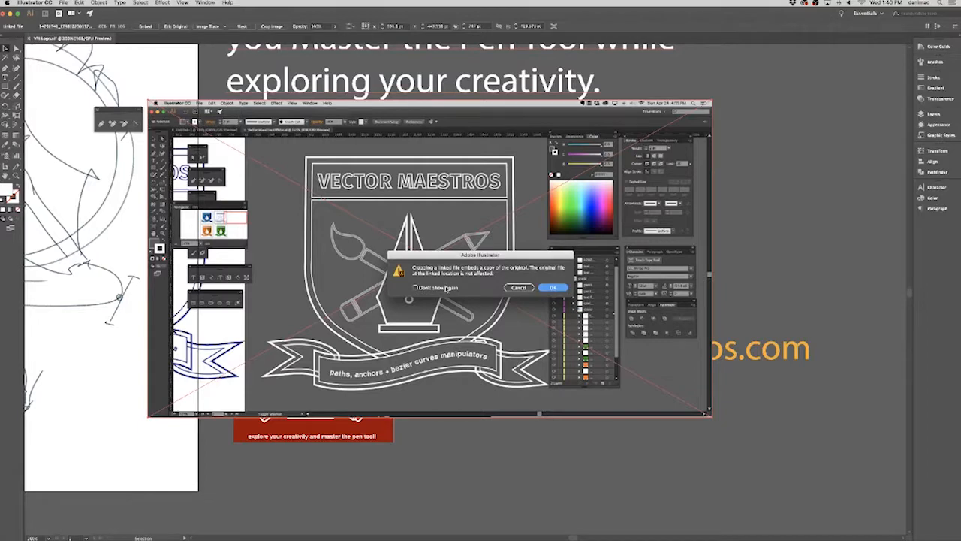
left_click(552, 287)
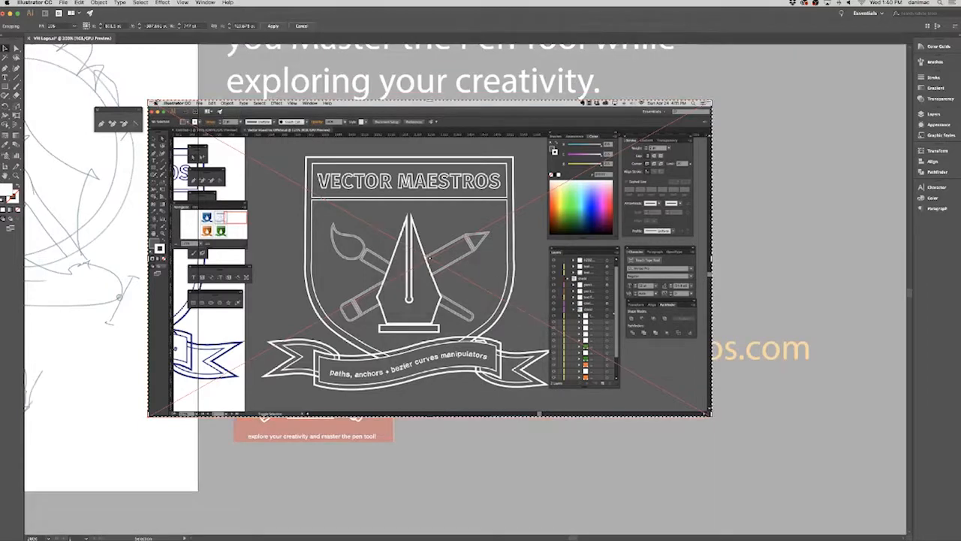
left_click_drag(148, 101, 256, 141)
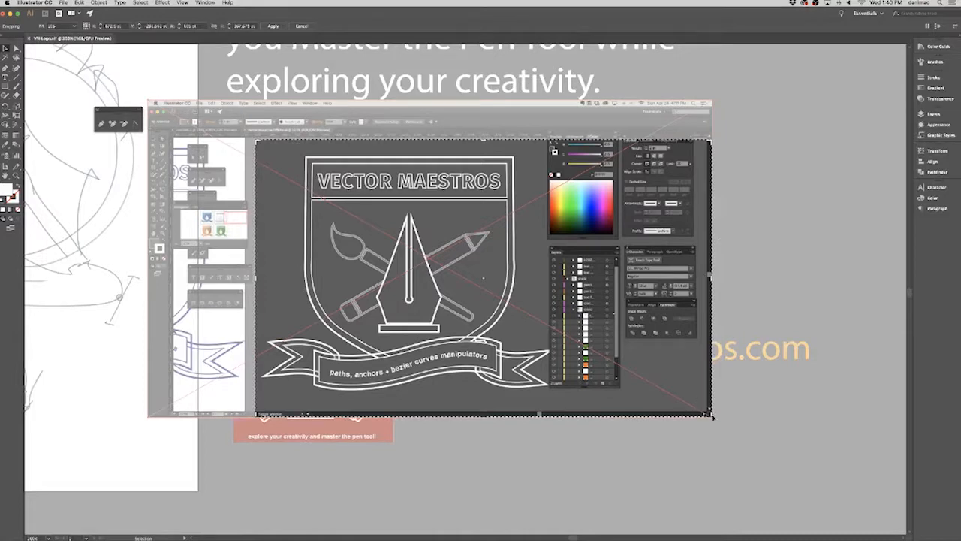
left_click_drag(710, 414, 568, 402)
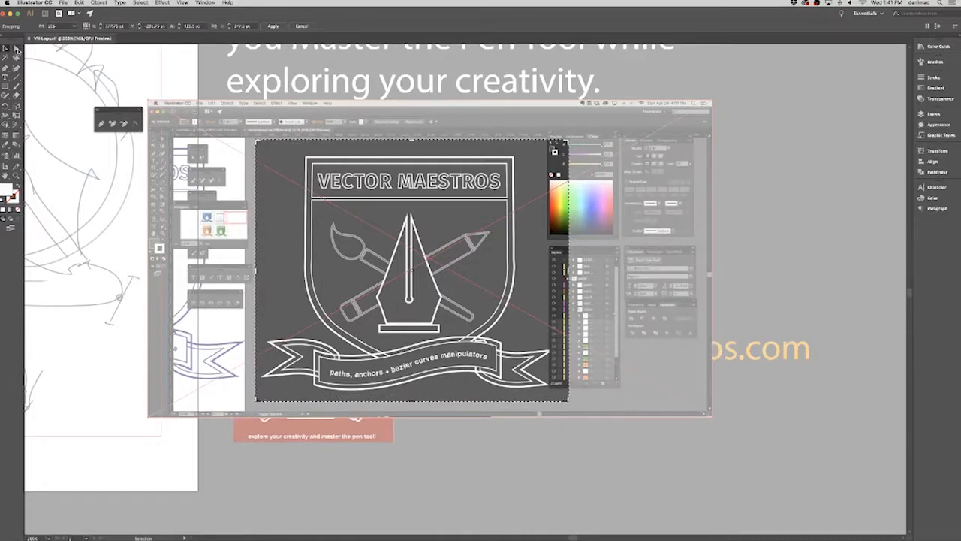
left_click(16, 52)
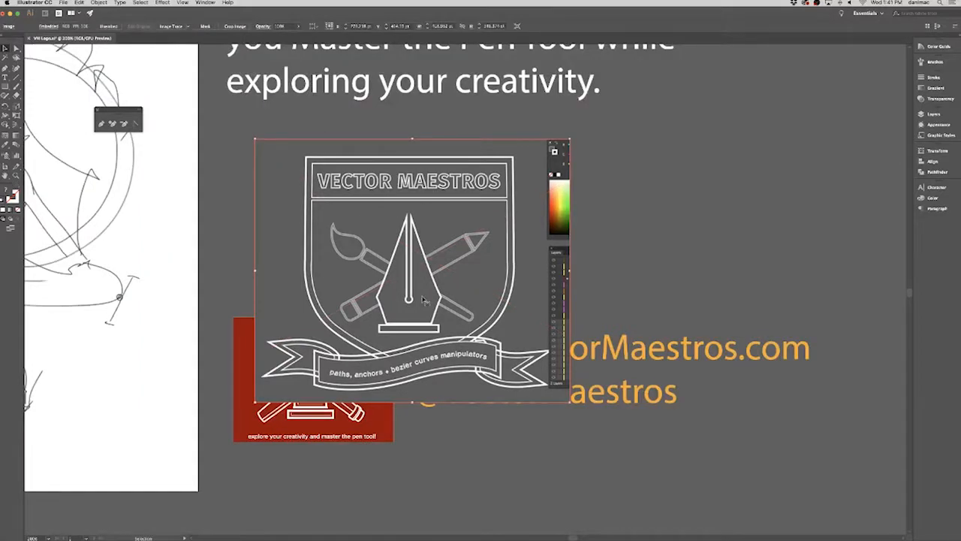
left_click_drag(461, 315, 654, 402)
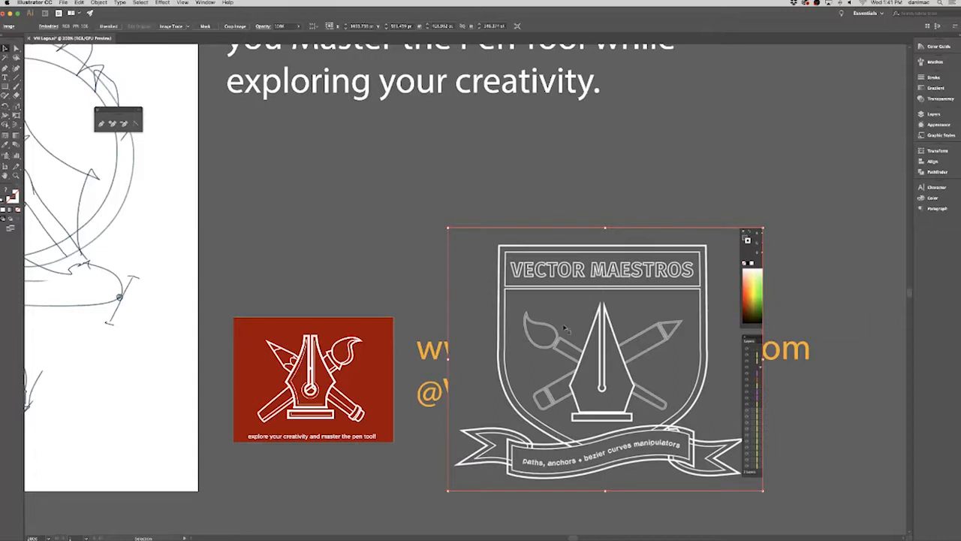
left_click_drag(590, 345, 630, 341)
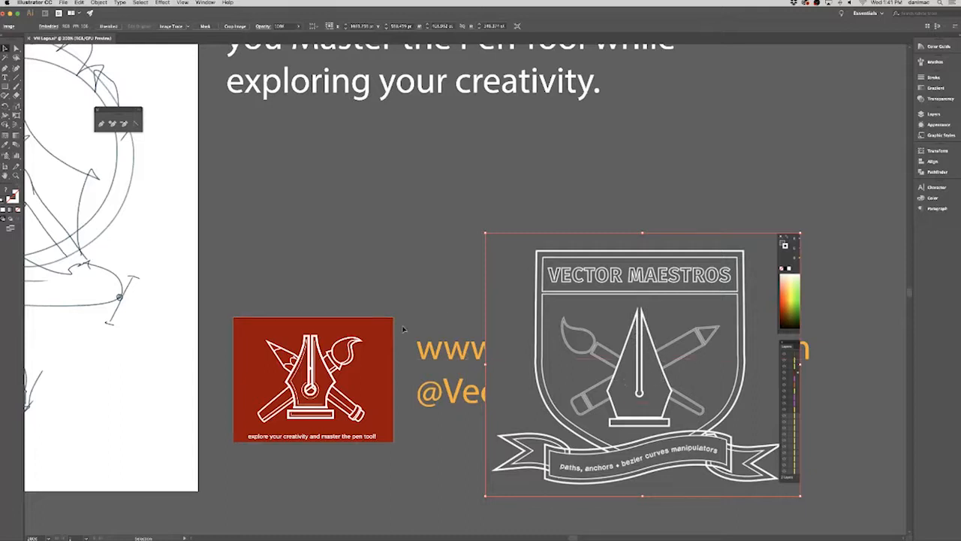
Compare the red pen-nib logo and the shield image with the circular emblem sketch on the artboard.
left_click(313, 407)
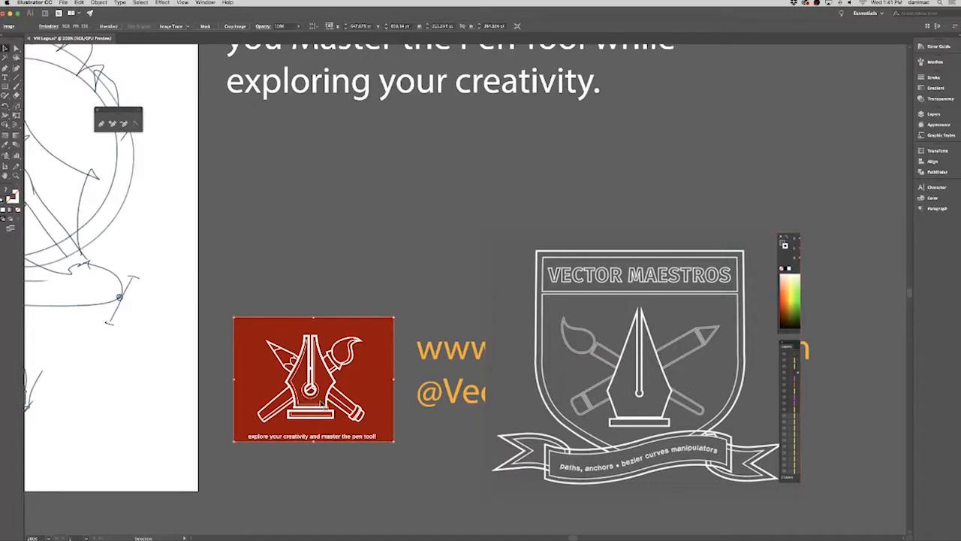
left_click(624, 376, "shift")
key("super+Tab")
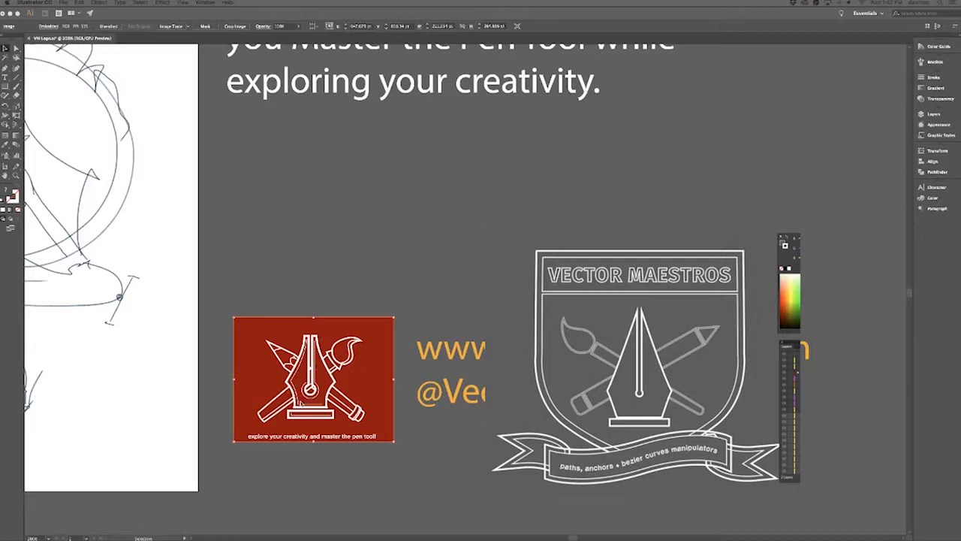
left_click(321, 361)
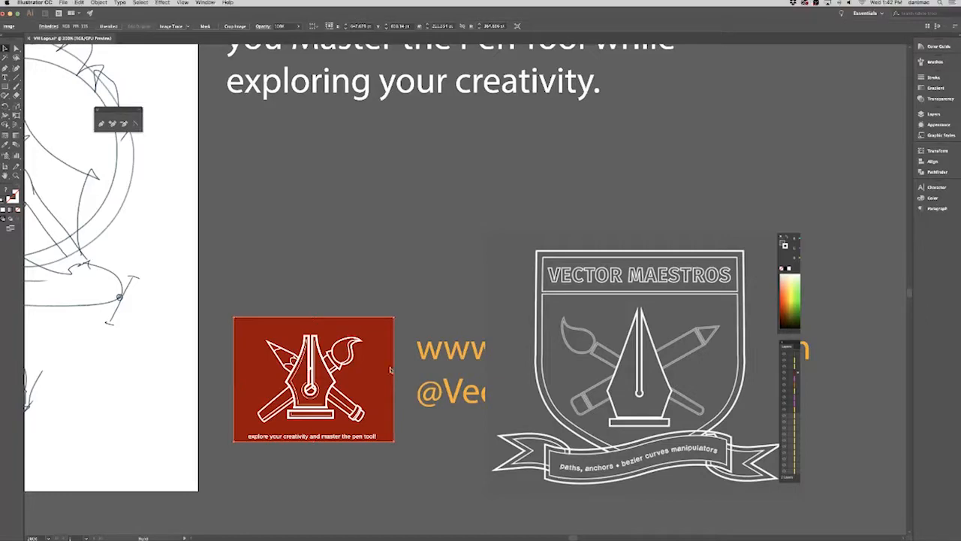
left_click(306, 293)
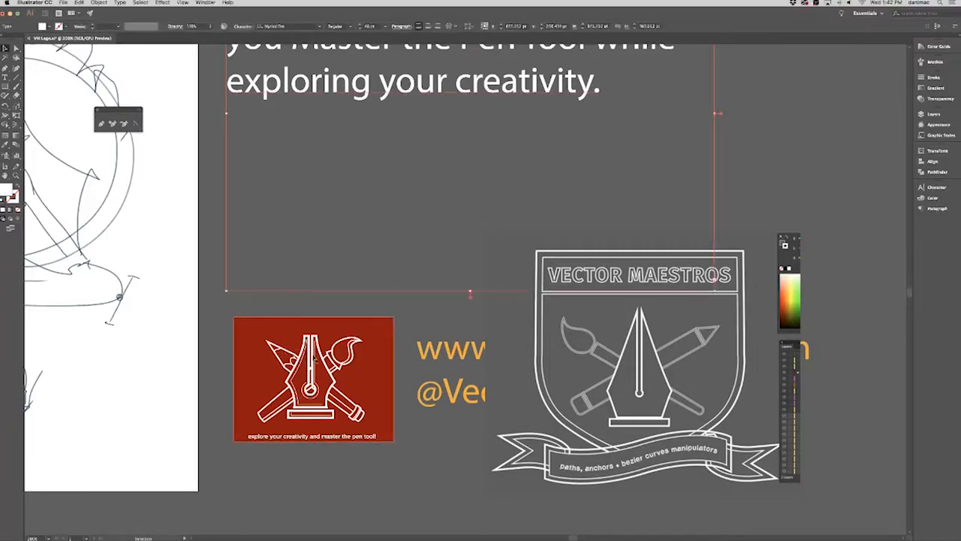
left_click_drag(278, 371, 325, 373)
left_click_drag(130, 263, 250, 278)
left_click_drag(134, 162, 169, 223)
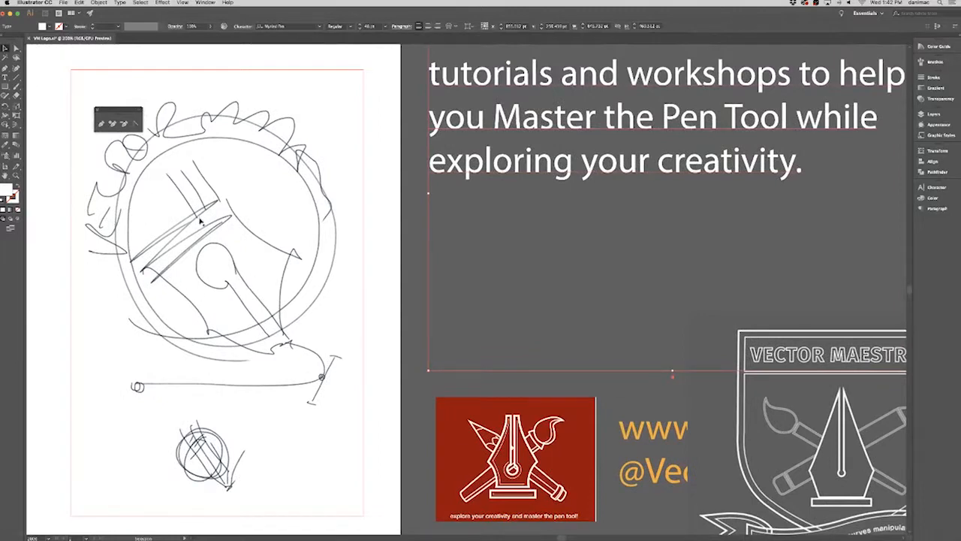
left_click(385, 352)
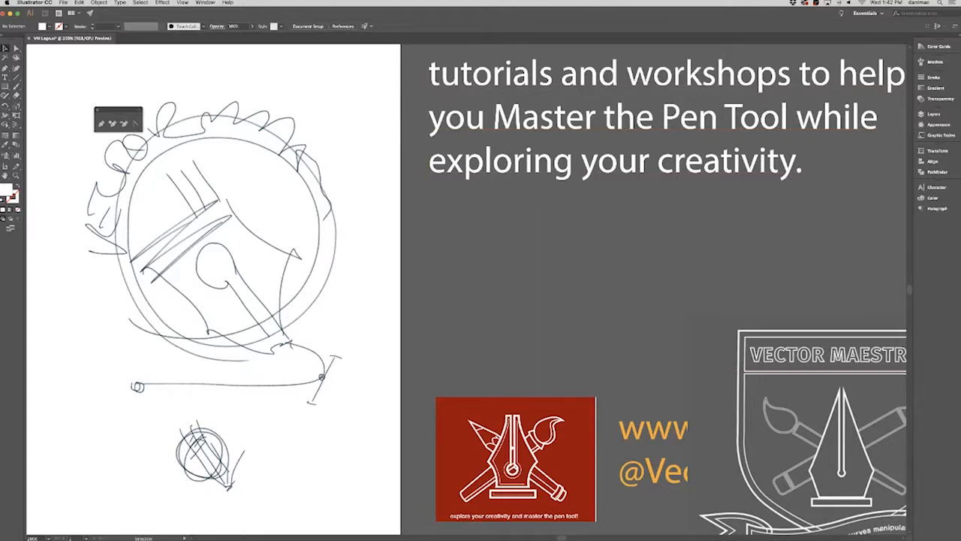
key("super+Tab")
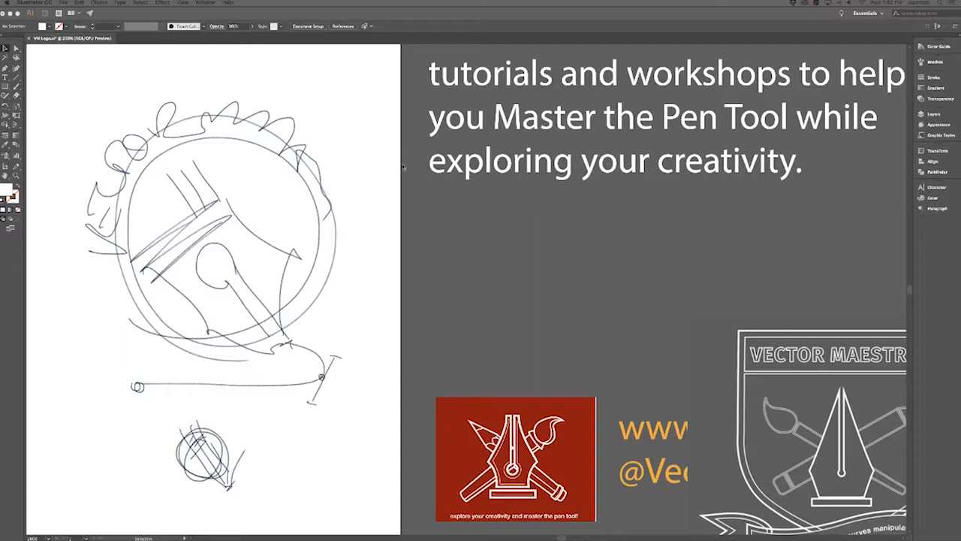
key("super+Tab")
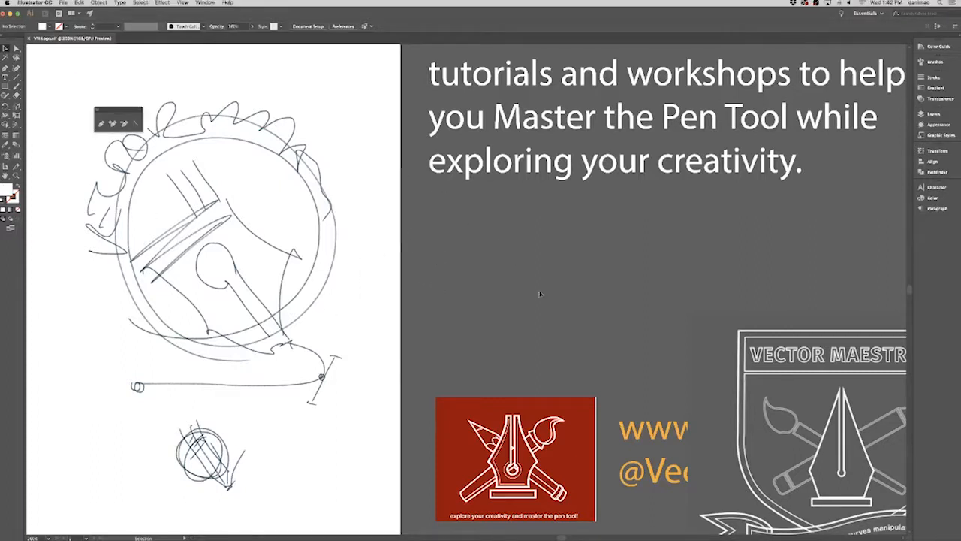
Move the red logo image up to overlap the artboard's edge and enlarge it proportionally to about twice its size.
left_click_drag(470, 427, 403, 250)
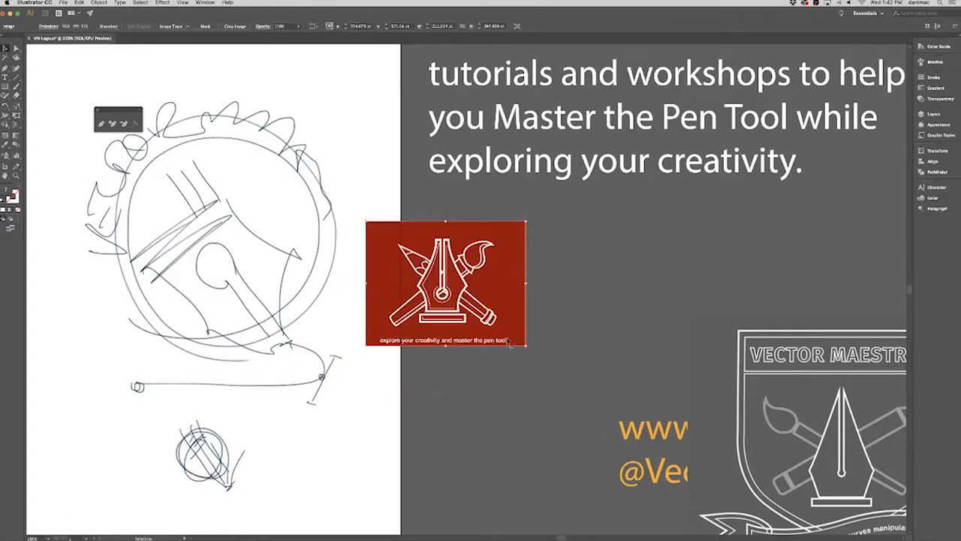
left_click_drag(526, 344, 692, 476)
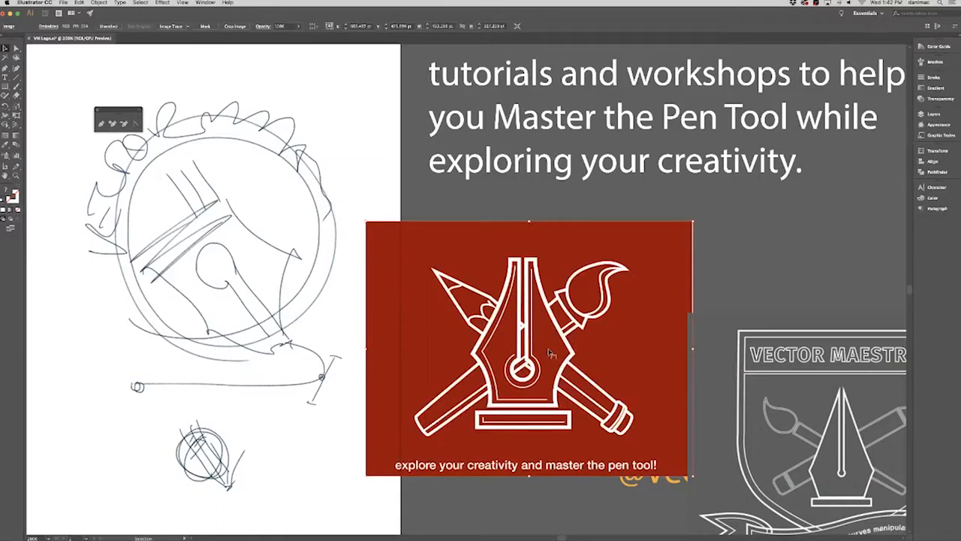
key("super+z")
left_click_drag(526, 344, 720, 466)
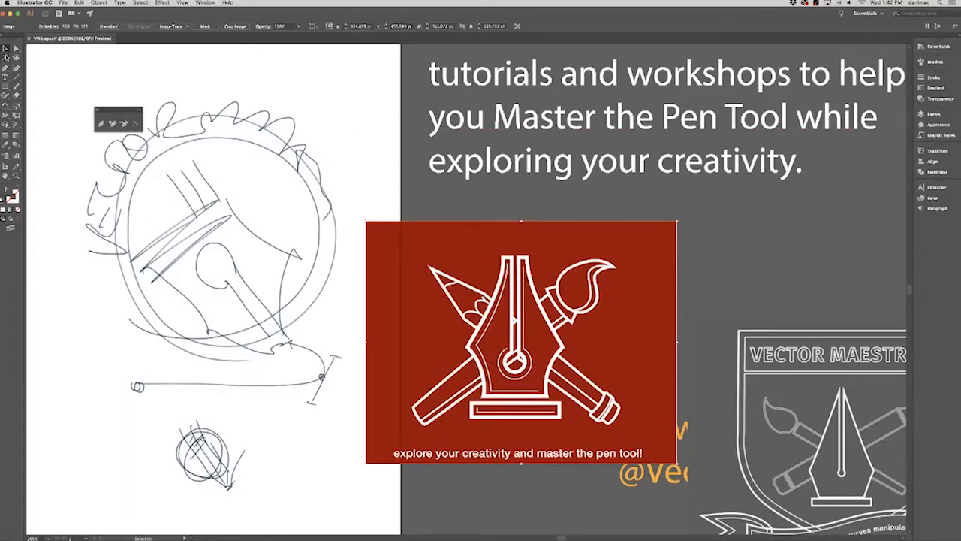
left_click(5, 48)
Target all artwork on the Sketch Layer and lower its opacity to about 44%.
left_click(930, 114)
left_click(901, 131)
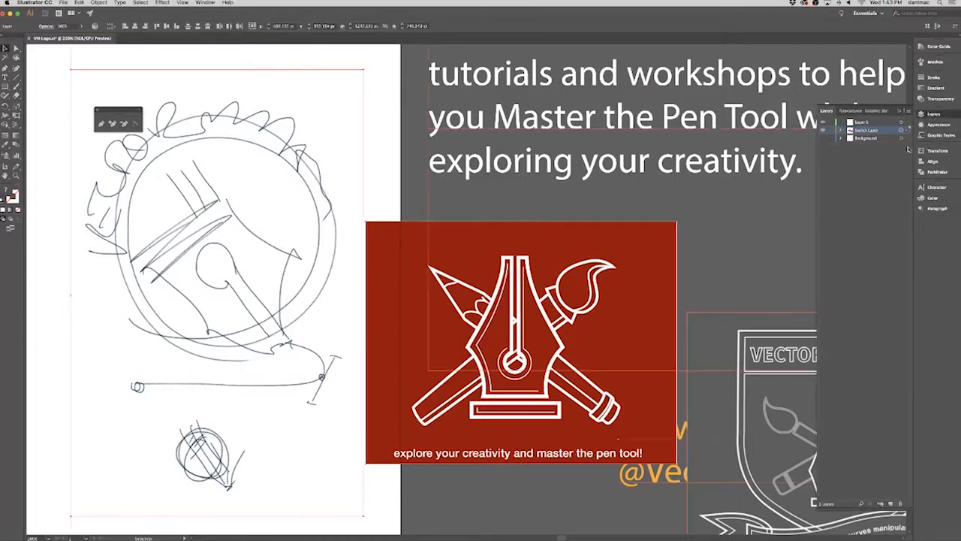
left_click(938, 100)
left_click(906, 86)
left_click(890, 96)
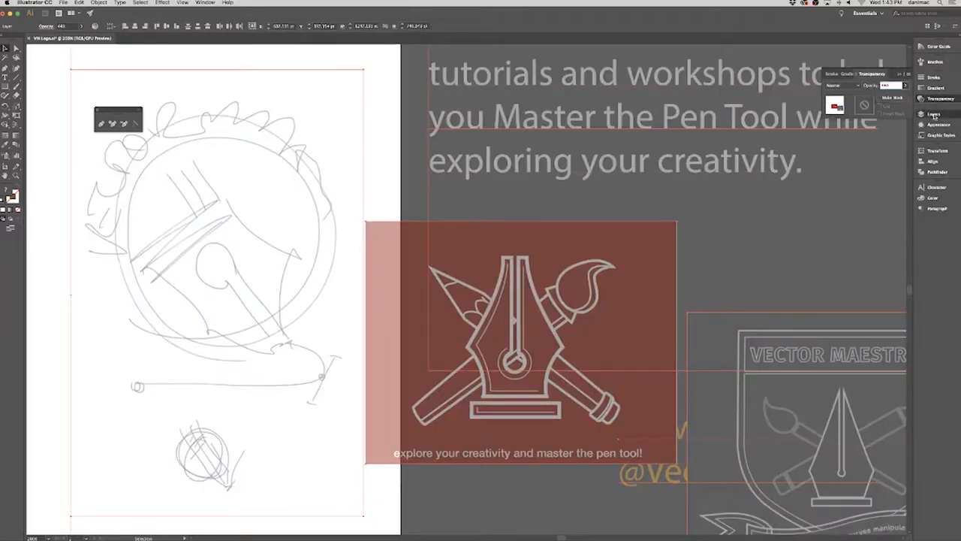
Detach the Layers panel so it floats over the canvas, and lock the Sketch Layer.
left_click(934, 114)
left_click_drag(827, 112, 660, 78)
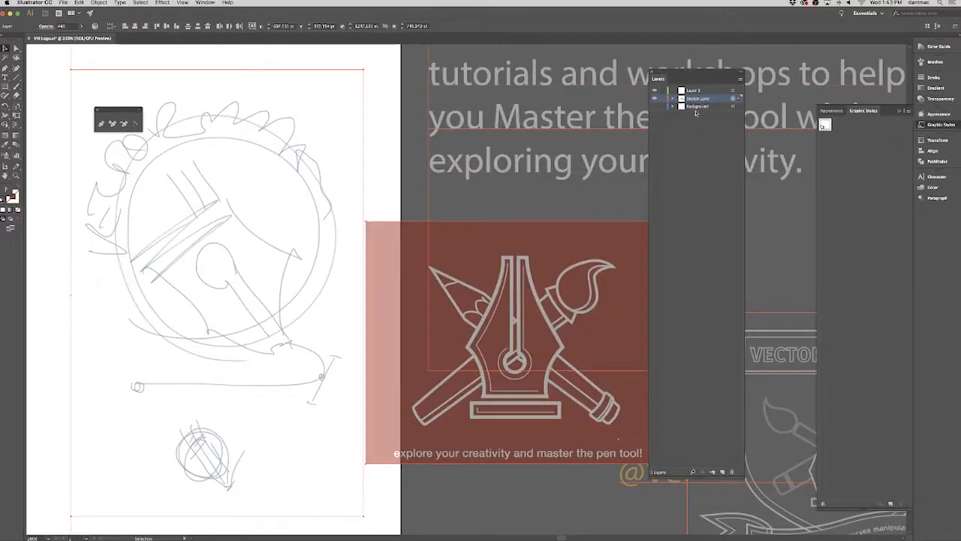
left_click(663, 98)
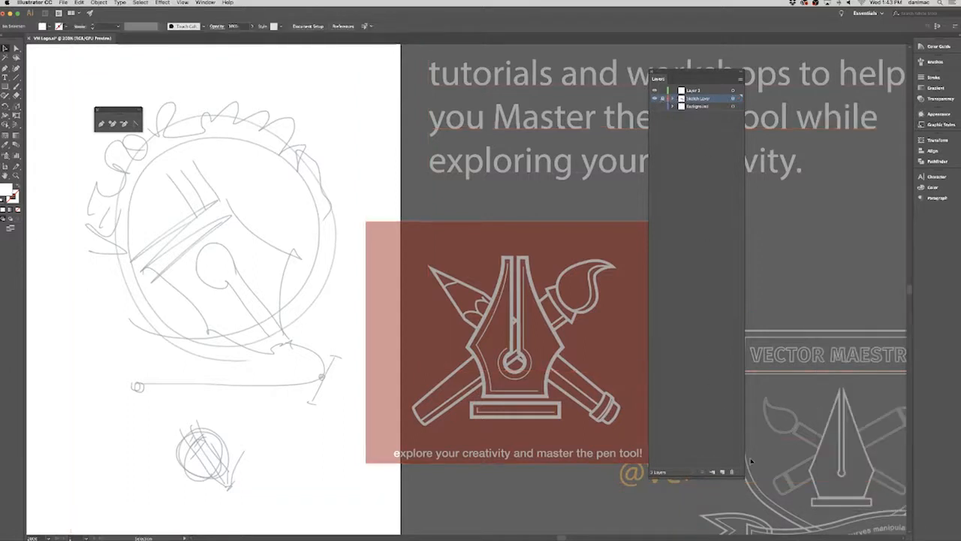
Shorten the floating Layers panel, shift it aside, and detach the Color panel so it floats beside it.
left_click_drag(741, 476, 738, 240)
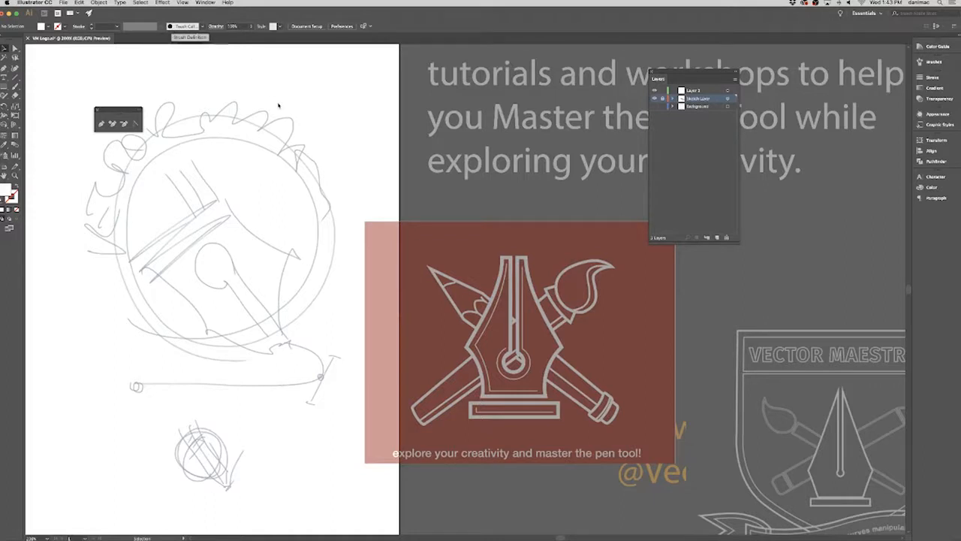
left_click(64, 3)
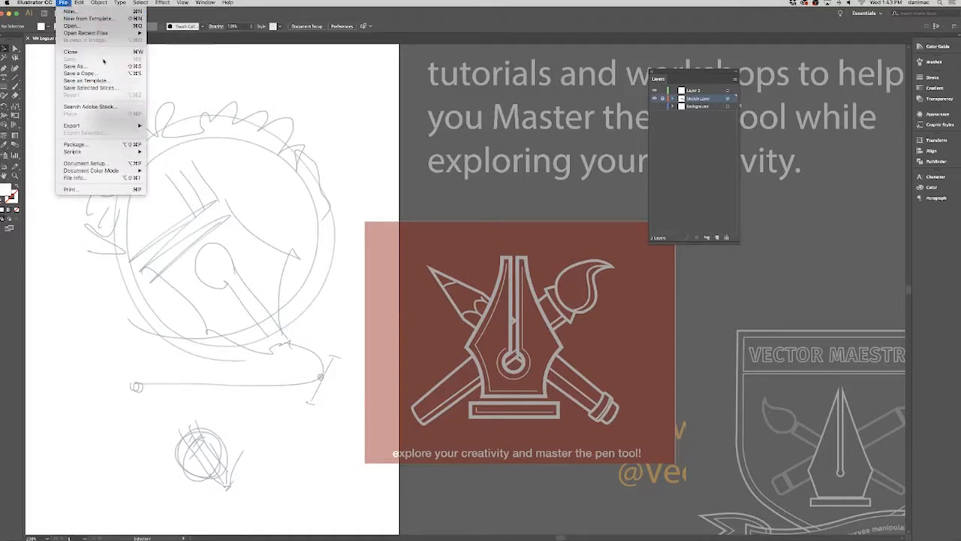
left_click(412, 21)
left_click_drag(658, 80, 700, 79)
left_click(932, 188)
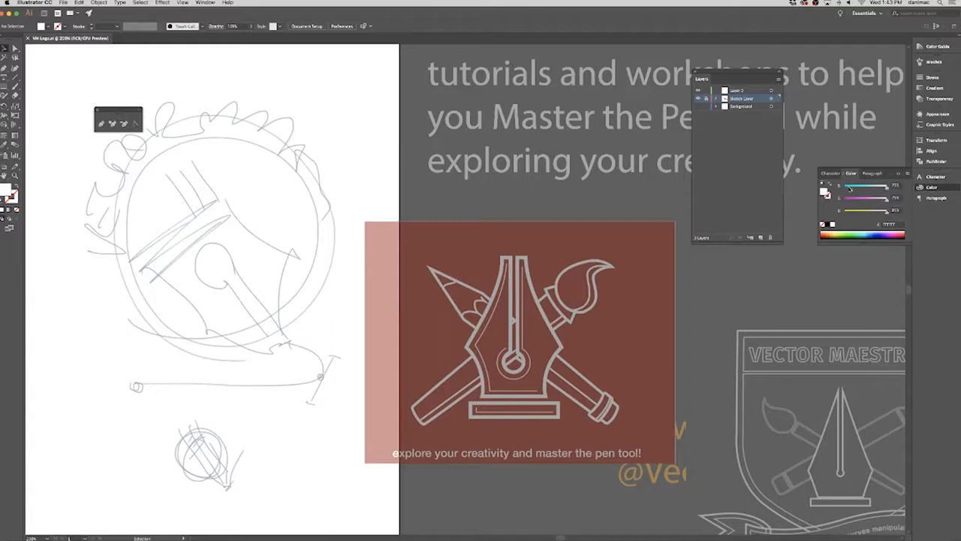
left_click_drag(848, 175, 805, 78)
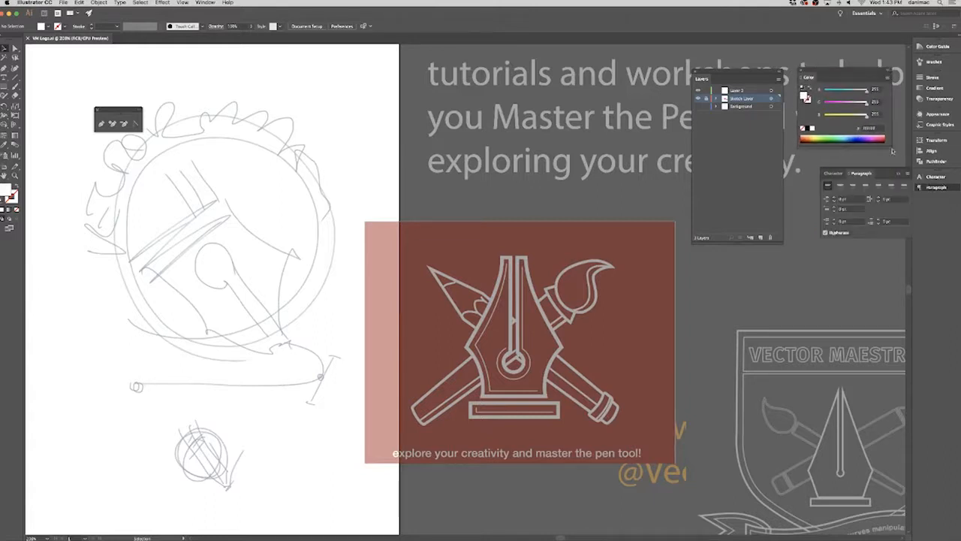
Float the Transparency panel beneath the Color panel, and shift the Pen tools palette closer to the toolbar.
left_click(935, 177)
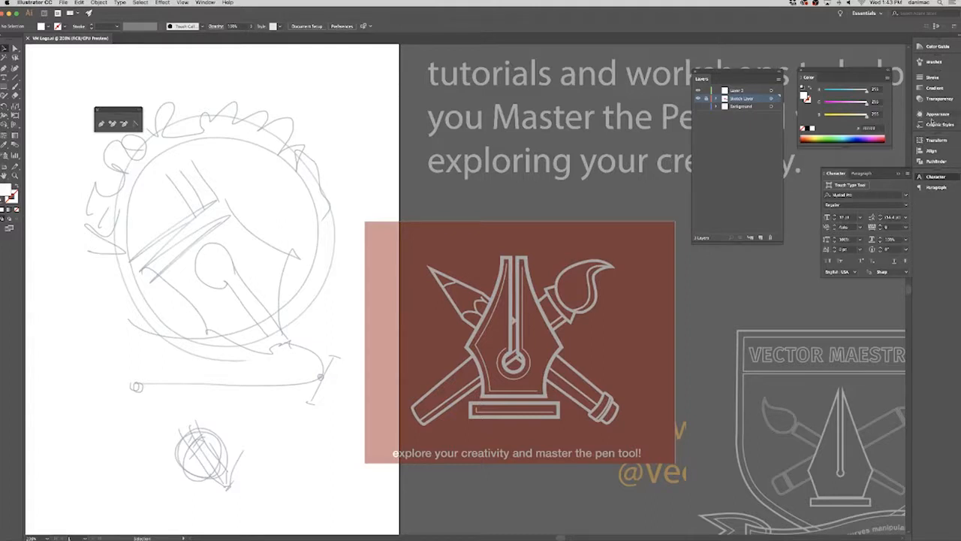
left_click(934, 161)
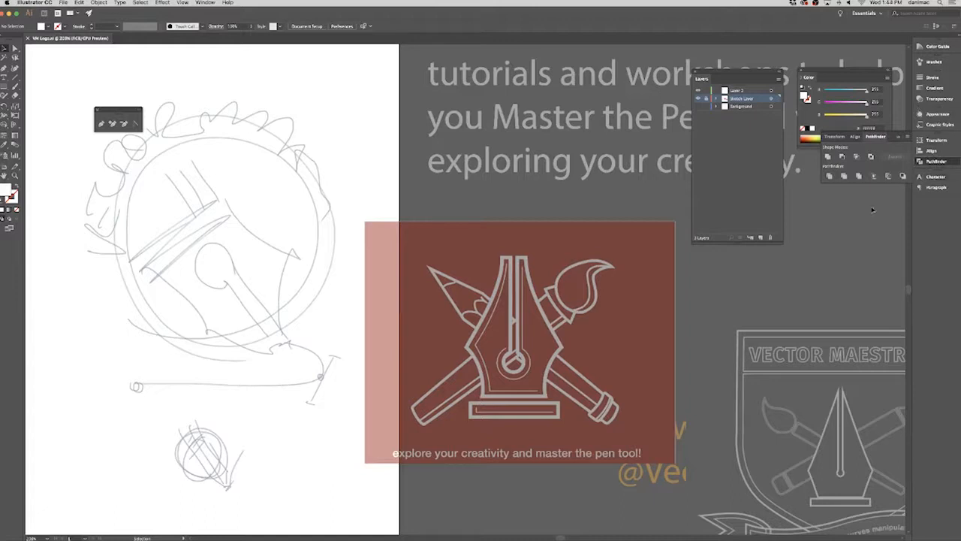
left_click(940, 99)
mouse_move(871, 73)
left_mouse_down()
mouse_move(822, 184)
mouse_move(816, 171)
left_mouse_up()
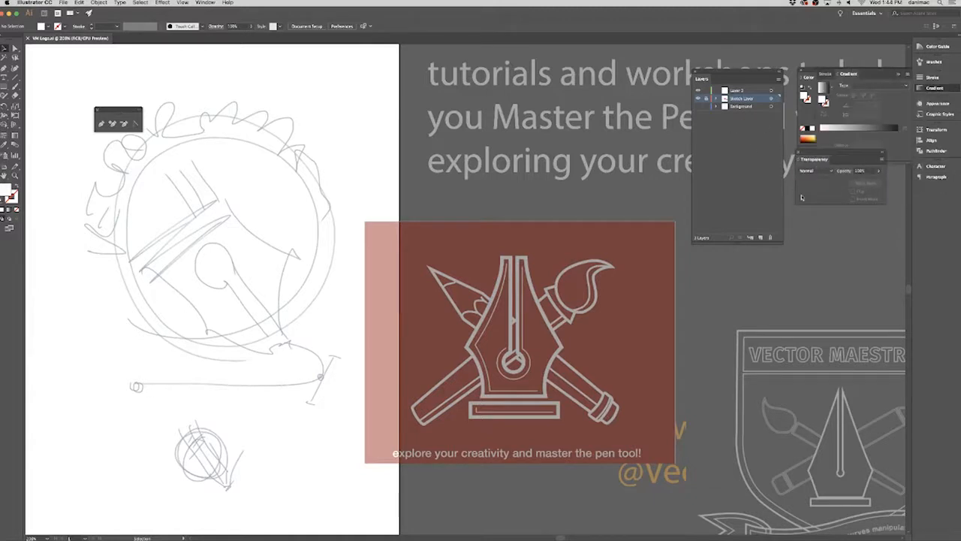
left_click(819, 181)
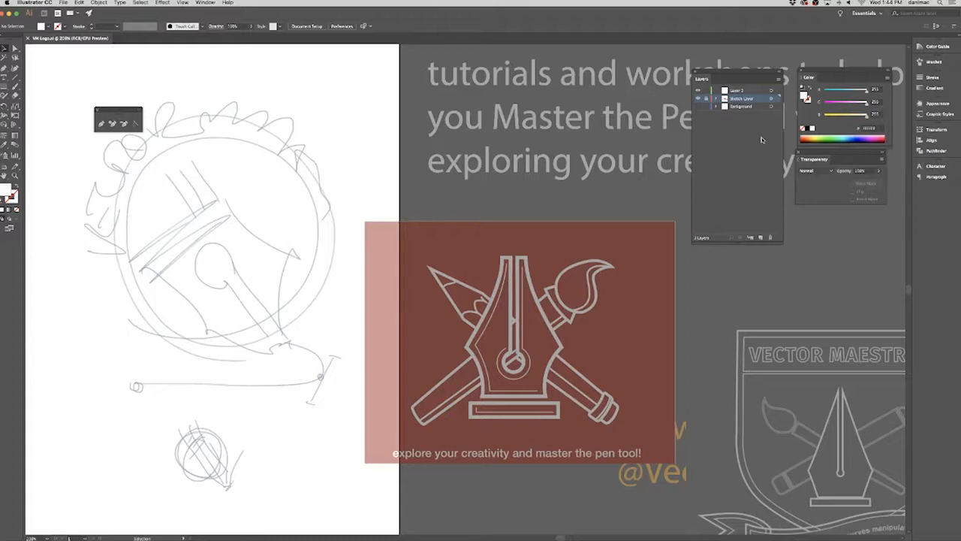
left_click_drag(808, 160, 812, 174)
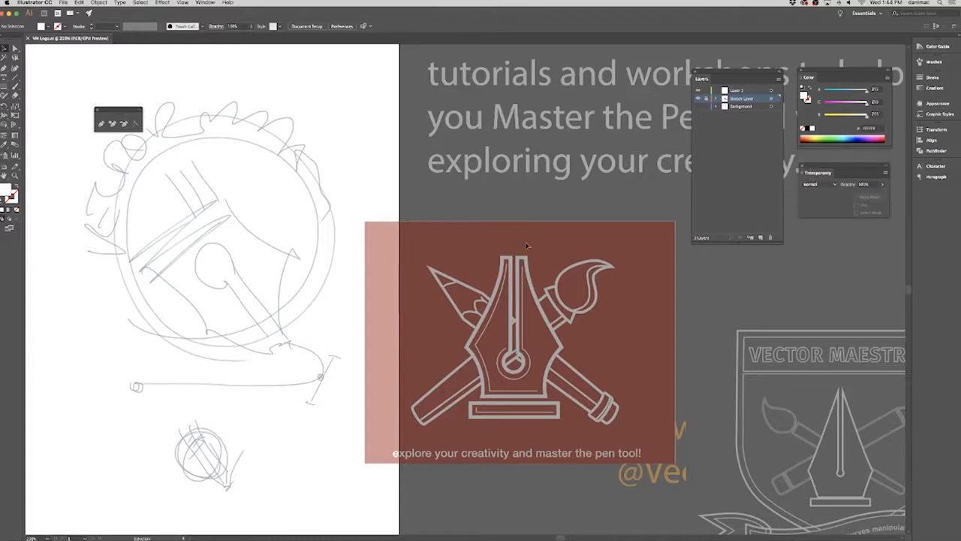
mouse_move(114, 112)
left_mouse_down()
mouse_move(75, 93)
mouse_move(90, 112)
left_mouse_up()
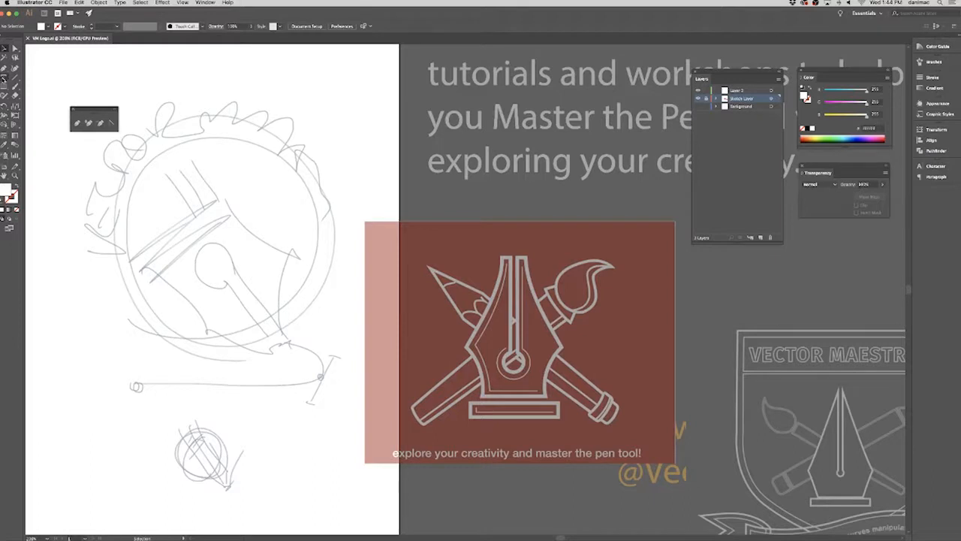
Tear off the Type tools as a floating palette and close it again.
left_click(4, 78)
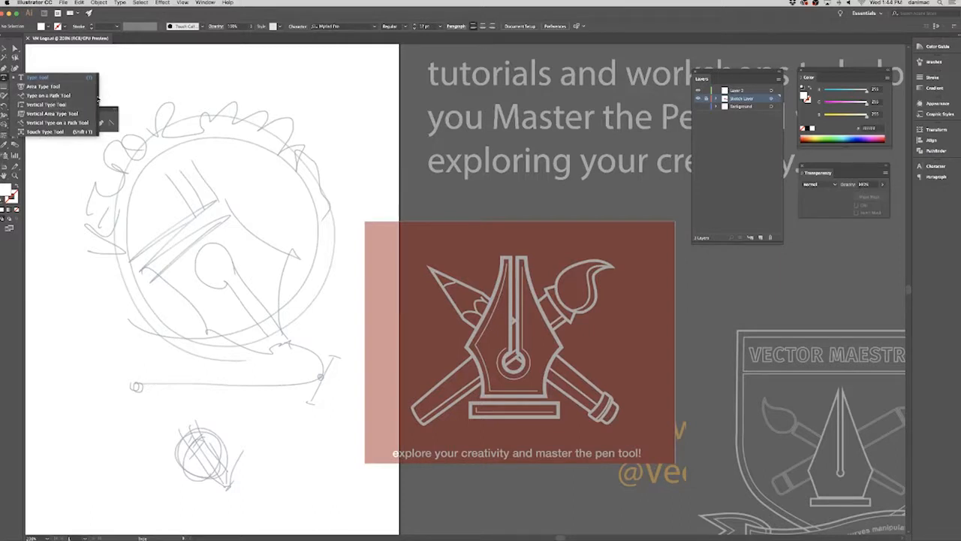
left_click(98, 98)
left_click_drag(57, 89, 86, 155)
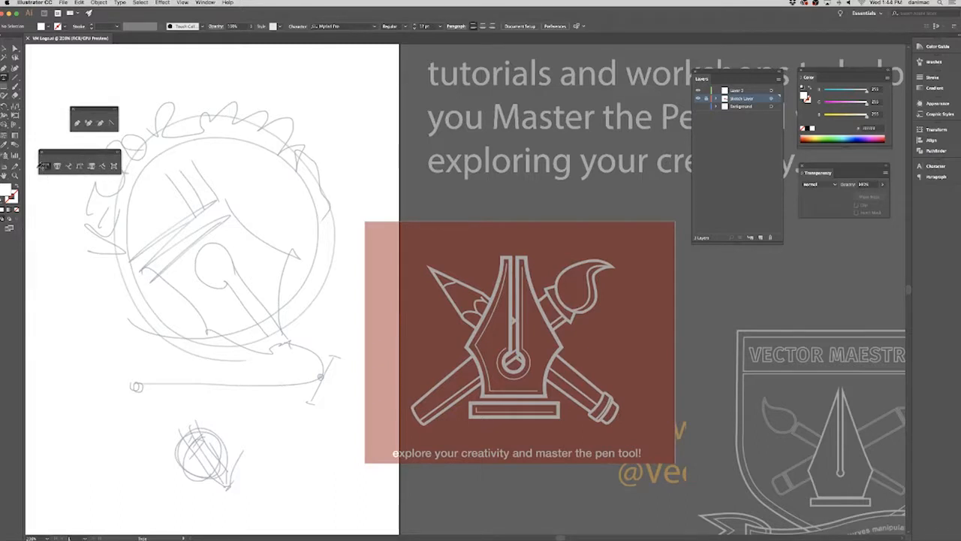
left_click(42, 153)
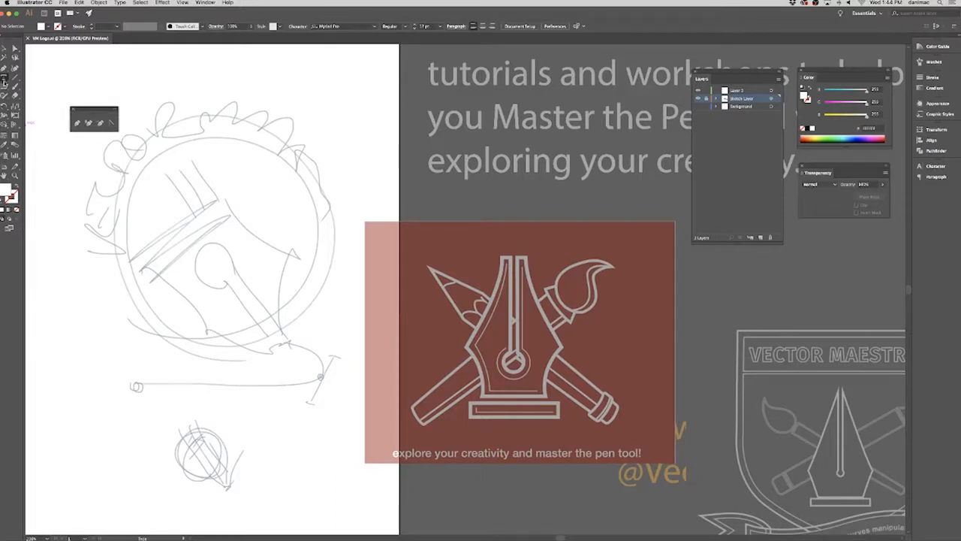
Place the Pen tools palette beside the toolbar and tear off the Direct Selection tools as a palette below it.
left_click_drag(82, 110, 53, 110)
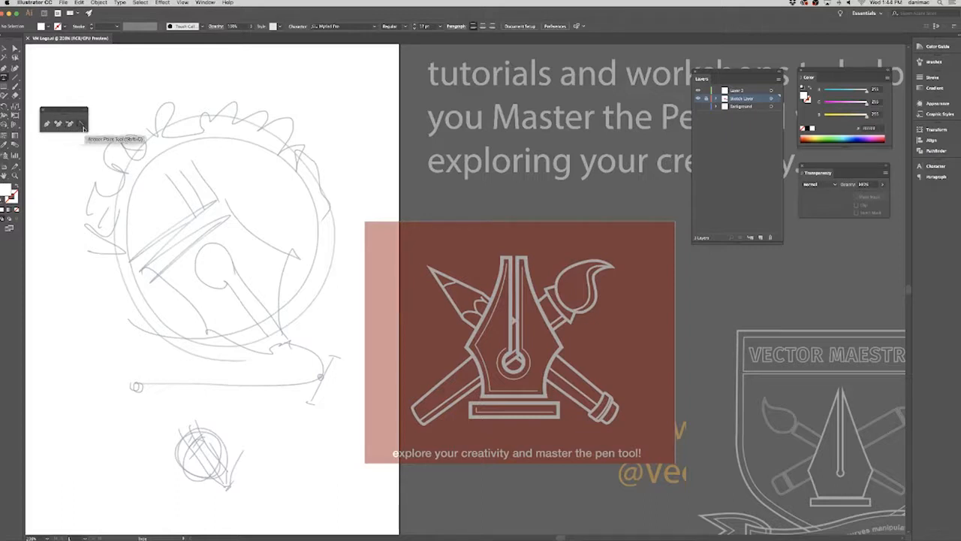
left_click_drag(15, 48, 99, 59)
left_click_drag(33, 60, 73, 197)
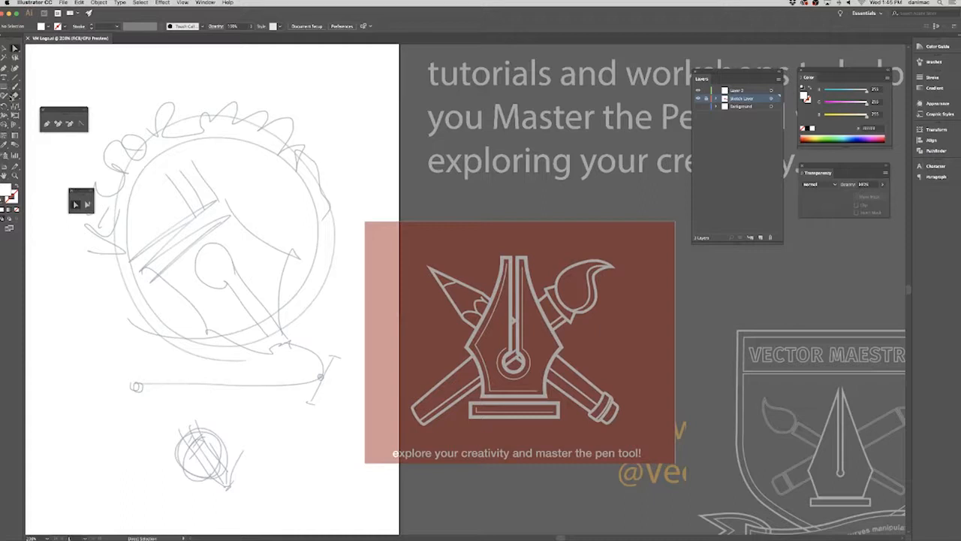
Float the Eraser tools palette just below the Pen tools palette and the basic shape tools palette above it.
left_click(15, 95)
left_click_drag(16, 95, 92, 114)
mouse_move(15, 96)
left_mouse_down()
mouse_move(96, 111)
mouse_move(102, 148)
left_mouse_up()
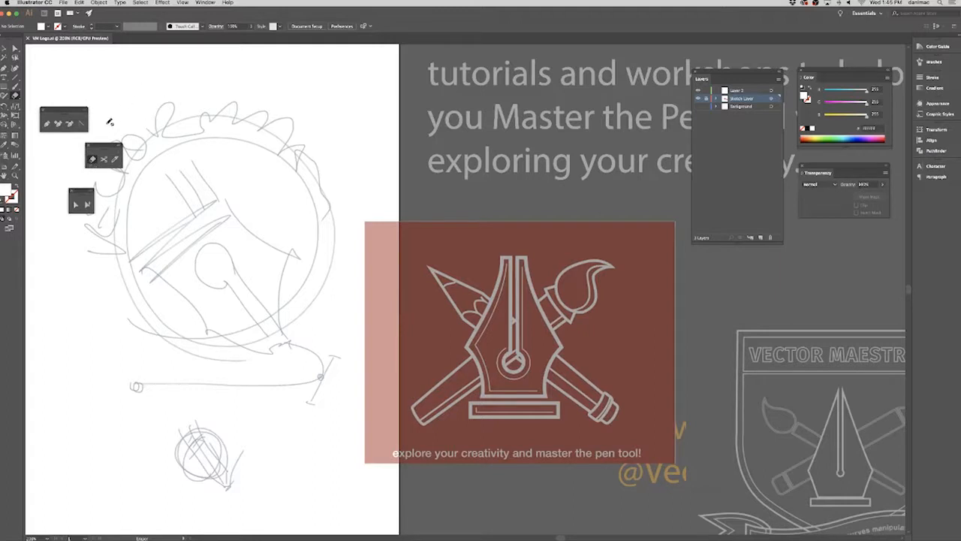
left_click_drag(106, 148, 71, 147)
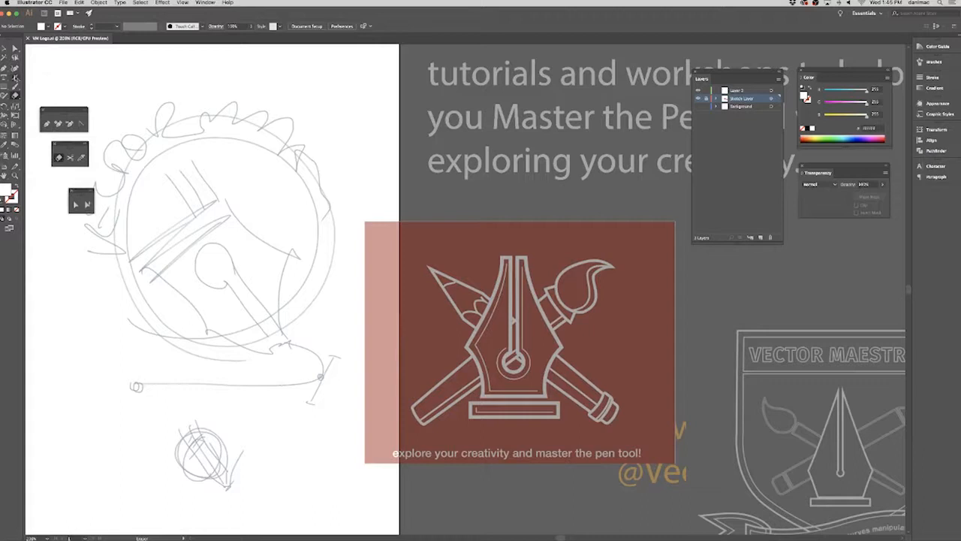
left_click_drag(15, 87, 91, 74)
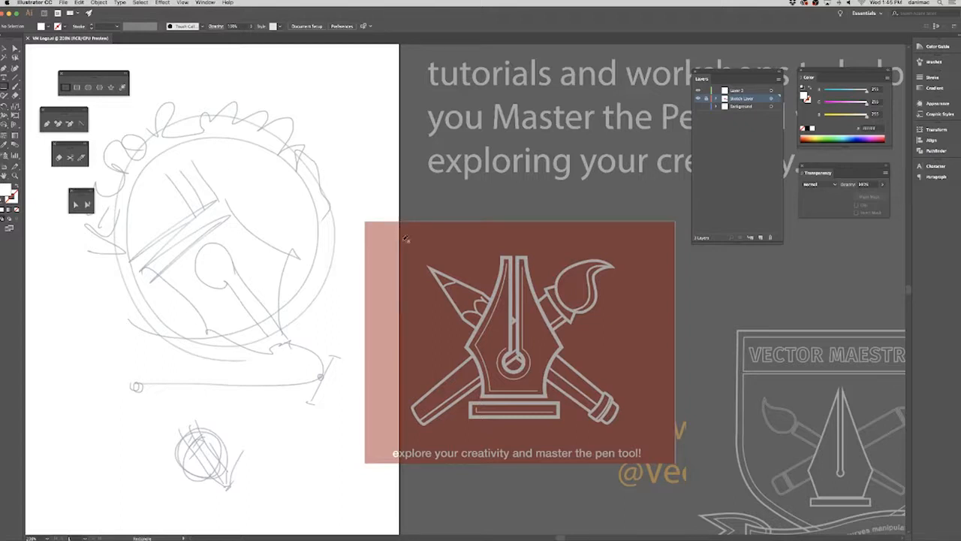
Activate the top layer and draw a circle about 29 pt wide over the nib's round hole in the red logo.
left_click(760, 91)
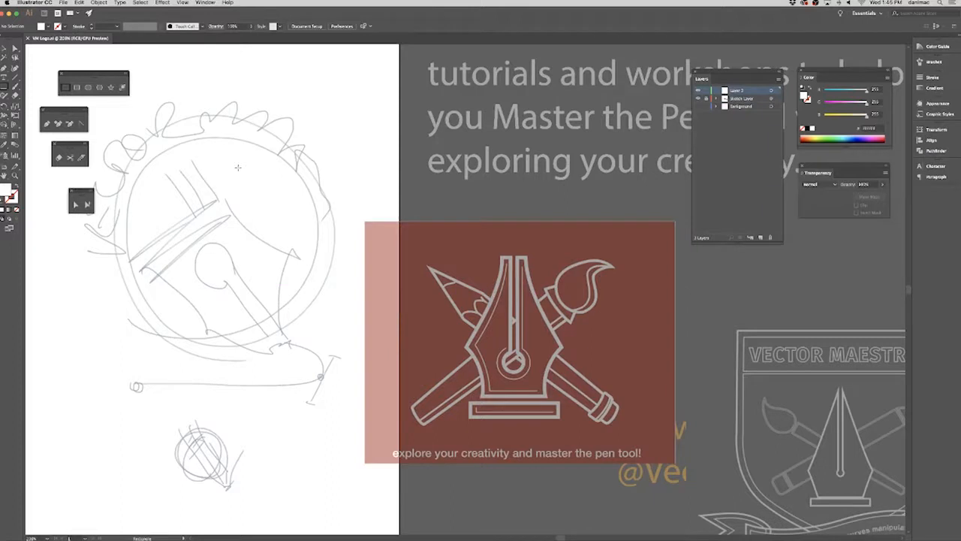
left_click(46, 123)
key("super+equal")
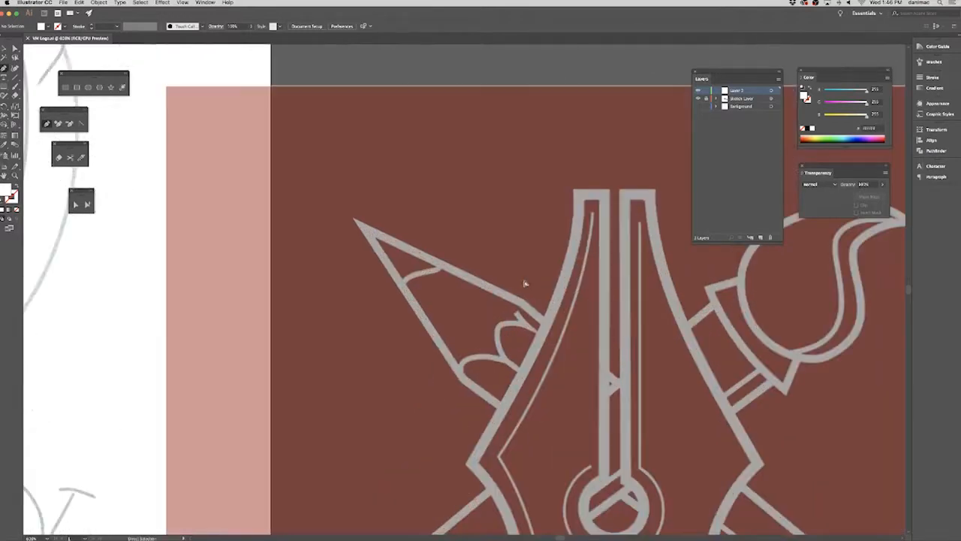
left_click_drag(560, 310, 358, 194)
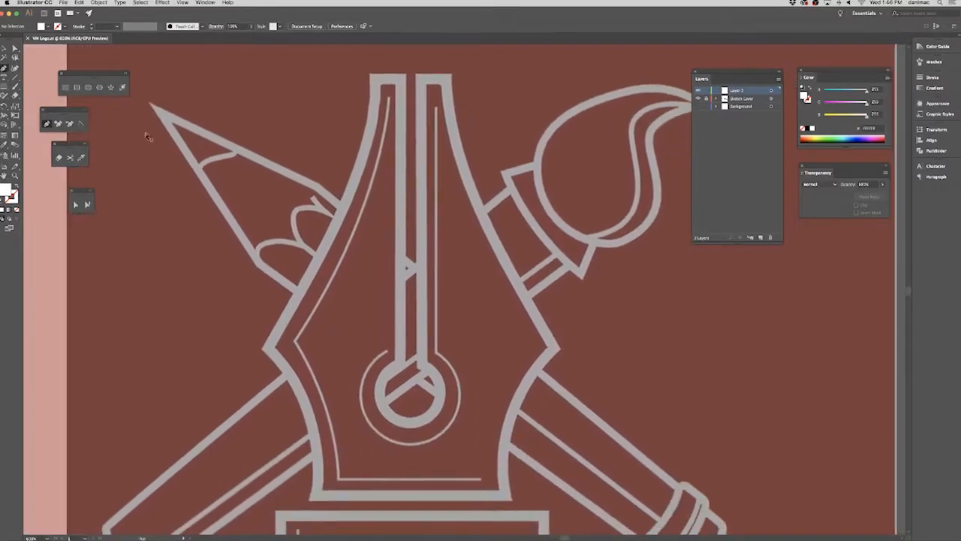
left_click(88, 87)
left_click_drag(385, 356, 445, 421)
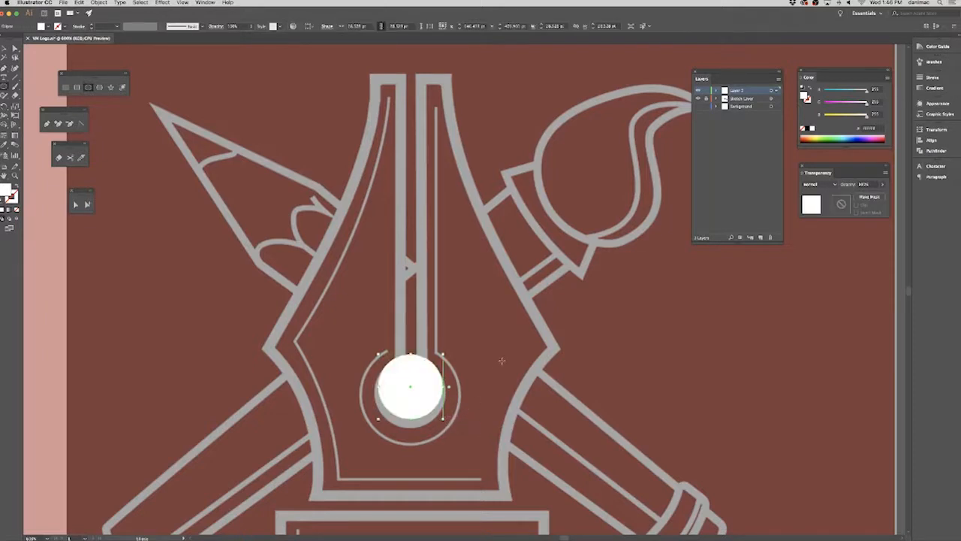
Move and nudge the white circle until it lines up with the nib's round hole in the reference logo.
key("v")
left_click_drag(419, 379, 436, 392)
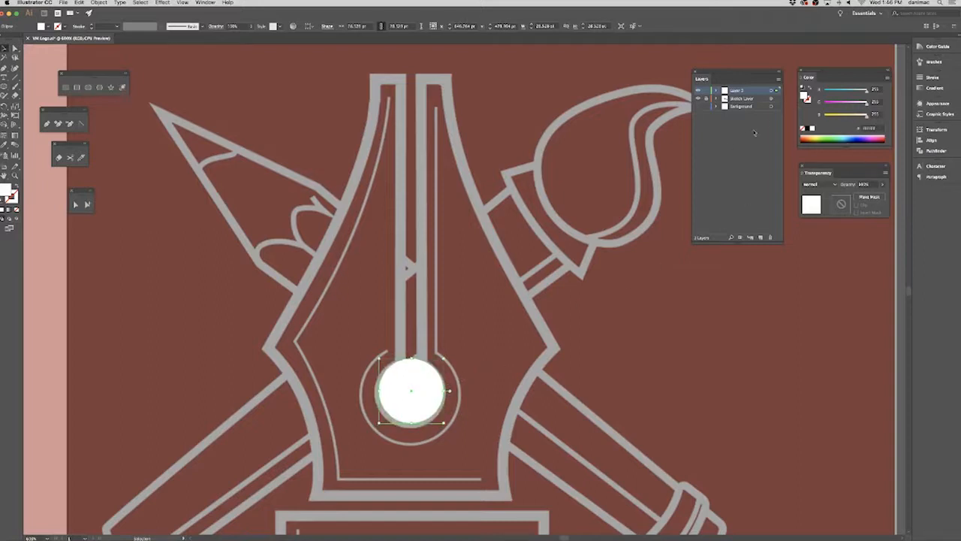
key("Down")
key("Left")
key("Right")
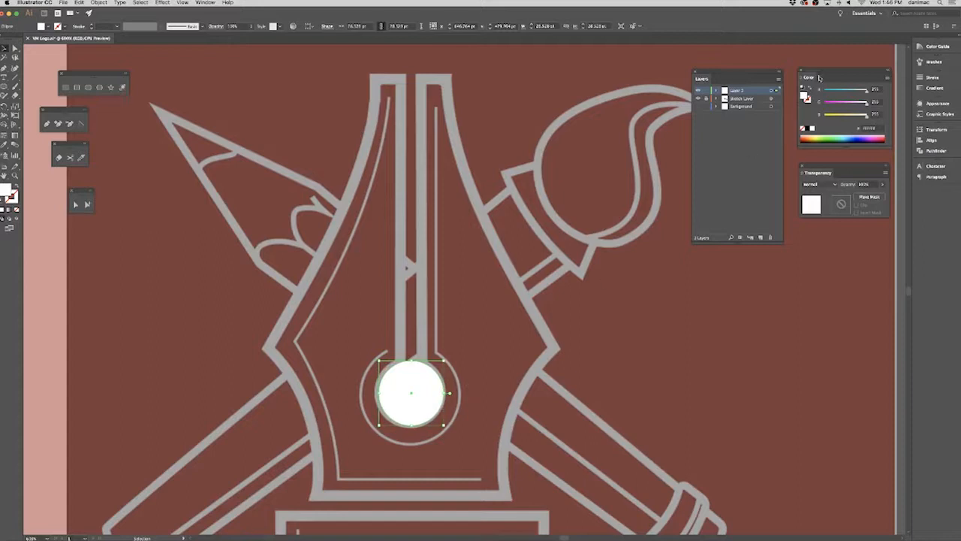
Bring the Color panel next to the artwork and give the circle no fill and a black stroke.
left_click_drag(810, 81, 563, 286)
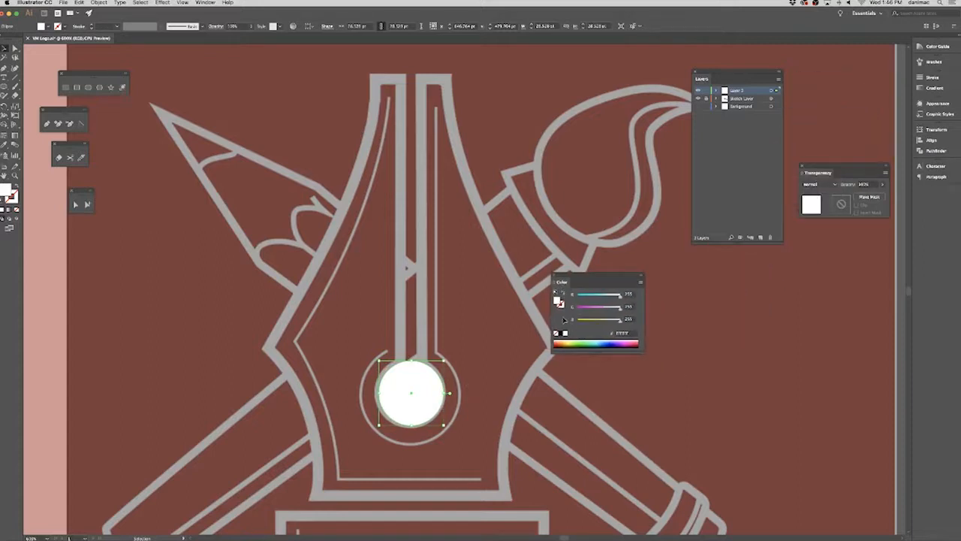
left_click(557, 334)
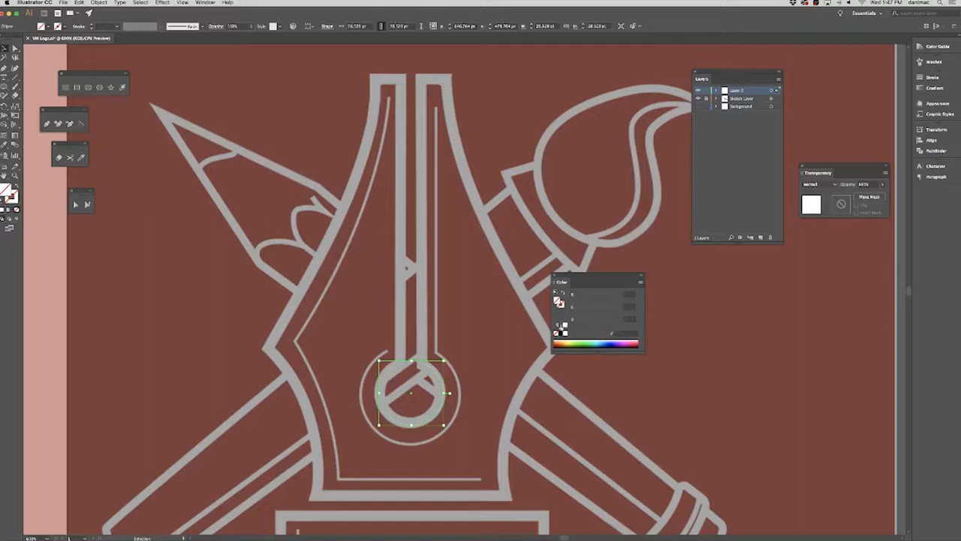
left_click(560, 304)
left_click(561, 336)
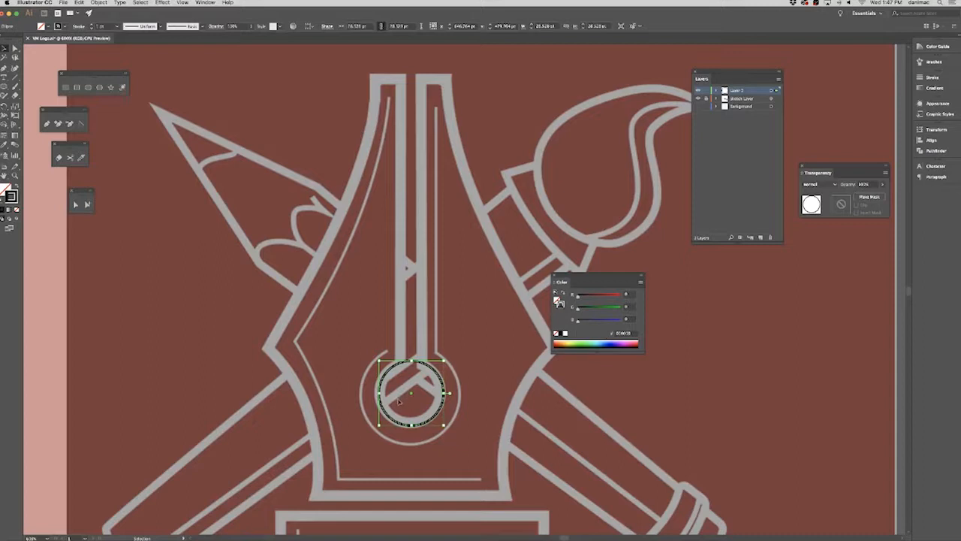
Draw a narrow rectangle about 8 by 140 pt over the nib's slit, from above the nib into the circle, and activate Direct Selection.
left_click(47, 124)
left_click(65, 87)
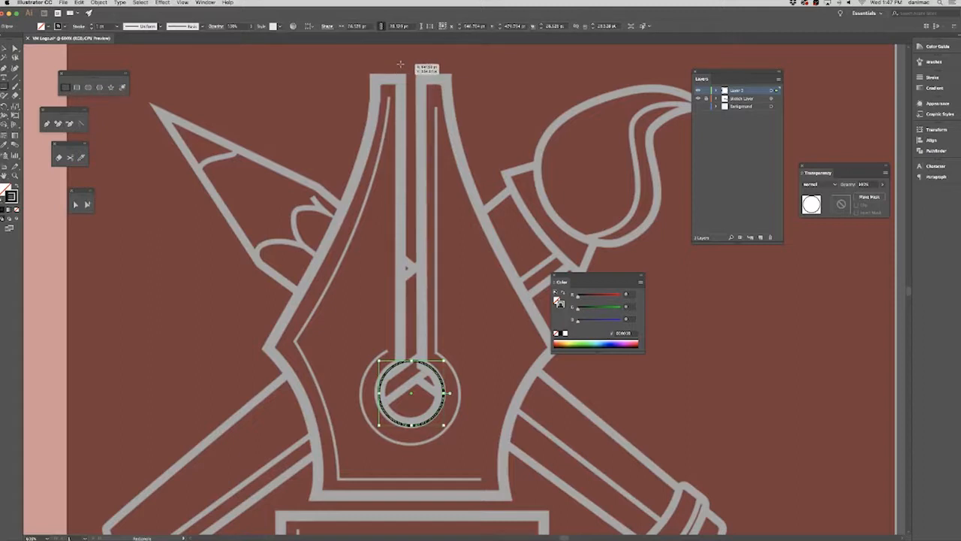
left_click_drag(403, 64, 420, 379)
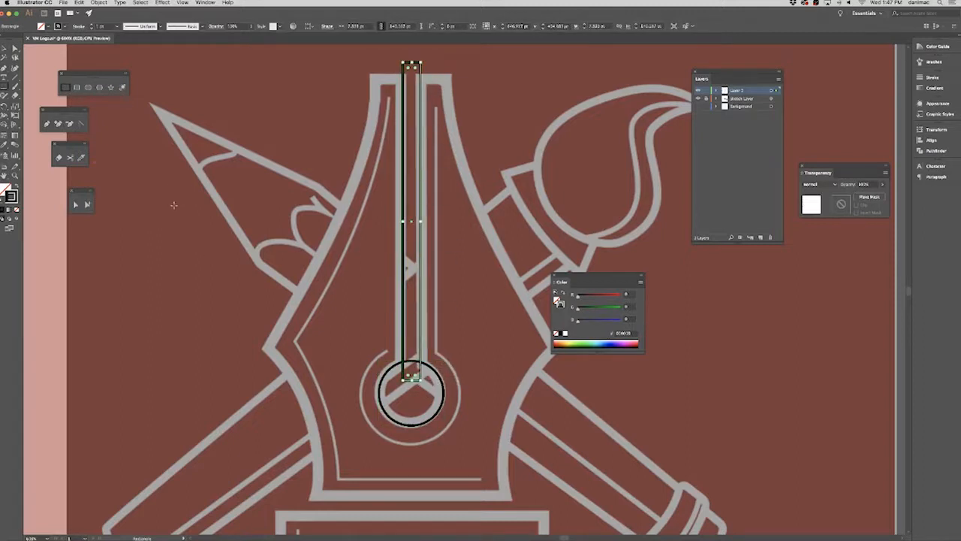
left_click(15, 48)
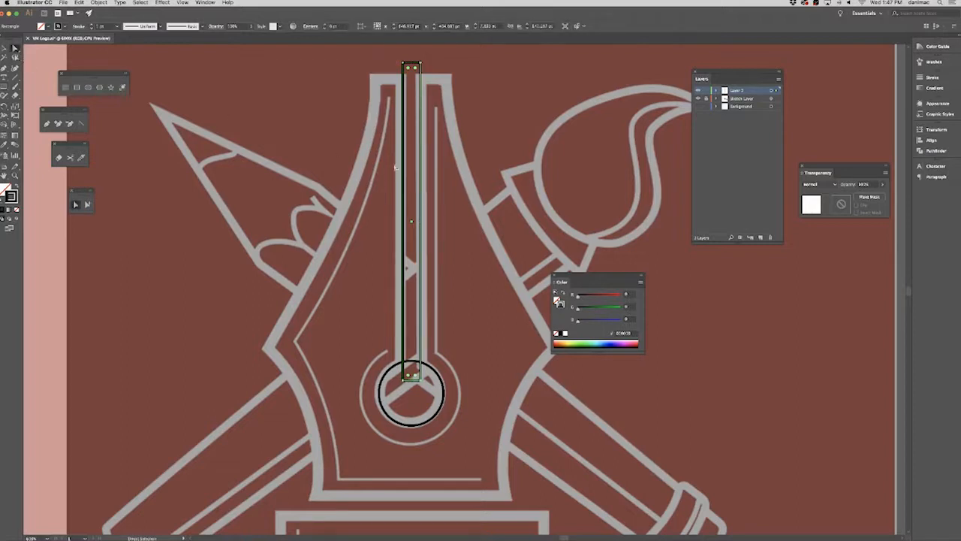
left_click_drag(457, 369, 412, 337)
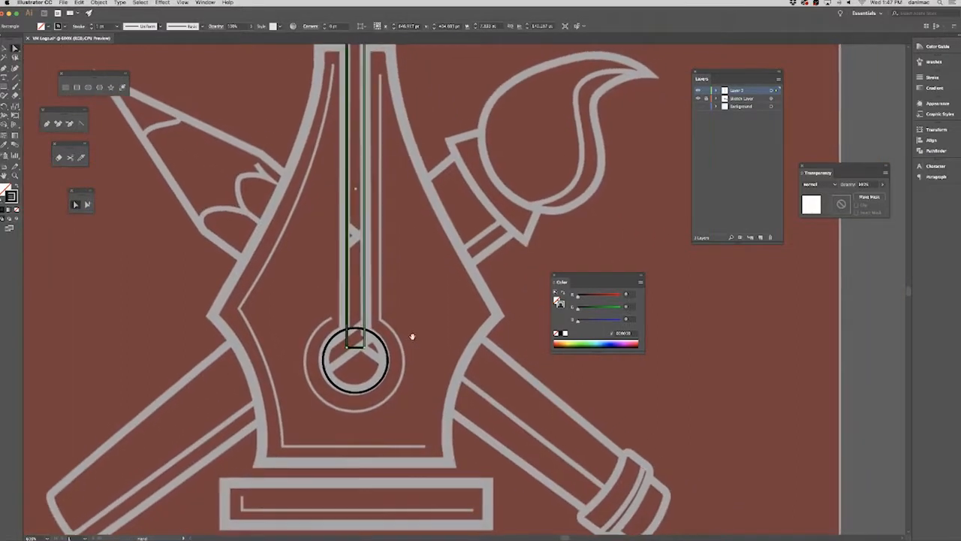
left_click_drag(296, 189, 284, 215)
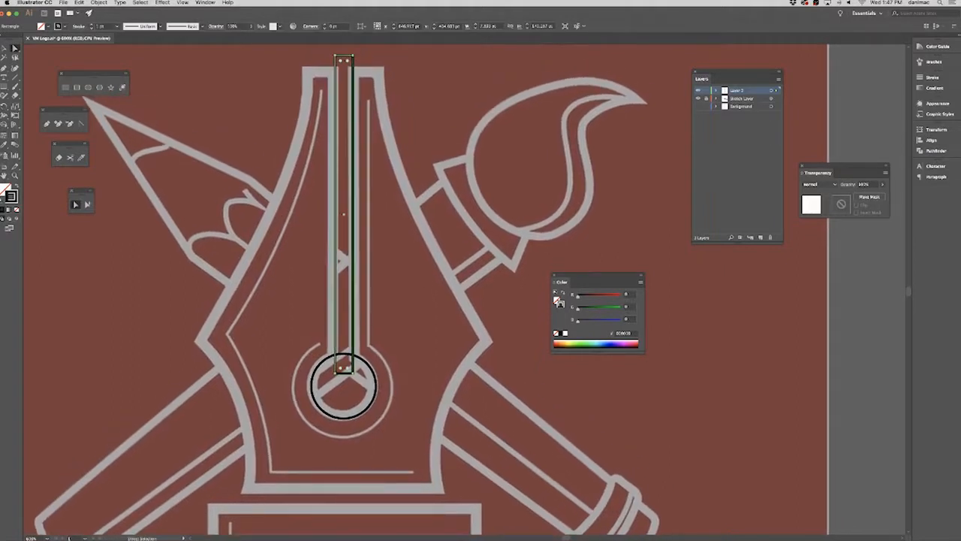
key("super+Tab")
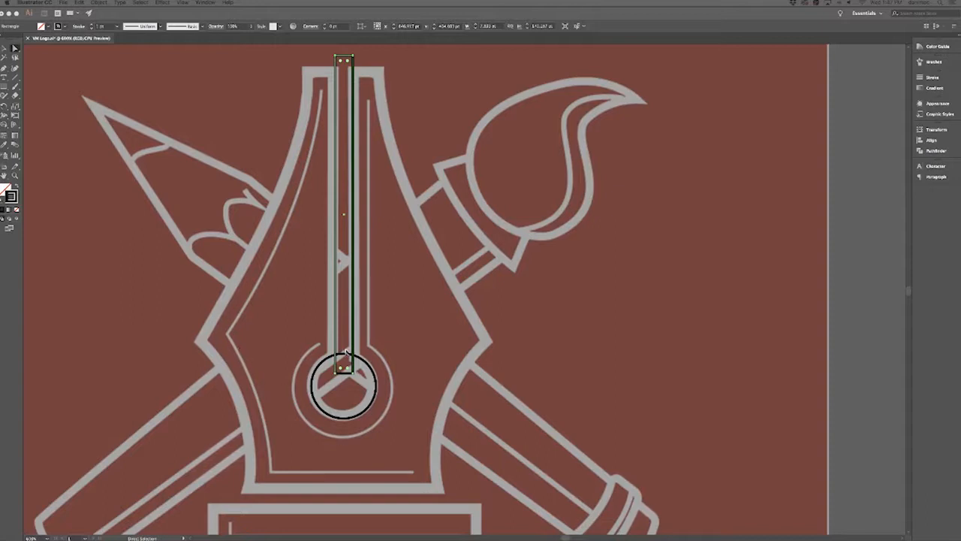
left_click(540, 324)
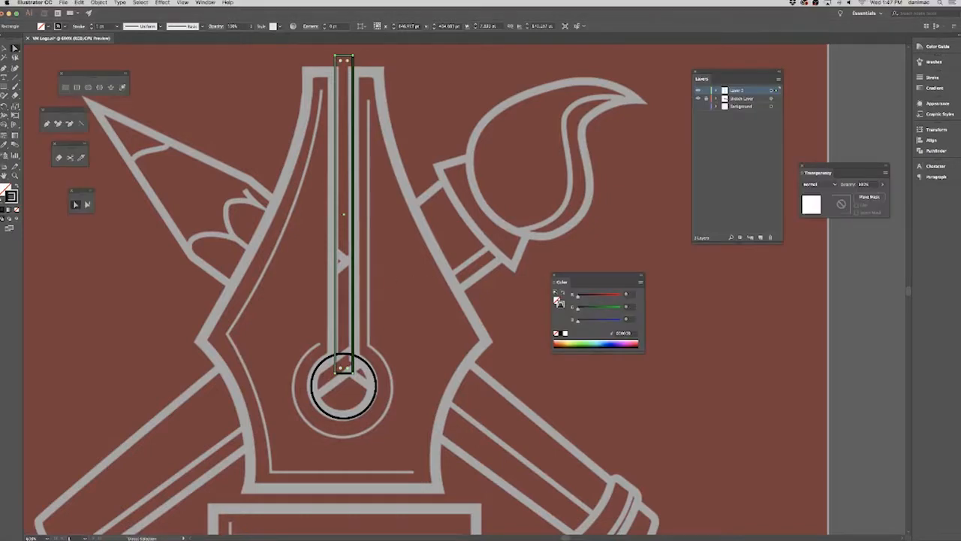
key("super+Tab")
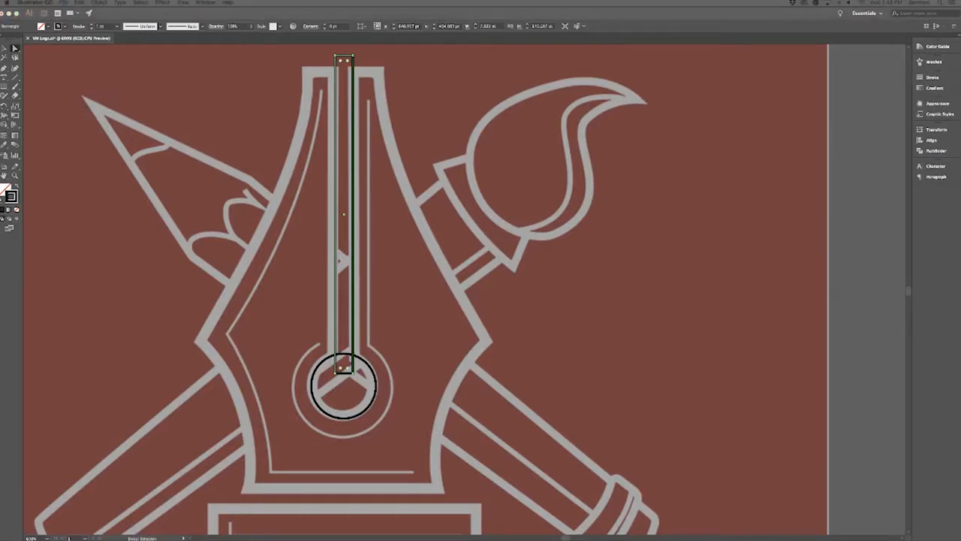
Draw a rectangle about 117 by 19 pt over the bar beneath the nib in the reference logo.
left_click(499, 277)
key("space")
left_click_drag(445, 358, 463, 378)
left_click_drag(442, 284, 429, 293)
key("space")
left_click_drag(407, 328, 408, 208)
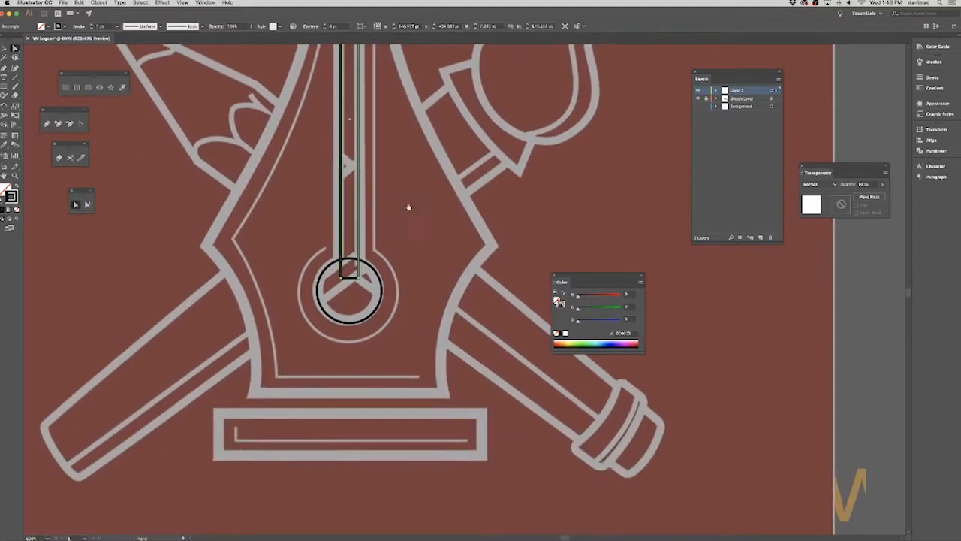
left_click(64, 88)
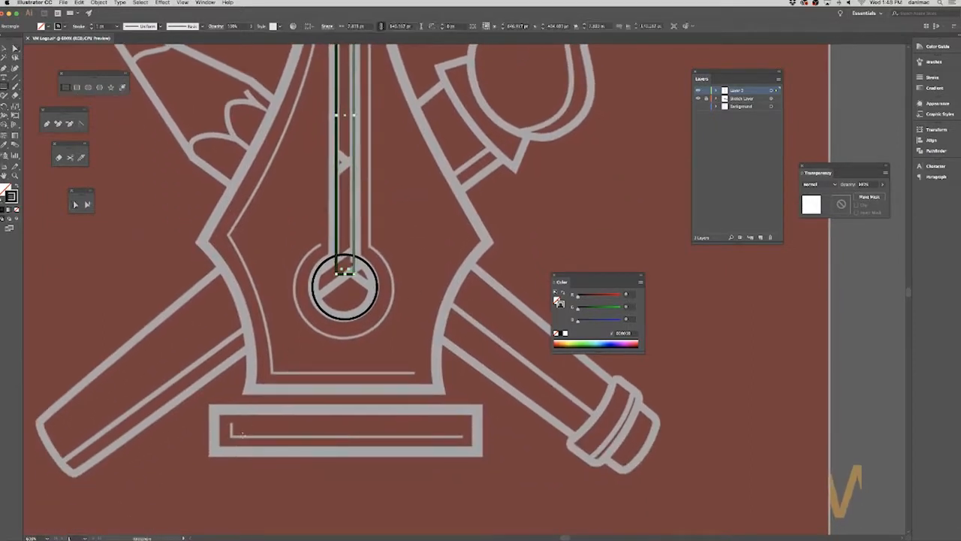
mouse_move(212, 408)
left_mouse_down()
mouse_move(496, 452)
mouse_move(478, 452)
left_mouse_up()
left_click_drag(247, 271, 217, 386)
Select the base rectangle, slit rectangle and circle together and align their horizontal centers.
left_click(5, 49)
scroll(344, 310, "down", 5)
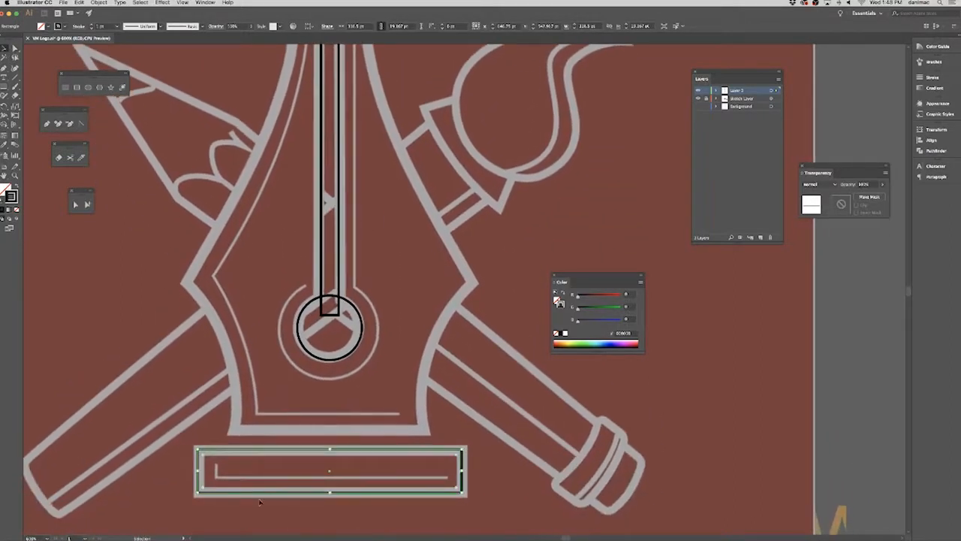
left_click(268, 488)
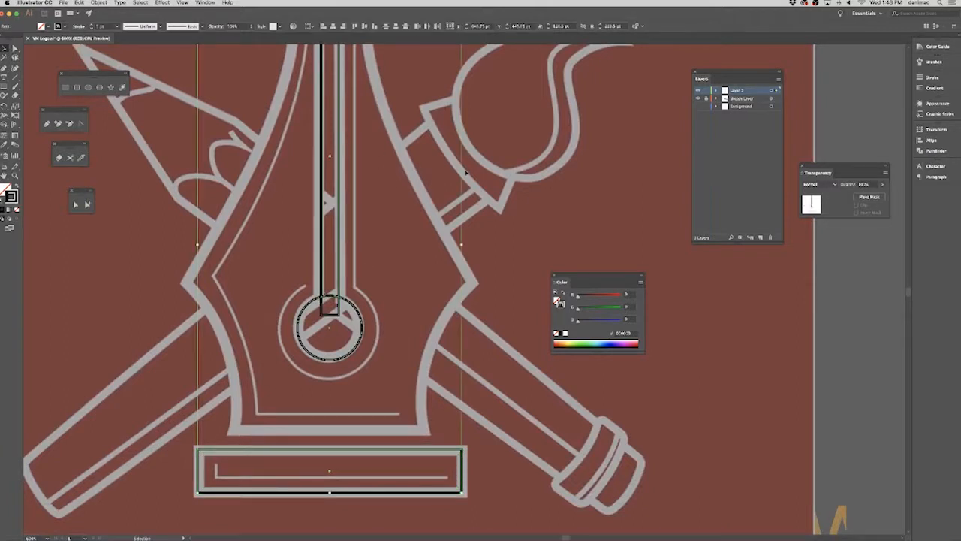
left_click(499, 174)
left_click(237, 494)
left_click(334, 27)
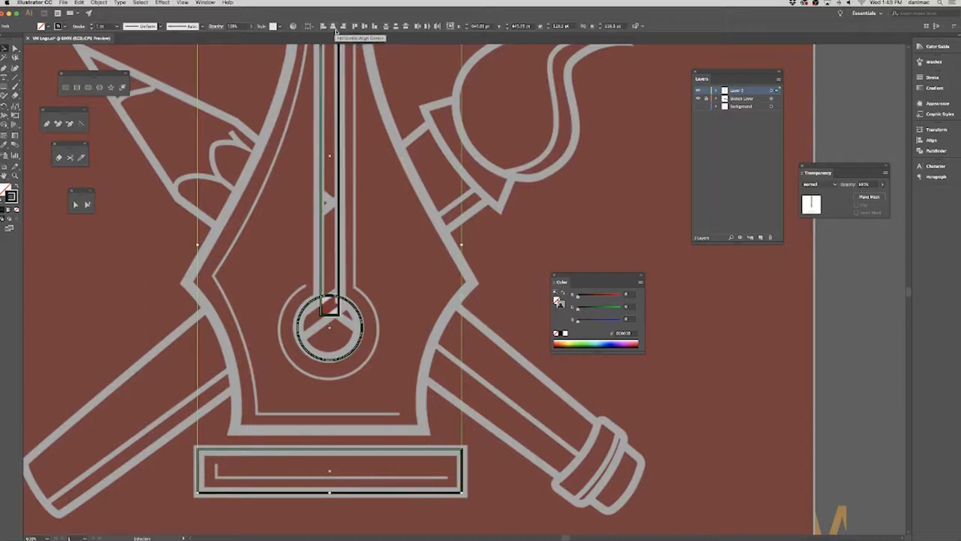
Try nudging the three aligned shapes in small steps vertically and horizontally to match the reference logo.
key("Up")
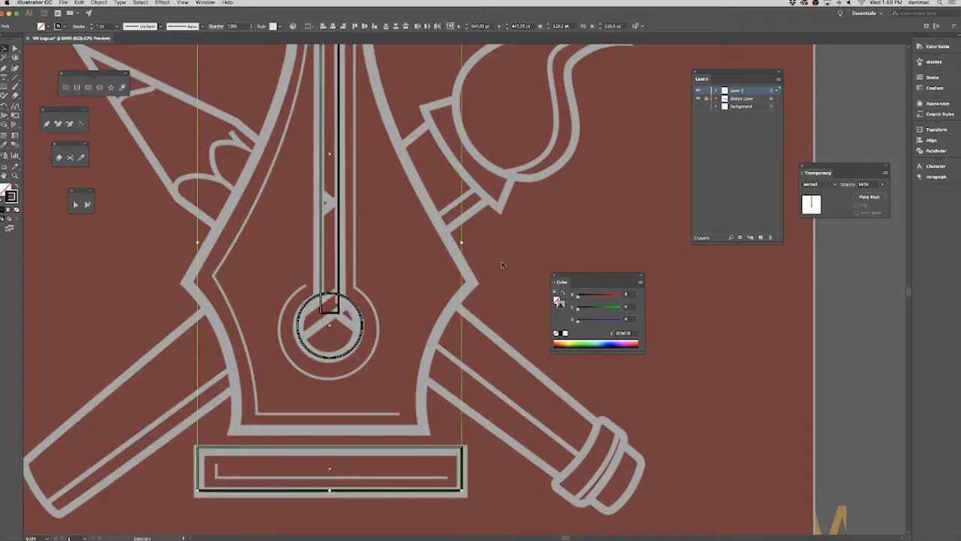
key("Left")
key("Right")
key("Left")
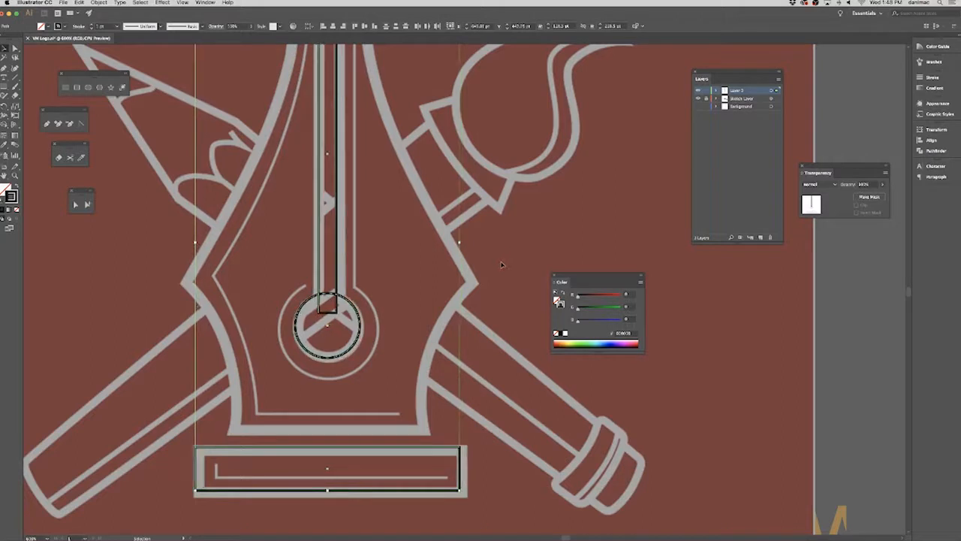
key("Down")
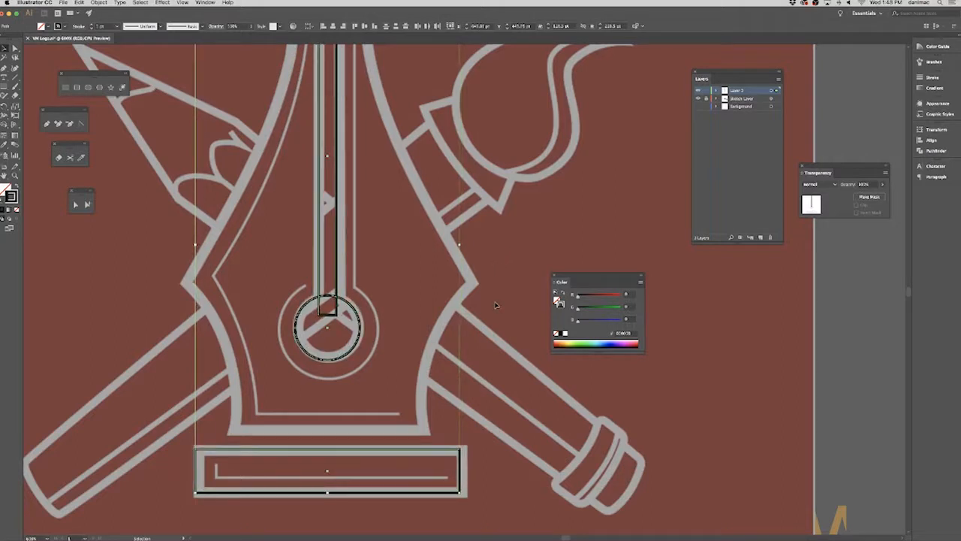
key("Right")
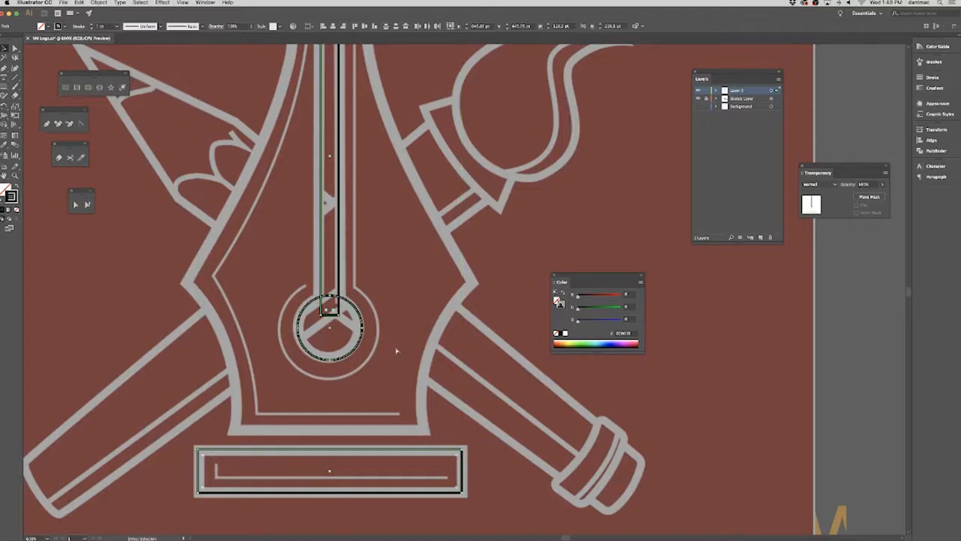
Fine-tune the position of the three selected shapes so the circle sits on the nib's round hole.
key("super+equal")
key("super+equal")
left_click_drag(452, 278, 403, 211)
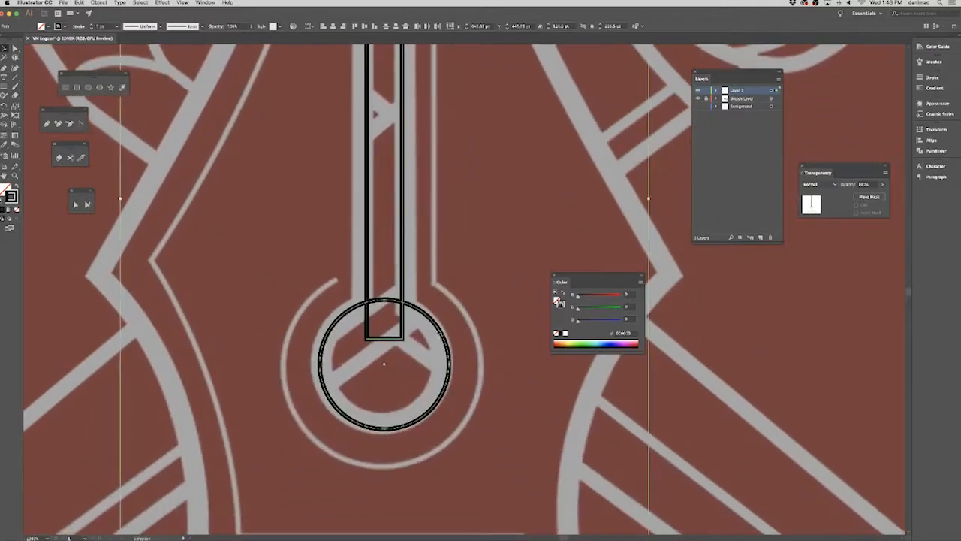
left_click_drag(442, 335, 435, 328)
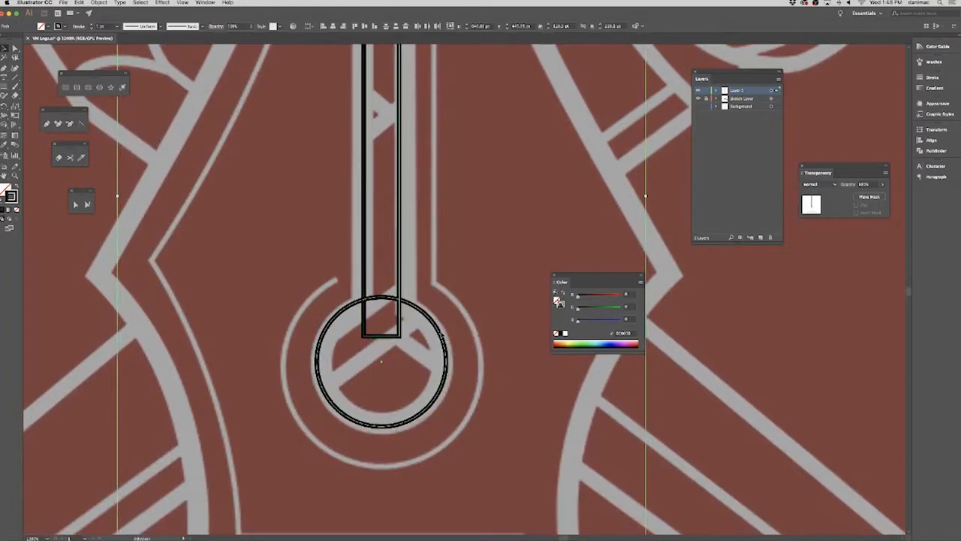
key("Down")
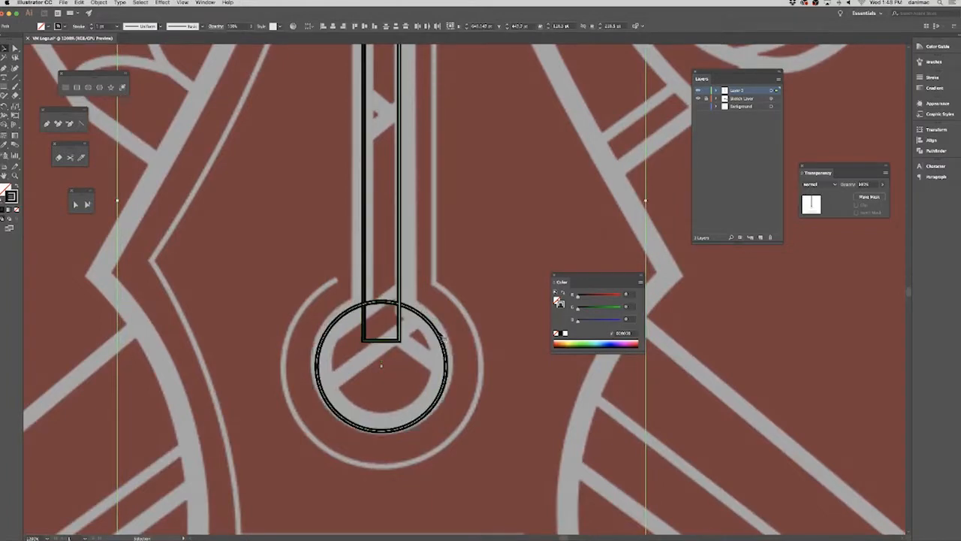
left_click_drag(440, 334, 453, 336)
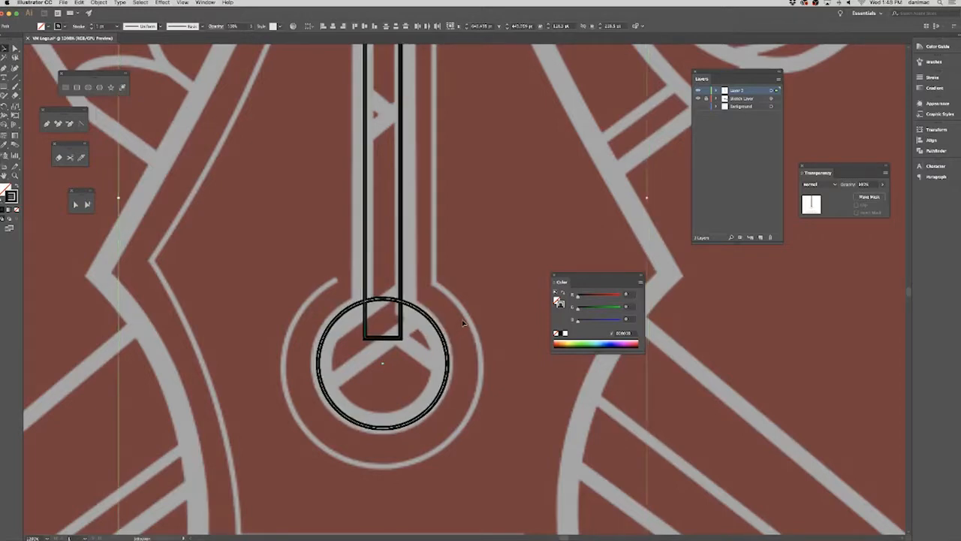
Shorten the slit rectangle from its upper end so it starts just below the nib's top edge, and deselect it.
key("super+minus")
key("super+minus")
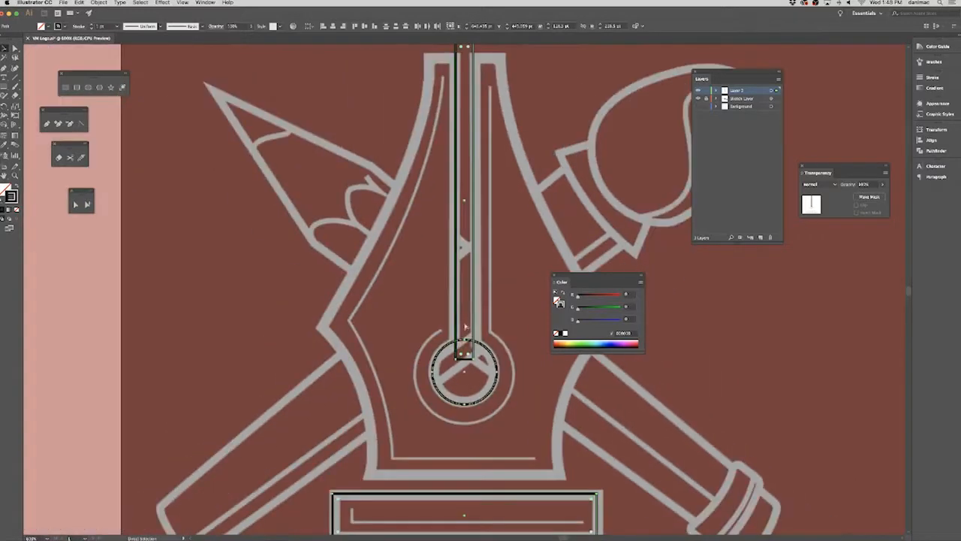
left_click_drag(498, 231, 444, 305)
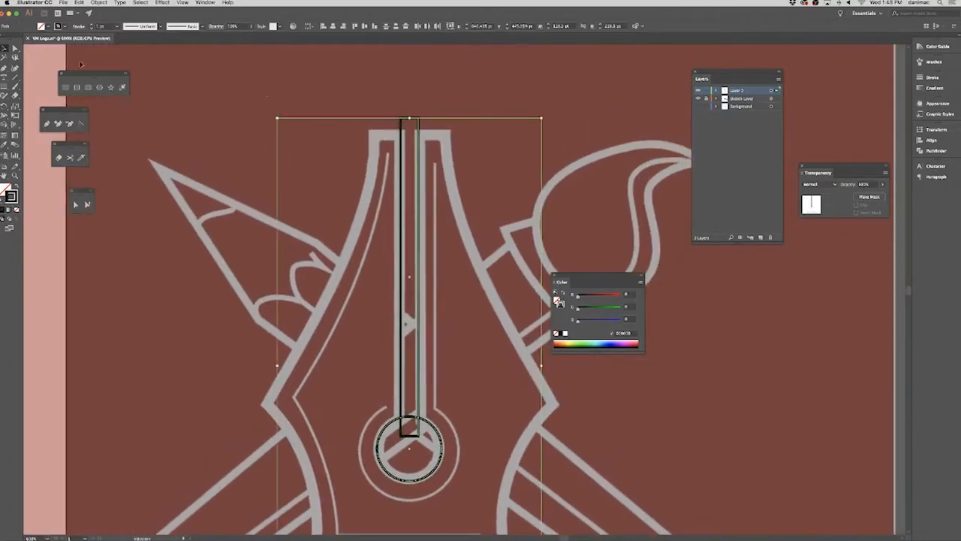
left_click(337, 84)
left_click(410, 118)
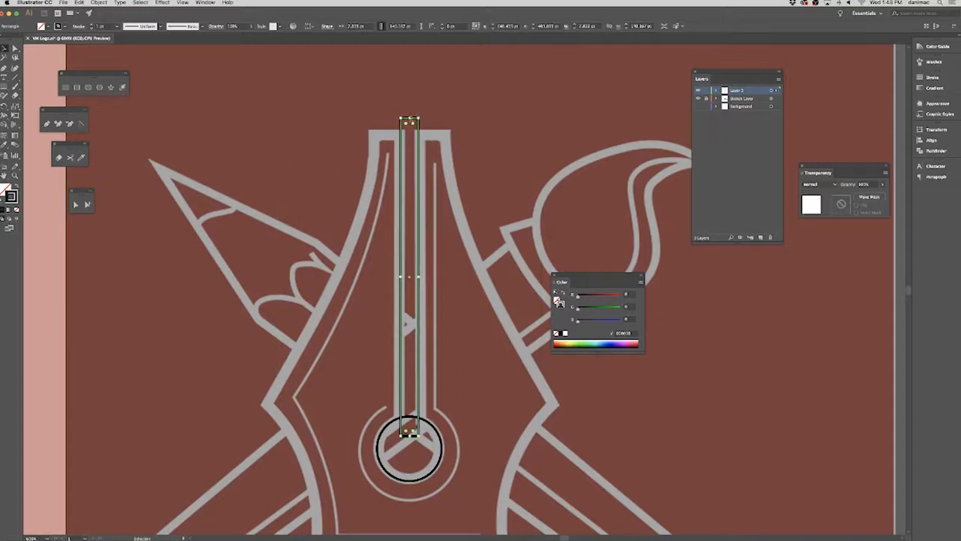
left_click_drag(410, 117, 376, 133)
left_click(442, 182)
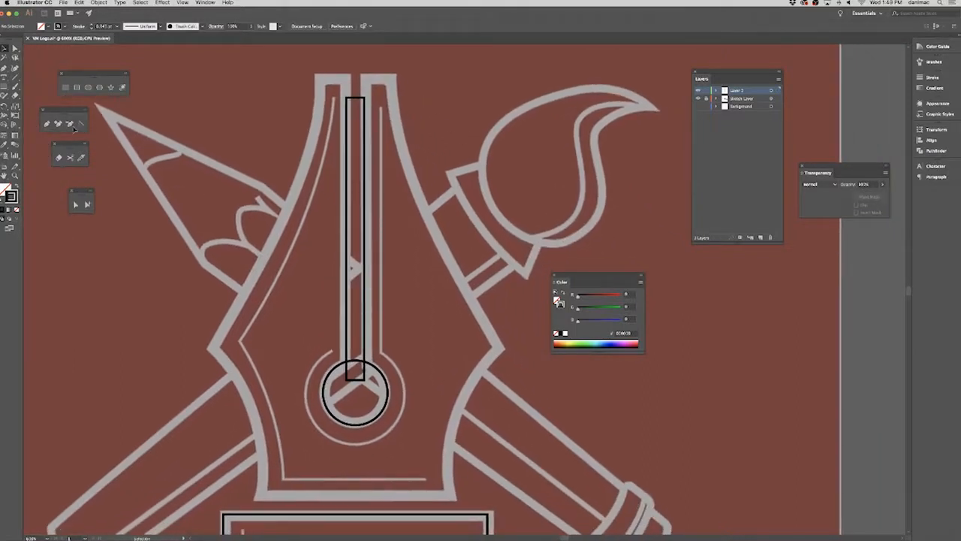
Trace the nib's upper left edge with one curved Pen segment down to the side corner and remove the outgoing handle.
left_click(47, 124)
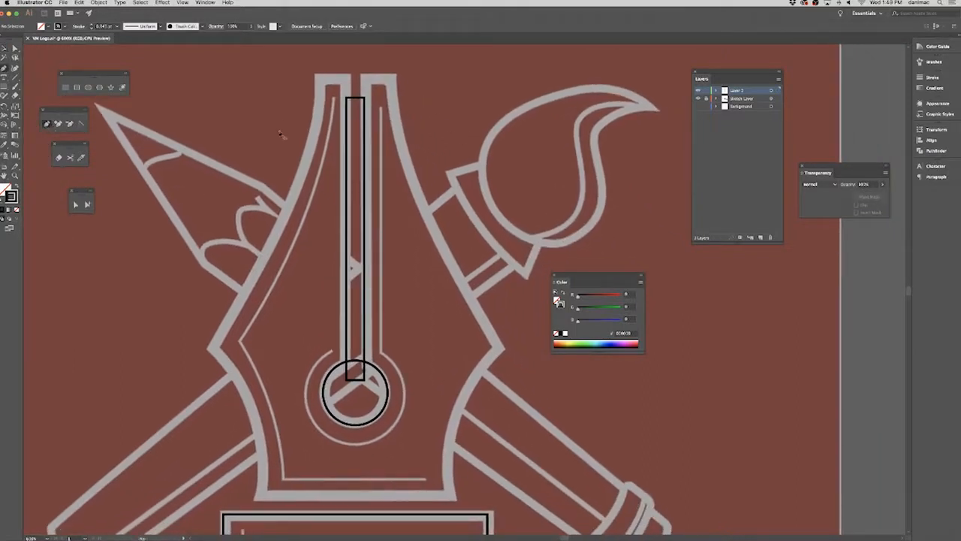
left_click(325, 93)
mouse_move(215, 346)
left_mouse_down()
mouse_move(152, 417)
mouse_move(139, 453)
left_mouse_up()
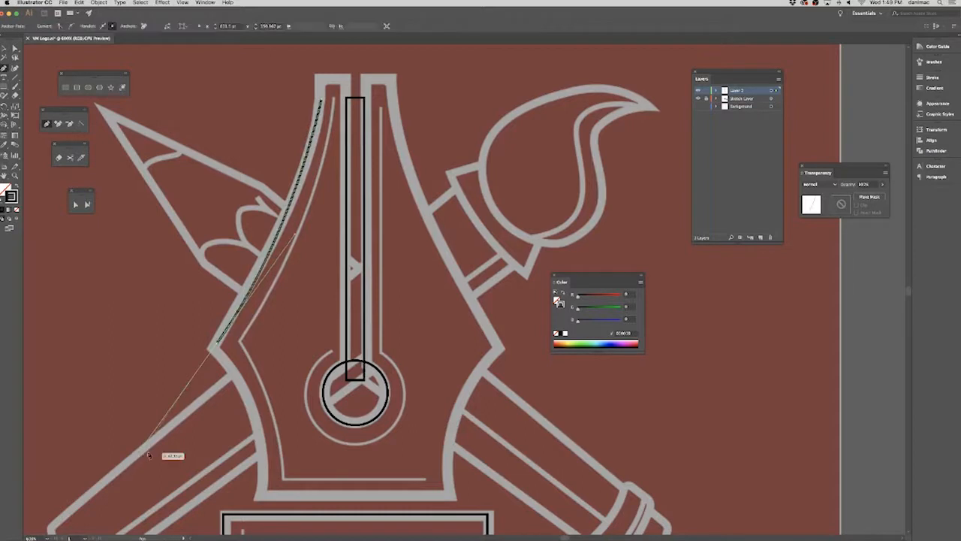
left_click_drag(251, 403, 238, 333)
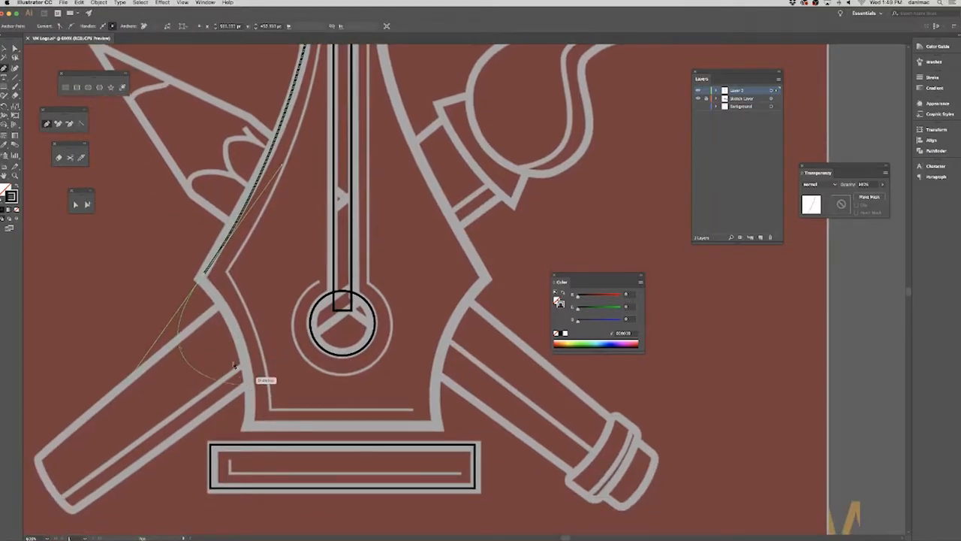
left_click(215, 283)
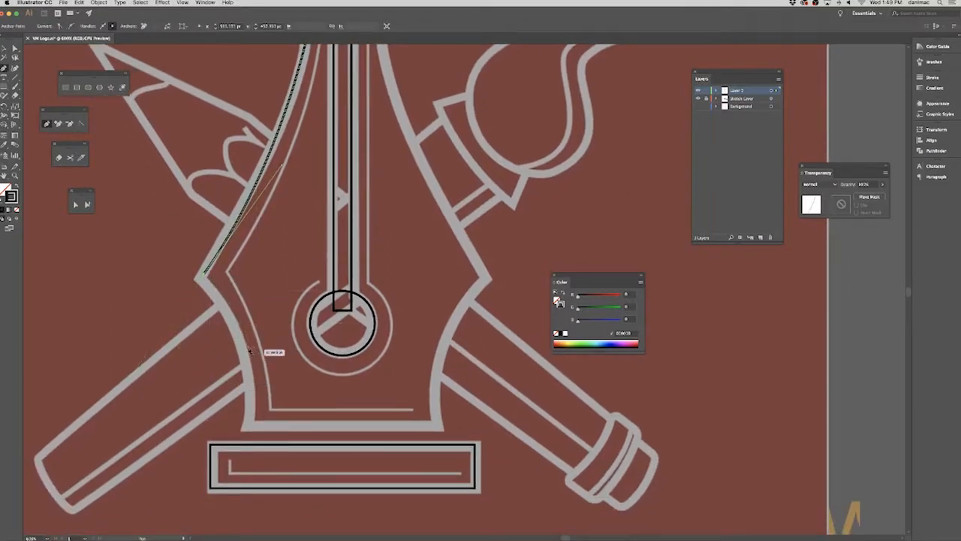
Continue the Pen path down the nib's lower left curve to the base corner and along the base to the center.
key("Escape")
left_click_drag(252, 372, 253, 374)
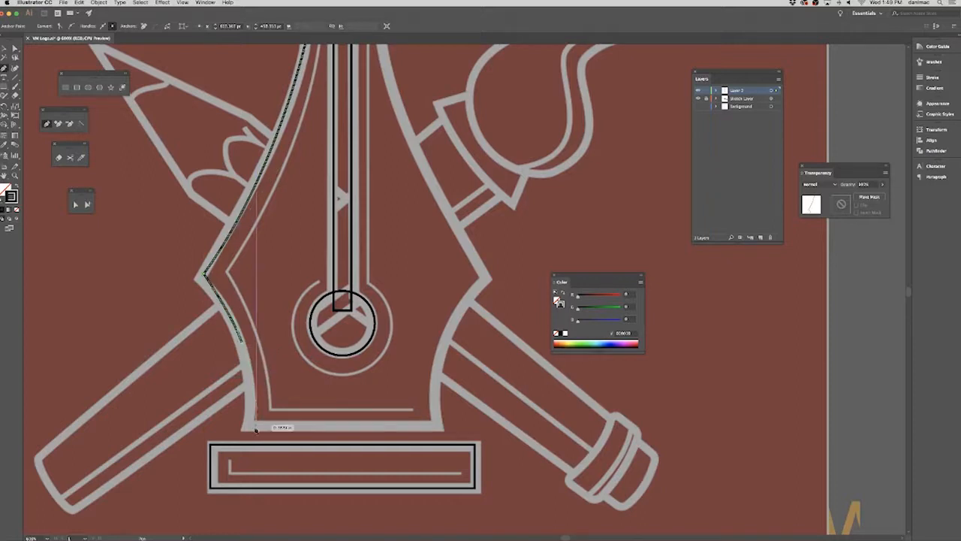
left_click(249, 426)
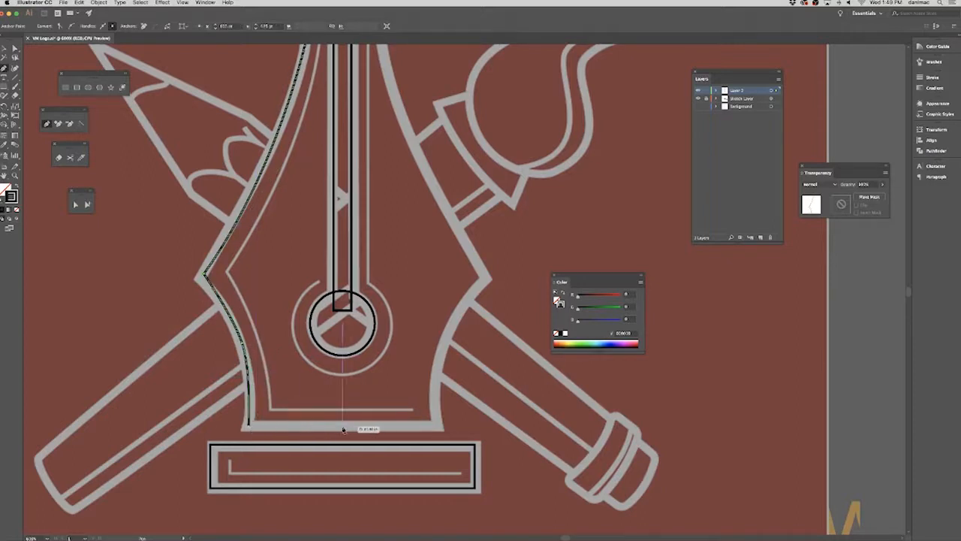
left_click(347, 426)
key("Escape")
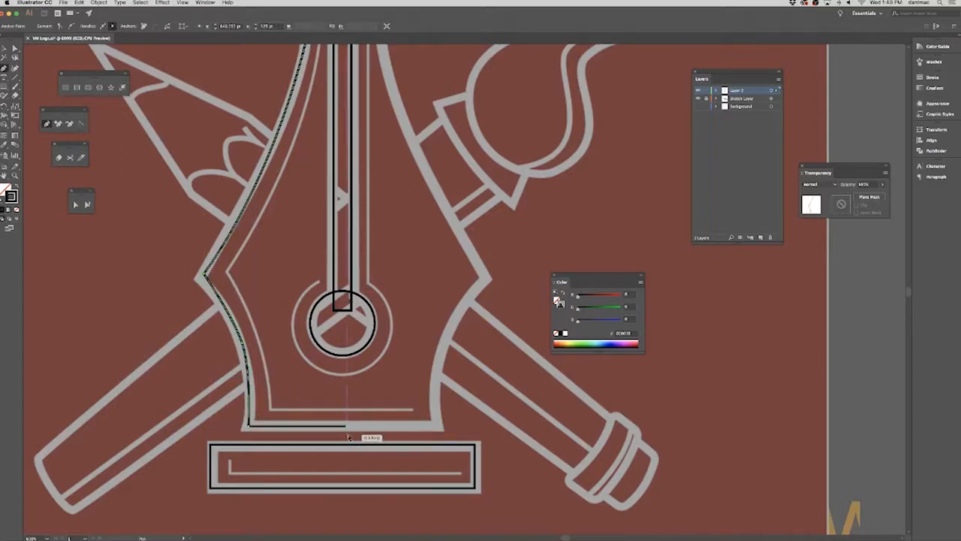
Refine the traced path with Direct Selection by adjusting its left corner anchor and the lower curve's handles to follow the reference.
left_click(15, 48)
left_click(75, 205)
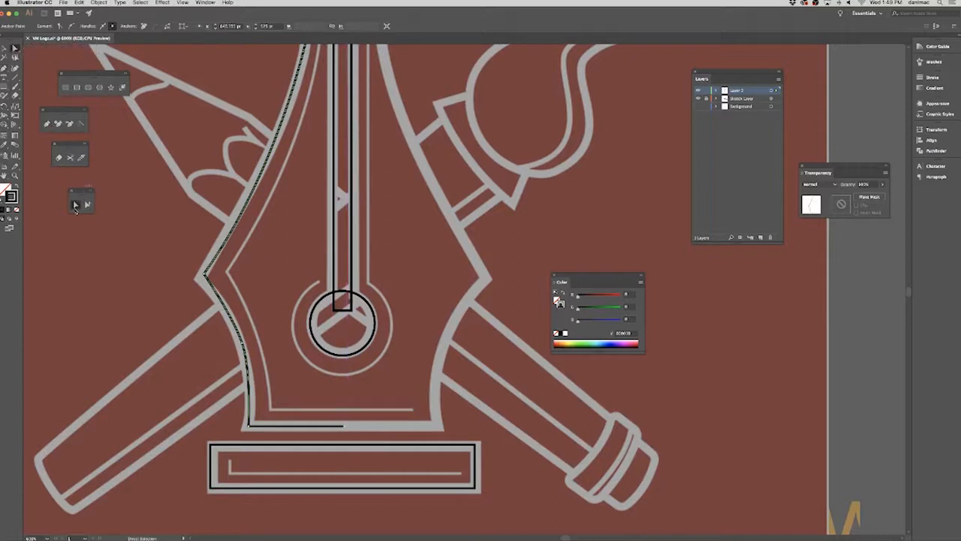
left_click_drag(204, 276, 203, 281)
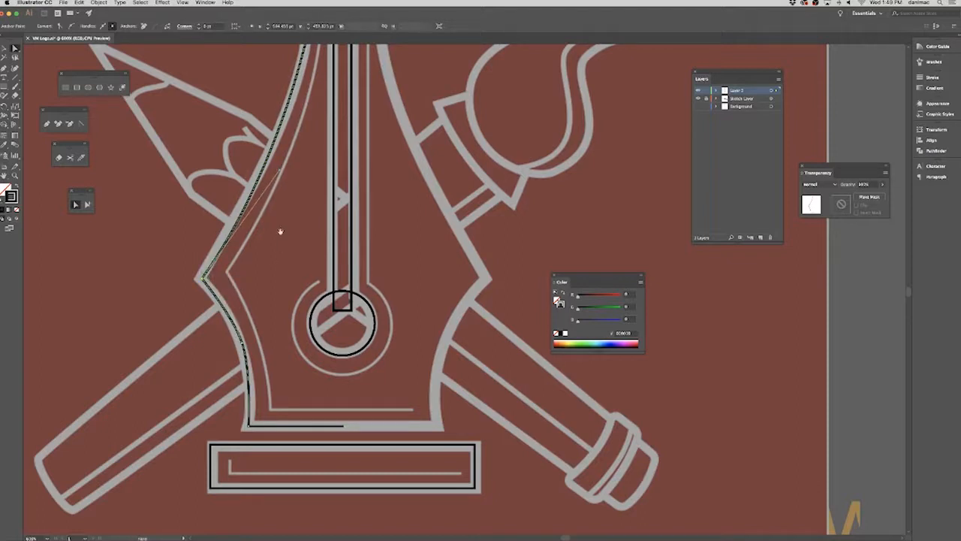
scroll(278, 240, "up", 3)
left_click(240, 385)
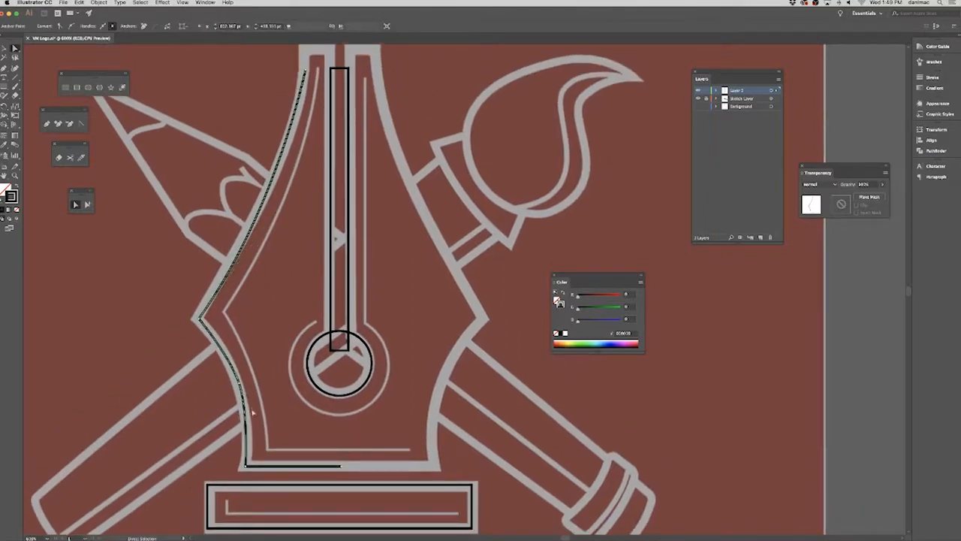
left_click_drag(249, 414, 254, 425)
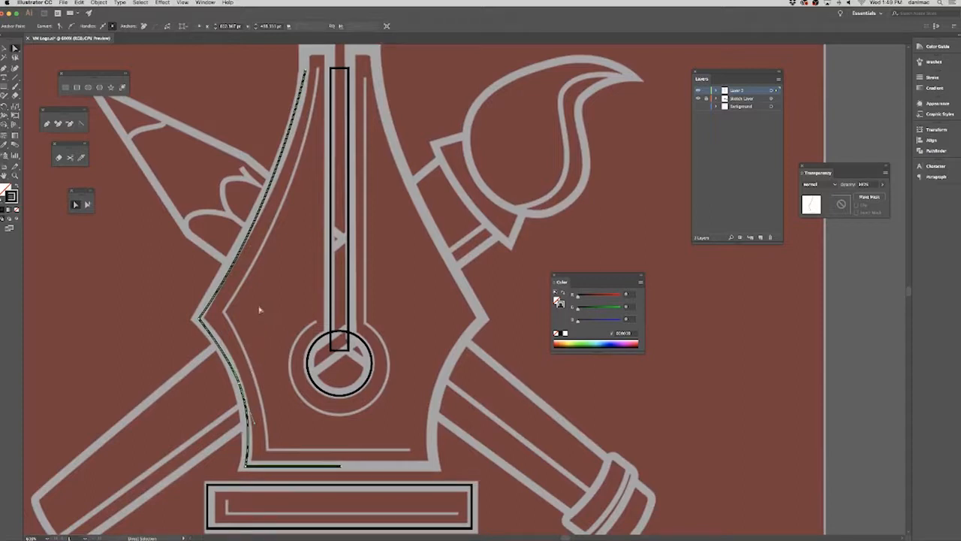
left_click_drag(179, 320, 173, 325)
Adjust the path's top anchor with the Anchor Point tool and check the curve against the reference with selection edges hidden.
left_click_drag(290, 257, 263, 380)
left_click(80, 126)
left_click_drag(278, 194, 282, 161)
left_click(13, 49)
left_click(405, 173)
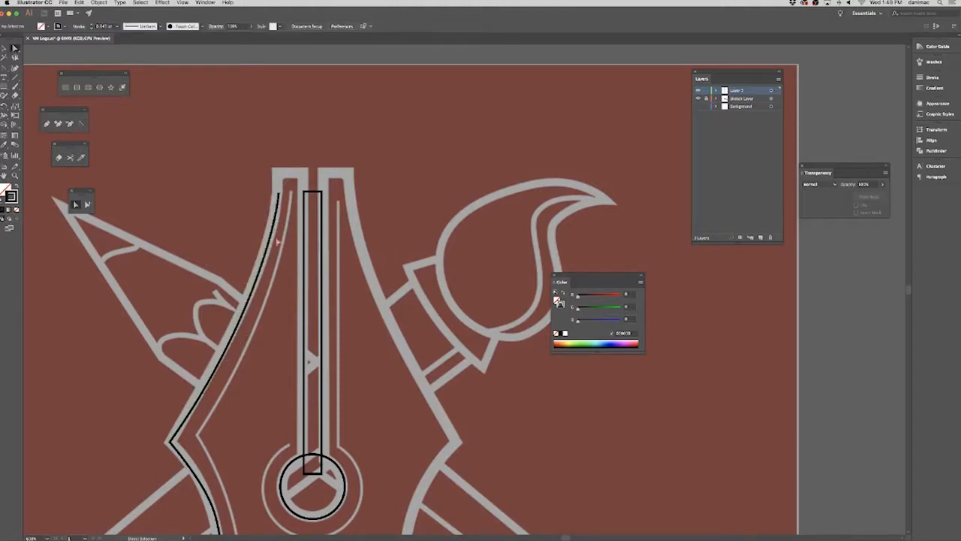
left_click(274, 259)
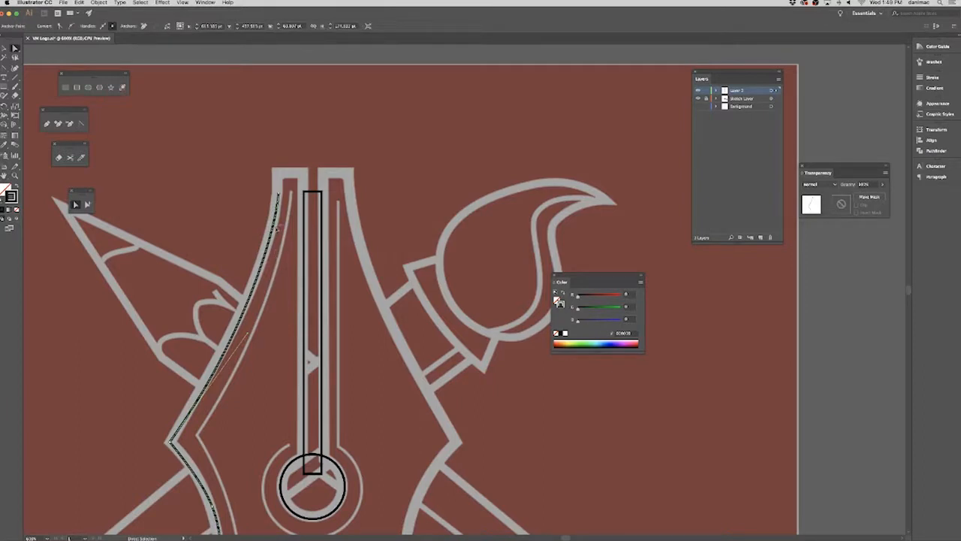
key("super+h")
key("super+h")
key("super+h")
left_click(287, 256)
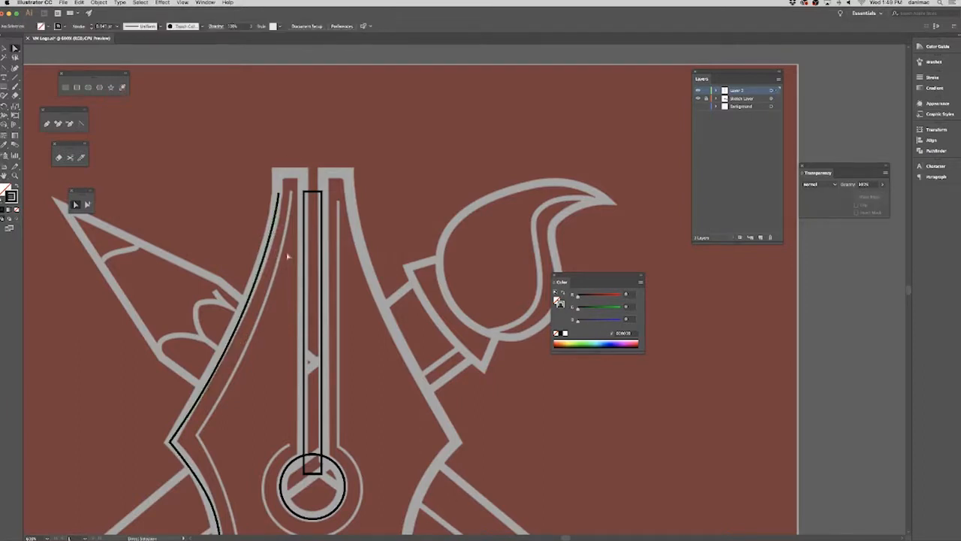
Extend the path with the Pen tool from its top end horizontally to the slit's center, deselect it and activate Direct Selection.
left_click(48, 123)
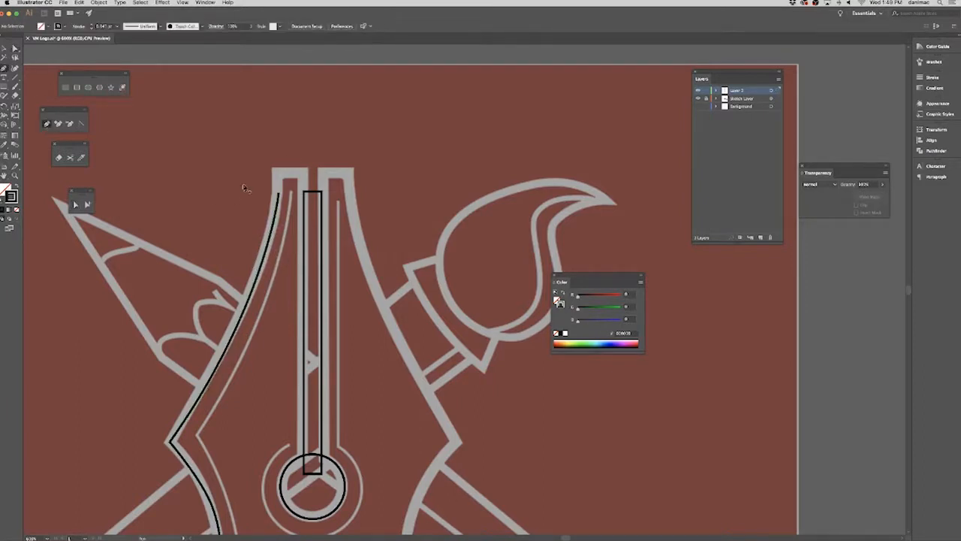
left_click(279, 194)
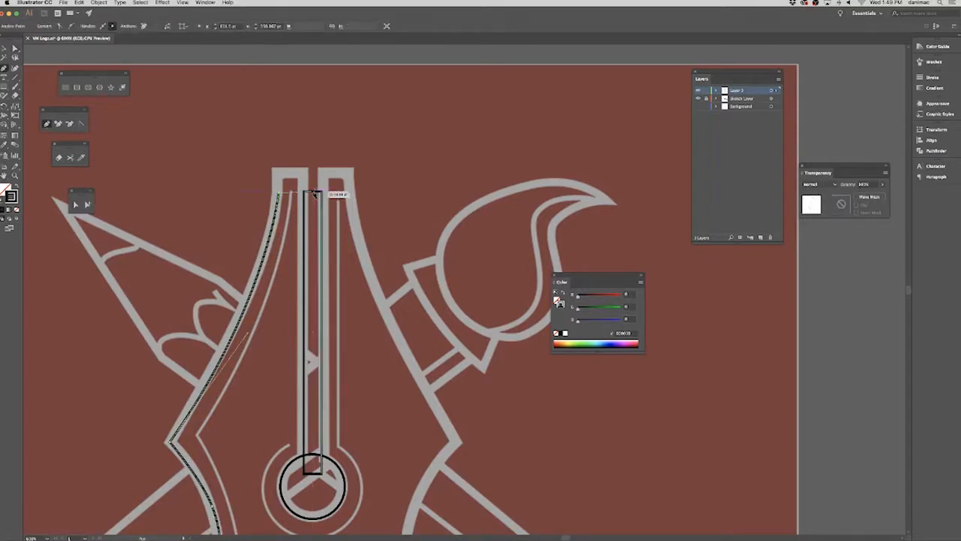
left_click(314, 194)
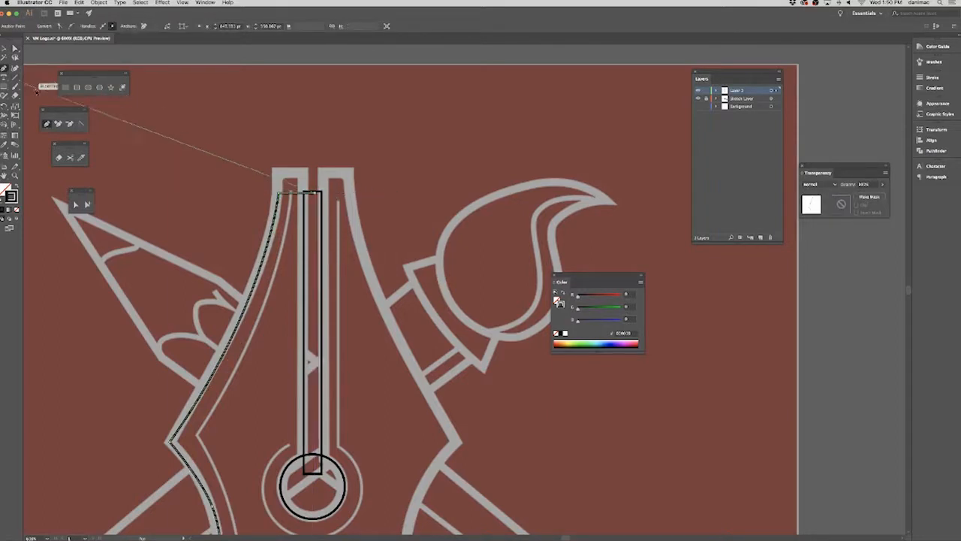
left_click(5, 48)
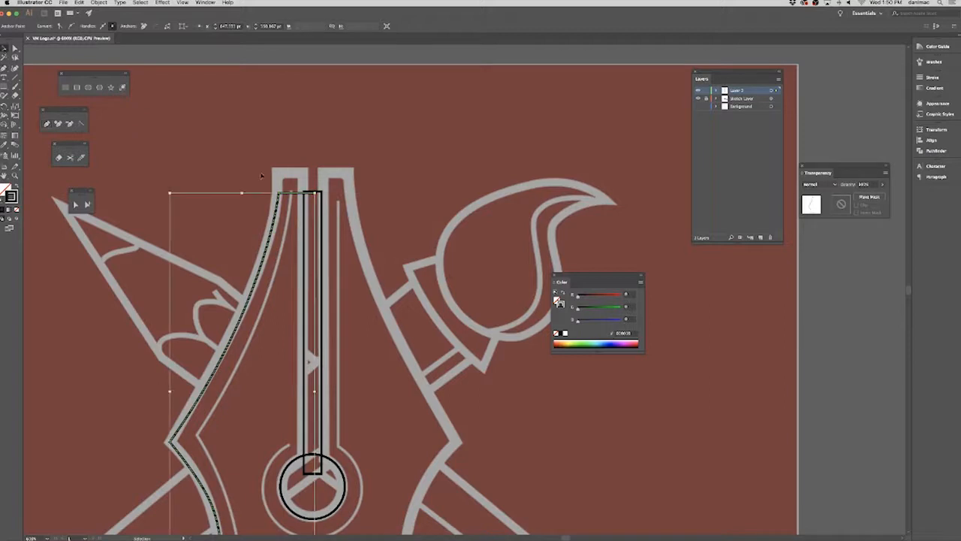
left_click(271, 188)
left_click(15, 48)
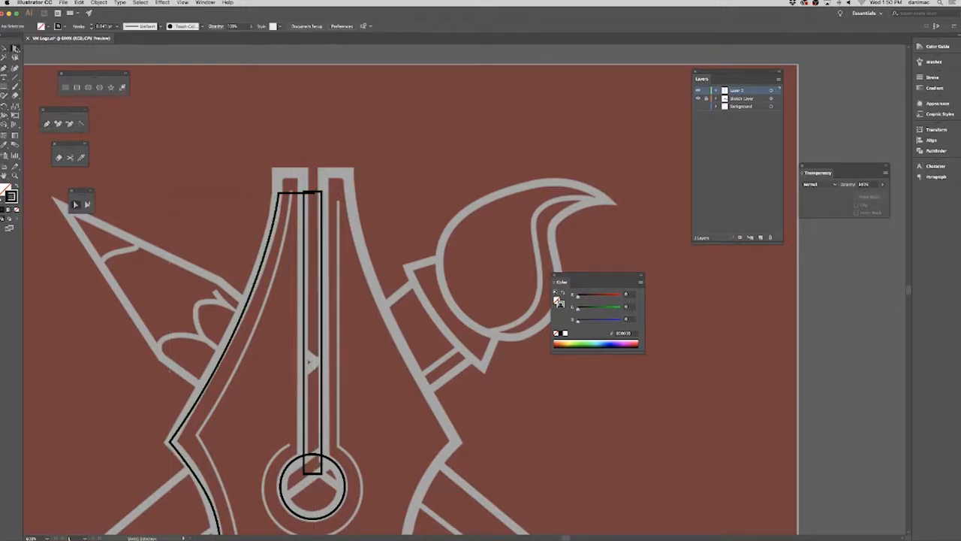
Nudge the half outline's top center endpoint and top left anchor upward to line up with the slit rectangle's top edge.
left_click(314, 196)
left_click(315, 194)
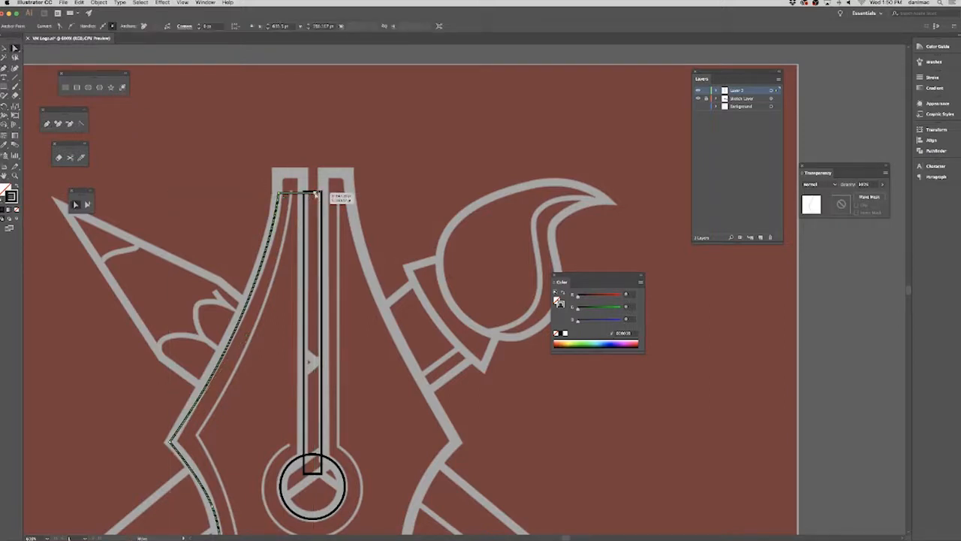
key("Up")
key("Up")
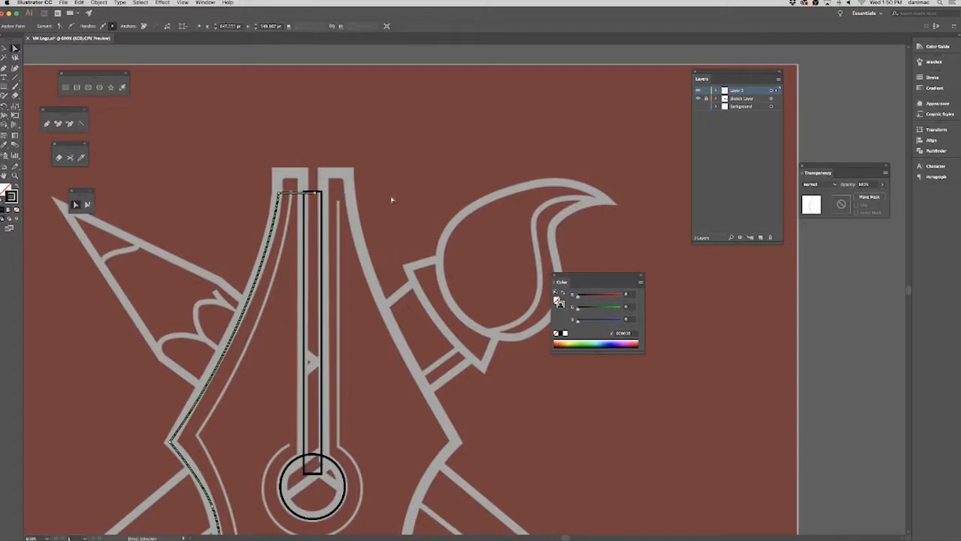
left_click(279, 194, "shift")
key("Up")
key("Up")
key("Up")
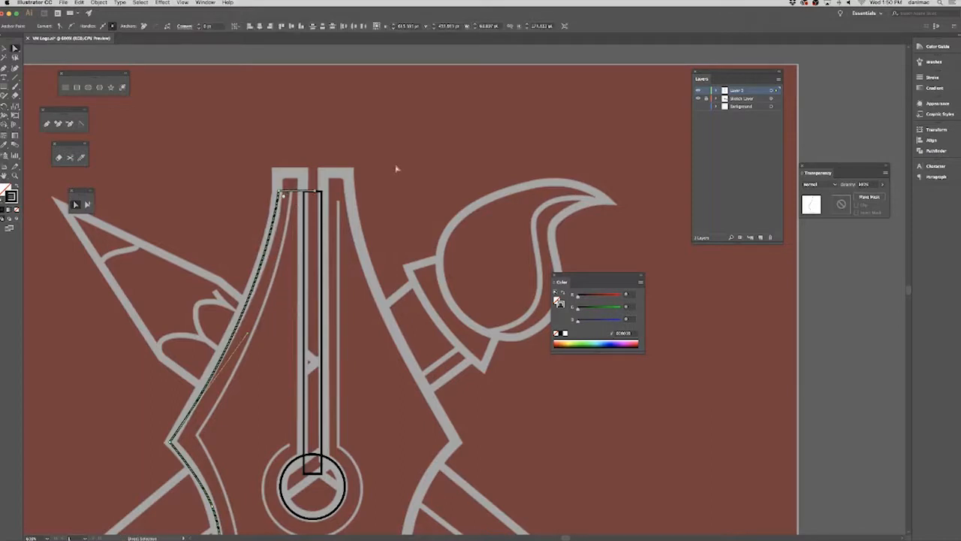
Inspect the half outline's endpoints at the base center and at the slit's top against the reference.
left_click_drag(501, 386, 471, 151)
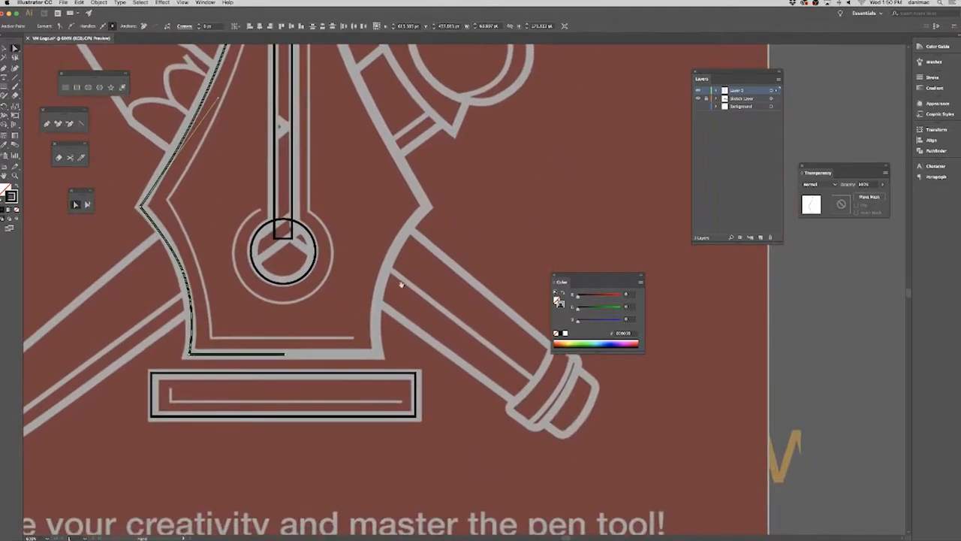
left_click_drag(362, 301, 395, 376)
left_click(311, 433)
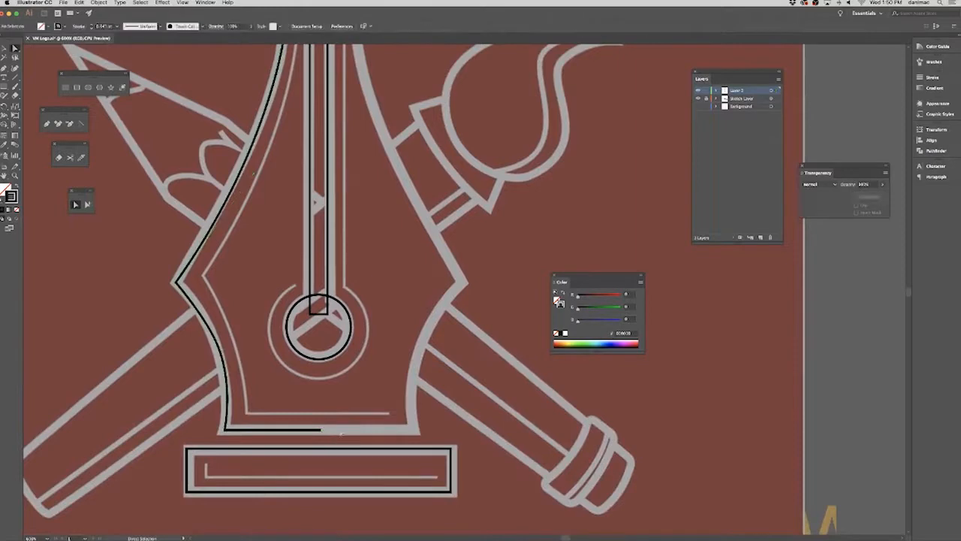
scroll(382, 344, "up", 5)
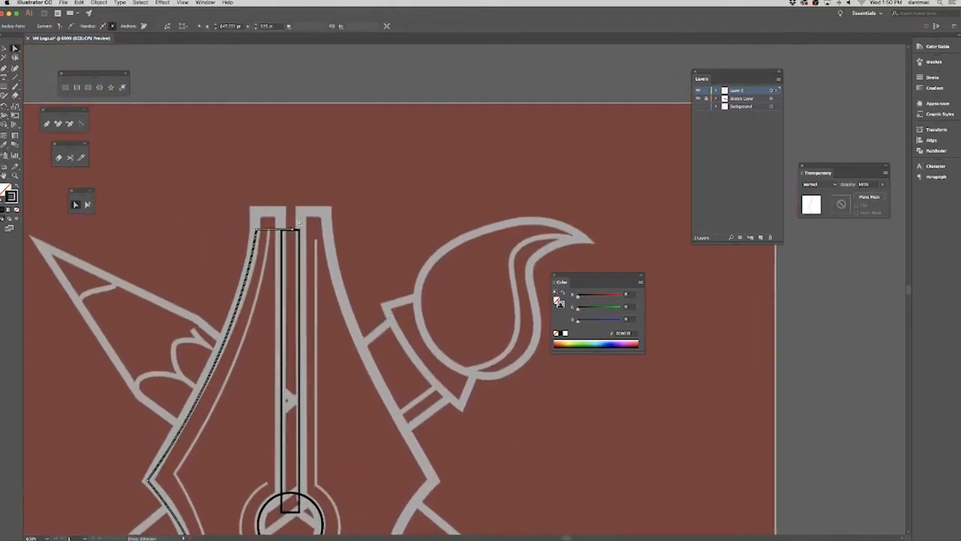
left_click(293, 231, "shift")
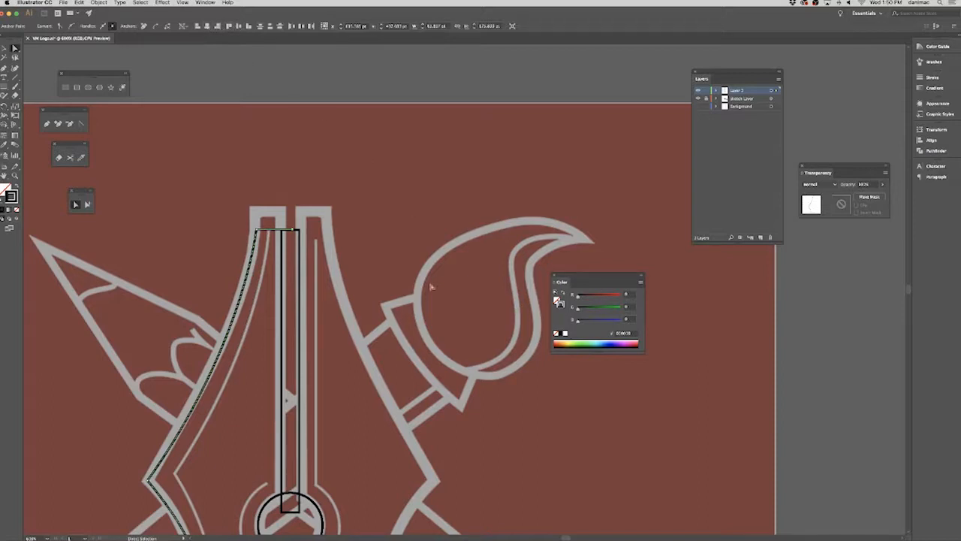
left_click(398, 342)
scroll(398, 342, "down", 3)
scroll(401, 208, "up", 3)
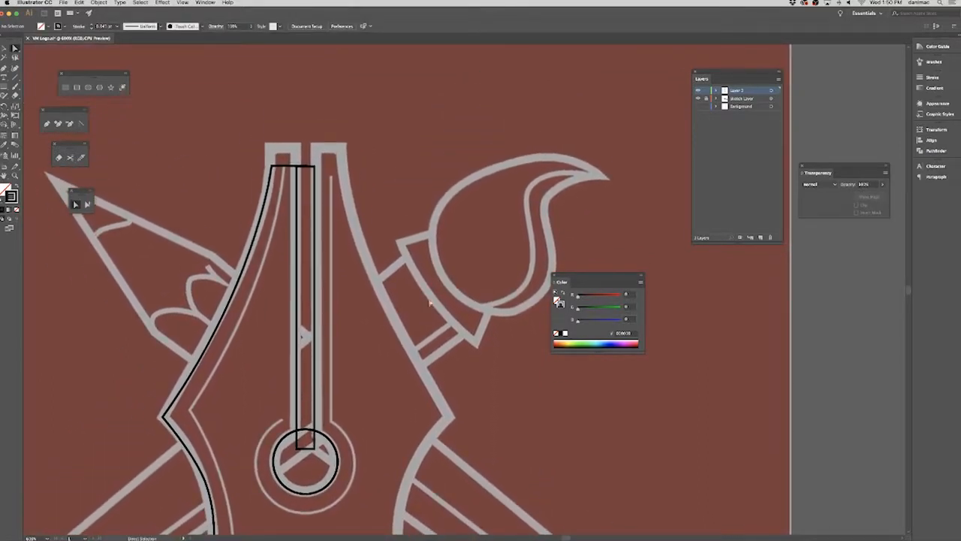
Try stroke weights of 10 pt and 6 pt on all the traced shapes.
key("v")
key("super+minus")
key("super+minus")
left_click_drag(302, 275, 240, 220)
key("super+a")
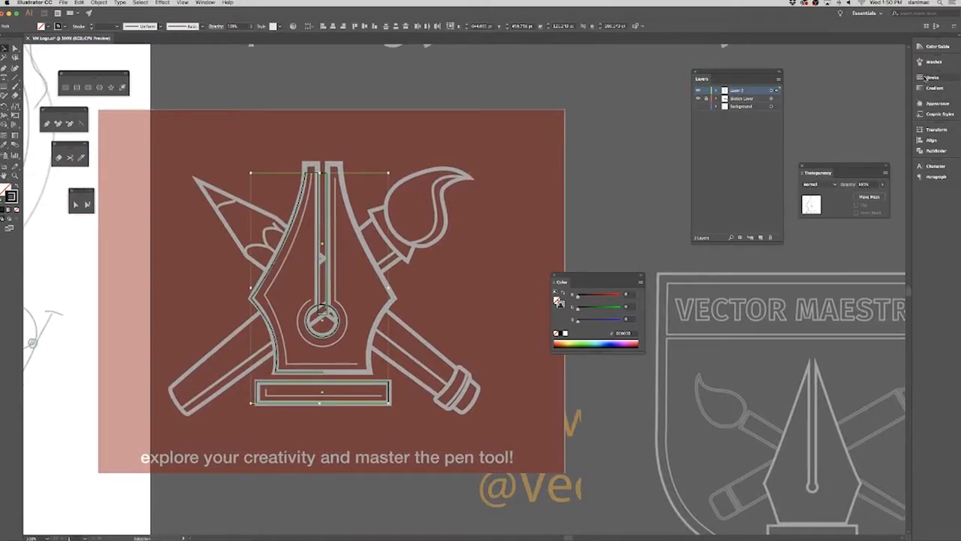
left_click(932, 77)
left_click(881, 87)
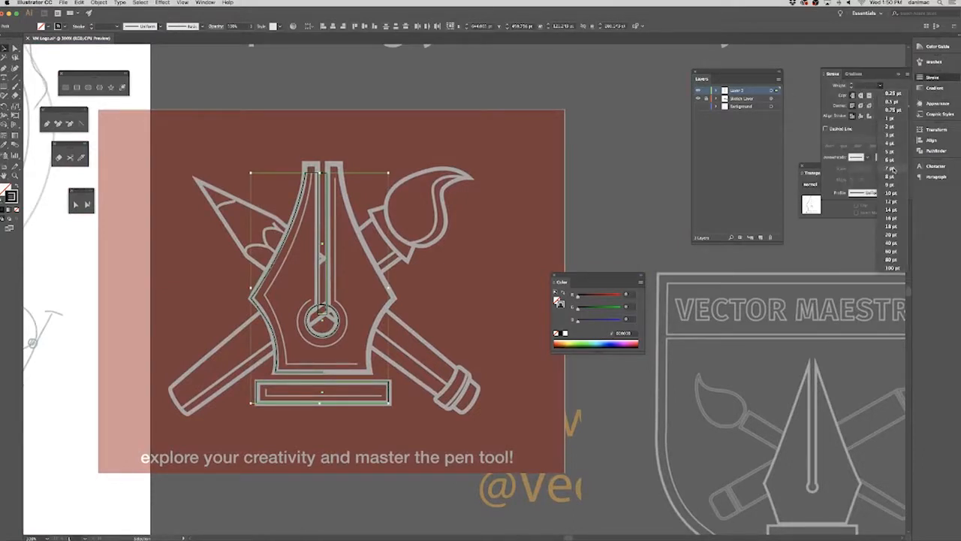
left_click(891, 193)
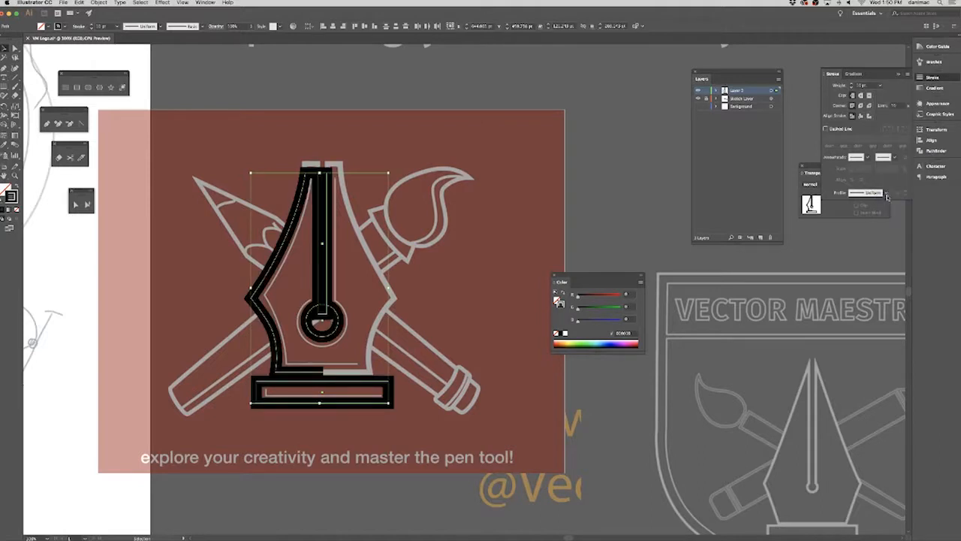
left_click(881, 86)
left_click(894, 157)
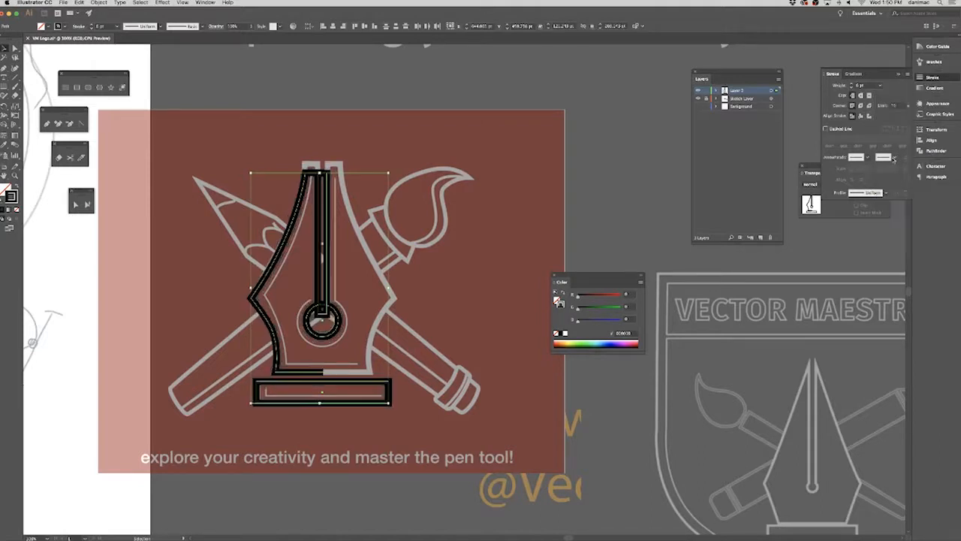
left_click(472, 230)
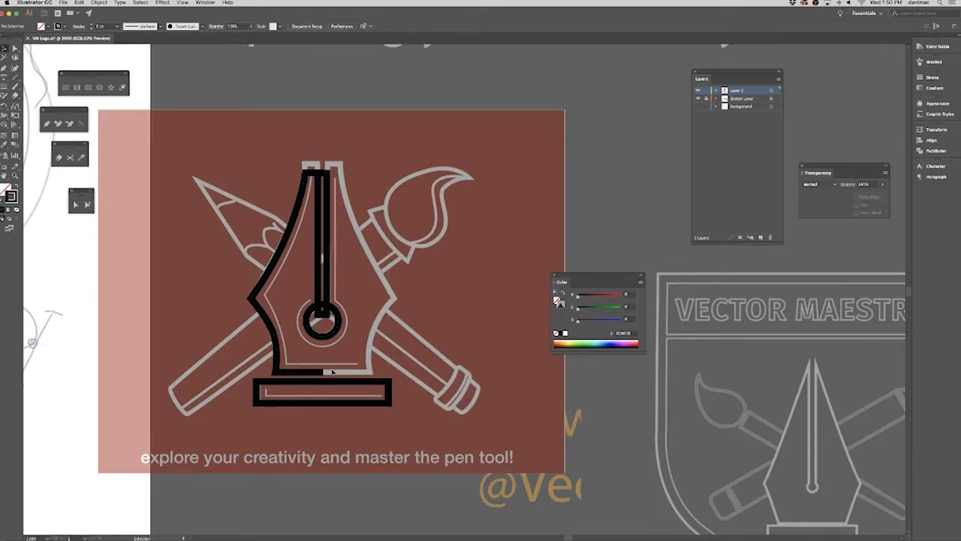
Duplicate the left half outline to the right and create a copy of the duplicate reflected across the vertical axis.
left_click(283, 329)
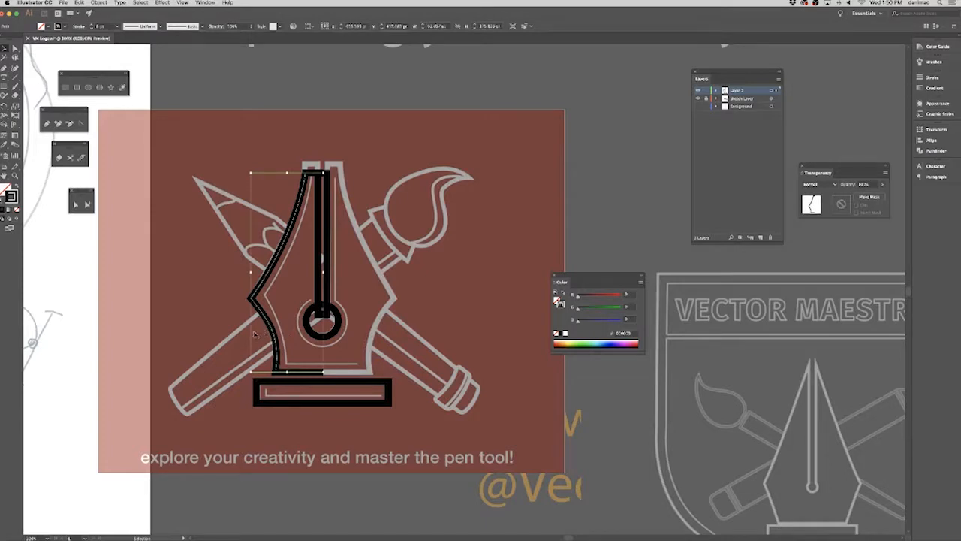
left_click_drag(270, 329, 323, 327)
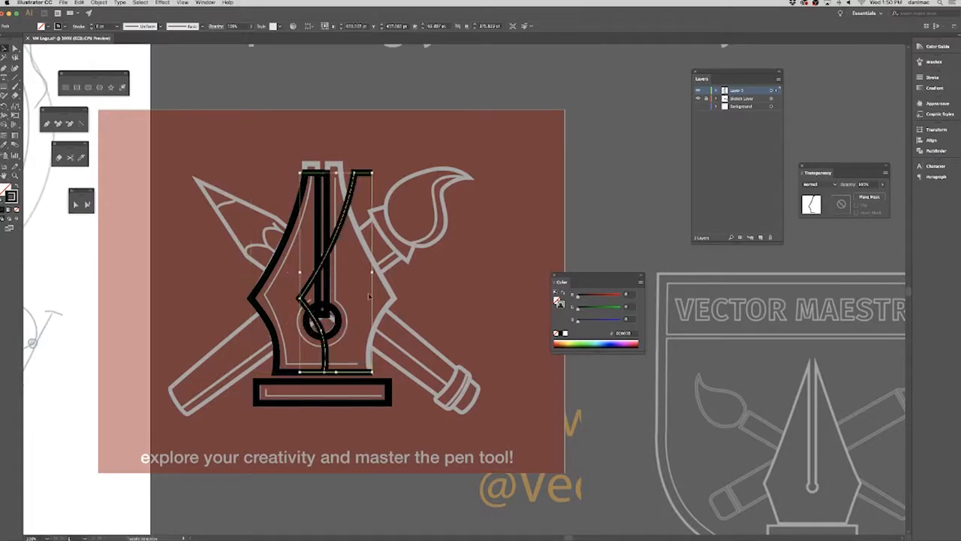
left_click(99, 3)
mouse_move(139, 12)
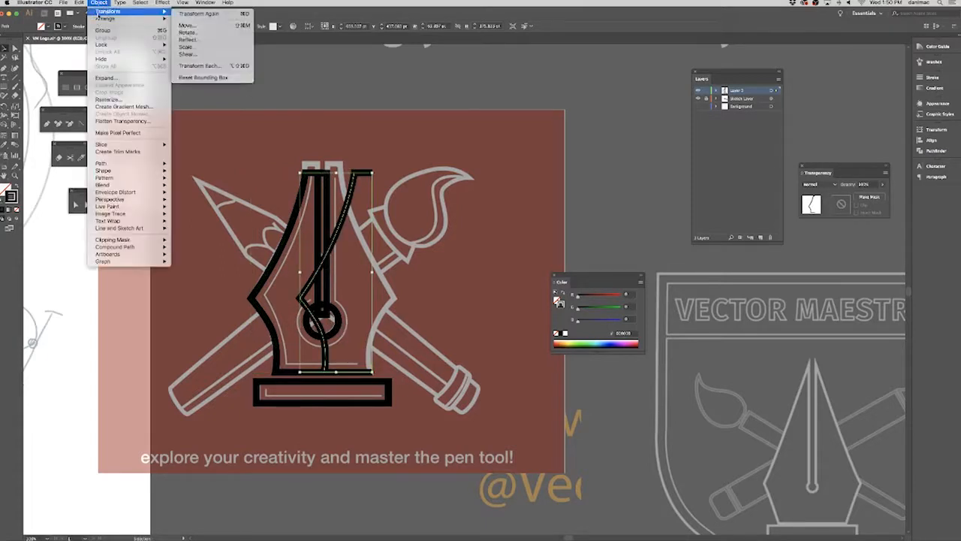
left_click(187, 39)
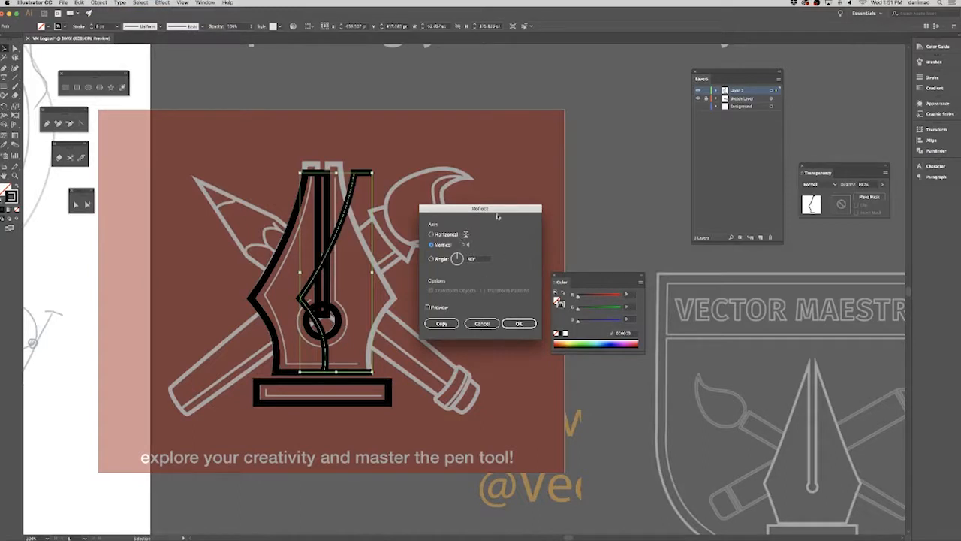
left_click_drag(496, 217, 578, 191)
left_click(526, 282)
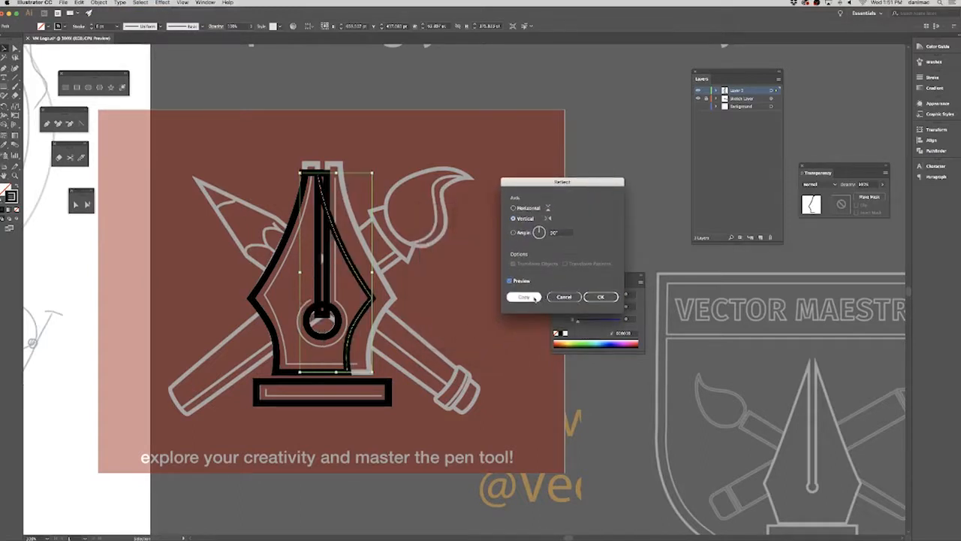
left_click(523, 297)
Nudge the mirrored half right until it meets the left half at the center, and delete the leftover unreflected duplicate.
key("Right")
key("Right")
key("Right")
key("Right")
key("Right")
key("Right")
key("Right")
key("Right")
key("Right")
key("Right")
key("Right")
key("Right")
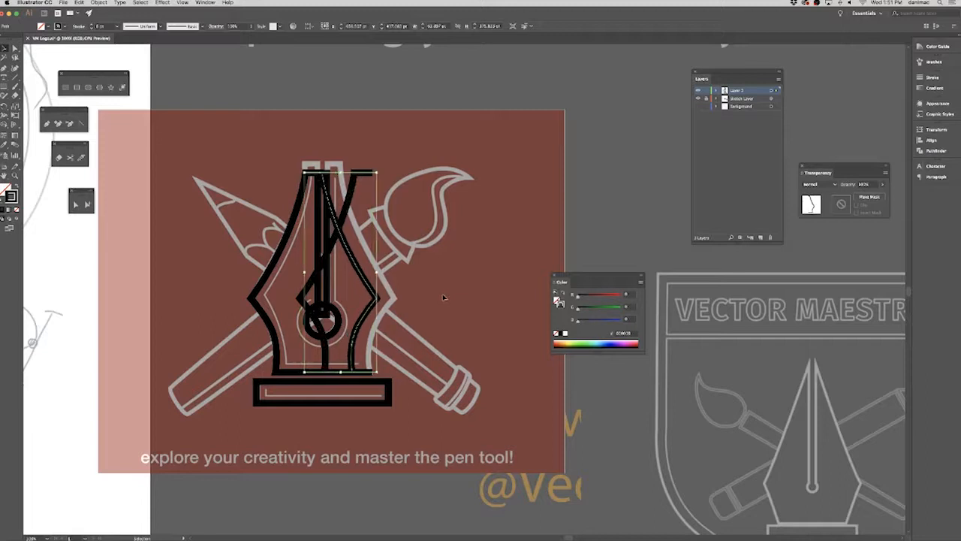
key("Right")
key("Right")
key("Right")
key("Right")
key("Right")
key("Right")
key("Right")
key("Right")
key("Right")
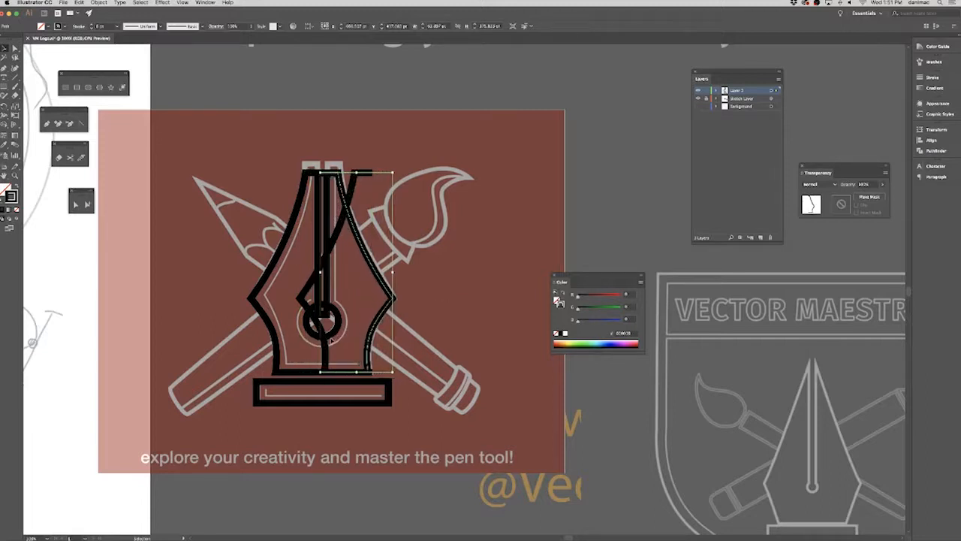
key("shift+Left")
key("shift+Left")
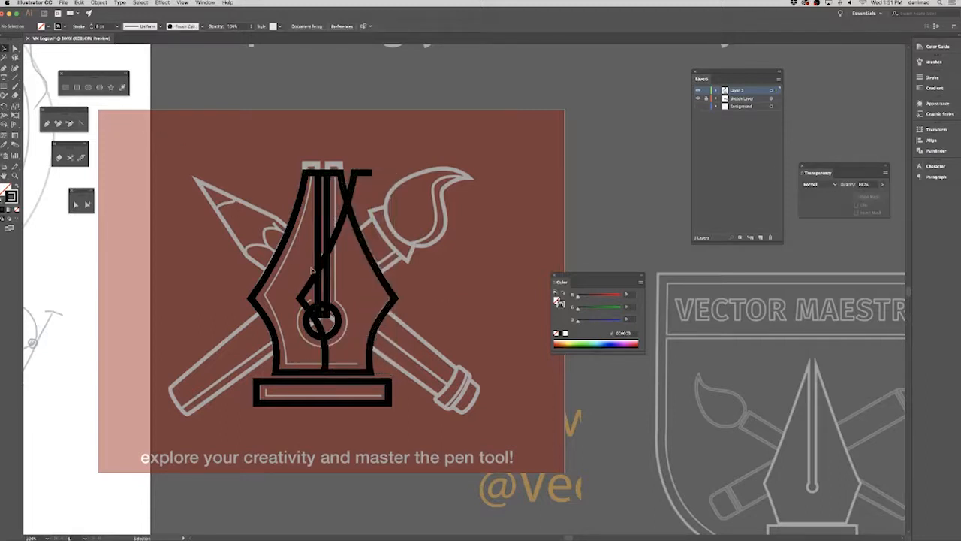
key("Delete")
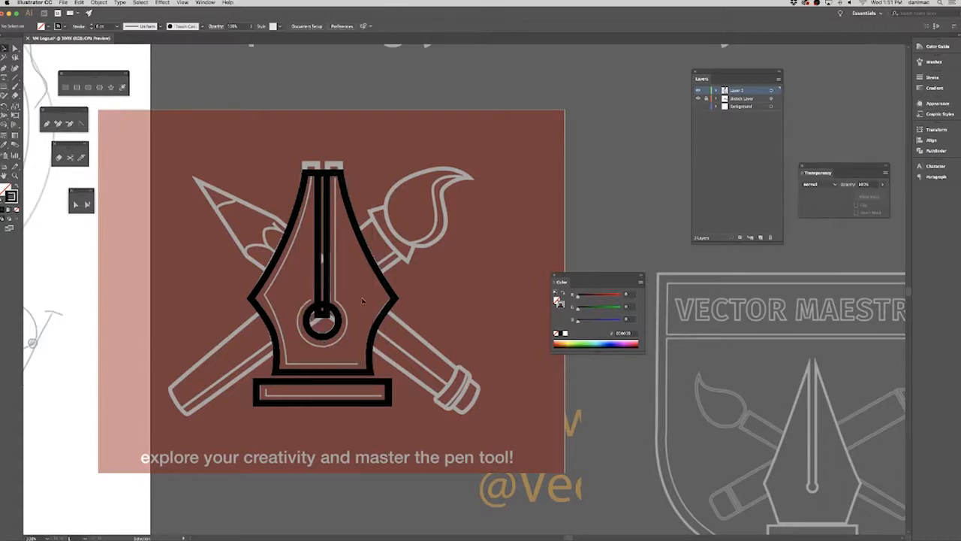
Select the left and right halves in turn and examine up close how they meet at the nib's base center.
left_click(392, 293)
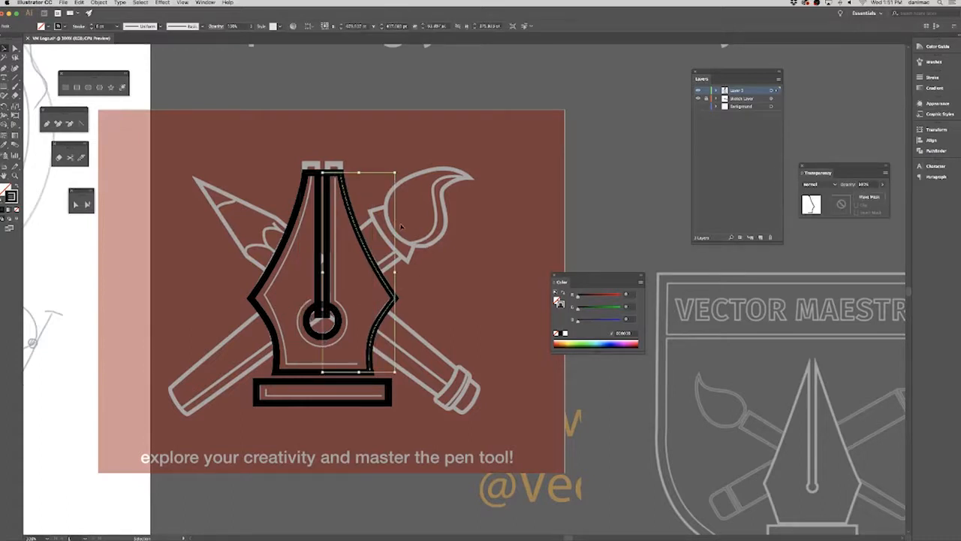
left_click(319, 368, "shift")
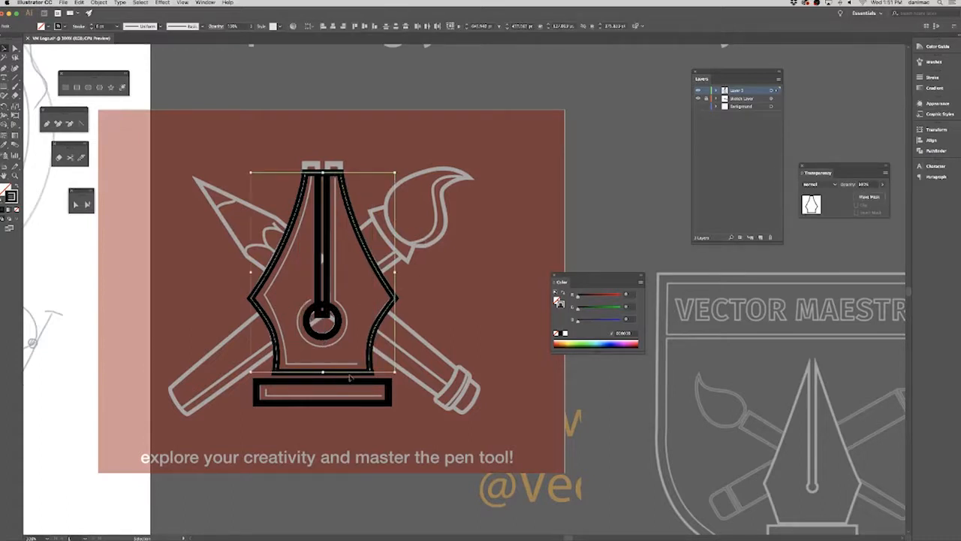
left_click(312, 372)
left_click(346, 371)
left_click(348, 347)
left_click(343, 372)
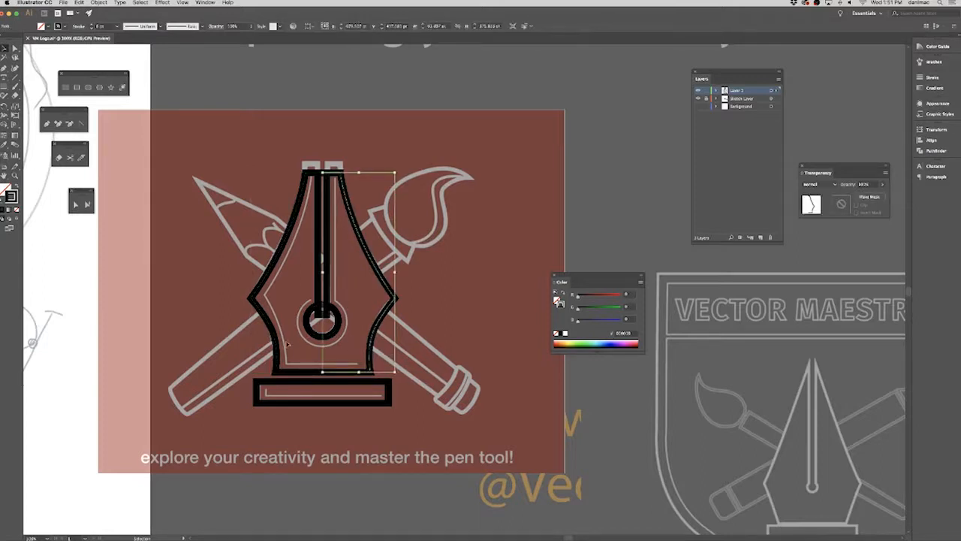
left_click(264, 351)
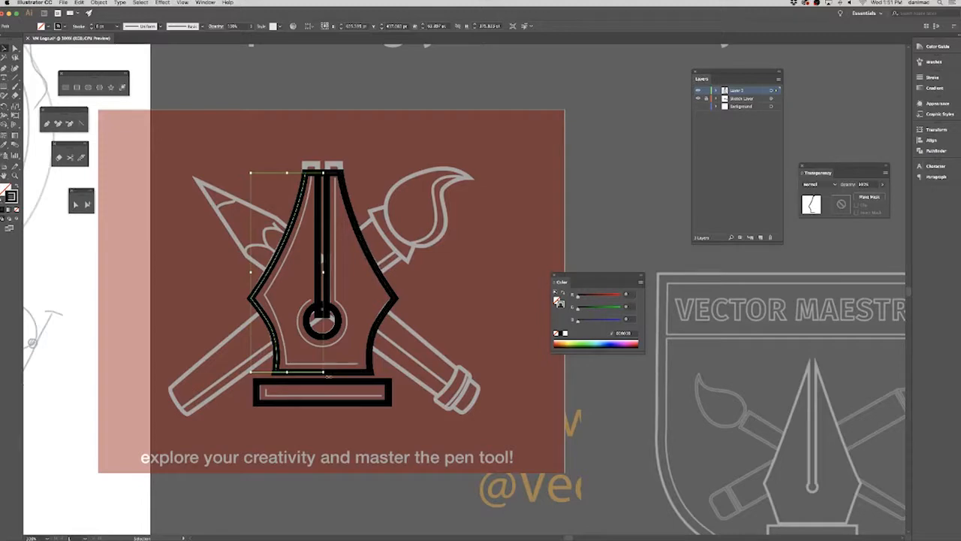
key("super+equal")
key("super+equal")
key("super+equal")
key("super+equal")
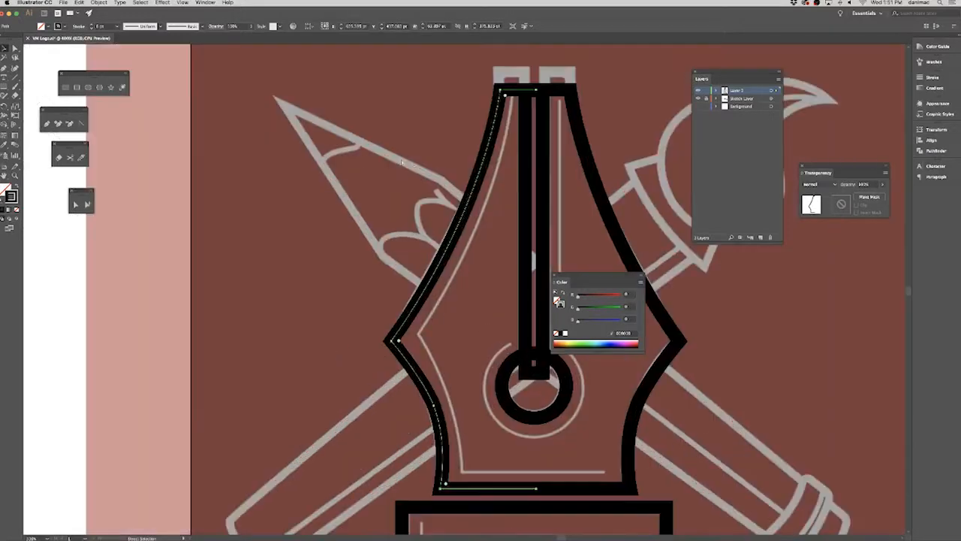
left_click_drag(474, 419, 241, 130)
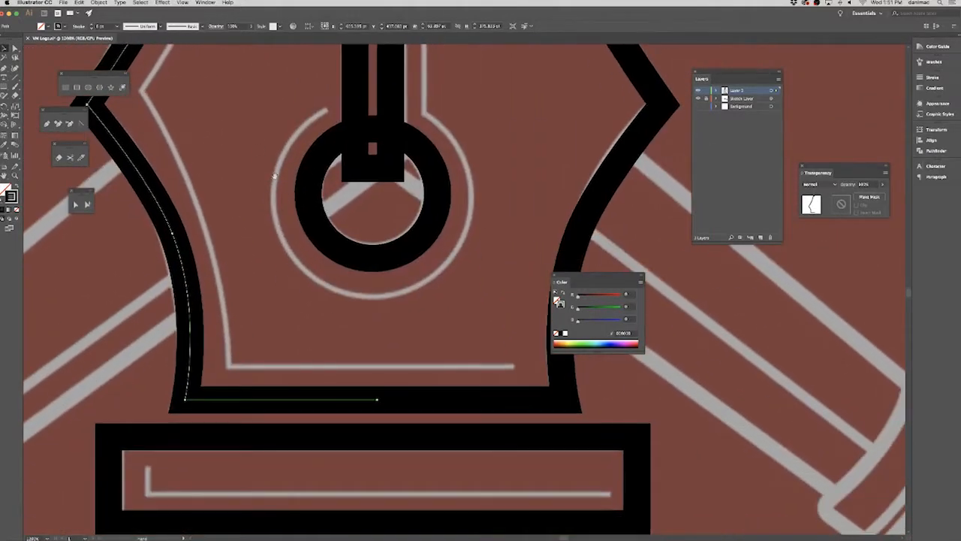
Set the stroke weight of all traced shapes to 2 pt and deselect them.
key("super+a")
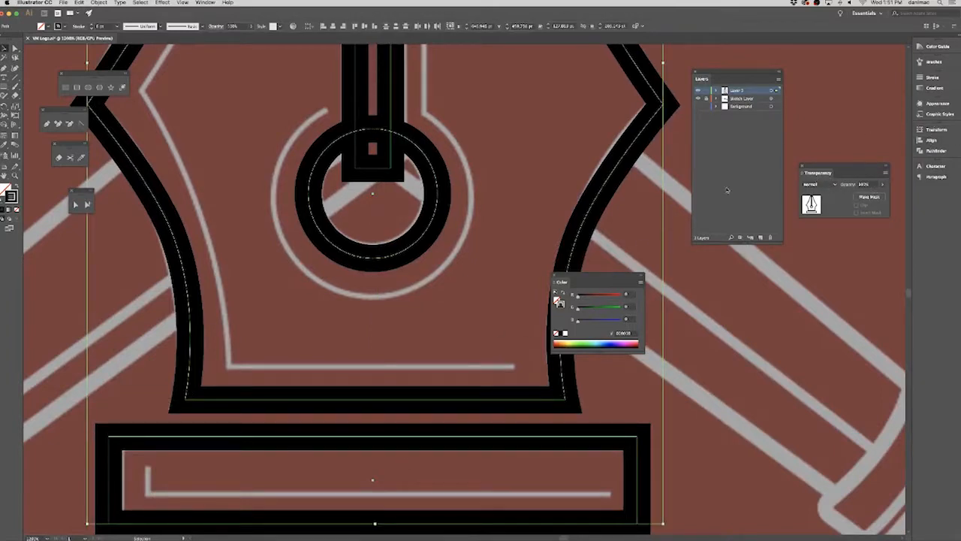
left_click(931, 79)
left_click(878, 88)
left_click(898, 130)
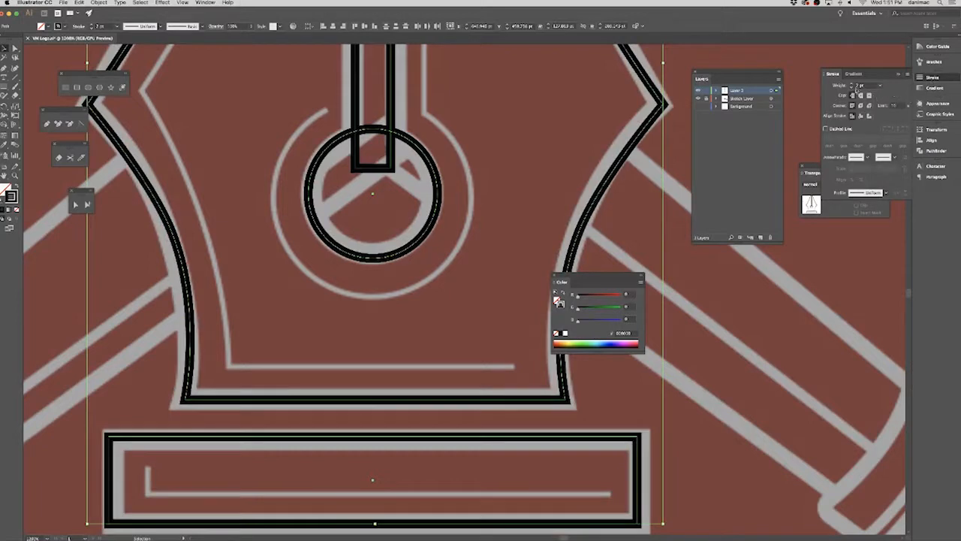
left_click(801, 113)
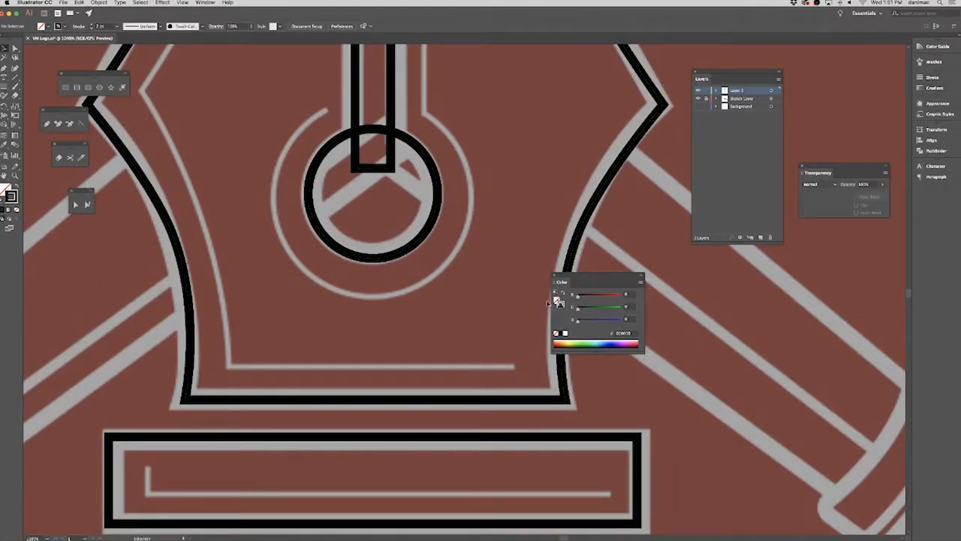
Move the Color panel below the Layers panel and narrow the docked panels to icons to free up the canvas.
left_click_drag(564, 283, 703, 301)
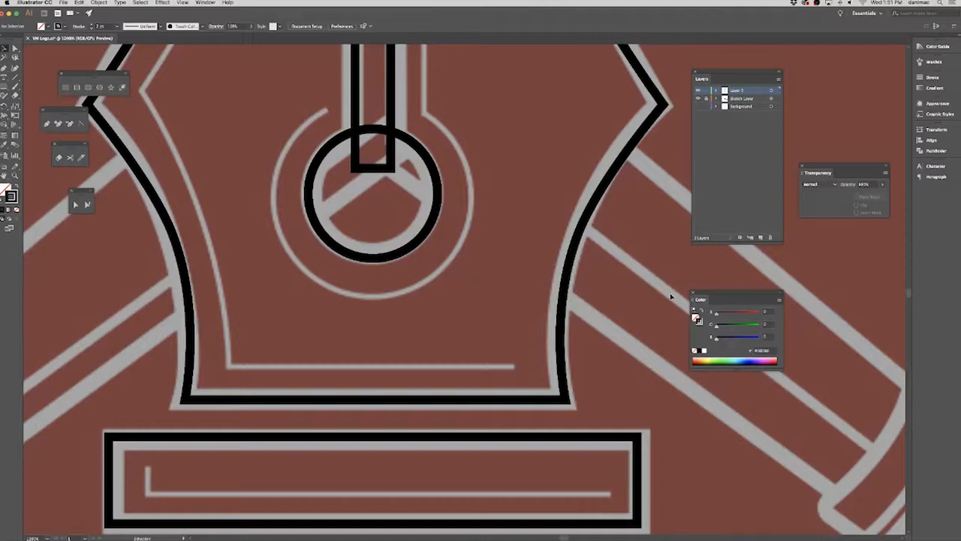
left_click_drag(509, 232, 579, 337)
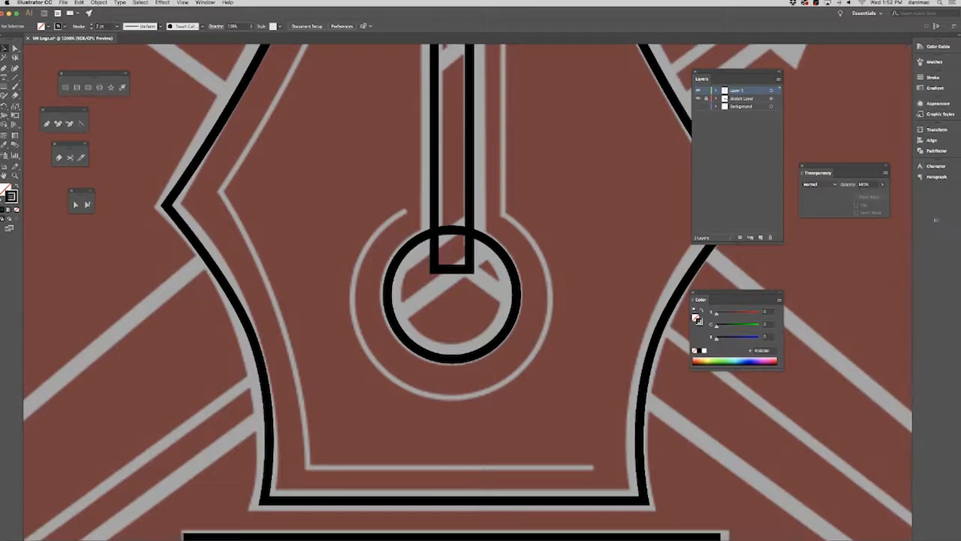
left_click_drag(912, 223, 948, 223)
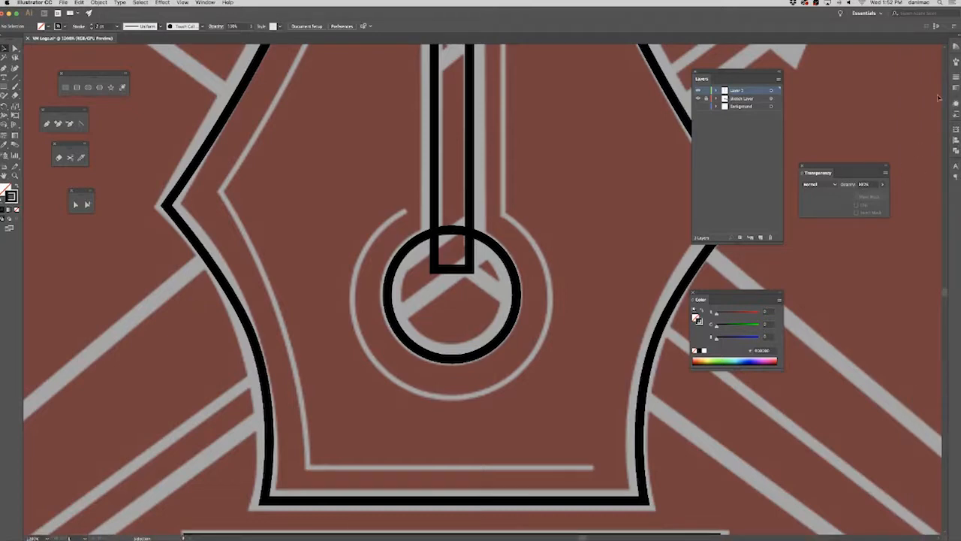
scroll(588, 298, "right", 2)
scroll(549, 333, "up", 5)
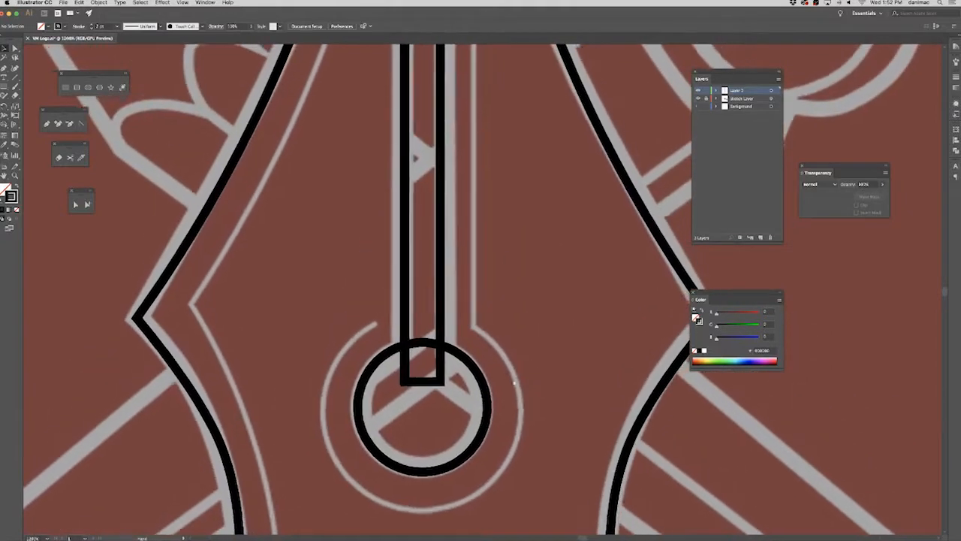
Select the nib halves and their meeting endpoints, and examine how they line up at the center of the base and of the tip.
scroll(488, 369, "down", 2)
scroll(487, 369, "left", 1)
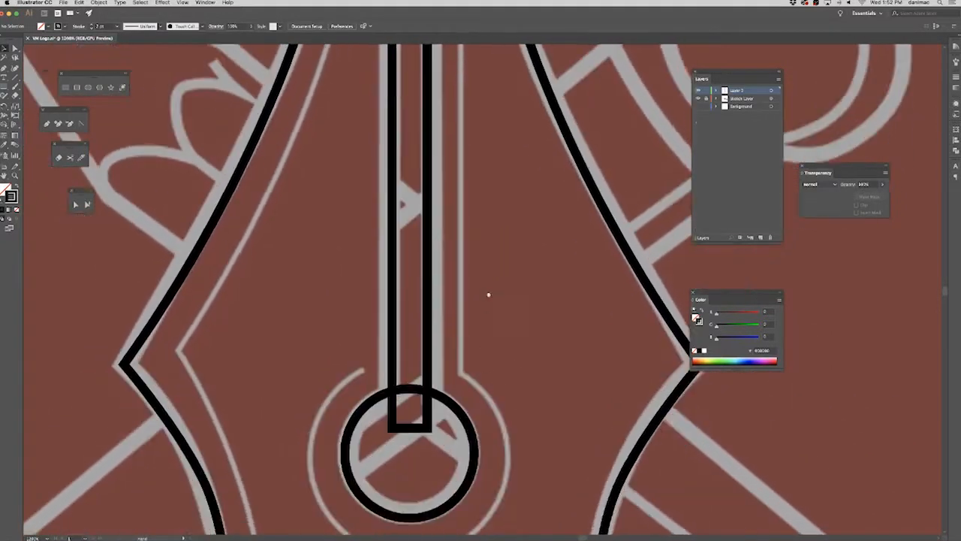
scroll(509, 315, "down", 7)
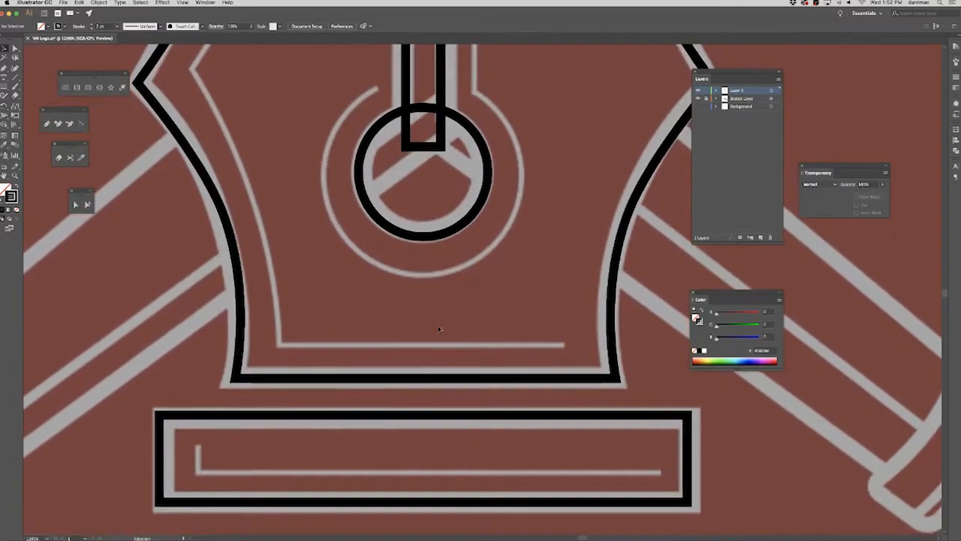
left_click(235, 173)
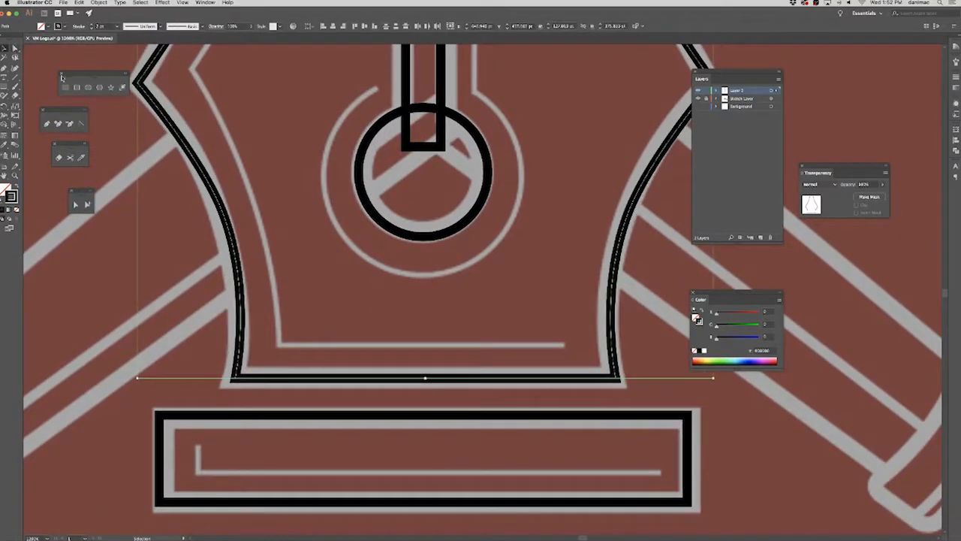
left_click(15, 48)
left_click(607, 342)
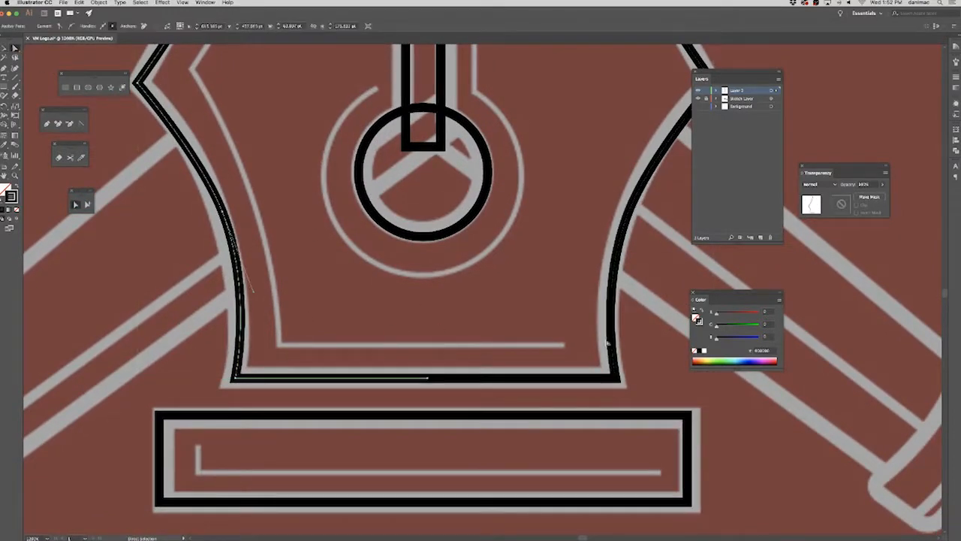
left_click(612, 348)
left_click(241, 327)
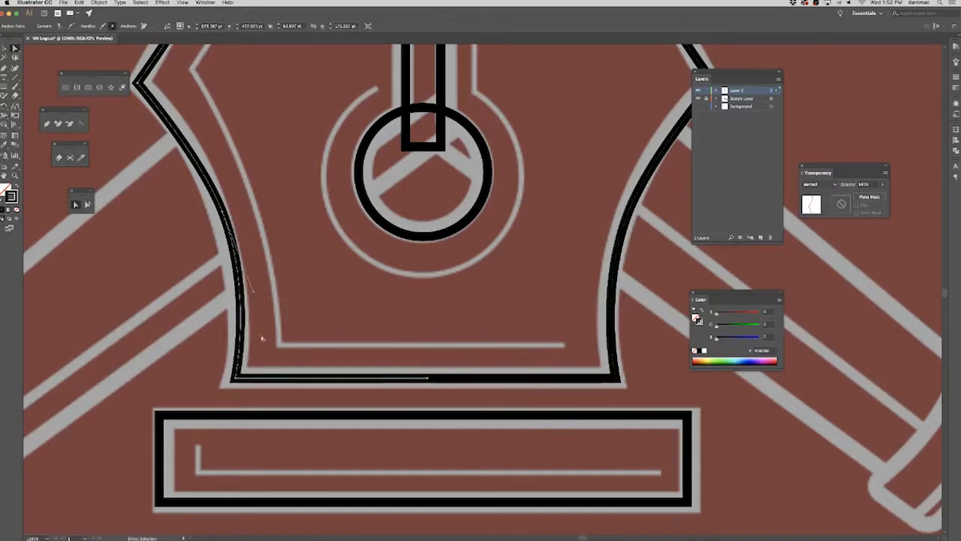
left_click(613, 323)
left_click_drag(412, 358, 464, 397)
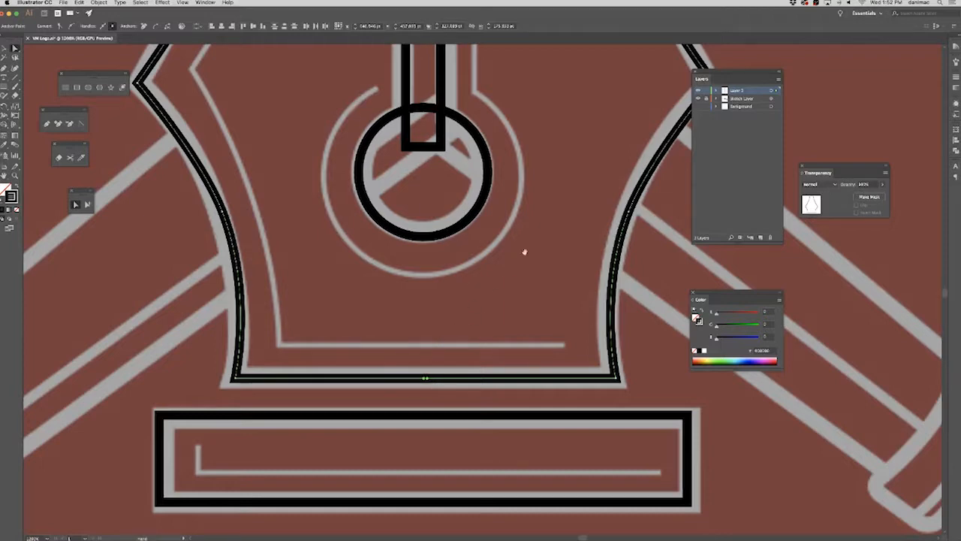
left_click_drag(518, 258, 440, 348)
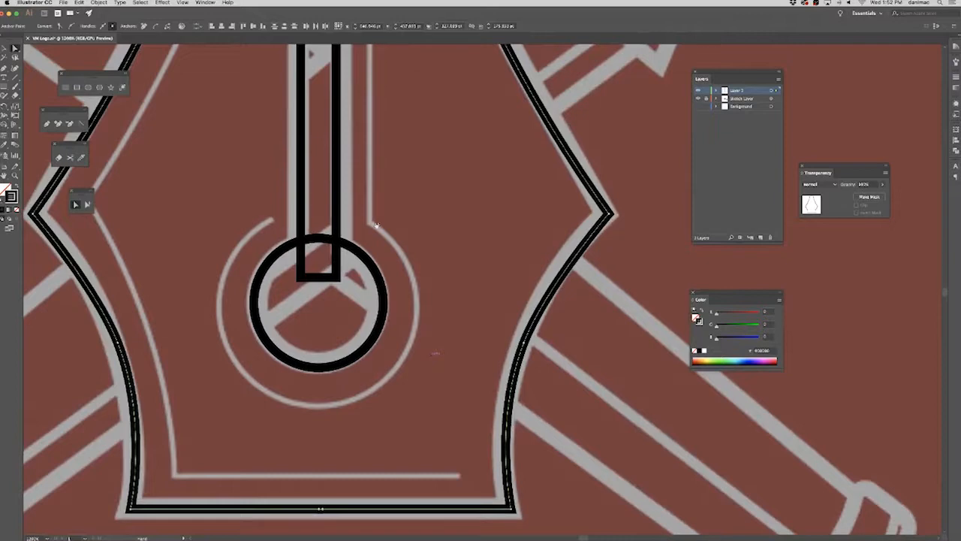
scroll(486, 197, "up", 10)
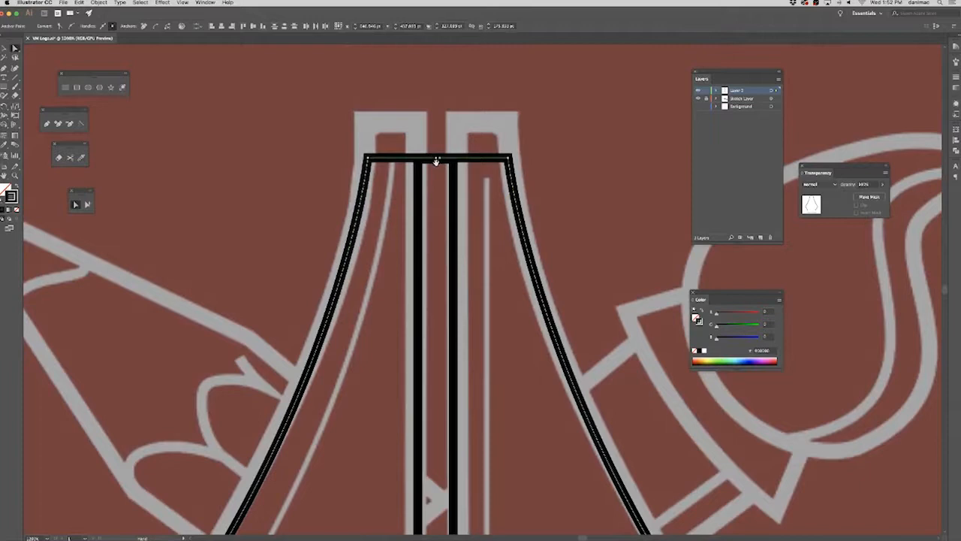
scroll(504, 296, "down", 15)
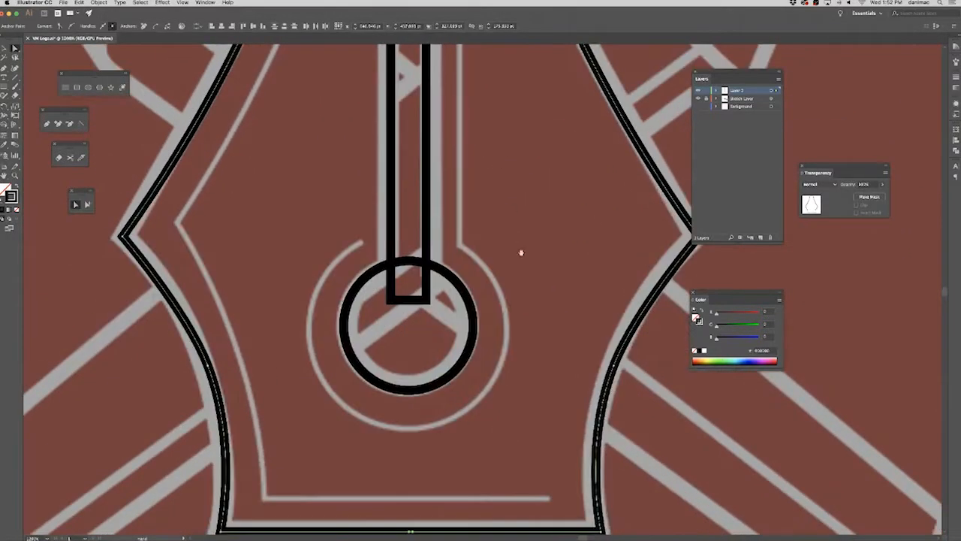
scroll(527, 294, "down", 4)
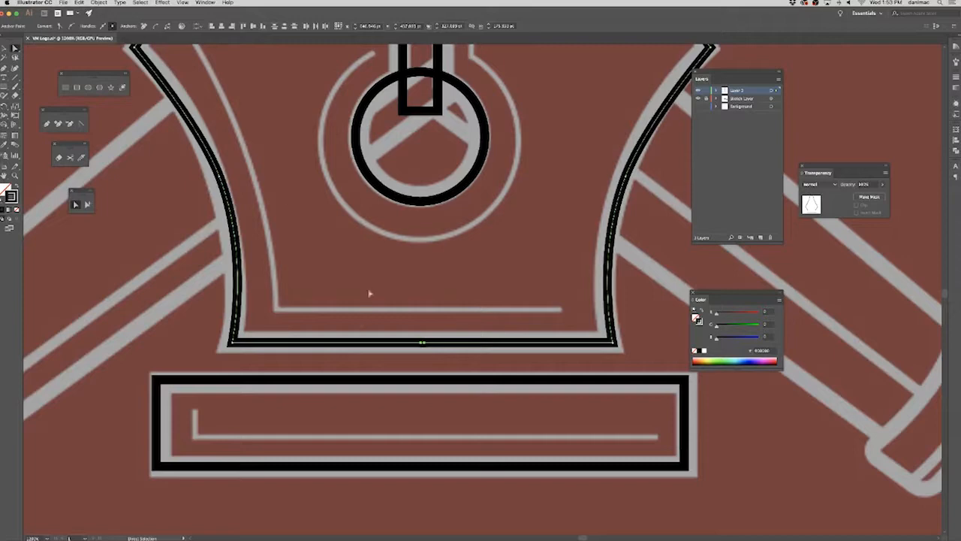
Try to join the two endpoints of the nib halves at the center of the base, and reselect the outline to check it.
left_click(394, 299)
left_click_drag(460, 362, 408, 331)
left_click(91, 3)
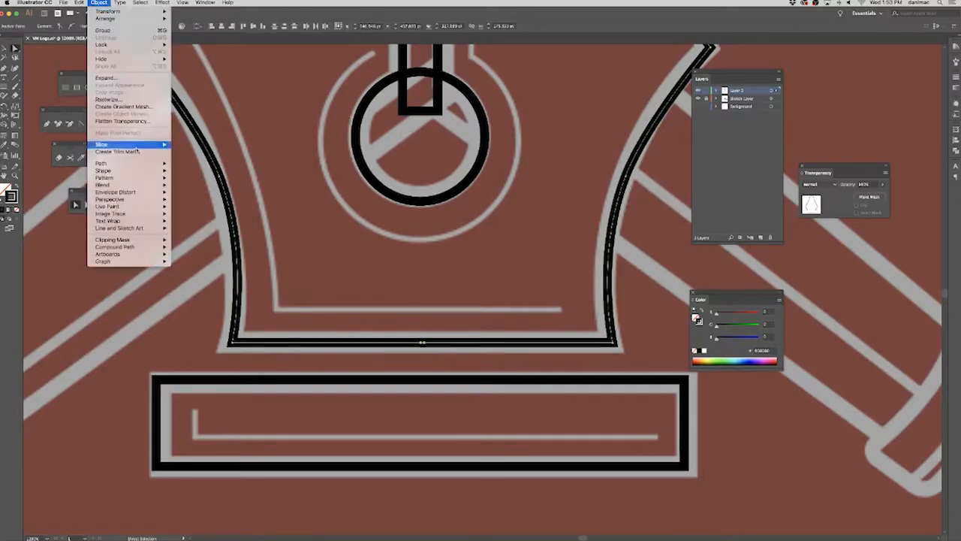
mouse_move(127, 163)
left_click(190, 164)
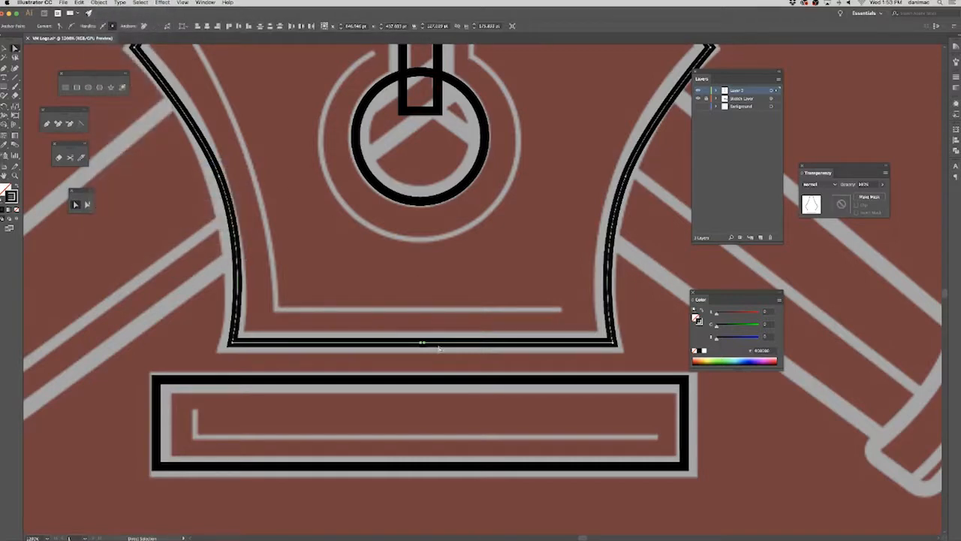
key("v")
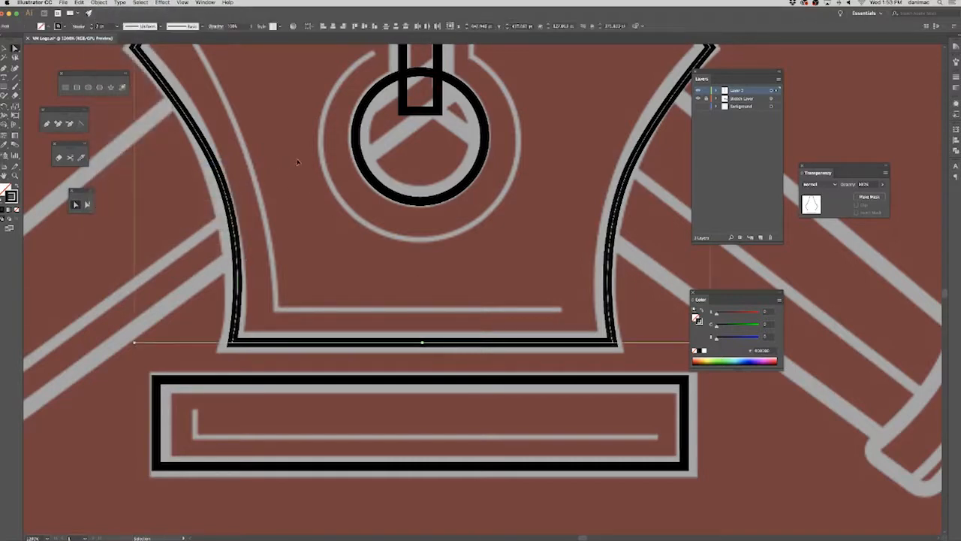
left_click(406, 279)
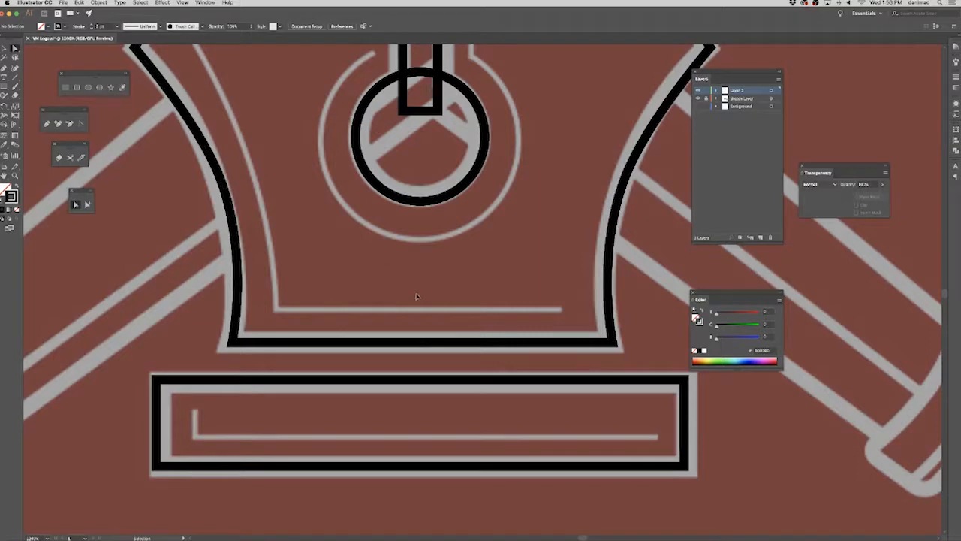
left_click(429, 353)
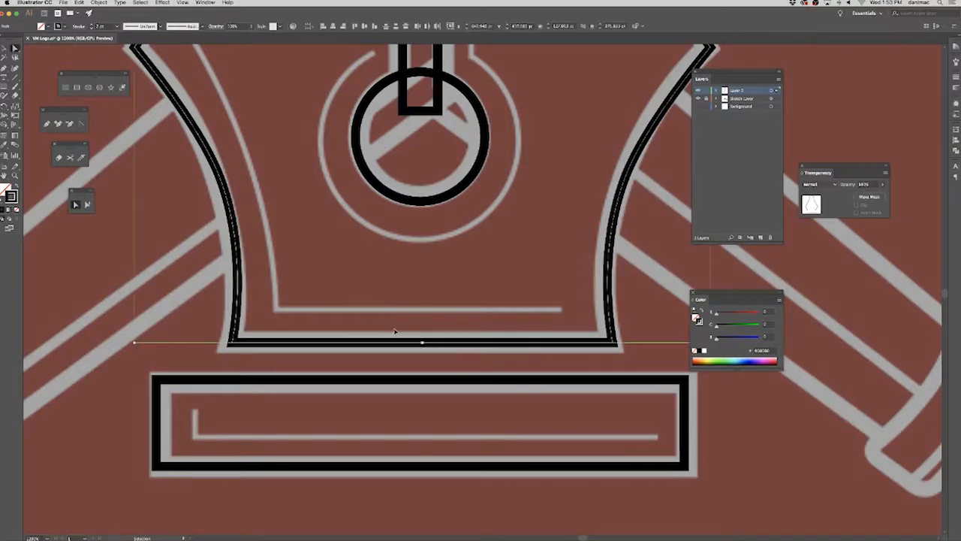
Redo the stroke weight change on the traced shapes.
key("a")
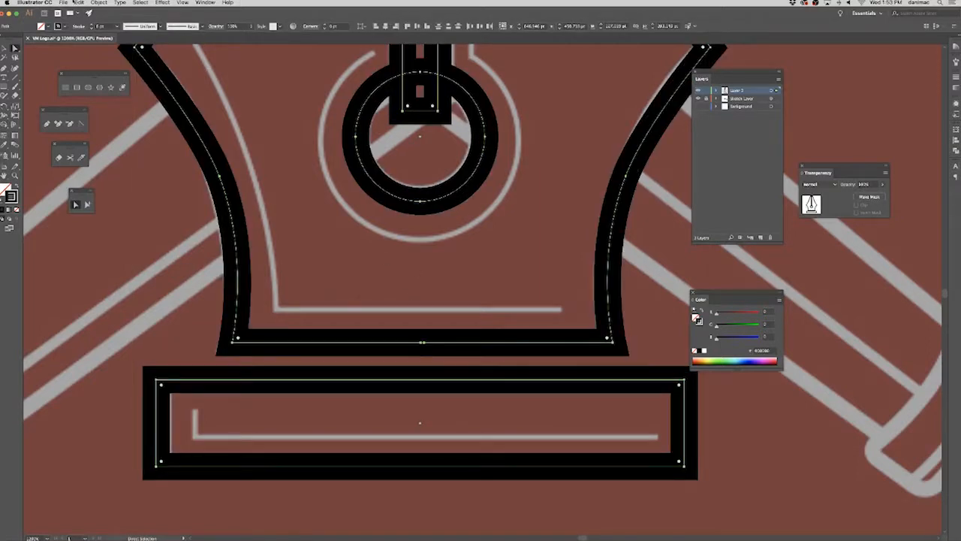
left_click(79, 3)
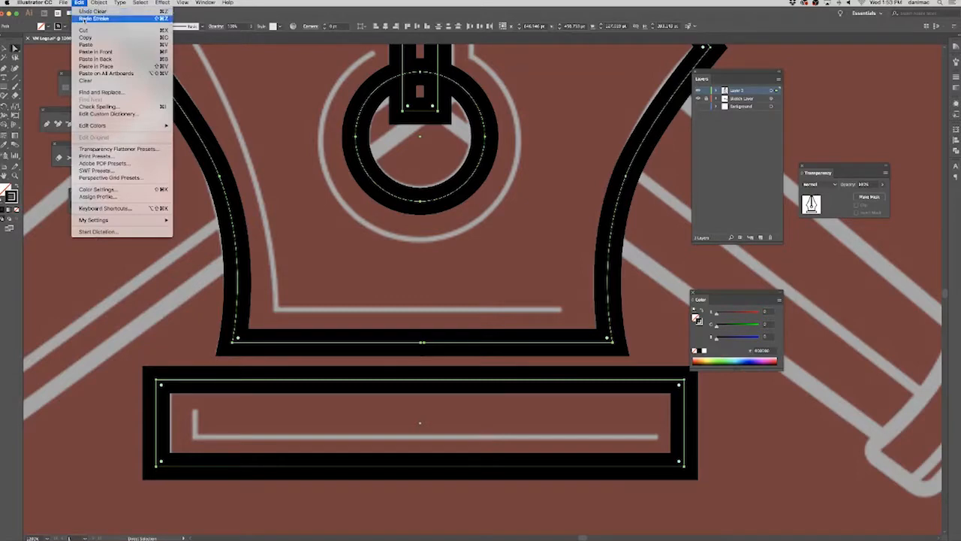
left_click(100, 18)
Align and join the two open endpoints at the center of the nib's base, and delete the joined anchor point.
left_click(408, 319)
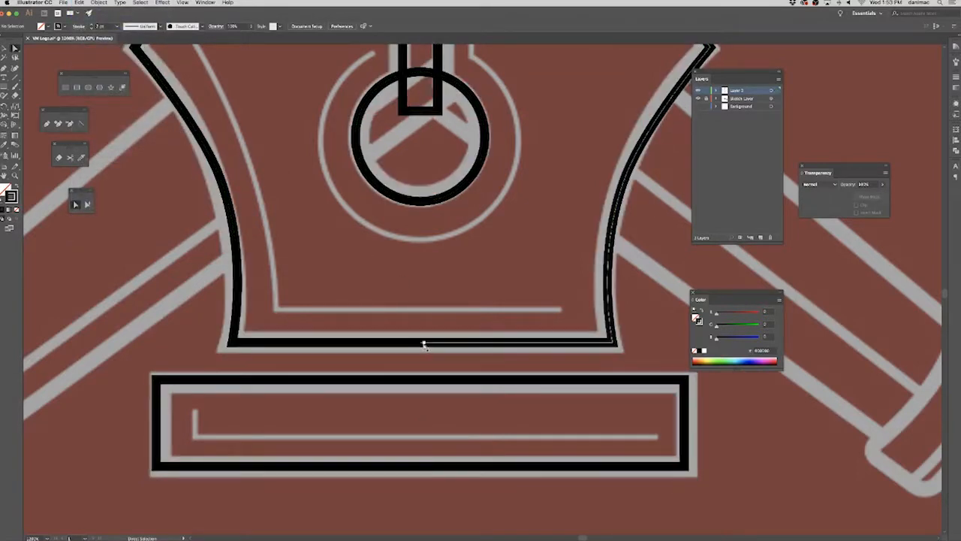
left_click(423, 345)
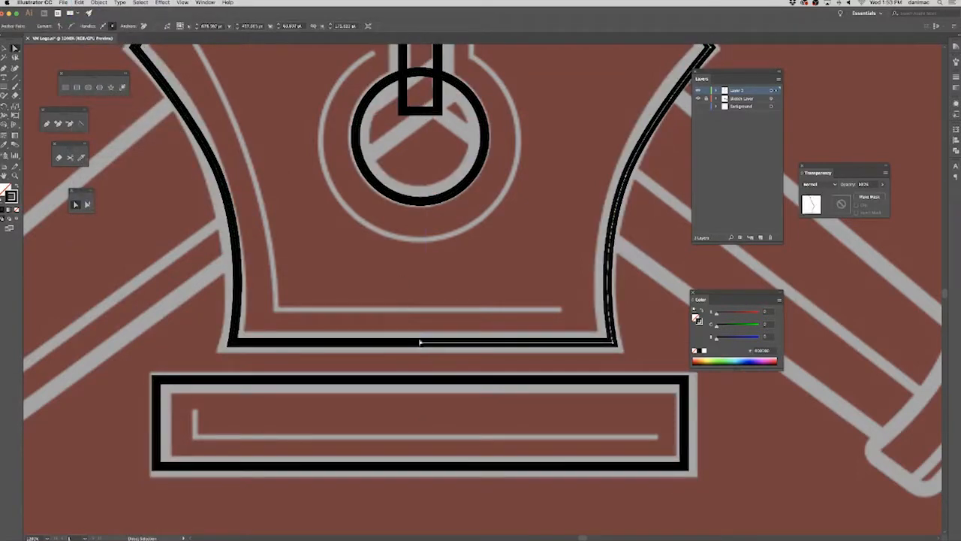
left_click_drag(405, 322, 441, 361)
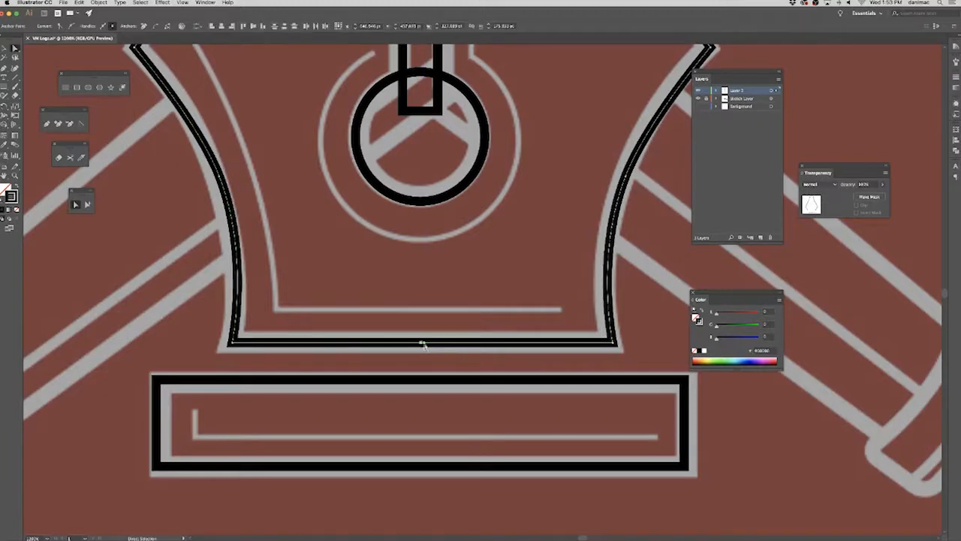
left_click(222, 27)
left_click(99, 3)
mouse_move(143, 163)
left_click(184, 164)
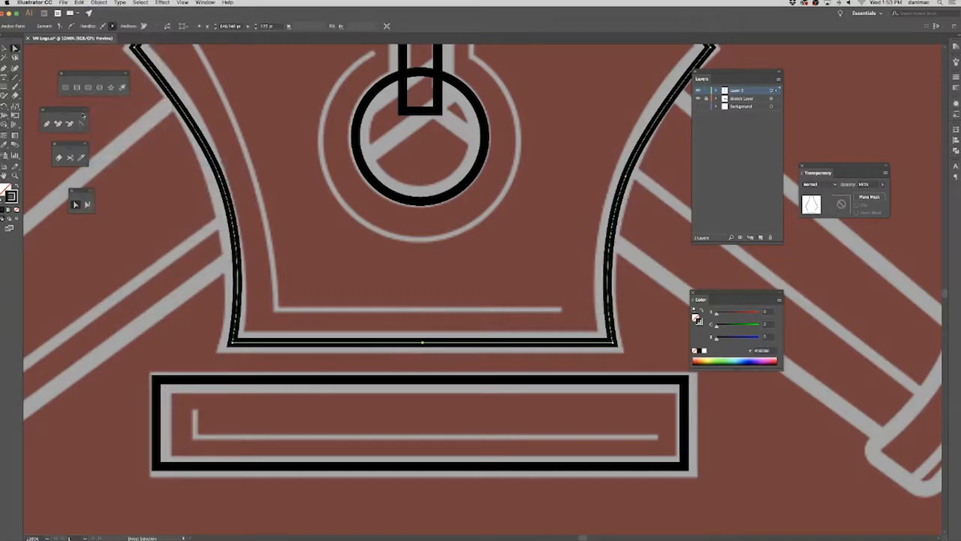
left_click(70, 123)
left_click(422, 343)
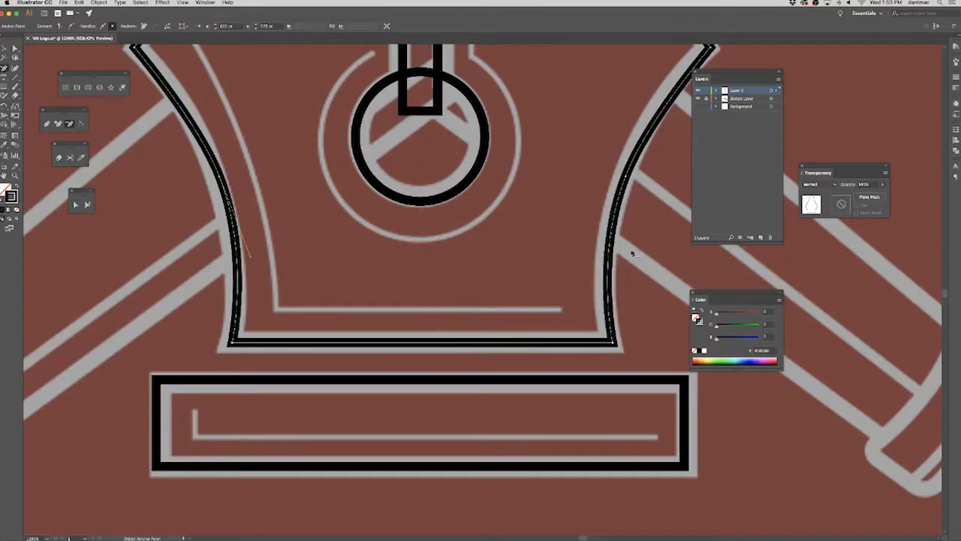
Shorten the narrow slit rectangle from its upper end so that it starts just below the nib's top edge.
key("space")
scroll(500, 178, "up", 15)
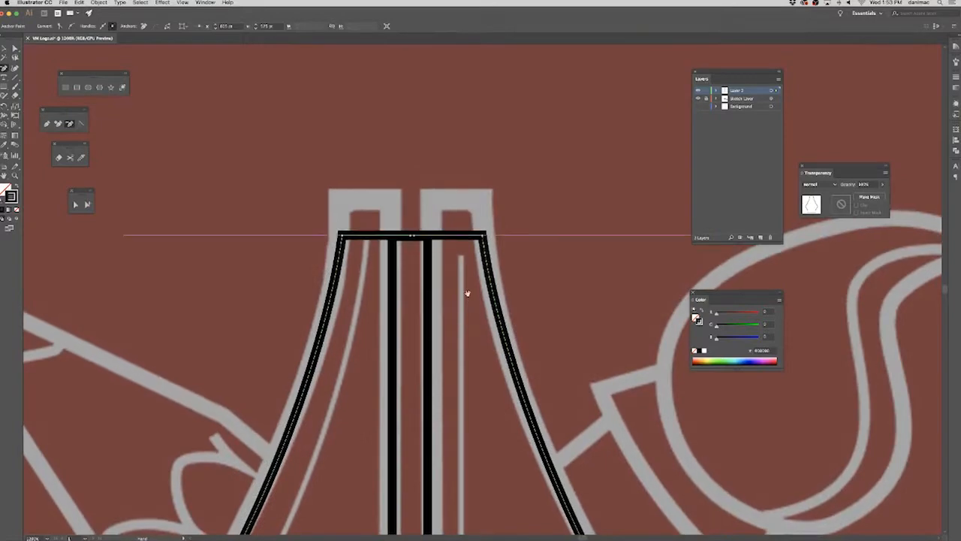
left_click(14, 48)
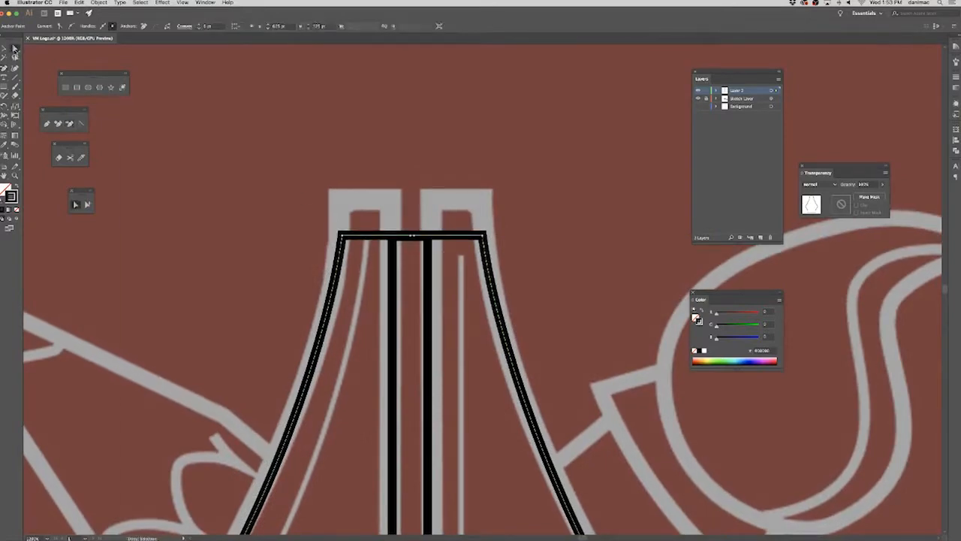
left_click(5, 48)
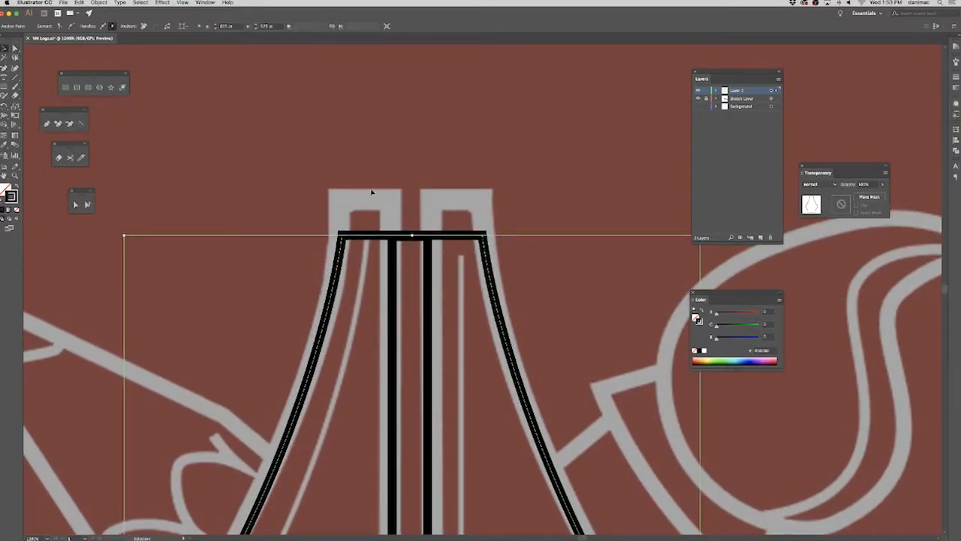
left_click(366, 302)
left_click(431, 322)
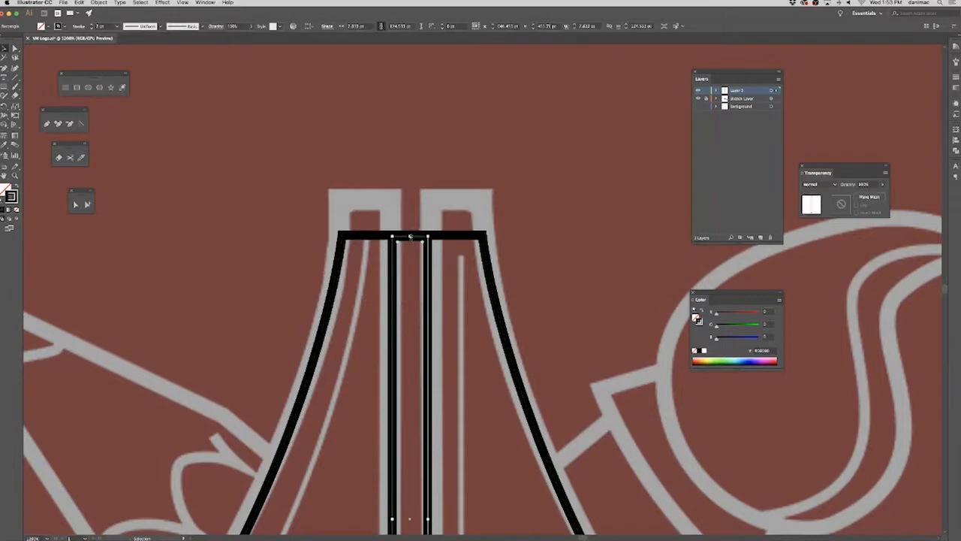
left_click_drag(410, 236, 421, 269)
Align and join the two open endpoints at the center of the nib's top edge.
key("a")
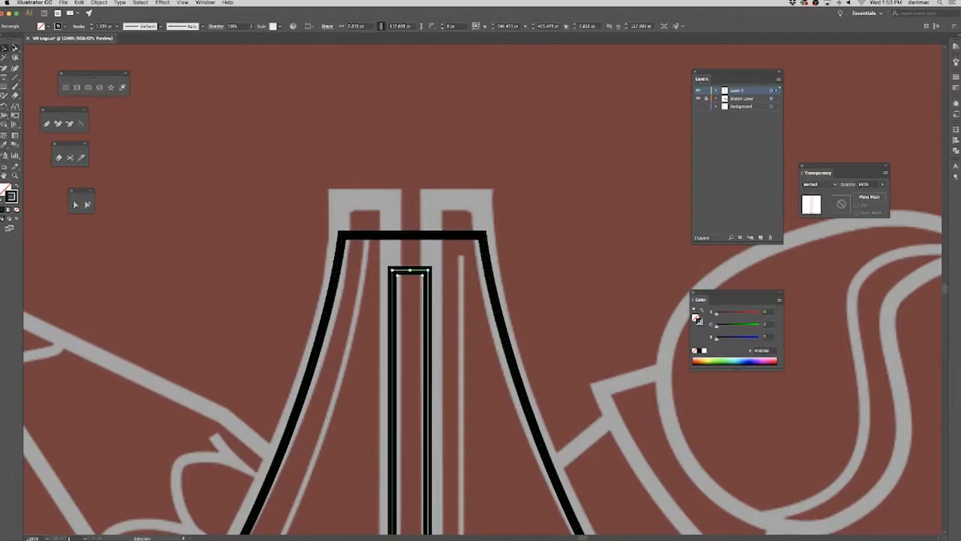
left_click(428, 195)
left_click(412, 236)
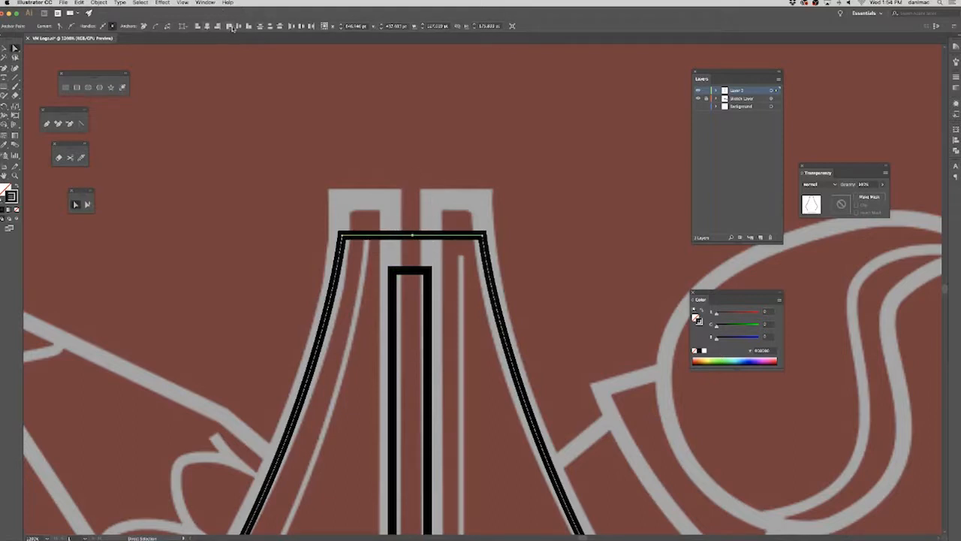
left_click(100, 3)
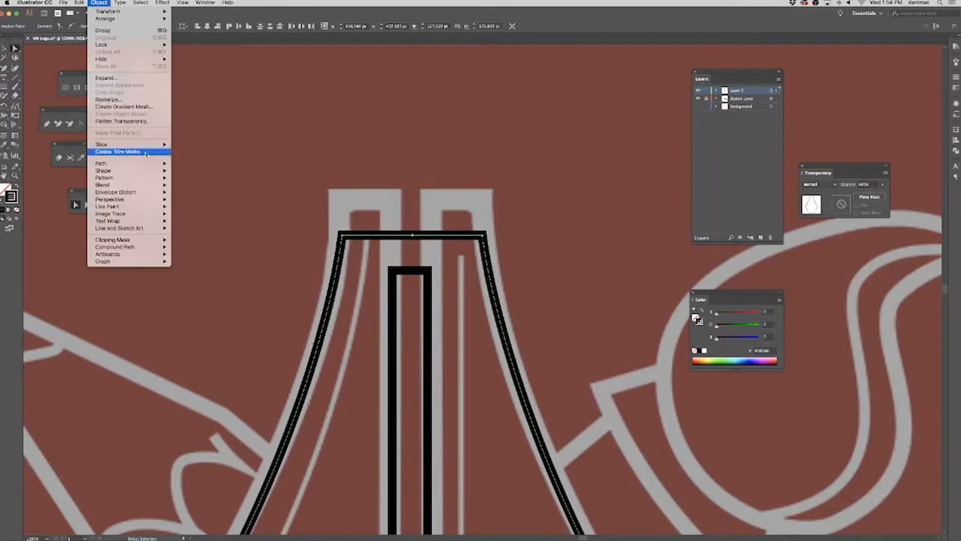
mouse_move(158, 164)
left_click(195, 165)
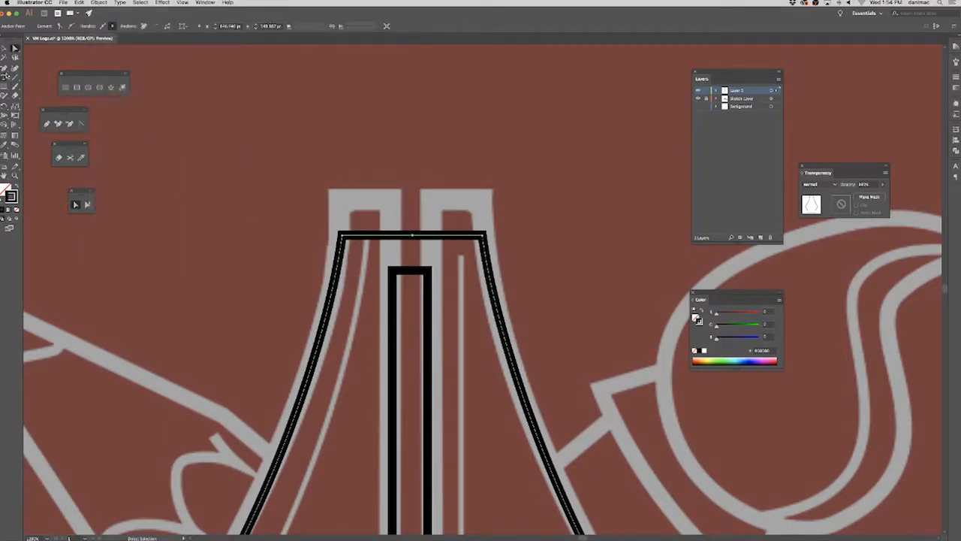
Delete the extra anchor point in the middle of the nib's top edge and deselect the outline.
left_click(69, 123)
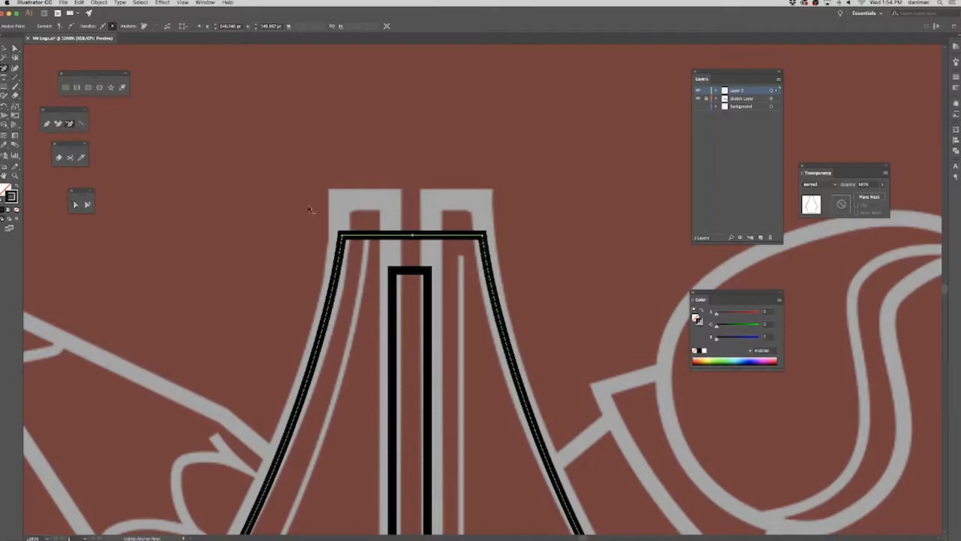
left_click(412, 235)
left_click(15, 49)
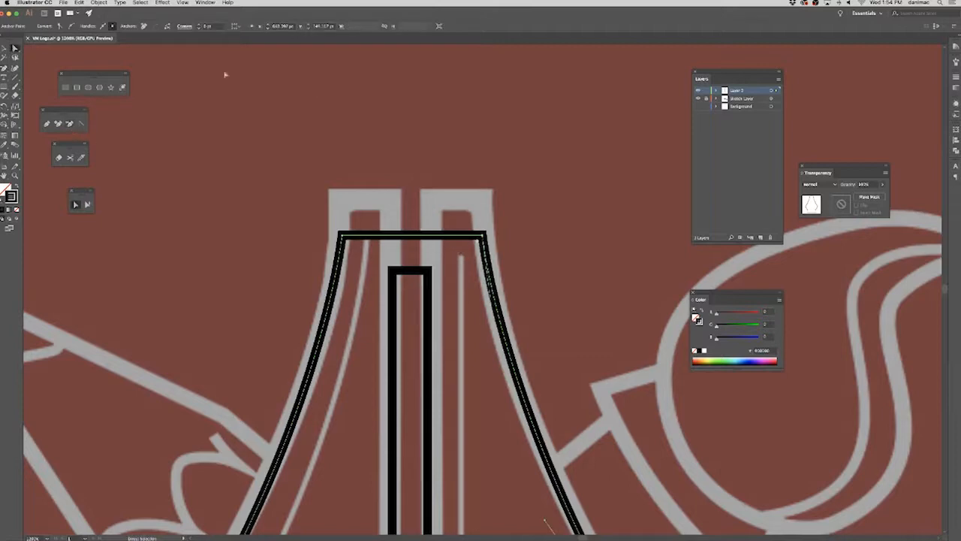
left_click(555, 173)
Review the whole traced nib against the reference sketch, and examine its upper end up close.
key("super+minus")
key("super+minus")
key("super+minus")
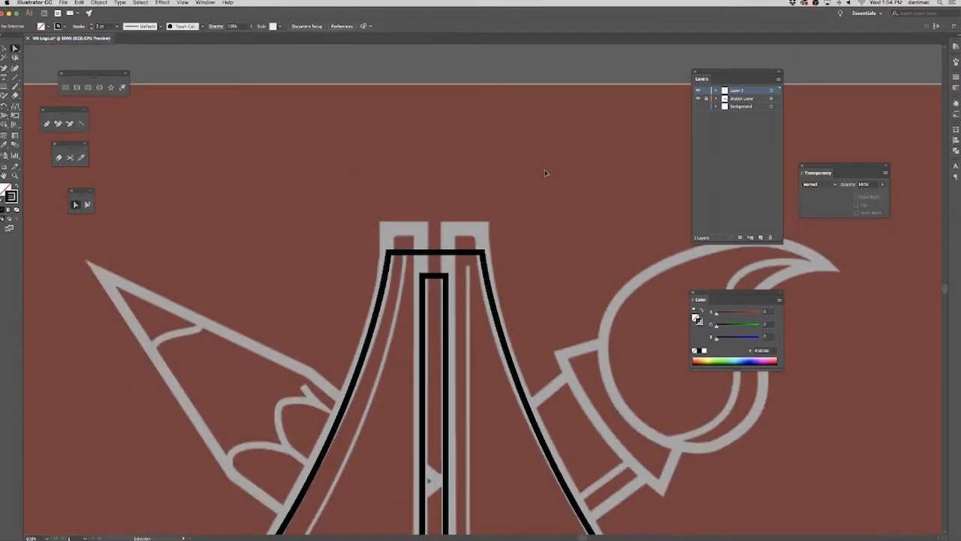
left_click_drag(562, 382, 523, 278)
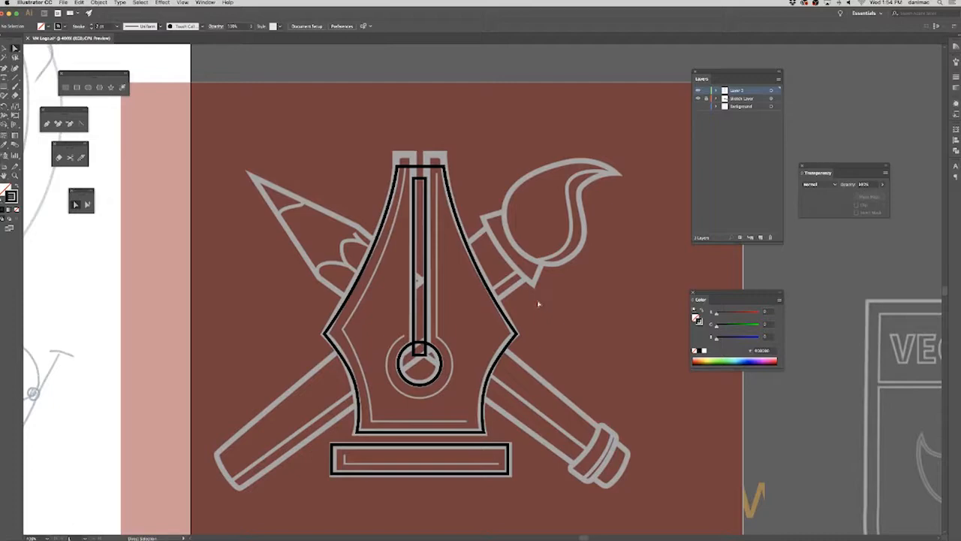
key("super+plus")
key("super+plus")
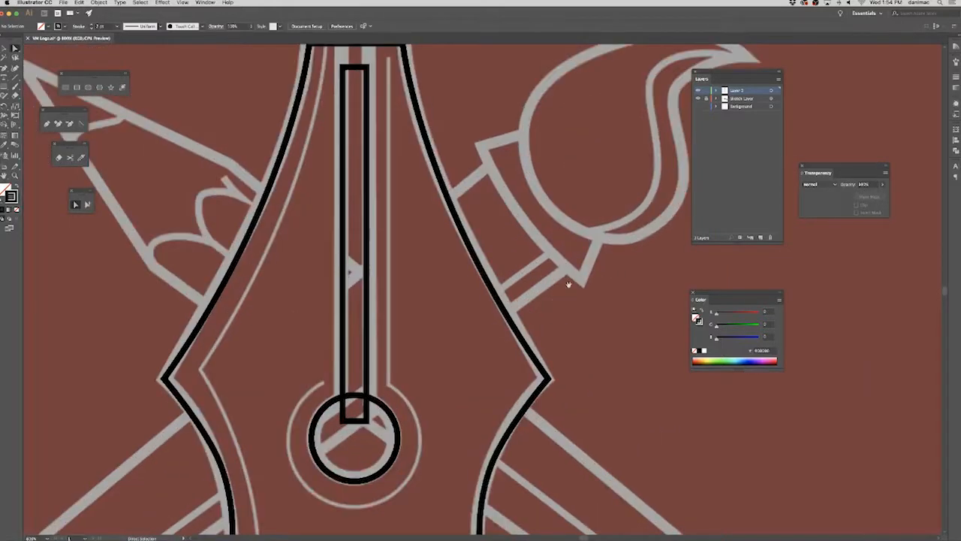
key("super+plus")
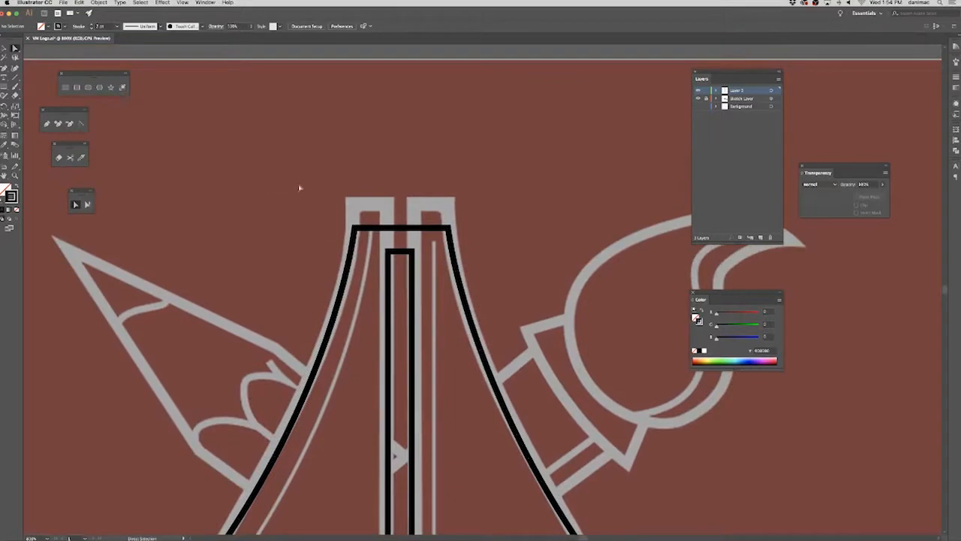
Move the nib outline's two upper corner anchors up to line up with the sketch's top edge.
key("super+a")
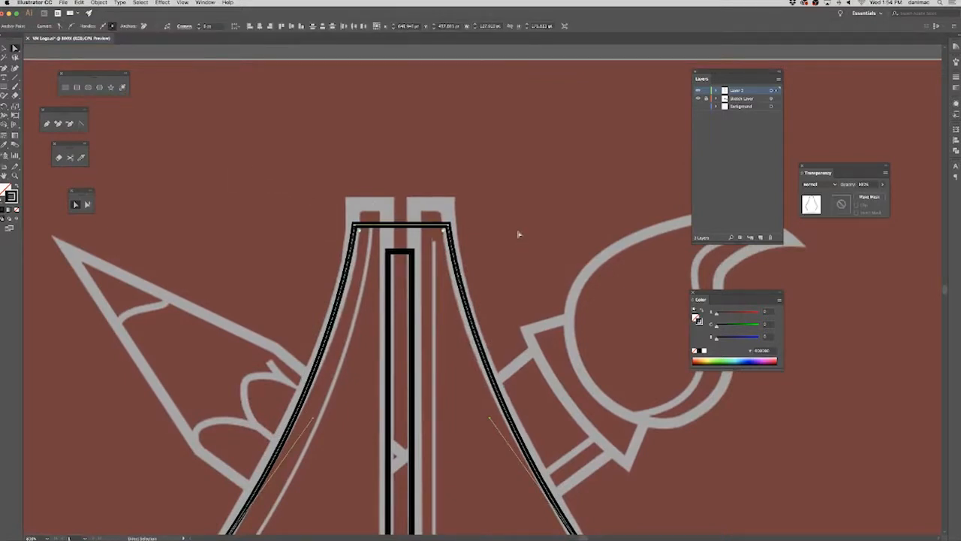
key("Up")
key("Up")
key("Up")
key("Up")
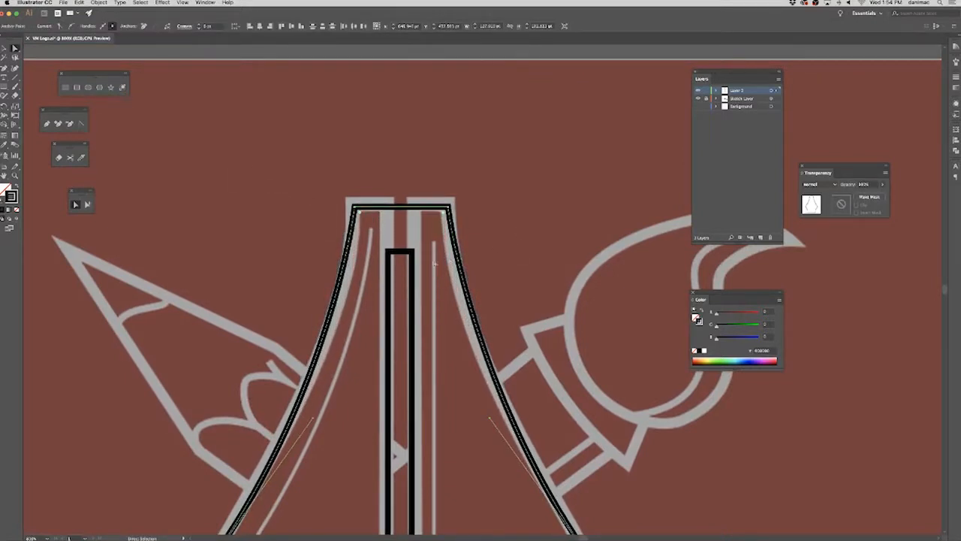
Extend the upper end of the narrow slit rectangle so that it sticks out above the nib's top edge.
left_click_drag(381, 241, 437, 270)
key("Up")
key("Up")
key("Up")
key("Up")
key("Up")
key("Up")
key("Up")
key("Up")
key("Up")
key("Up")
key("Up")
key("Up")
key("Up")
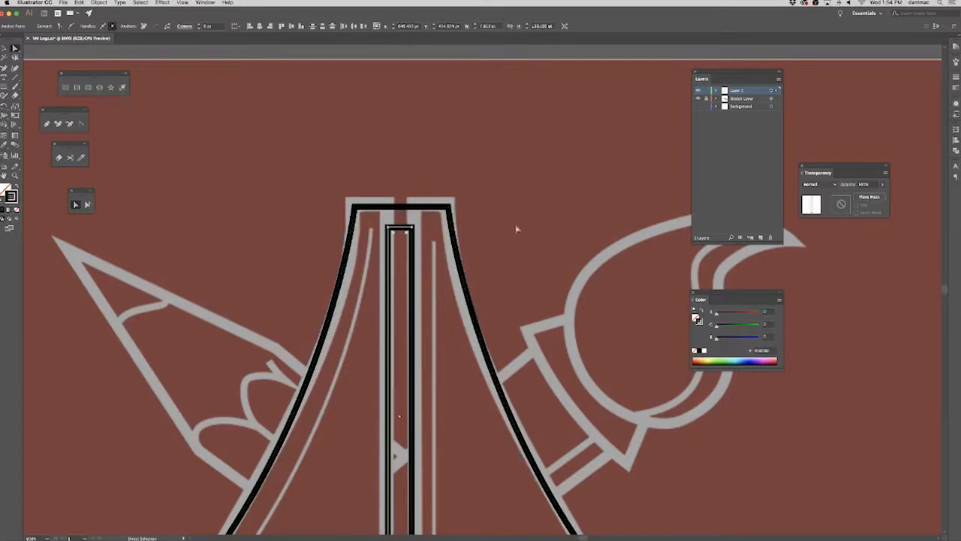
key("Up")
key("Up")
key("Up")
key("Up")
key("Up")
key("Up")
key("Up")
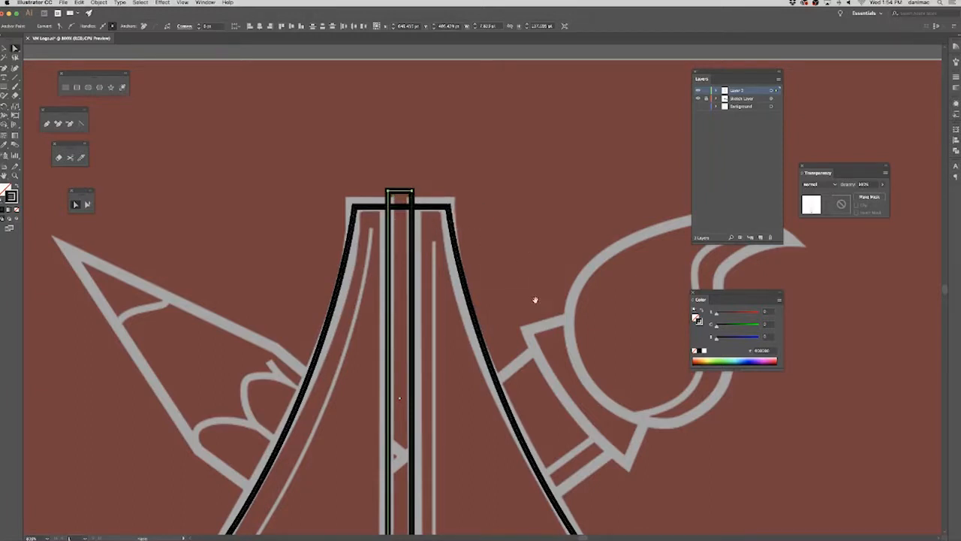
Unite the slit rectangle and the circle at its lower end into one keyhole shape with Pathfinder.
scroll(535, 300, "down", 5)
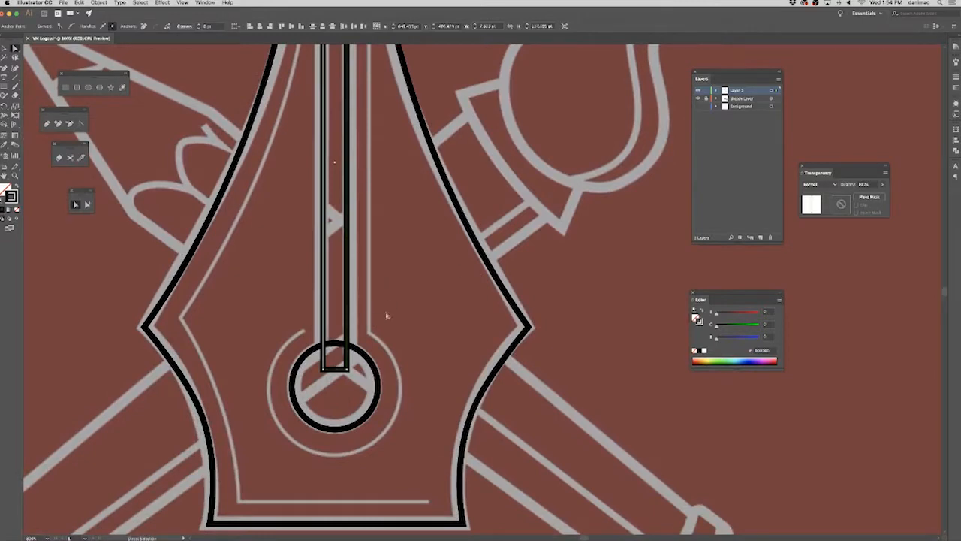
left_click(293, 396)
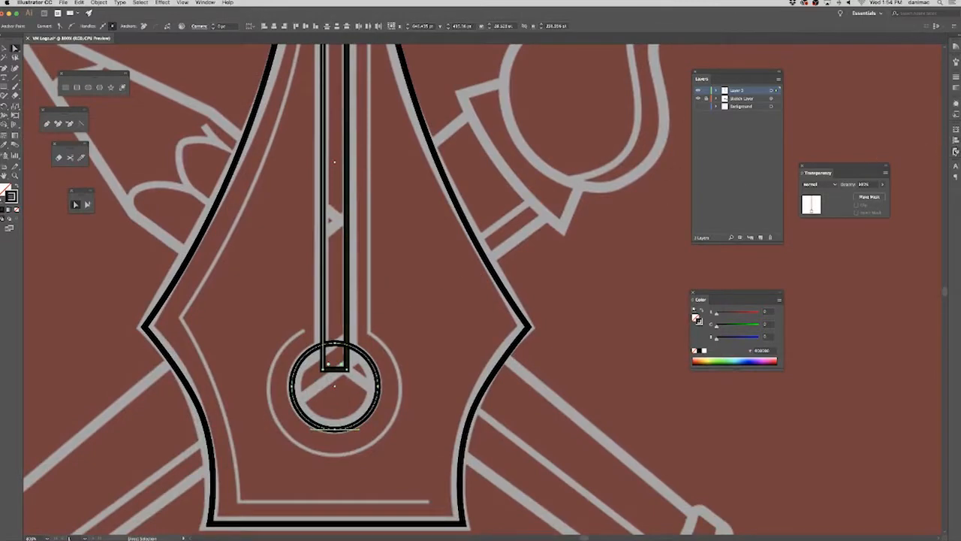
left_click(956, 151)
left_click_drag(909, 130, 550, 141)
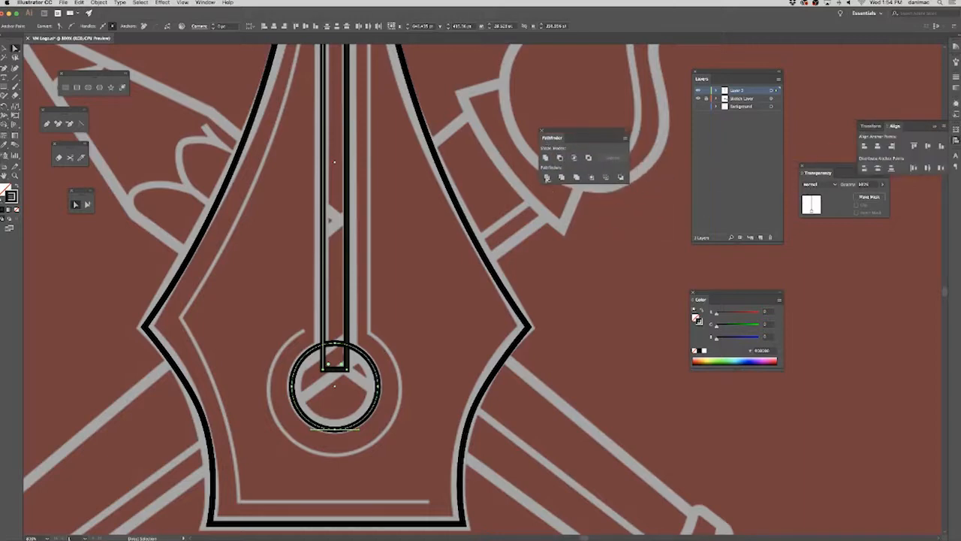
left_click(546, 158)
left_click_drag(404, 298, 392, 323)
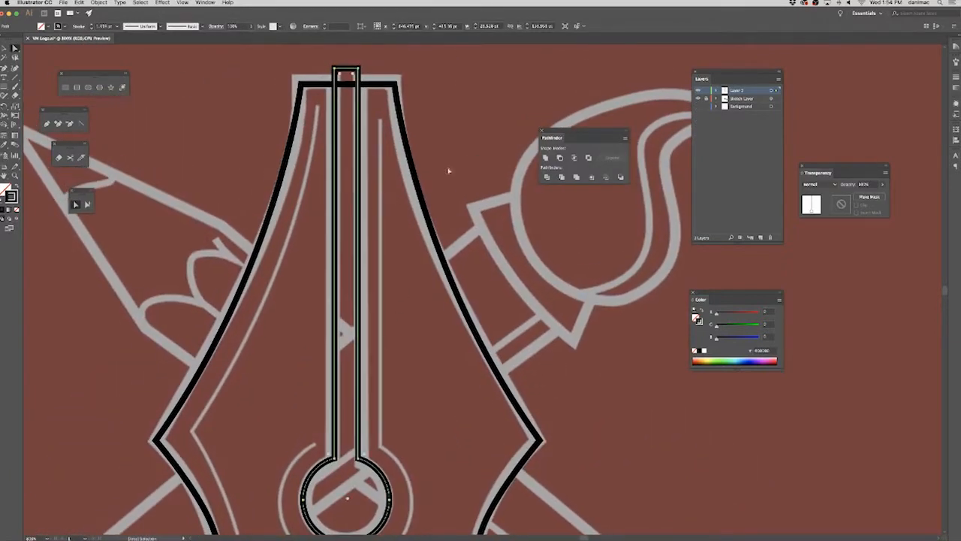
Select only the nib outline and fill it with black.
left_click_drag(449, 172, 290, 268)
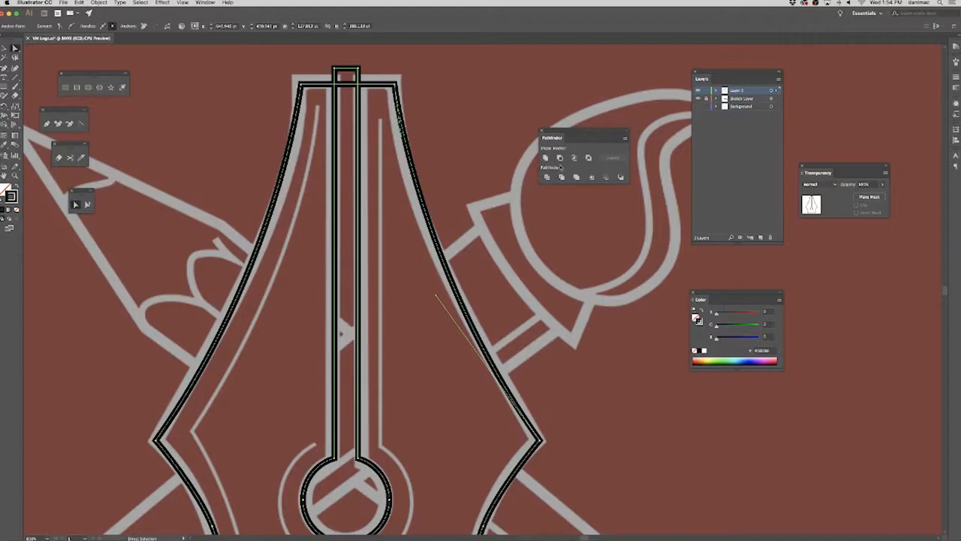
left_click_drag(395, 389, 386, 281)
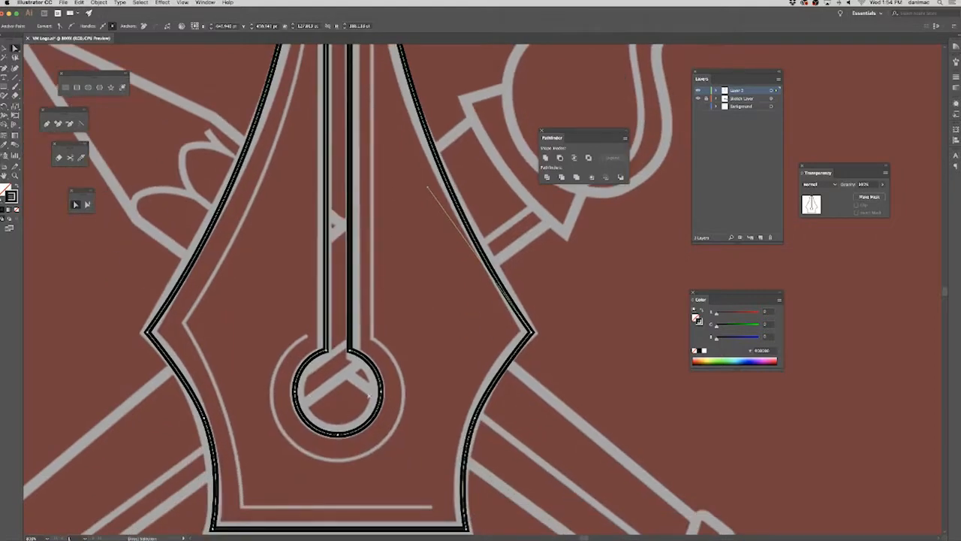
left_click_drag(350, 322, 383, 399)
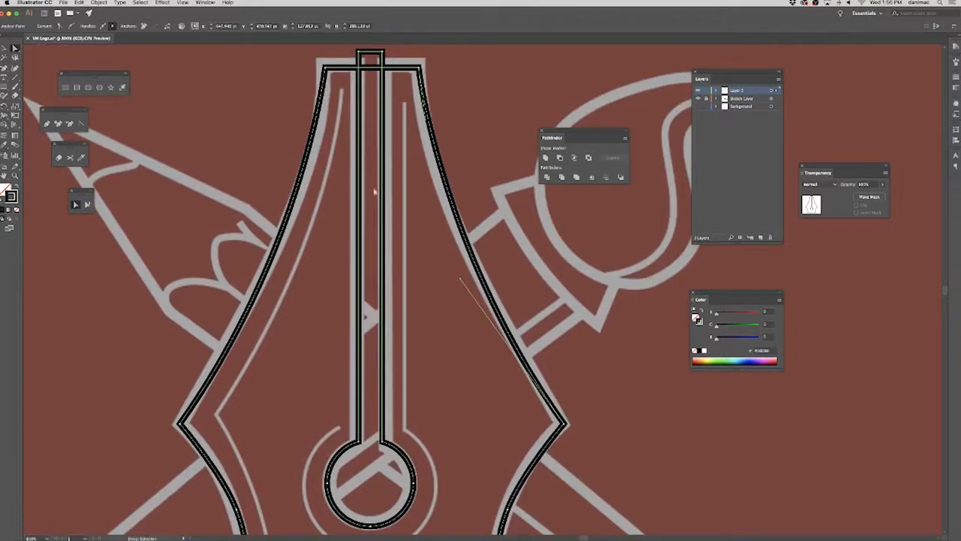
left_click_drag(464, 147, 428, 199)
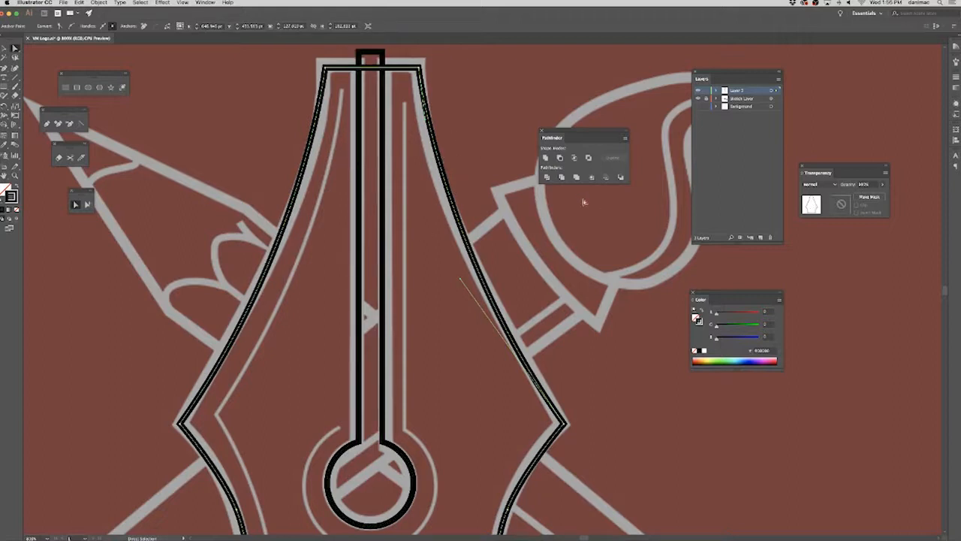
left_click(695, 350)
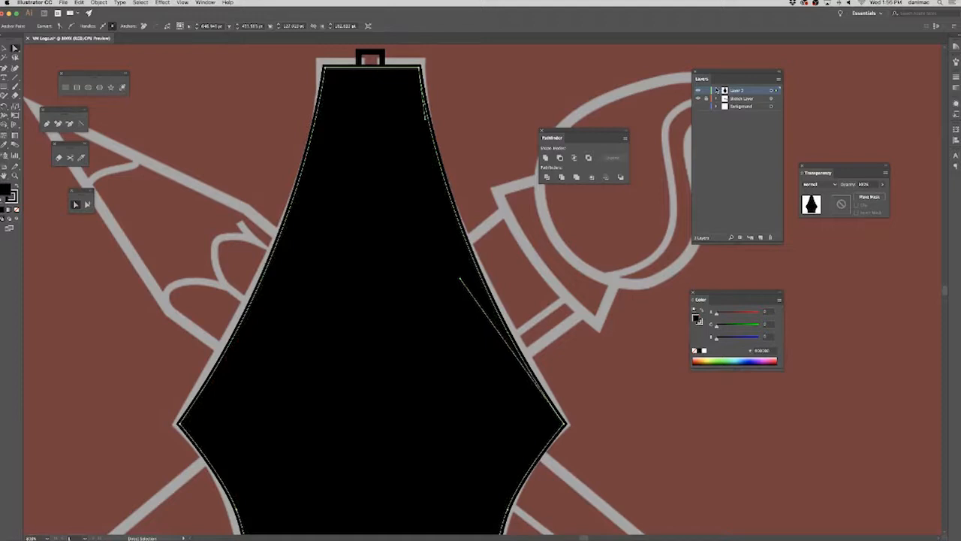
Expand the layer containing the traced paths and move the keyhole slit path above the nib path in the stacking order.
left_click(716, 90)
left_click(772, 107)
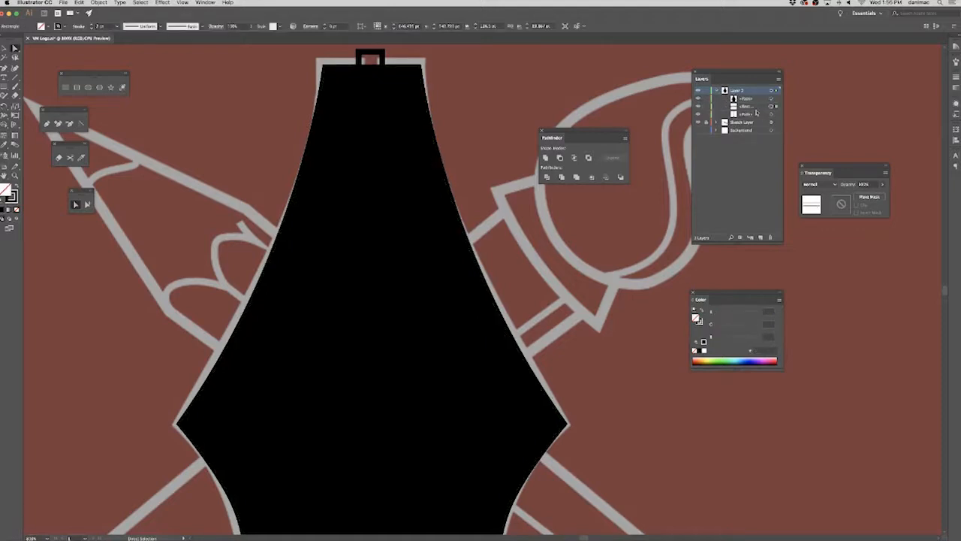
left_click(771, 114)
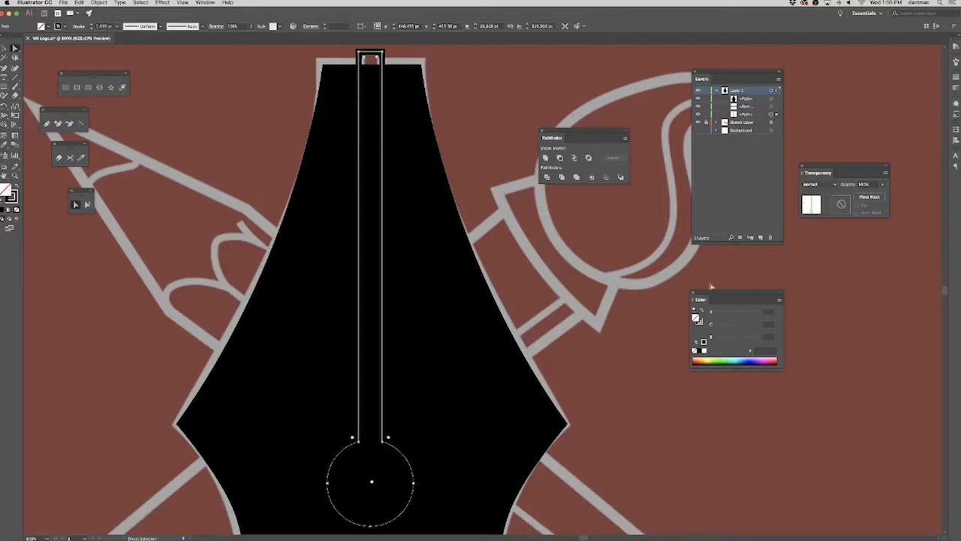
left_click_drag(753, 115, 765, 98)
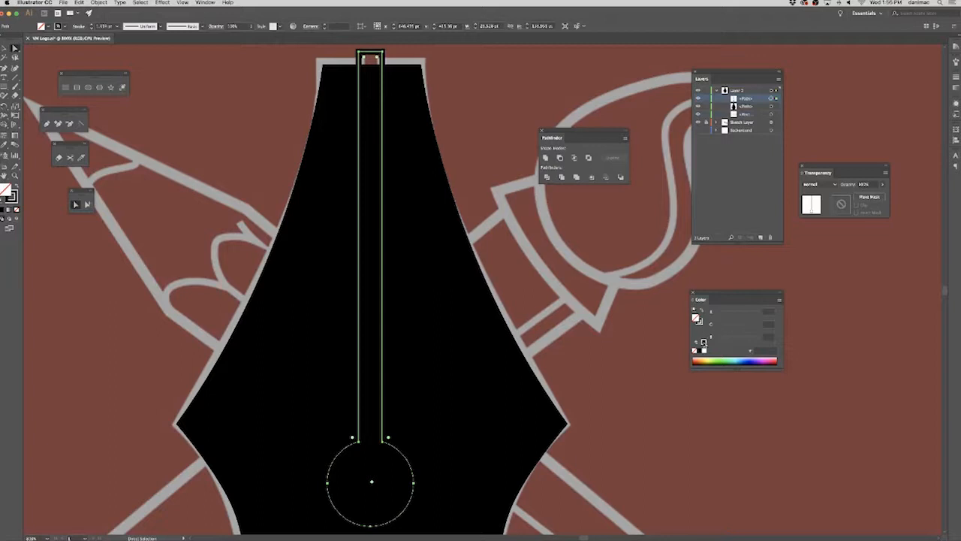
Fill the keyhole slit with black and subtract it from the nib with Minus Front.
left_click(698, 351)
left_click(303, 208)
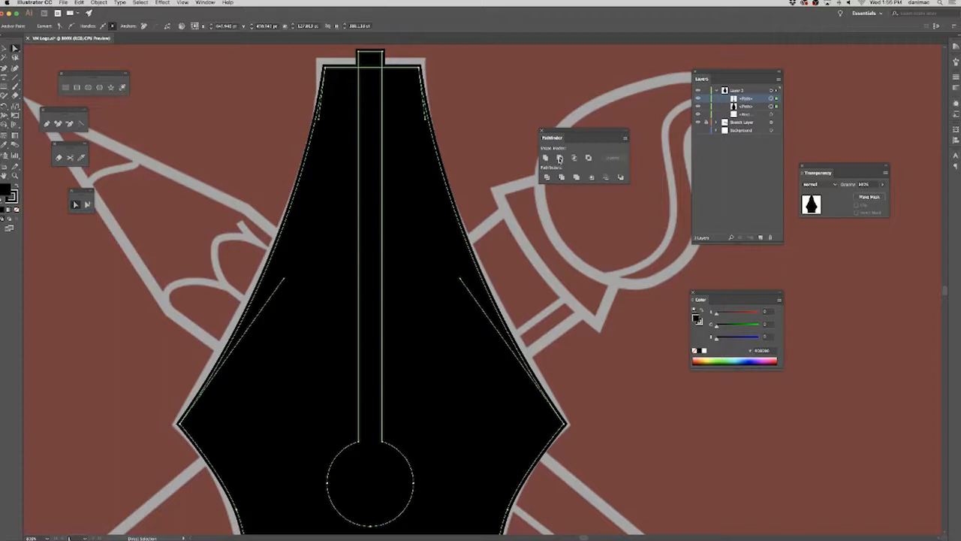
left_click(559, 158)
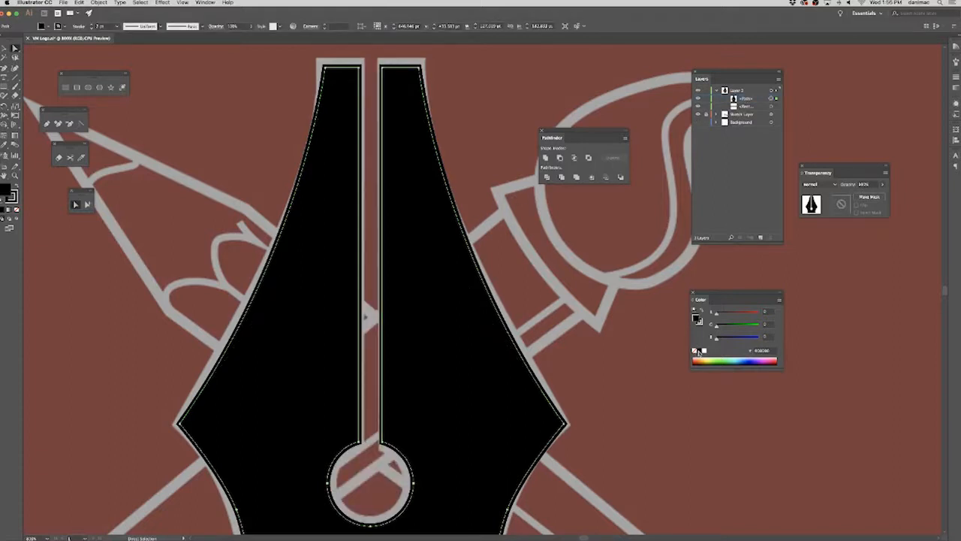
Set the cut-out nib's fill to none, deselect it and review the whole traced logo.
left_click(695, 351)
left_click(595, 368)
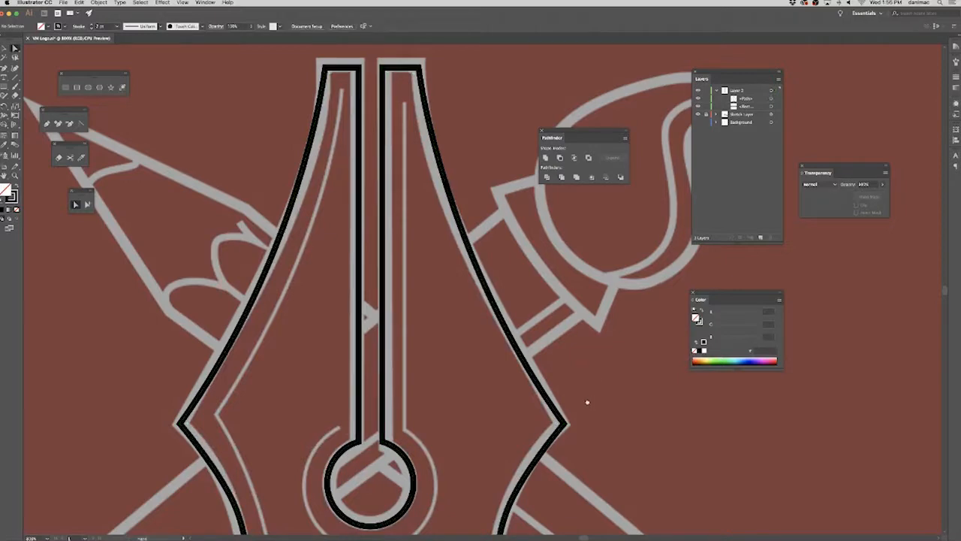
key("super+minus")
key("super+minus")
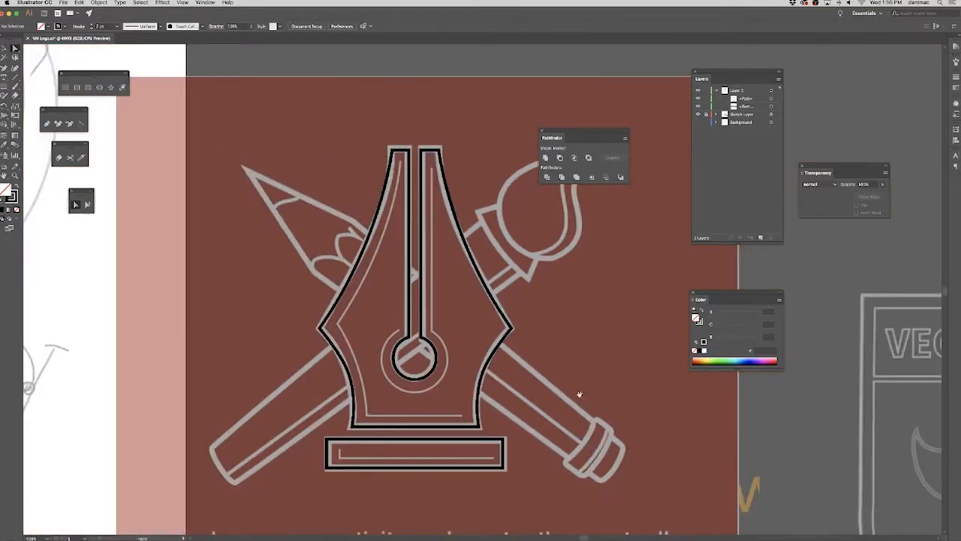
left_click_drag(580, 394, 553, 368)
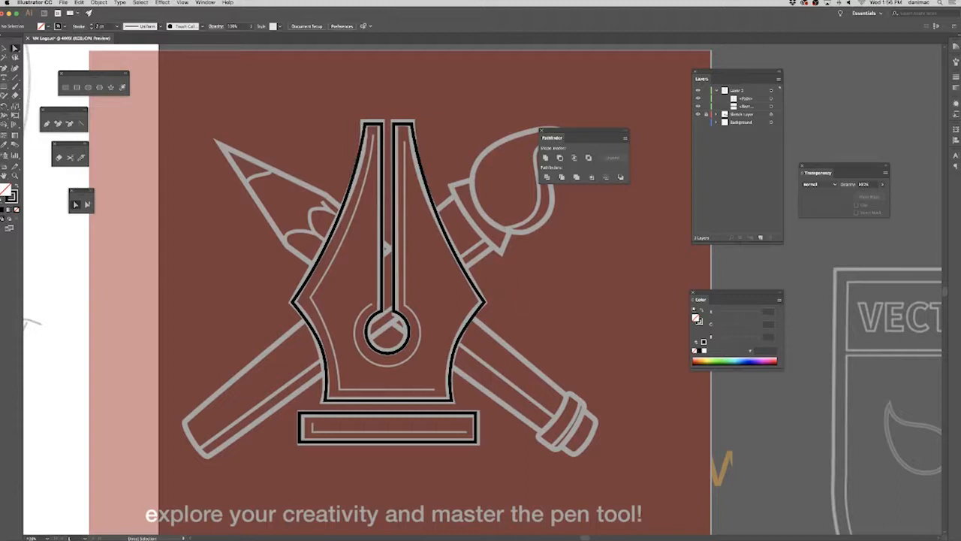
Hide the floating panels to view the traced nib unobstructed against the sketch, and restore them.
key("shift+Tab")
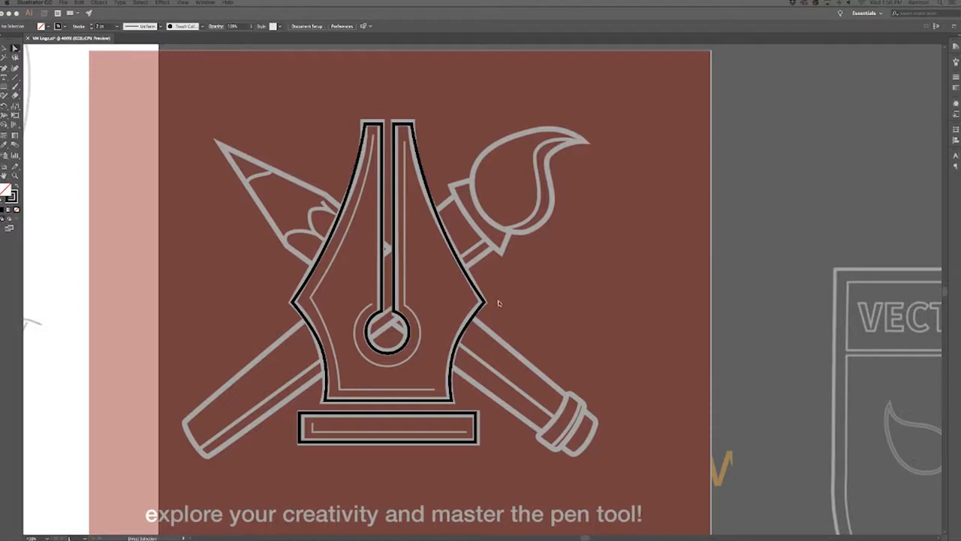
key("shift+Tab")
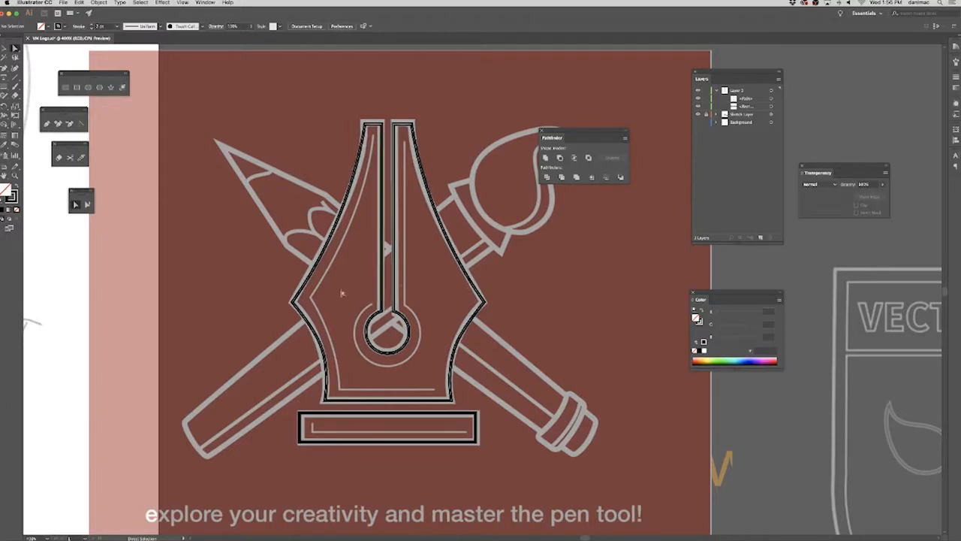
key("shift+Tab")
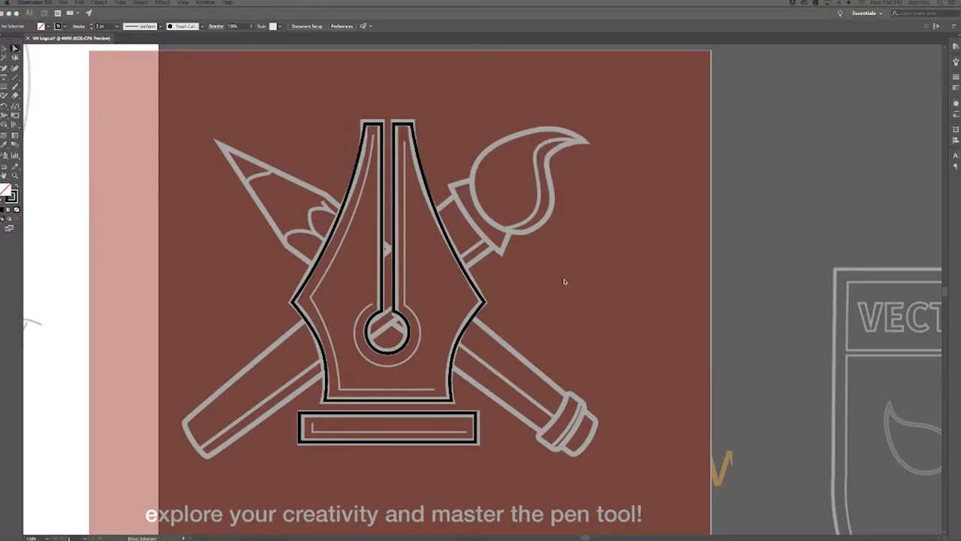
key("shift+Tab")
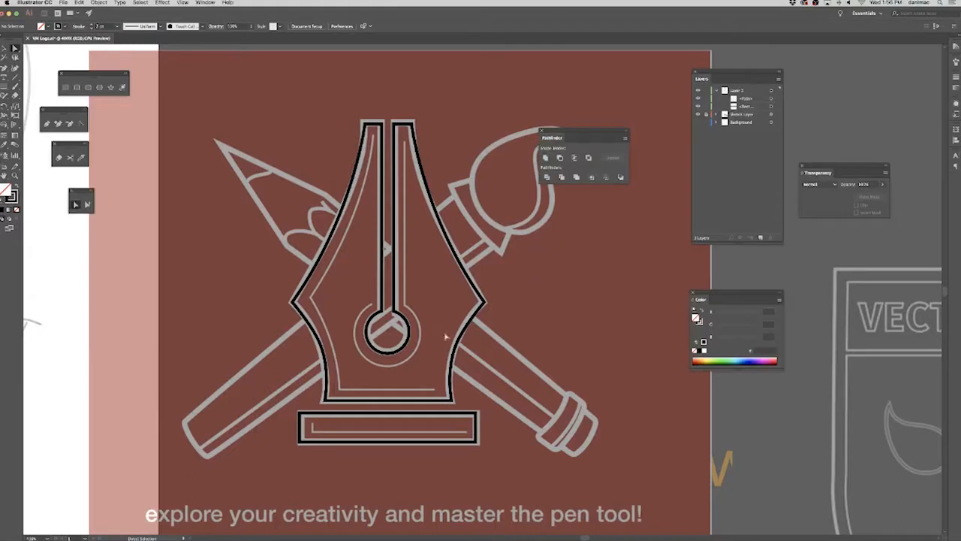
Move the anchors of the nib's round opening up so that it sits above the sketched circle, and deselect the path.
left_click(342, 307)
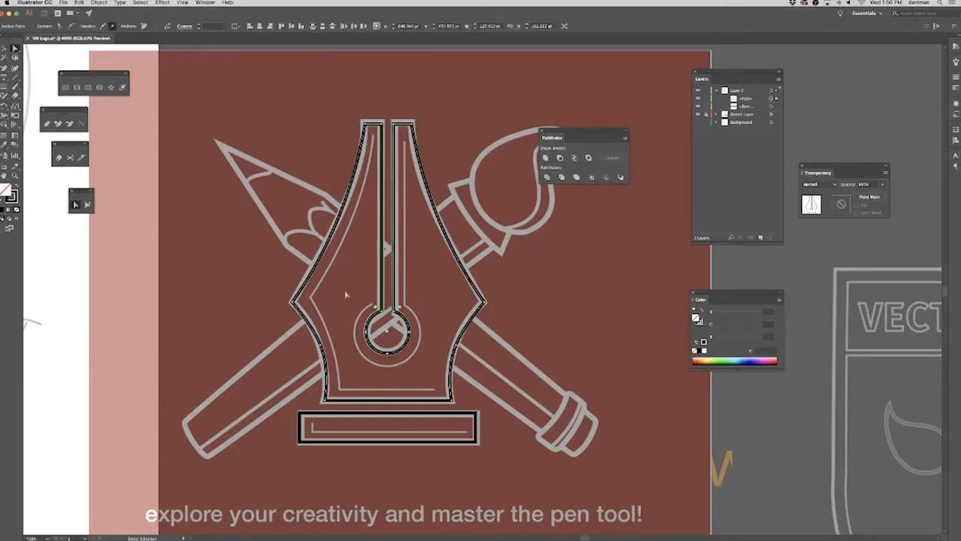
key("Up")
key("Up")
key("Up")
key("Up")
key("Up")
key("Up")
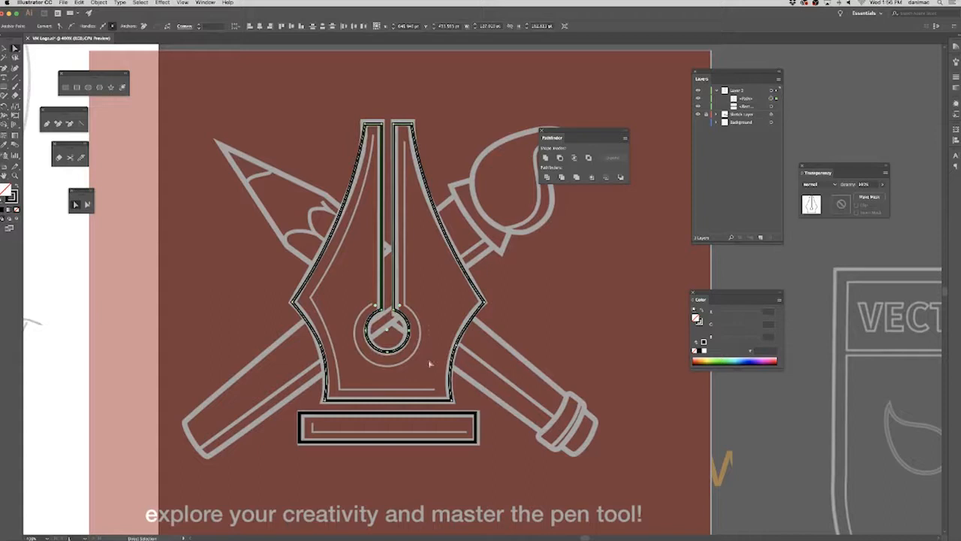
key("Up")
key("Up")
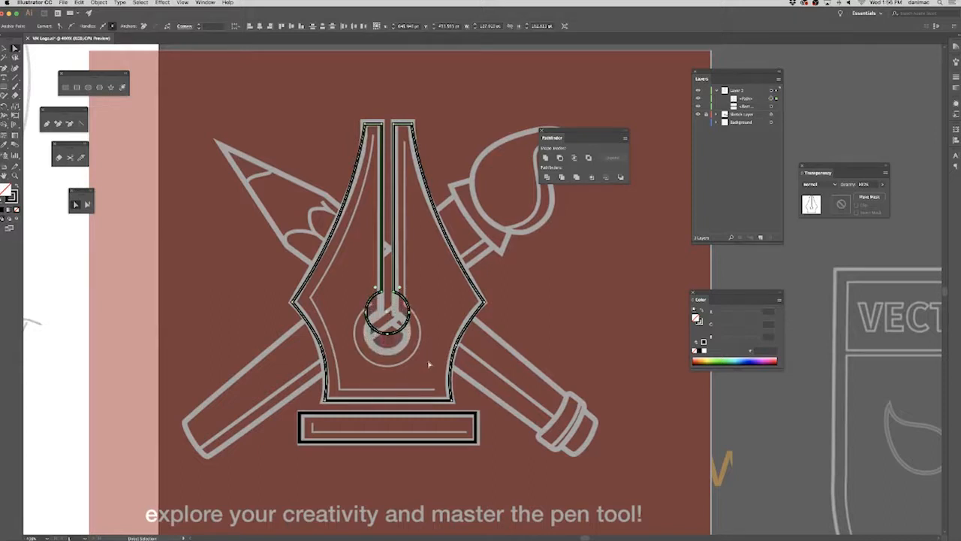
key("Up")
key("Up")
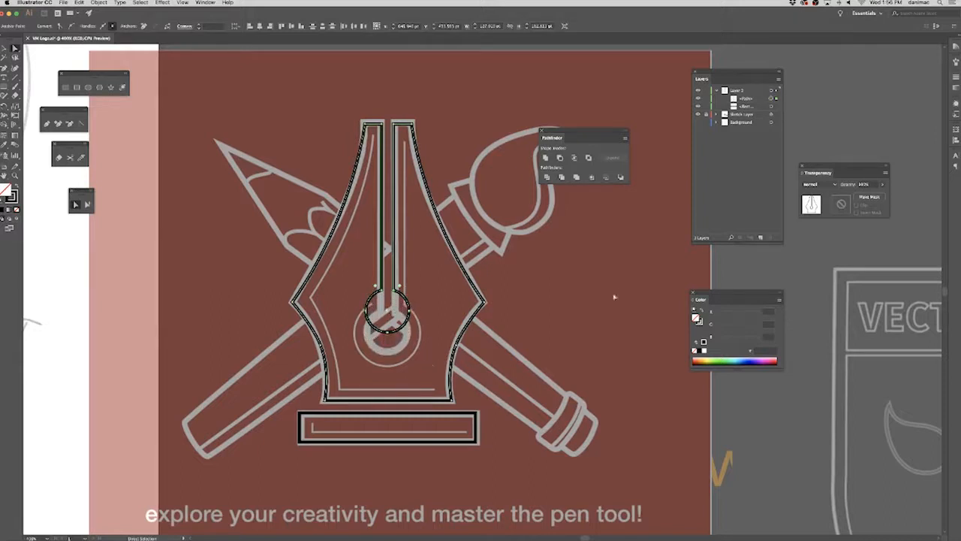
left_click(615, 297)
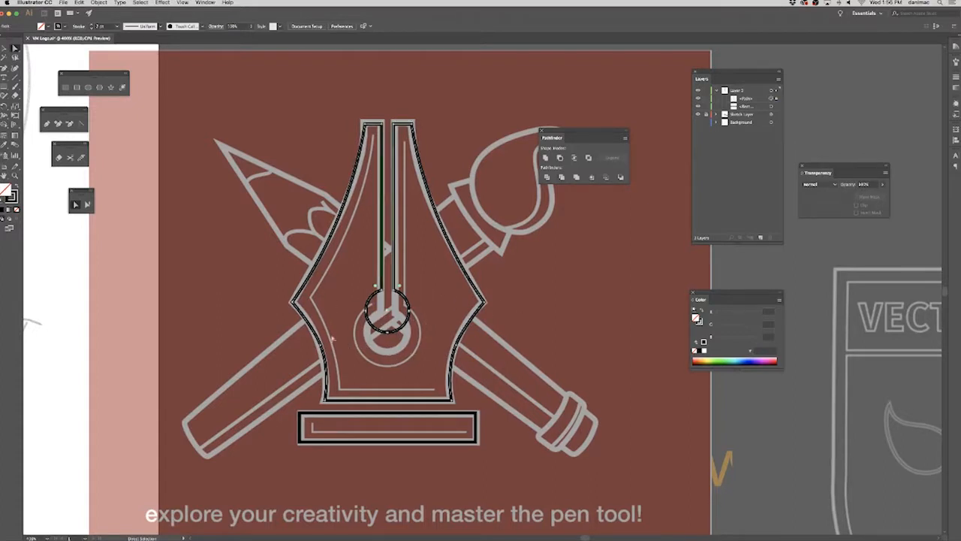
left_click(294, 307)
left_click(539, 291)
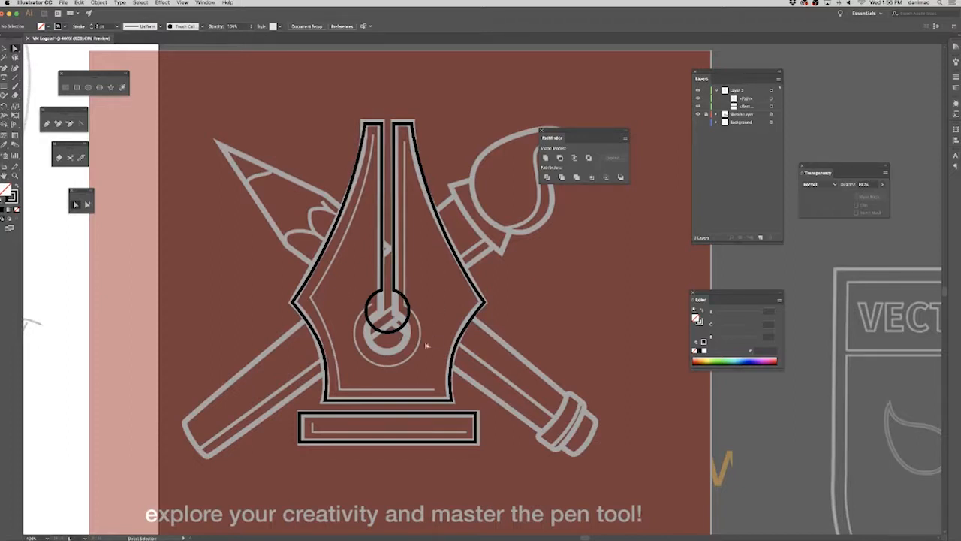
Try pulling the nib's upper right corner anchor up and outward with the Direct Selection tool, and undo the move.
left_click(367, 317)
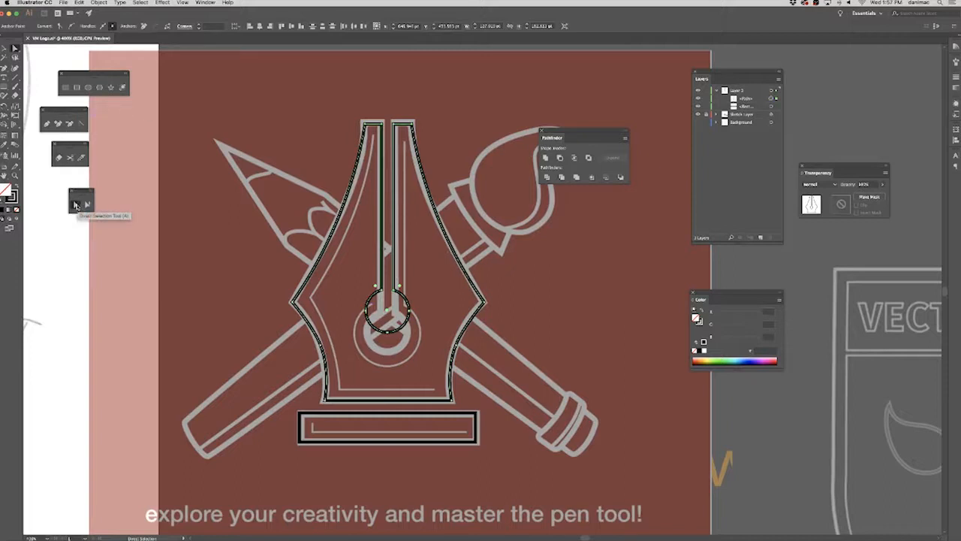
left_click_drag(358, 120, 372, 130)
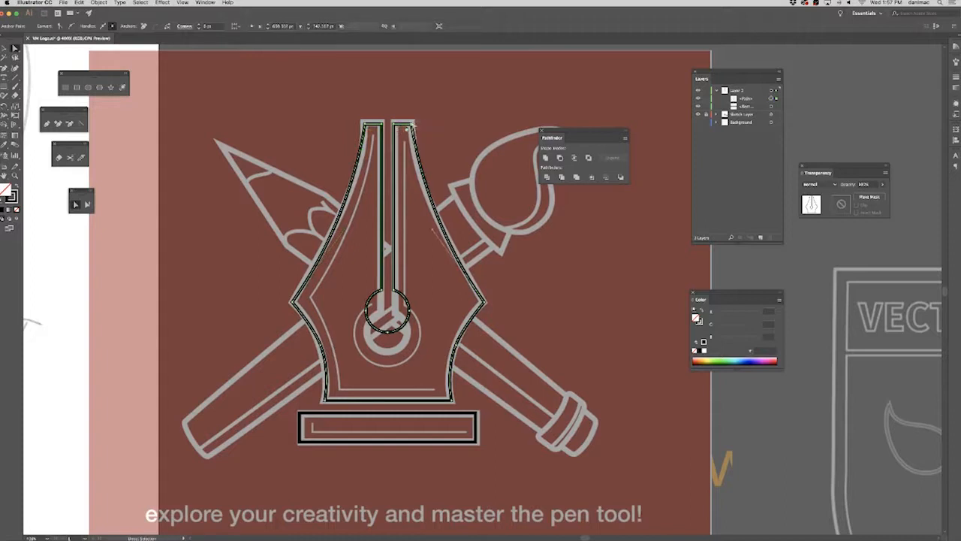
left_click_drag(412, 121, 471, 110)
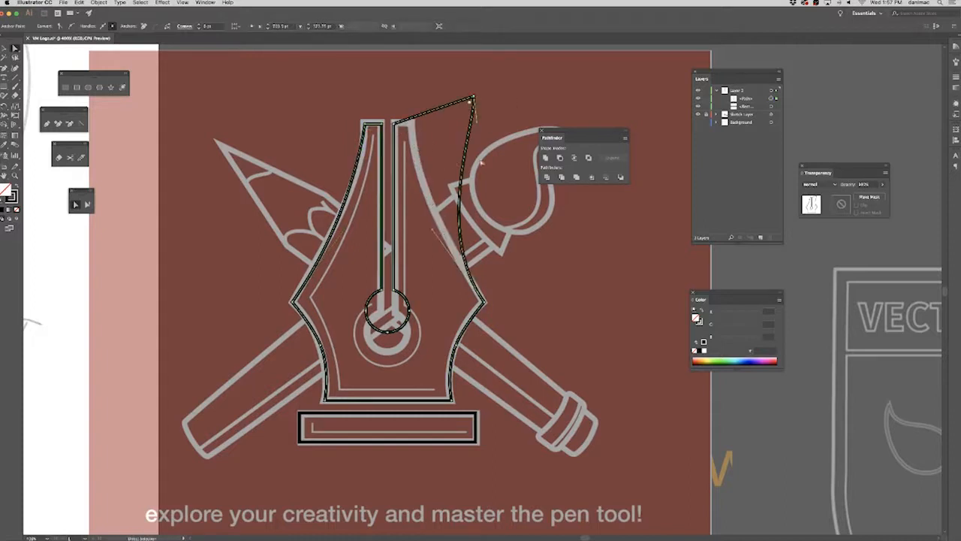
key("super+z")
Select the whole nib path, switch to Direct Selection to show its live corner points, and deselect it.
left_click(145, 94)
left_click(5, 49)
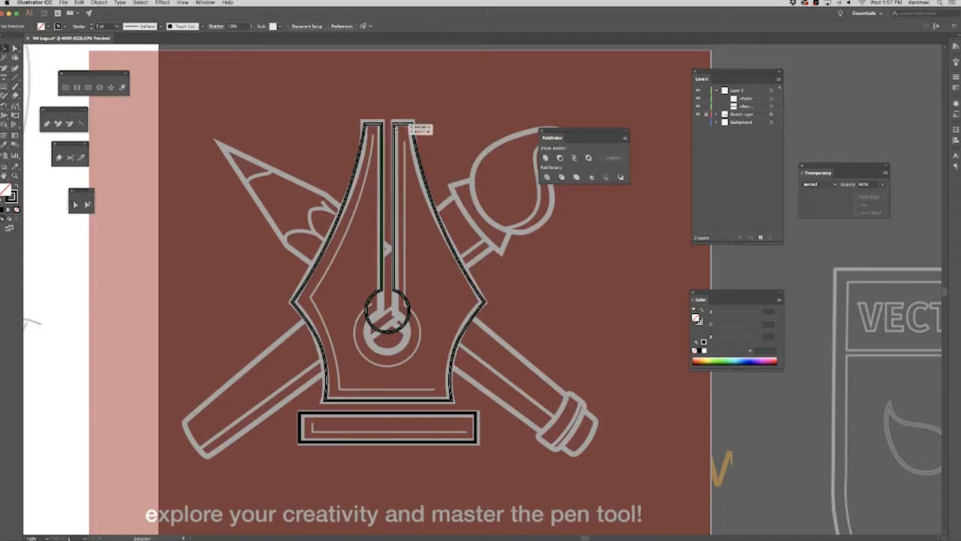
left_click(422, 161)
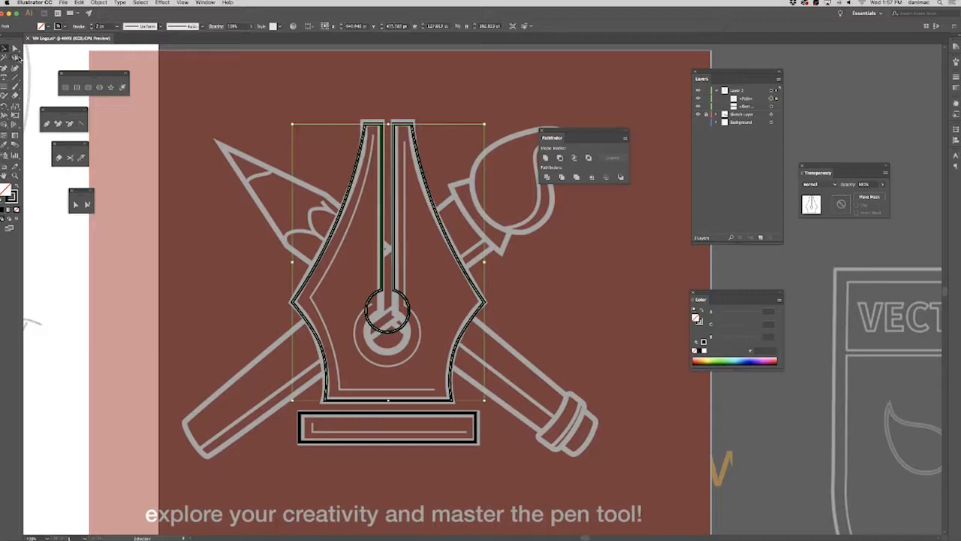
left_click(75, 204)
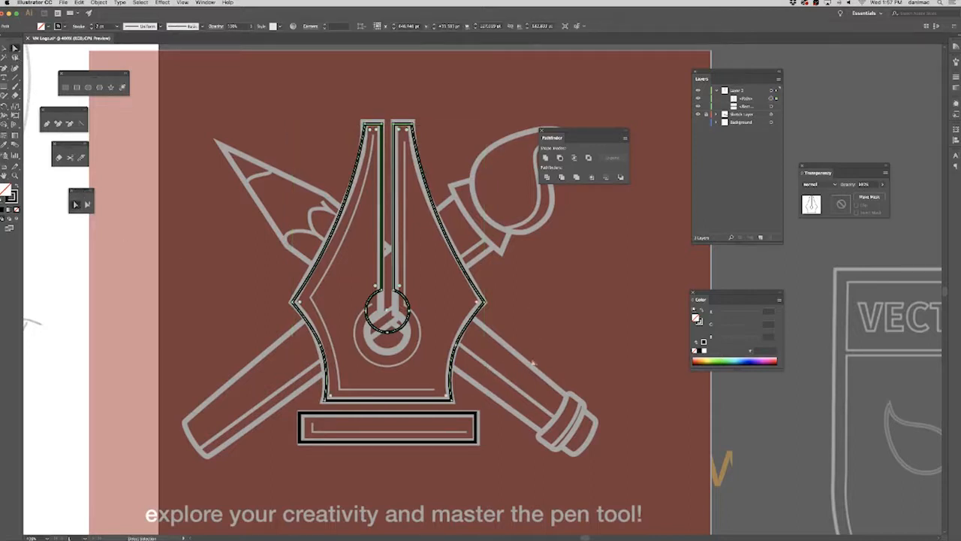
left_click(562, 366)
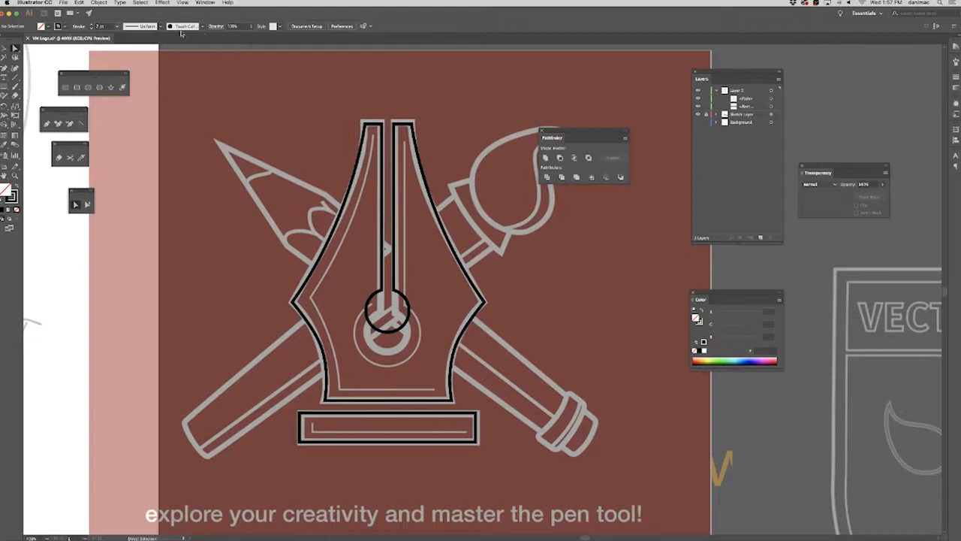
Compare the traced nib with the hand-drawn pen sketches on the white page beside it.
mouse_move(258, 141)
left_mouse_down()
mouse_move(459, 258)
mouse_move(569, 375)
left_mouse_up()
mouse_move(377, 358)
left_mouse_down()
mouse_move(582, 396)
mouse_move(268, 175)
mouse_move(434, 307)
left_mouse_up()
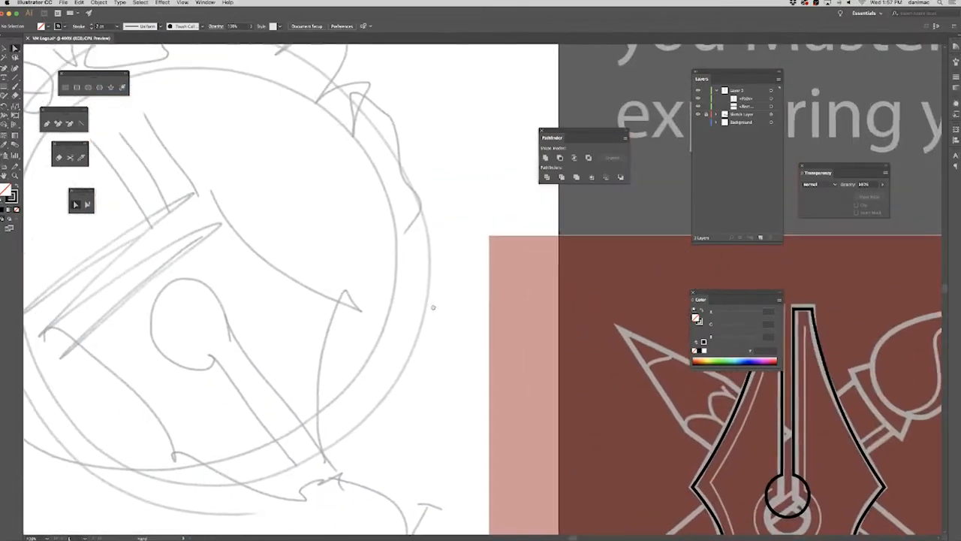
left_click_drag(196, 289, 311, 324)
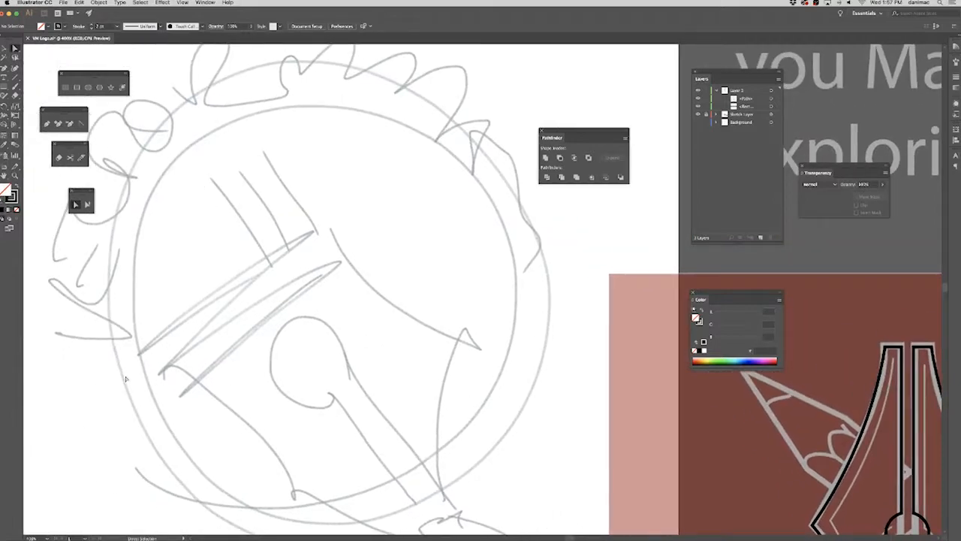
scroll(510, 403, "down", 7)
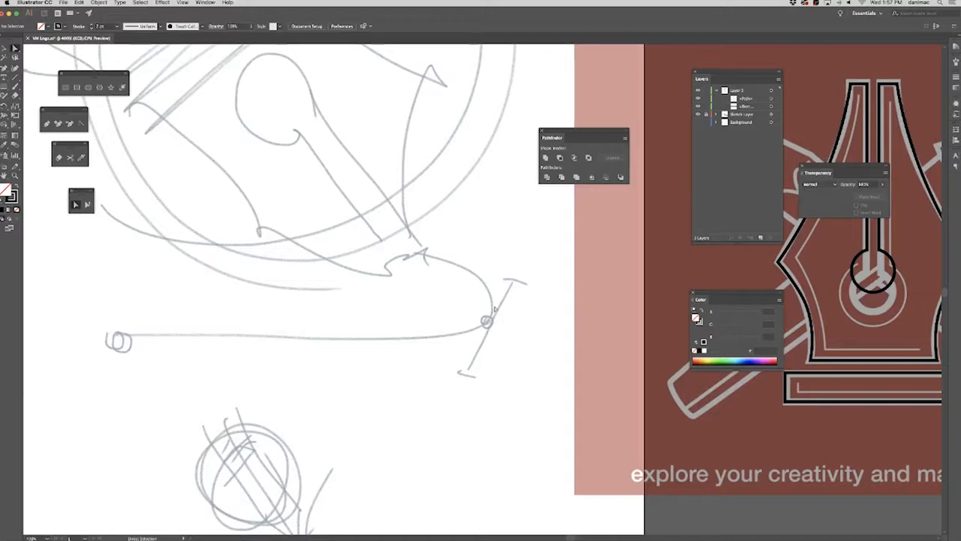
scroll(396, 302, "up", 5)
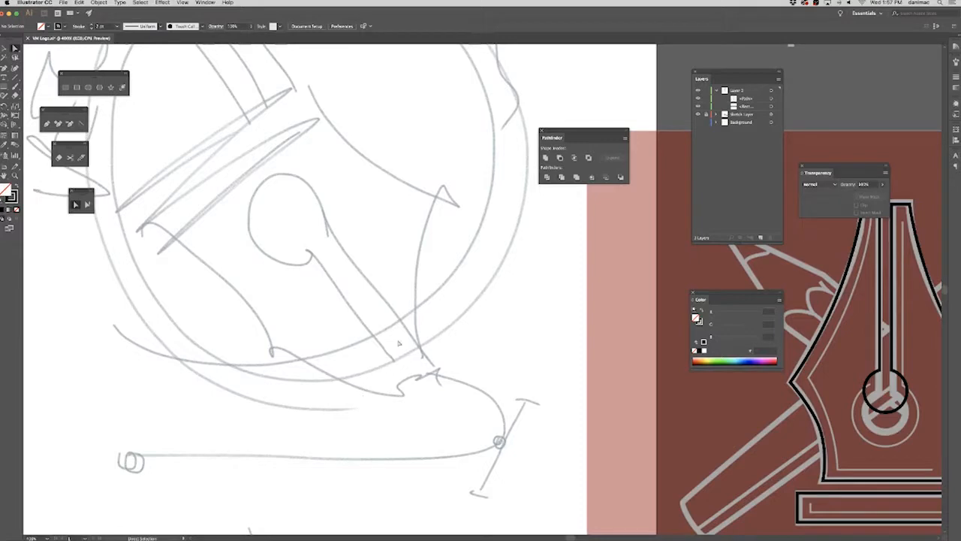
left_click_drag(343, 268, 305, 384)
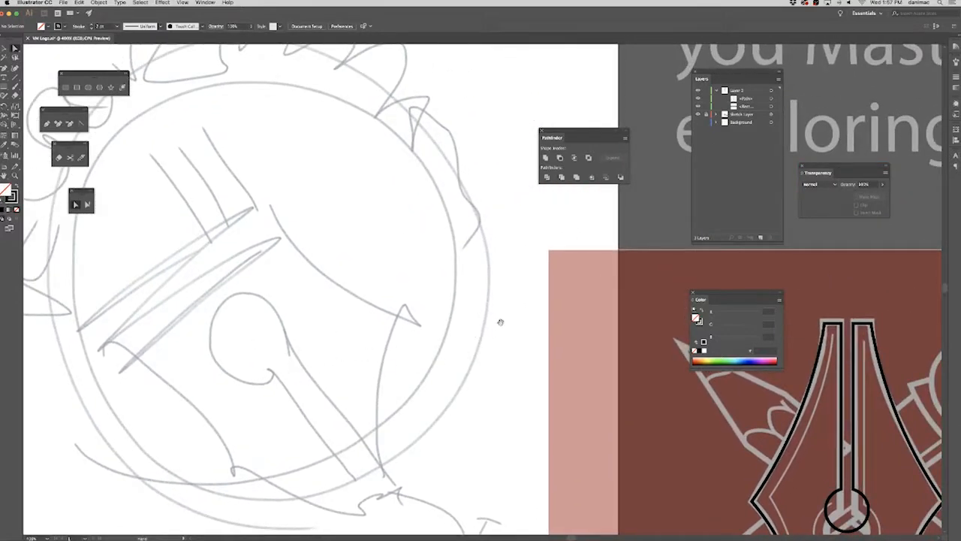
left_click_drag(737, 461, 310, 263)
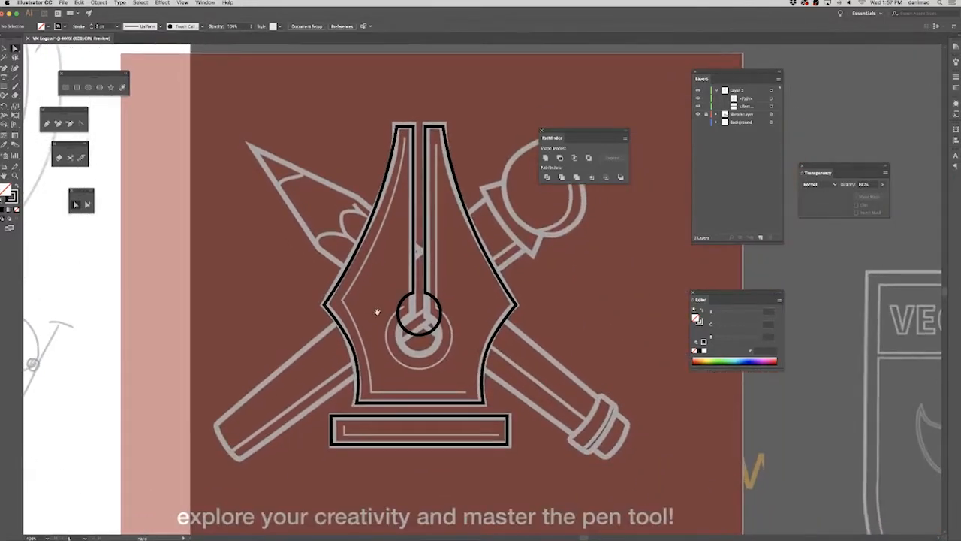
left_click_drag(380, 379, 567, 444)
left_click_drag(313, 345, 521, 430)
left_click_drag(322, 335, 391, 359)
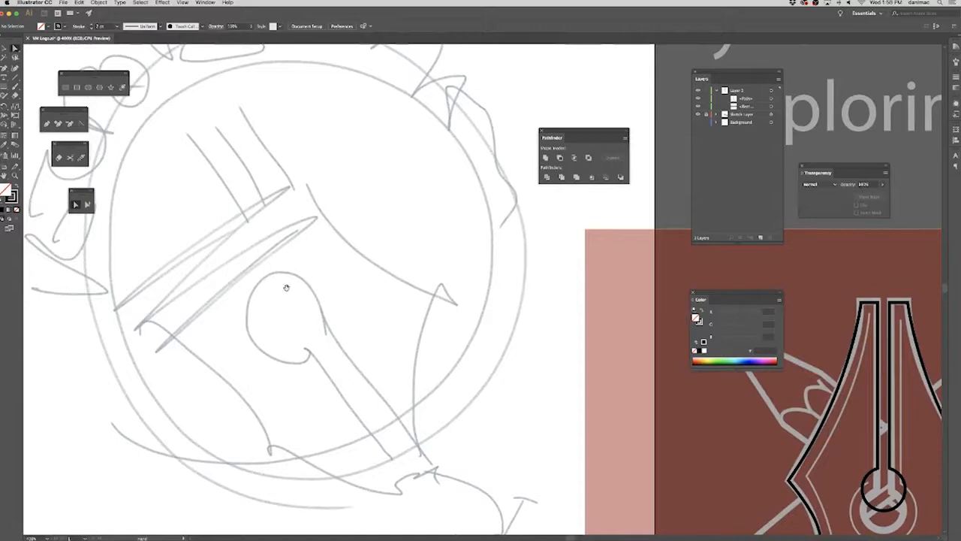
left_click_drag(480, 365, 322, 307)
left_click_drag(459, 395, 281, 303)
left_click_drag(433, 405, 330, 349)
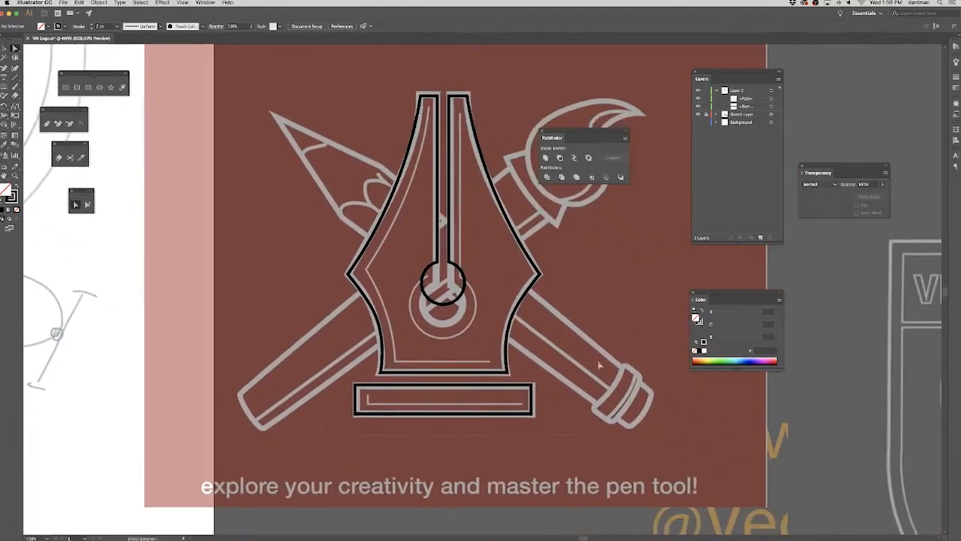
Move the nib's bottom anchors and the bar below it up above their sketched positions, and deselect them.
key("super+a")
key("Up")
key("Up")
key("Up")
key("Up")
key("Up")
key("Up")
key("Up")
key("Up")
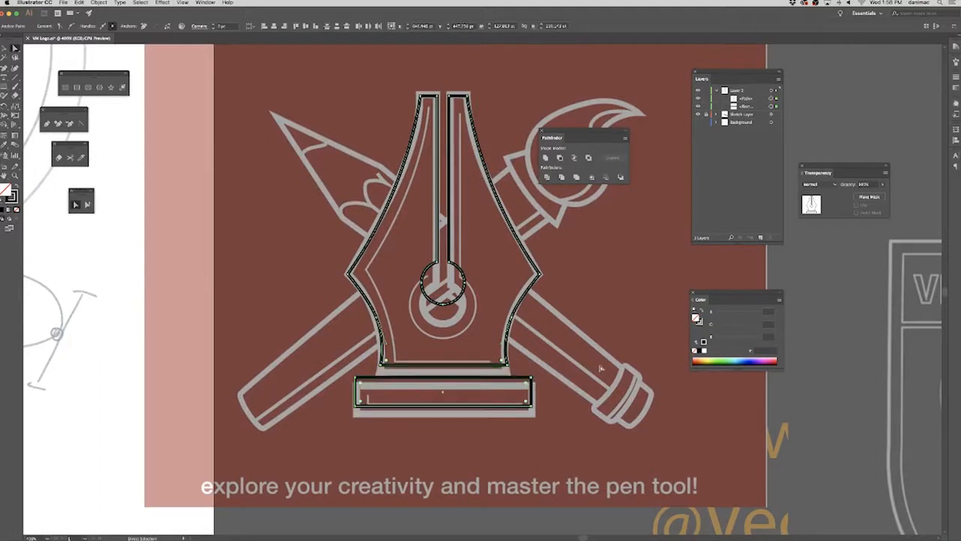
key("shift+super+a")
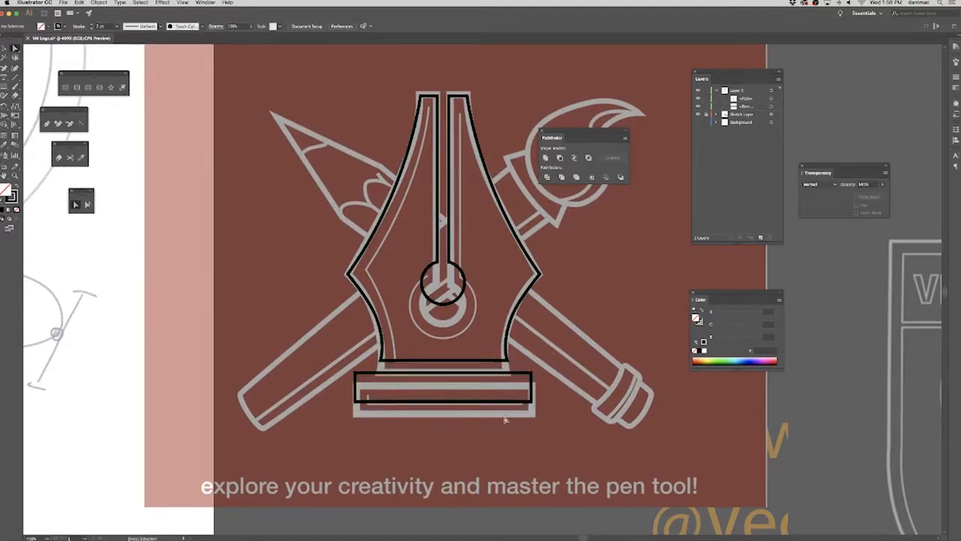
Delete the wide bar below the nib and draw a tall rectangle as wide as the nib's base in its place.
left_click_drag(506, 419, 503, 420)
key("Delete")
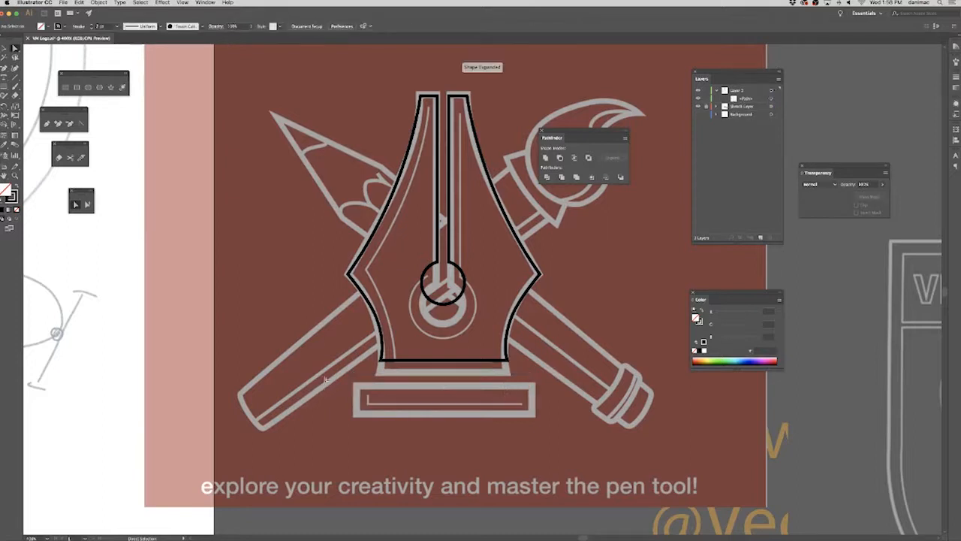
left_click(65, 88)
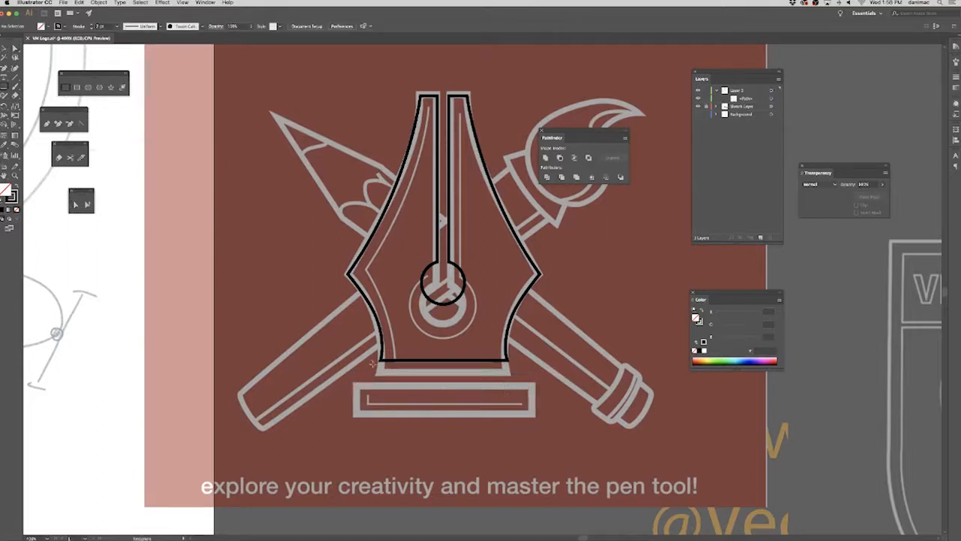
left_click_drag(376, 361, 510, 464)
left_click(5, 49)
left_click(580, 357)
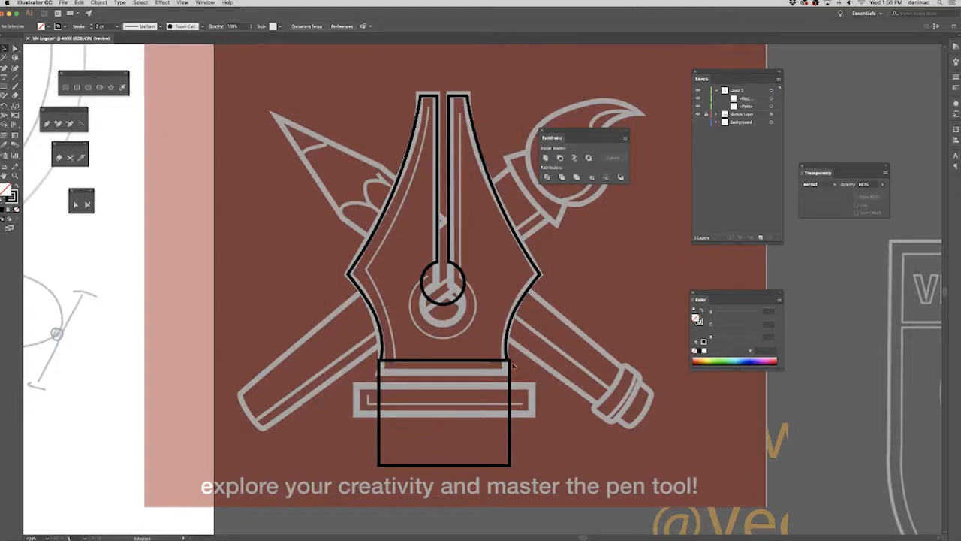
Align the nib and the rectangle below it to their horizontal centers, and deselect them.
key("super+a")
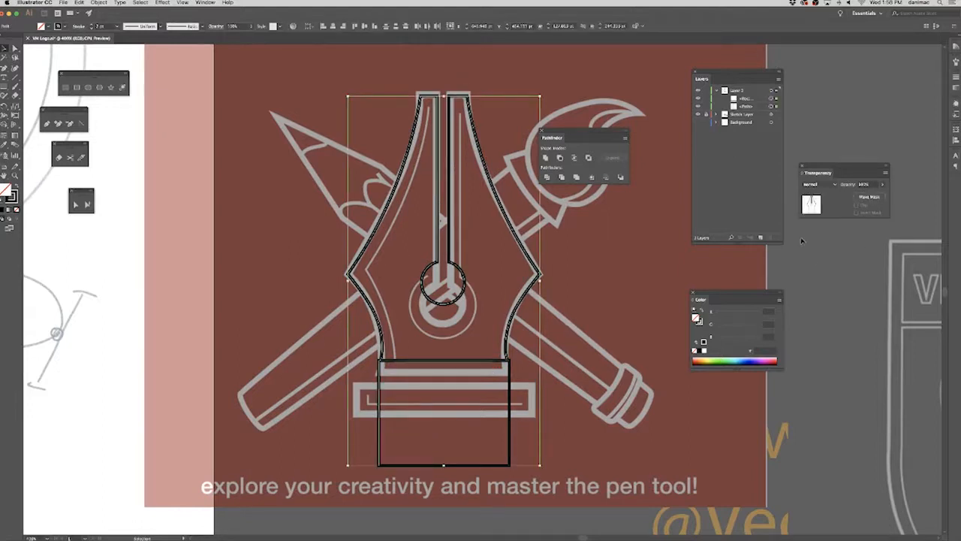
left_click(955, 102)
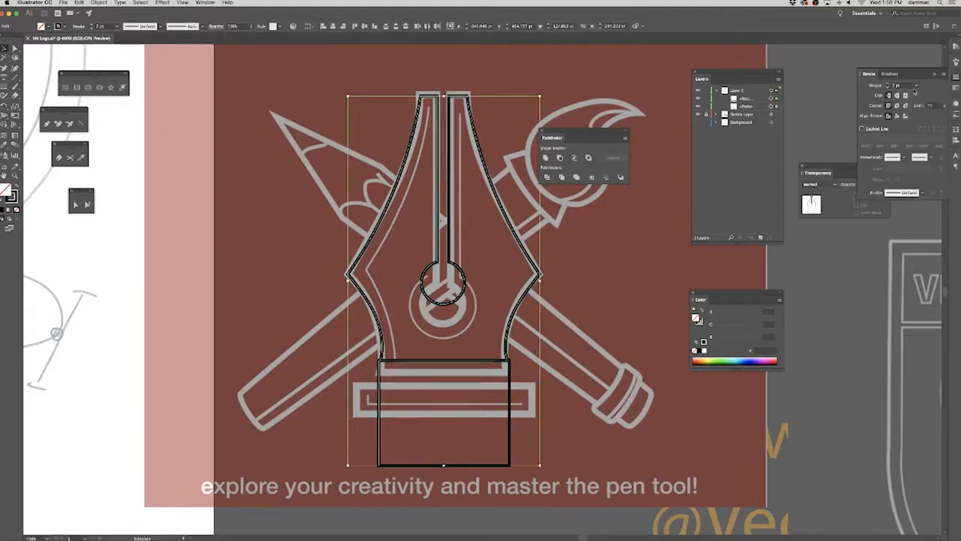
left_click(332, 27)
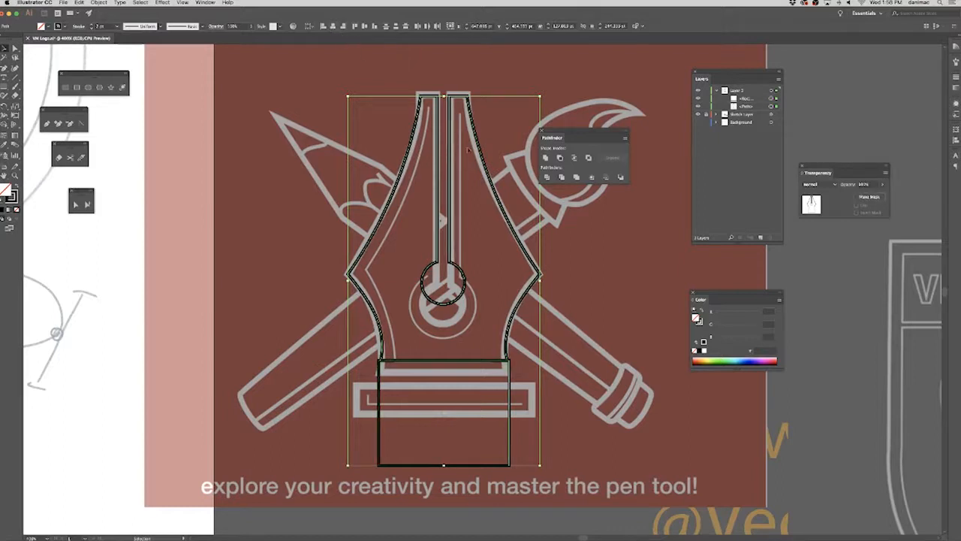
left_click(580, 356)
Draw a thin horizontal band across the nib's base, extending slightly beyond it on both sides.
left_click(65, 87)
left_click_drag(366, 365, 524, 366)
key("v")
left_click(553, 411)
Lower the top edge of the tall rectangle to meet the underside of the thin band, and deselect it.
left_click(492, 429)
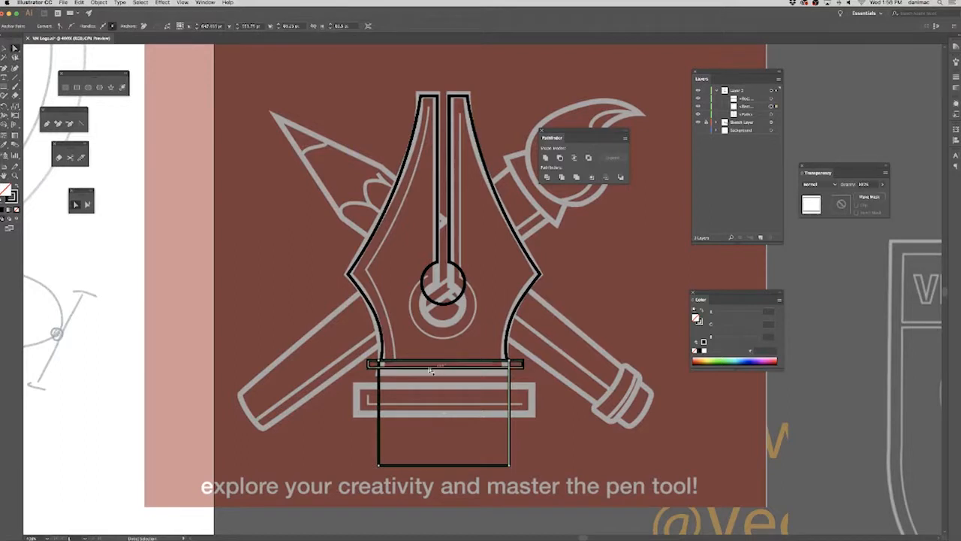
left_click(4, 49)
left_click(555, 401)
left_click(510, 398)
left_click_drag(444, 360, 444, 368)
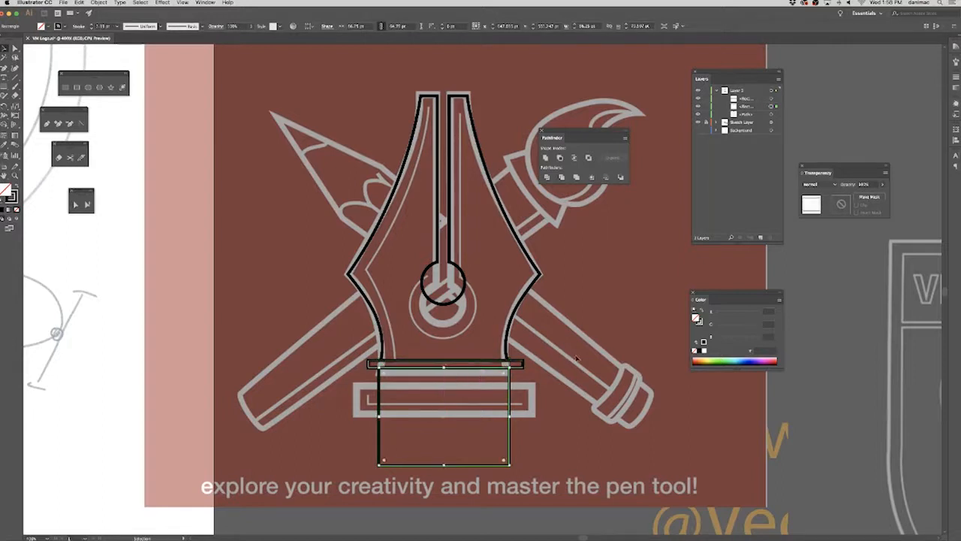
left_click(15, 49)
left_click(599, 298)
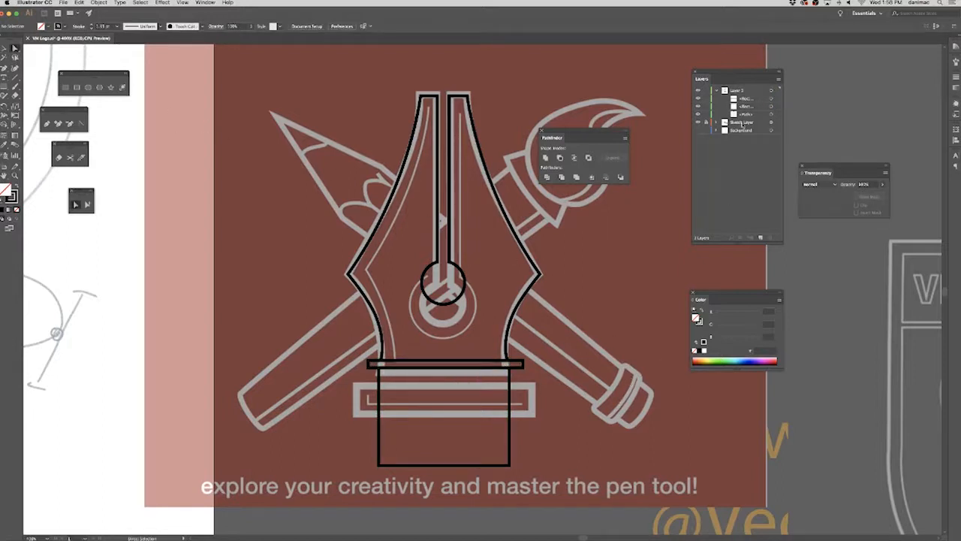
Hide the Sketch Layer and align the nib, band and rectangle to their horizontal centers.
left_click_drag(698, 122, 697, 130)
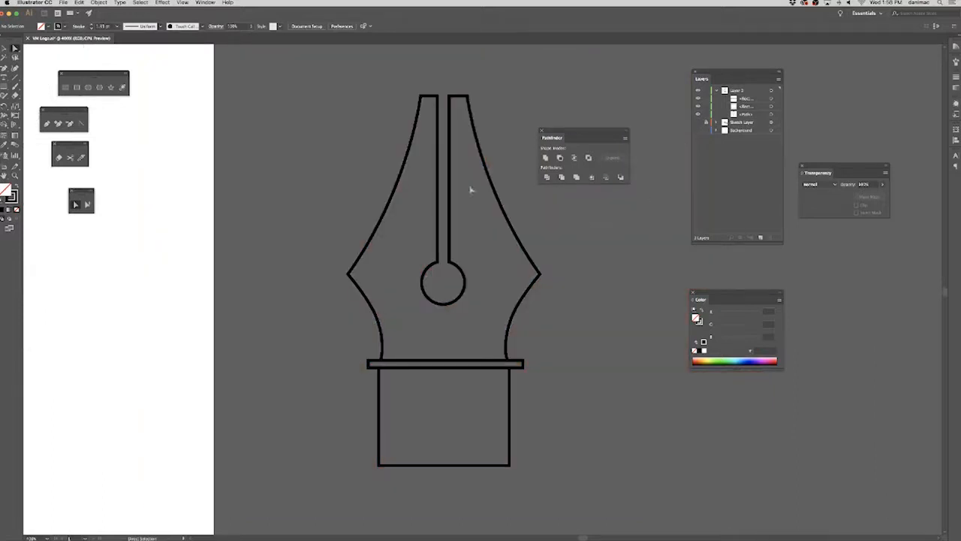
key("v")
key("super+a")
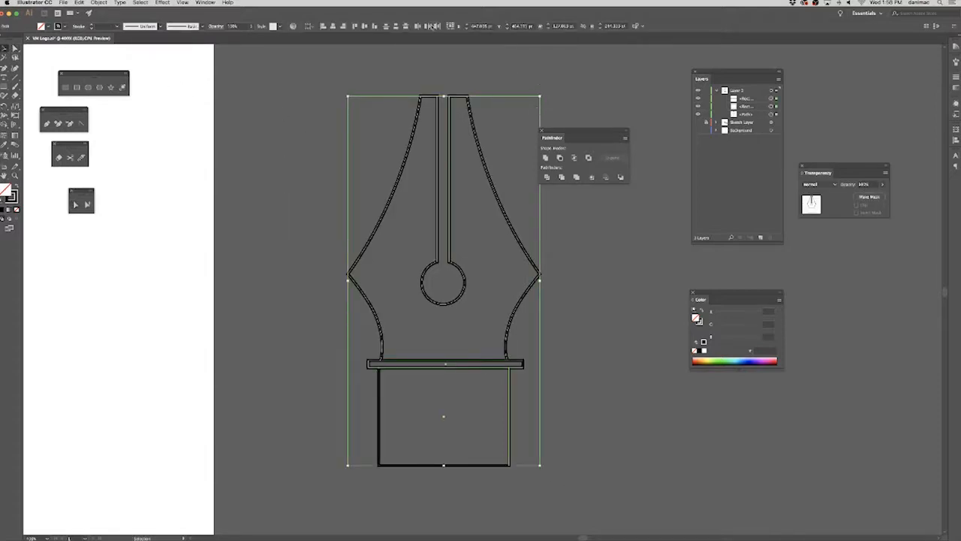
left_click(333, 26)
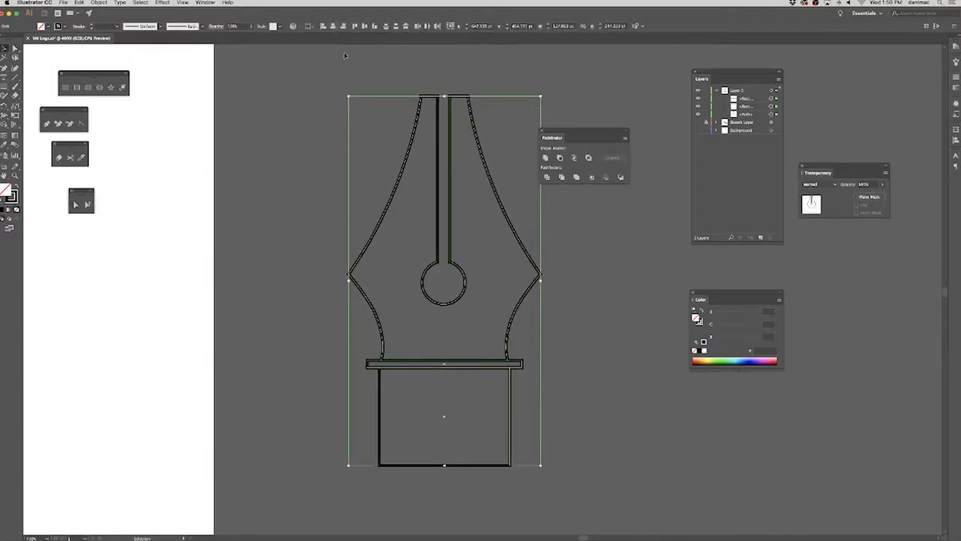
left_click(633, 369)
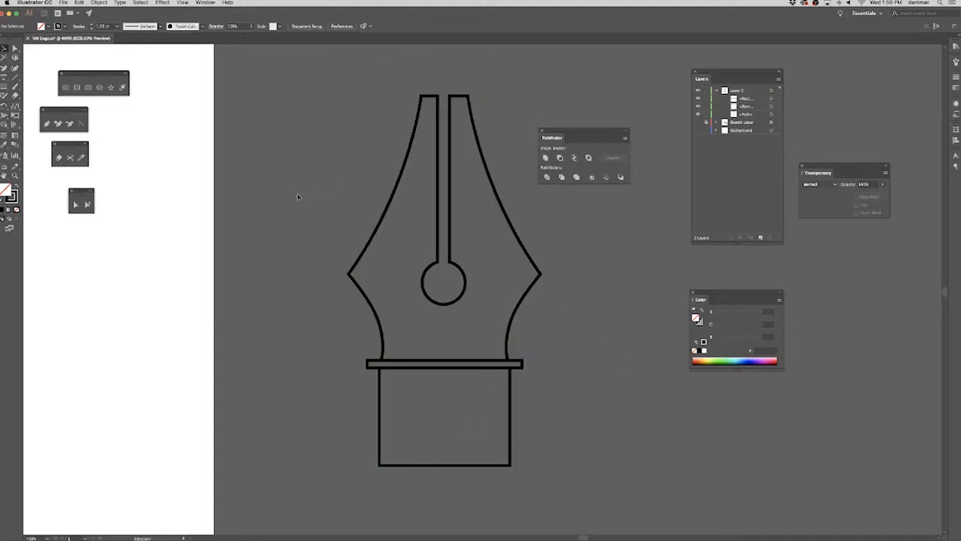
Show the Sketch Layer again and frame the whole logo sketch behind the traced pen.
key("super+minus")
left_click_drag(284, 269, 382, 289)
left_click(698, 122)
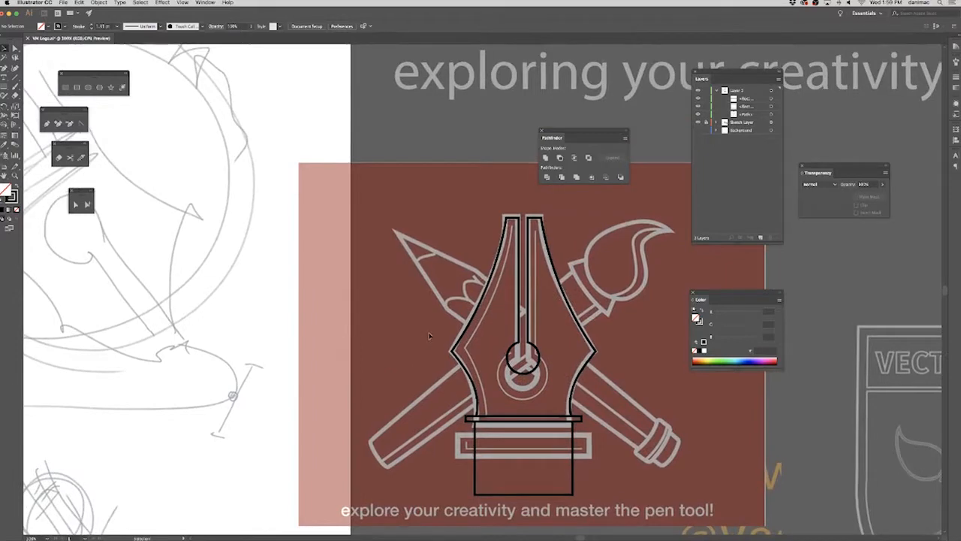
left_click_drag(618, 339, 550, 320)
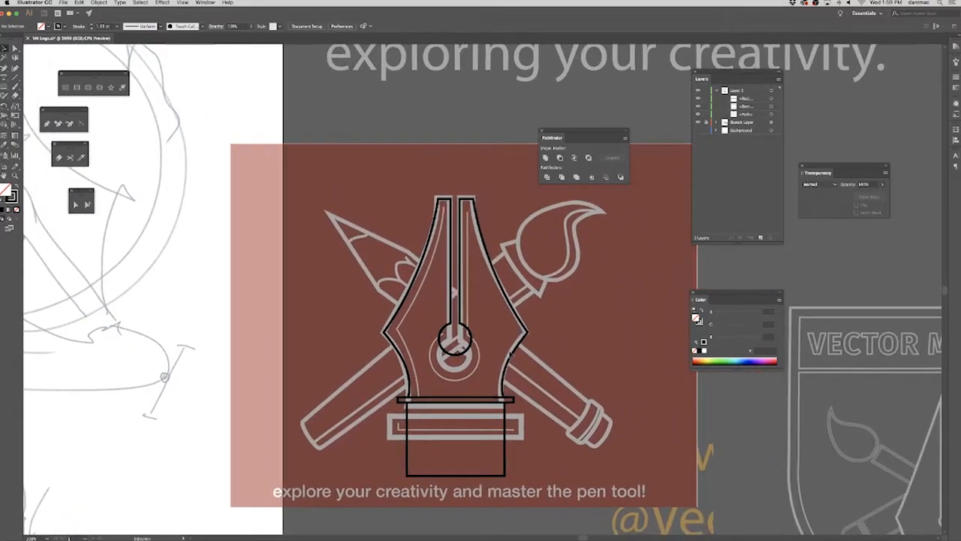
Examine up close how the nib outline, round opening, band and rectangle line up with the sketched logo.
left_click(510, 354)
key("super+plus")
key("super+plus")
key("super+plus")
key("super+plus")
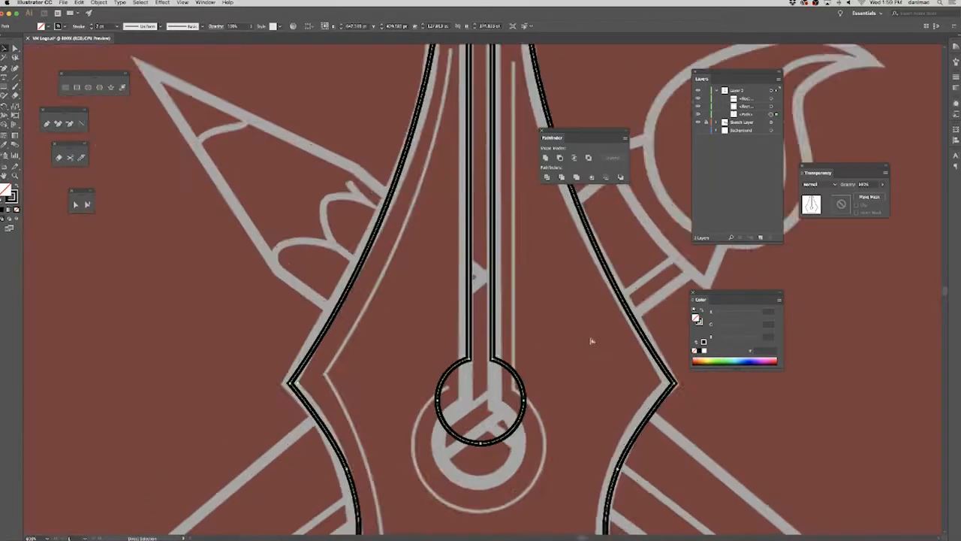
left_click_drag(619, 409, 510, 362)
left_click(488, 350)
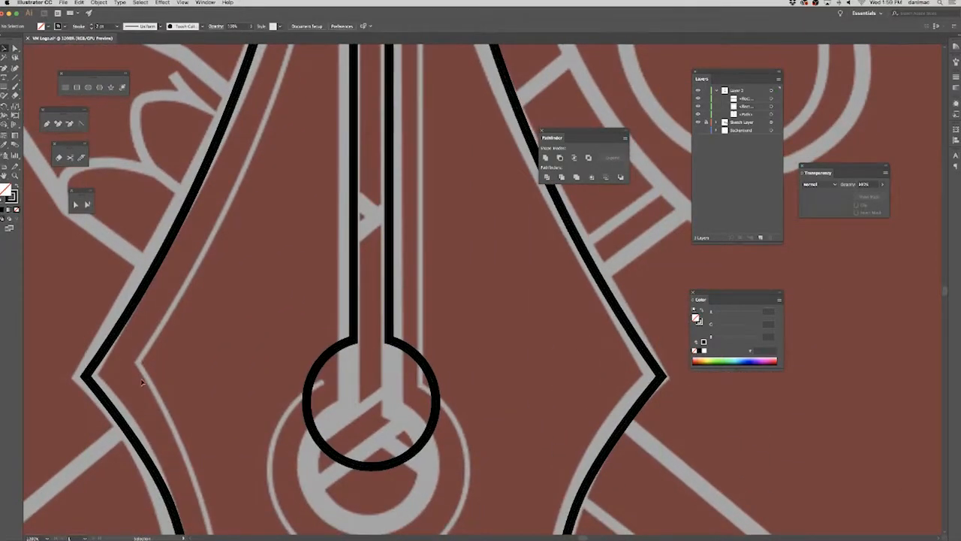
scroll(215, 427, "up", 10)
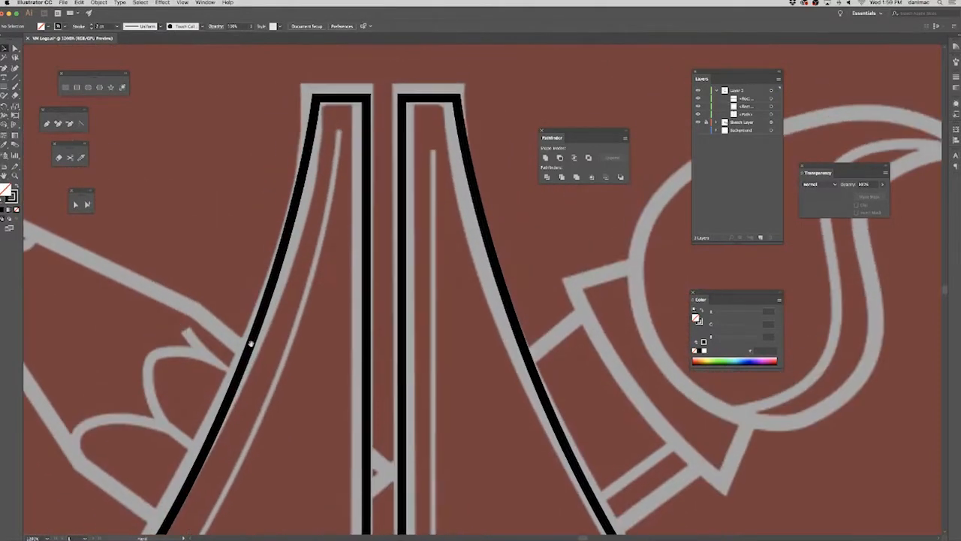
scroll(255, 369, "down", 10)
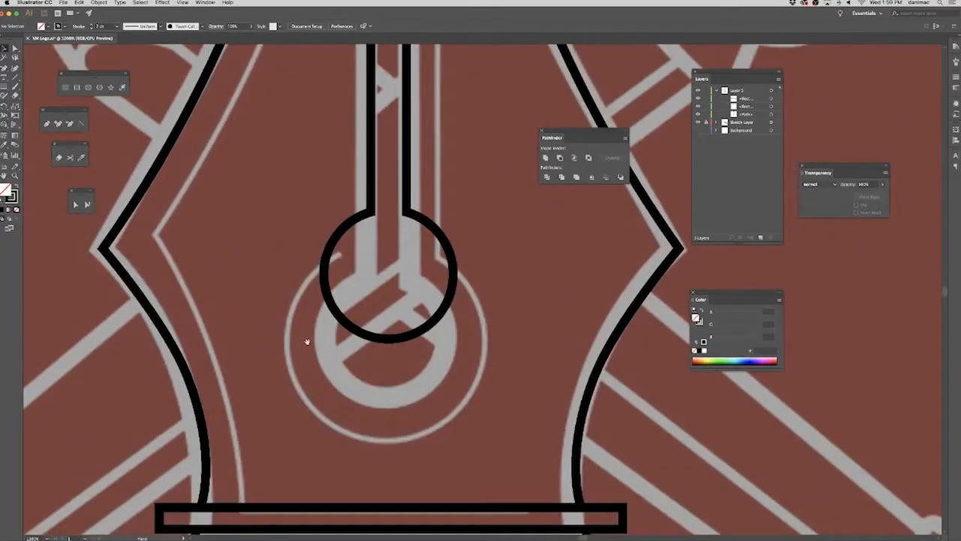
scroll(311, 318, "down", 6)
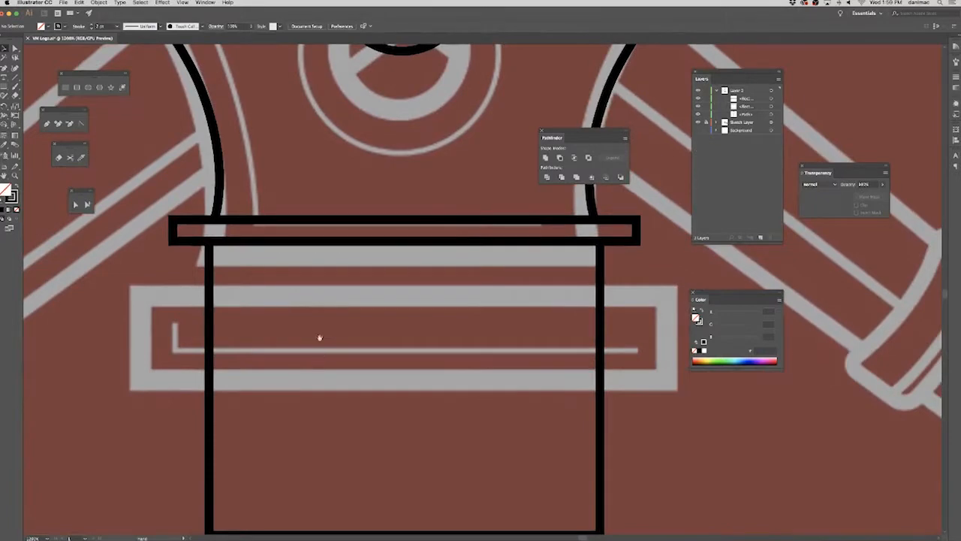
scroll(320, 345, "up", 2)
scroll(308, 375, "up", 5)
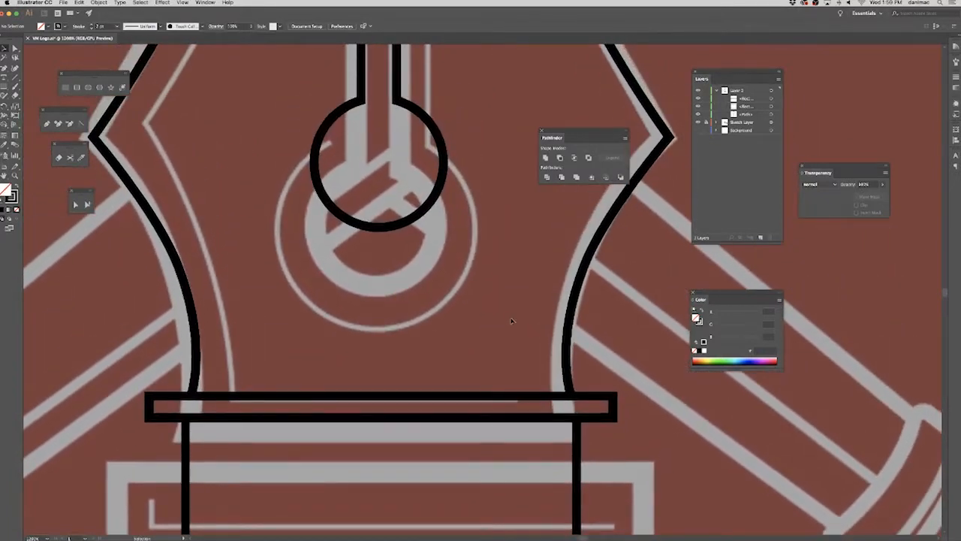
Set the stroke weight of the nib, band and rectangle to 4 pt, and deselect them.
key("super+a")
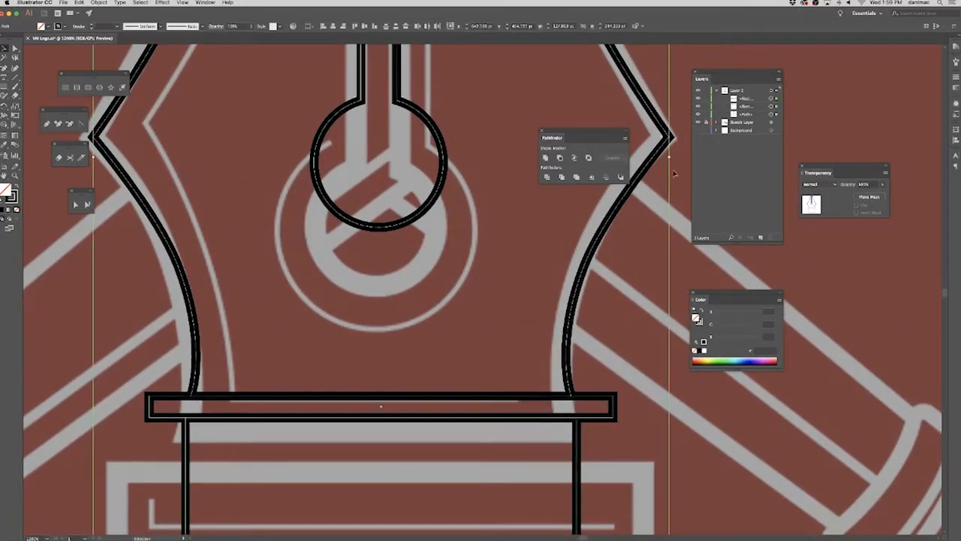
left_click(956, 77)
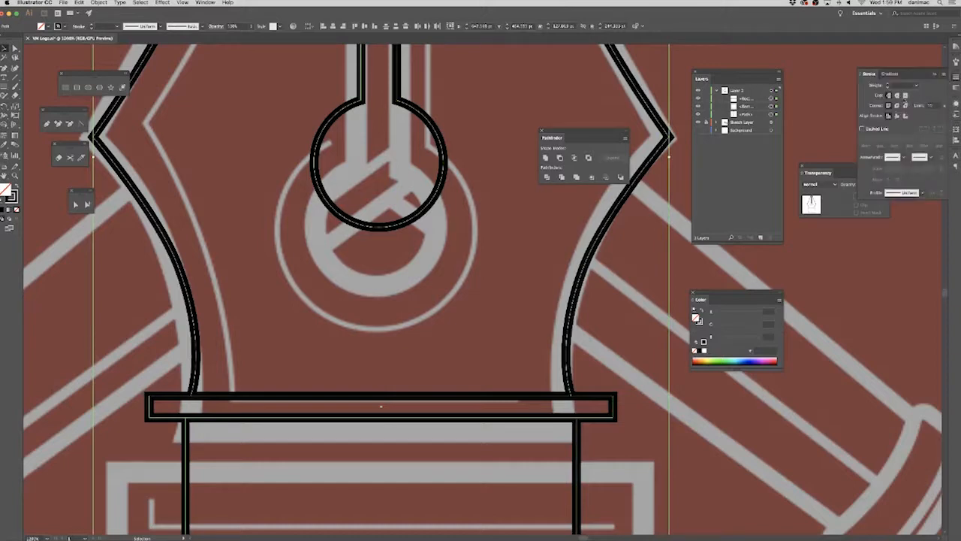
left_click(917, 87)
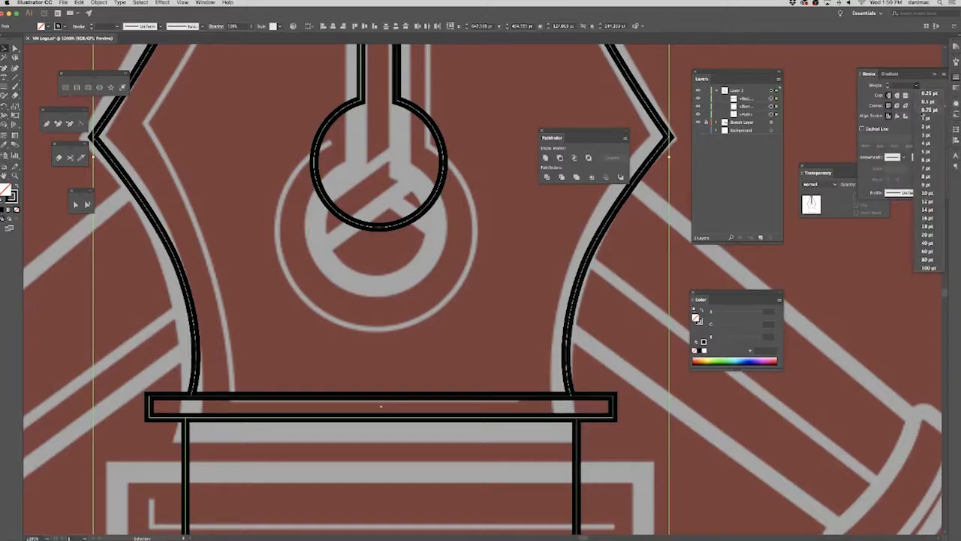
left_click(929, 145)
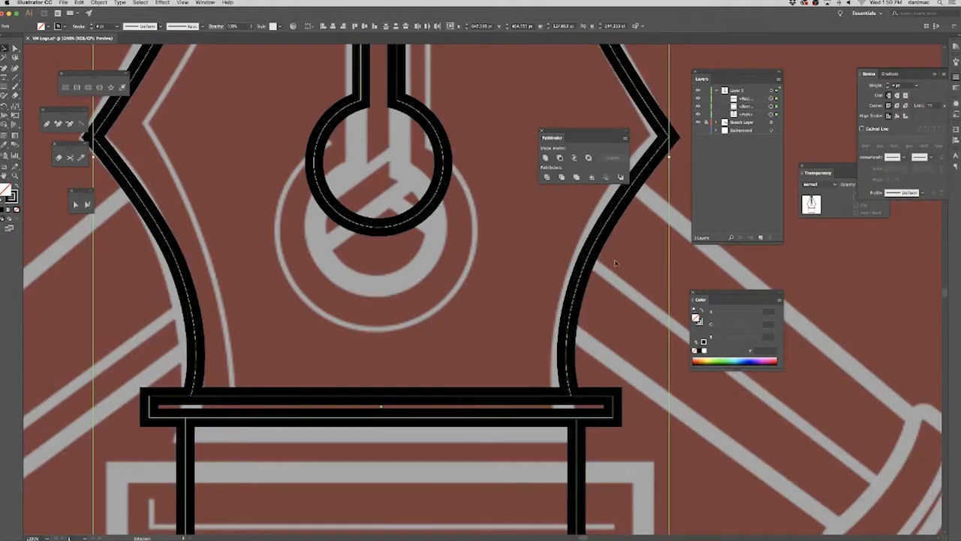
key("super+minus")
key("super+minus")
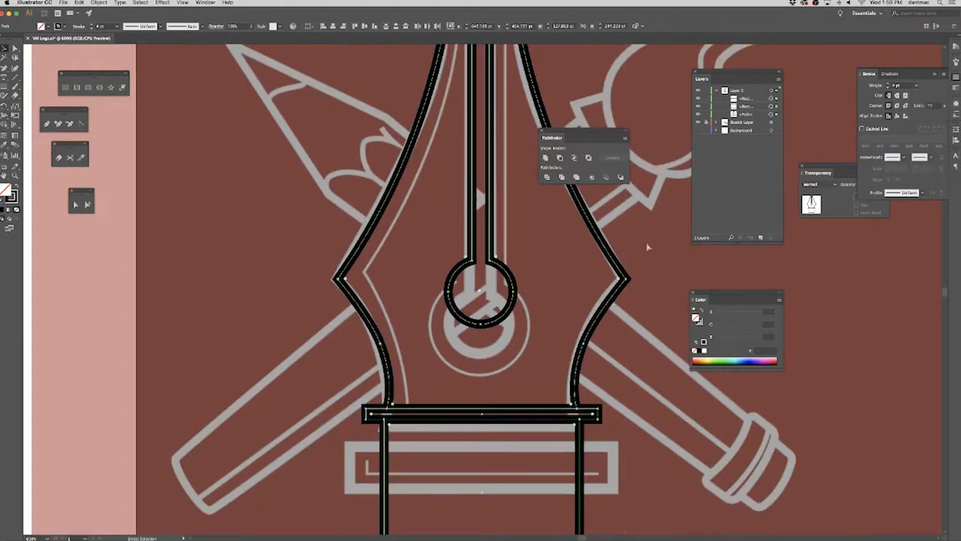
key("super+minus")
key("super+minus")
key("super+minus")
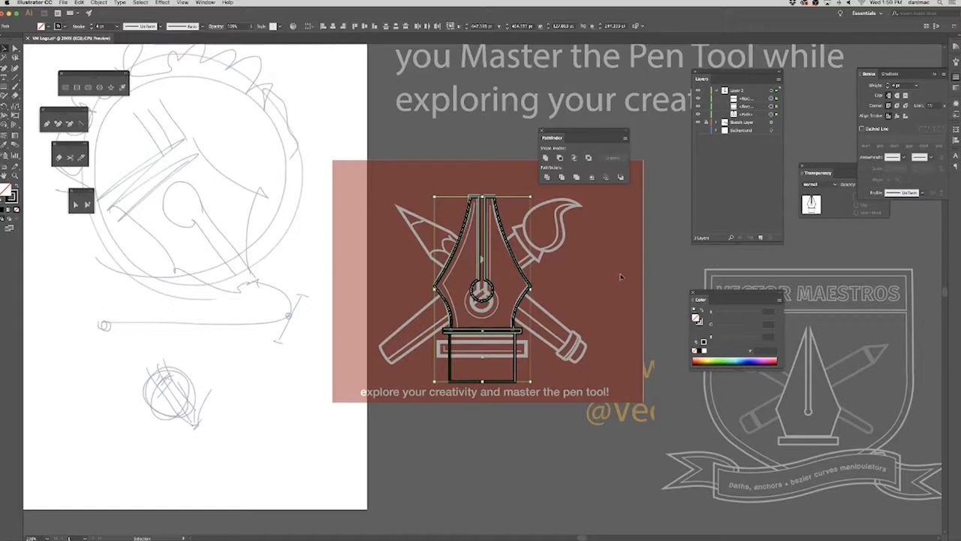
left_click(620, 278)
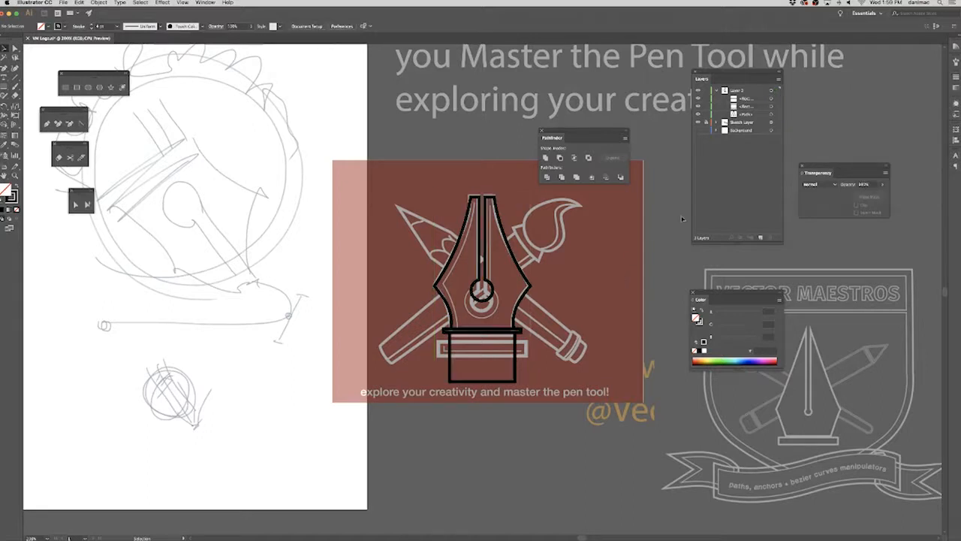
Hide the Sketch Layer and nudge the large rectangle down below the thin band.
left_click(697, 122)
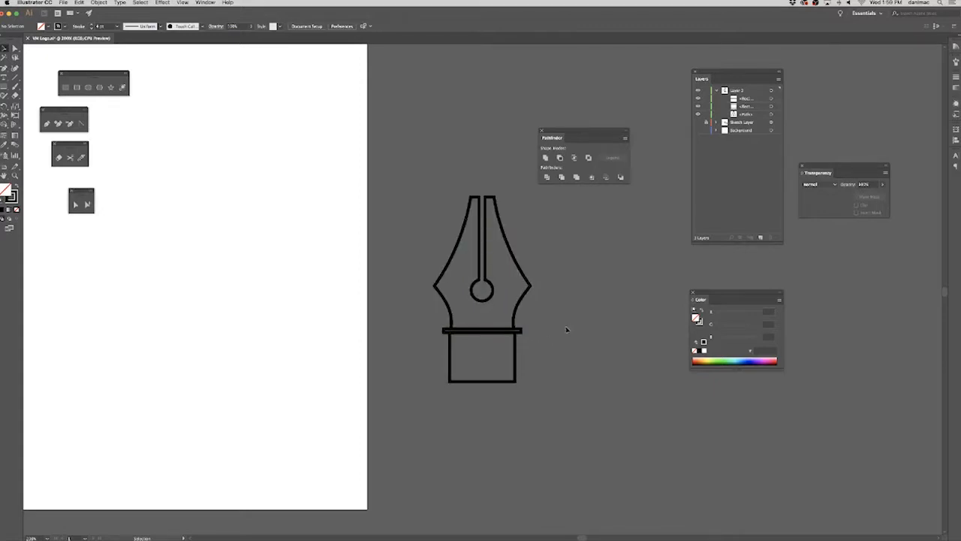
key("super+equal")
key("super+equal")
key("super+equal")
key("super+equal")
left_click_drag(544, 355, 513, 141)
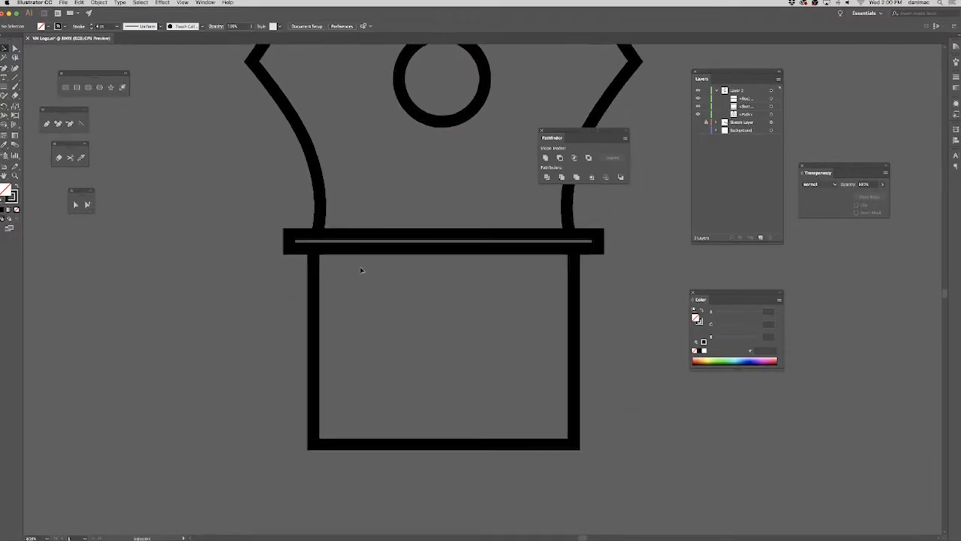
left_click_drag(275, 297, 350, 336)
key("Down")
key("Down")
key("Down")
key("Down")
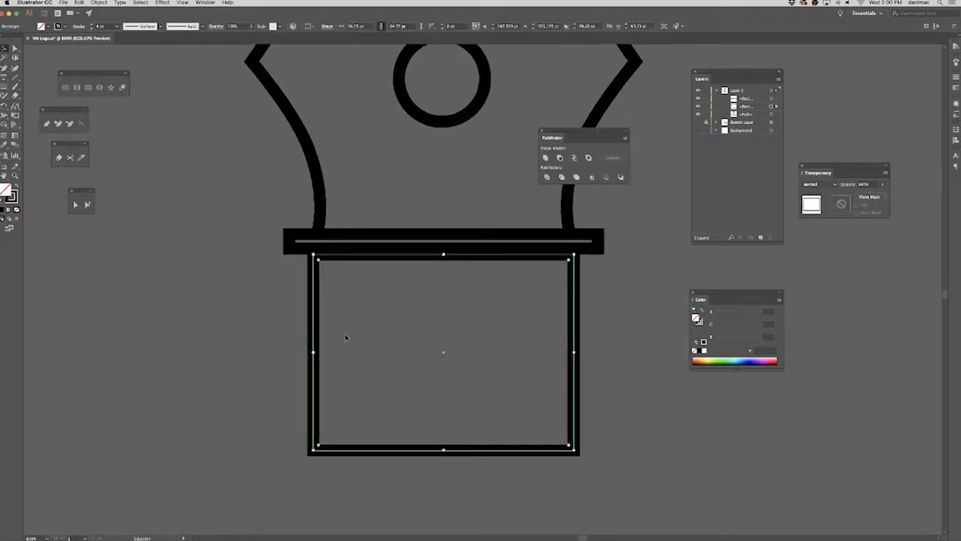
Stretch the thin band's lower edge down to meet the top of the rectangle, and deselect it.
left_click(443, 251)
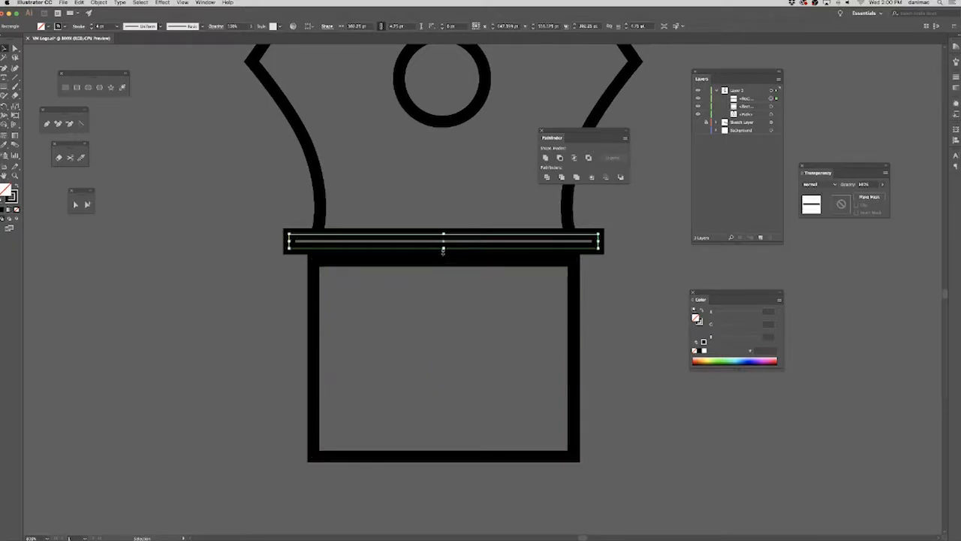
left_click_drag(444, 249, 443, 260)
left_click(671, 264)
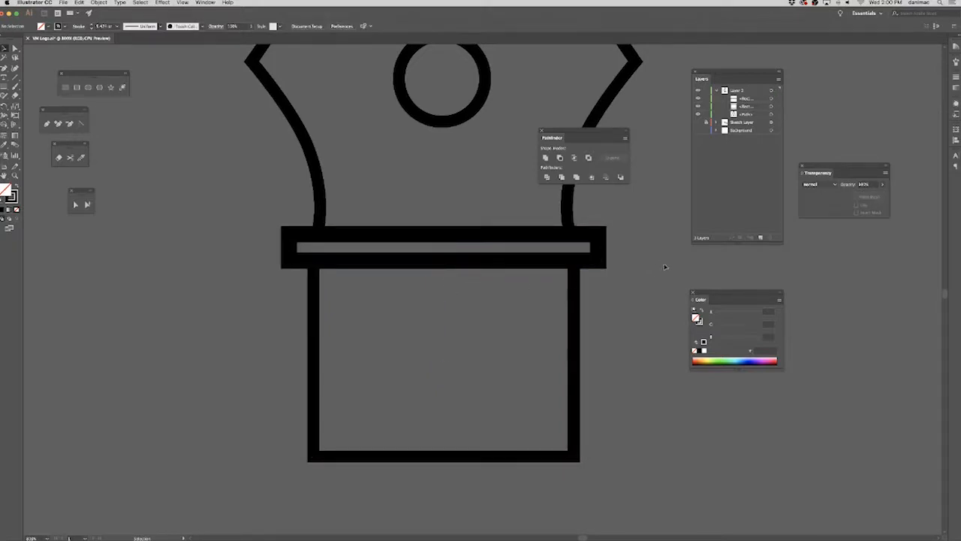
Reset the band's stroke weight to 4 pt so it matches the nib and rectangle.
scroll(664, 266, "up", 5)
scroll(665, 267, "right", 3)
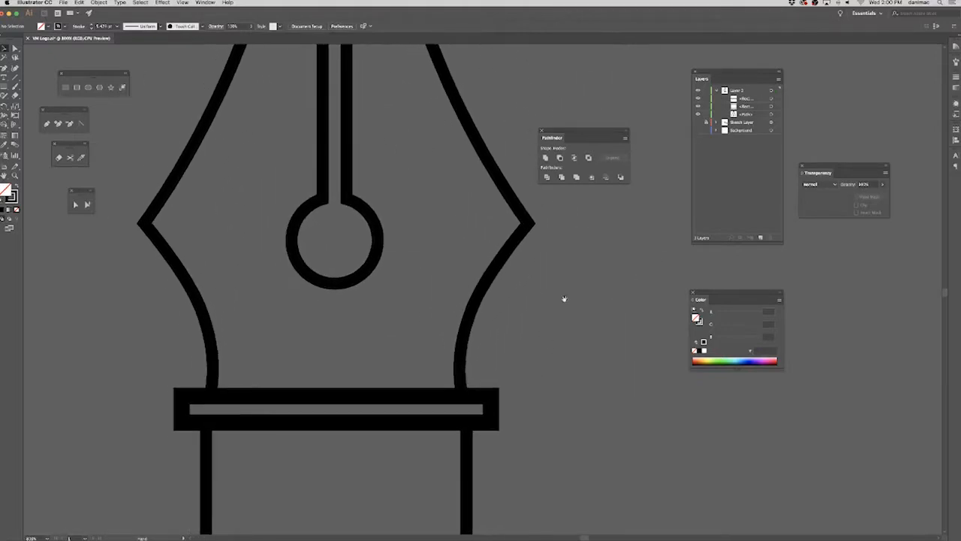
left_click(489, 408)
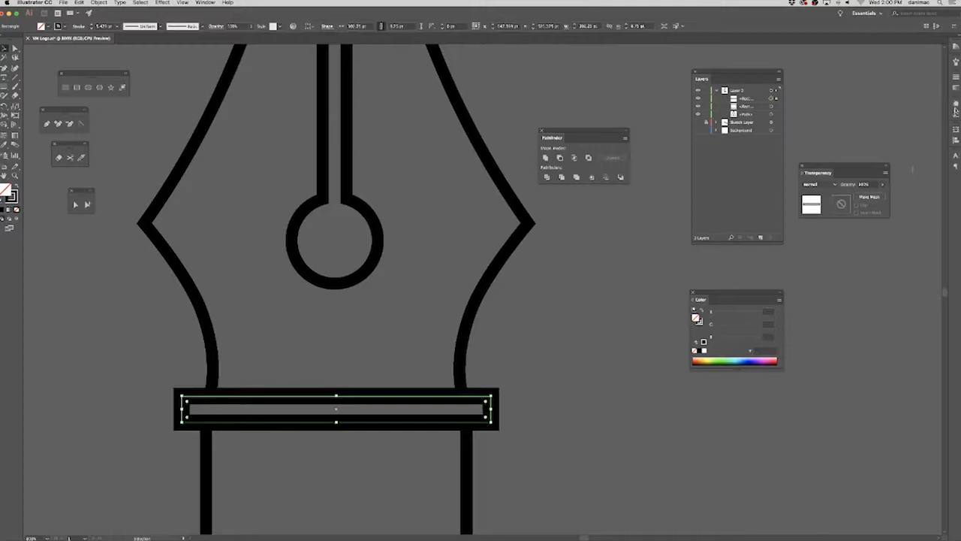
left_click(956, 78)
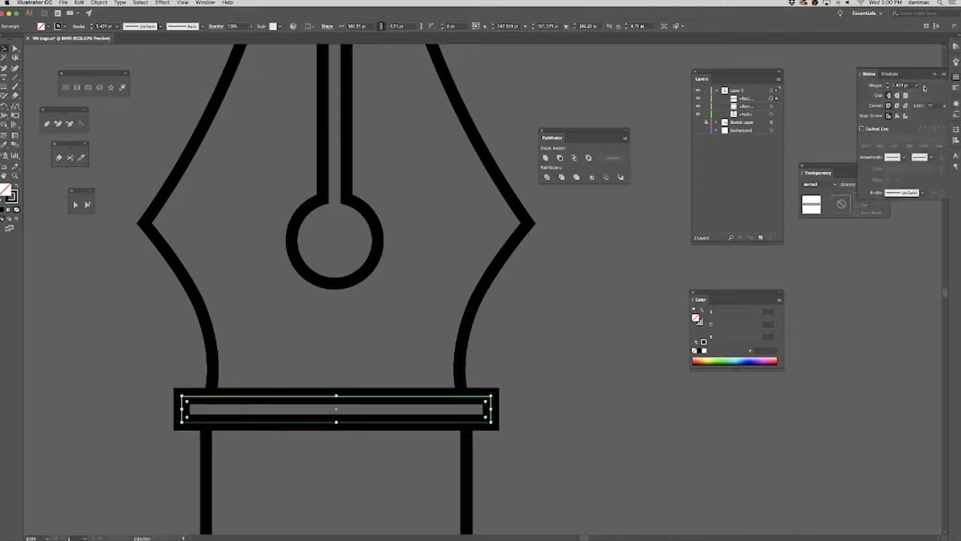
left_click(921, 86)
left_click(925, 145)
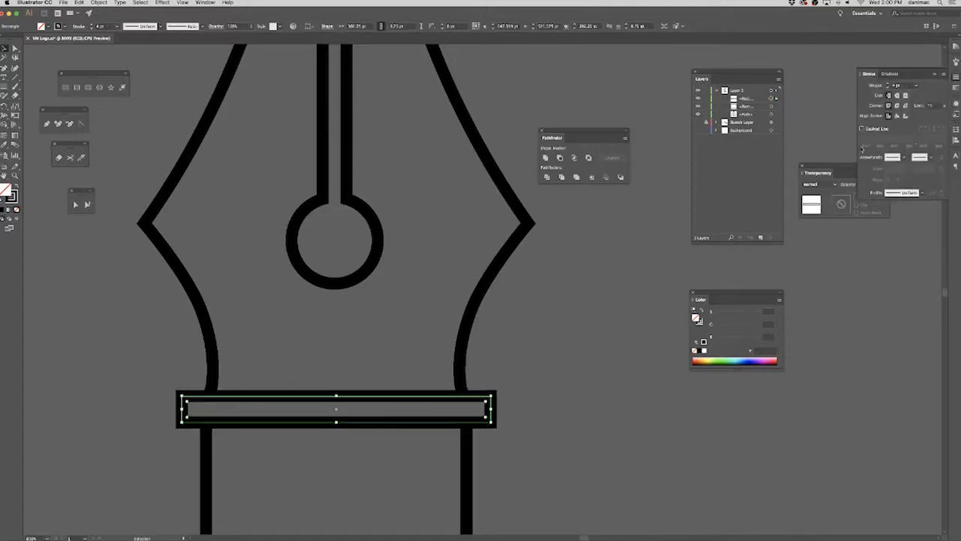
left_click(601, 300)
Bring the whole pen into view and save the document.
mouse_move(573, 320)
left_mouse_down()
mouse_move(579, 250)
mouse_move(534, 350)
mouse_move(549, 343)
left_mouse_up()
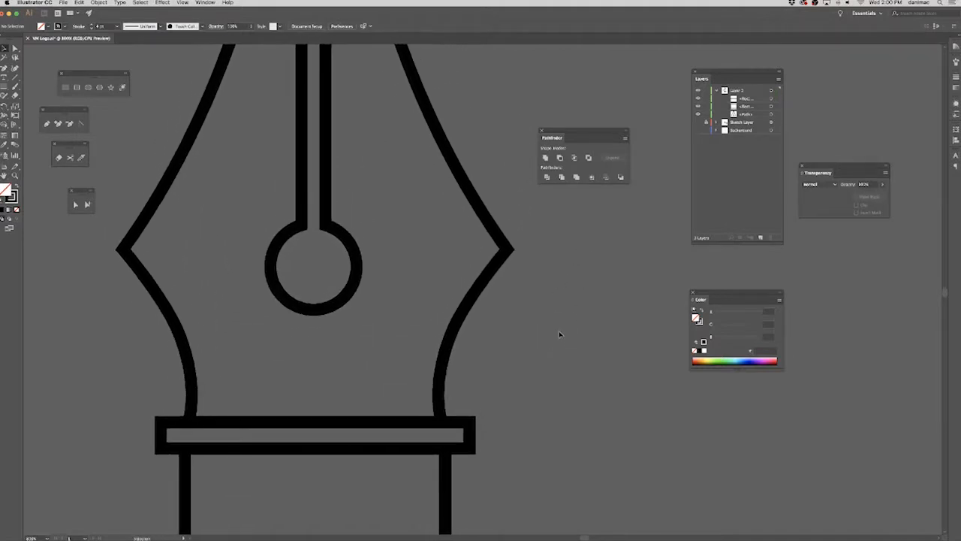
key("super+minus")
key("super+minus")
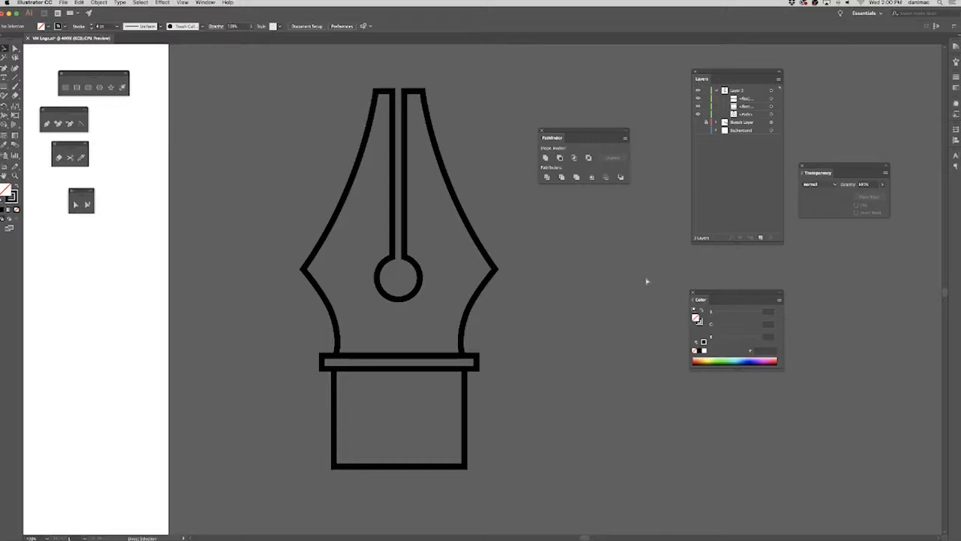
key("v")
key("a")
key("super+s")
key("v")
Duplicate the whole pen drawing horizontally beside the original, and deselect the copy.
key("super+minus")
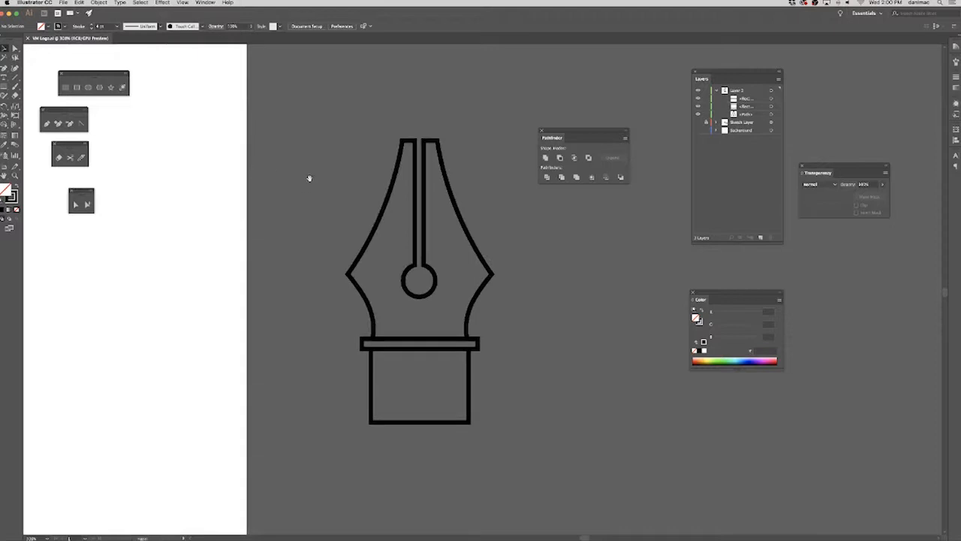
left_click_drag(311, 178, 168, 180)
key("super+a")
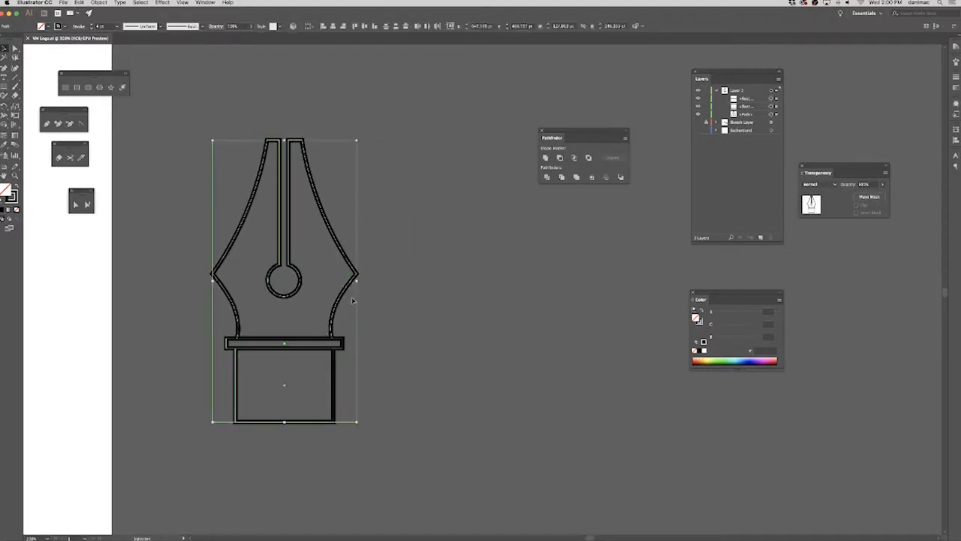
left_click_drag(342, 299, 530, 300)
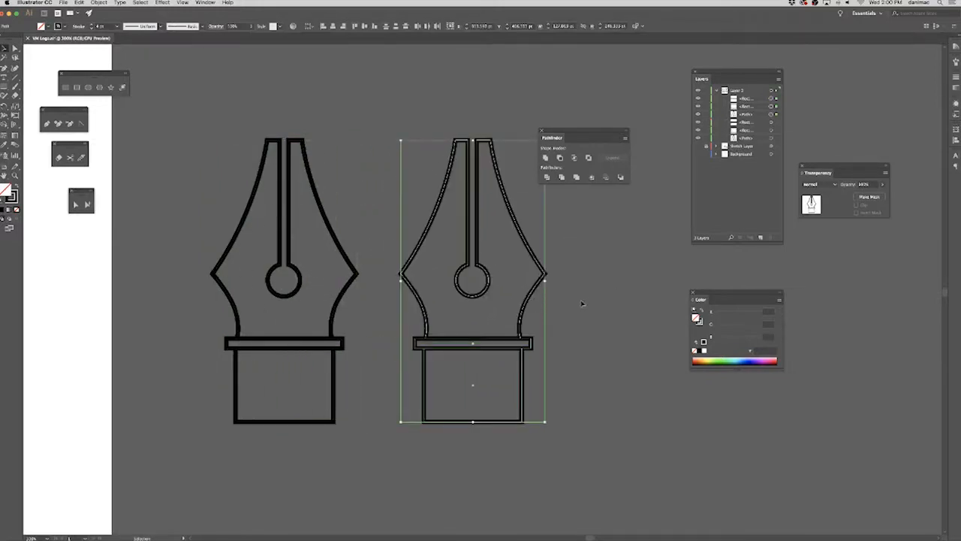
left_click(618, 298)
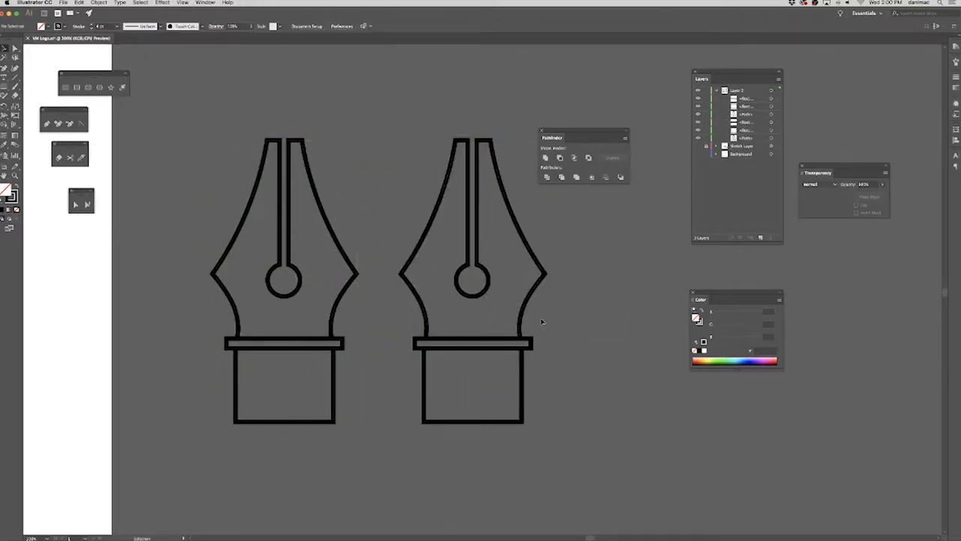
Give the original pen's strokes a round join corner, keeping the Stroke settings open beside the artwork.
left_click_drag(208, 119, 374, 437)
key("super+equal")
key("space")
left_click_drag(489, 241, 361, 237)
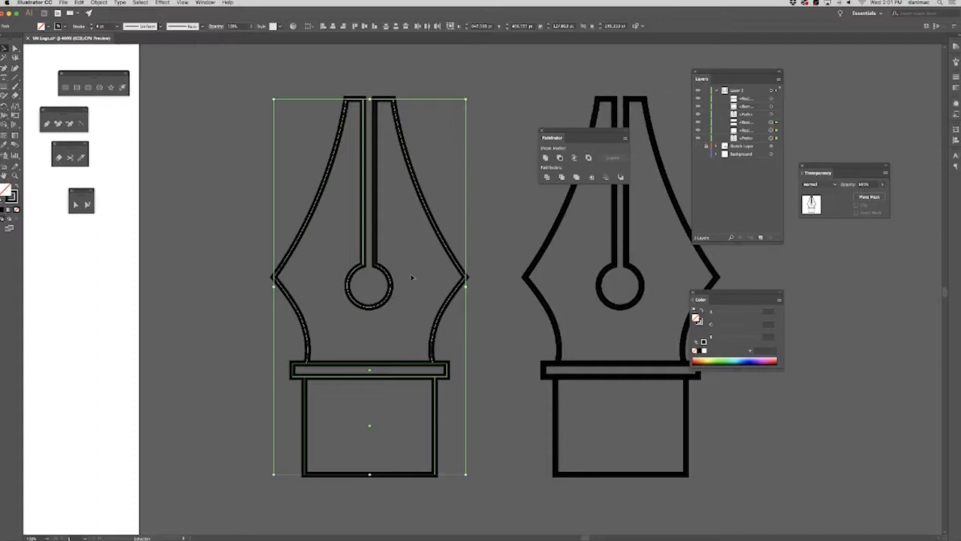
left_click(956, 78)
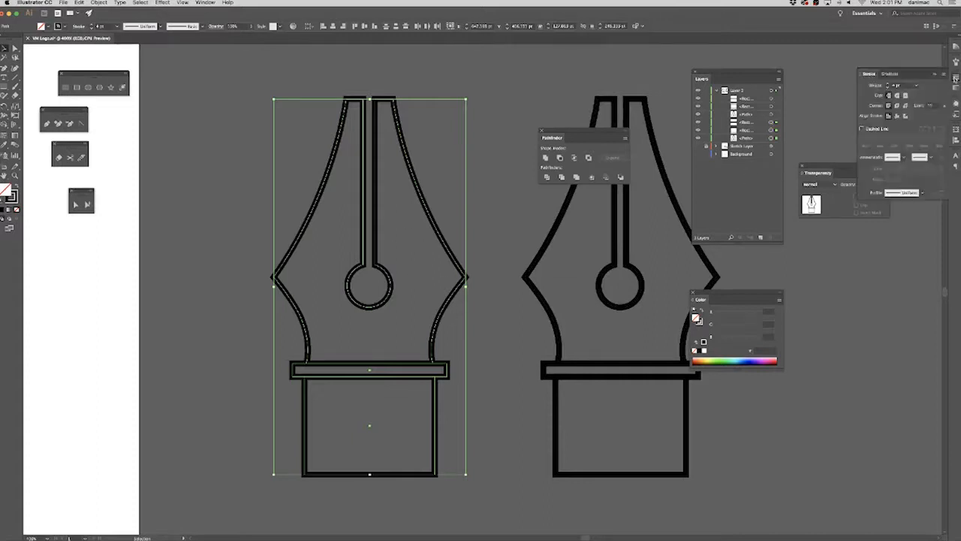
mouse_move(869, 74)
left_mouse_down()
mouse_move(724, 88)
mouse_move(545, 228)
mouse_move(554, 224)
mouse_move(550, 234)
left_mouse_up()
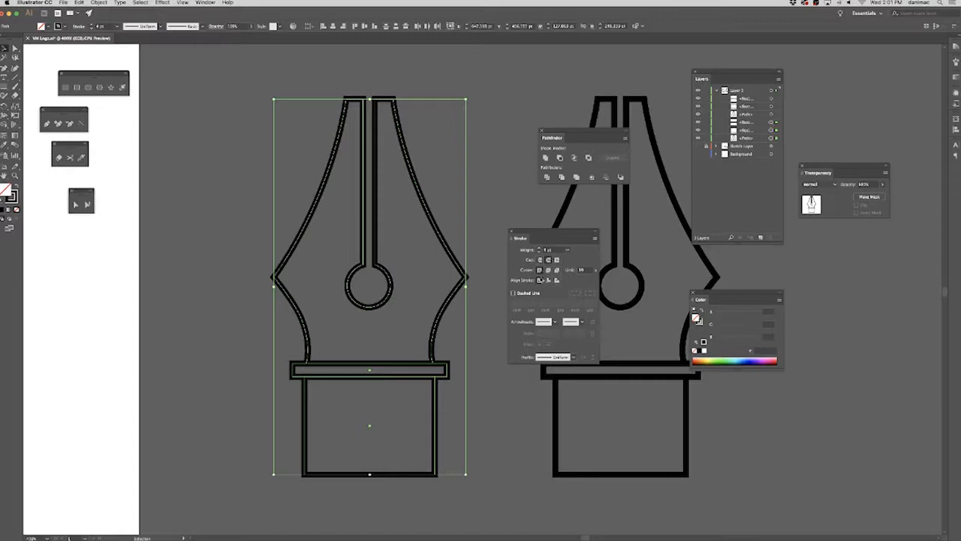
left_click(548, 270)
left_click(483, 289)
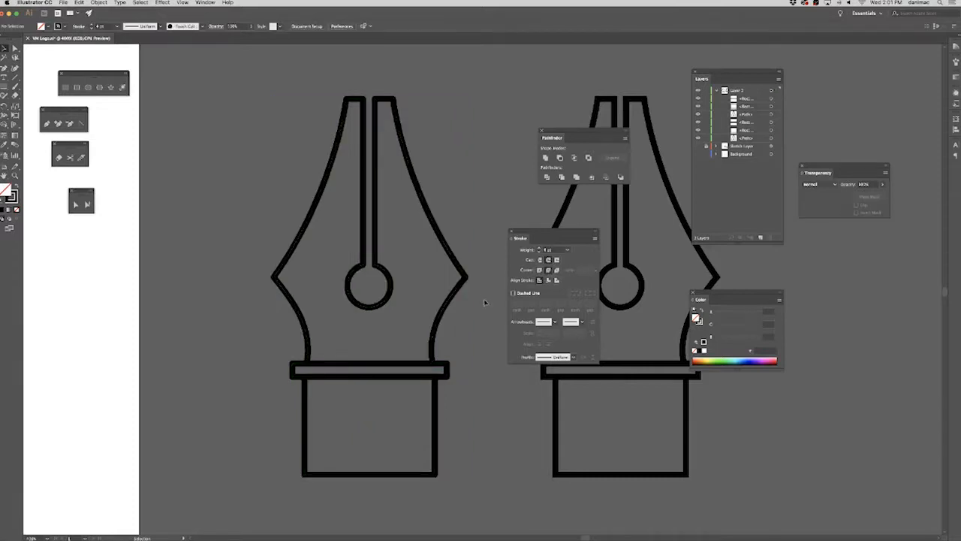
Compare the side corners of the two nibs up close, round join against miter join.
left_click_drag(479, 304, 399, 296)
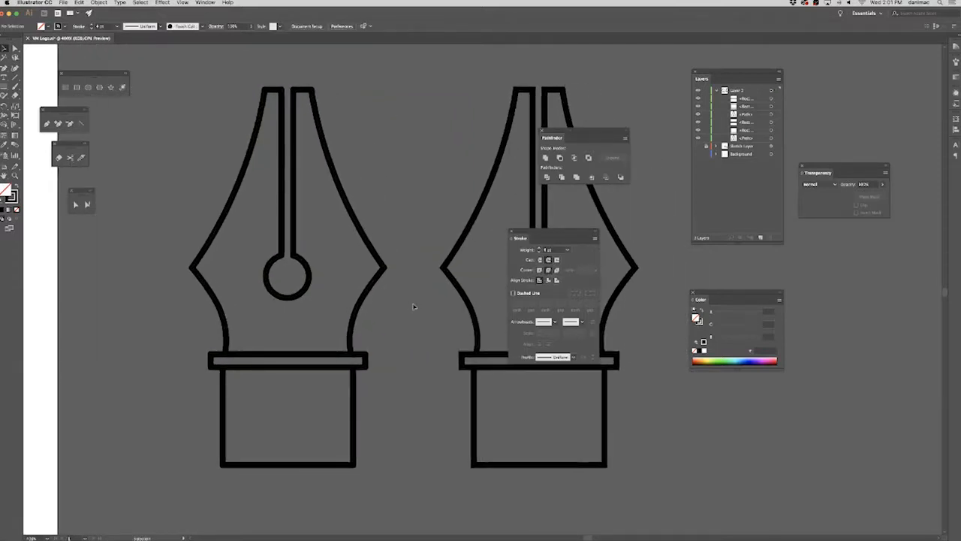
key("super+equal")
key("super+equal")
key("super+equal")
key("super+equal")
left_click_drag(309, 318, 470, 368)
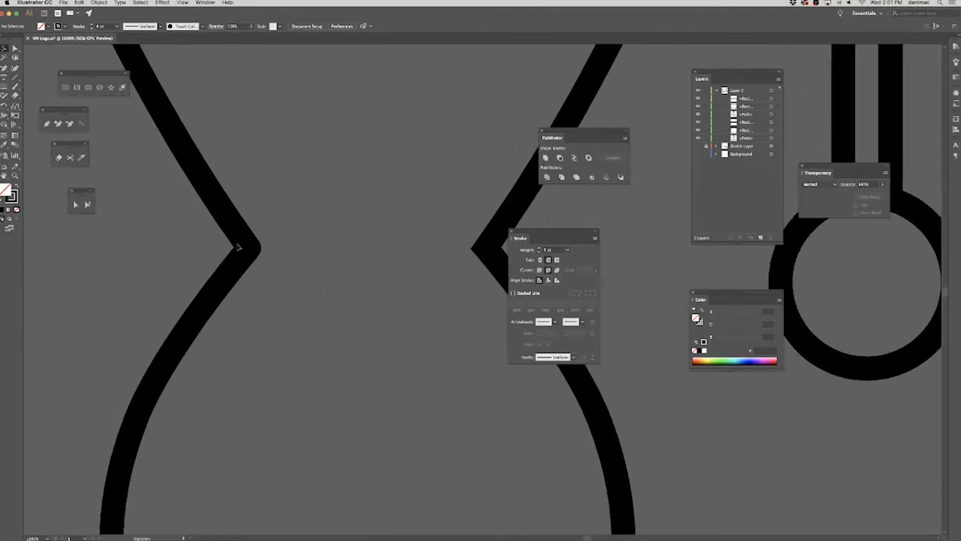
left_click_drag(523, 238, 306, 304)
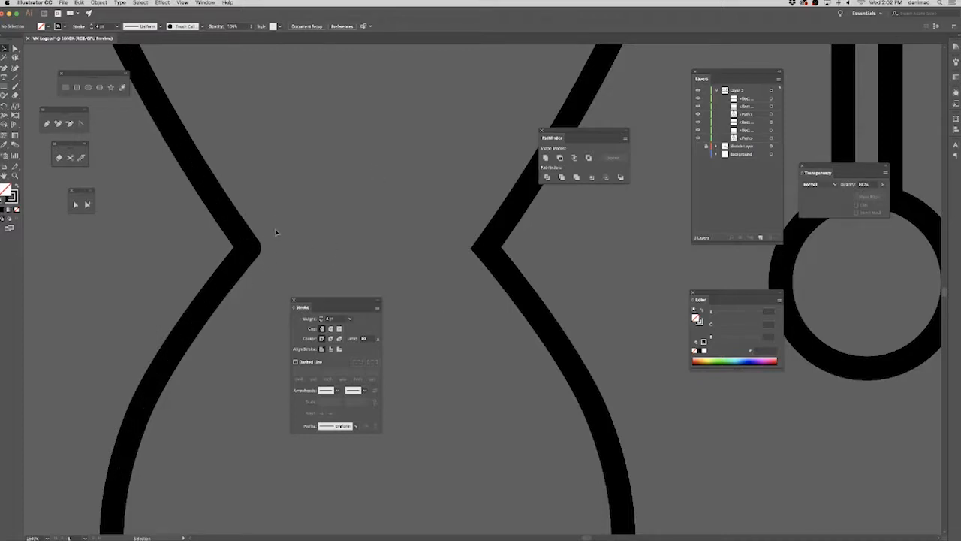
left_click_drag(310, 245, 391, 240)
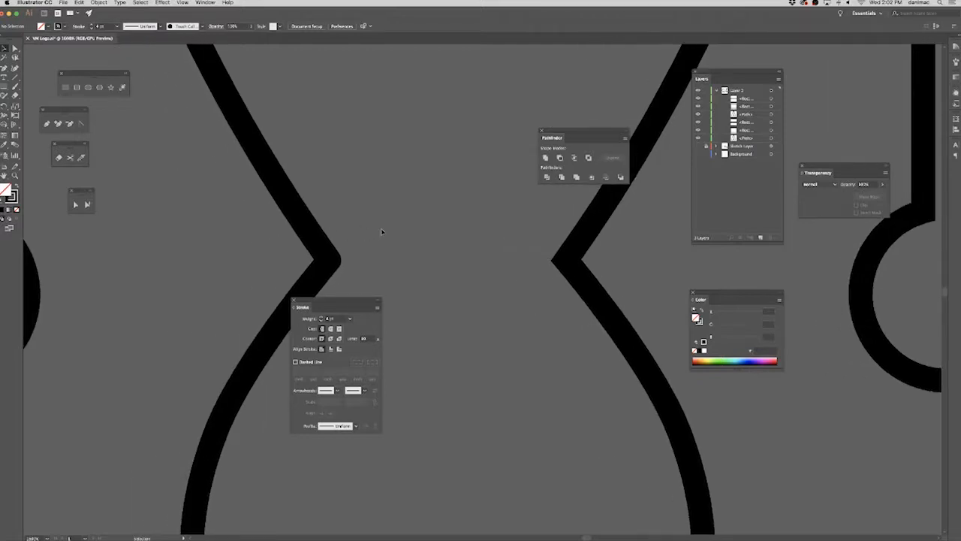
key("super+minus")
key("super+minus")
key("super+minus")
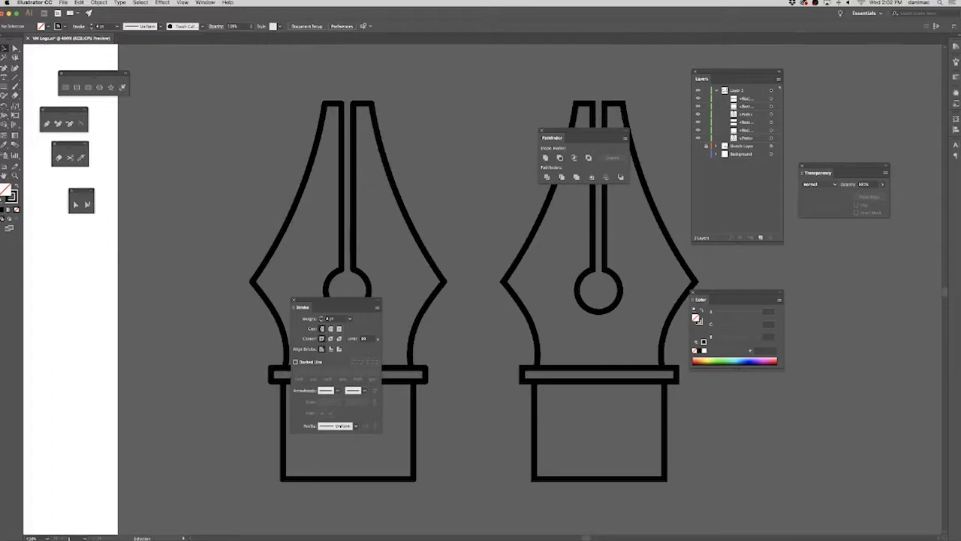
key("super+Tab")
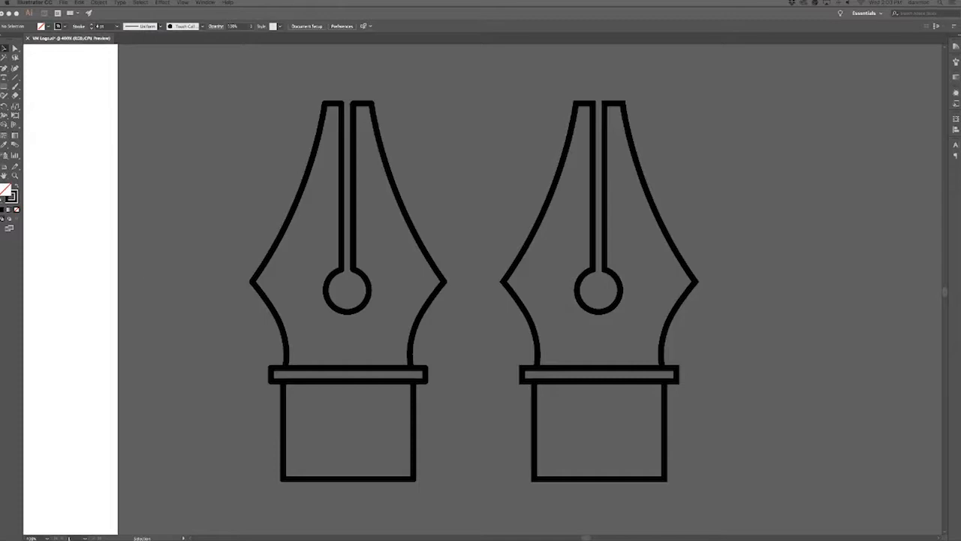
key("shift+Tab")
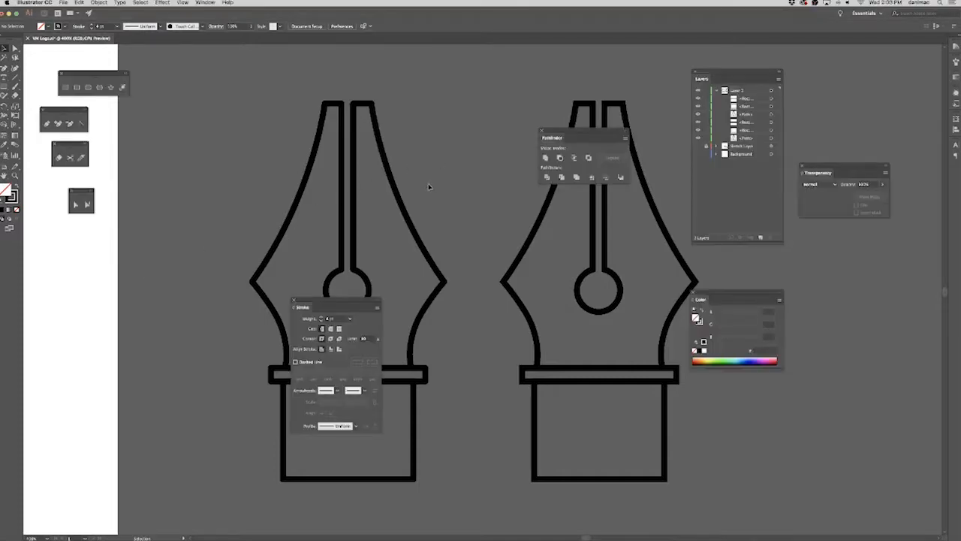
key("super+minus")
key("super+minus")
key("super+minus")
left_click_drag(510, 190, 544, 238)
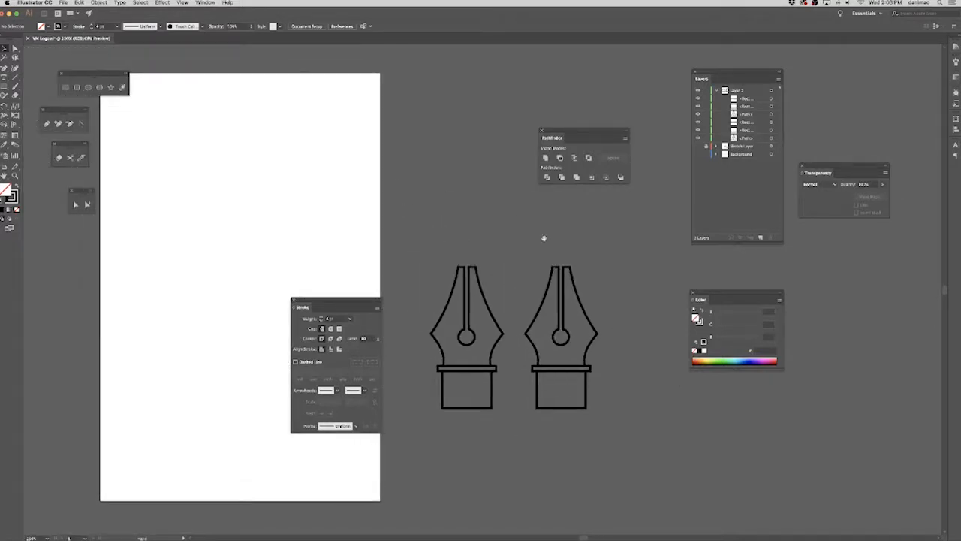
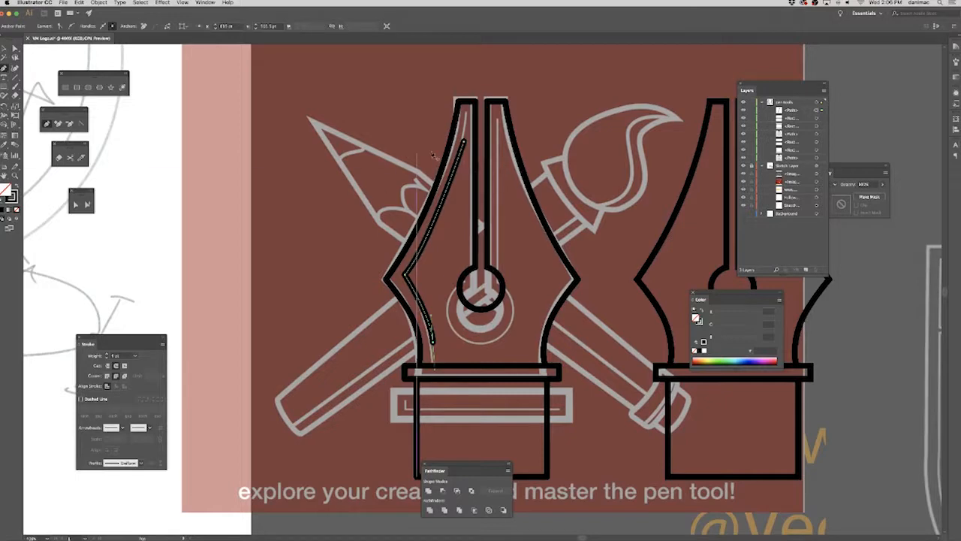
Shorten the upper end of the original nib's inner highlight line and reshape its curve and side corner to follow the outer edge.
left_click(76, 204)
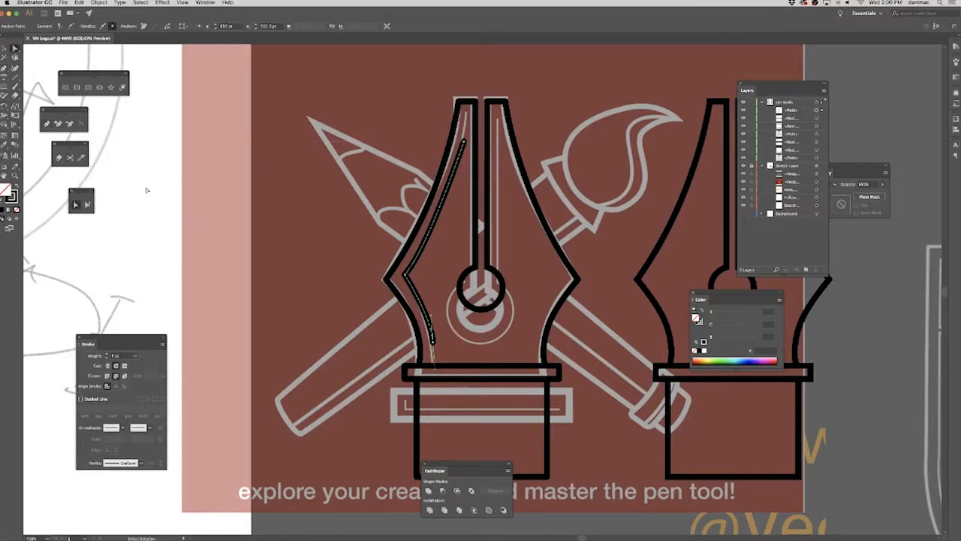
left_click_drag(464, 142, 456, 163)
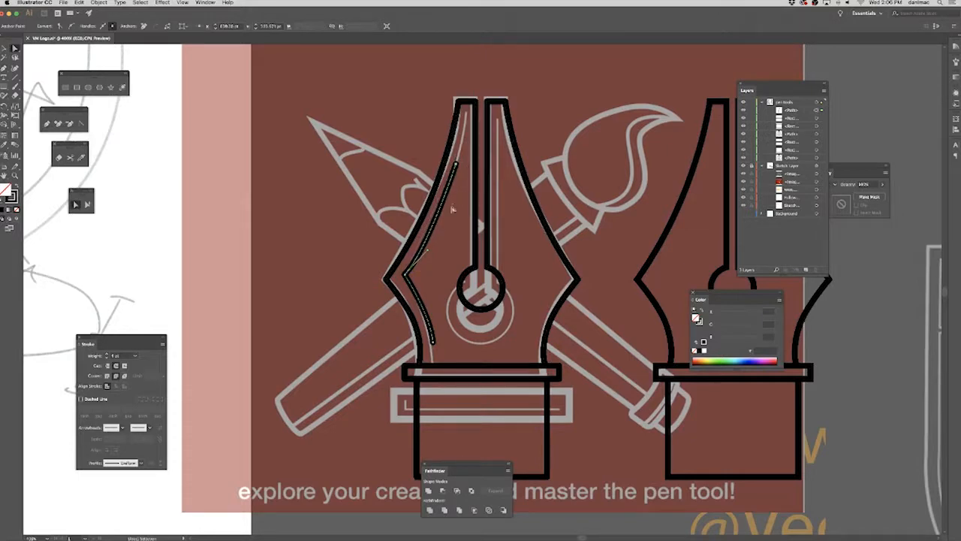
left_click(436, 247)
left_click(430, 254)
left_click_drag(427, 250, 434, 245)
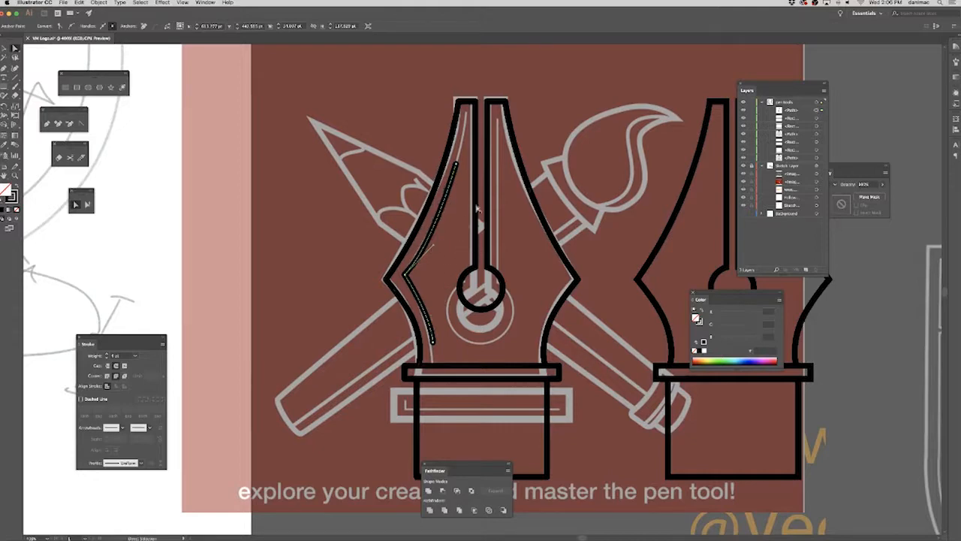
left_click_drag(433, 245, 441, 236)
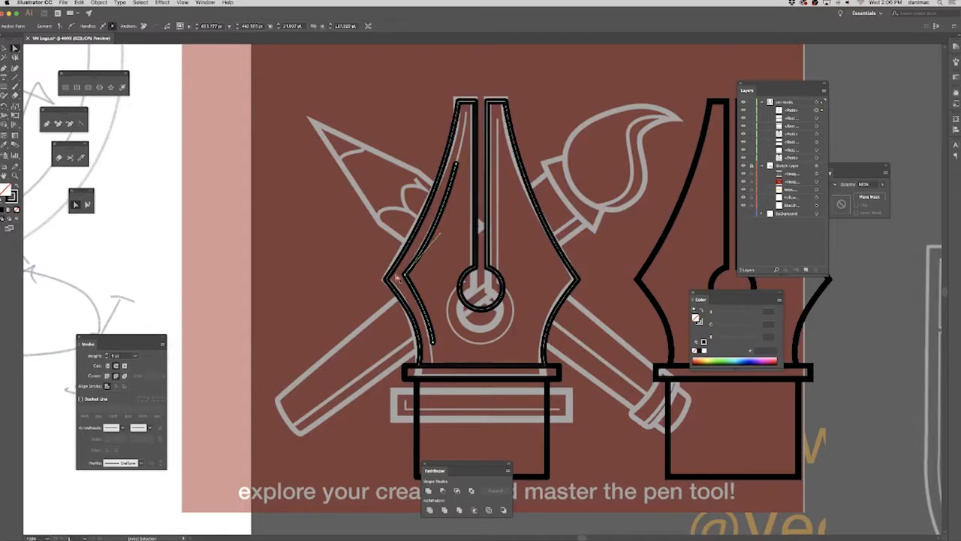
left_click(406, 275)
key("Down")
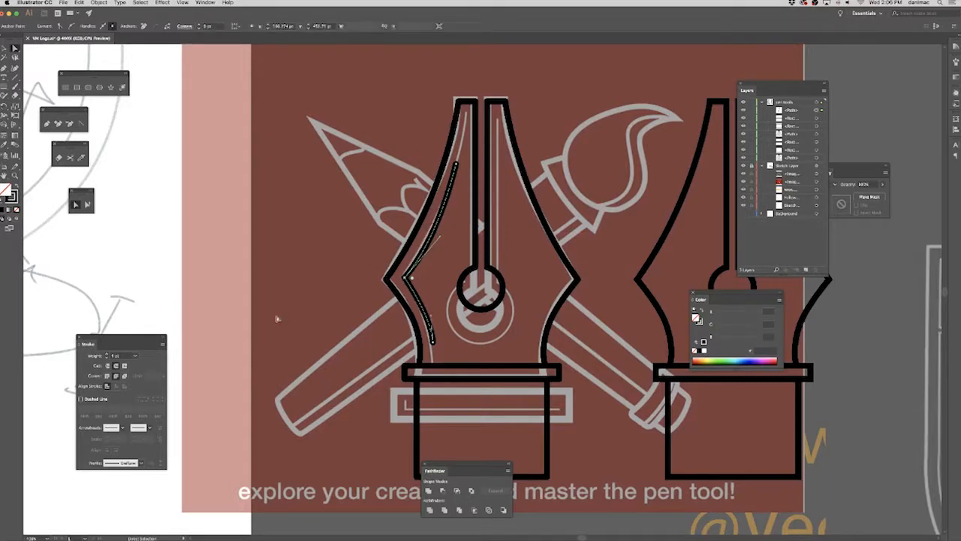
Set the inner highlight line's stroke weight to 2 pt and hide the Sketch Layer.
mouse_move(133, 352)
left_mouse_down()
mouse_move(191, 328)
mouse_move(291, 255)
left_mouse_up()
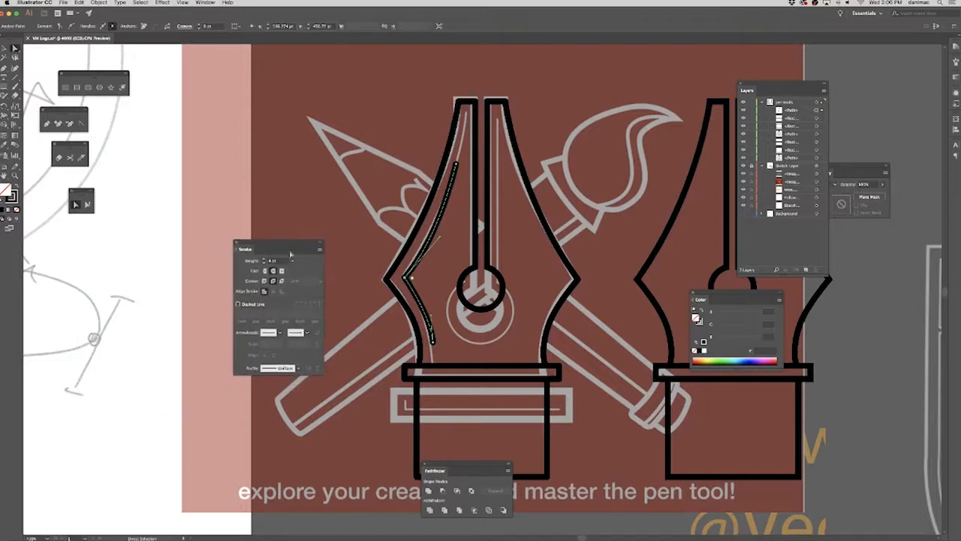
left_click(293, 262)
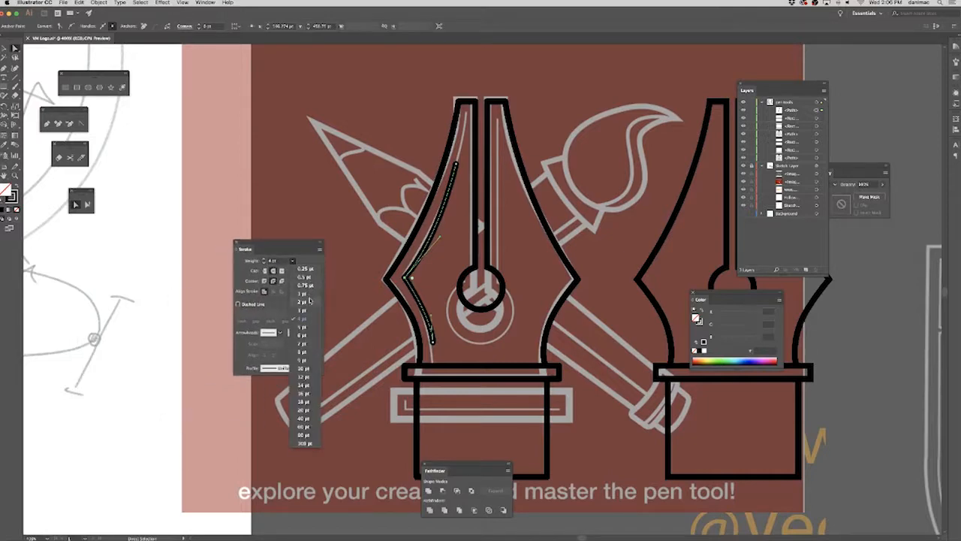
left_click(314, 313)
left_click(364, 336)
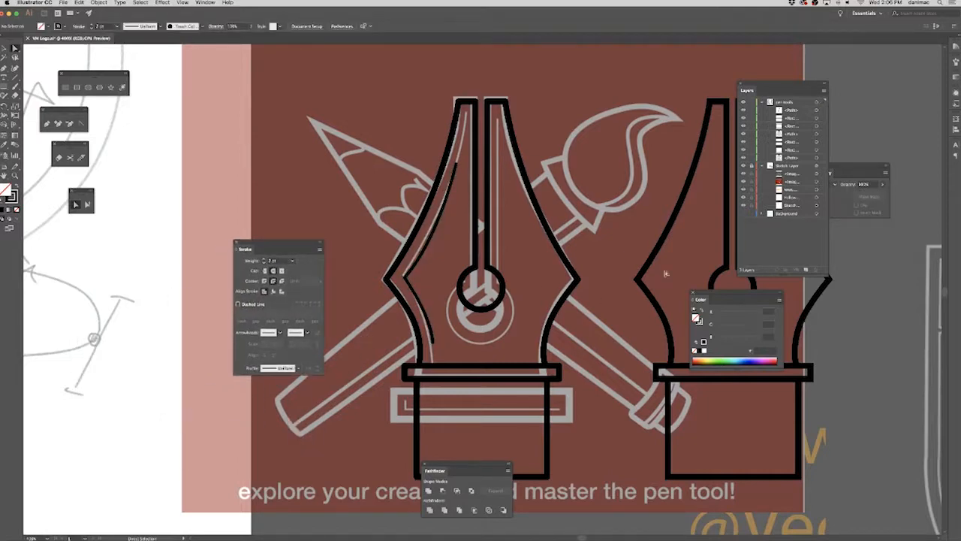
left_click(744, 165)
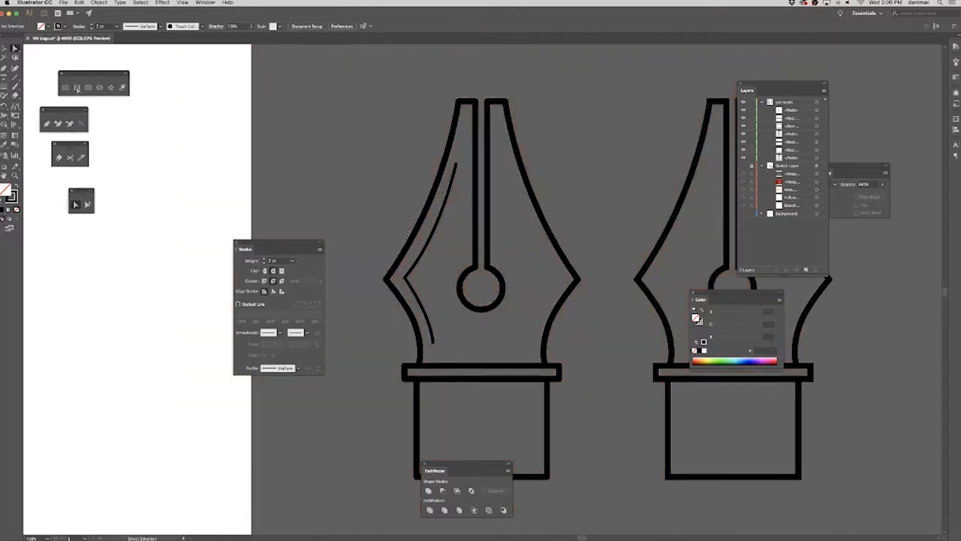
Try to draw a curved highlight along the right side of the nib's round hole with the Pen tool and adjust its points.
left_click(46, 122)
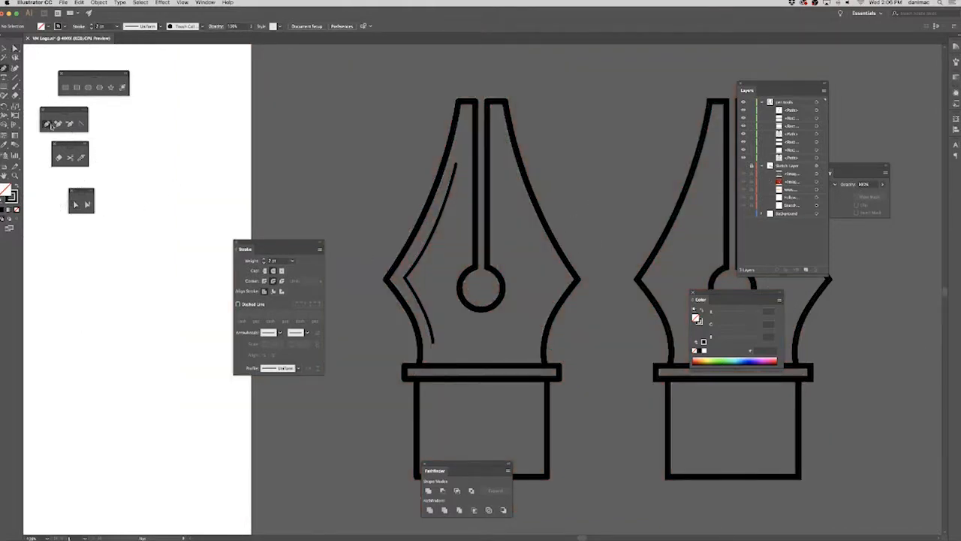
left_click(506, 264)
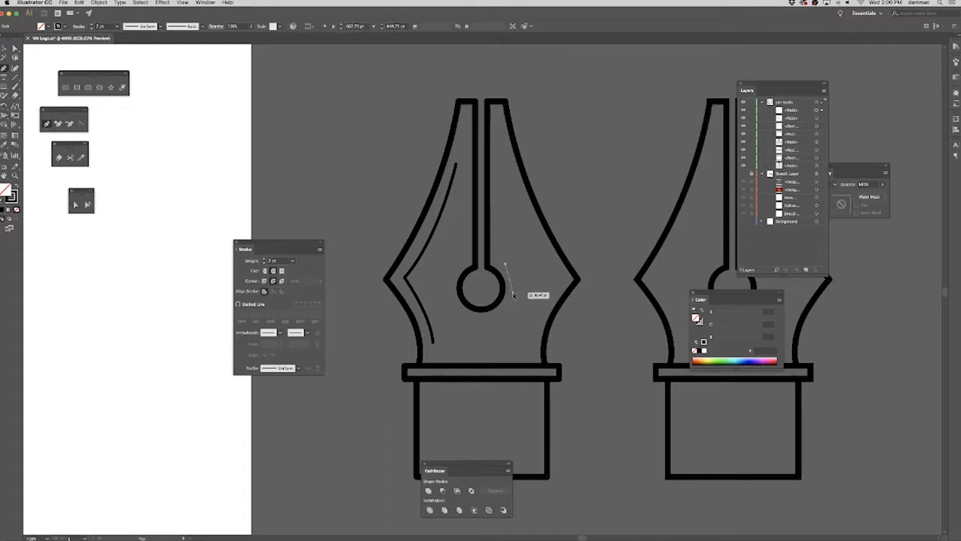
left_click_drag(511, 291, 509, 312)
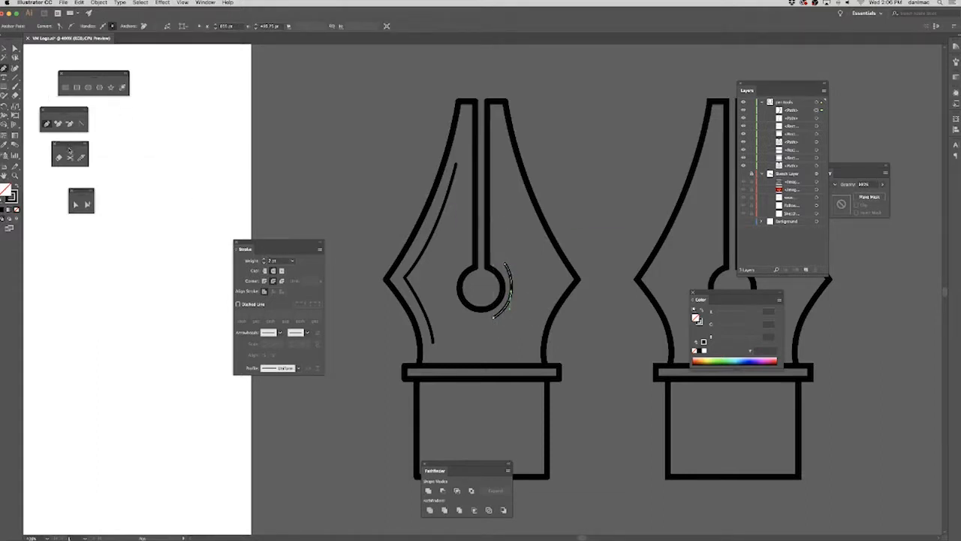
left_click(75, 204)
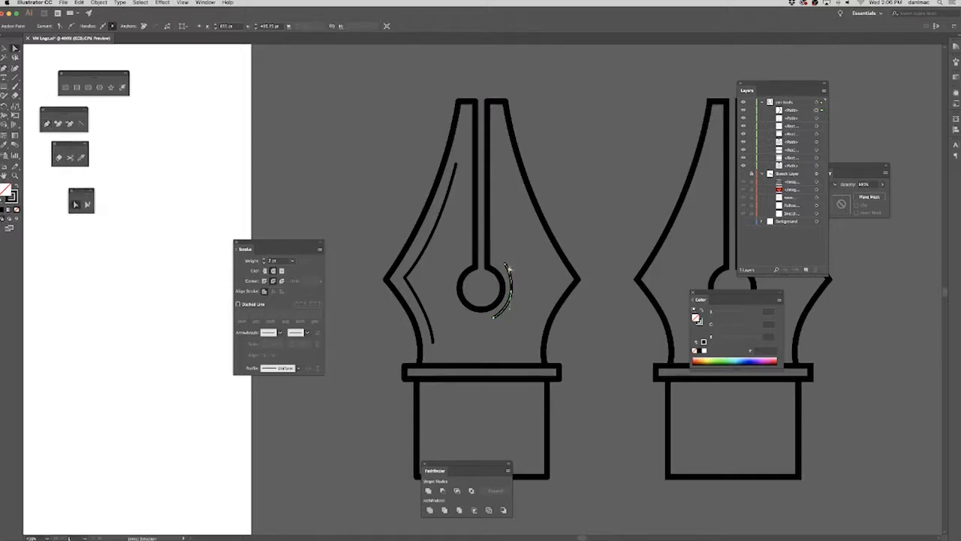
left_click_drag(504, 265, 515, 290)
left_click(490, 316)
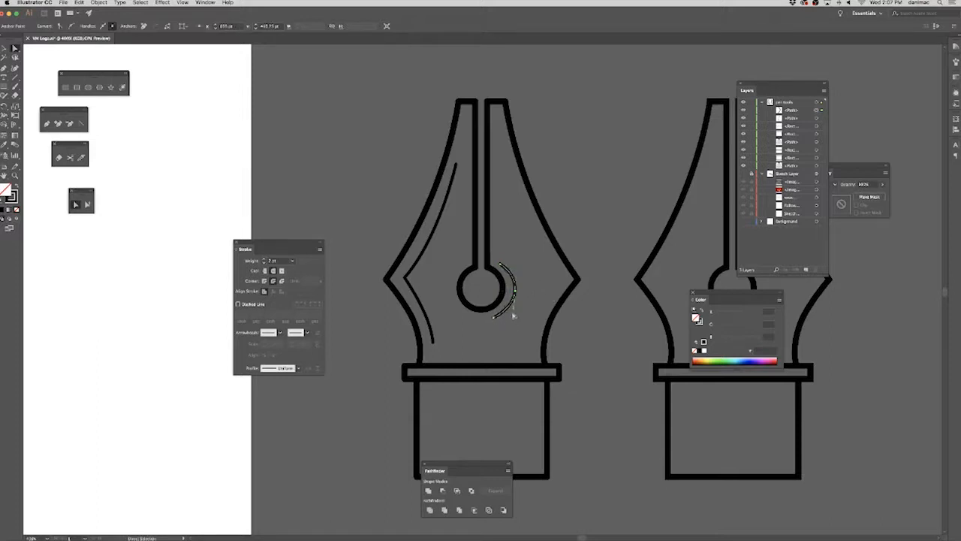
Smooth the hand-drawn arc by pulling new vertical handles from its middle anchor point, and deselect it.
key("shift+c")
left_click_drag(64, 110, 312, 175)
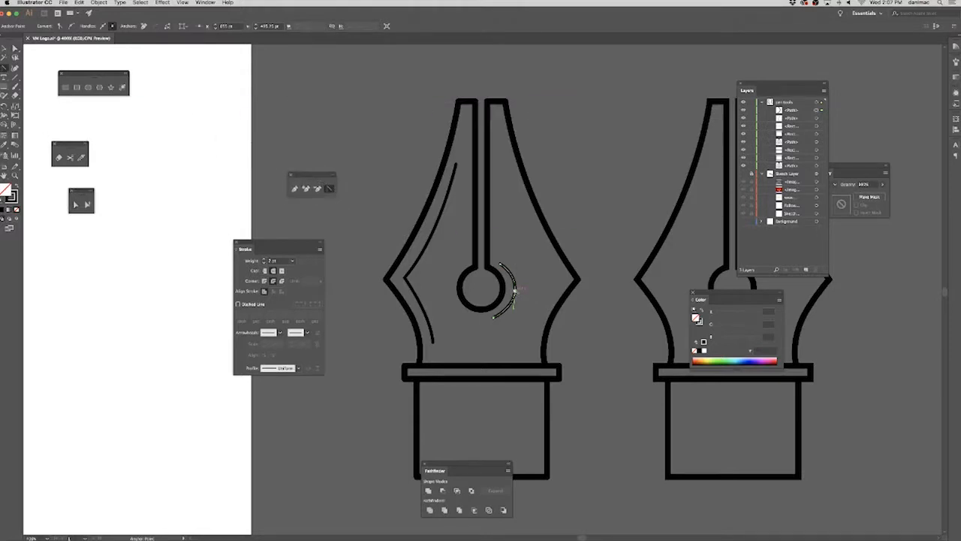
left_click(514, 292)
left_click_drag(515, 291, 515, 311)
left_click(75, 204)
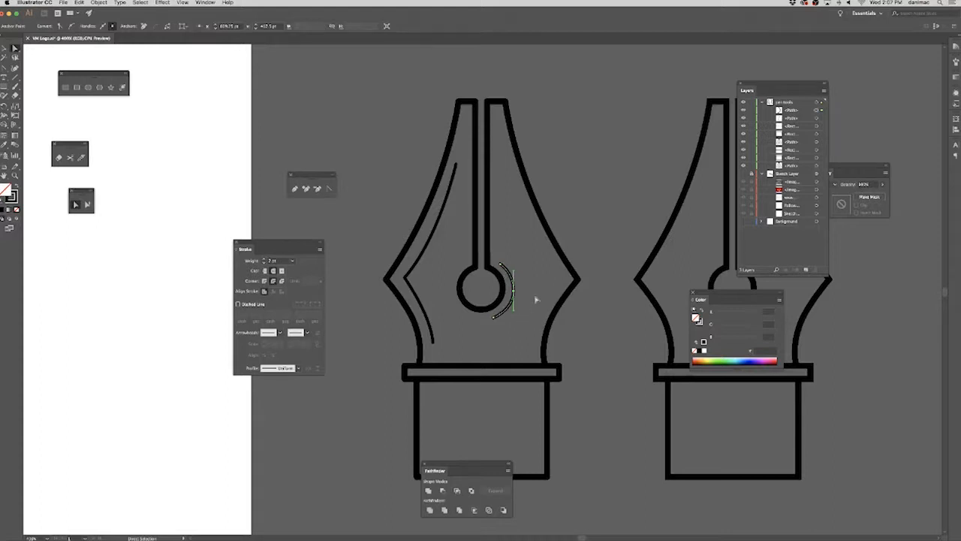
left_click(533, 320)
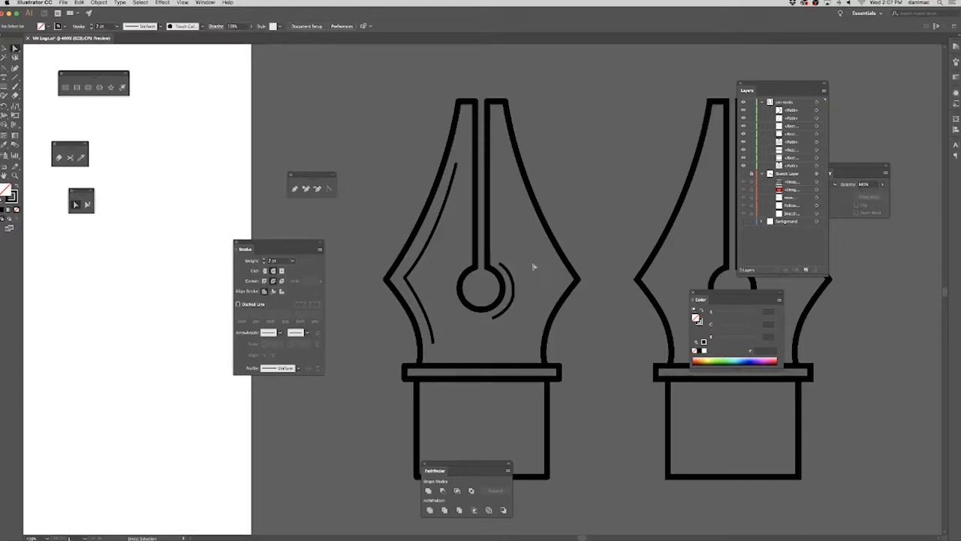
Reposition the hand-drawn arc's middle and lower points, and delete the arc.
left_click(509, 305)
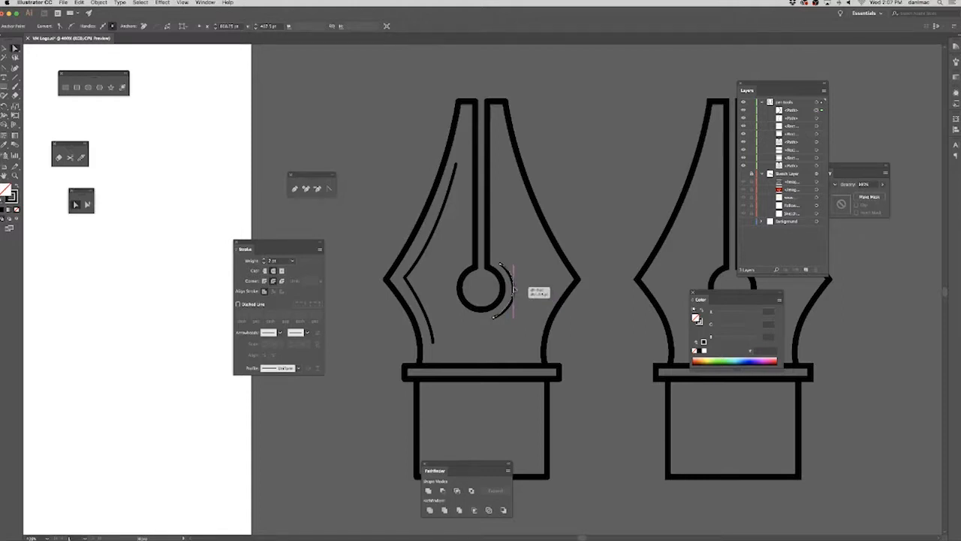
left_click(511, 294)
left_click(530, 286)
left_click(514, 289)
left_click_drag(493, 318, 498, 318)
left_click(537, 305)
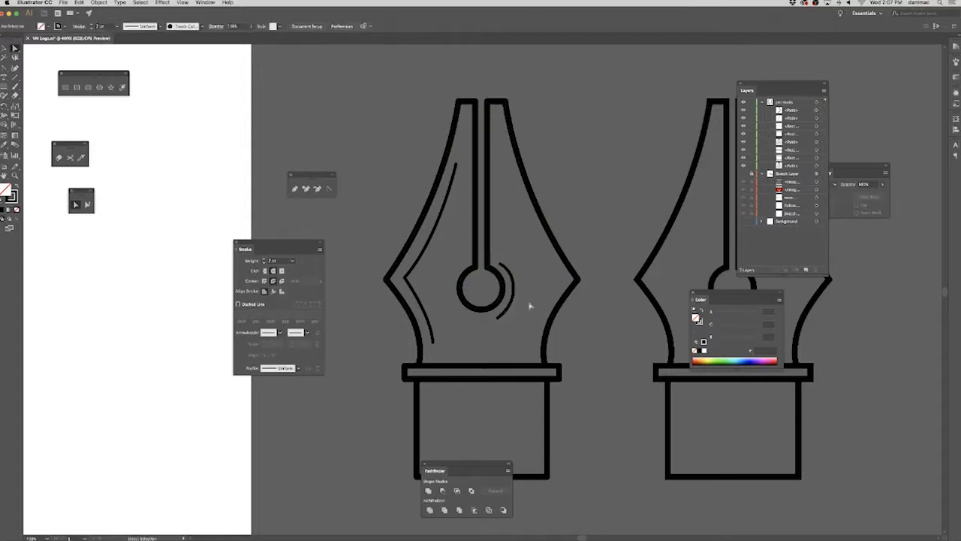
left_click(508, 307)
key("Delete")
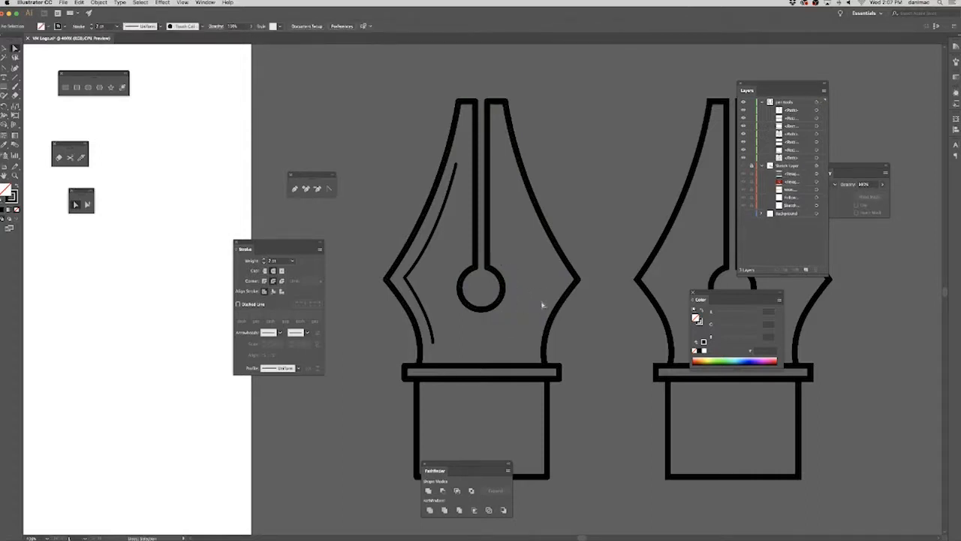
Draw a circle about 42 pt across around the nib's round hole and centre it on the hole.
scroll(537, 305, "up", 5)
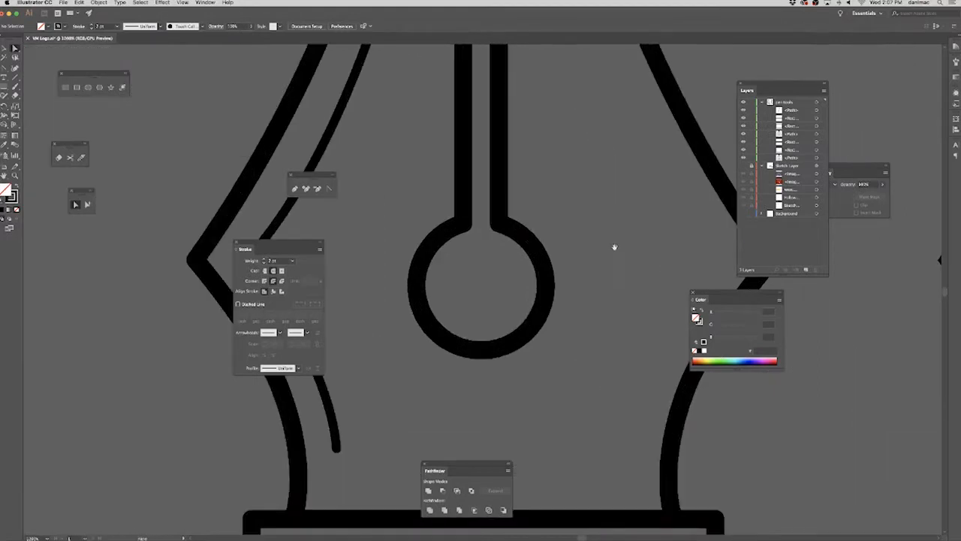
scroll(503, 253, "up", 2)
left_click(294, 189)
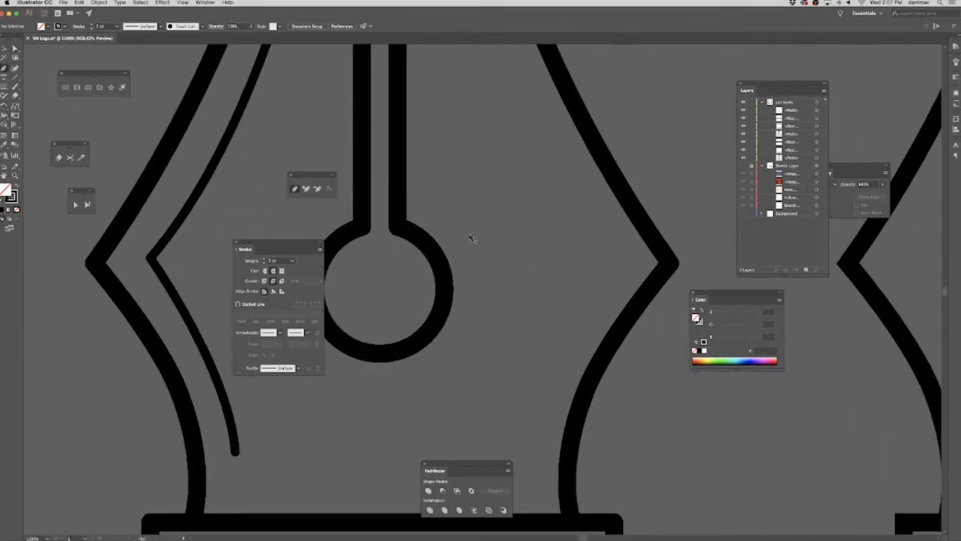
left_click(88, 87)
left_click_drag(245, 250, 110, 287)
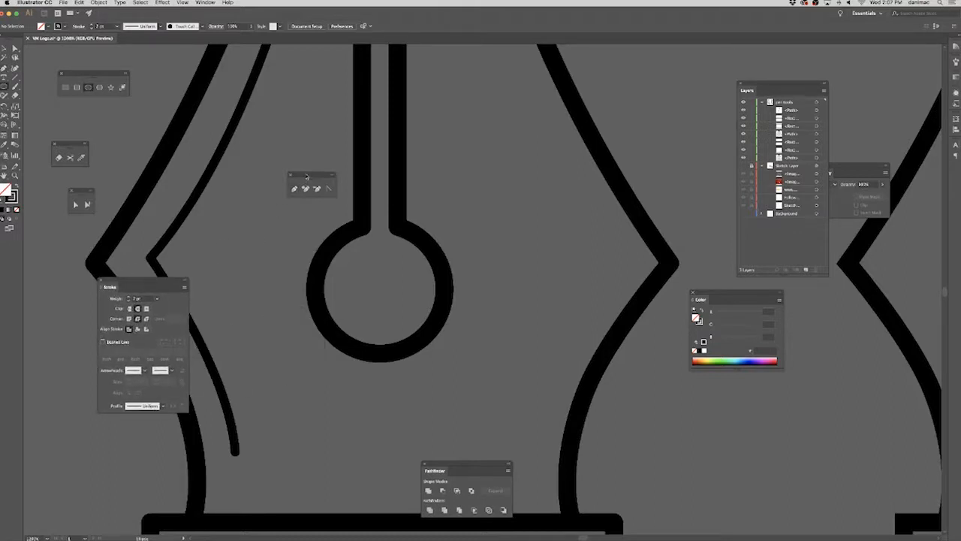
left_click_drag(312, 176, 122, 136)
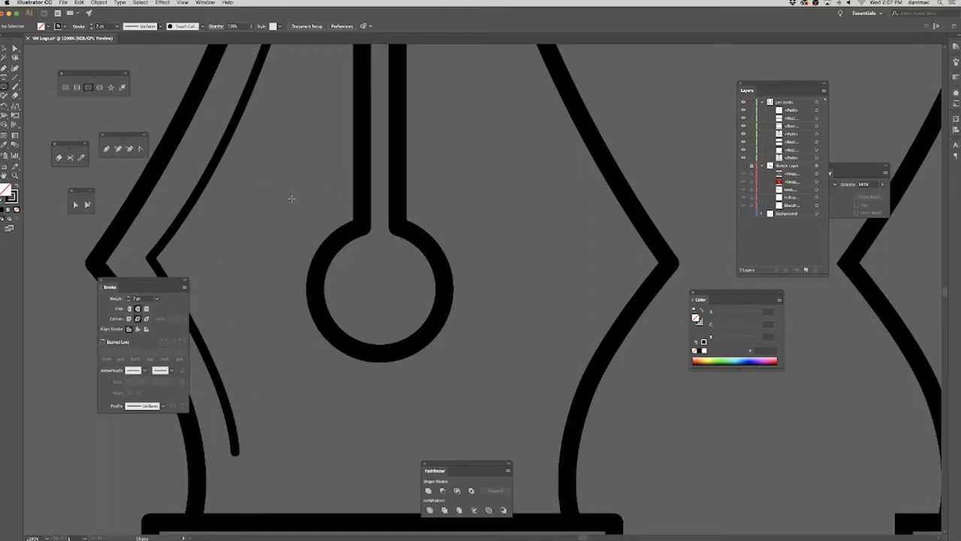
left_click_drag(290, 192, 478, 379)
key("v")
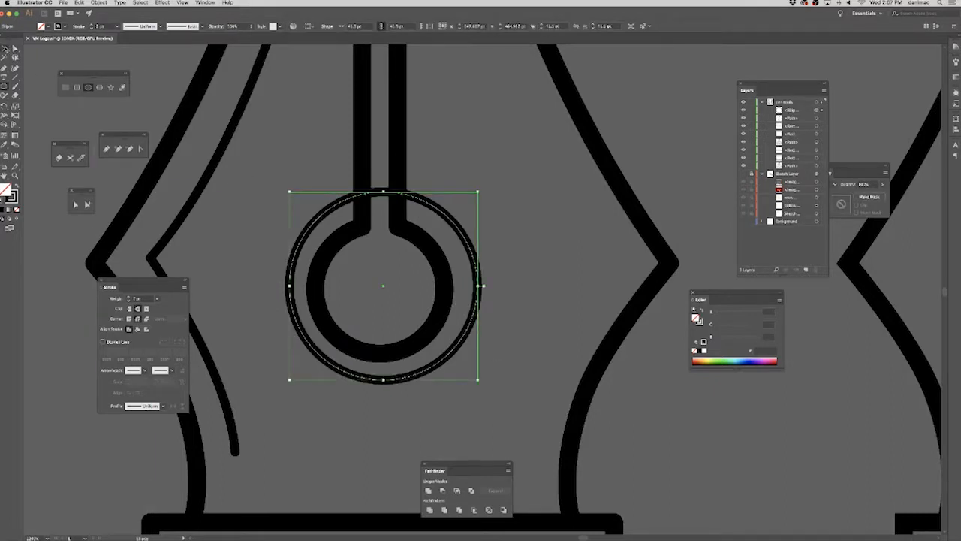
key("Left")
key("Right")
key("Down")
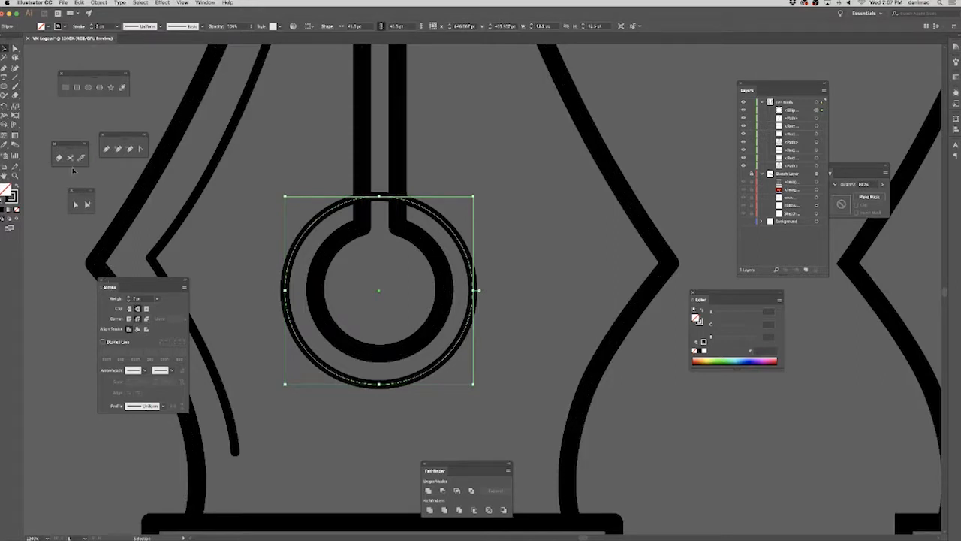
Cut the circle with the Scissors tool at its upper right and lower right, and delete all but the right-hand arc.
left_click_drag(68, 151, 261, 148)
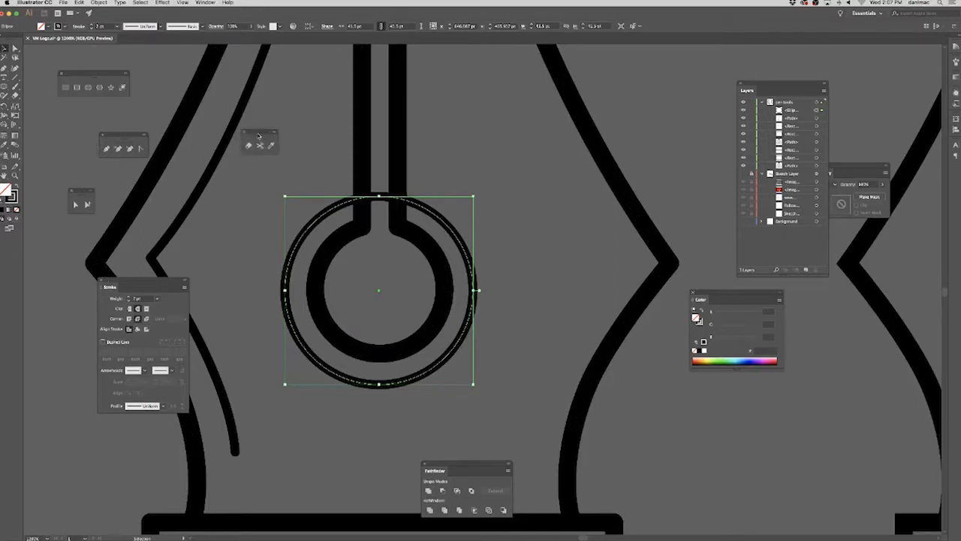
left_click(260, 147)
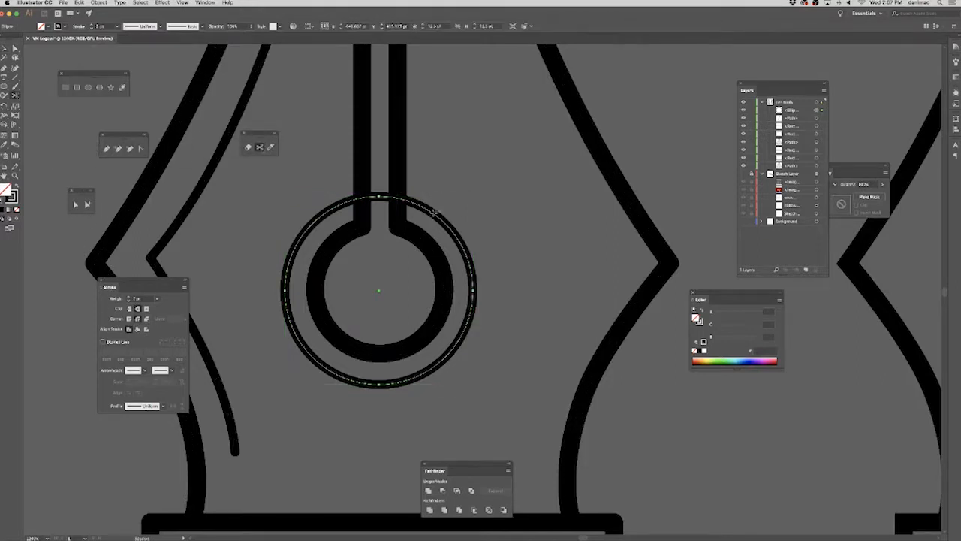
left_click(438, 216)
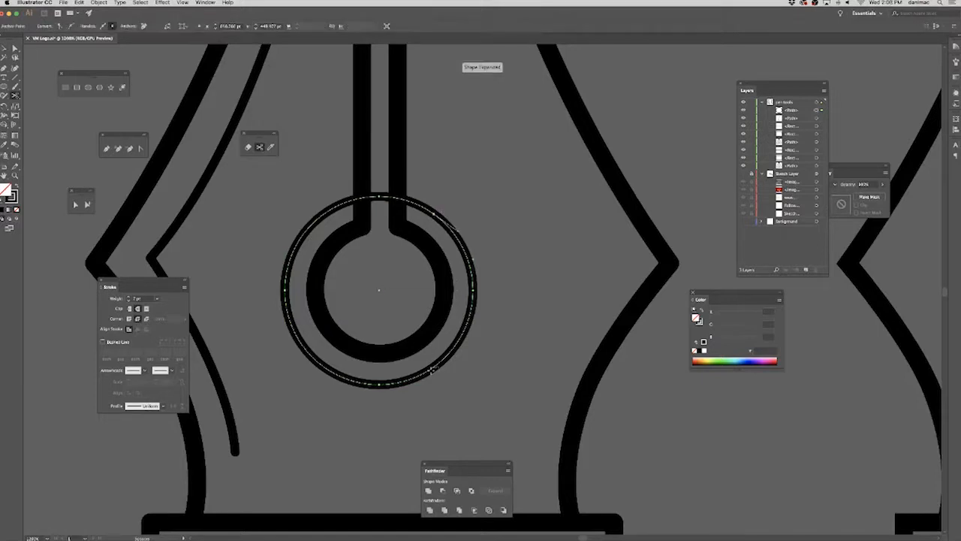
left_click(432, 370)
left_click(15, 47)
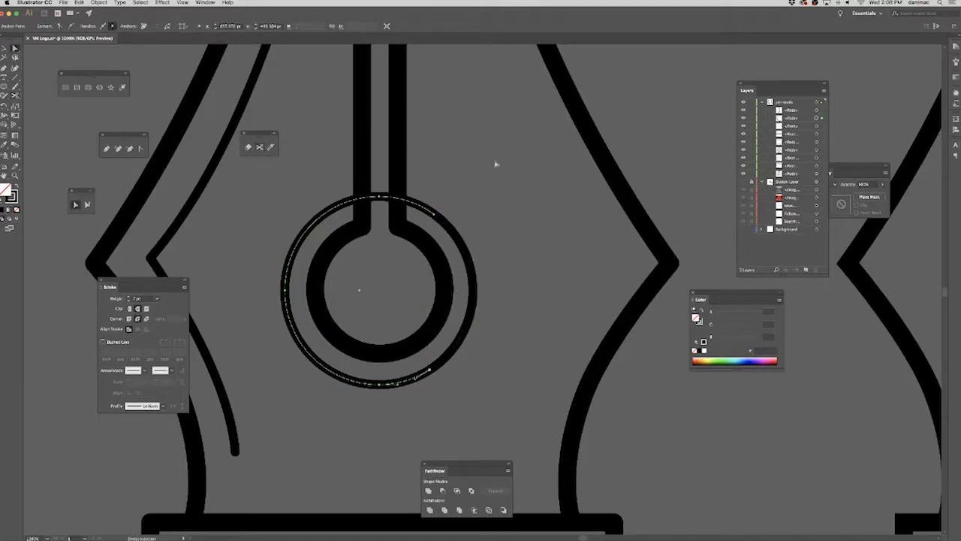
key("Delete")
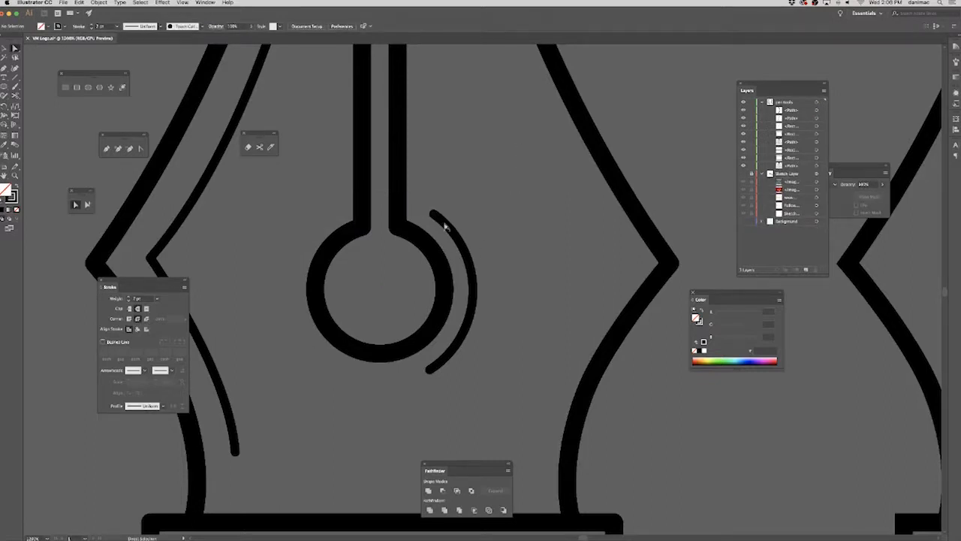
Draw a narrow upright rectangle in the left half of the pen's base block, spanning from the collar to its lower edge.
key("super+minus")
key("super+minus")
key("super+minus")
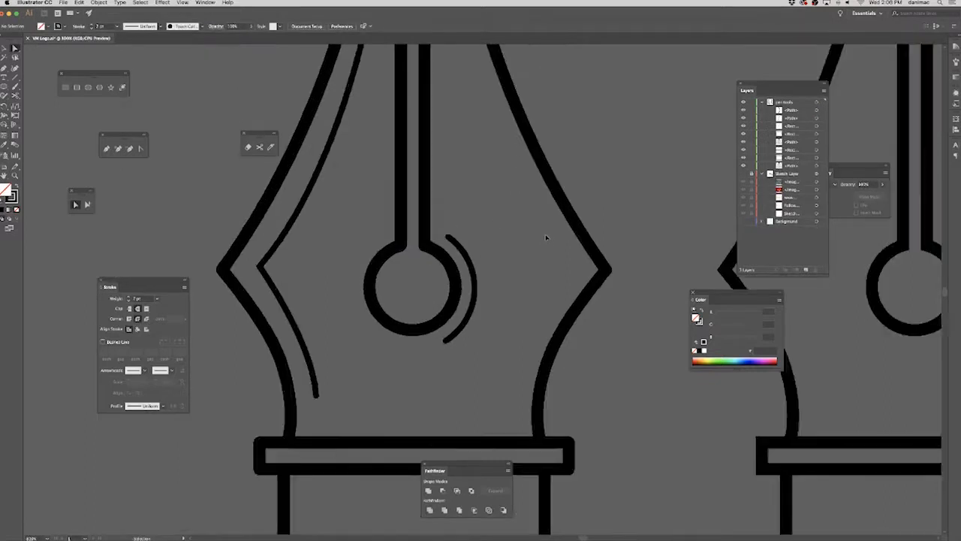
scroll(575, 190, "down", 3)
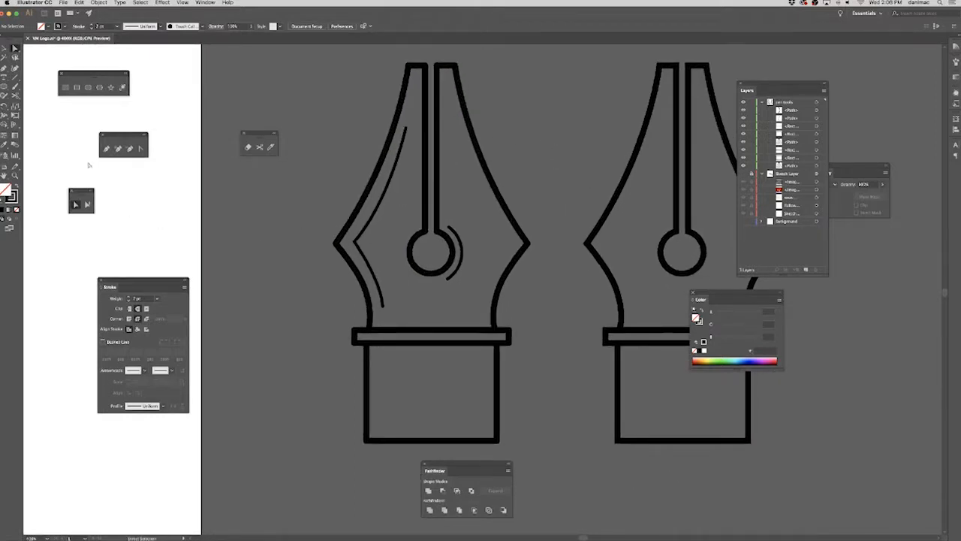
key("super+plus")
key("super+plus")
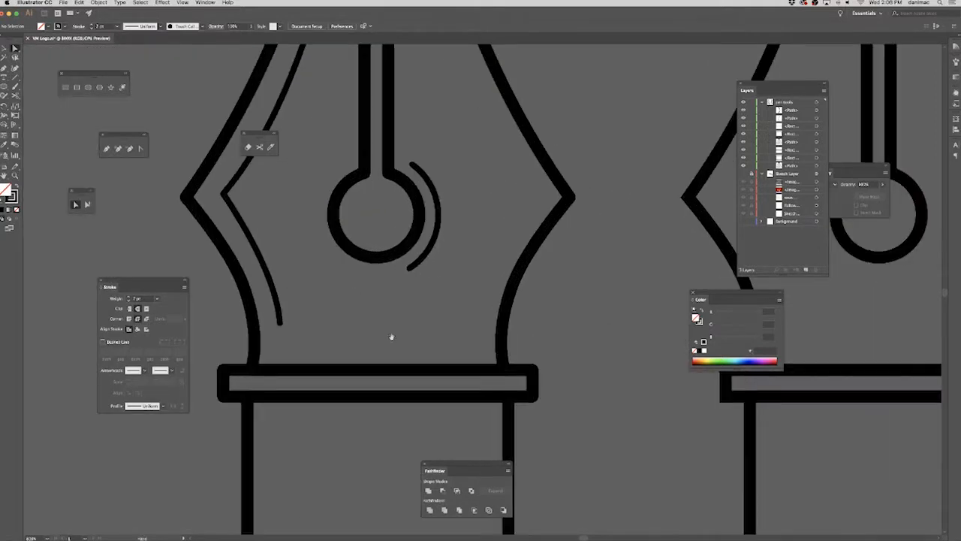
scroll(391, 338, "down", 5)
left_click(65, 87)
left_click_drag(314, 274, 371, 467)
left_click(15, 48)
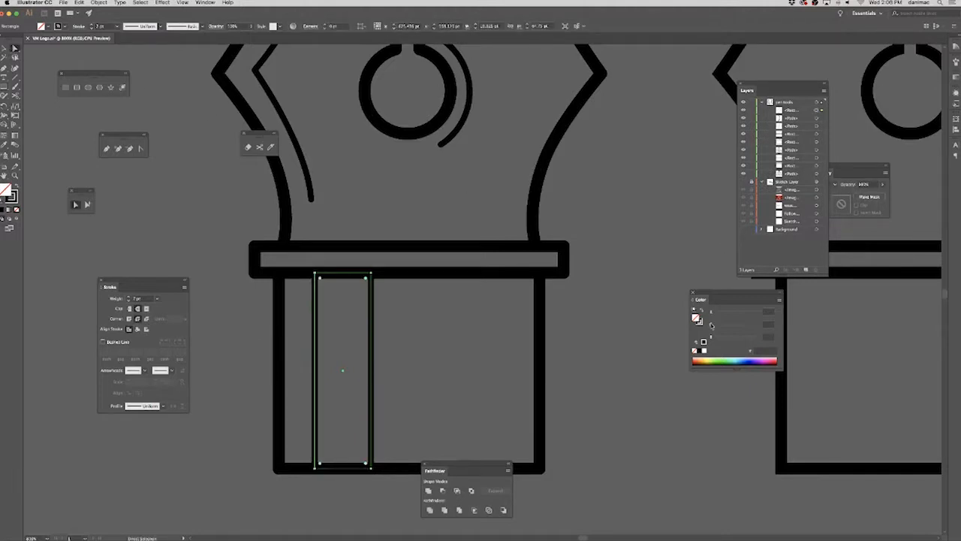
Fill the narrow upright rectangle in the pen's base with white and remove its stroke.
left_click(703, 351)
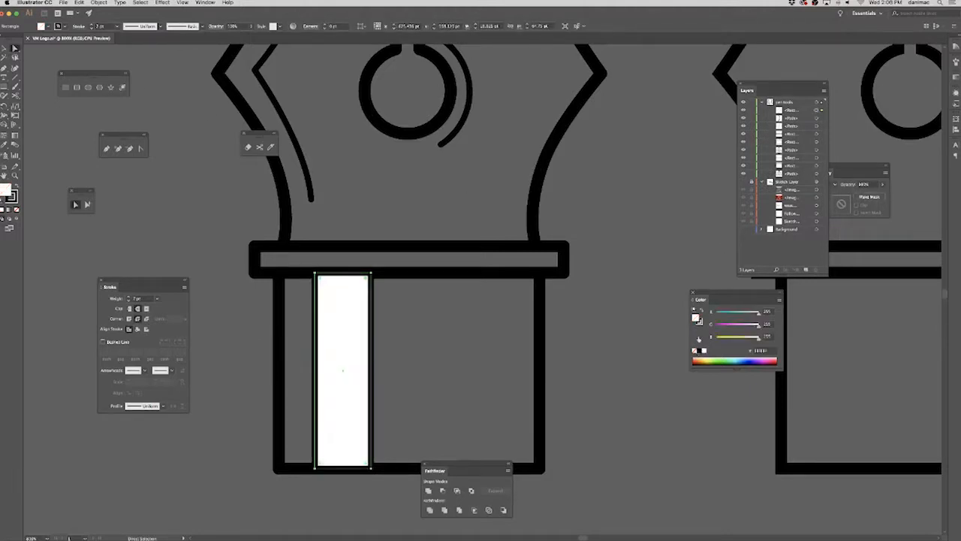
left_click(699, 321)
left_click(695, 350)
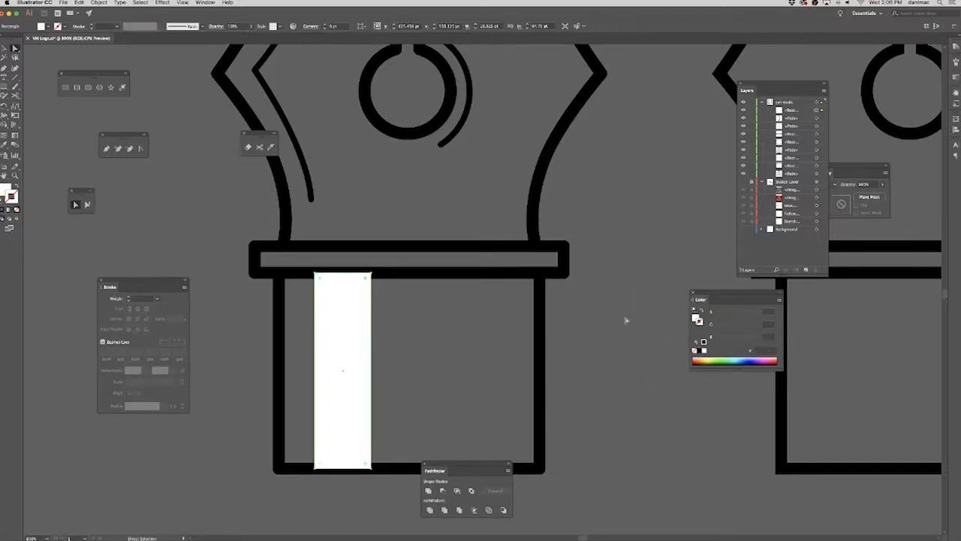
Duplicate the pen's base block rectangle and fill the lower copy with black.
left_click(541, 346)
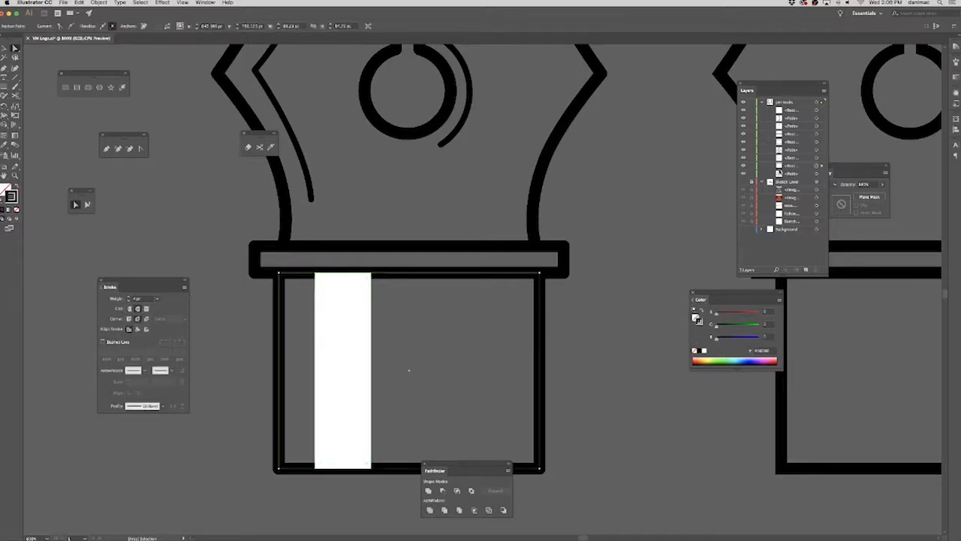
left_click(804, 165)
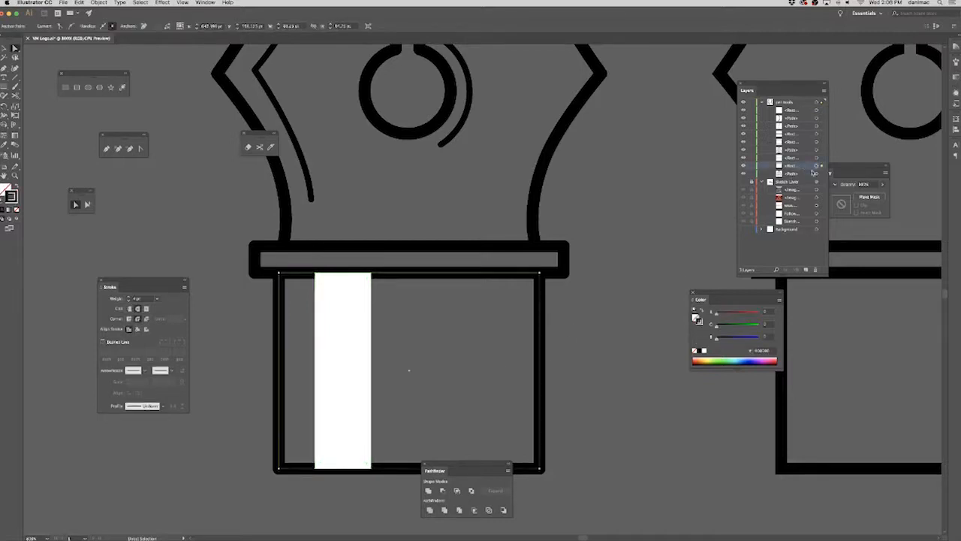
left_click(824, 90)
left_click(864, 105)
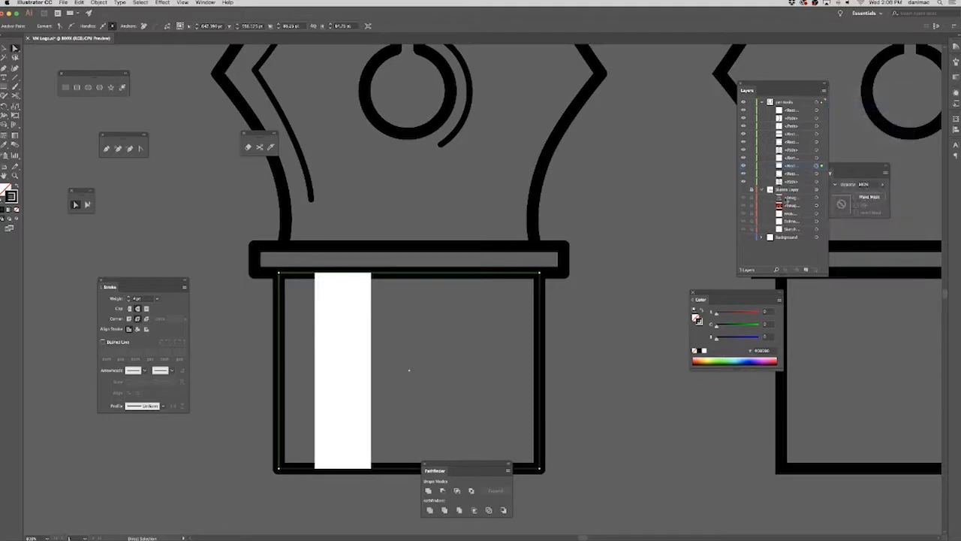
left_click(816, 166)
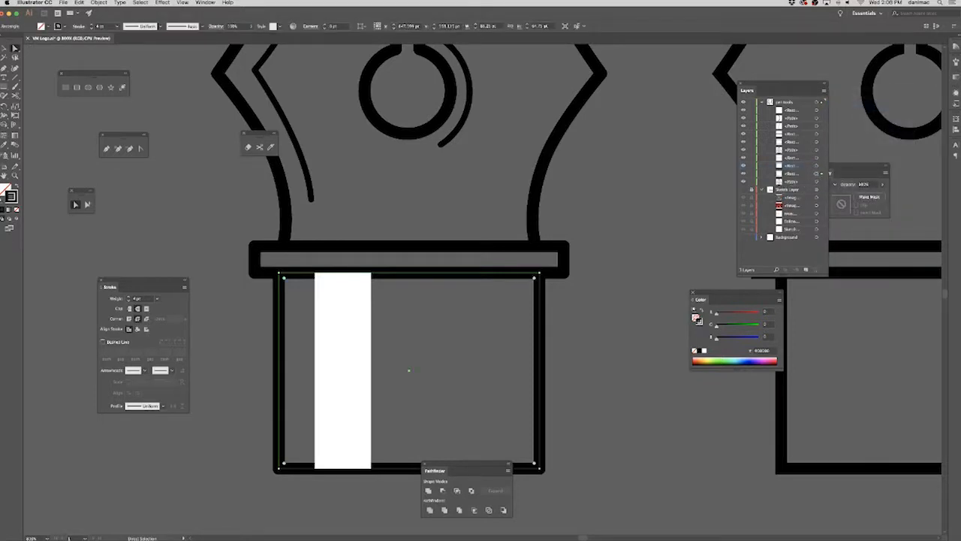
left_click(699, 351)
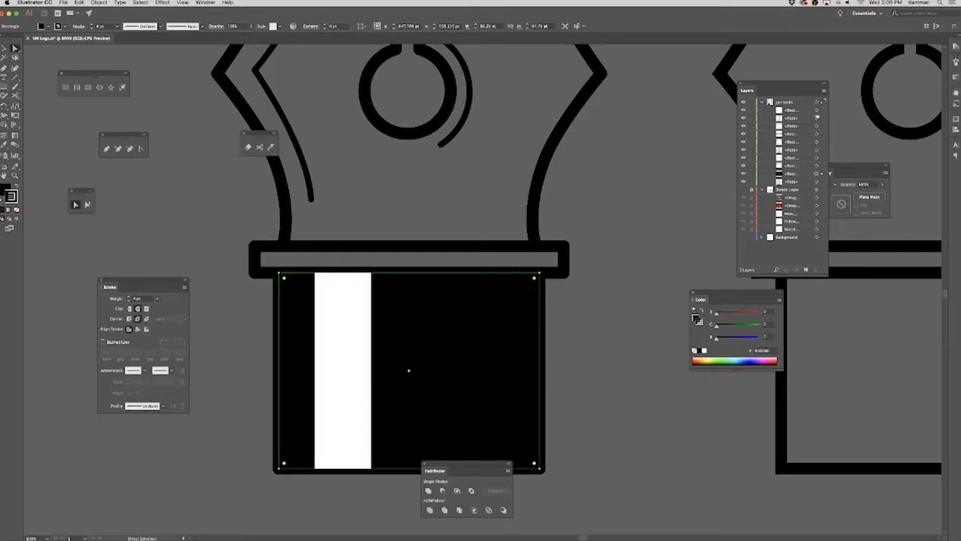
Move the white stripe in the stacking order to between the base block's outline and its black-filled copy.
left_click_drag(802, 110, 803, 173)
left_click(663, 193)
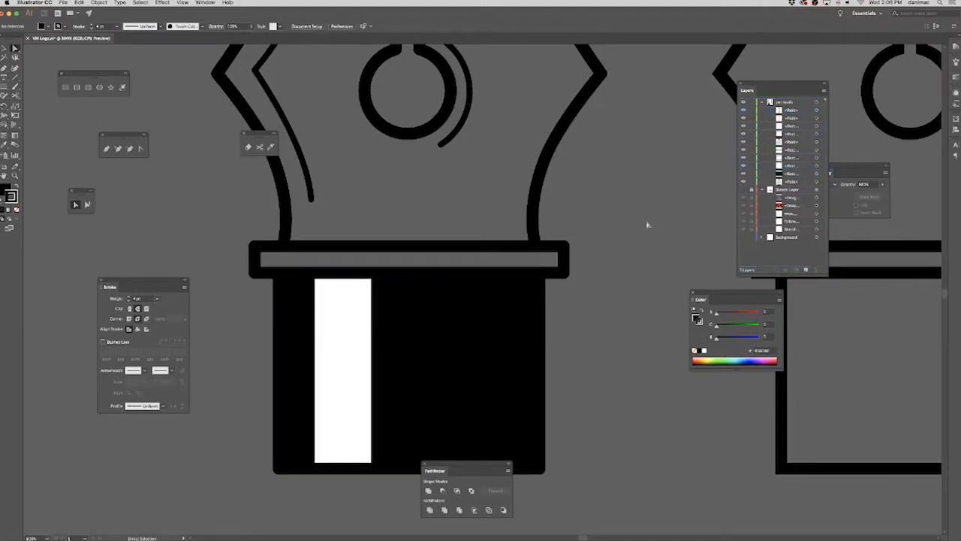
scroll(635, 221, "down", 5)
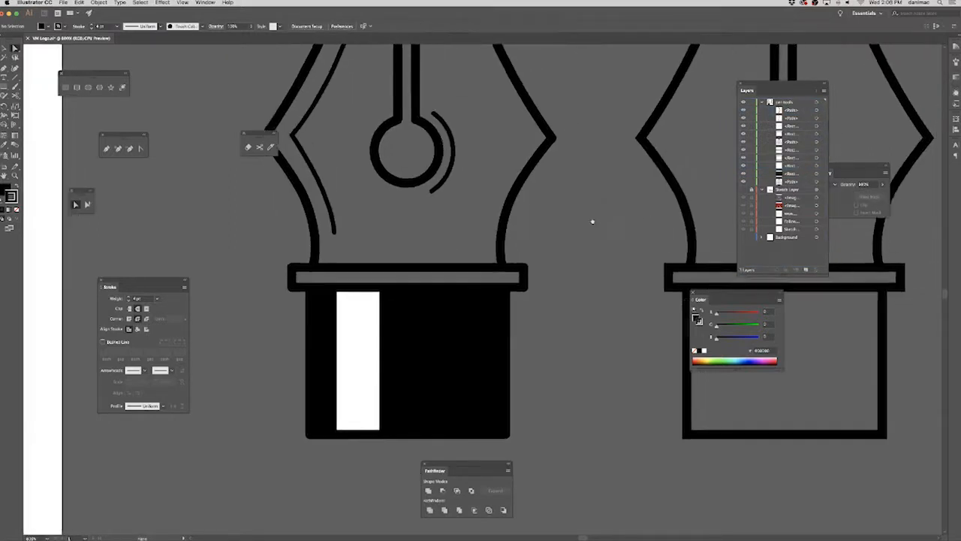
left_click_drag(610, 309, 606, 306)
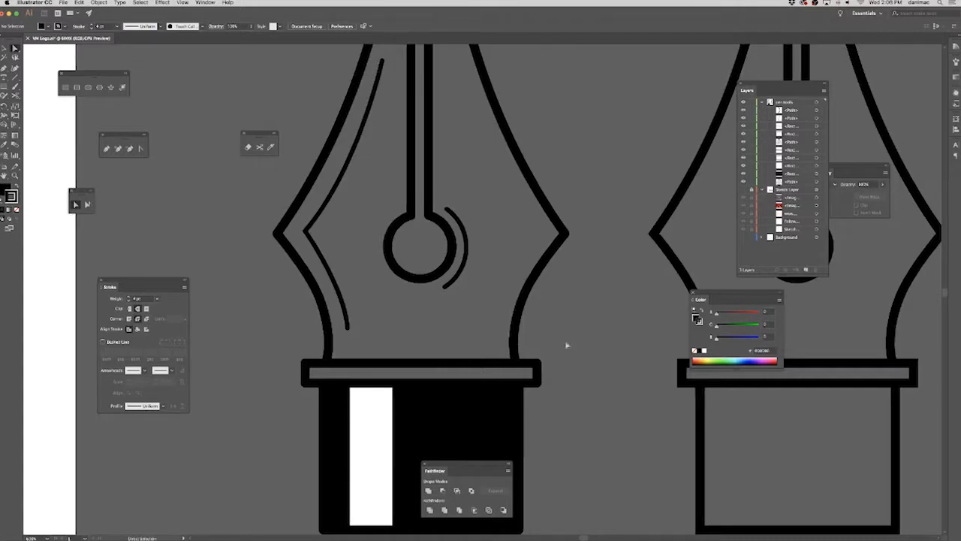
Move the collar directly above the nib outline in the layer order and duplicate both shapes.
left_click(495, 366)
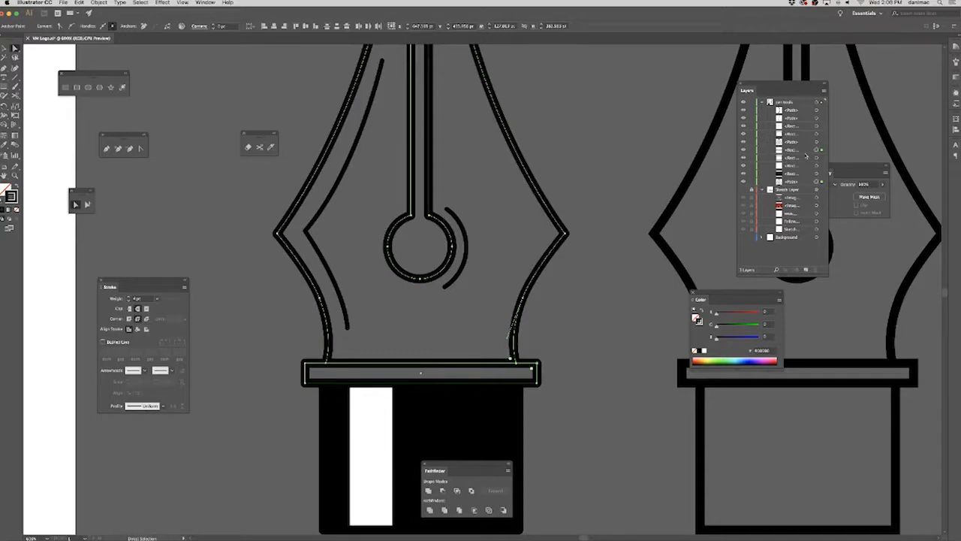
left_click(807, 152)
left_click_drag(803, 152, 802, 180)
left_click(803, 184)
left_click(801, 175, "shift")
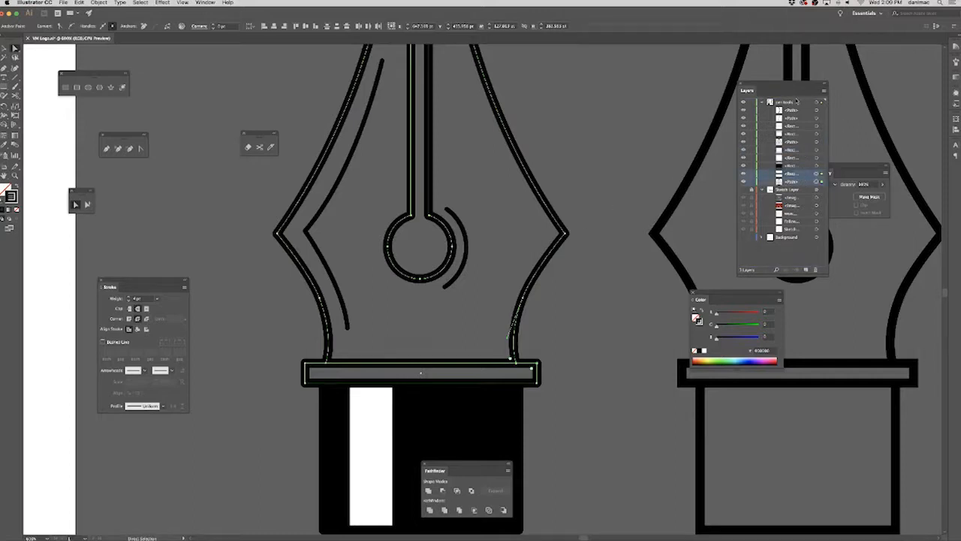
left_click(824, 91)
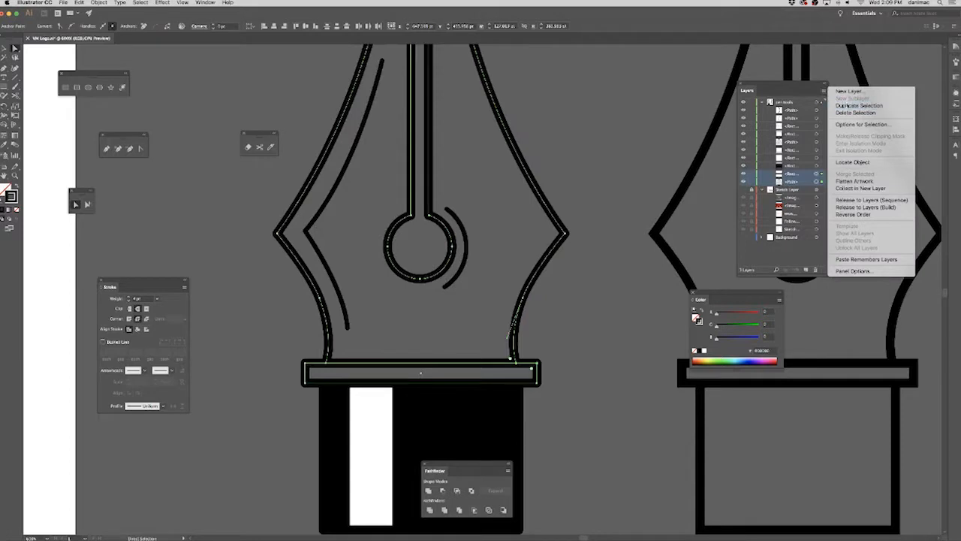
left_click(847, 106)
Fill the lower copies of the collar and nib with white.
left_click(801, 175)
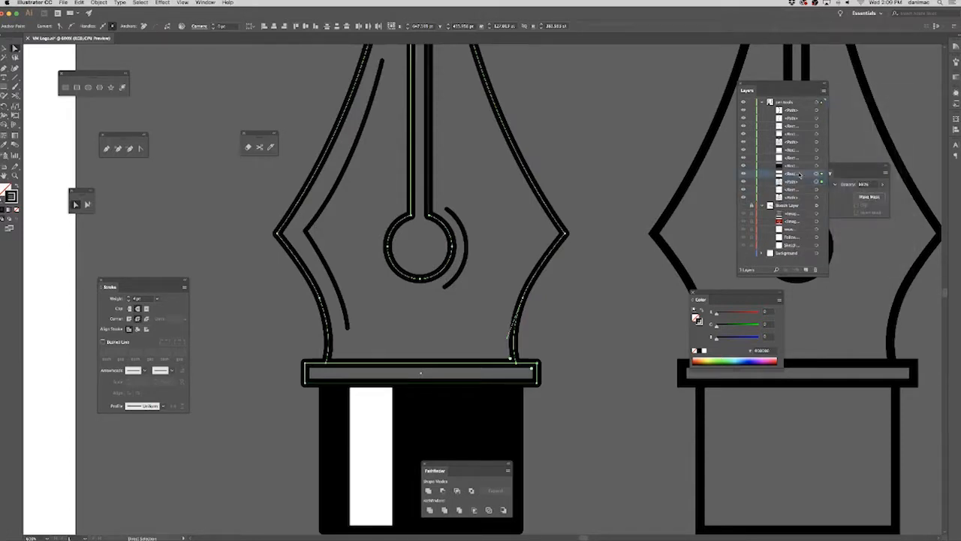
left_click(809, 190)
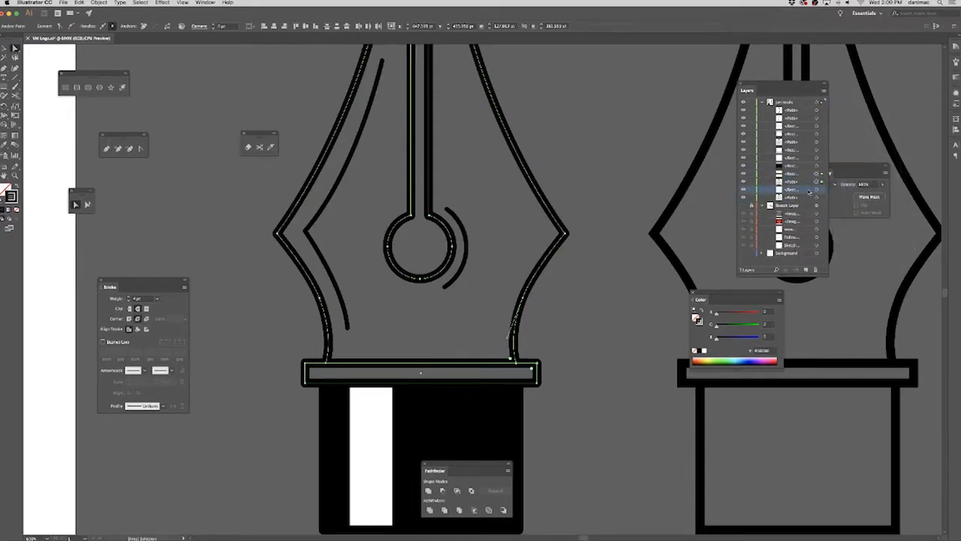
left_click(816, 191)
left_click(817, 198, "shift")
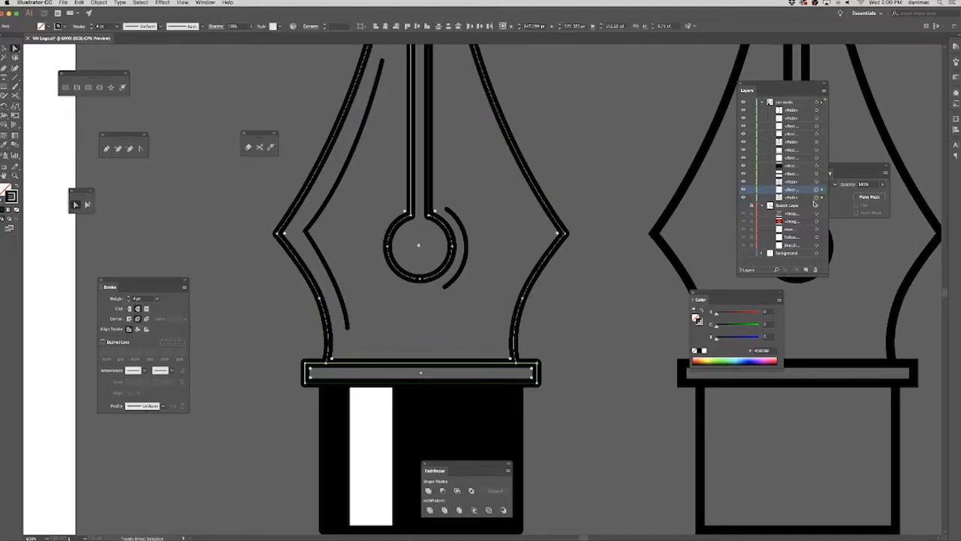
left_click(805, 198)
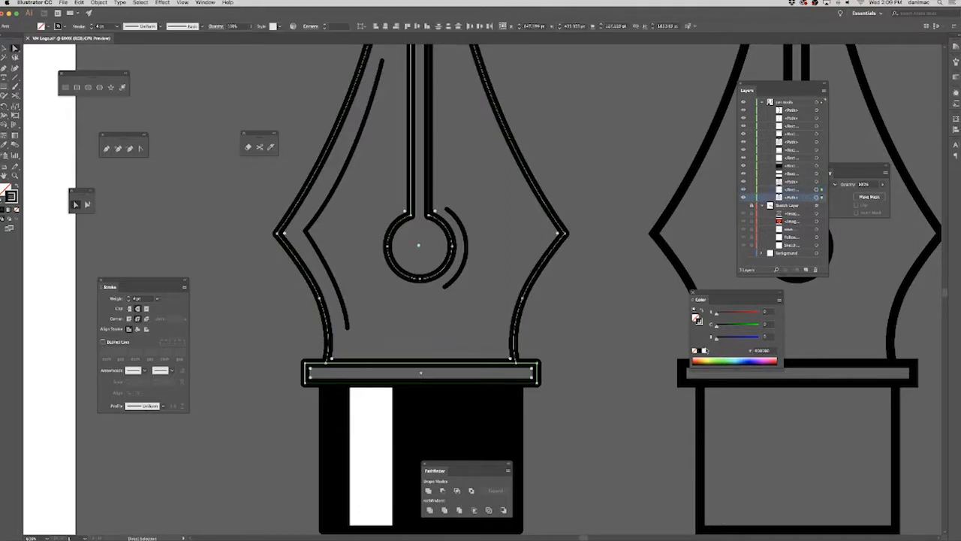
left_click(704, 350)
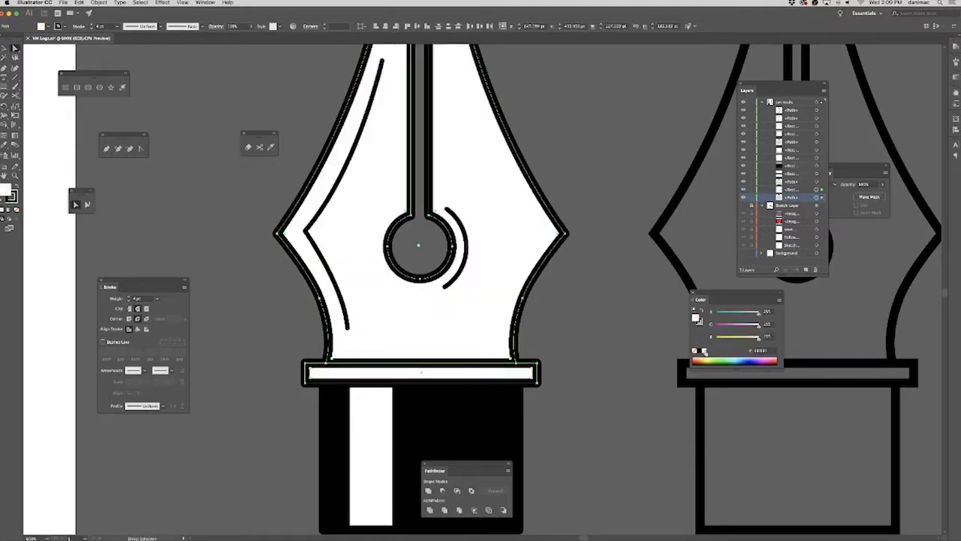
left_click(609, 355)
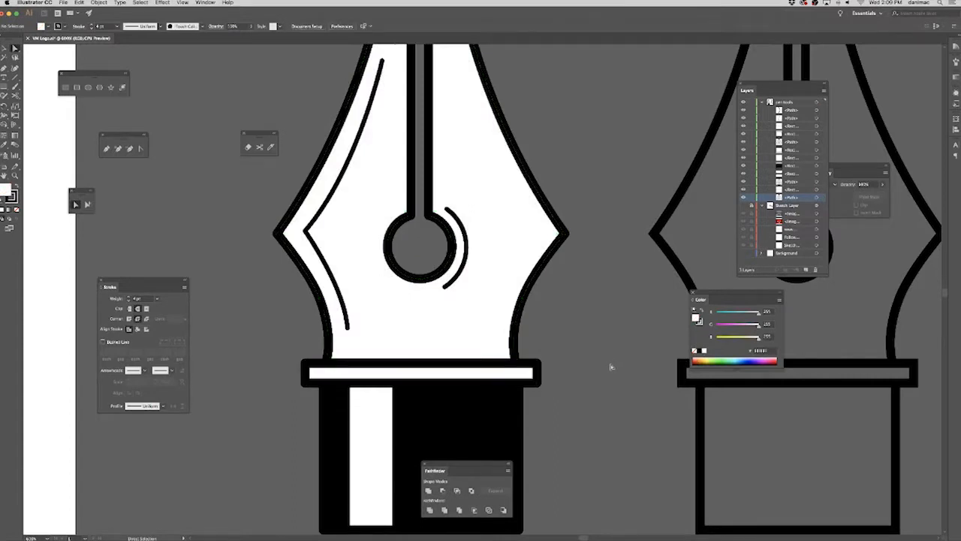
Hide the white-filled copies of the nib and collar.
key("super+minus")
key("super+minus")
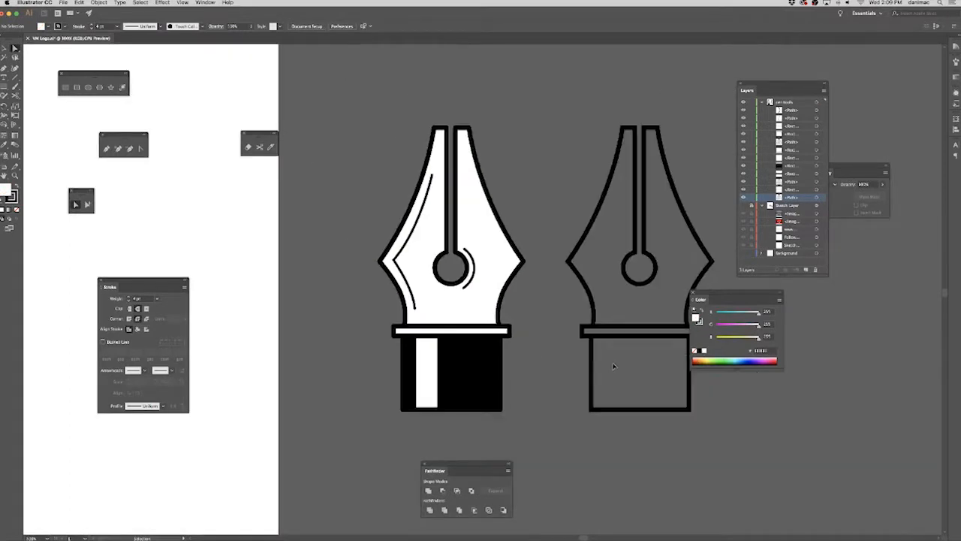
left_click_drag(545, 370, 580, 359)
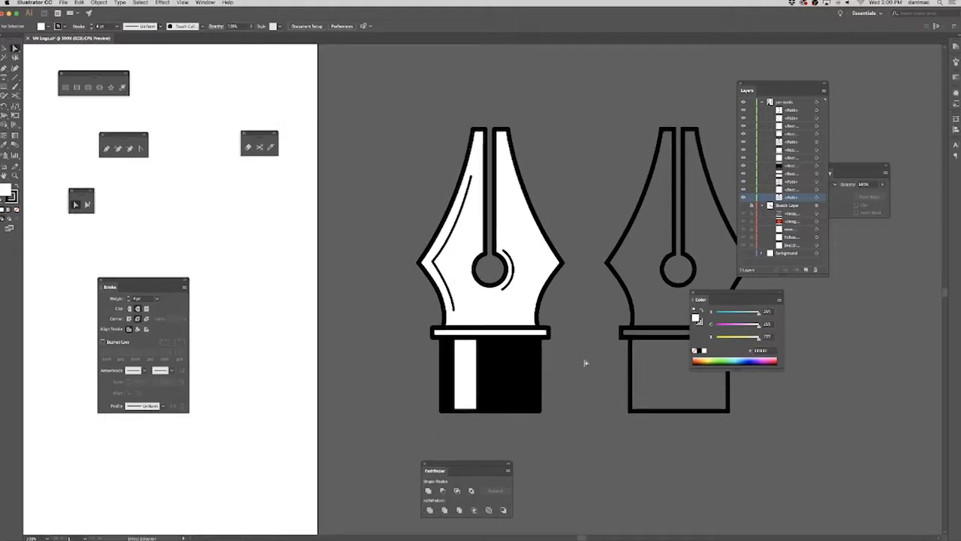
left_click_drag(568, 365, 634, 385)
left_click_drag(485, 380, 365, 343)
left_click_drag(541, 358, 539, 368)
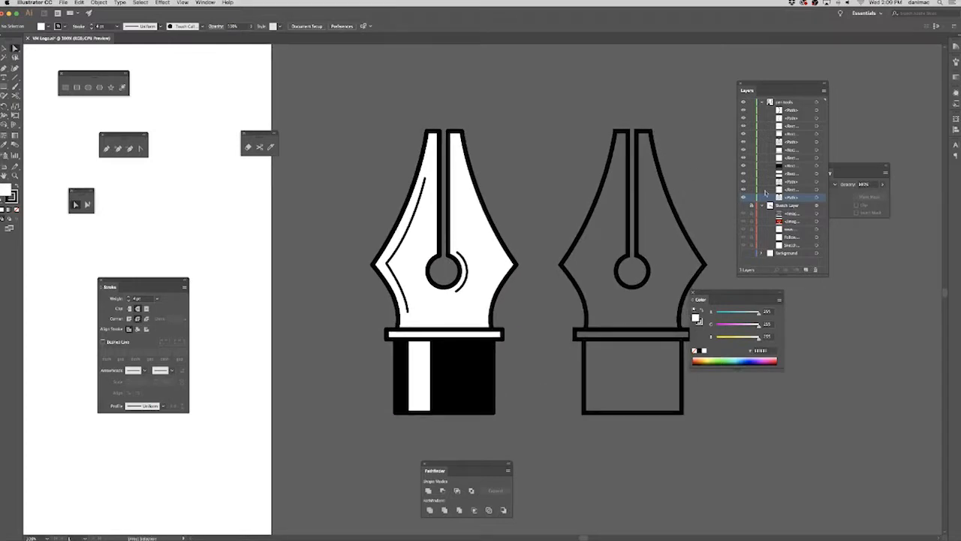
left_click(424, 357)
left_click_drag(525, 312, 490, 334)
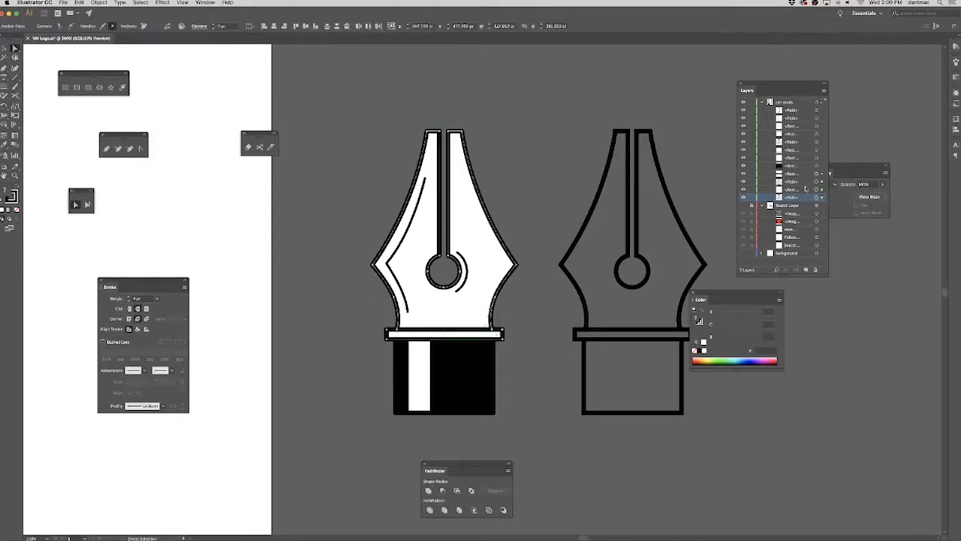
key("slash")
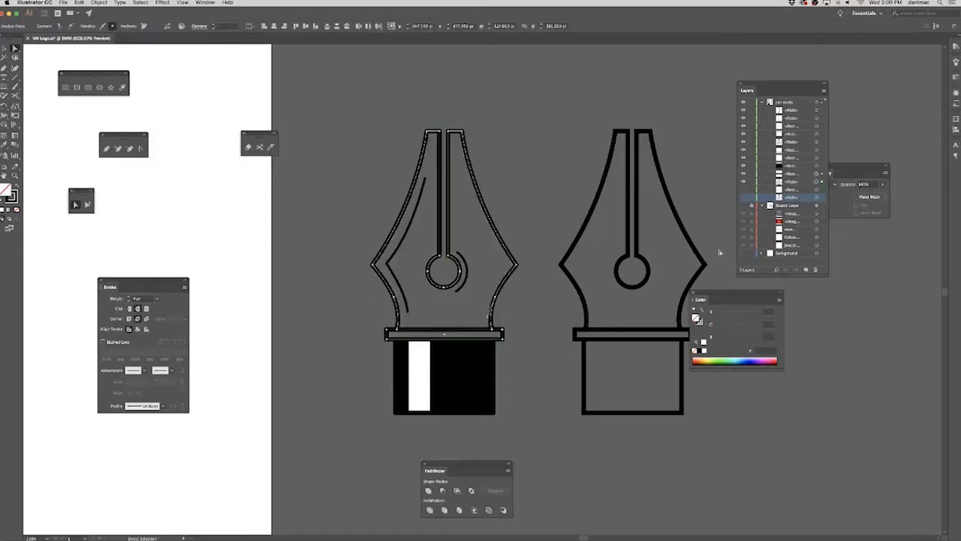
left_click(561, 332)
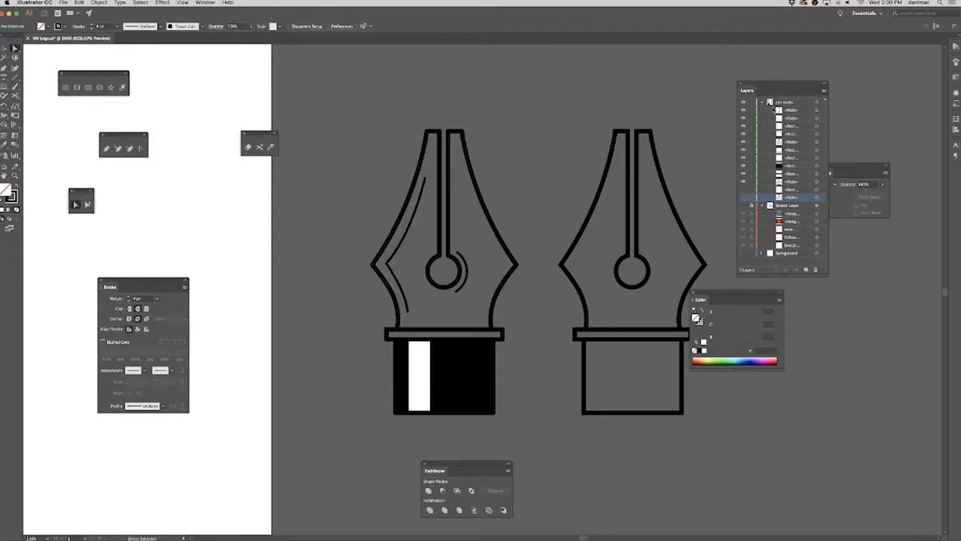
Try to subtract the white stripe from the black base block using Minus Front.
left_click(816, 159)
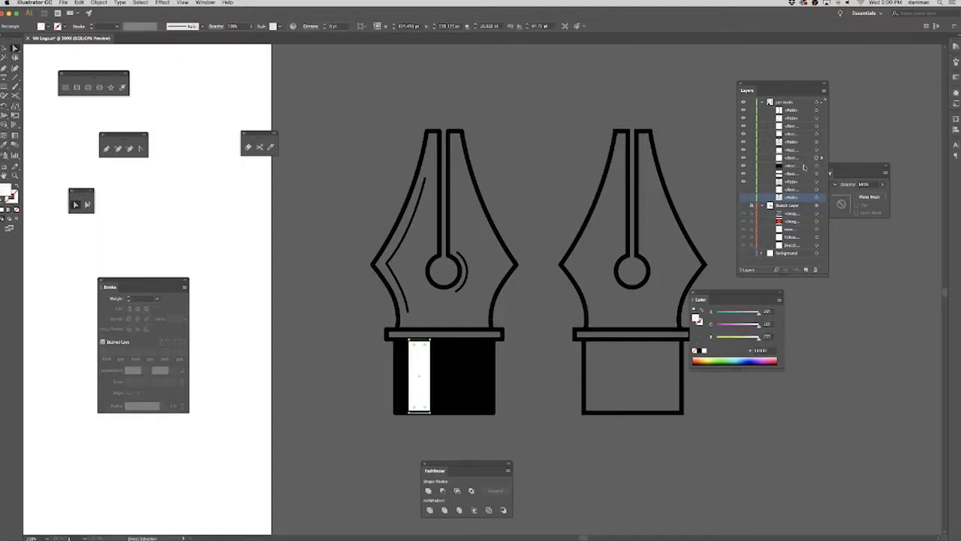
left_click(476, 392)
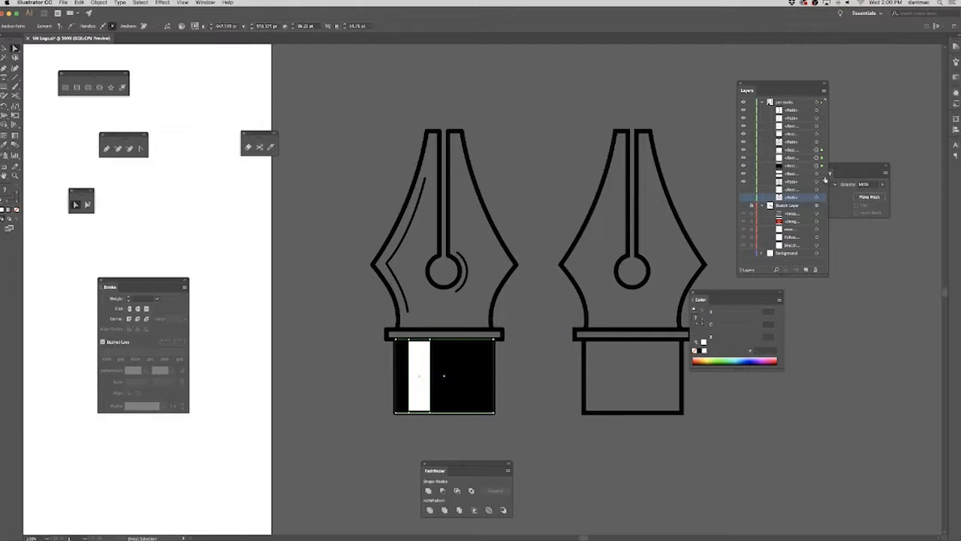
left_click(856, 169)
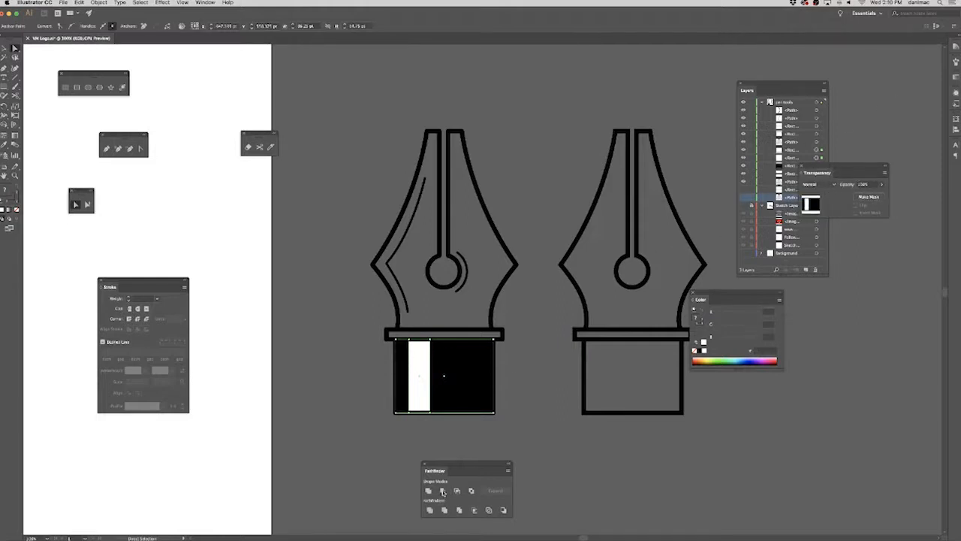
left_click(443, 490)
left_click(548, 287)
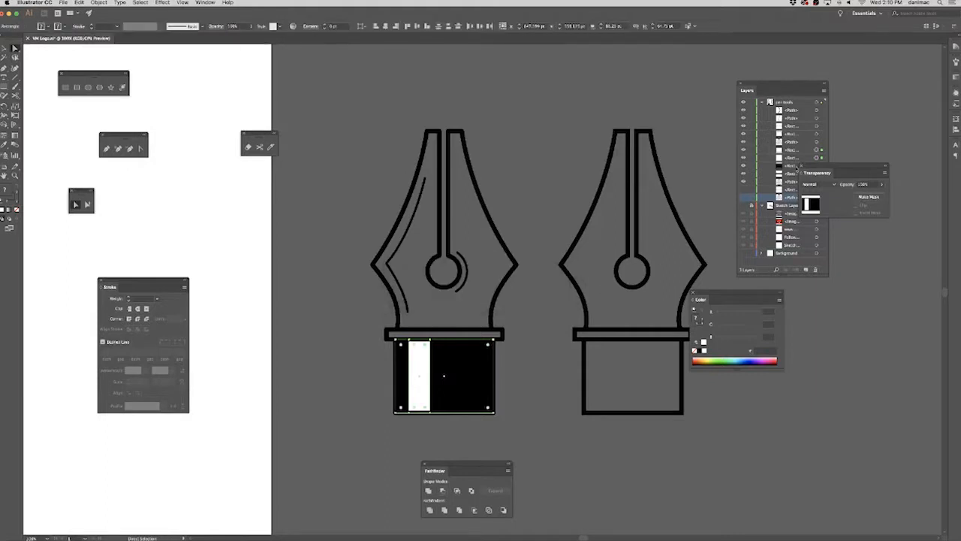
With the base outline temporarily hidden, subtract the white stripe from the black base block using Minus Front.
left_click(537, 369)
left_click_drag(407, 425, 492, 378)
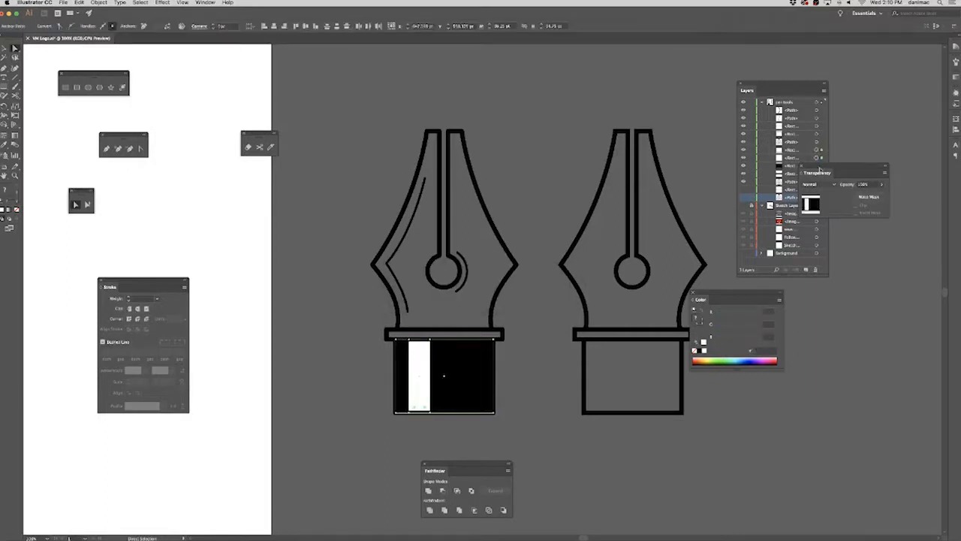
left_click_drag(788, 86, 769, 69)
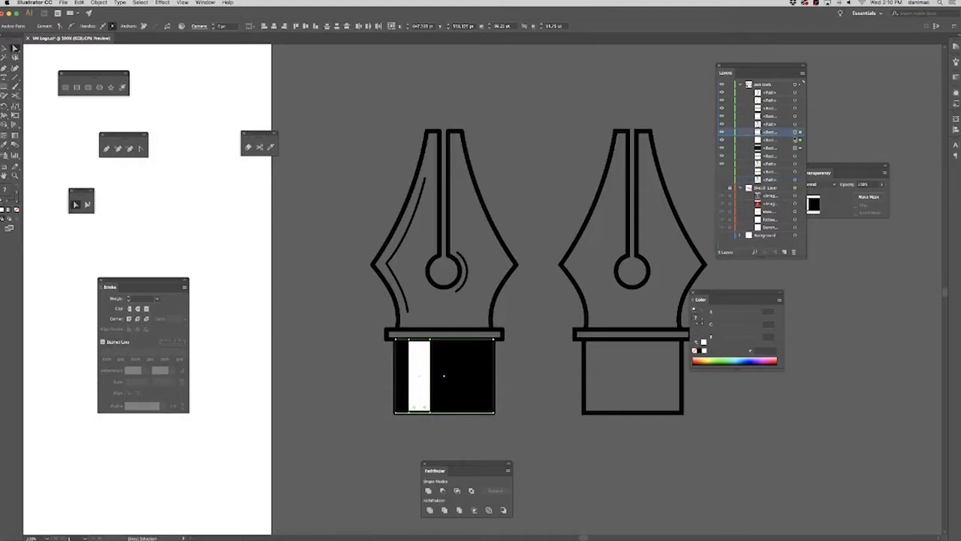
left_click(722, 134)
left_click(443, 490)
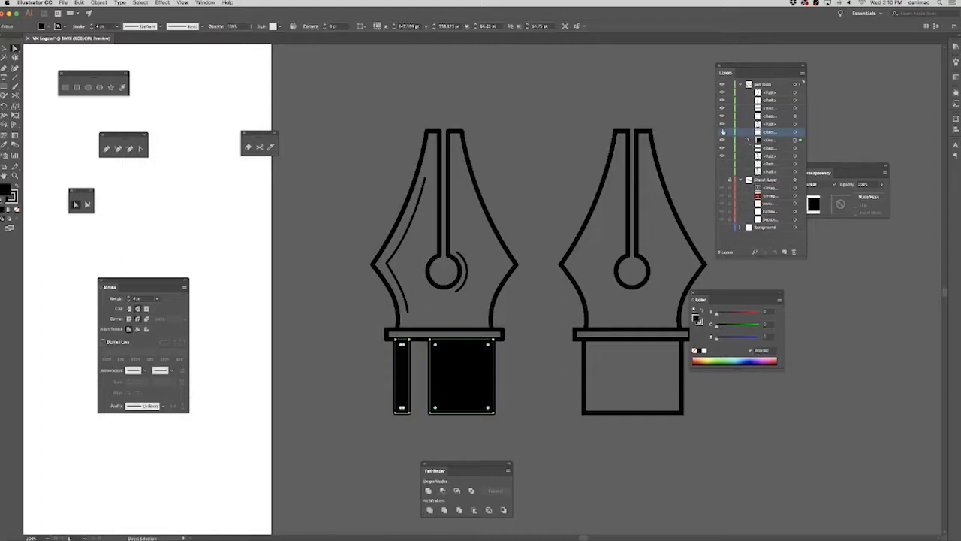
left_click(540, 403)
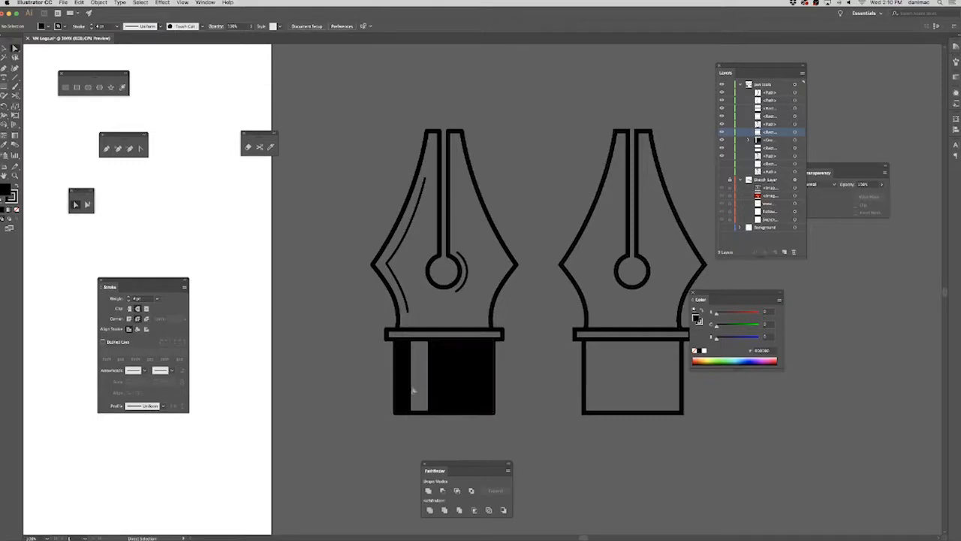
Select the two remaining black pieces of the base block and remove their stroke.
left_click(439, 392)
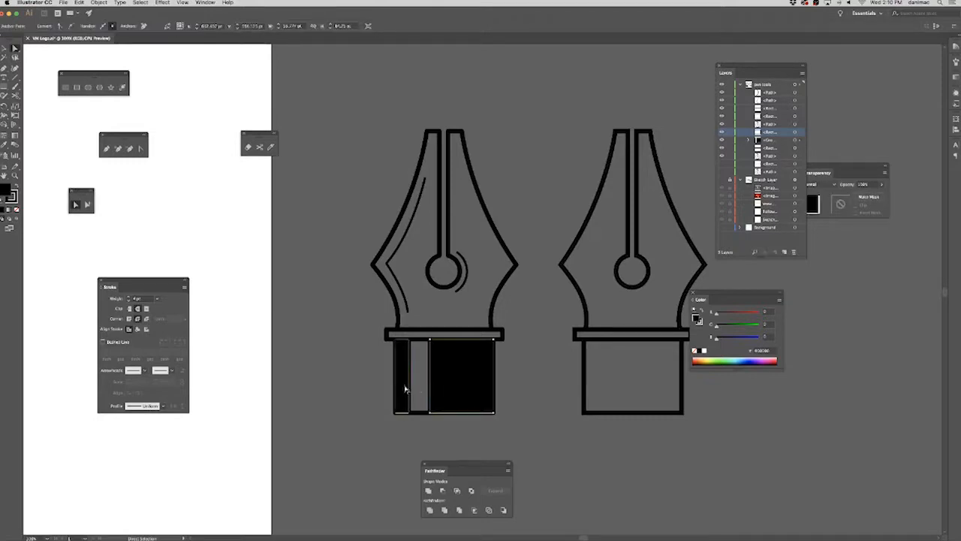
left_click(405, 389)
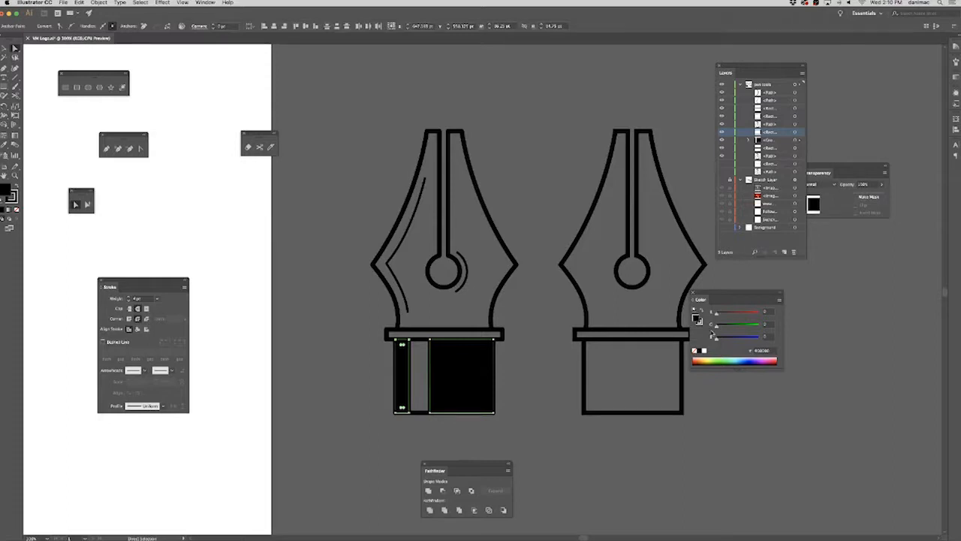
left_click(694, 350)
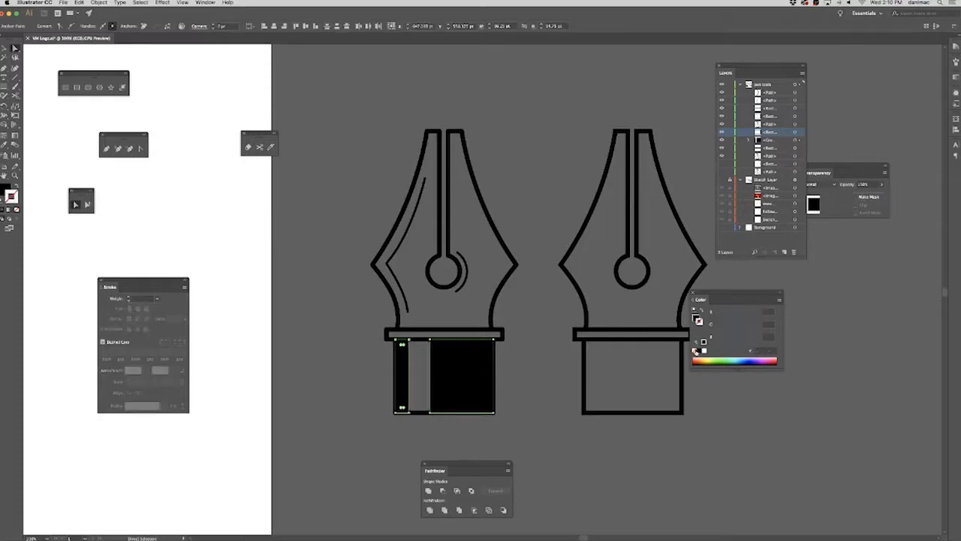
Make the Sketch Layer visible and collapse its contents in the layer list.
left_click(697, 443)
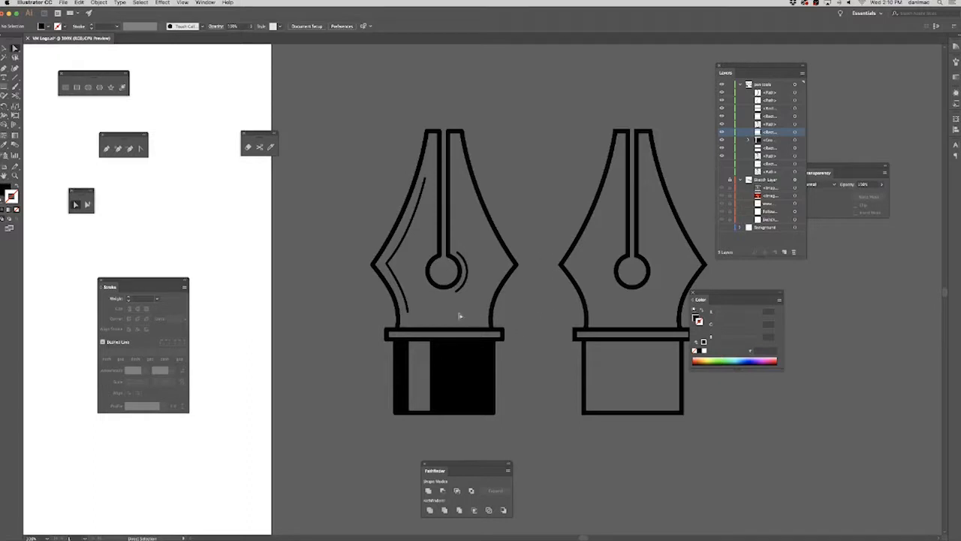
left_click(722, 181)
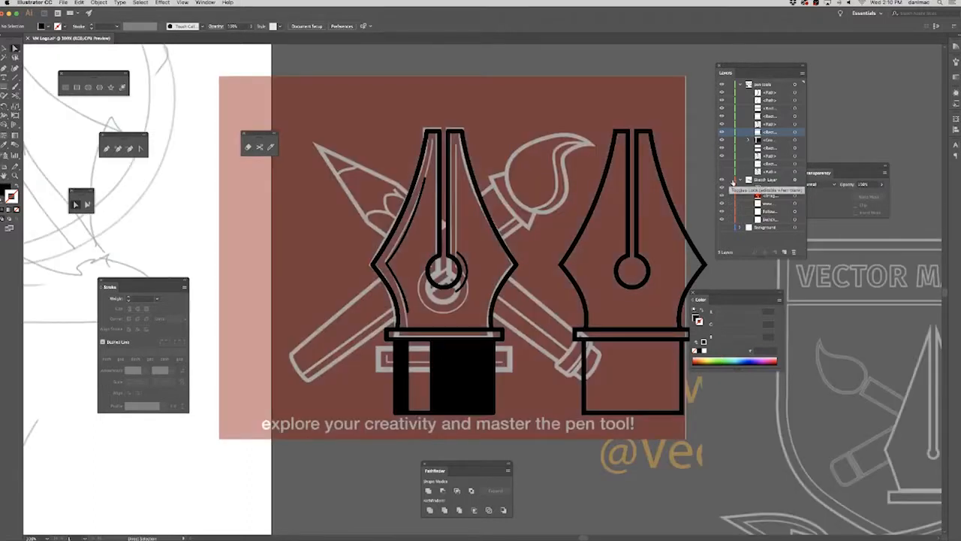
left_click(731, 181)
left_click(740, 180)
Duplicate the detailed pen with the black base onto the white artboard, over the circle sketch.
left_click_drag(405, 304, 620, 405)
left_click_drag(451, 350, 648, 414)
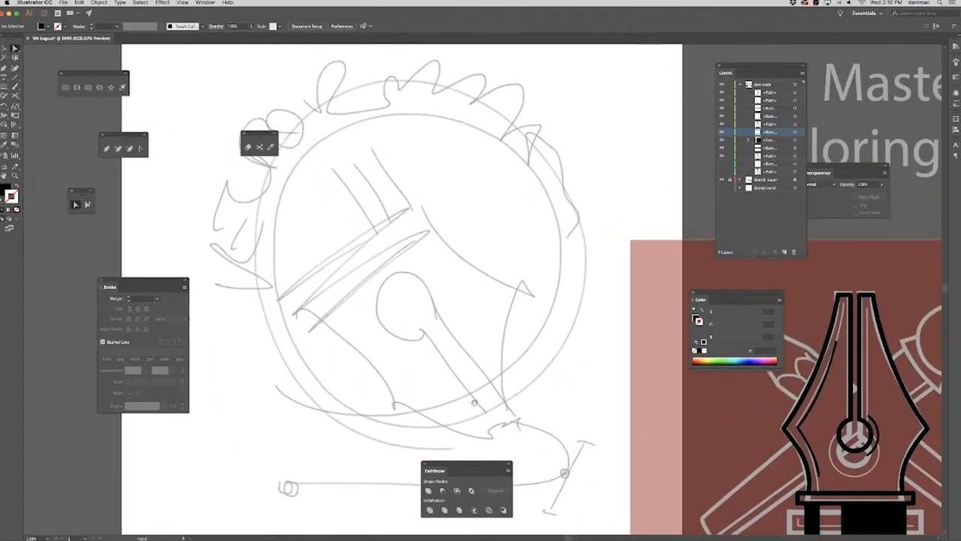
left_click_drag(518, 362, 221, 156)
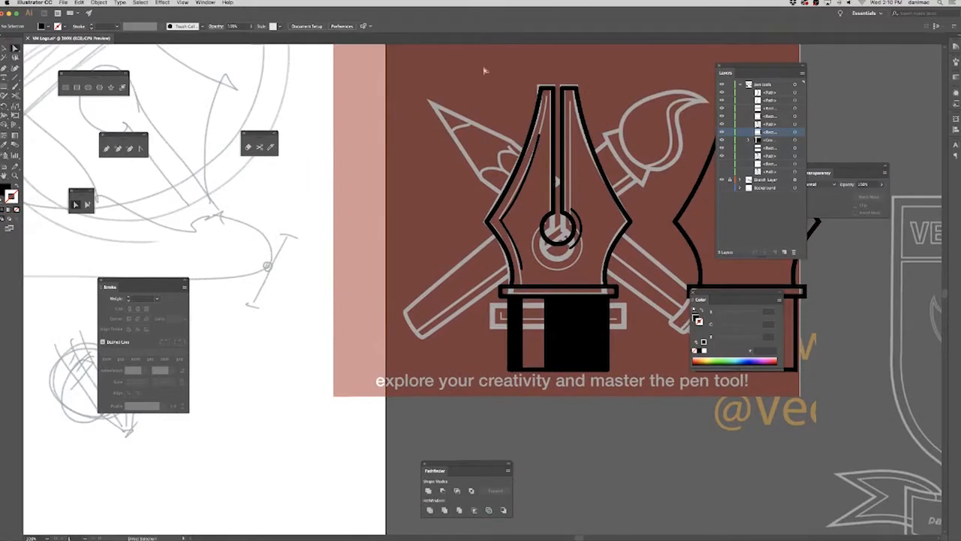
key("super+a")
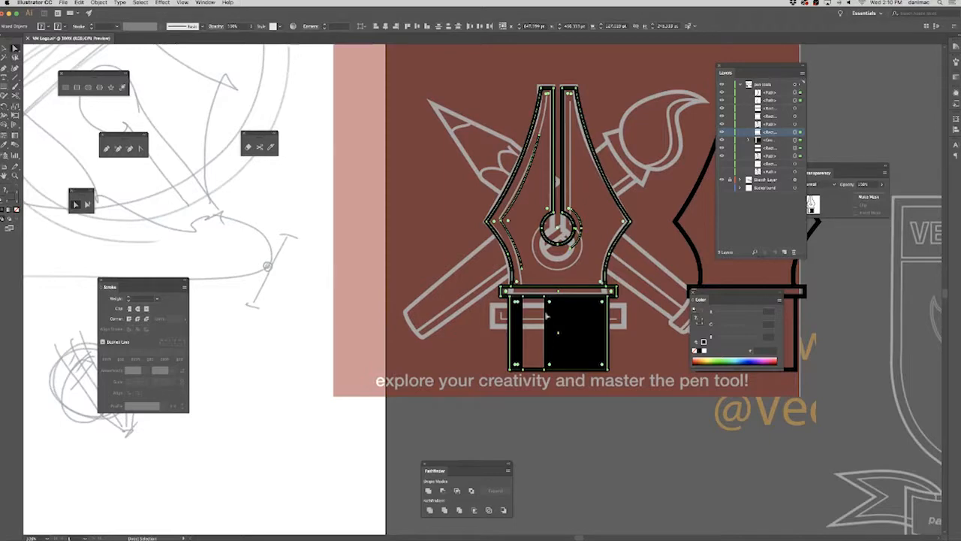
key("space")
left_click_drag(564, 387, 753, 449)
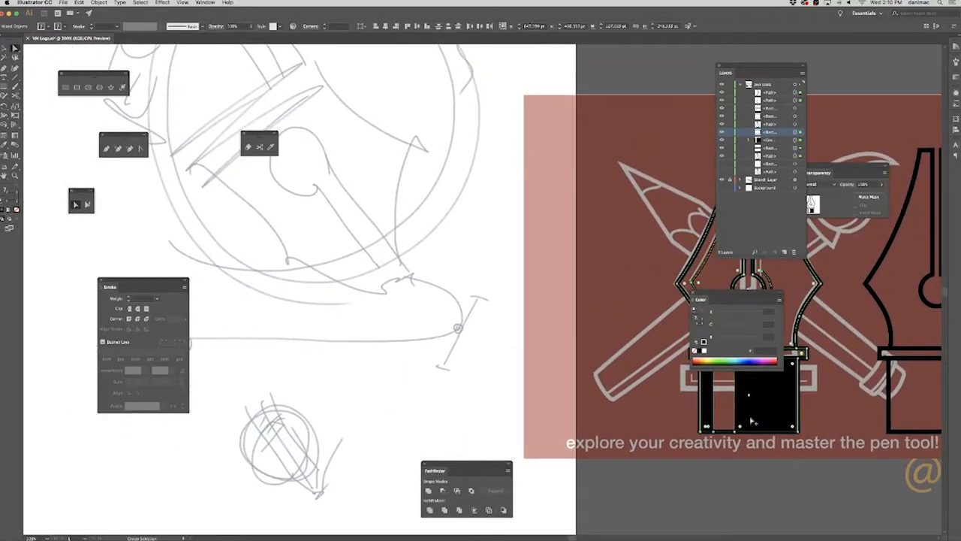
mouse_move(752, 421)
left_mouse_down()
mouse_move(369, 403)
mouse_move(420, 415)
left_mouse_up()
key("space")
mouse_move(577, 273)
left_mouse_down()
mouse_move(637, 311)
mouse_move(550, 266)
mouse_move(214, 180)
mouse_move(603, 272)
mouse_move(588, 277)
left_mouse_up()
key("space")
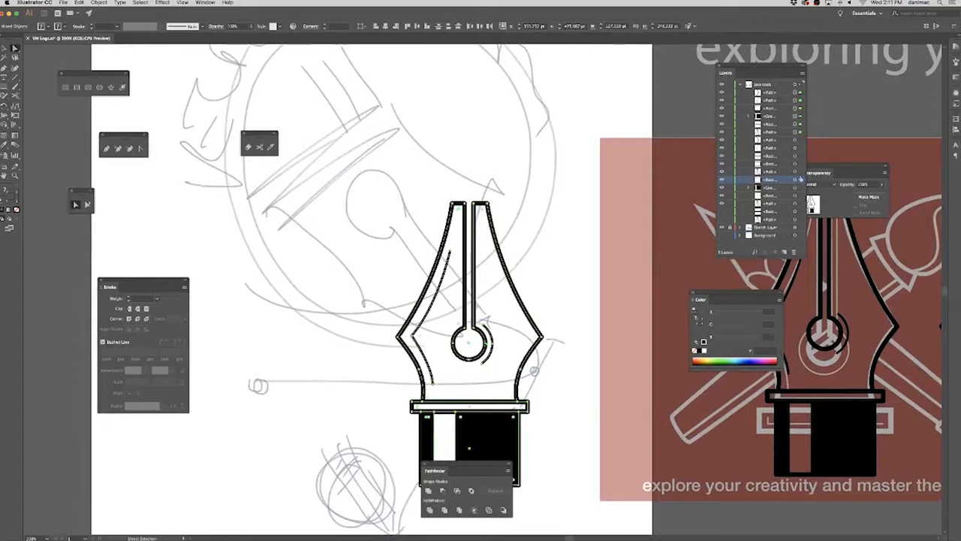
Create a new layer and send the selected pen copy to it.
left_click(785, 252)
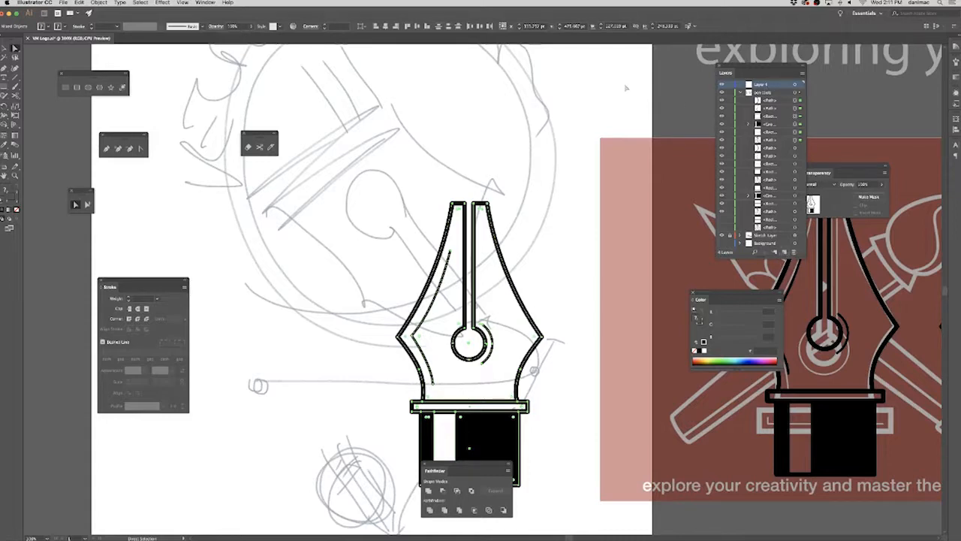
left_click(100, 3)
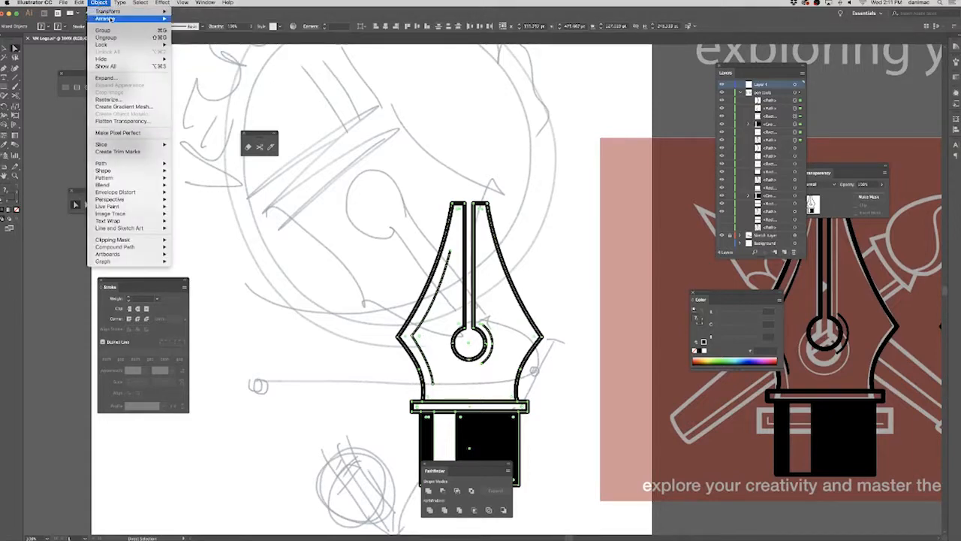
mouse_move(141, 19)
left_click(208, 52)
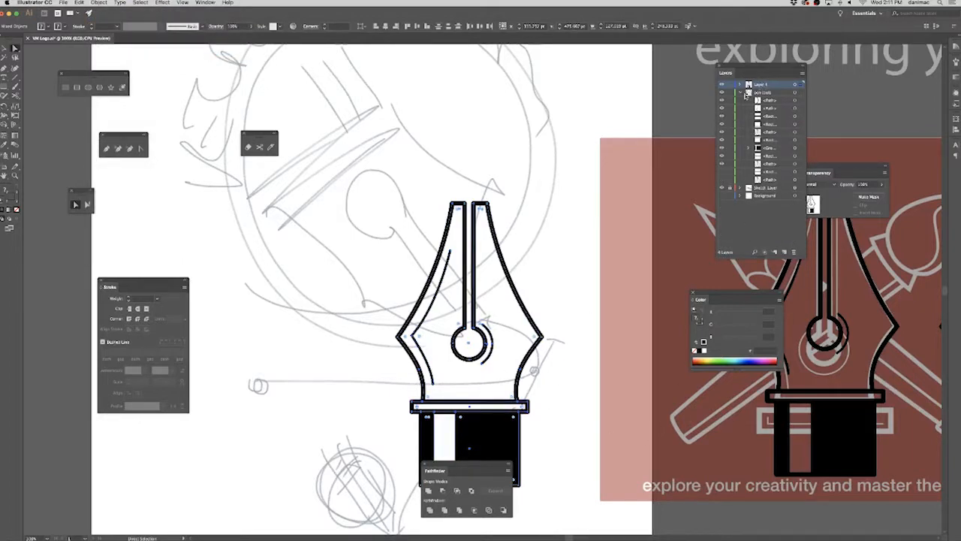
Collapse, lock and hide the pen tools layer.
left_click(741, 93)
left_click(731, 94)
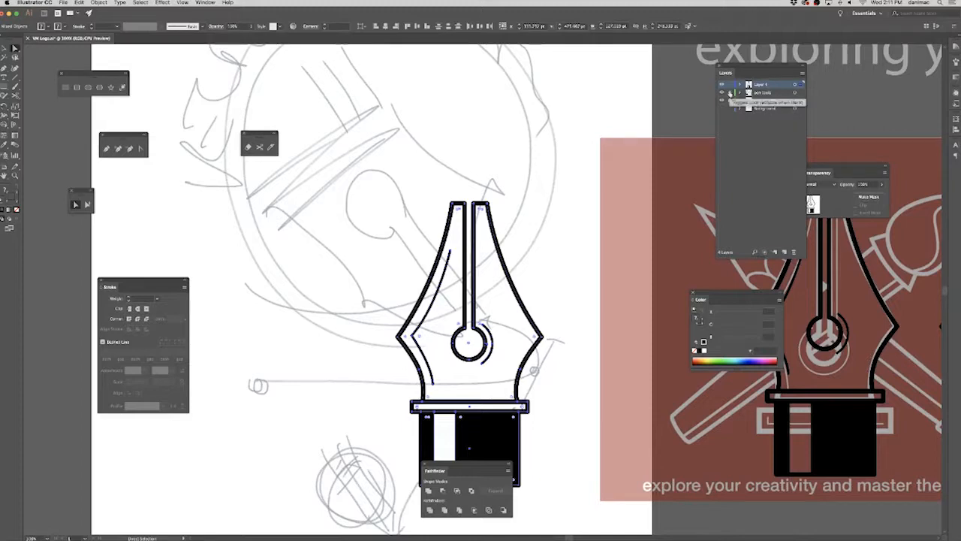
left_click(722, 93)
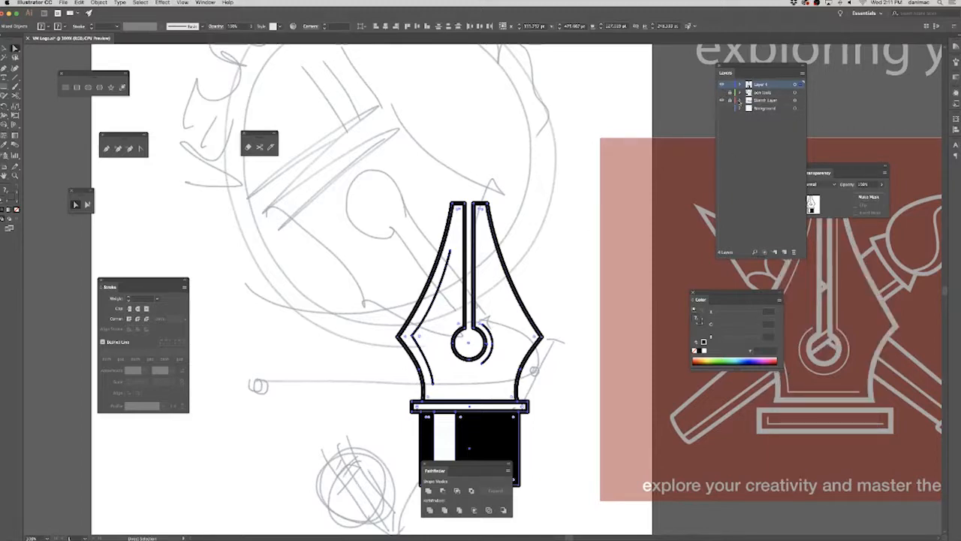
Rename the new layer as pen and set its layer colour to Green.
double_click(761, 85)
type("pen")
key("Return")
double_click(778, 87)
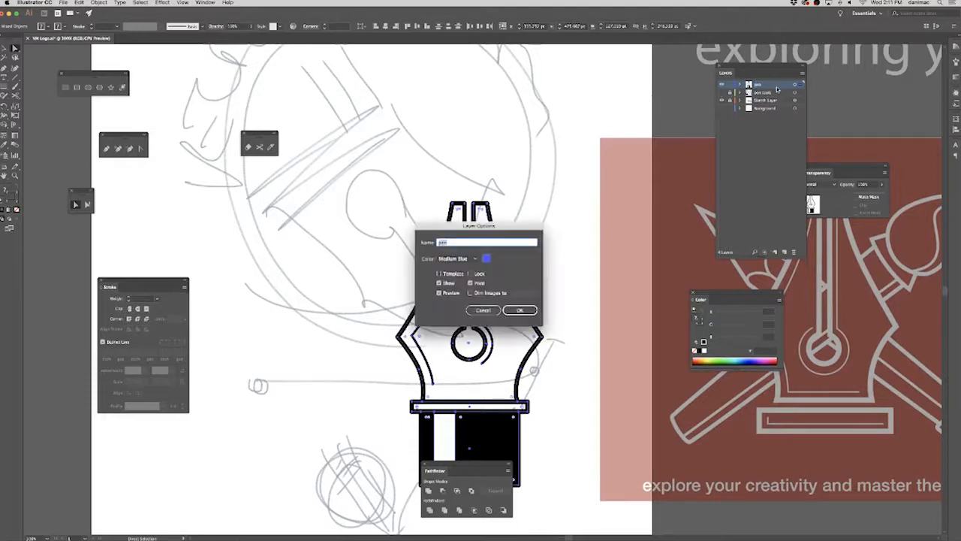
left_click(459, 258)
left_click(473, 294)
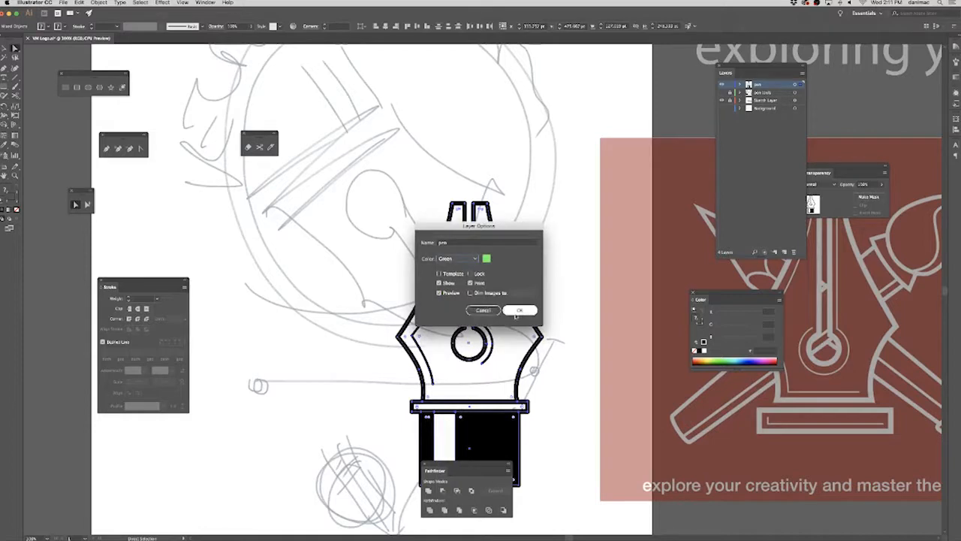
left_click(520, 311)
Briefly show the pen tools layer to compare its original drawings with the copy on the artboard.
scroll(500, 336, "down", 4)
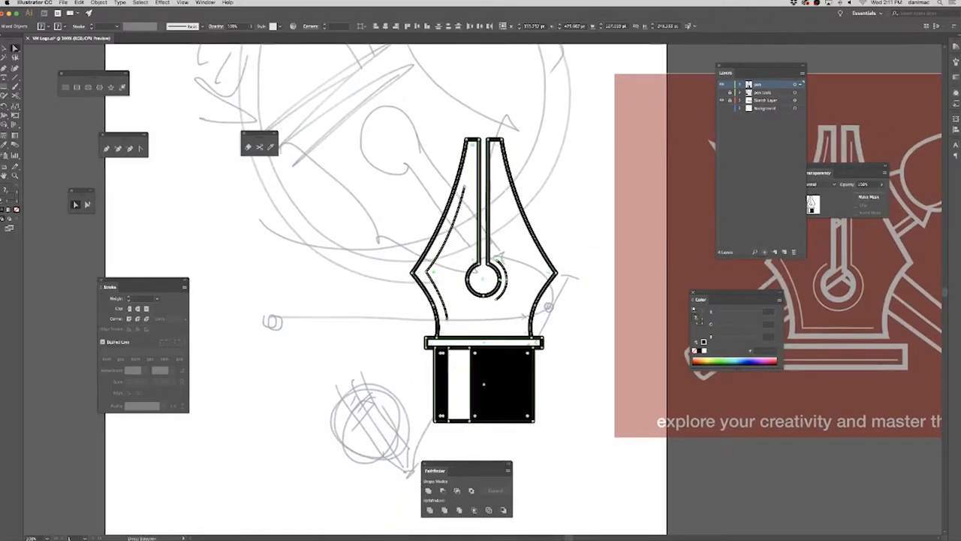
key("super+minus")
key("super+minus")
key("super+minus")
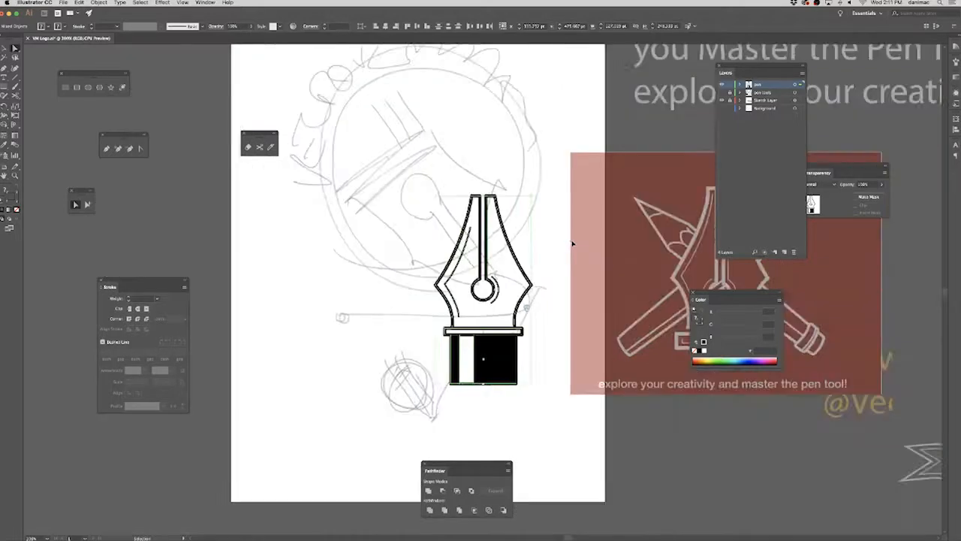
scroll(587, 249, "up", 5)
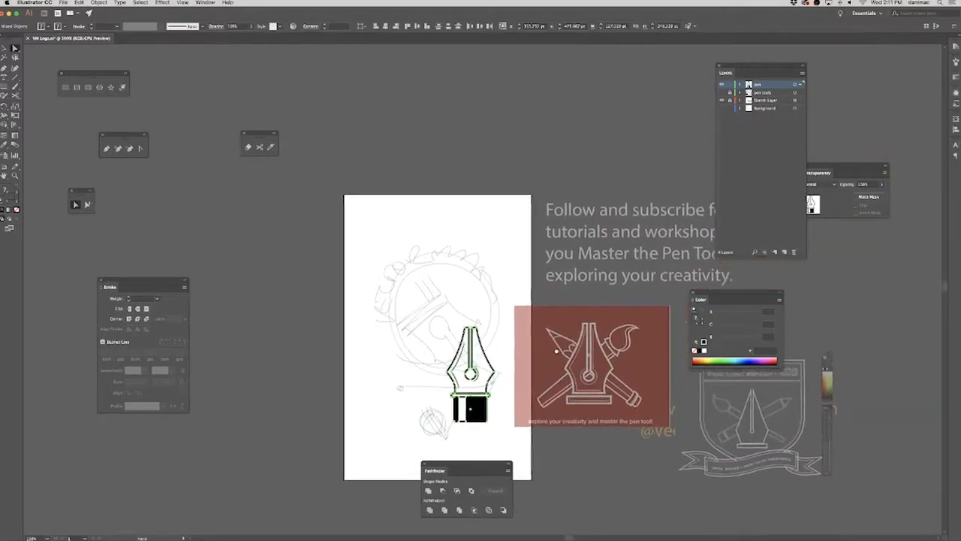
left_click(724, 92)
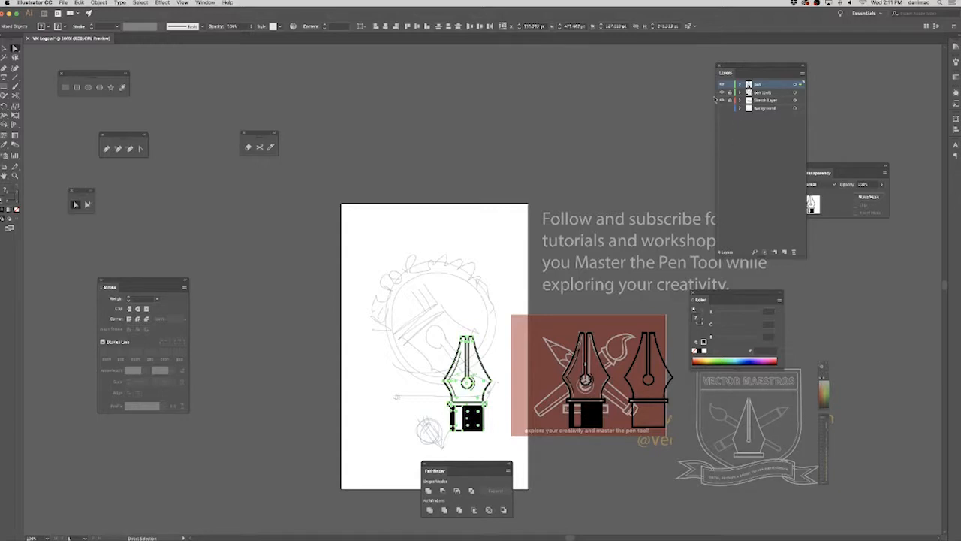
left_click(721, 93)
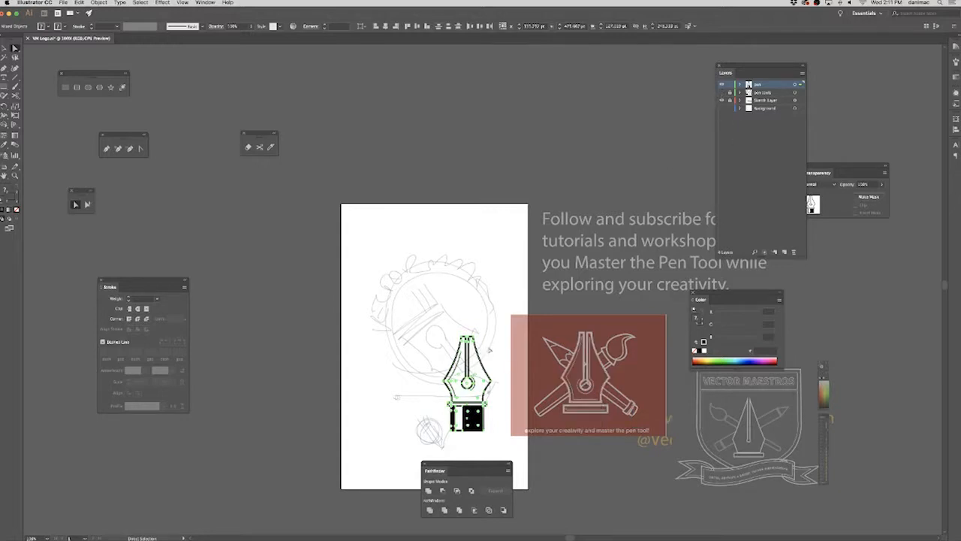
Rotate the pen so its nib points diagonally down to the right and move it into the sketched circle.
left_click(5, 49)
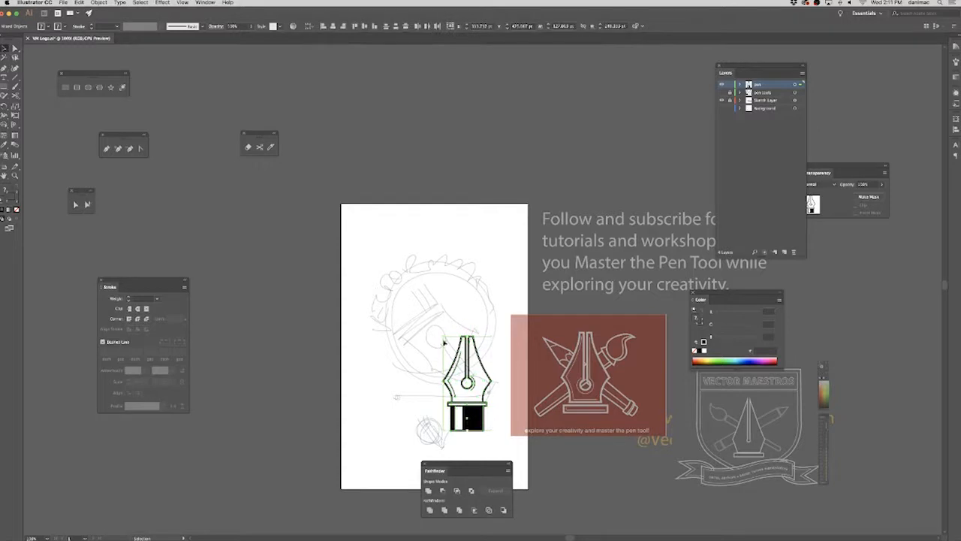
left_click(412, 318)
left_click_drag(539, 433, 519, 403)
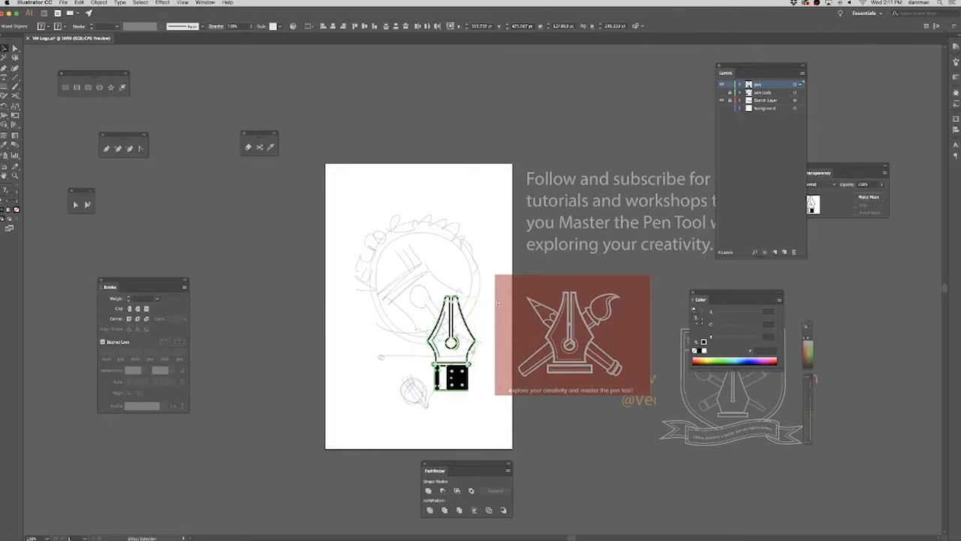
key("super+plus")
left_click_drag(570, 237, 525, 275)
left_click_drag(472, 464, 727, 426)
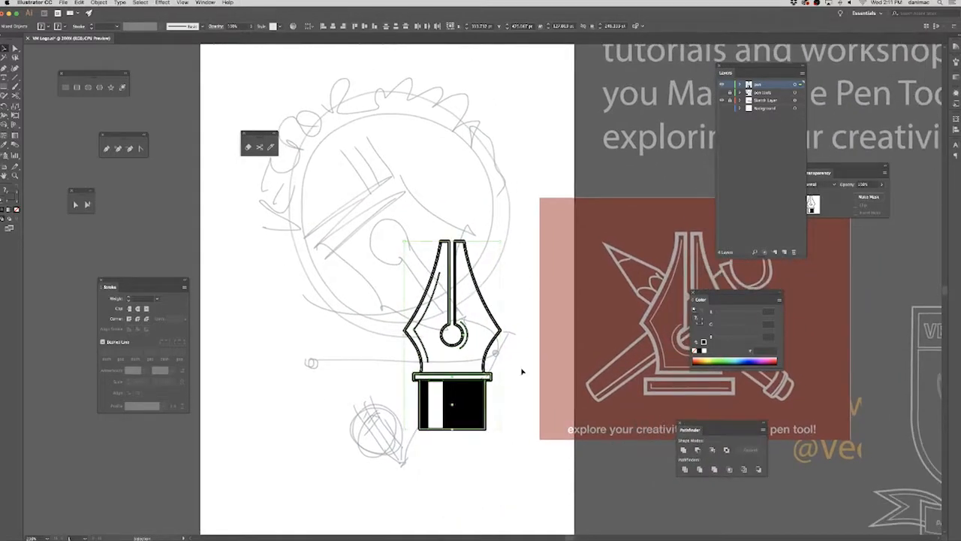
left_click_drag(504, 238, 522, 455)
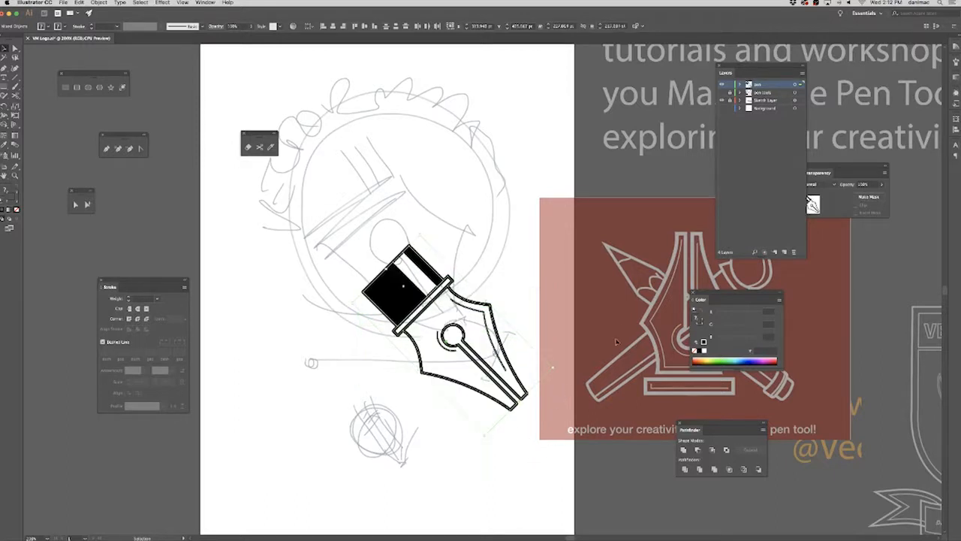
left_click_drag(398, 311, 336, 200)
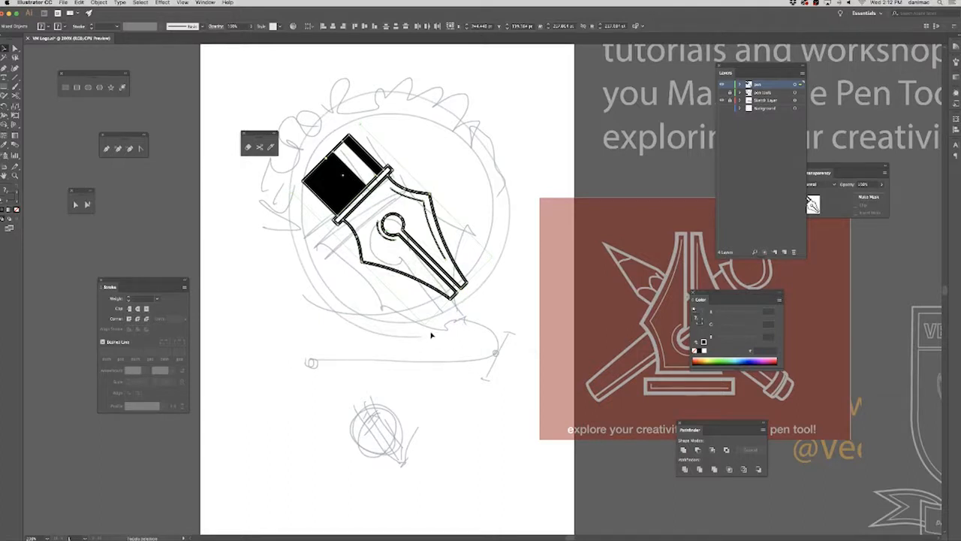
Enlarge the rotated pen and reposition it so the base and nib tip reach the edges of the sketched circle.
left_click_drag(425, 327, 466, 384)
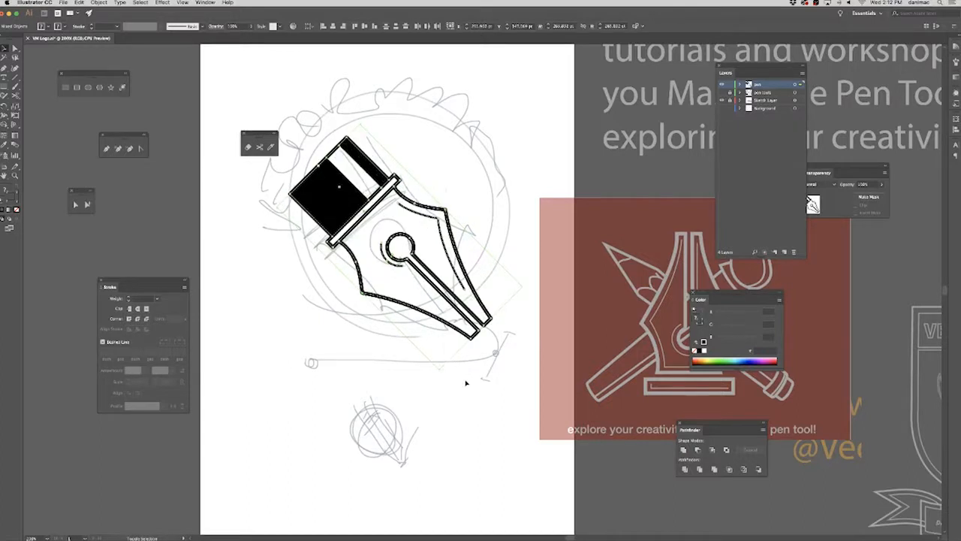
left_click_drag(338, 210, 337, 195)
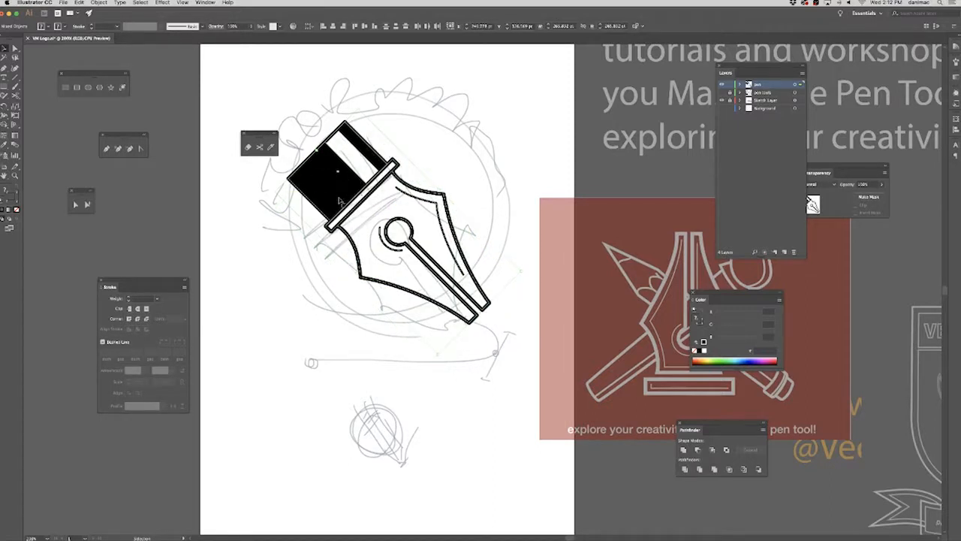
mouse_move(342, 203)
left_mouse_down()
mouse_move(330, 203)
mouse_move(338, 210)
left_mouse_up()
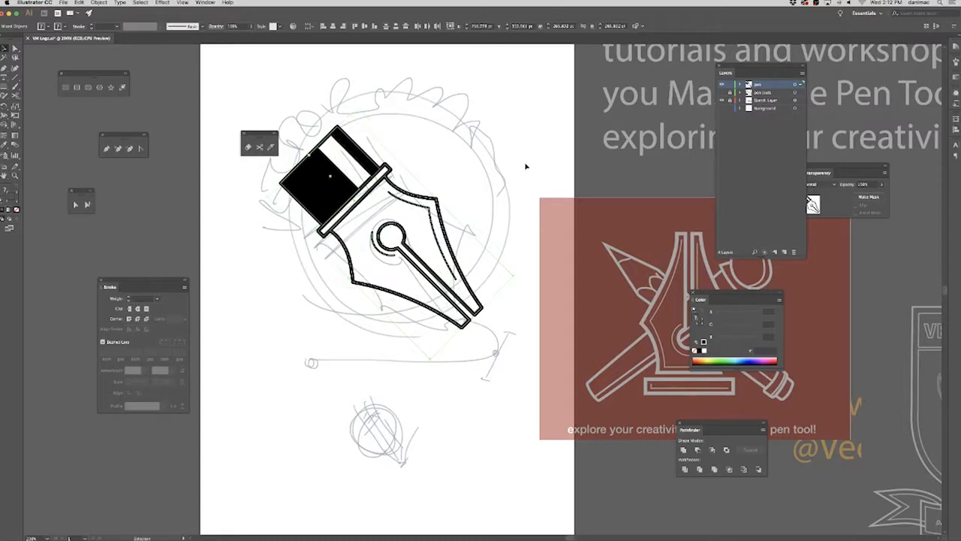
Deselect the artwork, lock the pen layer and save the document.
left_click(548, 148)
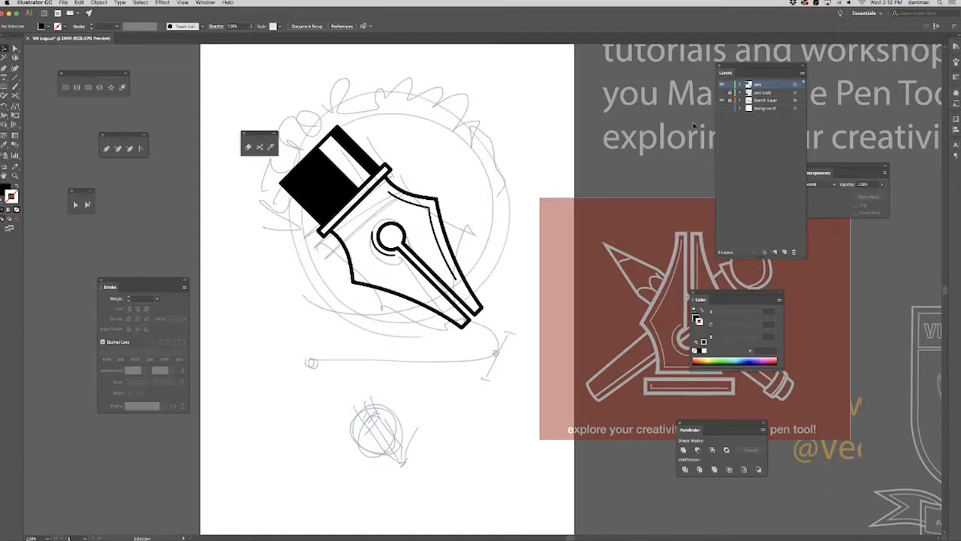
left_click(730, 85)
key("super+s")
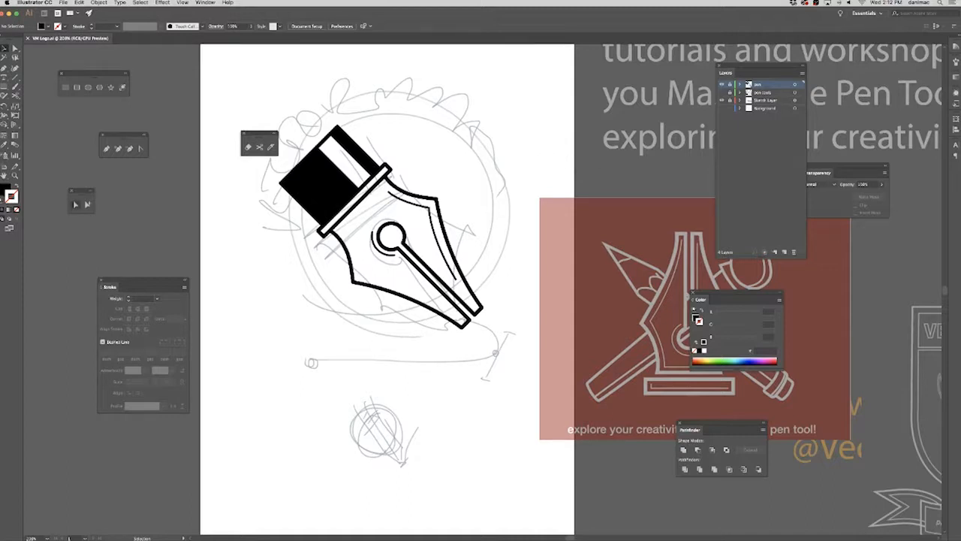
key("super+Tab")
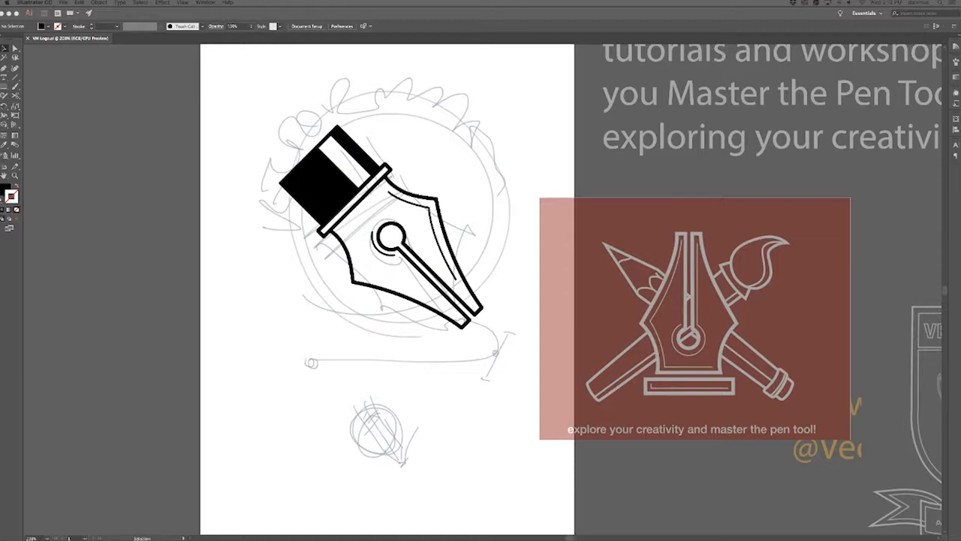
key("Tab")
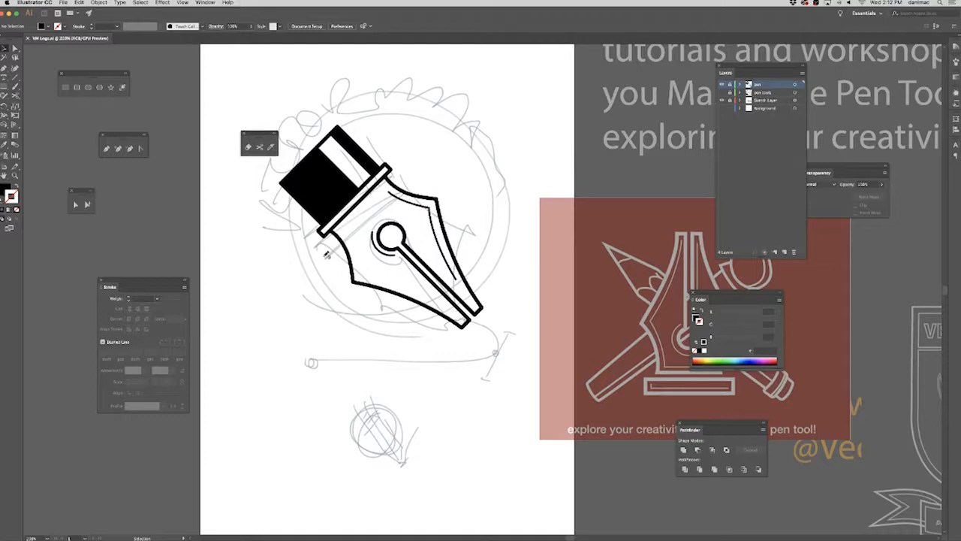
key("super+Tab")
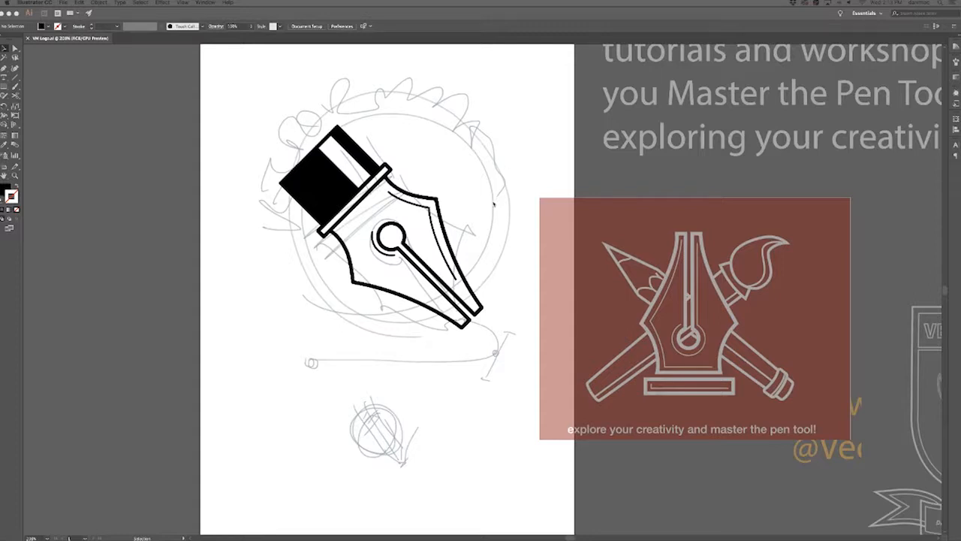
key("Tab")
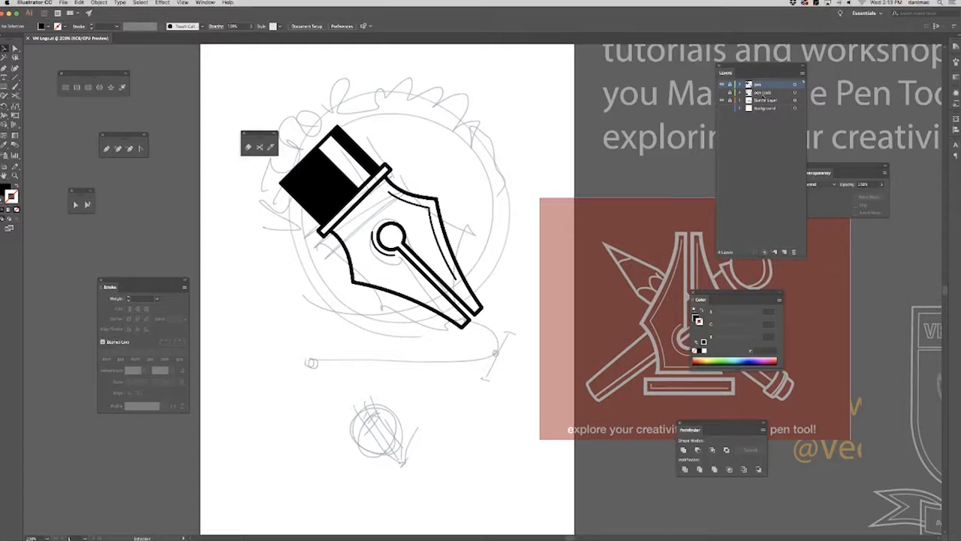
On a new layer, draw a black circle about 317 pt in diameter over the sketched circle around the pen.
left_click(784, 251)
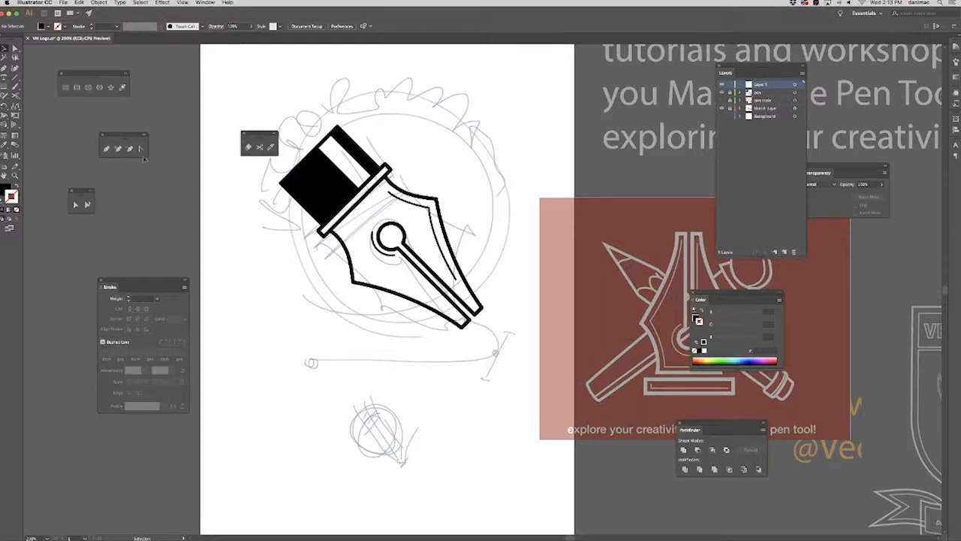
left_click(87, 88)
left_click_drag(278, 99, 556, 299)
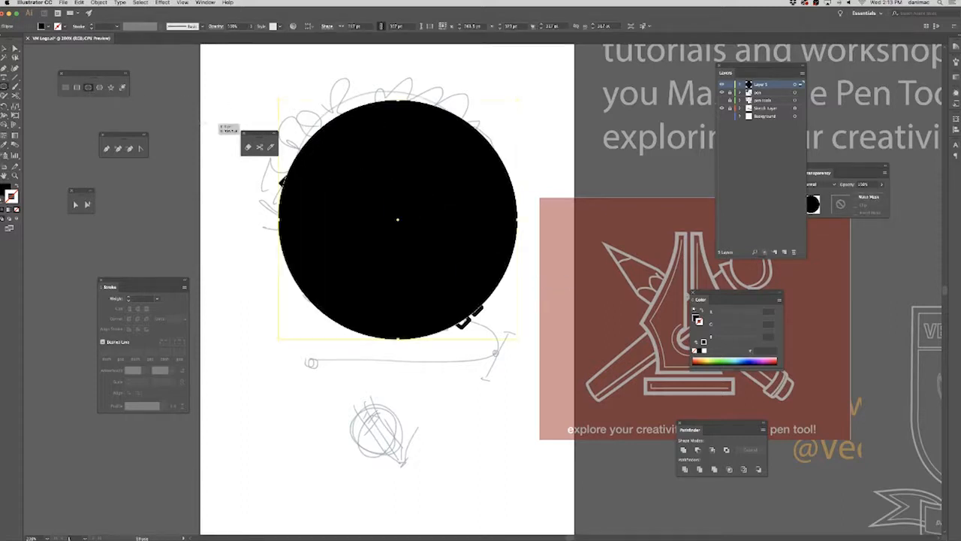
Draw a smaller circle about 250 pt in diameter inside the black circle and center the two on each other.
left_click_drag(378, 231, 397, 303)
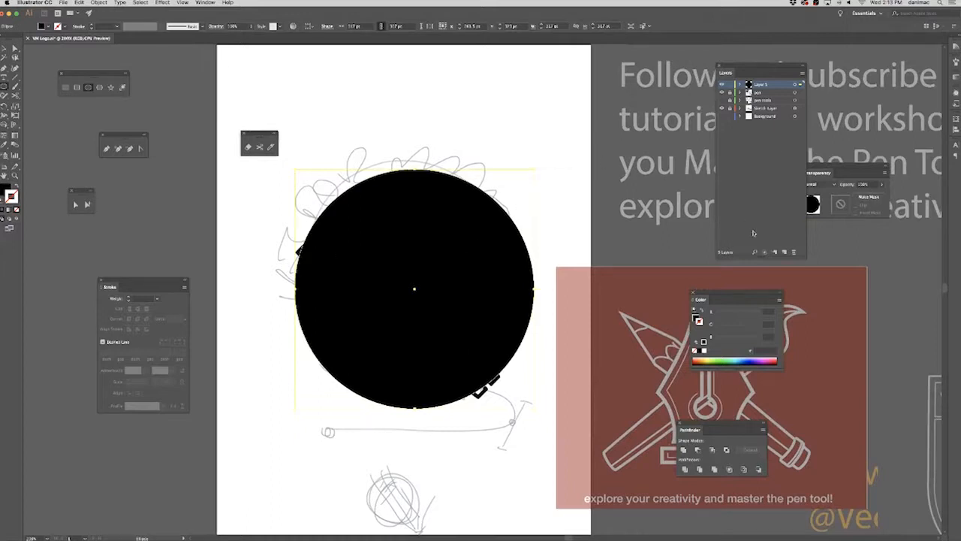
mouse_move(328, 214)
left_mouse_down()
mouse_move(511, 383)
mouse_move(518, 402)
left_mouse_up()
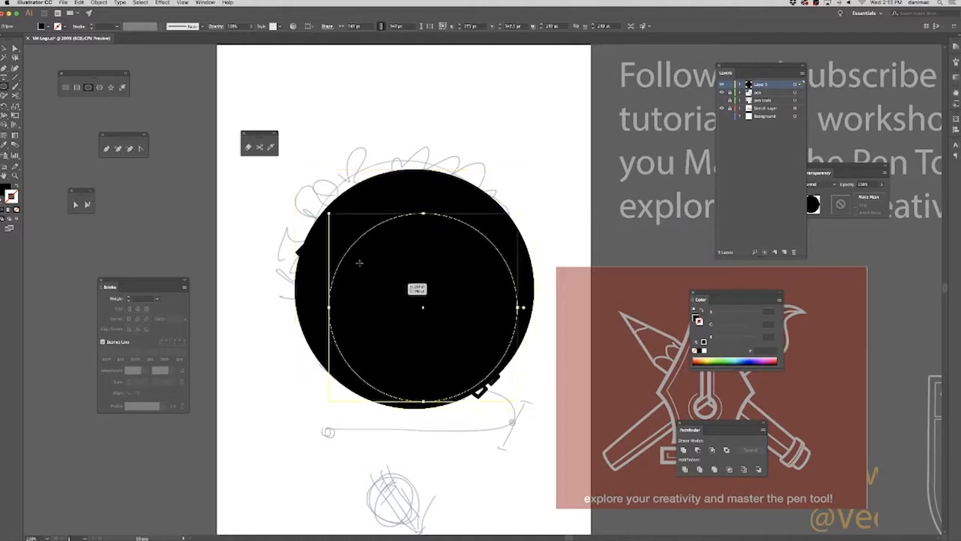
left_click(5, 49)
left_click_drag(335, 160, 471, 261)
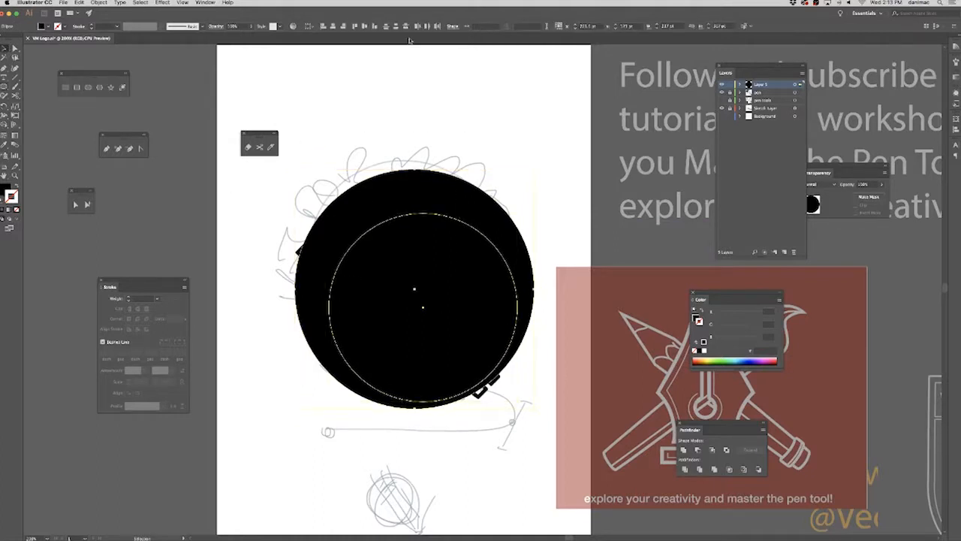
left_click(333, 27)
left_click(365, 26)
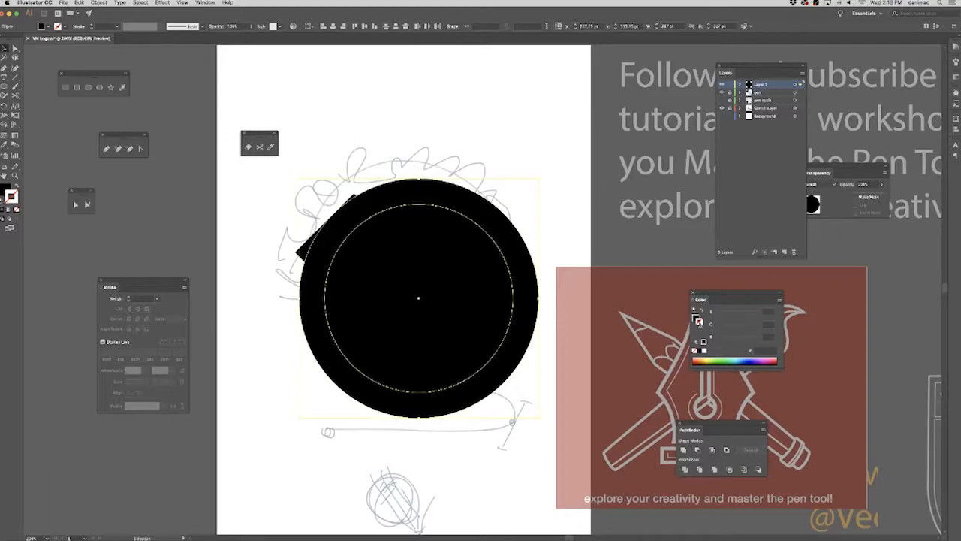
Remove the fill from both circles and give them a black 4 pt stroke.
left_click(704, 344)
left_click(696, 319)
left_click(696, 351)
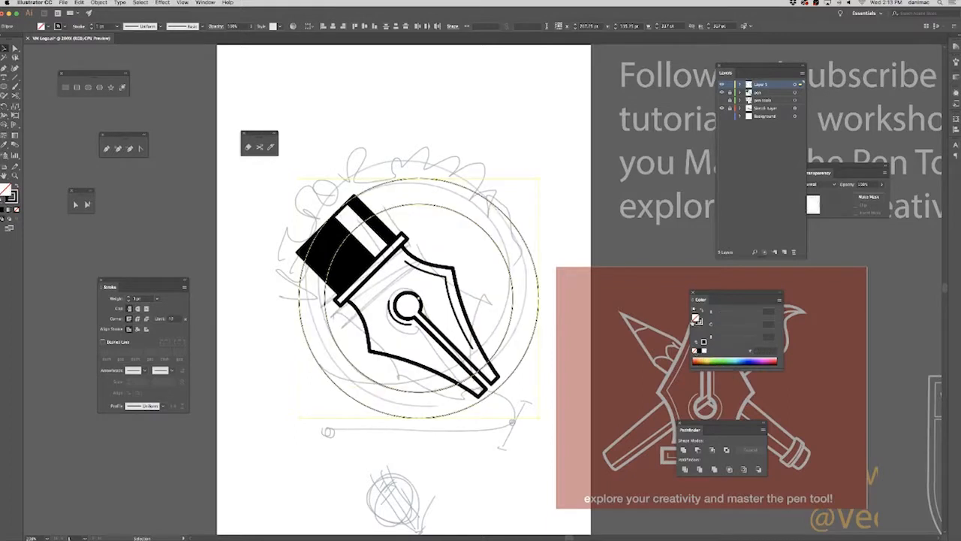
left_click(158, 300)
left_click(175, 359)
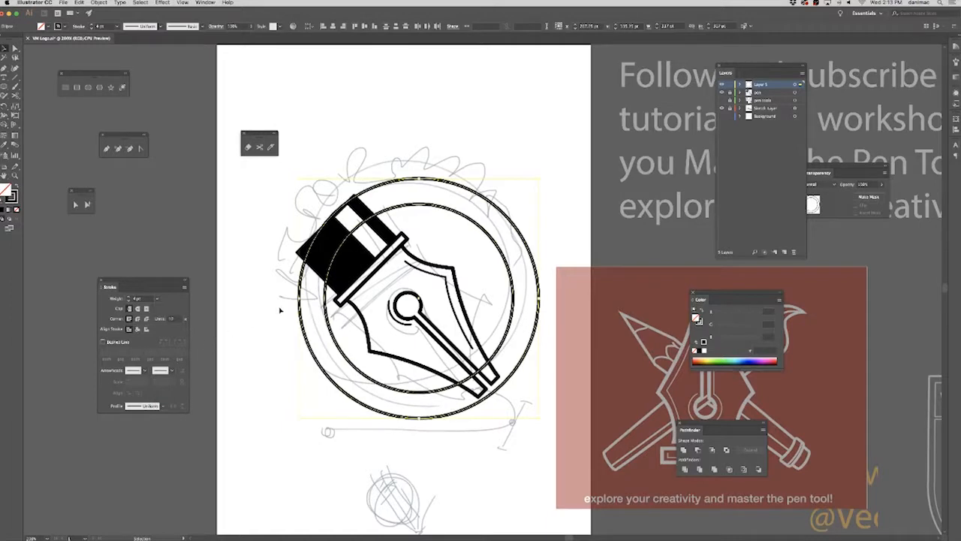
Select both circle outlines and nudge them up and left over the pen and sketched ring.
left_click(582, 198)
left_click_drag(528, 206, 513, 261)
left_click(603, 197)
left_click_drag(559, 195, 470, 277)
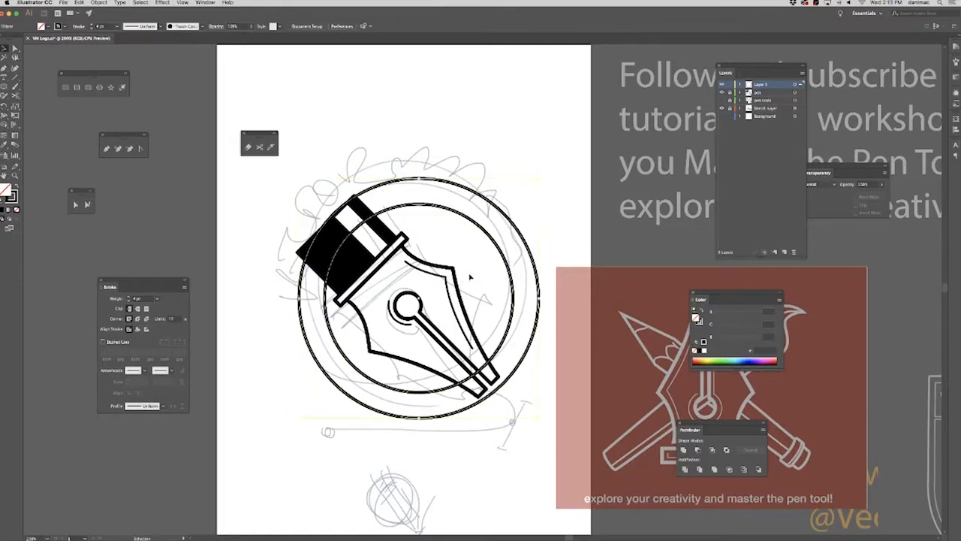
key("Left")
key("Left")
key("Left")
key("Left")
key("Left")
key("Left")
key("Left")
key("Left")
key("Left")
key("Left")
key("Left")
key("Left")
key("Left")
key("Left")
key("Left")
key("Left")
key("Left")
key("Left")
key("Up")
key("Up")
key("Up")
key("Up")
key("Up")
key("Up")
key("Up")
key("Up")
key("Up")
key("Up")
key("Up")
key("Up")
key("Up")
key("Up")
key("Up")
key("Up")
key("Up")
key("Up")
key("Up")
key("Up")
key("Up")
key("Up")
key("Up")
key("Up")
key("Up")
key("Up")
key("Up")
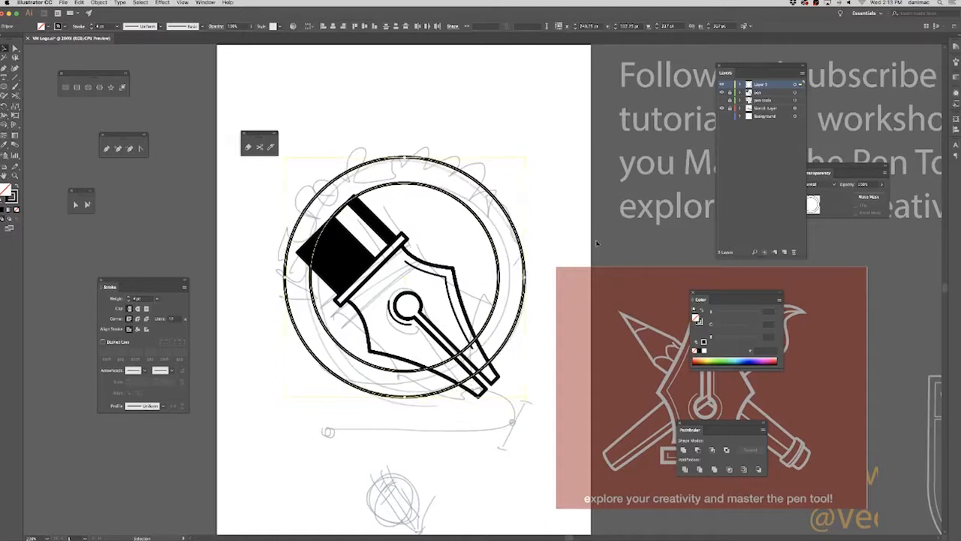
key("Left")
key("Left")
key("Left")
key("Left")
key("Left")
key("Left")
key("Left")
key("Left")
key("Left")
key("Left")
key("Left")
key("Left")
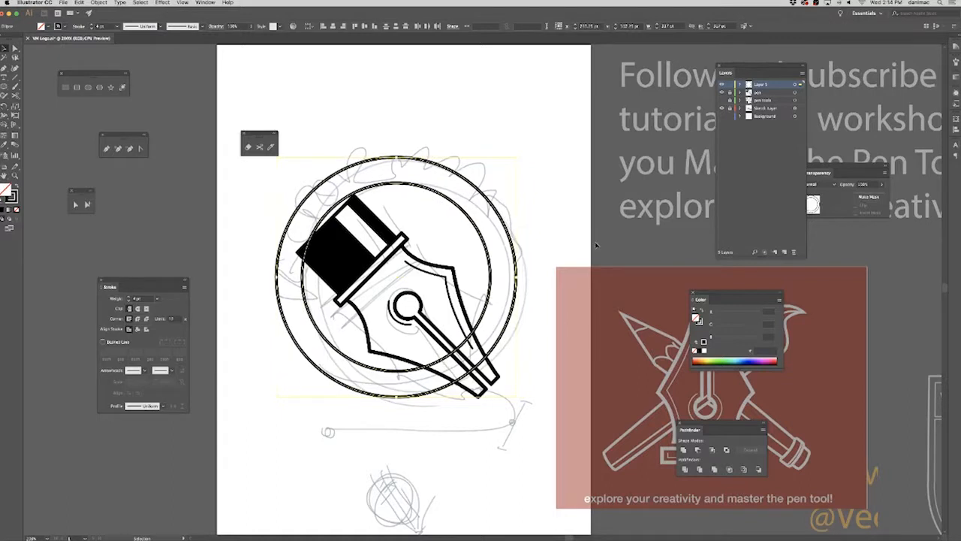
key("Left")
key("Left")
key("Left")
key("Left")
key("Left")
Enlarge only the outer circle to about 357 pt in diameter.
left_click(562, 202)
left_click(457, 208)
left_click_drag(511, 156, 572, 139)
left_click(480, 254)
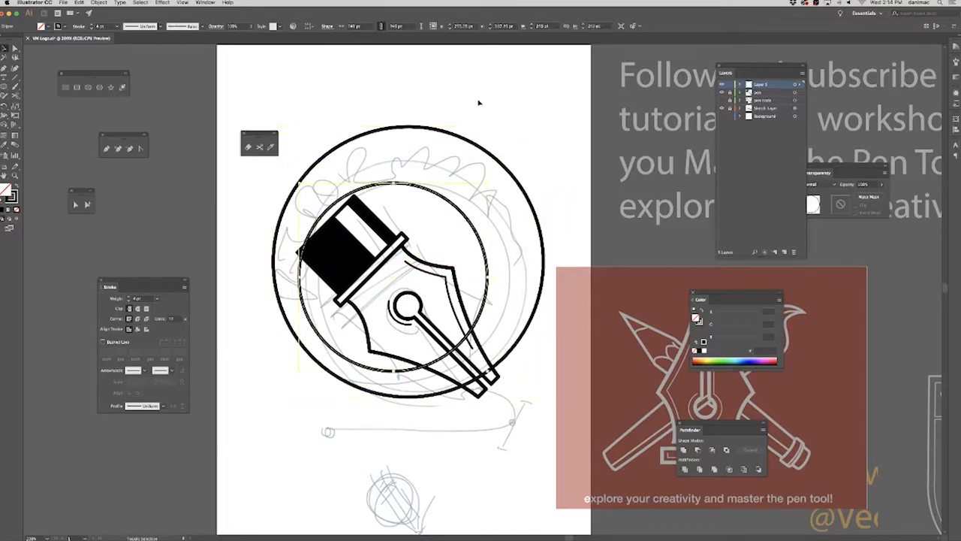
left_click(454, 132)
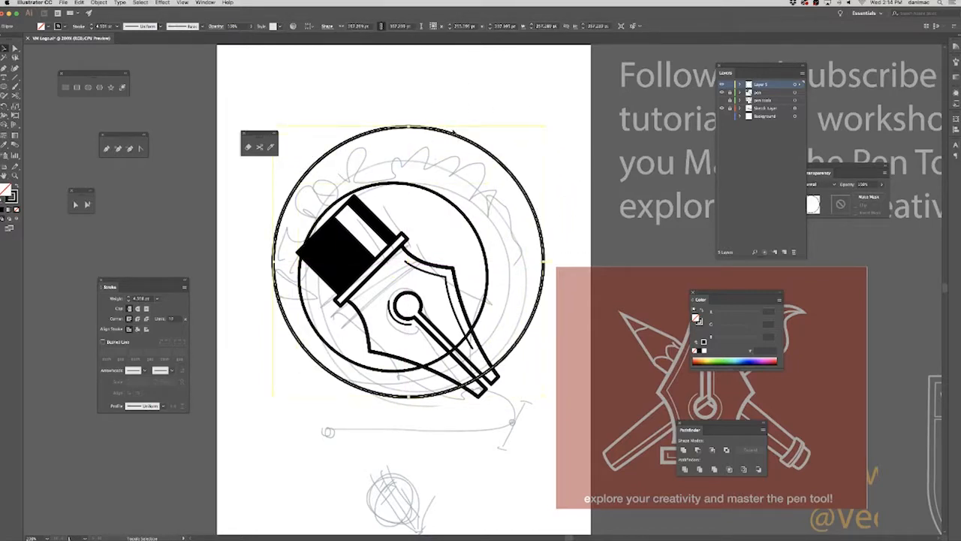
Center the two circles on each other vertically and horizontally and move them slightly right and down over the pen.
left_click(494, 87)
left_click_drag(491, 82, 418, 214)
left_click(364, 27)
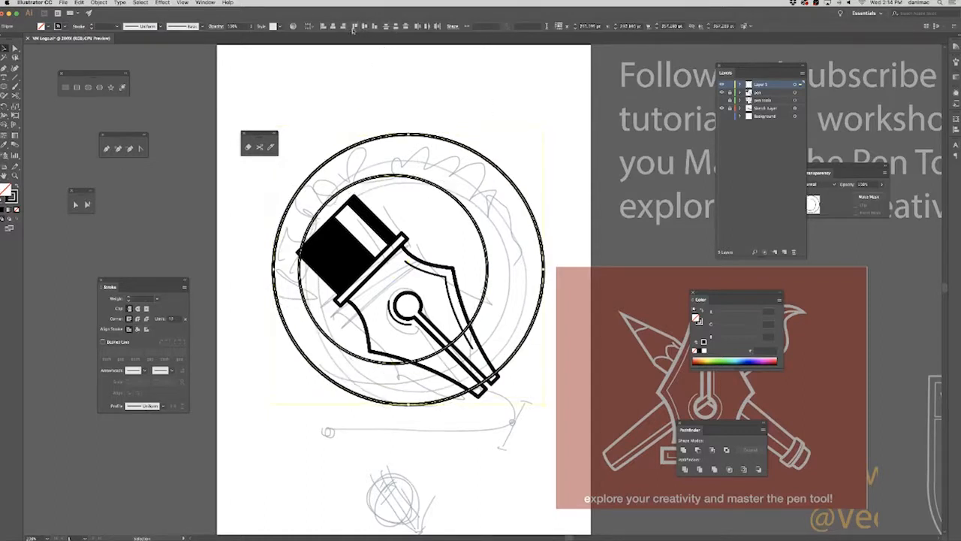
left_click(334, 27)
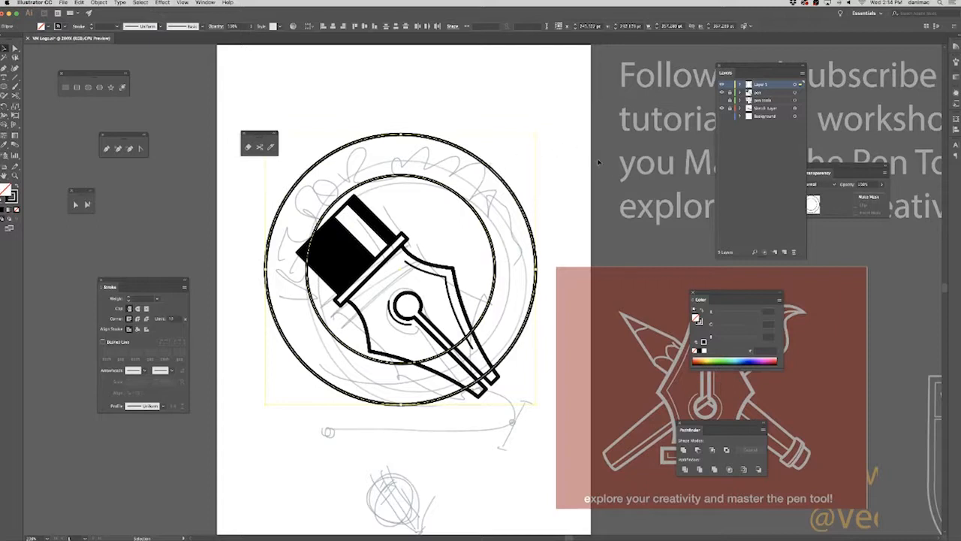
left_click_drag(519, 278, 535, 282)
left_click(575, 238)
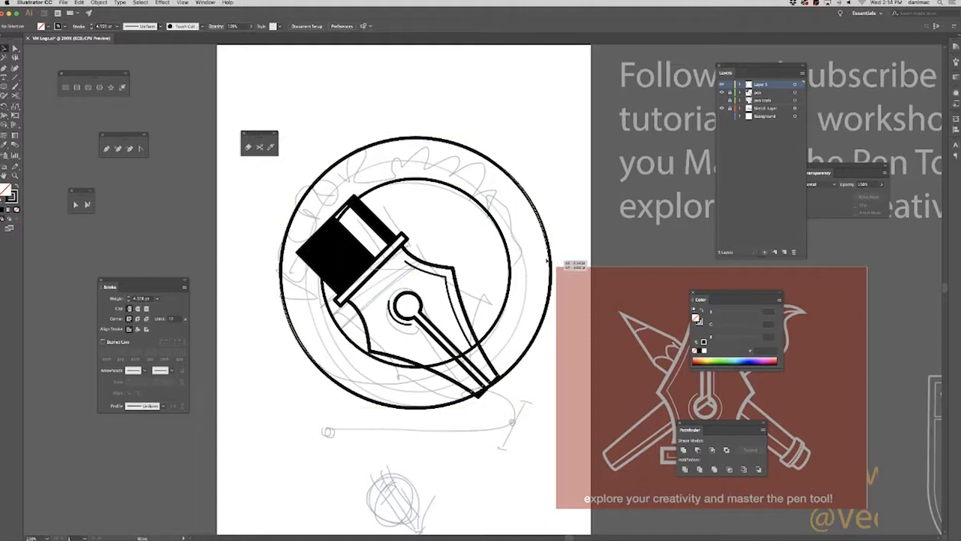
Reposition the outer circle on its own and shrink it to about 320 pt in diameter around the pen.
key("ctrl+z")
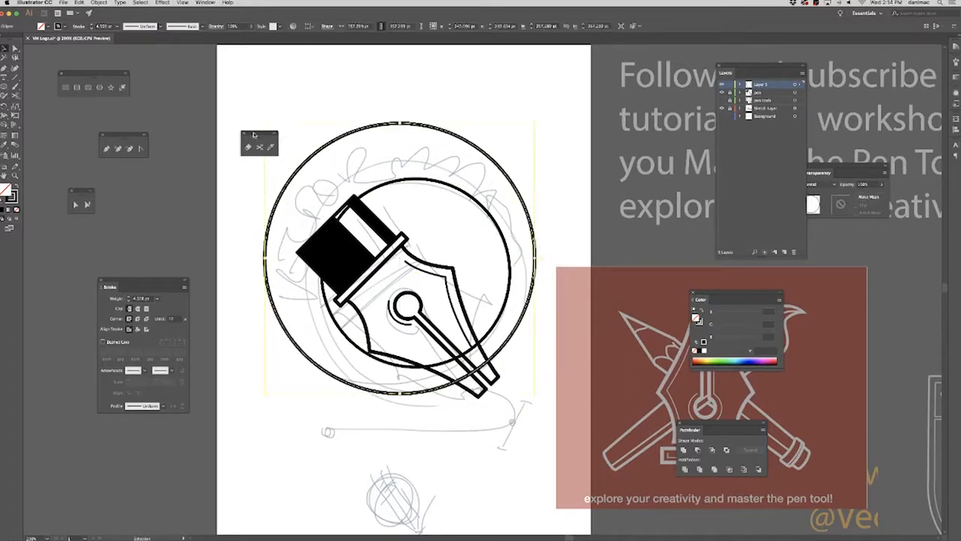
left_click_drag(255, 133, 159, 185)
key("shift+Right")
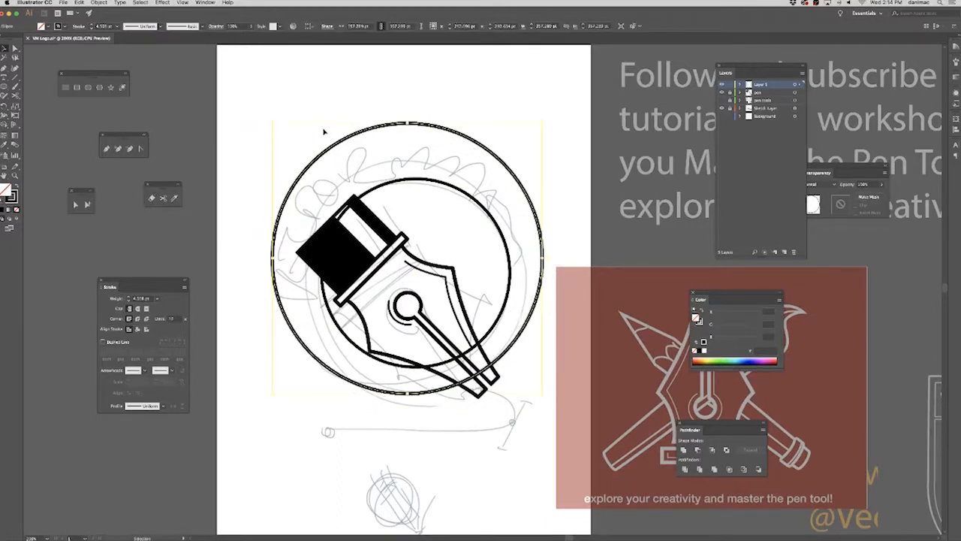
key("Left")
key("Left")
key("Left")
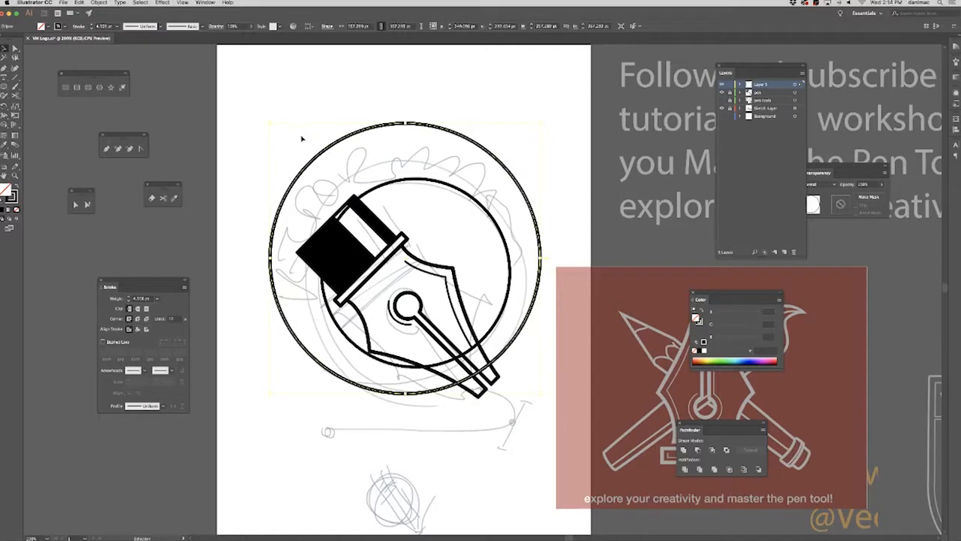
left_click_drag(270, 125, 298, 148)
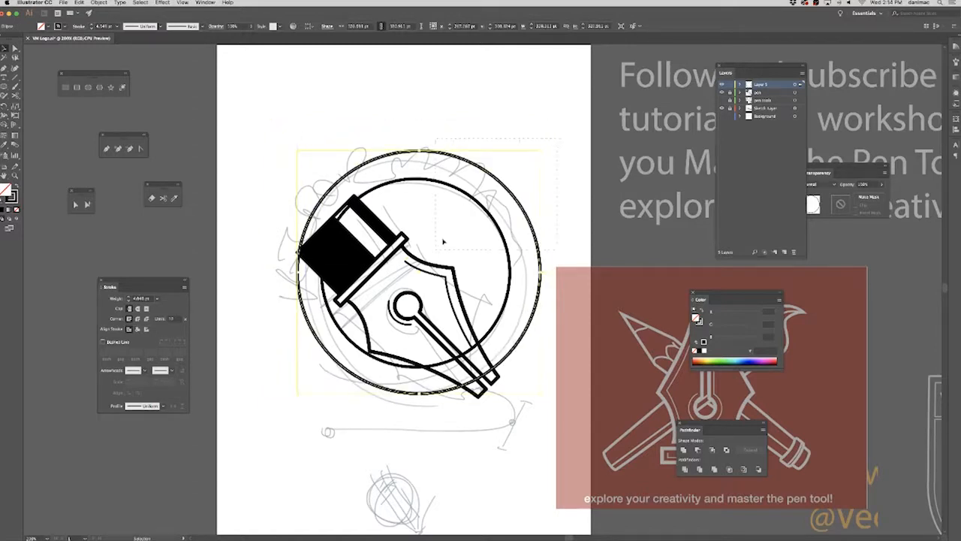
Align the resized outer circle and the inner circle on a common center again.
left_click_drag(440, 246, 438, 247)
left_click(364, 27)
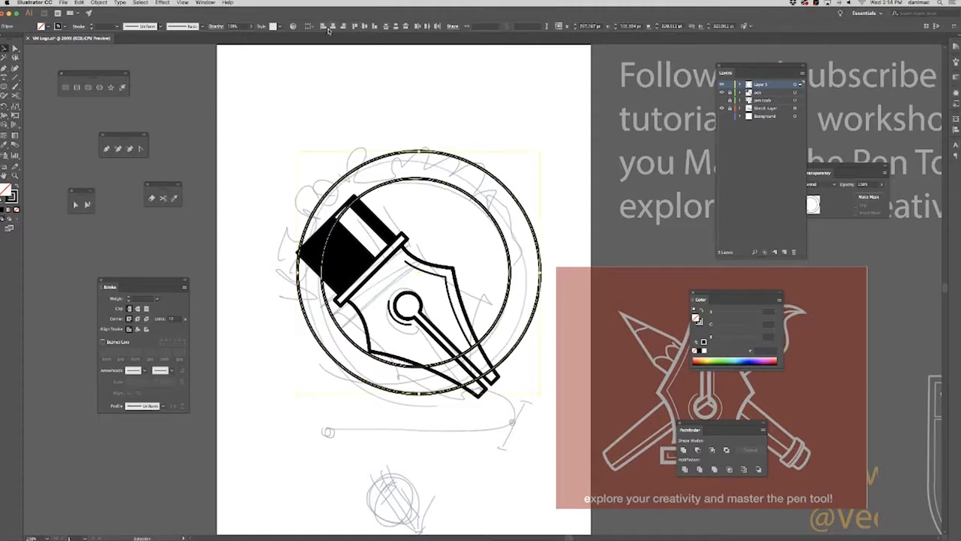
left_click(323, 27)
left_click(353, 28)
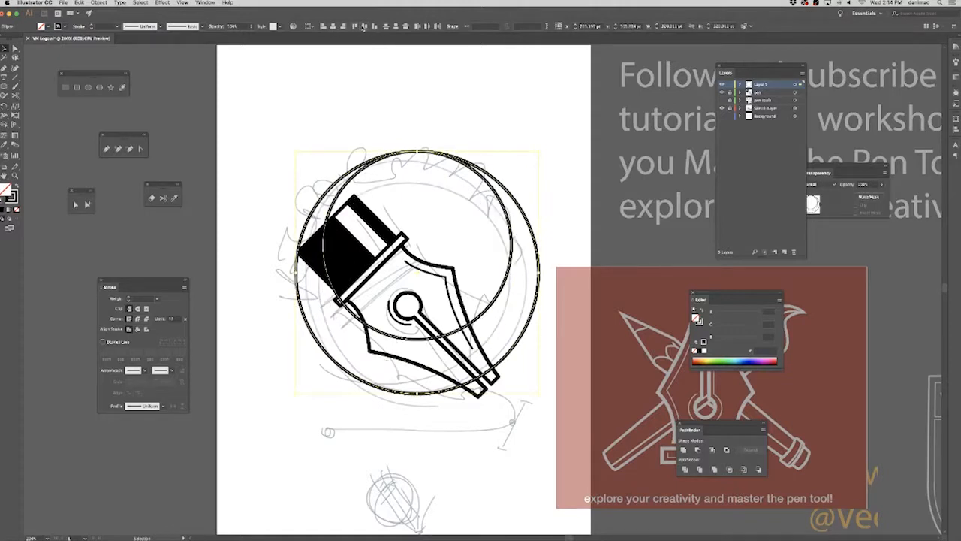
left_click(364, 27)
Nudge the concentric circles down and left so the pen's base and nib tip cross the ring, and deselect them.
key("Down")
key("Down")
key("Down")
key("Down")
key("Down")
key("Down")
key("Down")
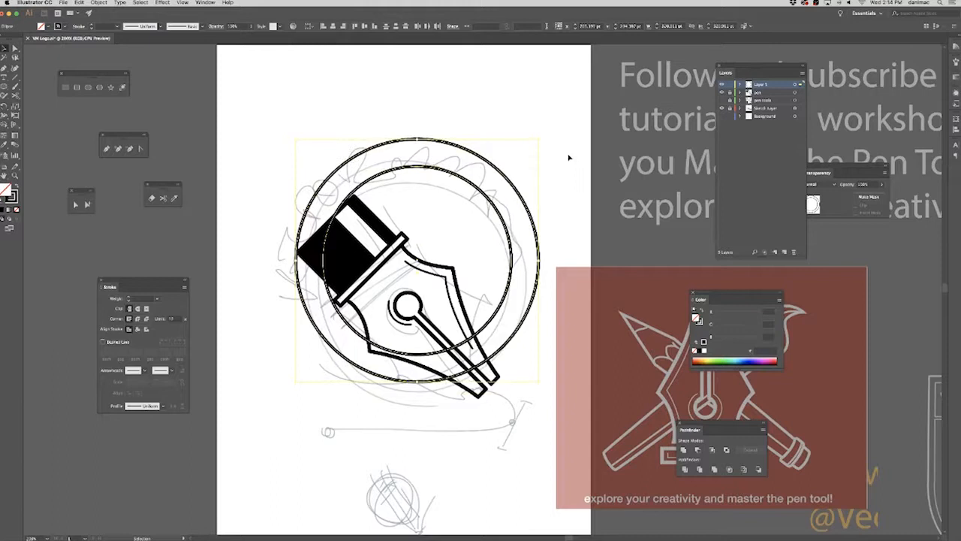
key("Left")
key("Left")
key("Left")
key("Left")
key("Left")
key("Left")
key("Left")
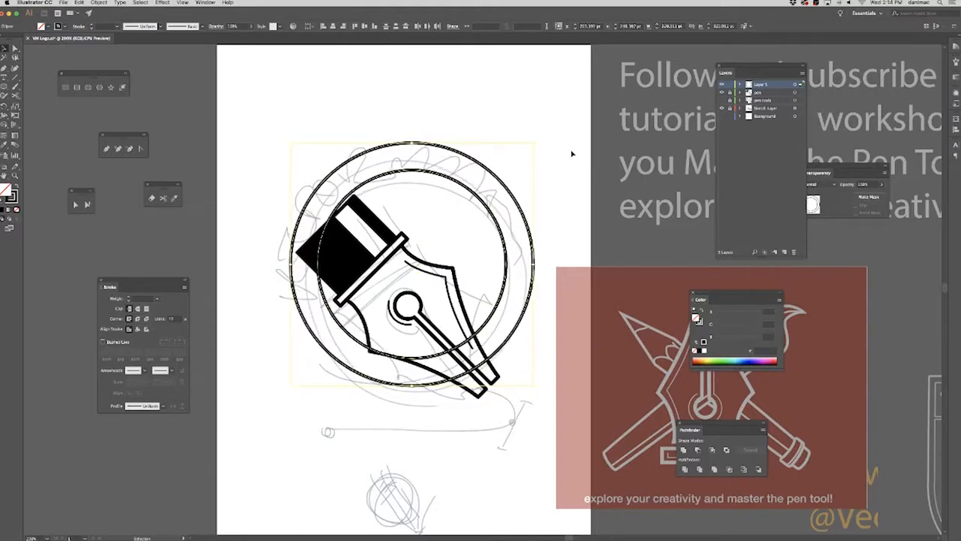
left_click(531, 181)
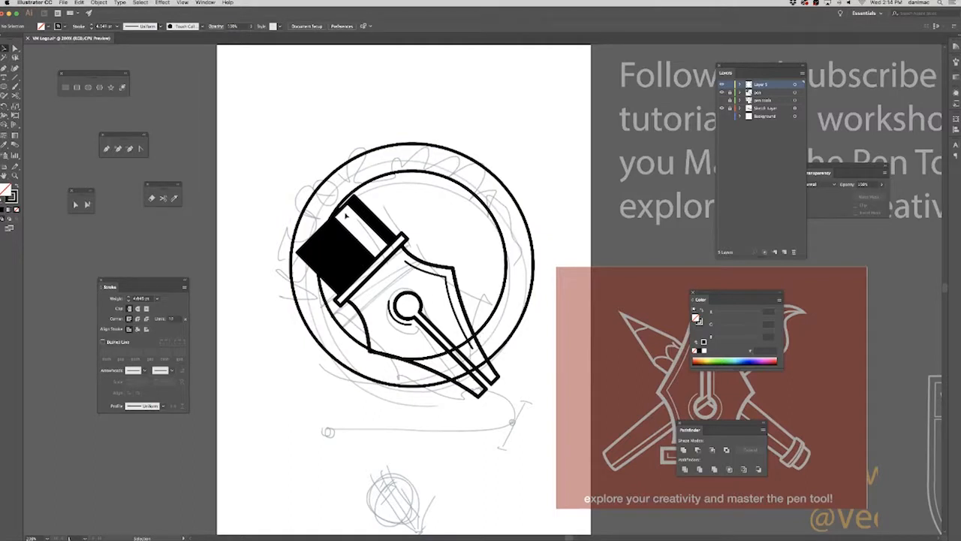
key("super+a")
key("Right")
key("Down")
key("Down")
left_click(568, 190)
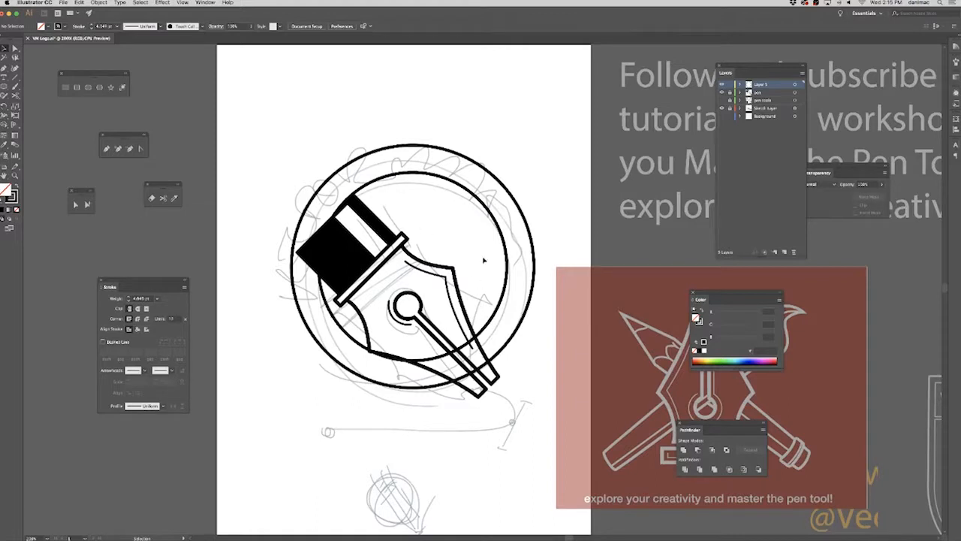
Fill both circles with white and subtract the inner one from the outer with Minus Front to form a ring.
left_click(498, 315)
left_click(529, 230)
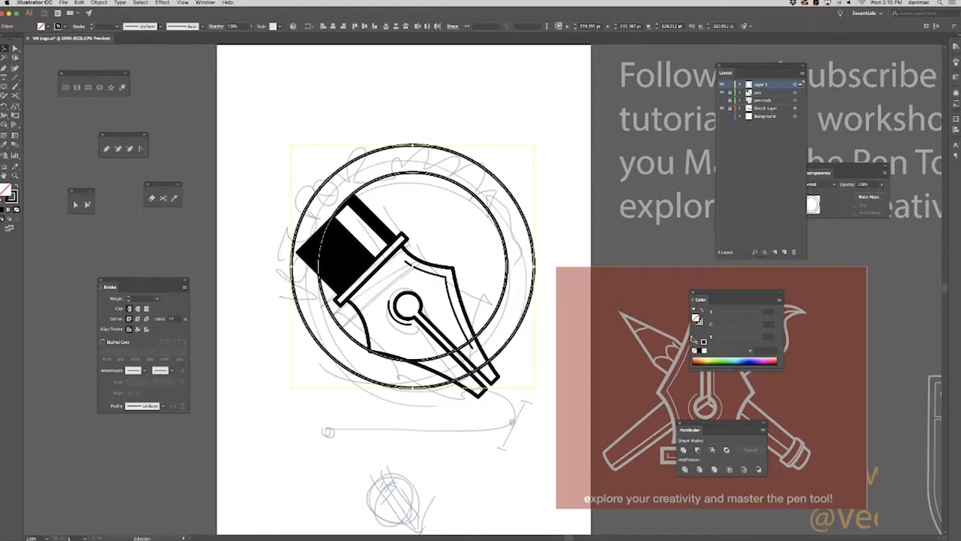
left_click(705, 350)
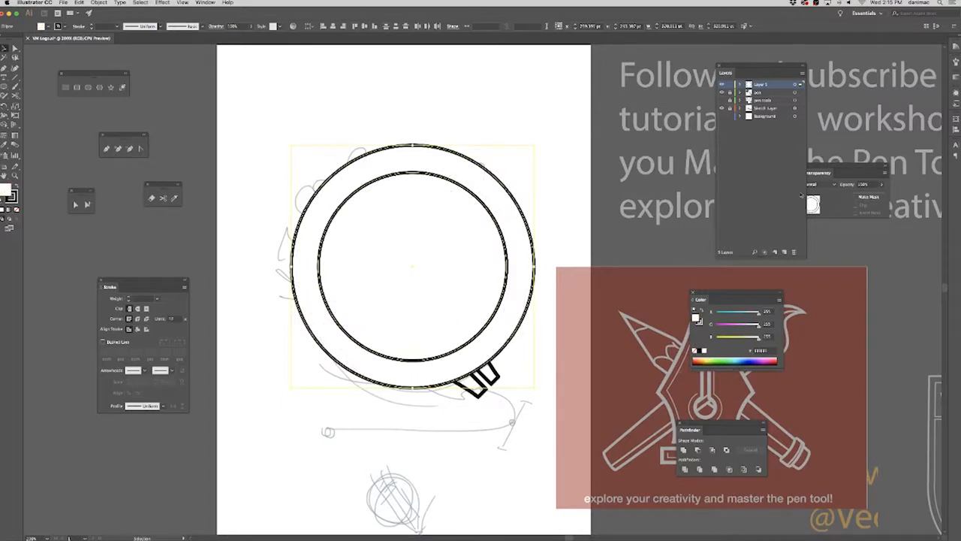
left_click(698, 450)
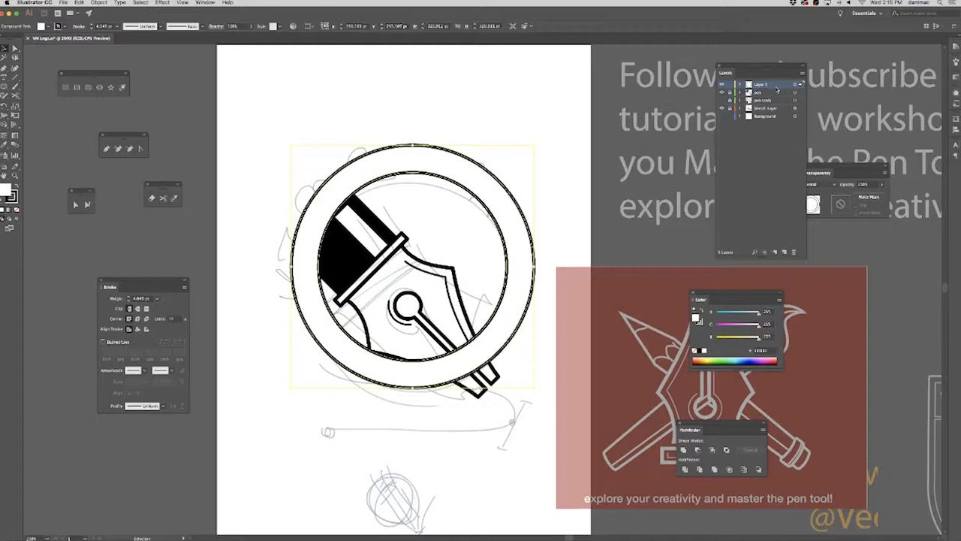
Move the ring's layer below the pen layers and place a duplicate of it on top of the layer stack.
left_click_drag(776, 88, 787, 107)
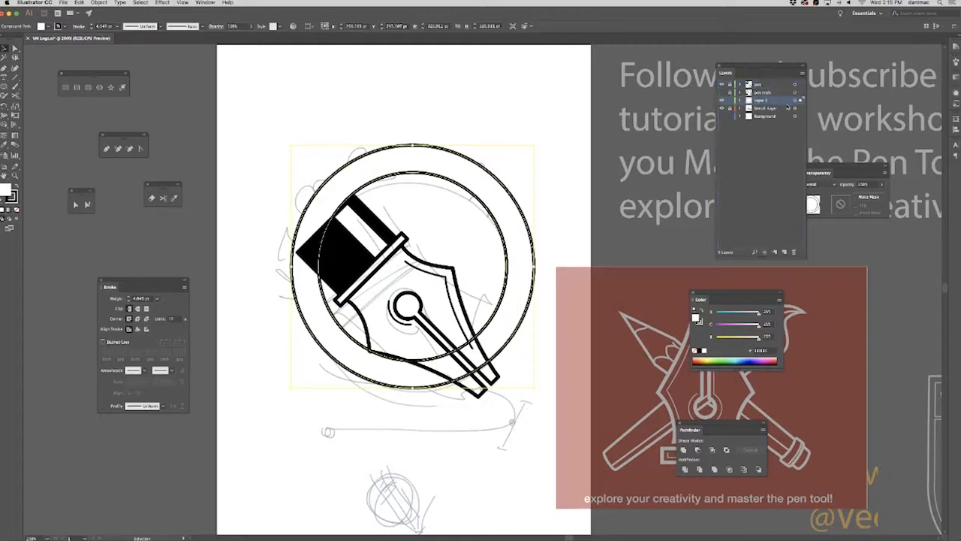
left_click_drag(777, 104, 785, 82)
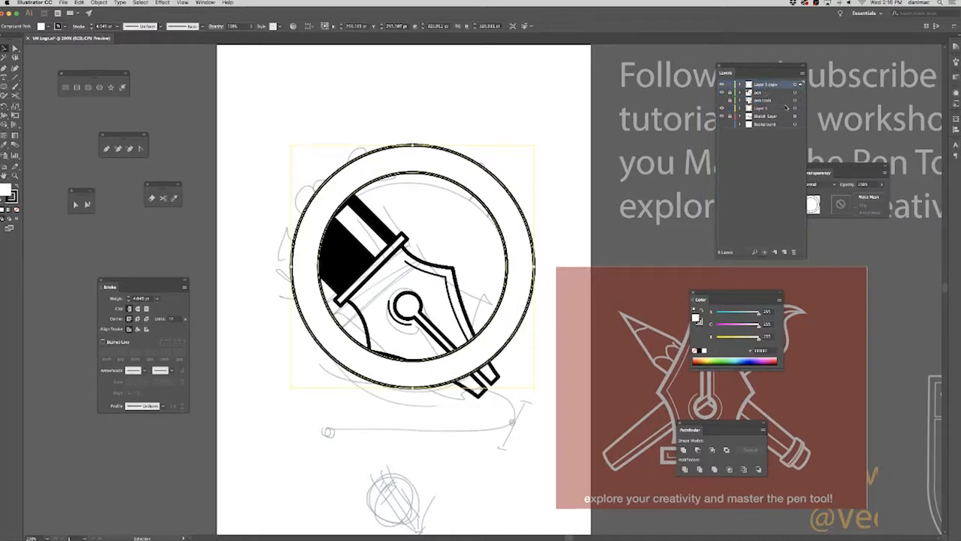
Lock the original ring layer and all other layers, leaving only the duplicate ring layer unlocked and active.
left_click(781, 109)
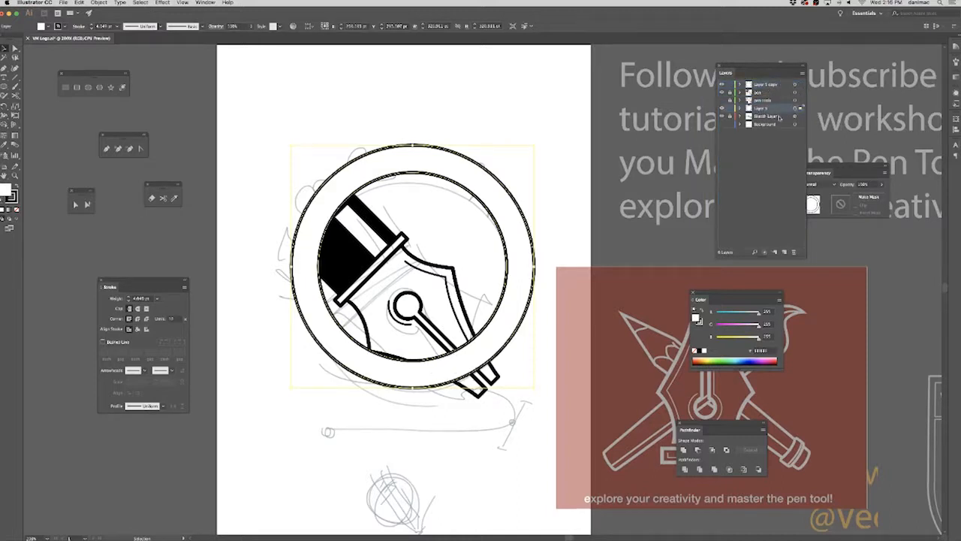
left_click(730, 115, "alt")
left_click(729, 109, "alt")
left_click(729, 110)
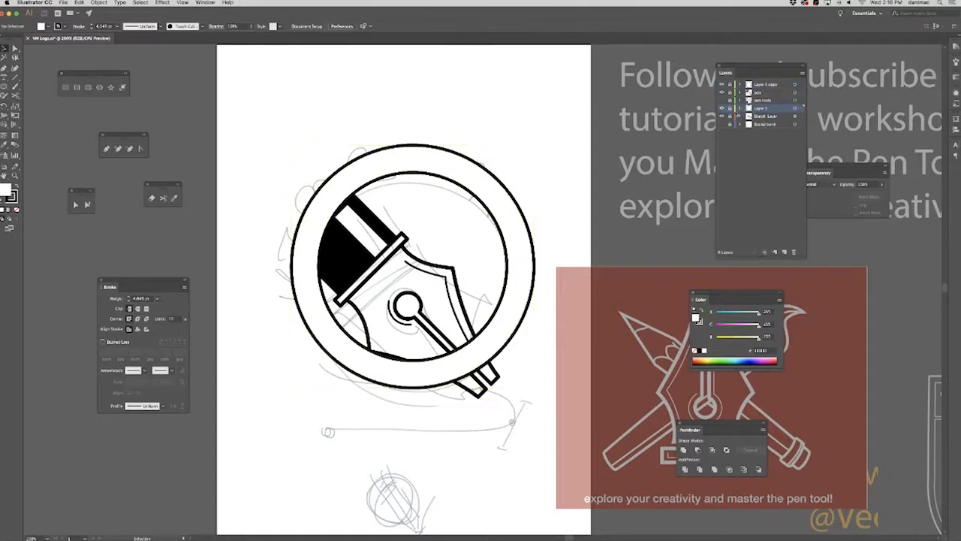
left_click(782, 84)
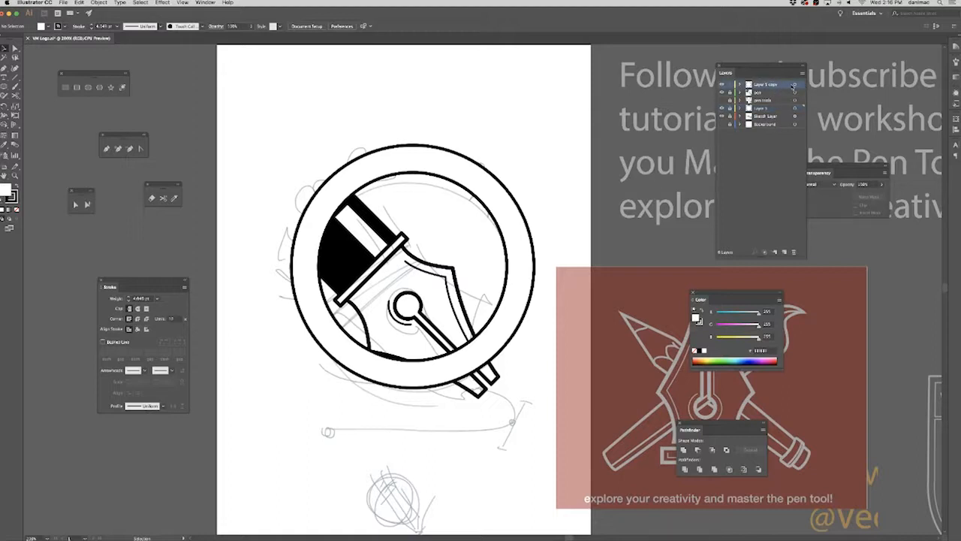
Lower the duplicate ring layer's opacity to 60% so the pen shows through it.
left_click(795, 85)
left_click(882, 185)
left_click(869, 195)
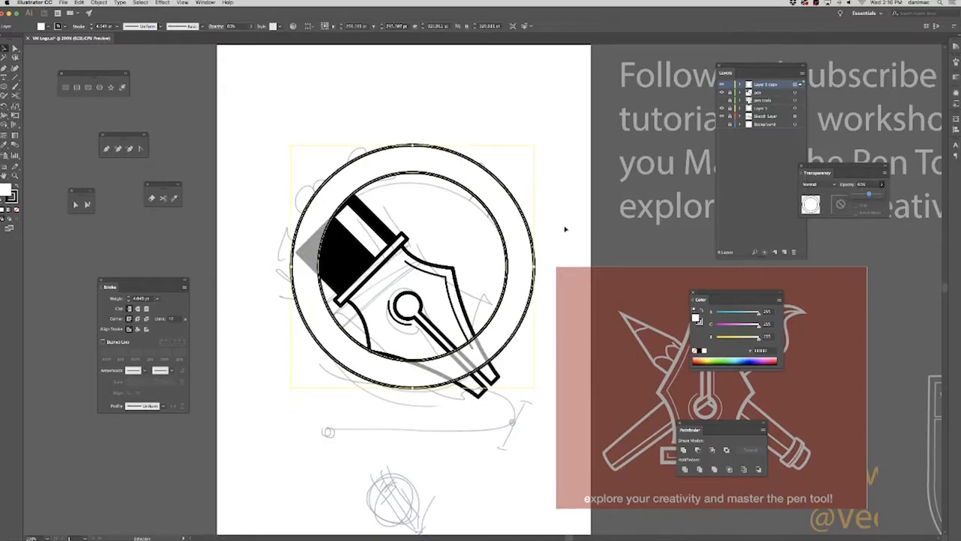
key("super+=")
key("super+=")
key("super+=")
scroll(571, 396, "down", 5)
scroll(571, 396, "right", 3)
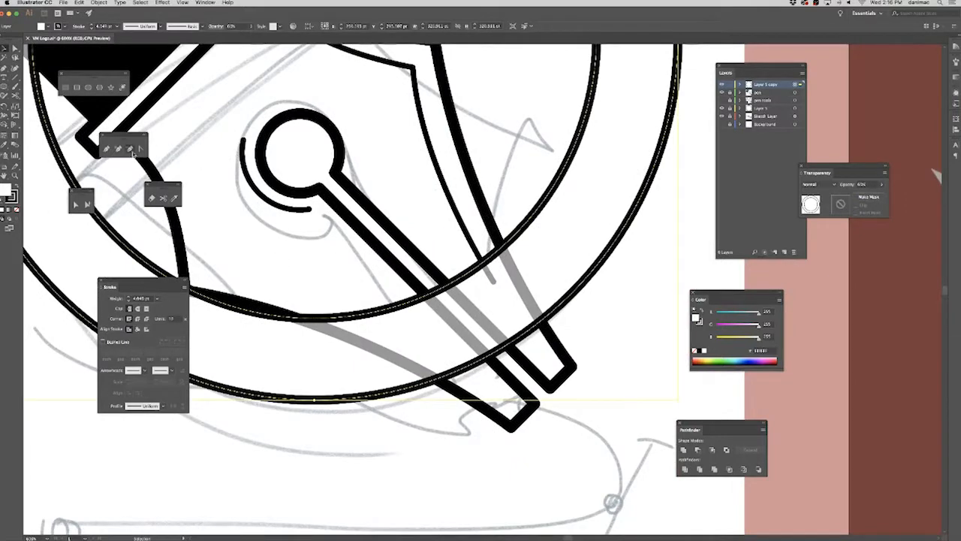
left_click(66, 88)
left_click(486, 208)
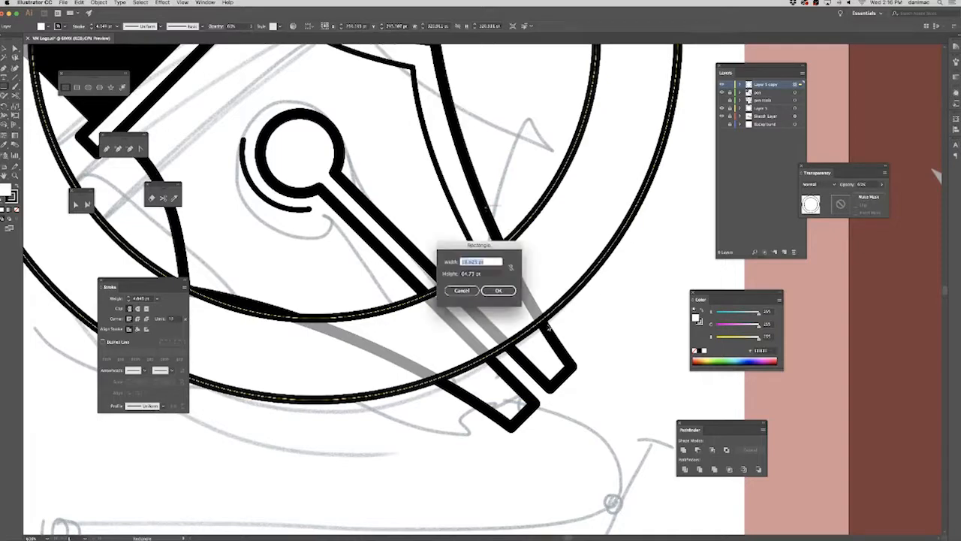
left_click(461, 290)
Draw a closed Pen path over the lower nib along its outer edges where it crosses the ring, and refine its curve.
left_click(107, 149)
left_click(488, 217)
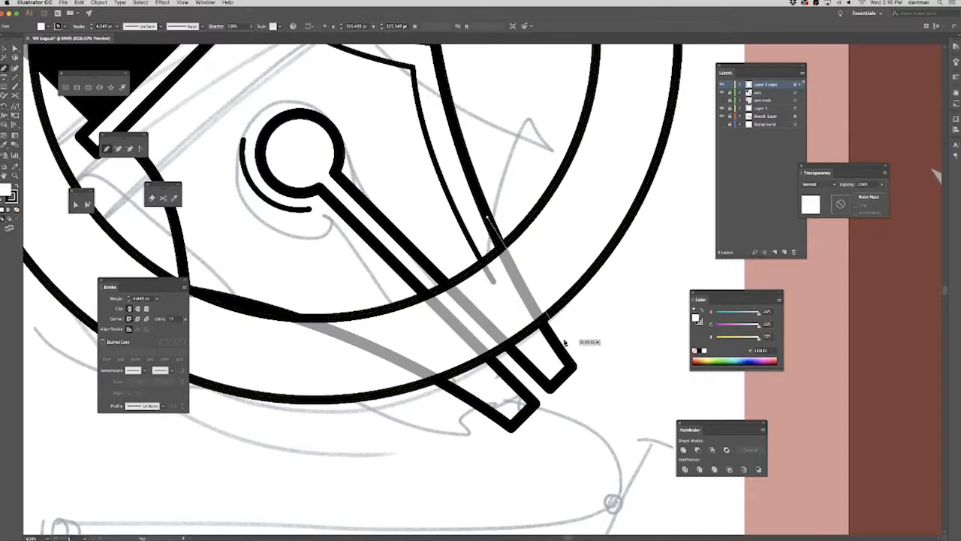
left_click_drag(556, 344, 572, 364)
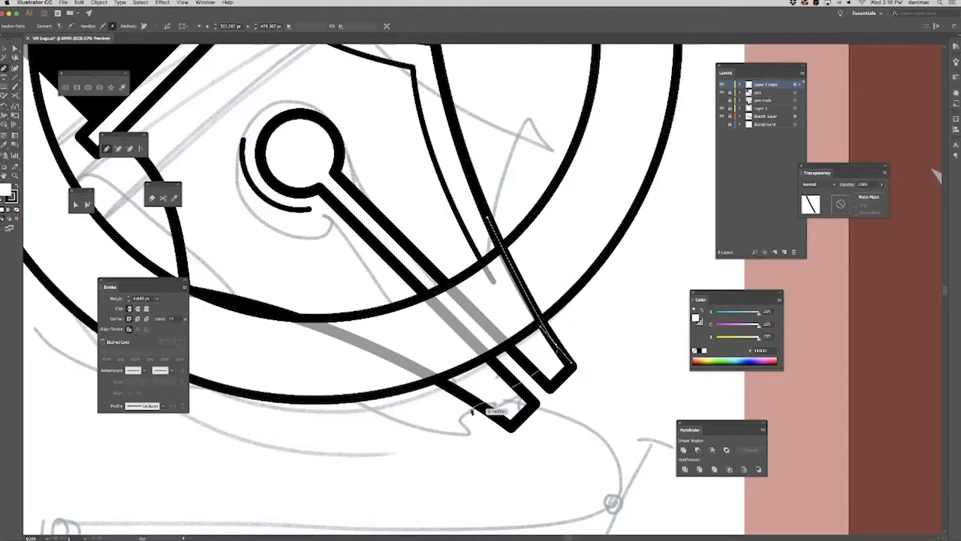
left_click(474, 401)
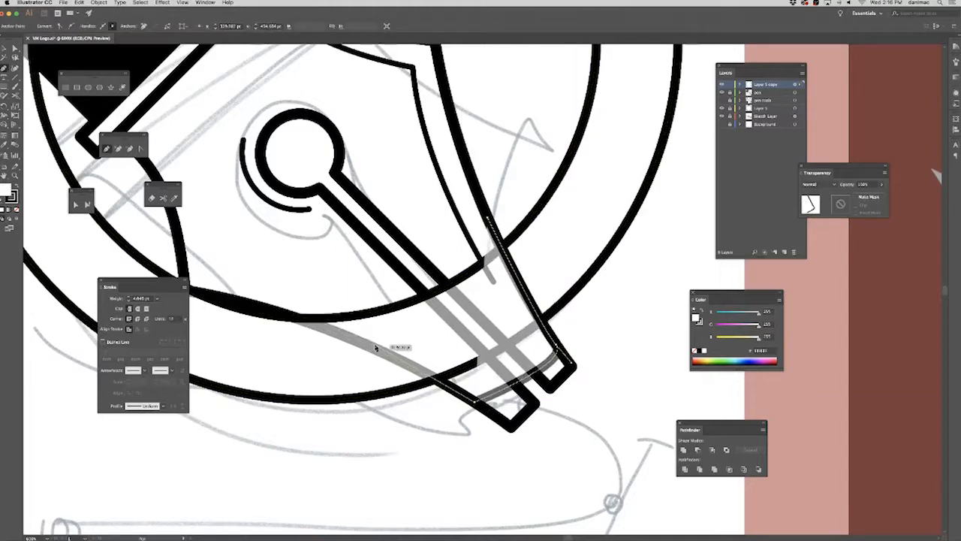
left_click(377, 348)
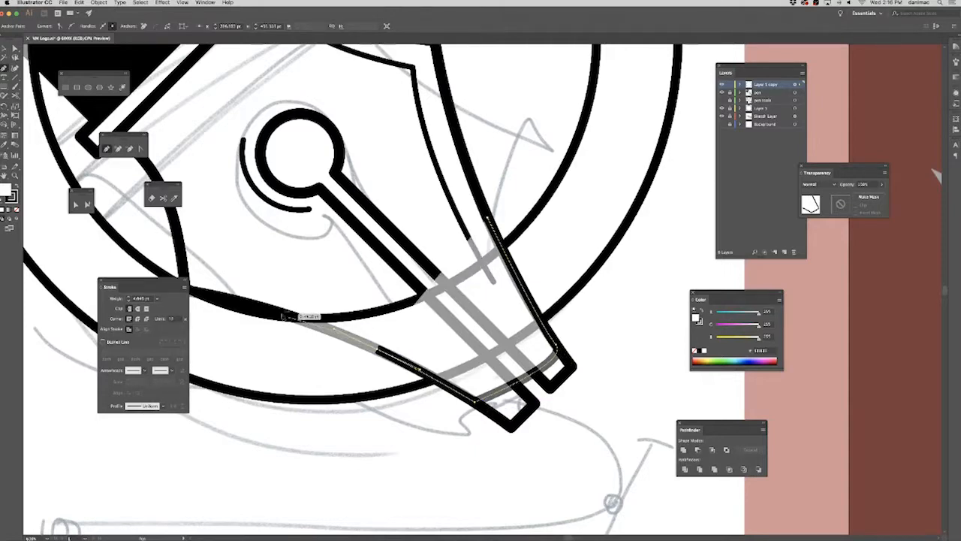
left_click(268, 308)
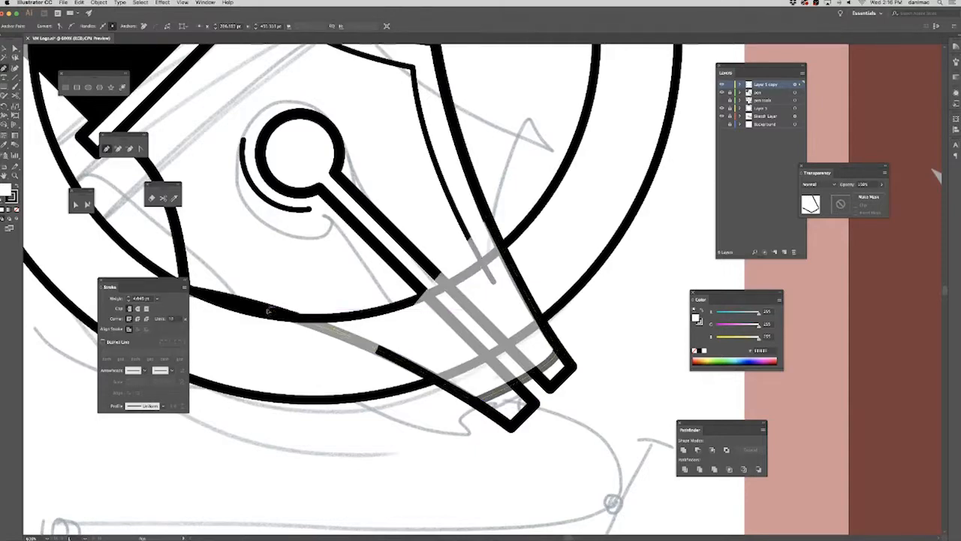
left_click(487, 221)
left_click(15, 48)
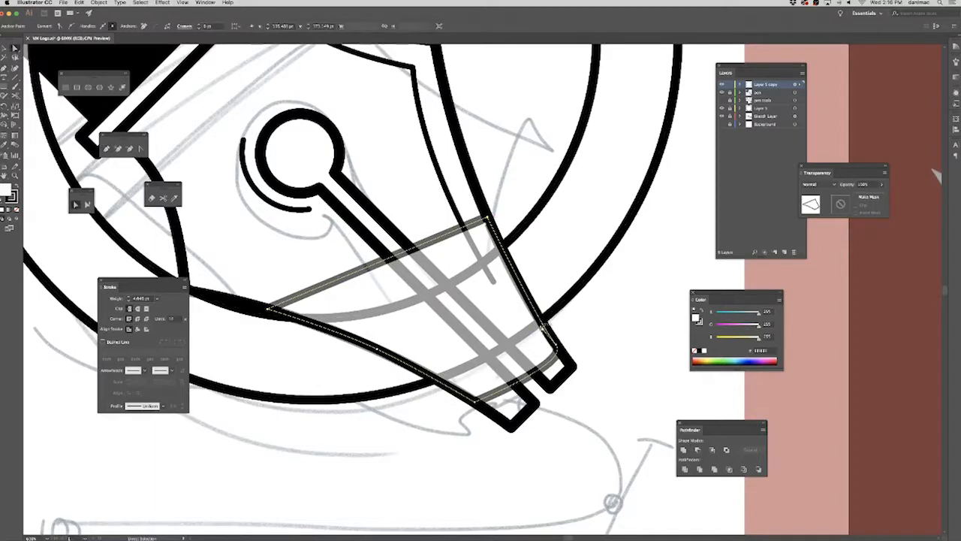
left_click(520, 295)
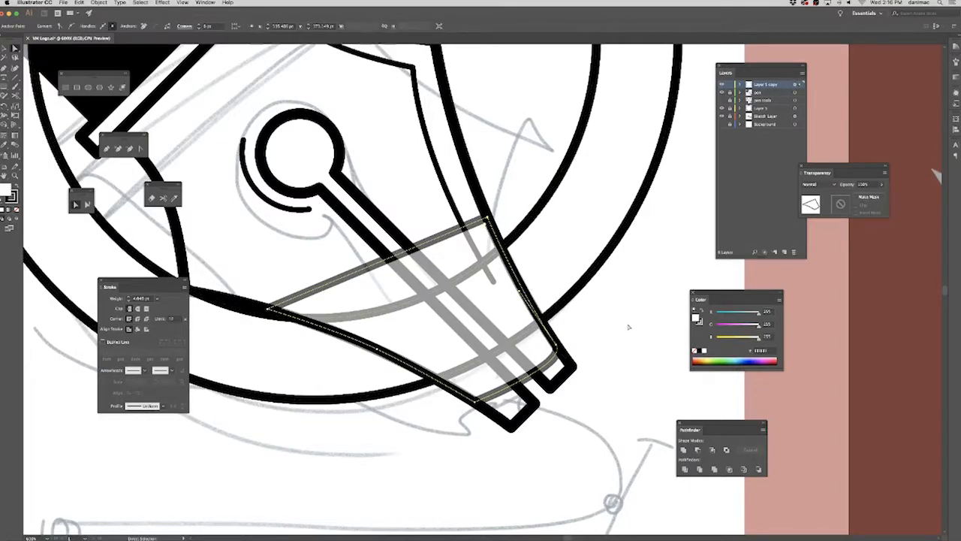
Subtract the nib-shaped path from the duplicate ring with Minus Front.
left_click(612, 265)
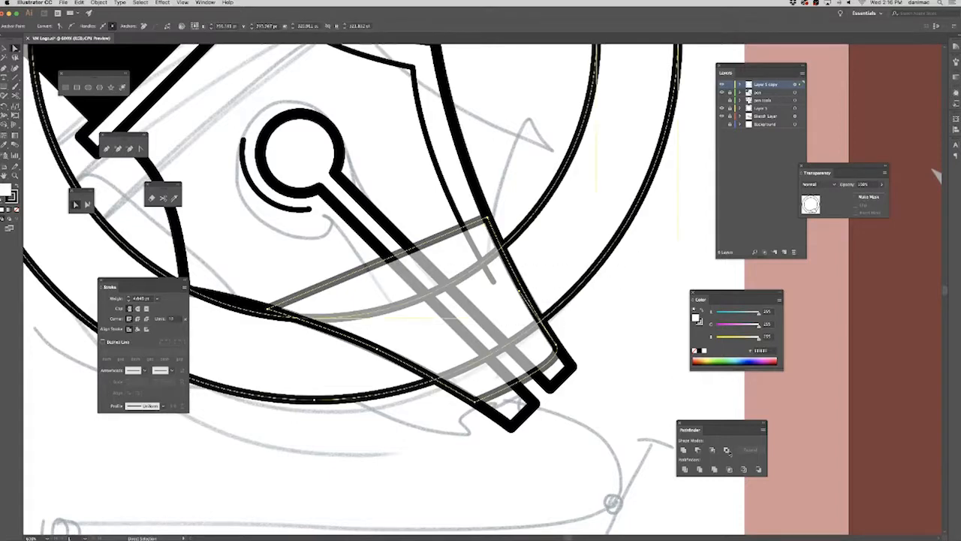
left_click(698, 451)
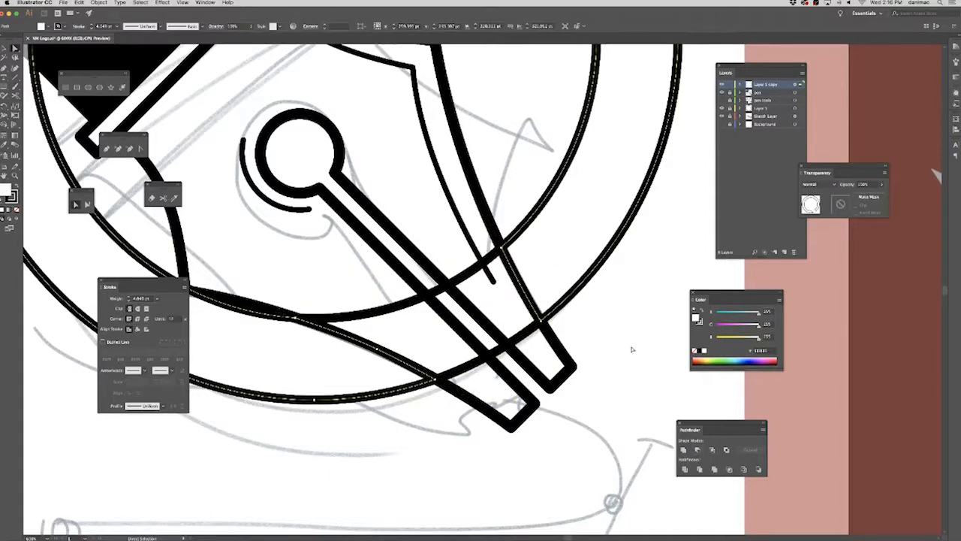
left_click(633, 349)
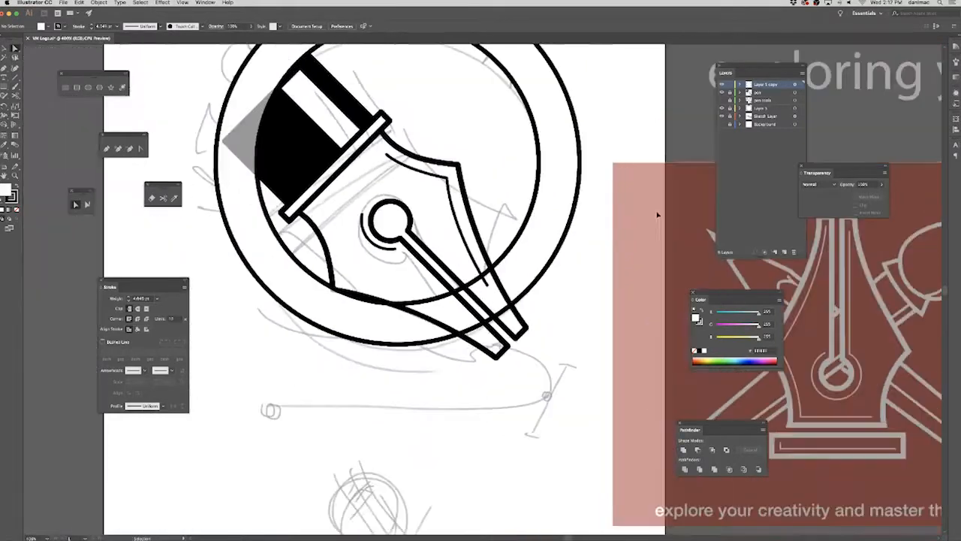
Set the duplicate ring layer's opacity back to 100%.
left_click_drag(613, 264, 640, 332)
left_click(794, 84)
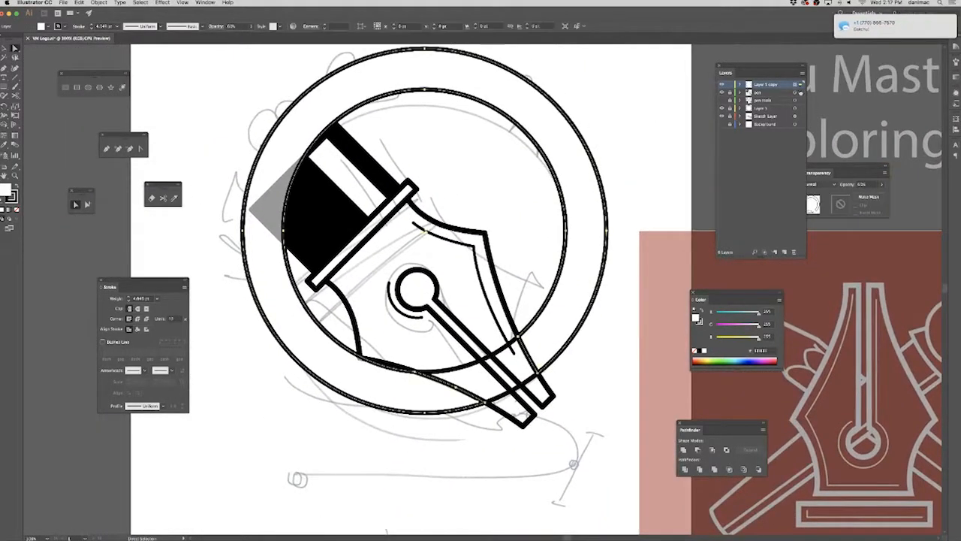
left_click(883, 186)
left_click_drag(872, 197, 883, 197)
left_click_drag(858, 31, 869, 31)
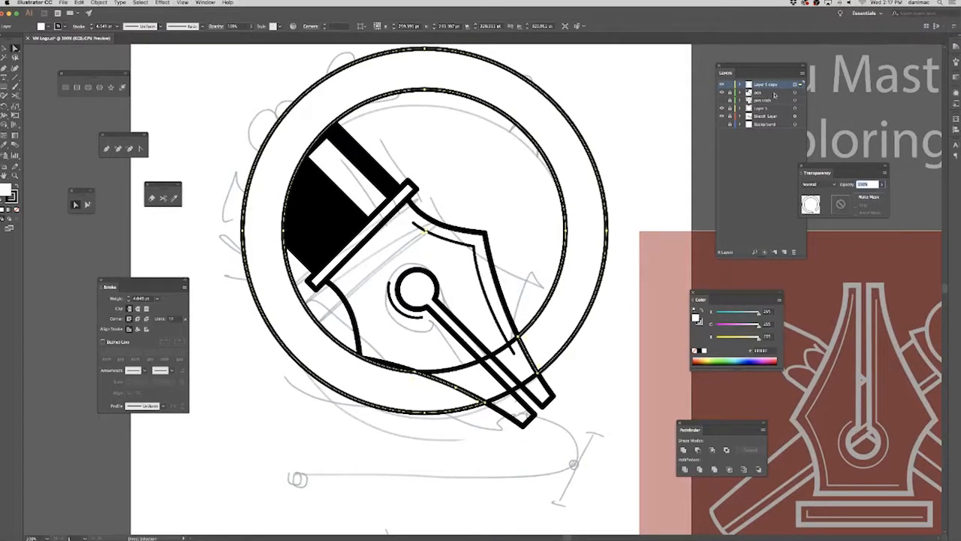
left_click(659, 328)
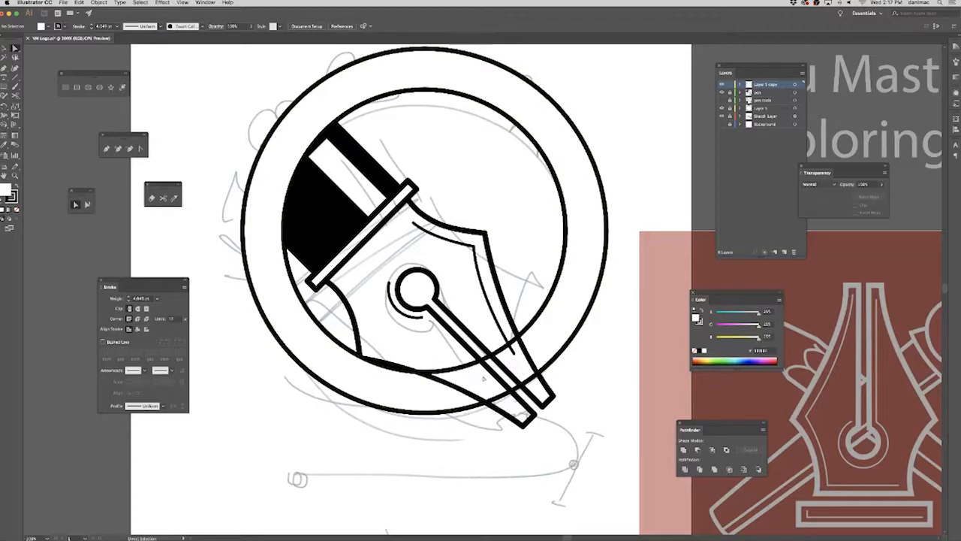
Hide the sketch layer and switch the original ring layer off and on again to compare the overlap.
left_click(723, 116)
left_click(723, 117)
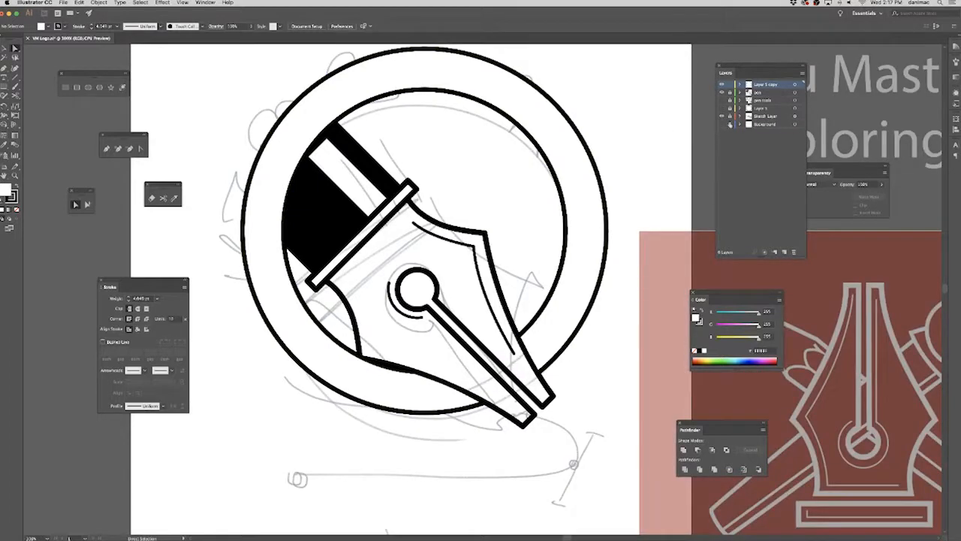
left_click(722, 118)
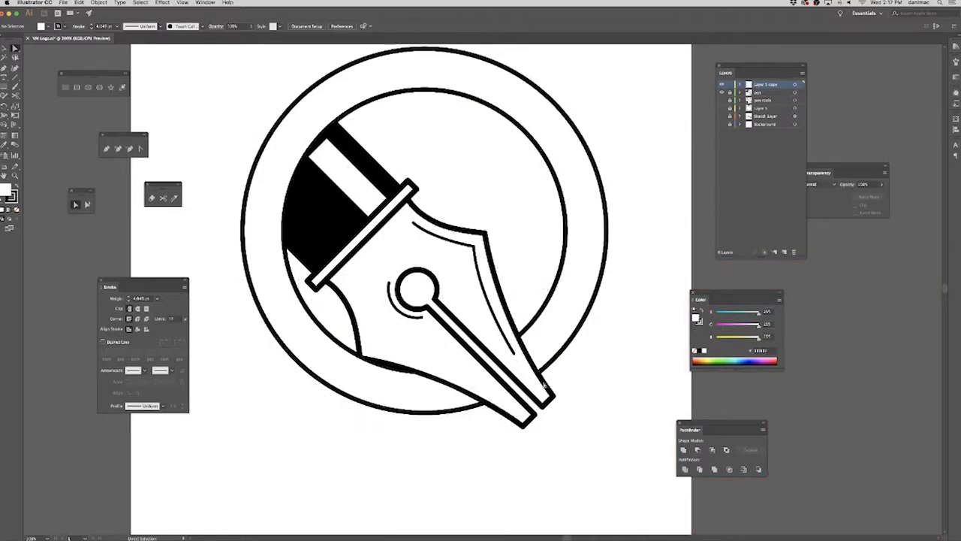
left_click(571, 339)
left_click(723, 109)
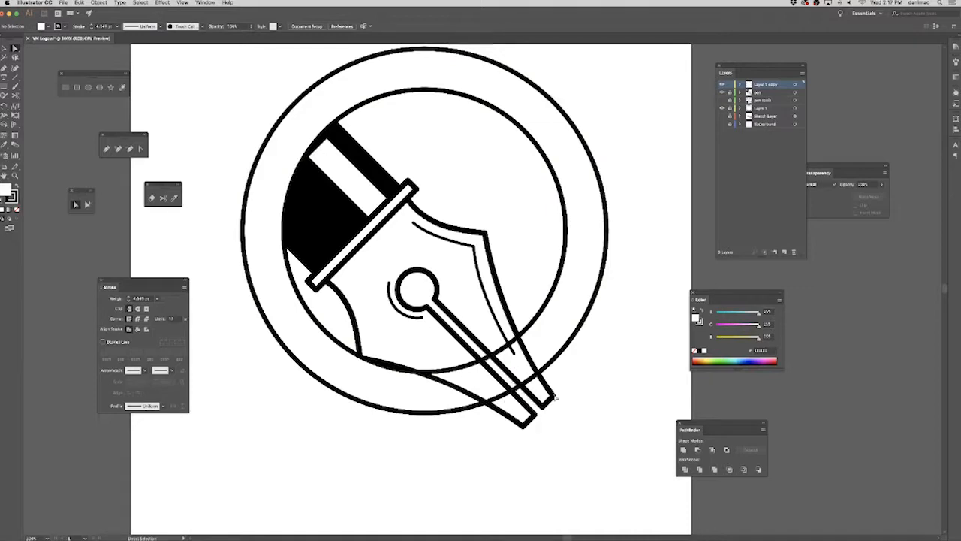
Rename the duplicate ring layer "circle top" and the original ring layer "circle bottom".
key("super+equal")
key("super+equal")
key("super+equal")
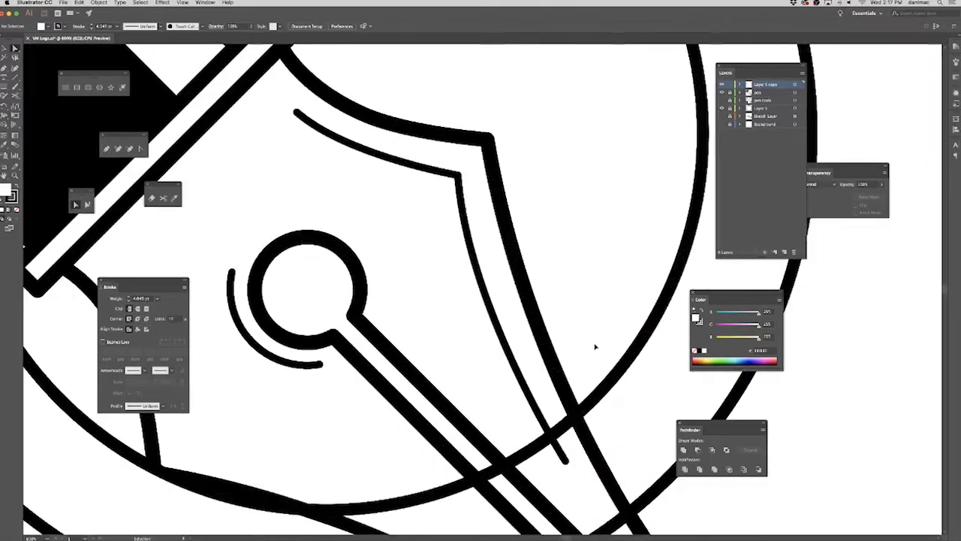
left_click_drag(540, 396, 422, 186)
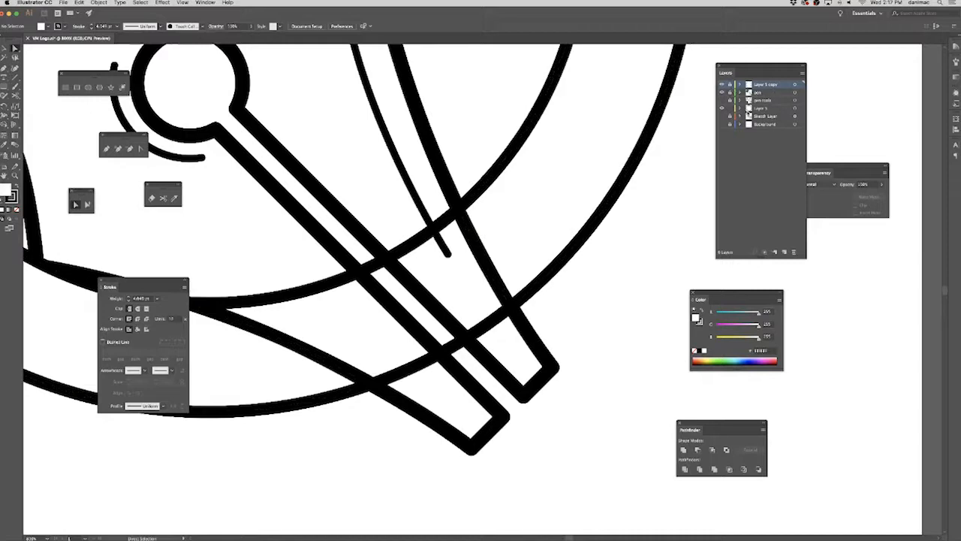
double_click(766, 85)
type("ick top")
key("Return")
double_click(767, 108)
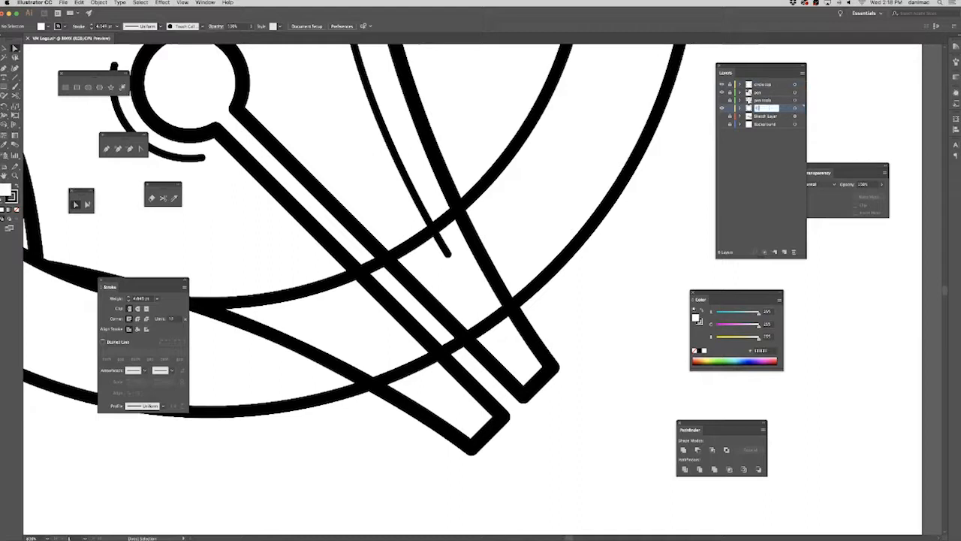
key("Return")
Draw a narrow closed Pen path on the circle bottom layer over the nib's slit where it crosses the ring.
left_click_drag(502, 363, 529, 369)
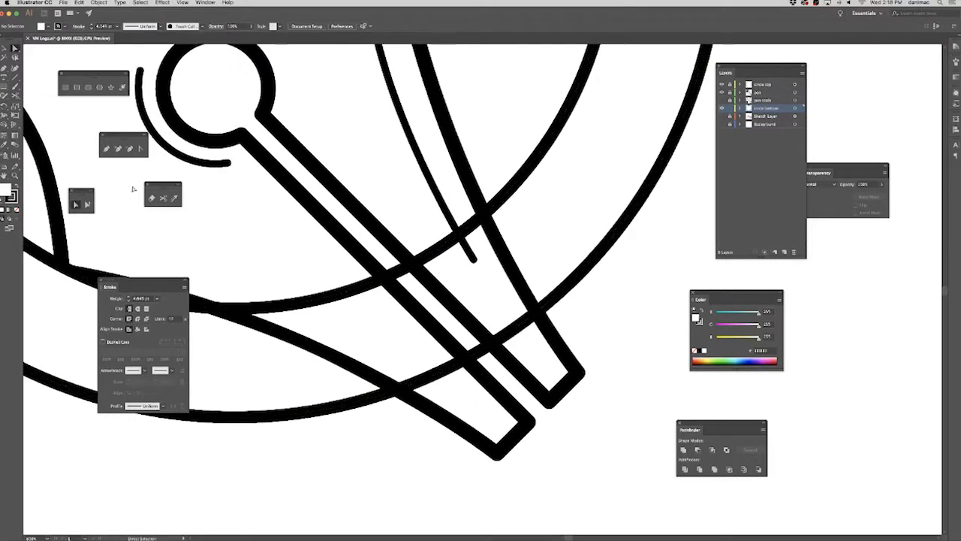
left_click(108, 150)
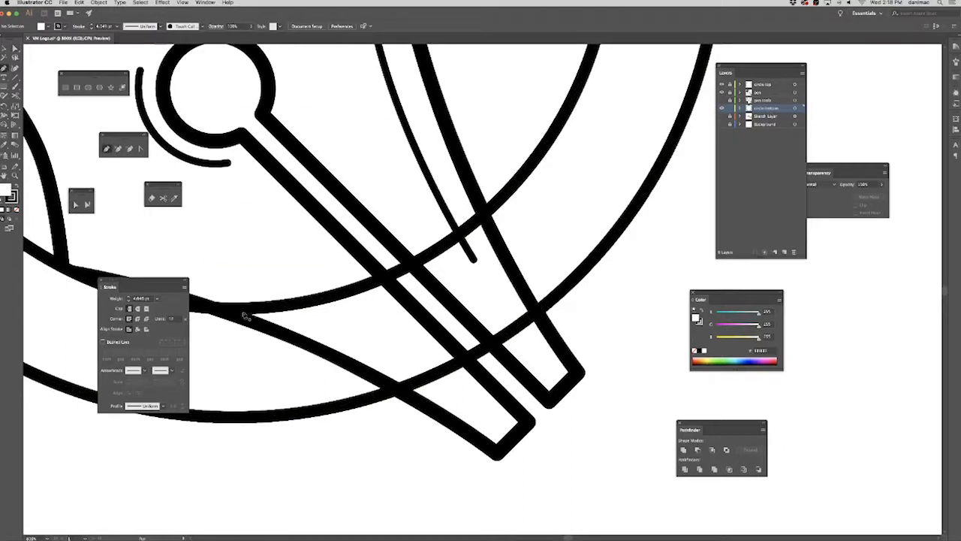
left_click(371, 268)
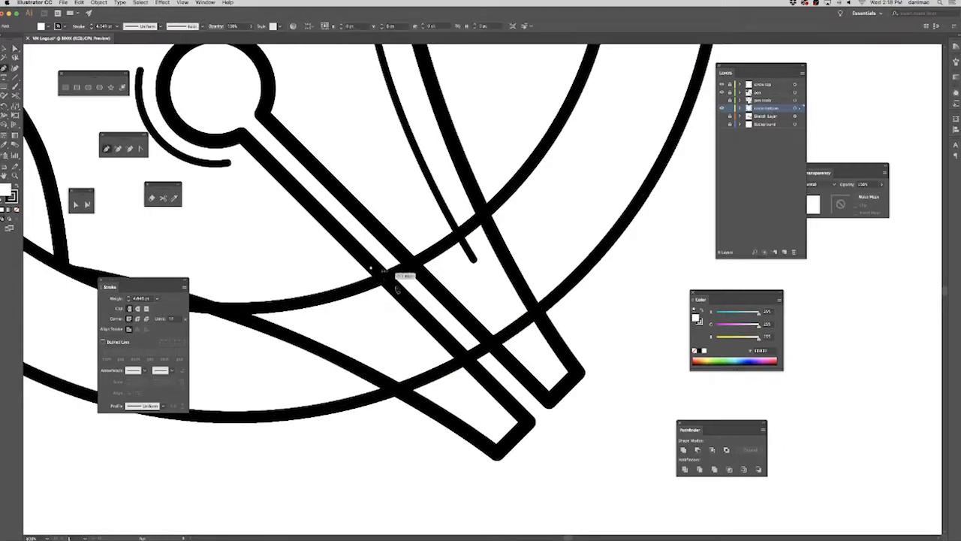
left_click(485, 377)
left_click(510, 364)
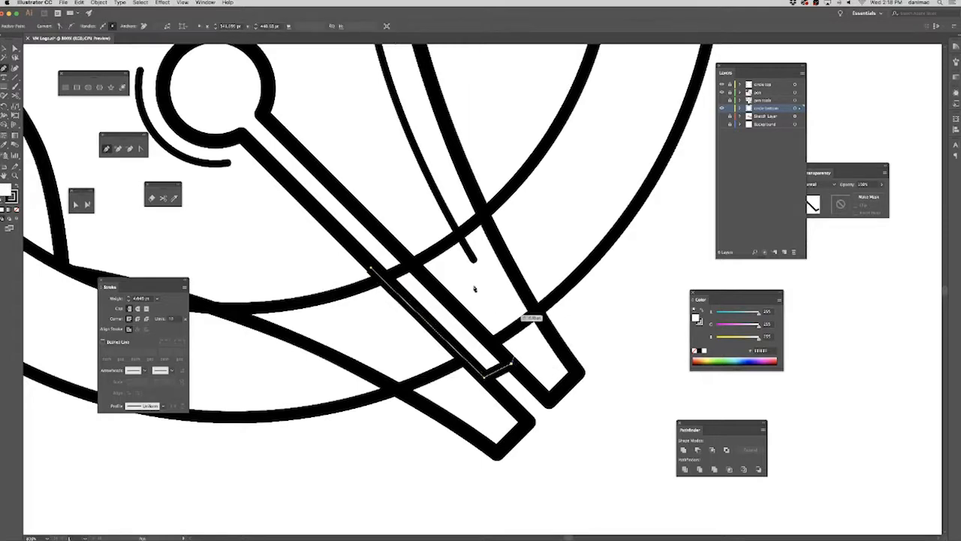
left_click(386, 236)
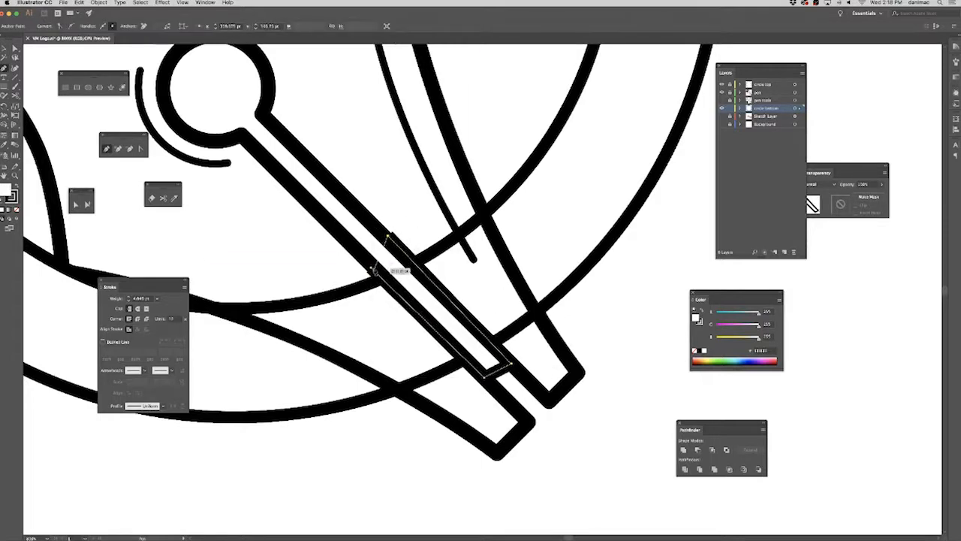
left_click(371, 267)
Nudge the corner anchor points of the narrow path so its long sides line up with the nib's slit lines.
key("a")
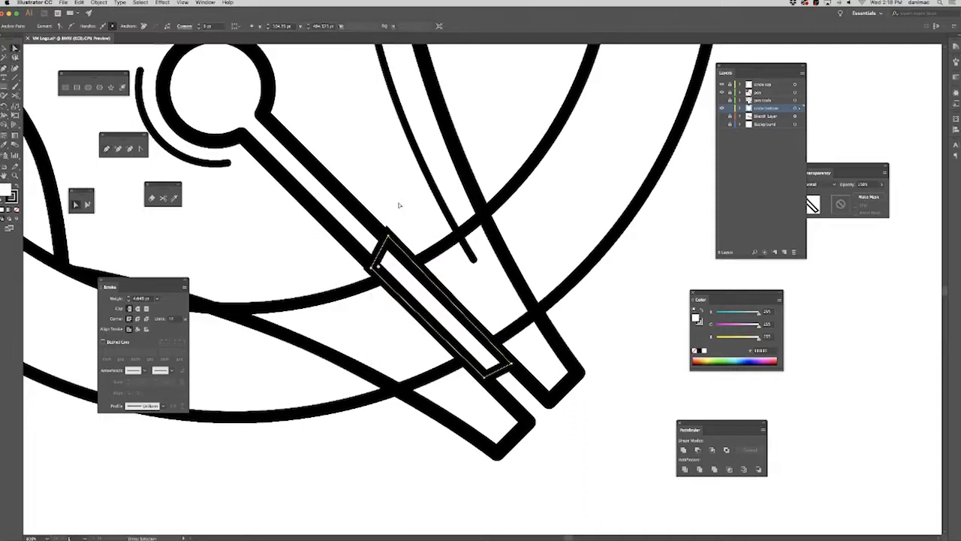
key("Down")
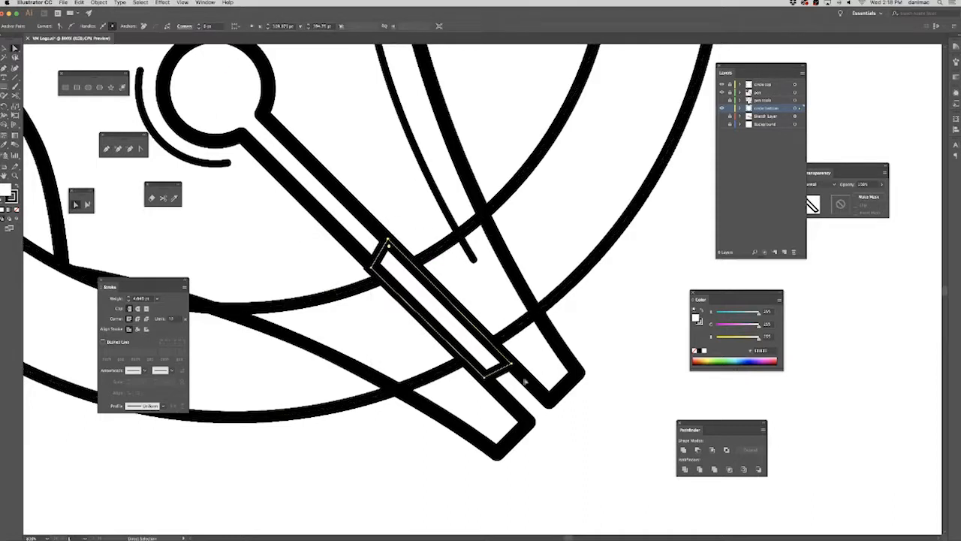
key("Down")
key("Right")
left_click(371, 268)
key("Up")
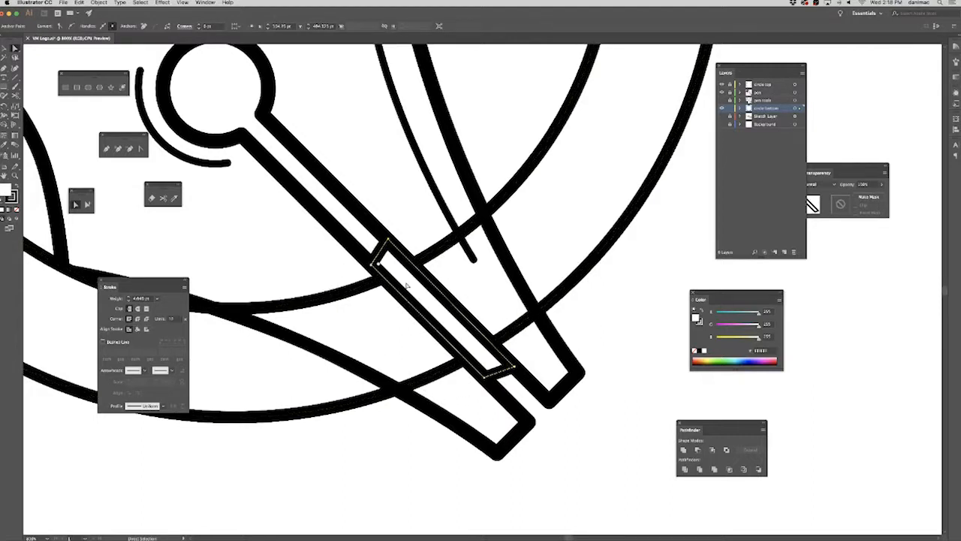
left_click(486, 373)
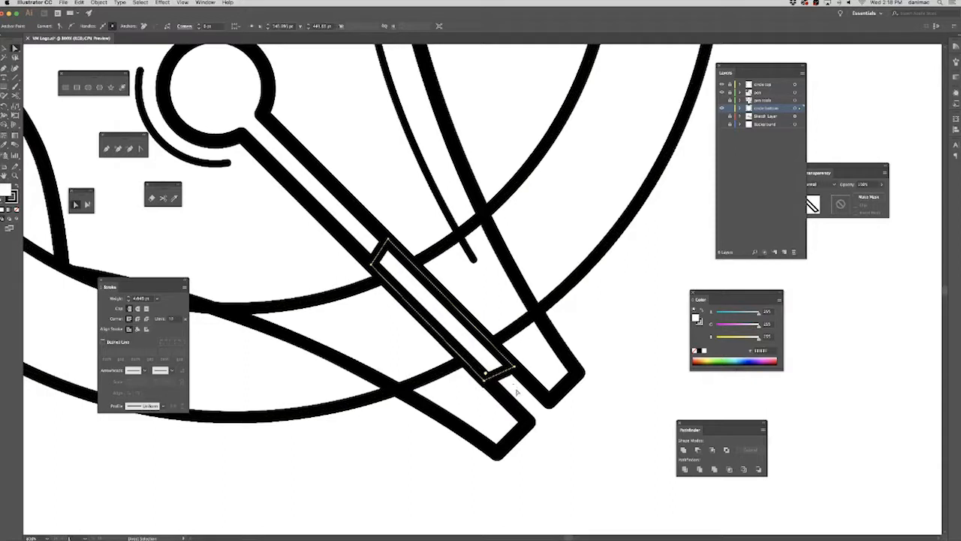
key("Right")
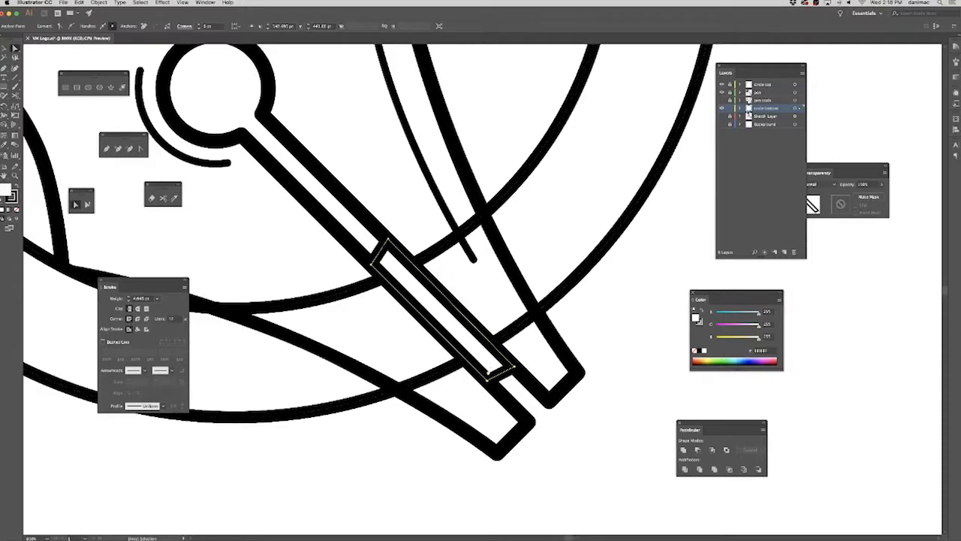
Duplicate the ring's compound path inside the circle bottom layer and hide the lower copy.
left_click(740, 109)
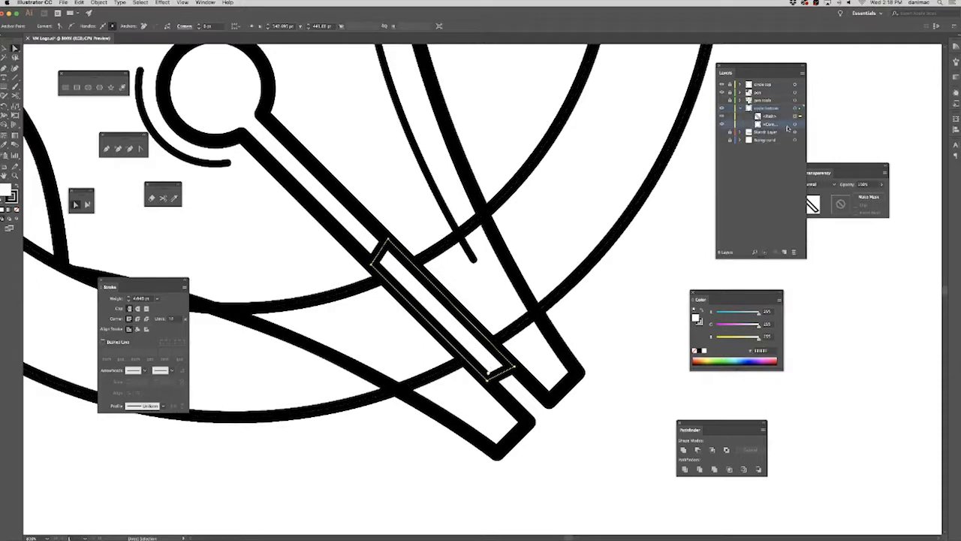
left_click(801, 74)
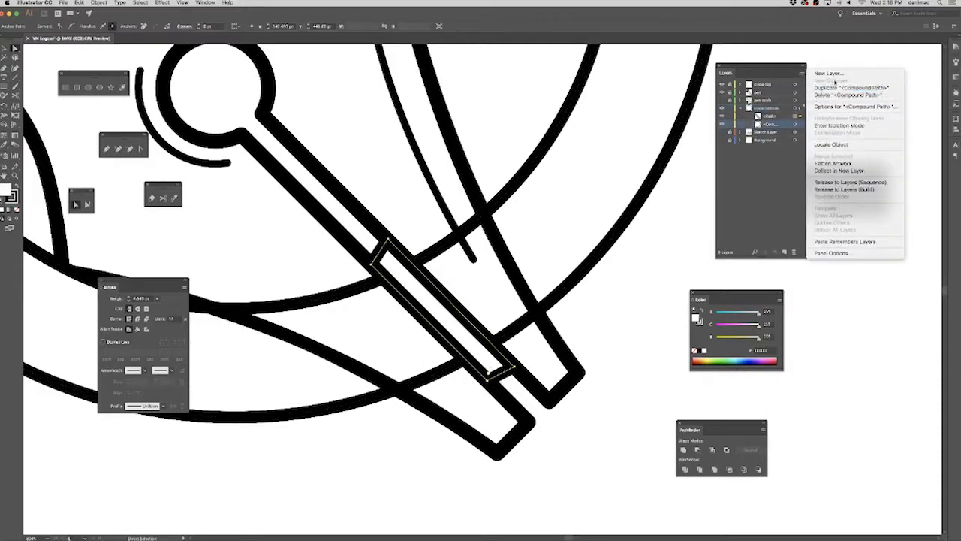
left_click(822, 87)
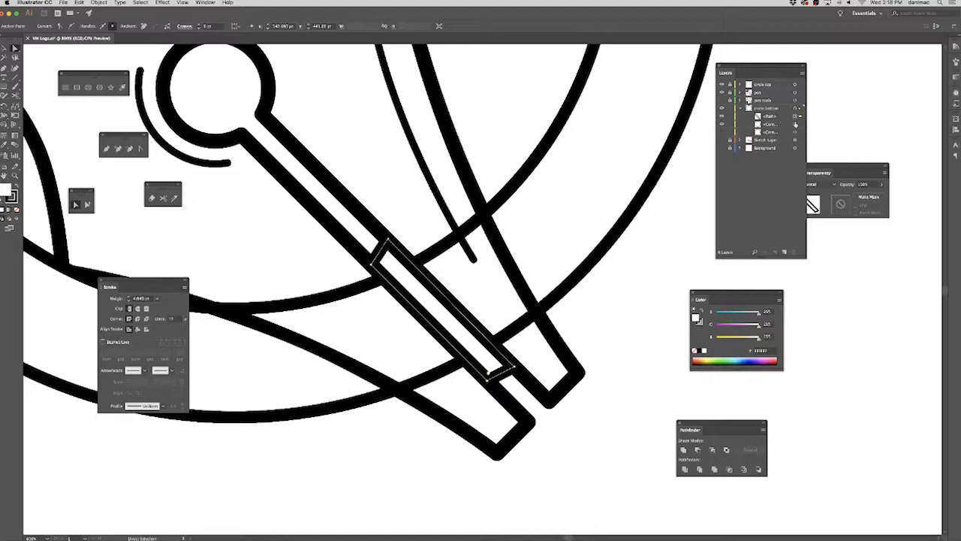
Intersect the narrow slit path with the visible ring copy on the circle bottom layer, keeping only their overlap.
left_click(796, 124, "shift")
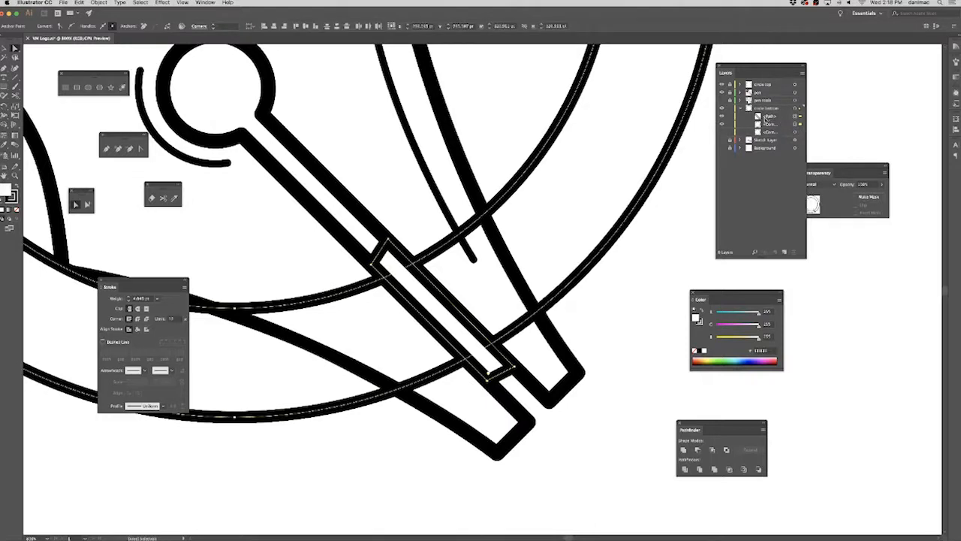
left_click(713, 451)
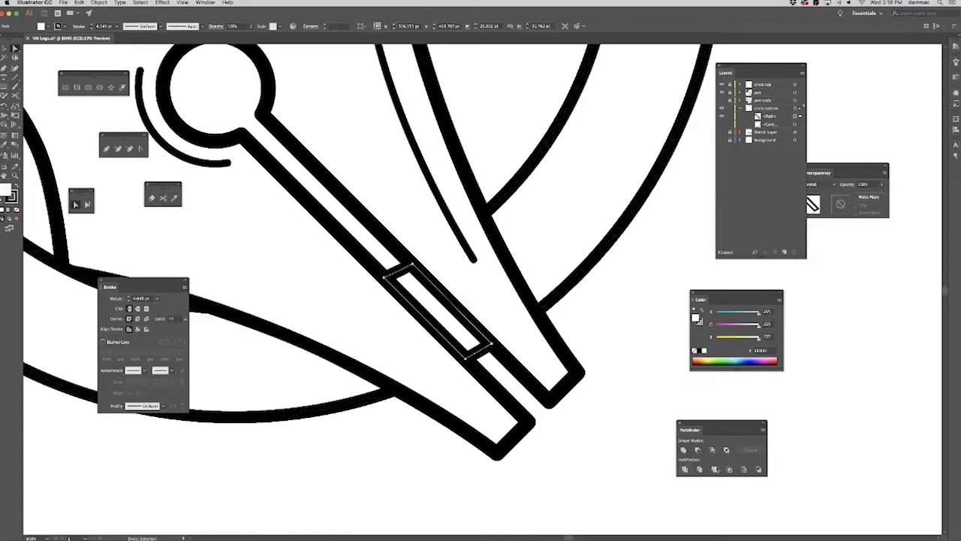
left_click(857, 285)
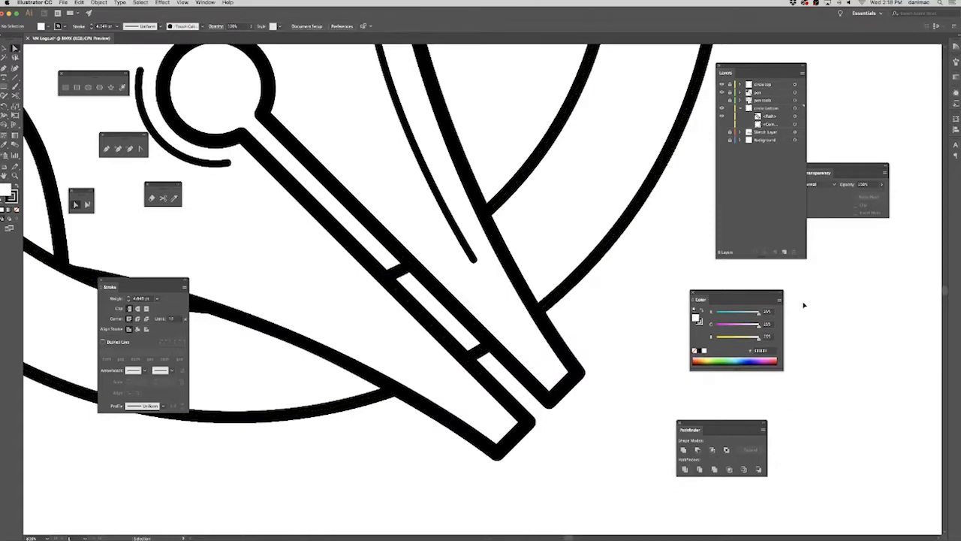
key("ctrl+minus")
left_click_drag(575, 302, 597, 375)
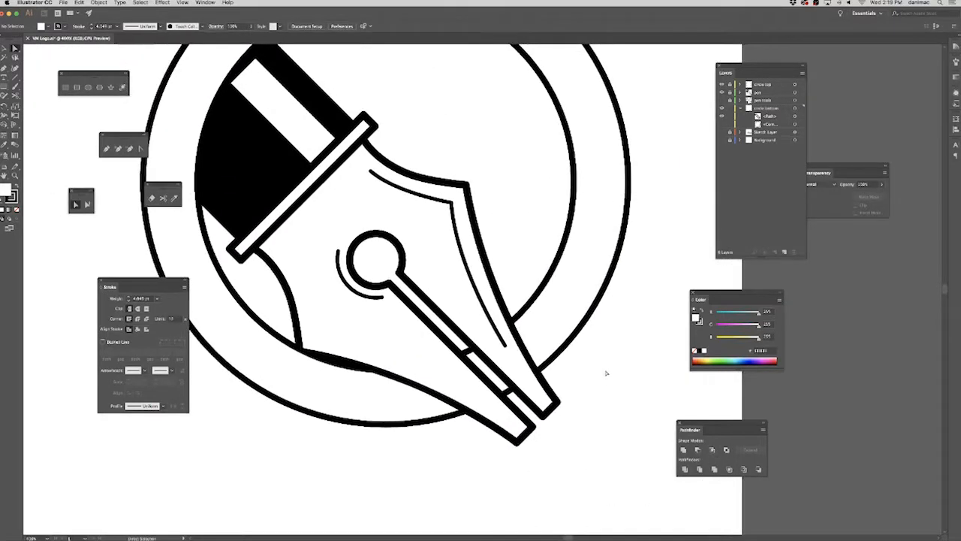
key("super+minus")
left_click_drag(618, 302, 606, 344)
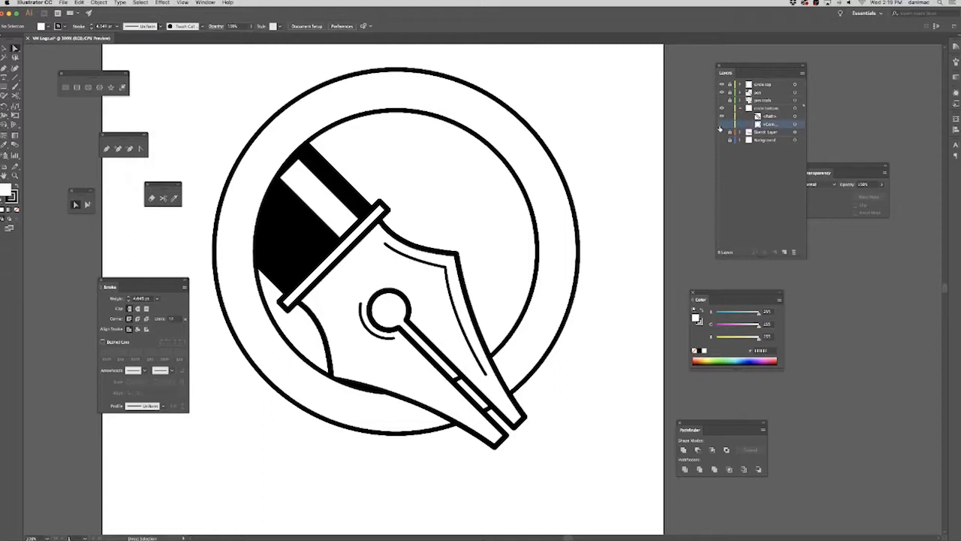
Collapse the circle bottom layer and show the Sketch Layer beneath the artwork.
left_click(721, 126)
left_click(721, 126)
left_click(740, 109)
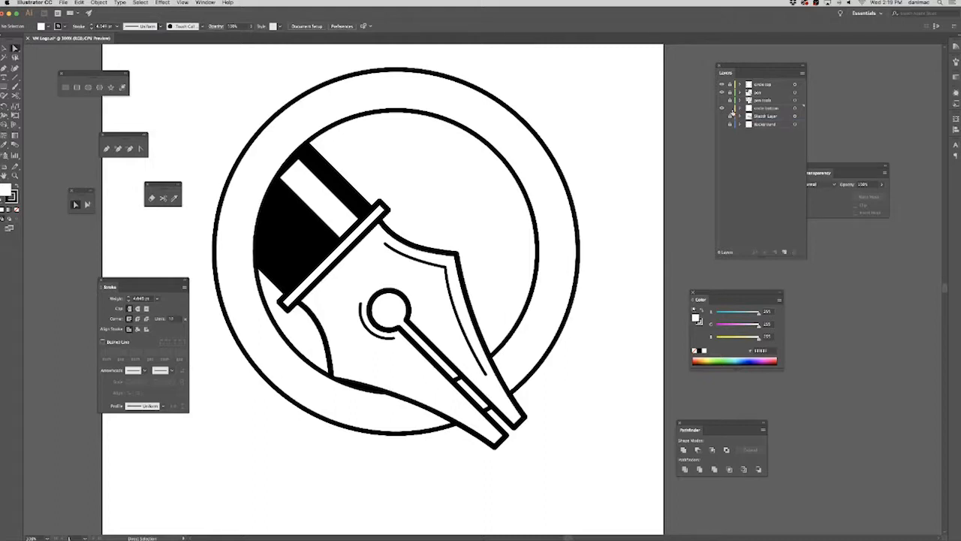
left_click(721, 117)
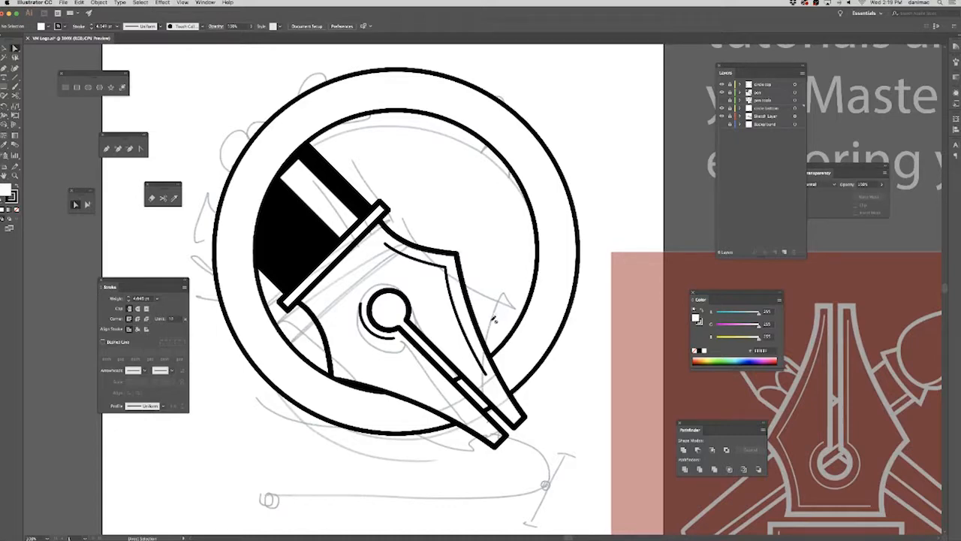
scroll(504, 379, "left", 3)
scroll(503, 379, "down", 1)
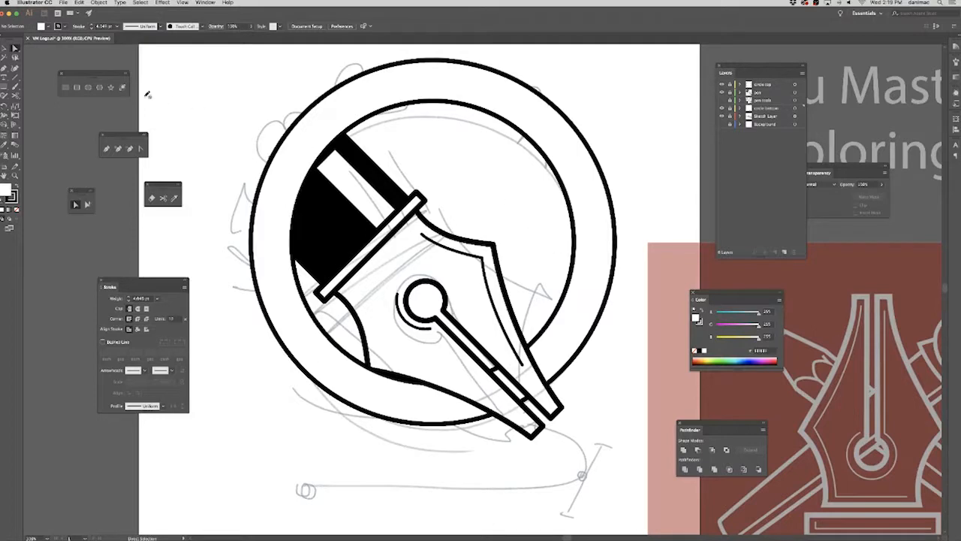
Select all the ring artwork on the circle top and circle bottom layers and set its fill to None.
left_click(5, 48)
key("super+a")
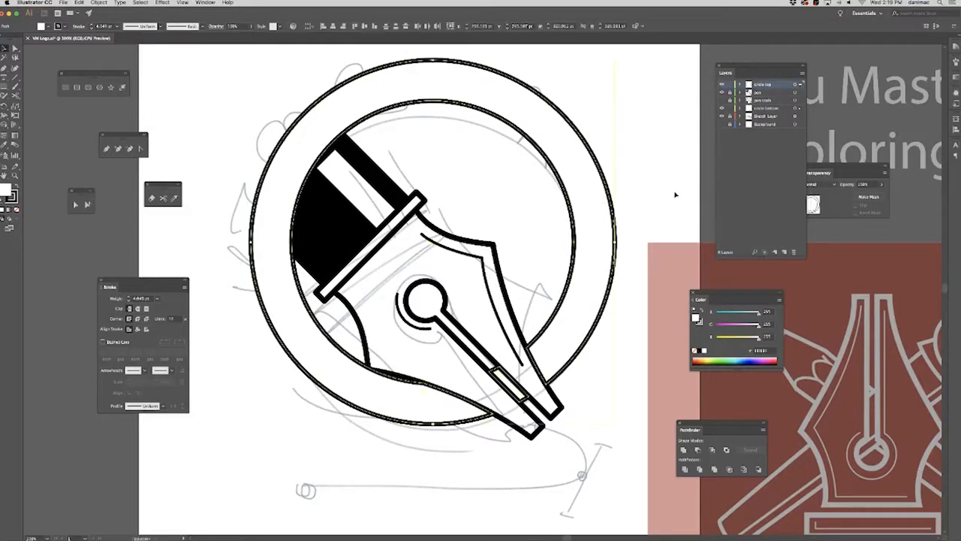
left_click(700, 353)
left_click(694, 350)
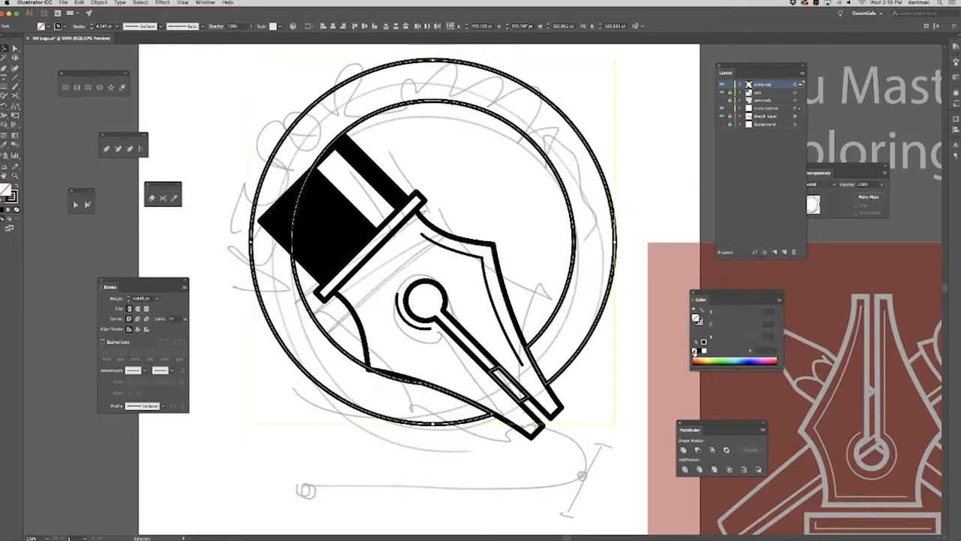
left_click(646, 391)
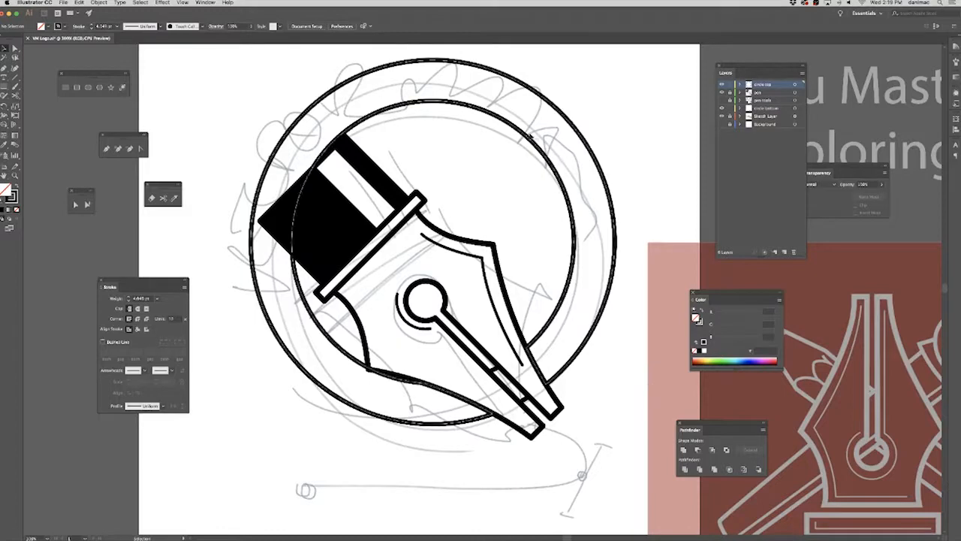
Select the pen's barrel shapes together with the circle top ring and create a new layer.
left_click_drag(564, 320, 402, 282)
left_click_drag(600, 394, 497, 382)
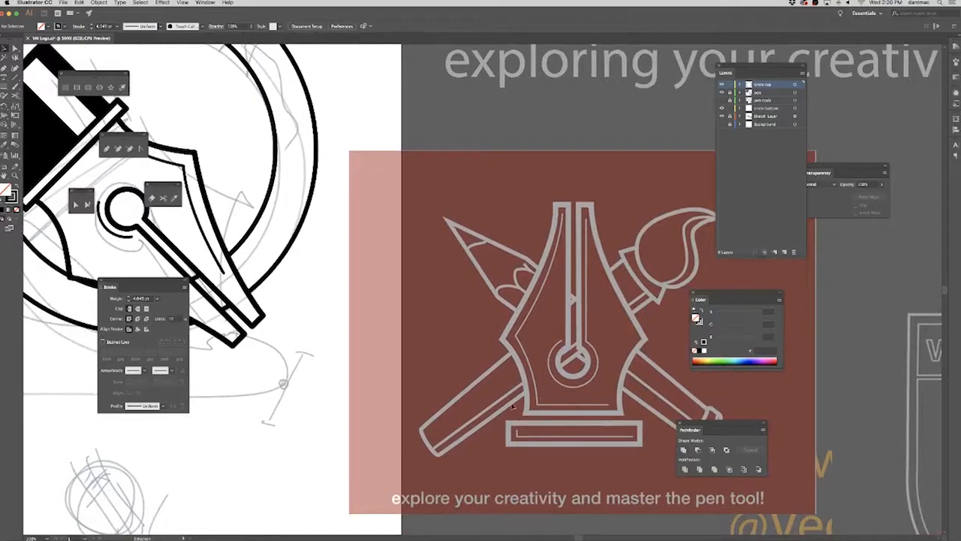
left_click_drag(285, 314, 622, 379)
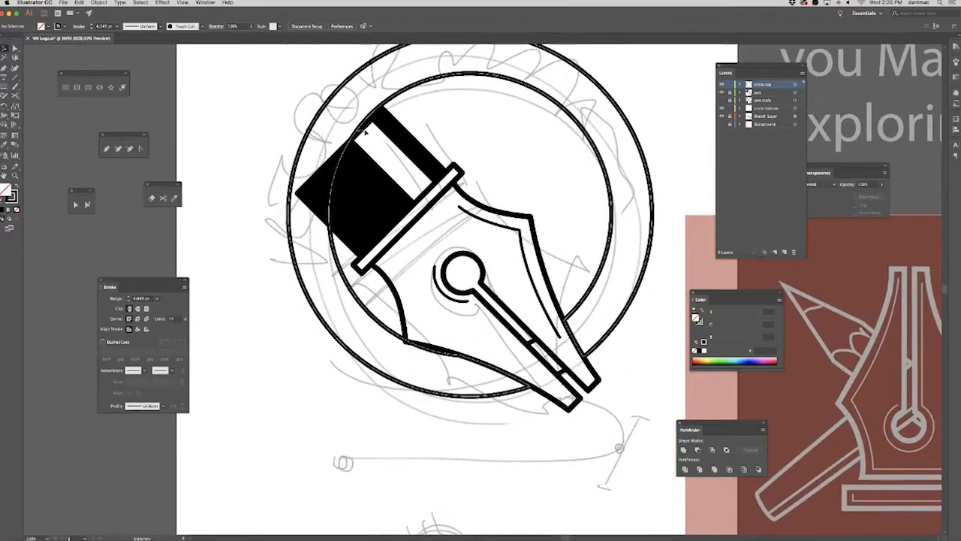
scroll(334, 203, "up", 3)
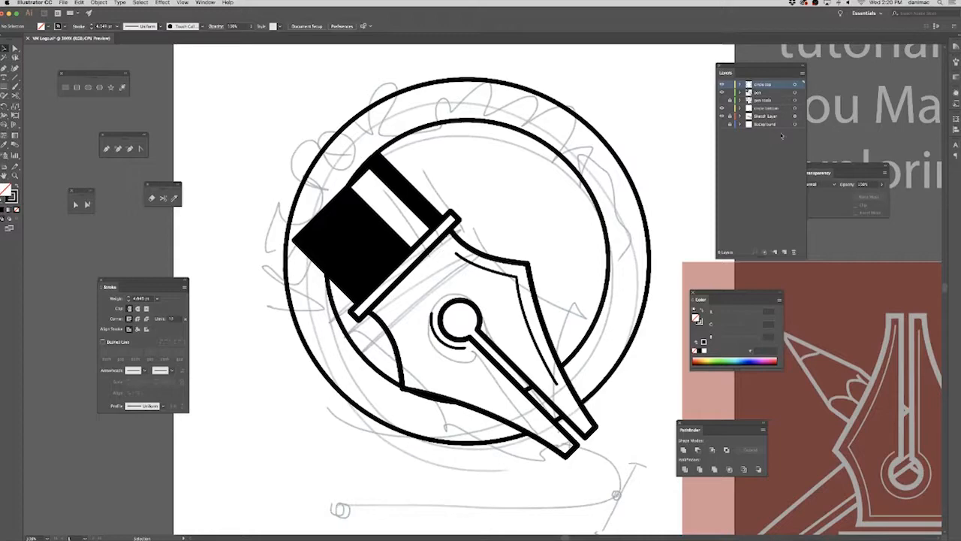
left_click(349, 248)
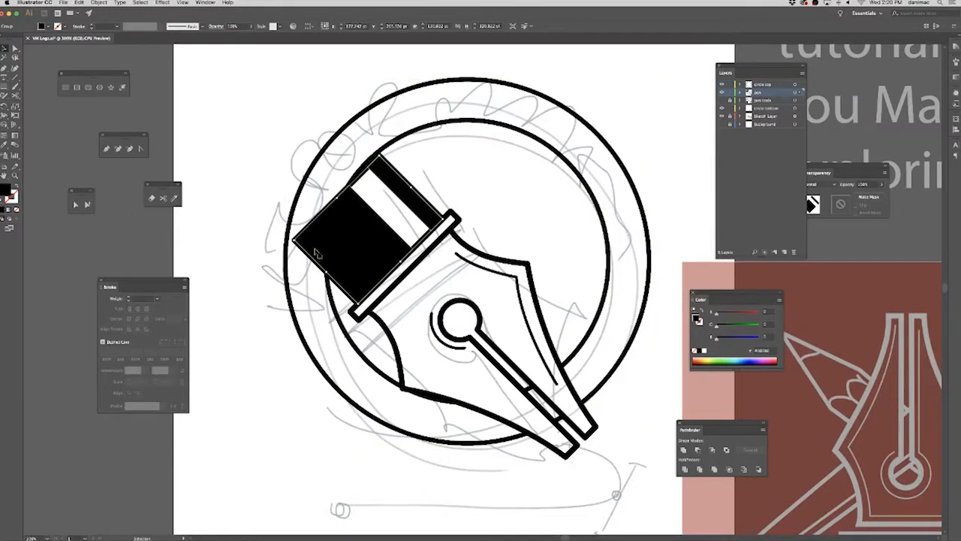
left_click(270, 289)
left_click(310, 253)
left_click(317, 201)
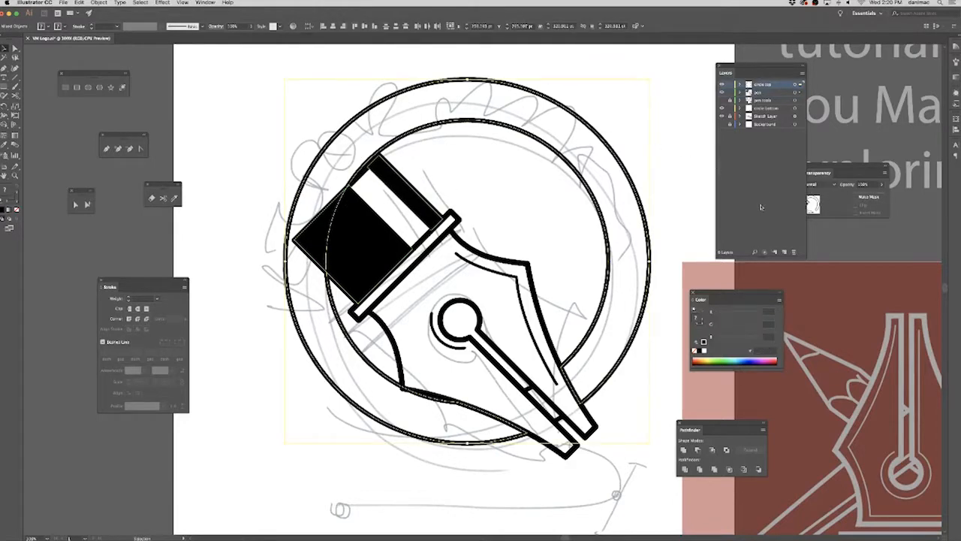
left_click(784, 252)
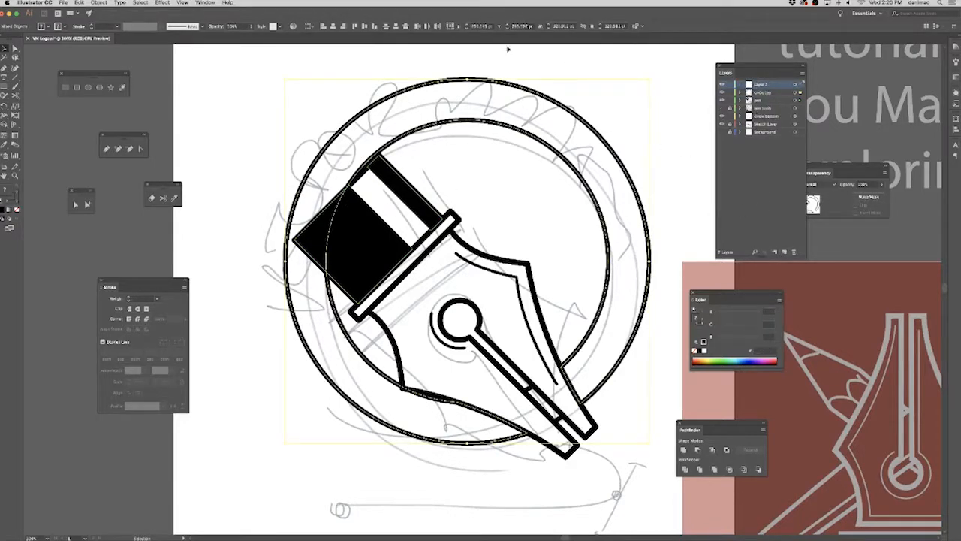
Try to move the selected barrel shapes and ring onto the new layer with Send to Current Layer.
left_click(99, 2)
mouse_move(105, 18)
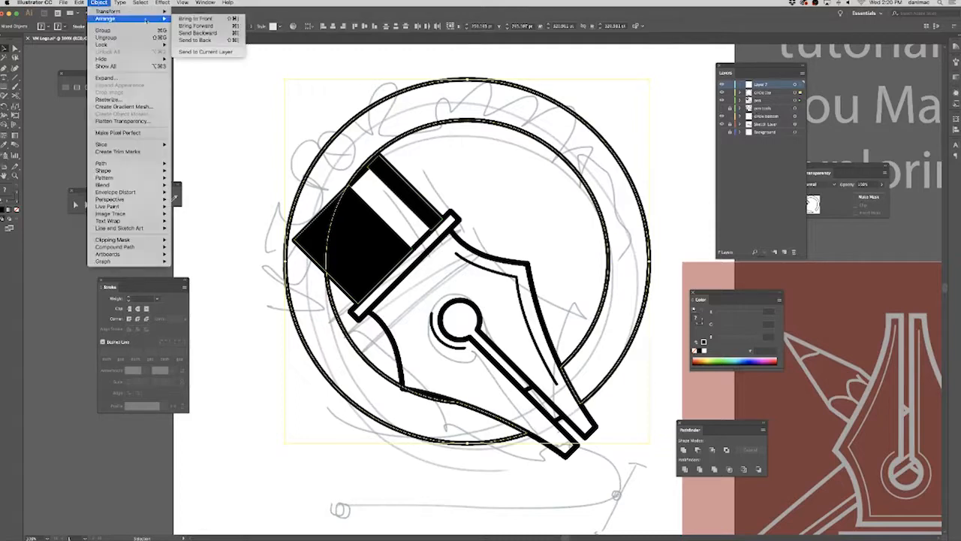
left_click(235, 52)
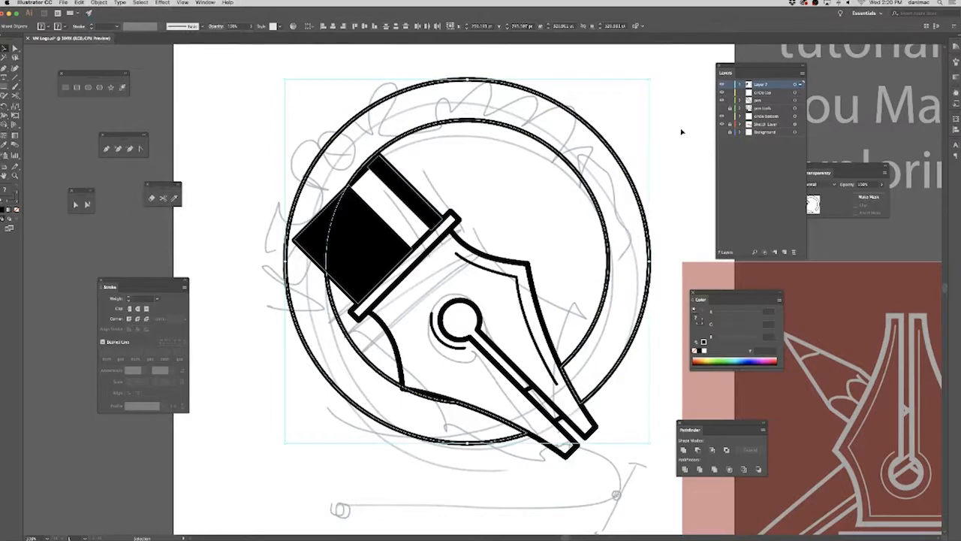
key("super+z")
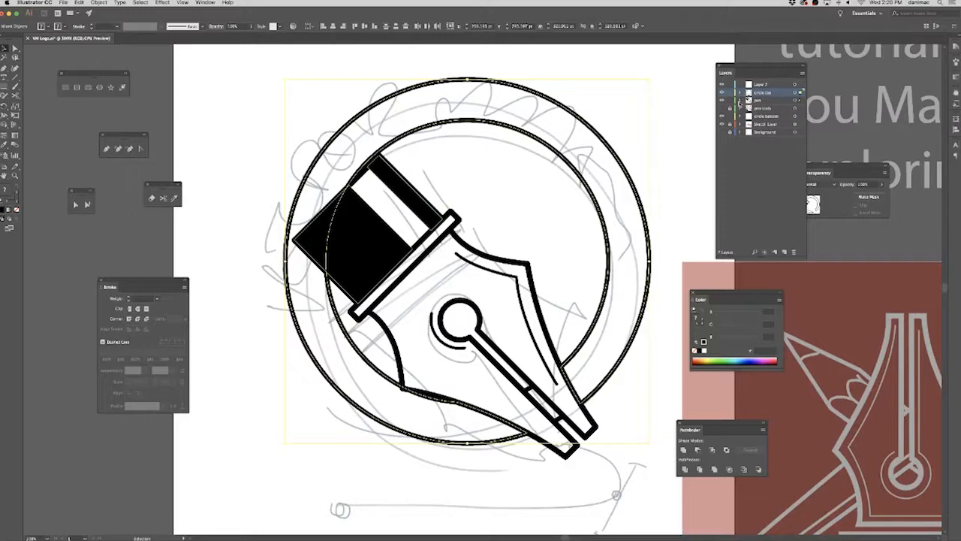
Duplicate the pen layer, keeping the original hidden and locked, and select the barrel's outline rectangle in the copy.
left_click(740, 100)
left_click(786, 136)
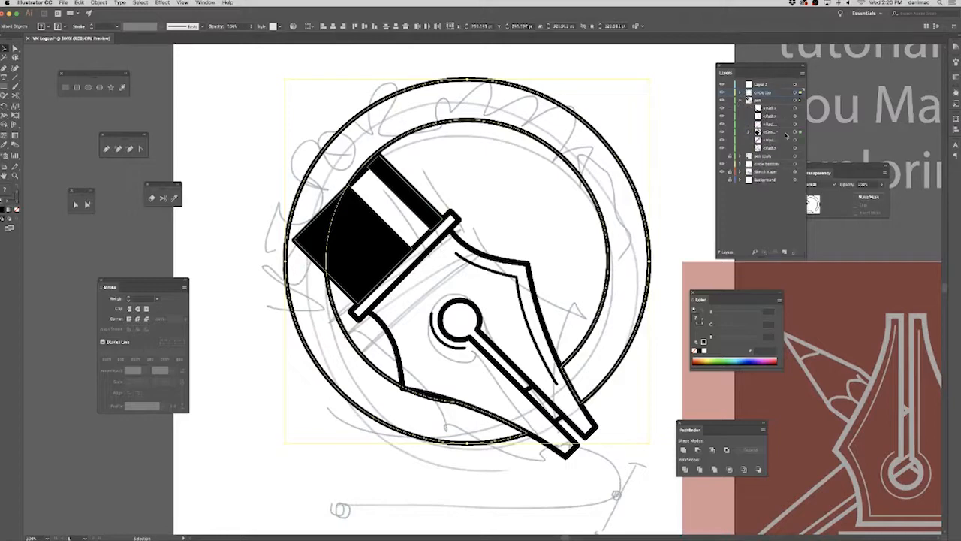
left_click(645, 132)
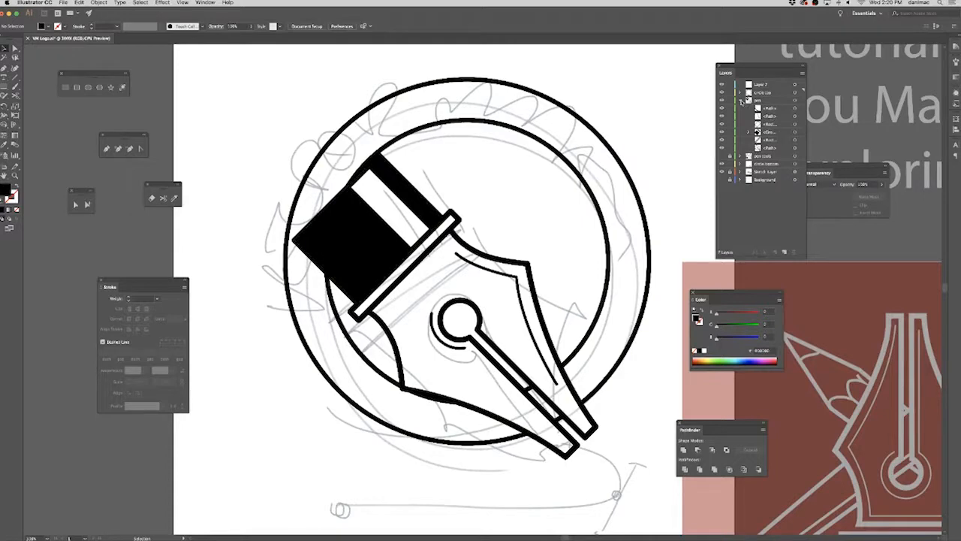
left_click(742, 100)
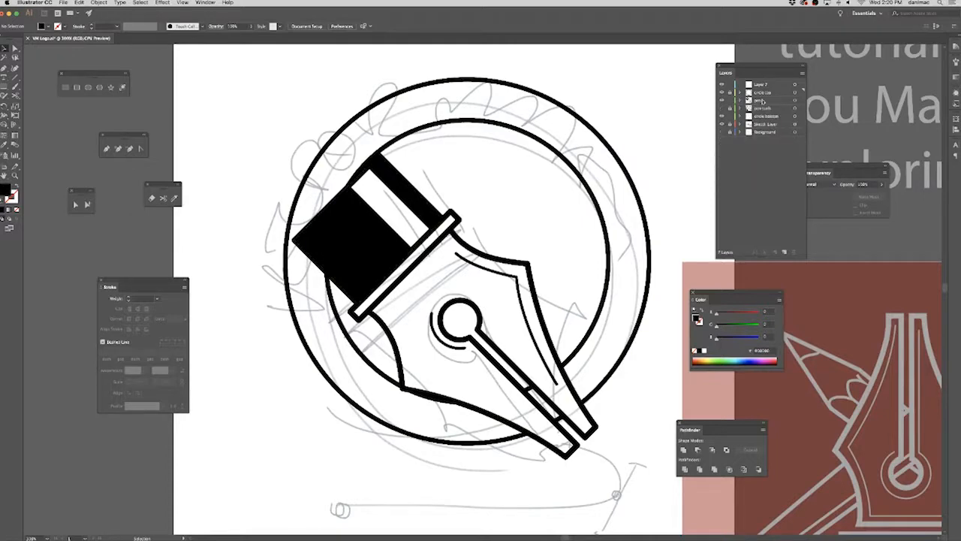
left_click(803, 73)
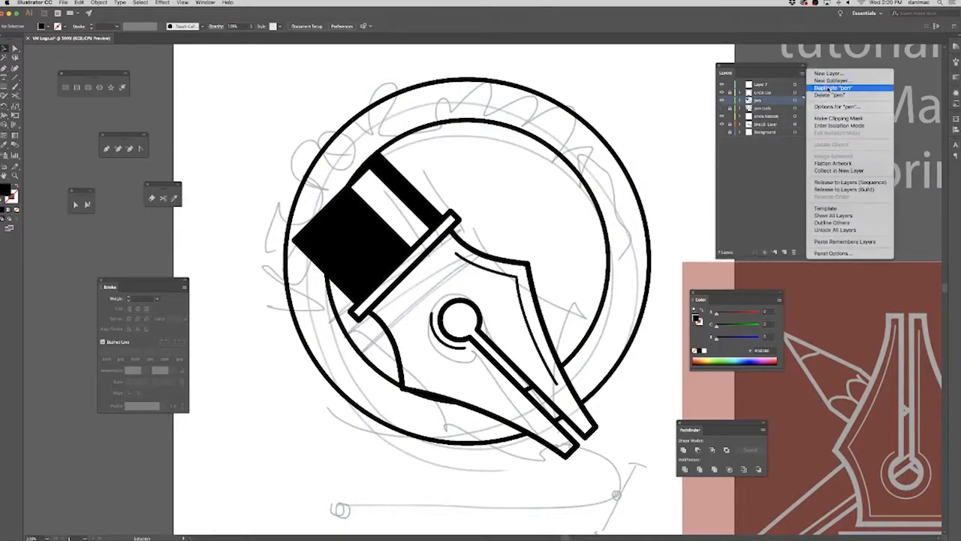
left_click(833, 88)
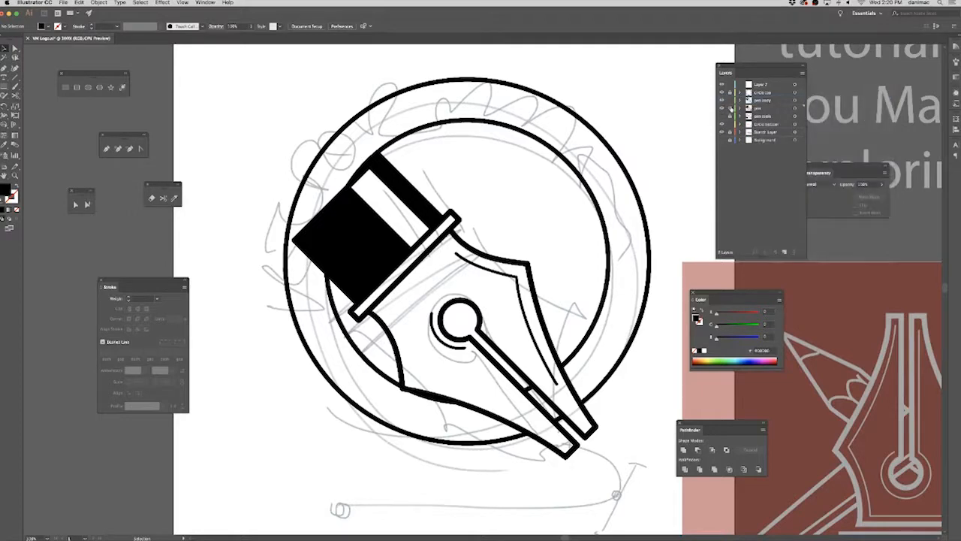
left_click(783, 102)
left_click(300, 237)
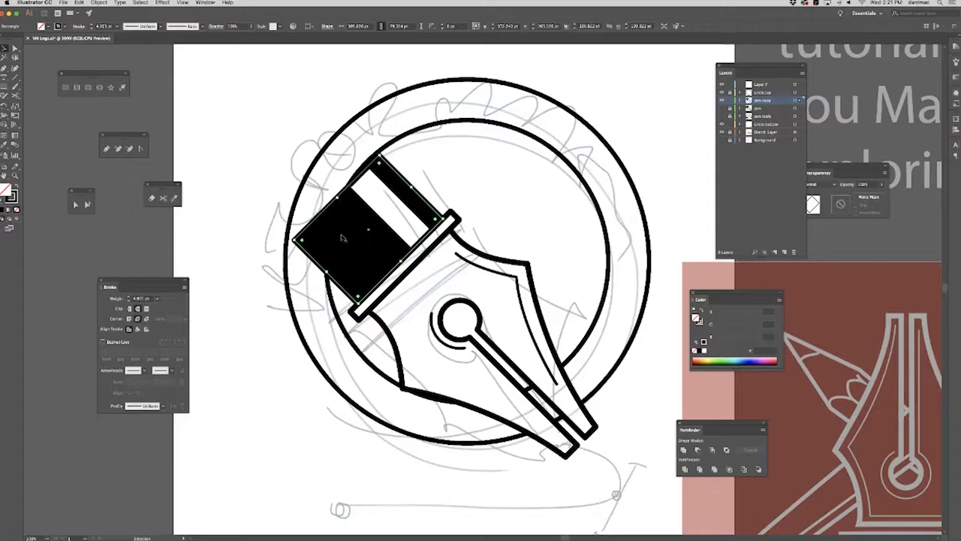
Try to delete the outer corner anchor point of the barrel's outline rectangle.
left_click(130, 148)
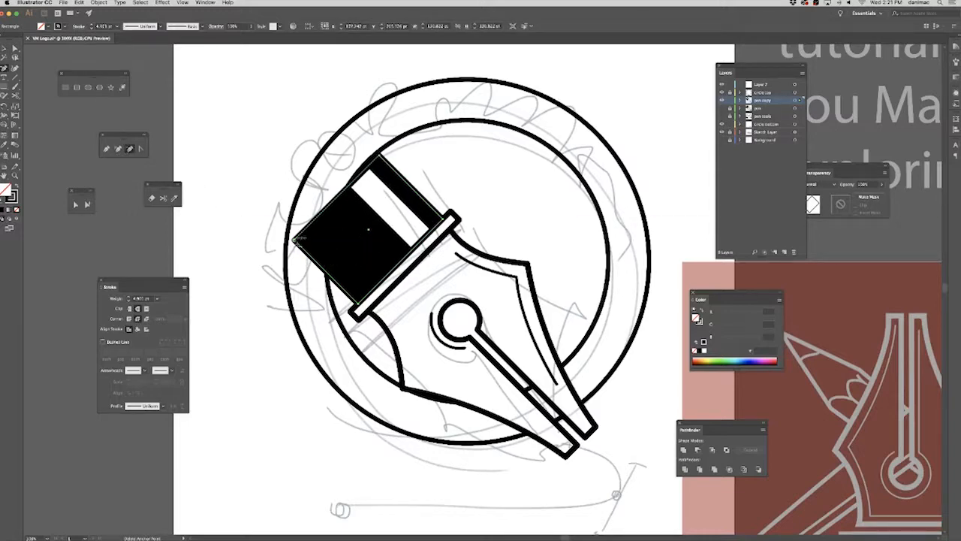
left_click(295, 241)
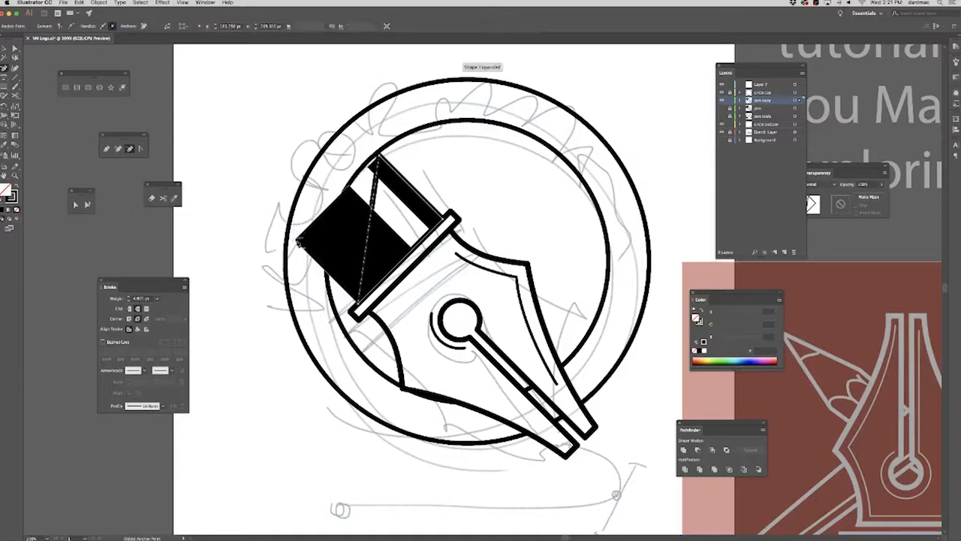
key("ctrl+z")
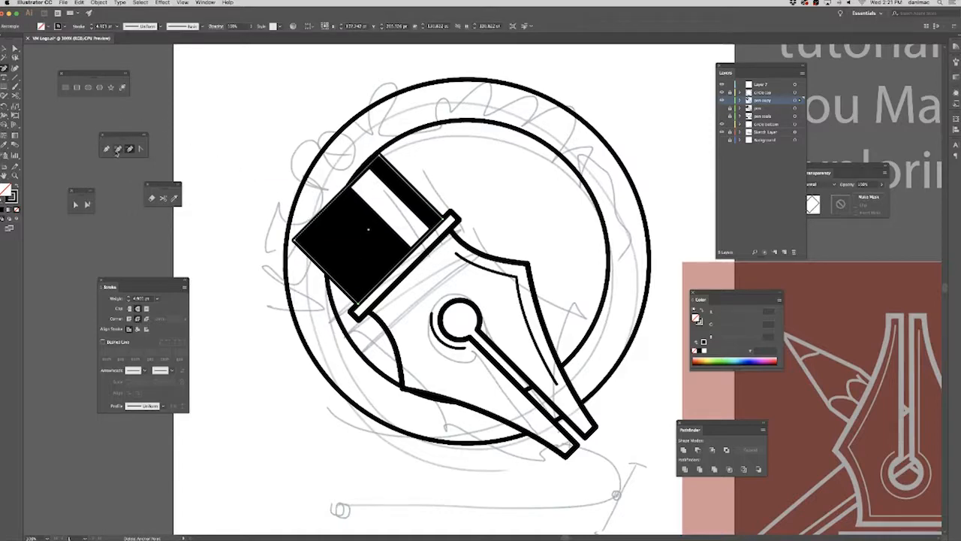
Add anchor points to the barrel outline where it crosses the inner ring, and delete its outer corner point.
left_click(118, 148)
left_click(345, 192)
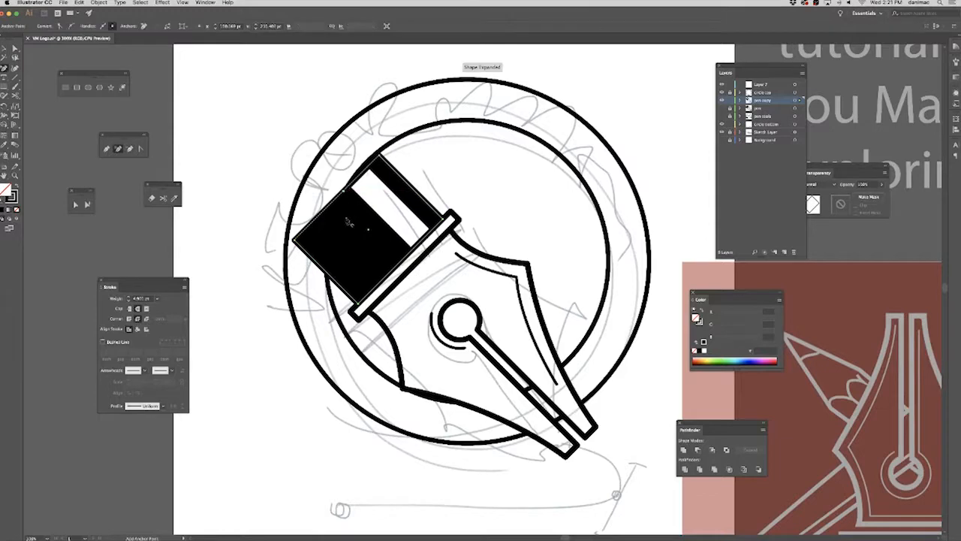
left_click(130, 150)
left_click(292, 242)
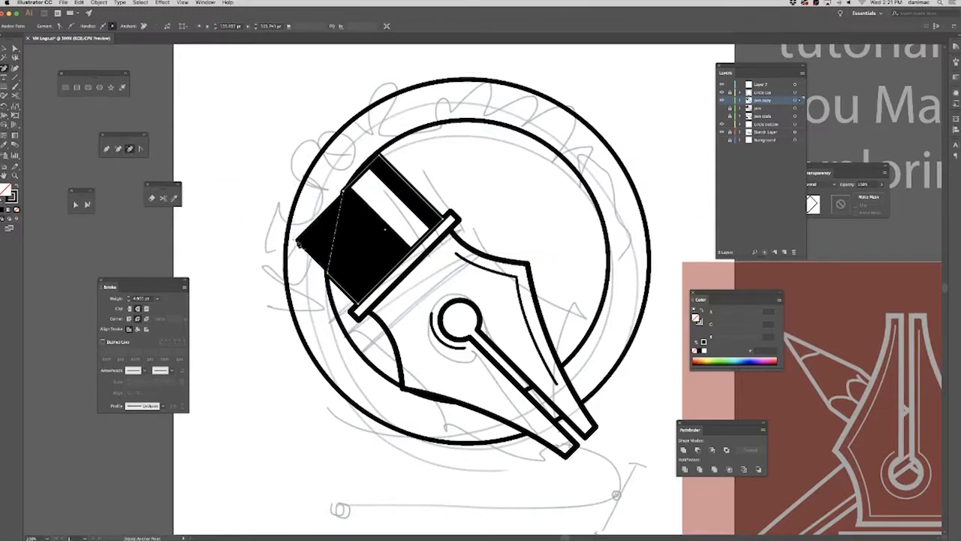
Add anchor points to the larger black barrel shape where it crosses the inner ring, and delete its outer corner point.
left_click(15, 48)
left_click(351, 259)
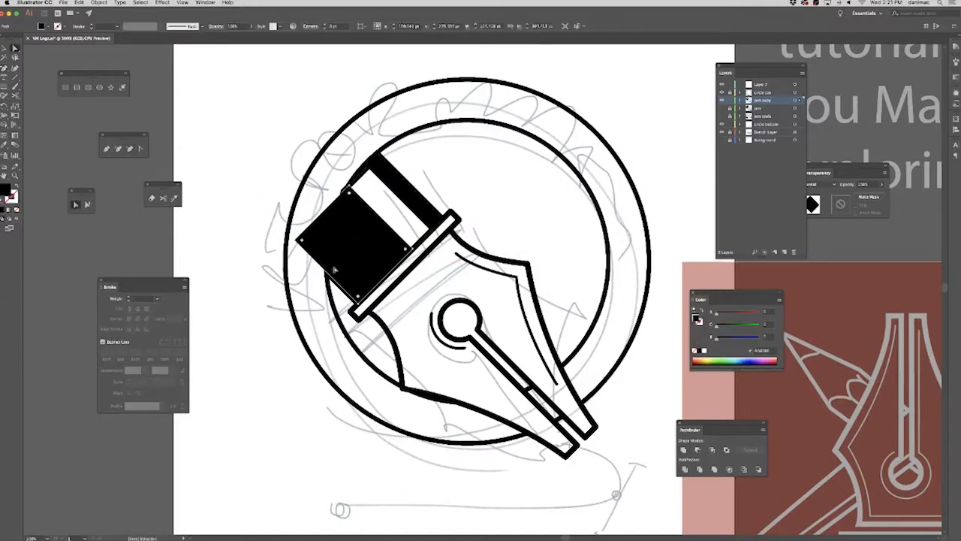
left_click(118, 148)
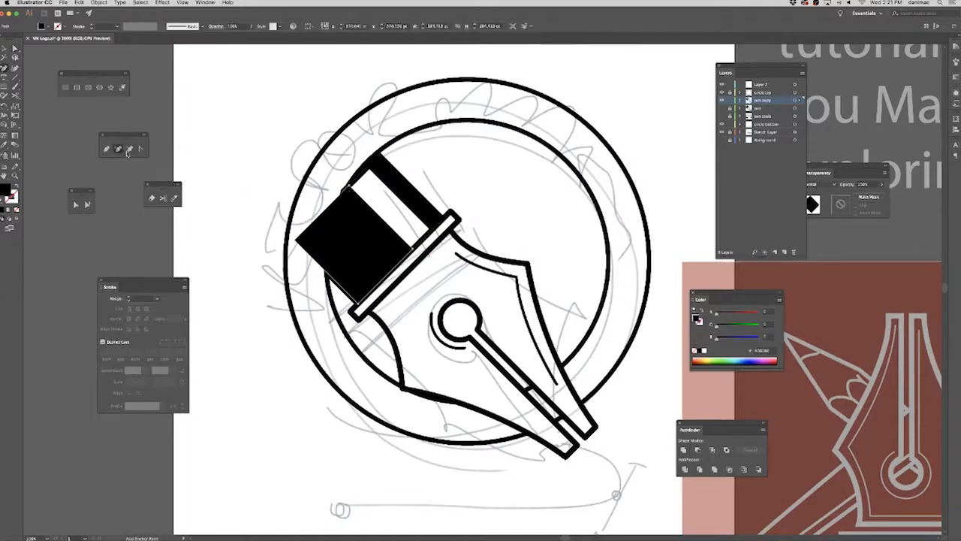
left_click(344, 191)
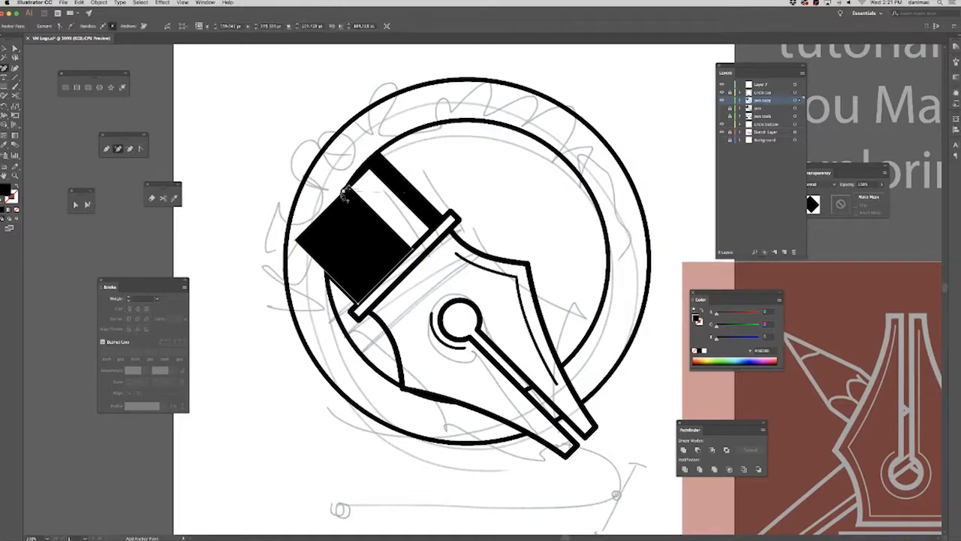
left_click(329, 271)
left_click(130, 148)
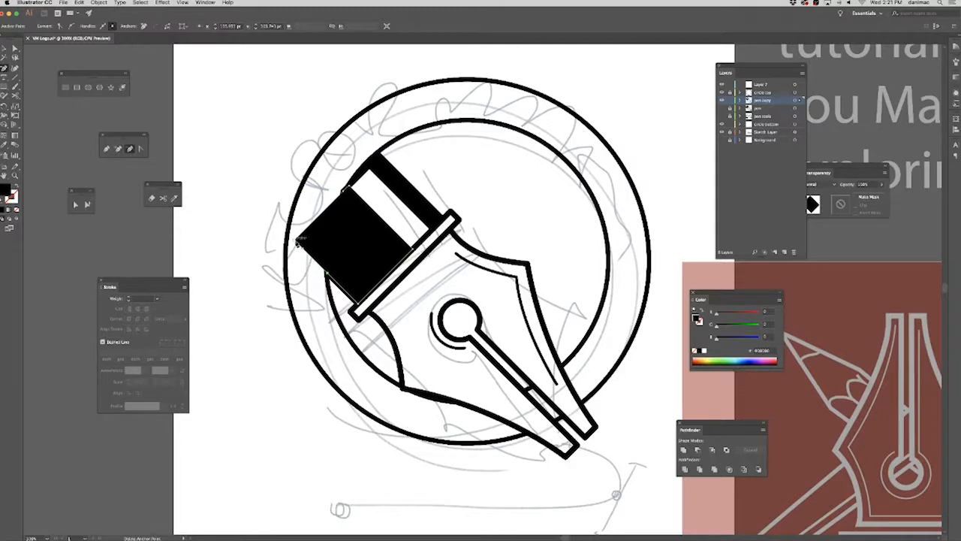
left_click(299, 240)
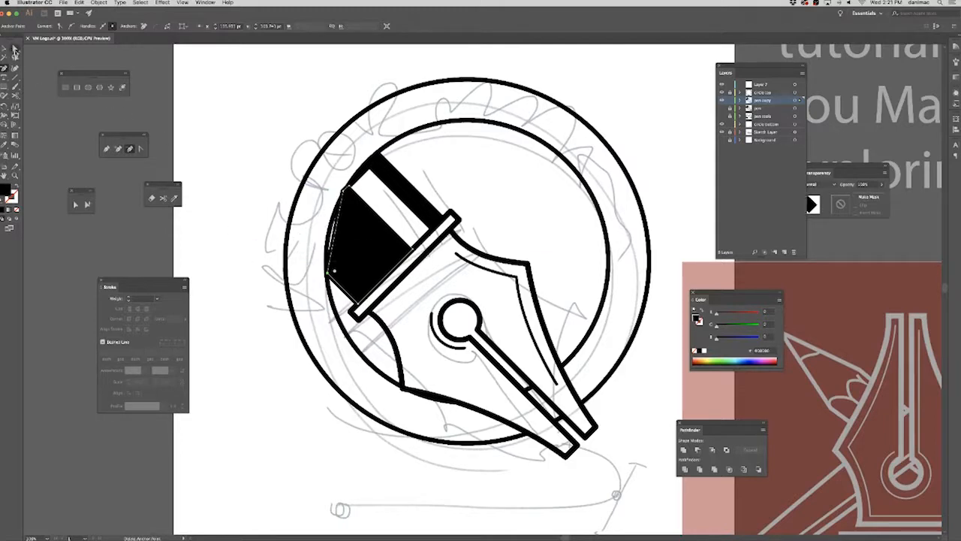
Add an anchor point midway along the black shape's cut edge and nudge it outward to follow the inner ring.
left_click(118, 148)
left_click(335, 235)
key("Left")
key("Left")
key("Left")
key("Left")
key("Left")
key("a")
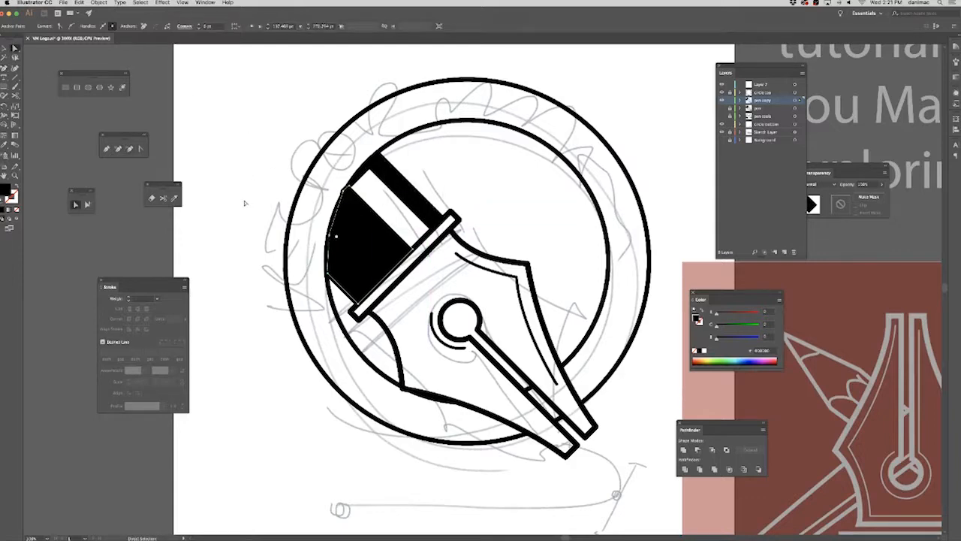
left_click(252, 223)
Expand the pen copy layer and its compound path, lock the larger black barrel shape, and select the narrow black stripe.
left_click(381, 225)
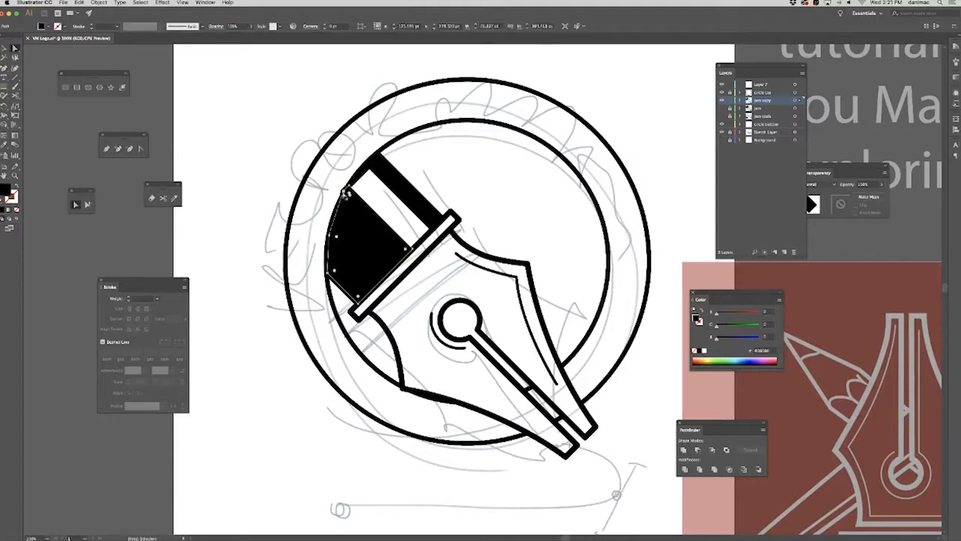
key("super+equal")
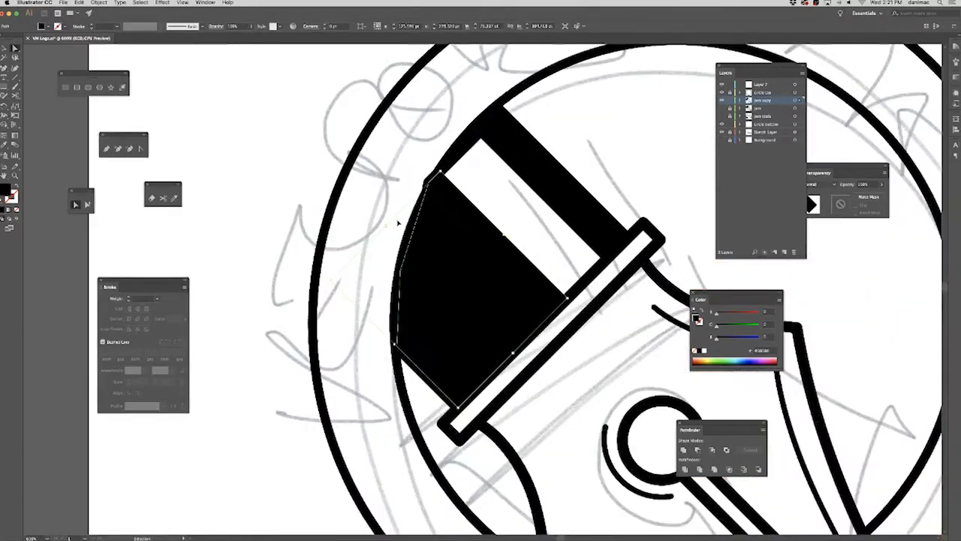
key("super+equal")
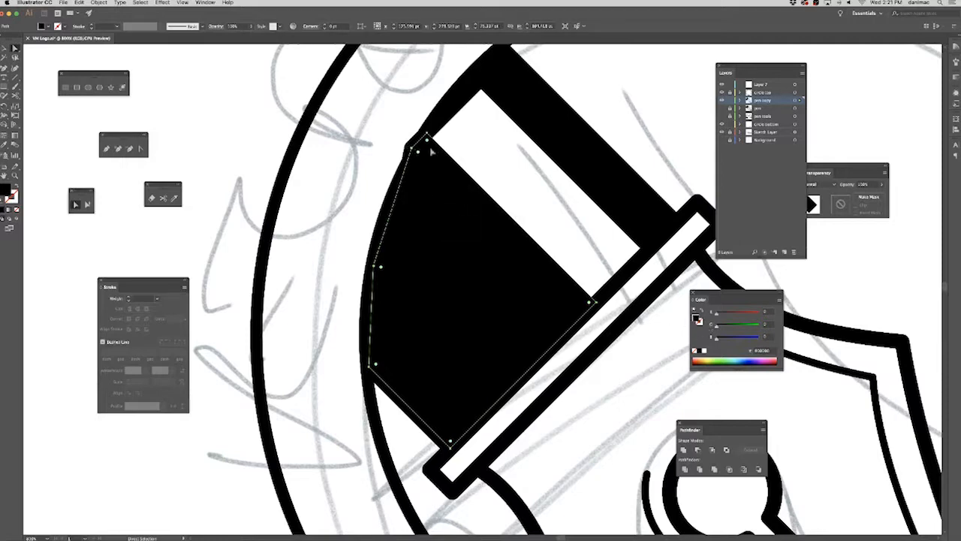
left_click(739, 100)
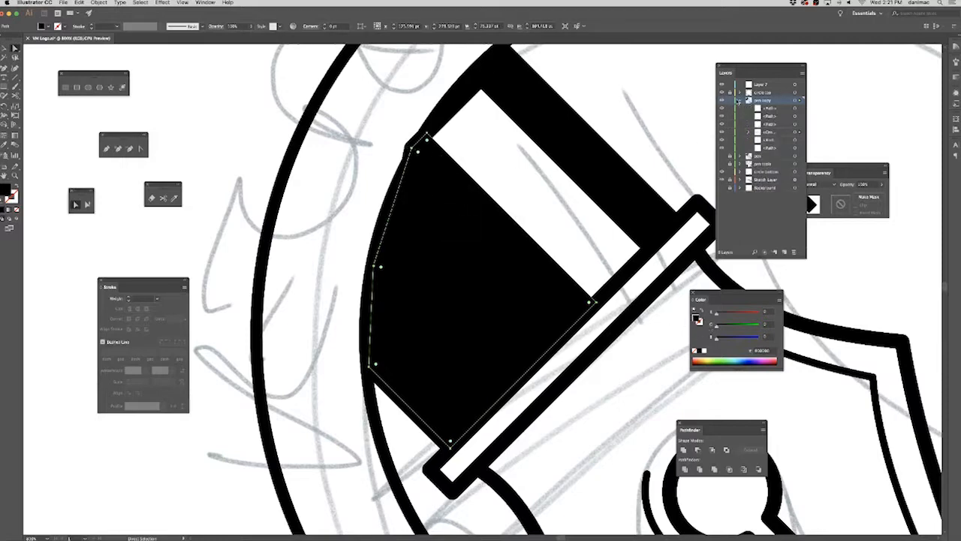
left_click(756, 132)
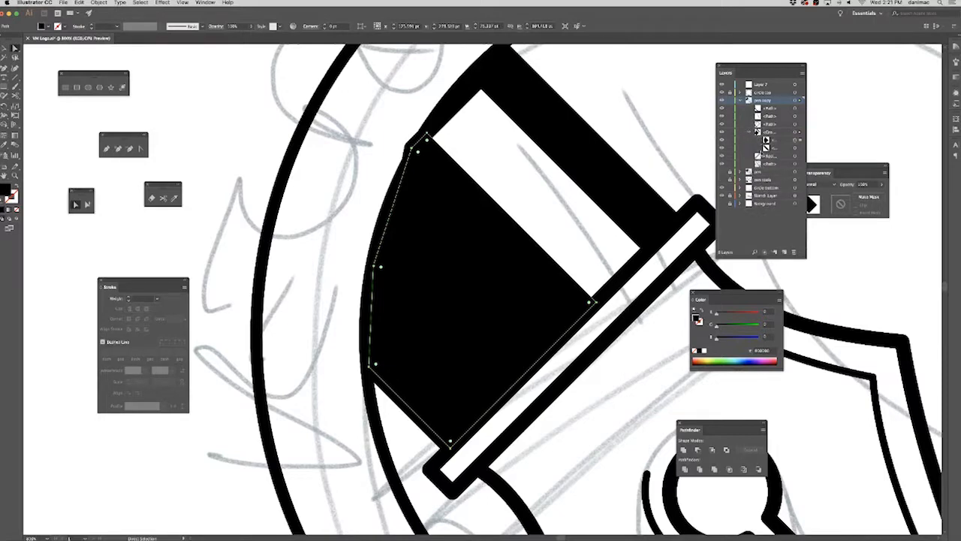
left_click(724, 141)
left_click(795, 149)
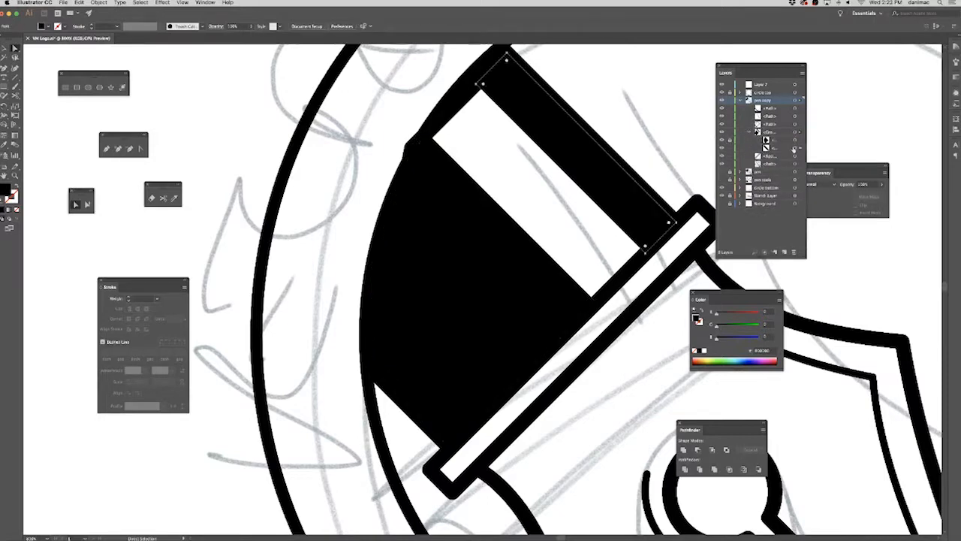
Lock the barrel's whole compound path in the pen copy layer, and select the barrel's outline path.
left_click(755, 133)
left_click(752, 132)
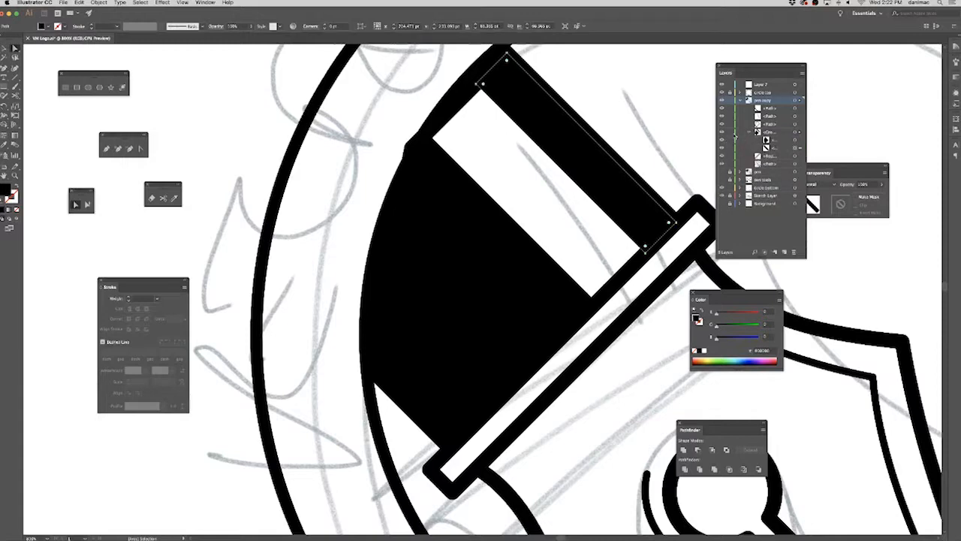
left_click(731, 133)
left_click(795, 125)
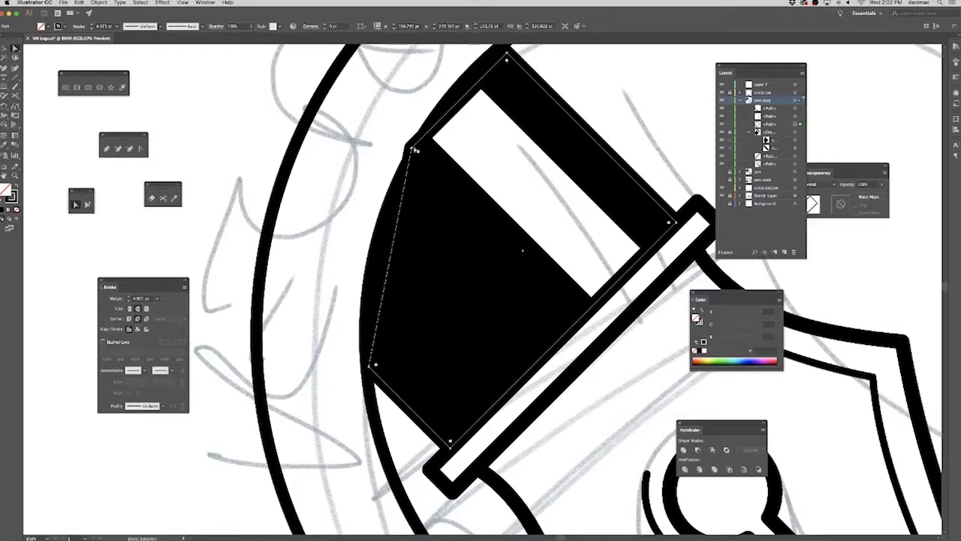
scroll(466, 232, "up", 5)
scroll(466, 233, "right", 3)
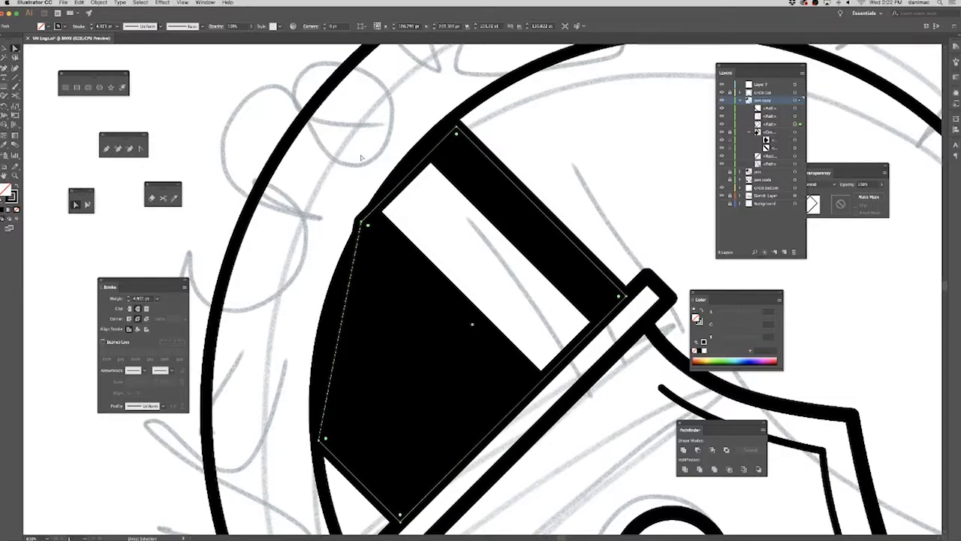
Convert the barrel outline's outer corner into a smooth point and adjust its handles so the edge follows the inner ring.
left_click(140, 148)
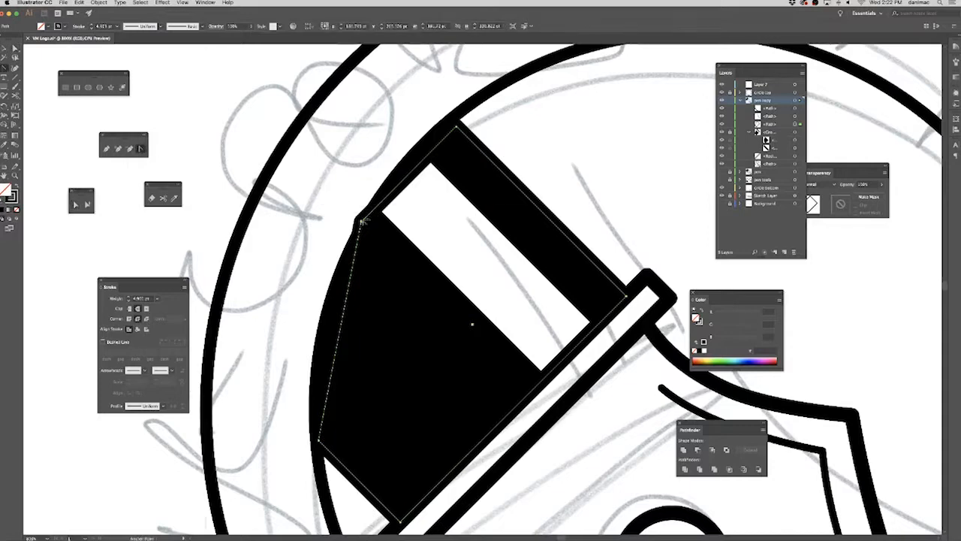
left_click_drag(360, 220, 405, 160)
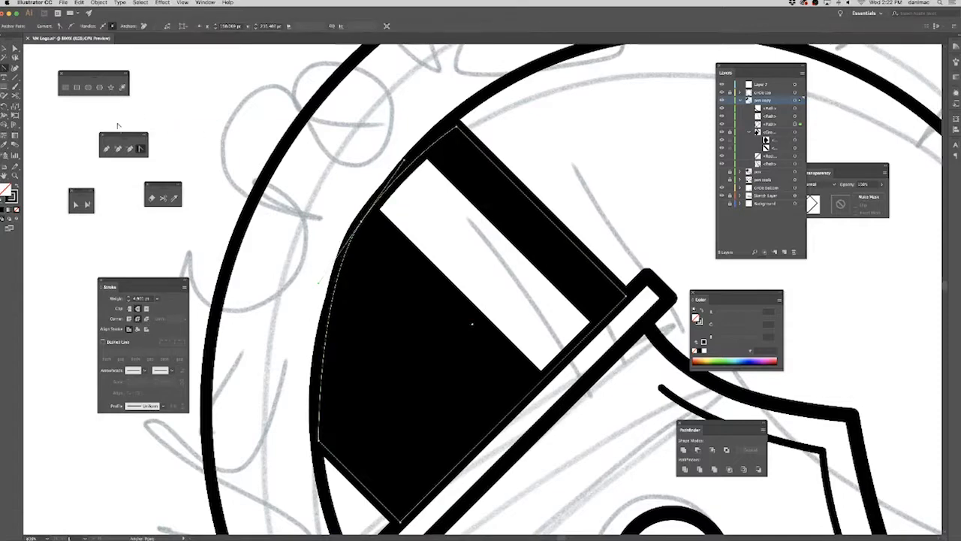
left_click(75, 204)
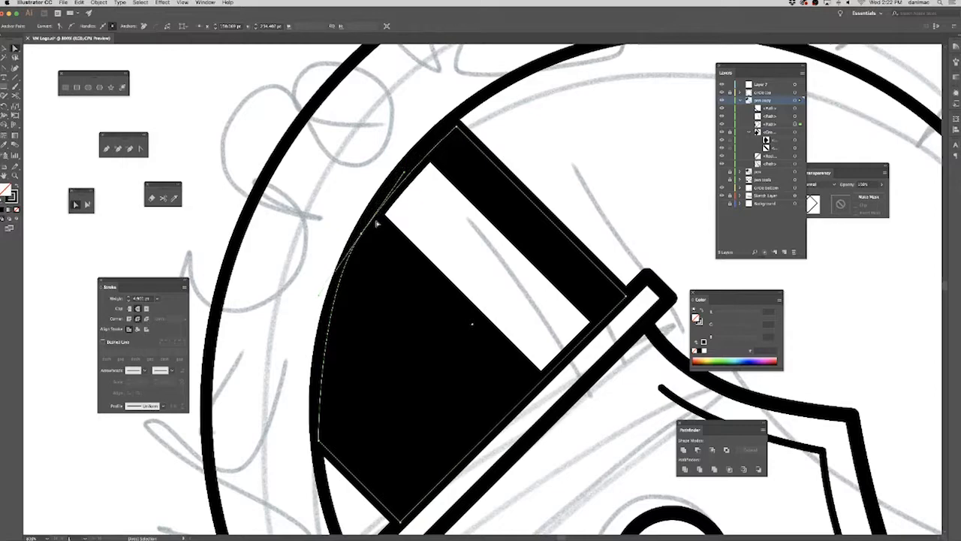
left_click_drag(404, 169, 422, 166)
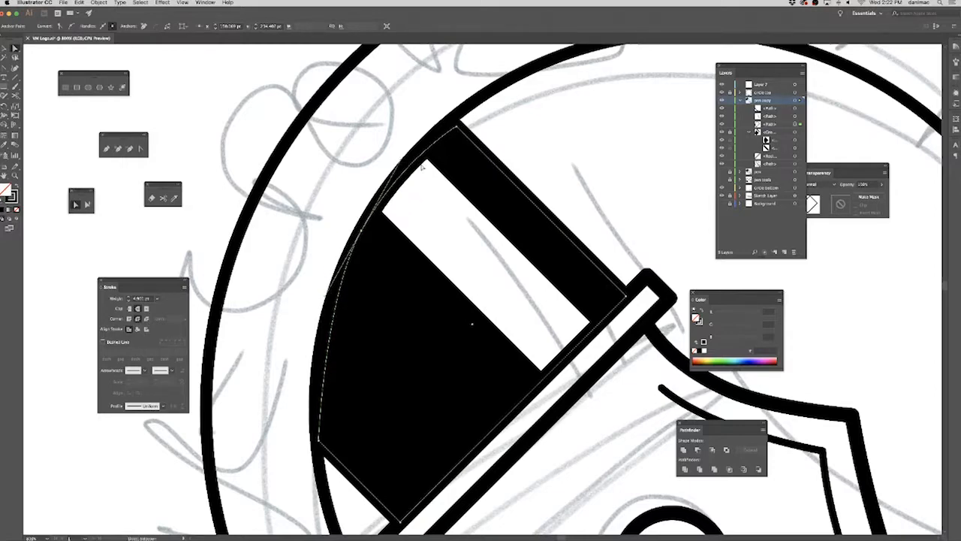
left_click(544, 145)
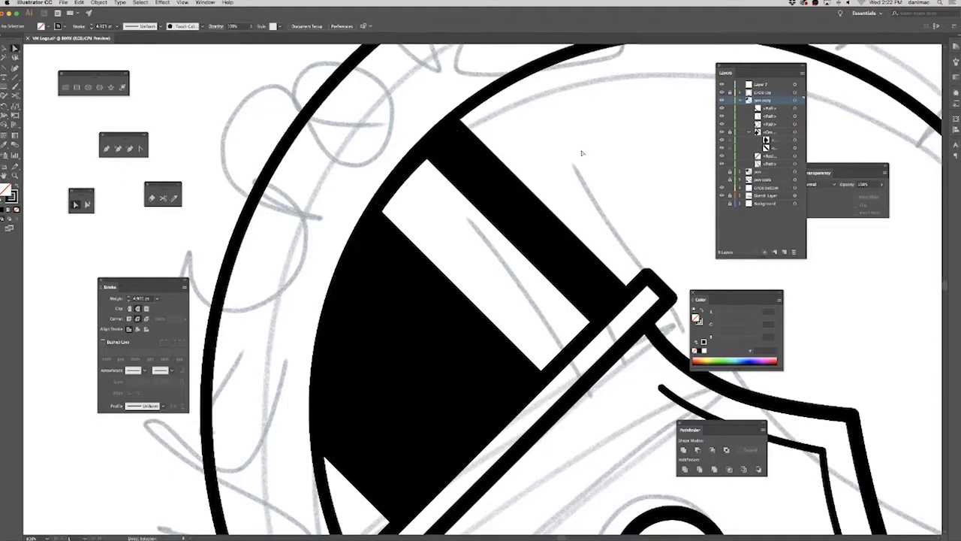
Examine the trimmed barrel and the nib outline where it meets the inner ring, at both overall and close range.
key("super+minus")
key("super+minus")
key("super+minus")
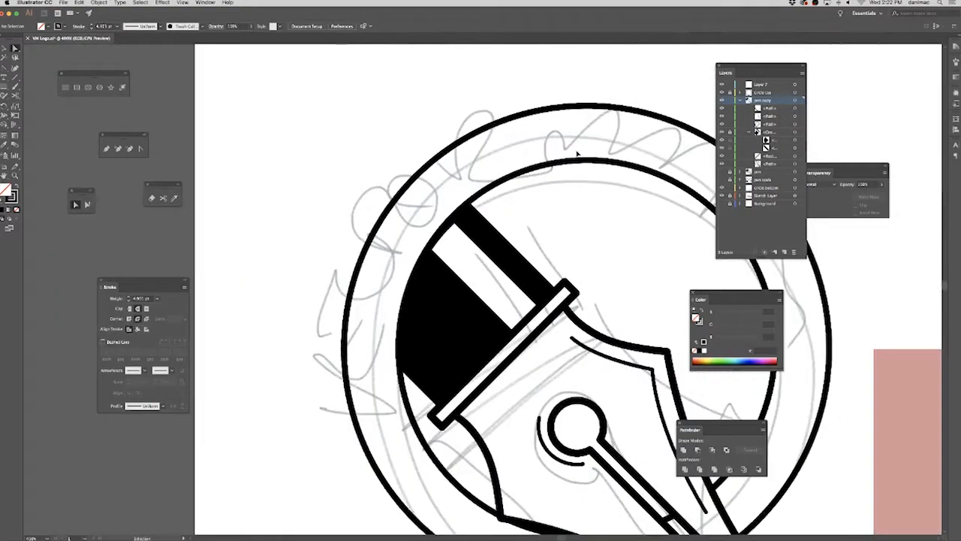
scroll(525, 248, "right", 5)
scroll(526, 248, "down", 2)
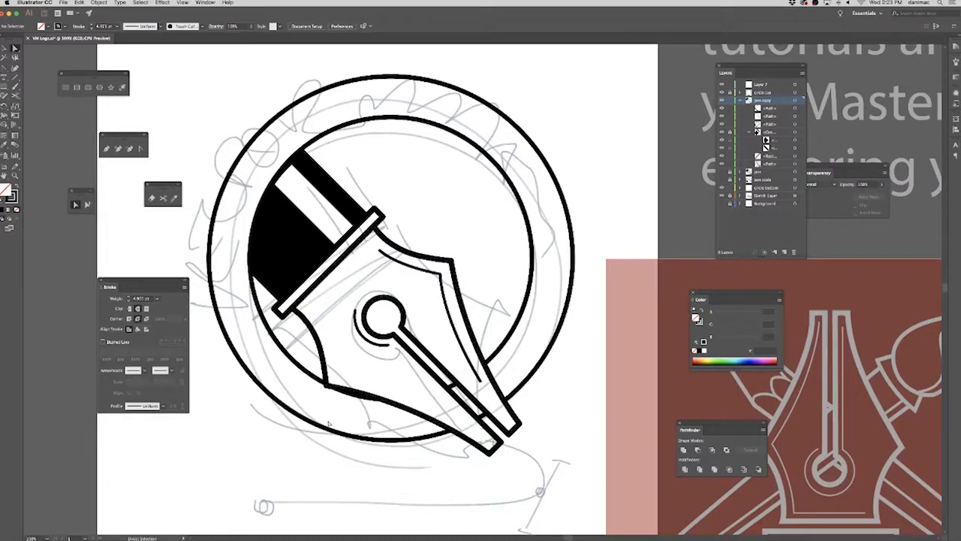
left_click(341, 383)
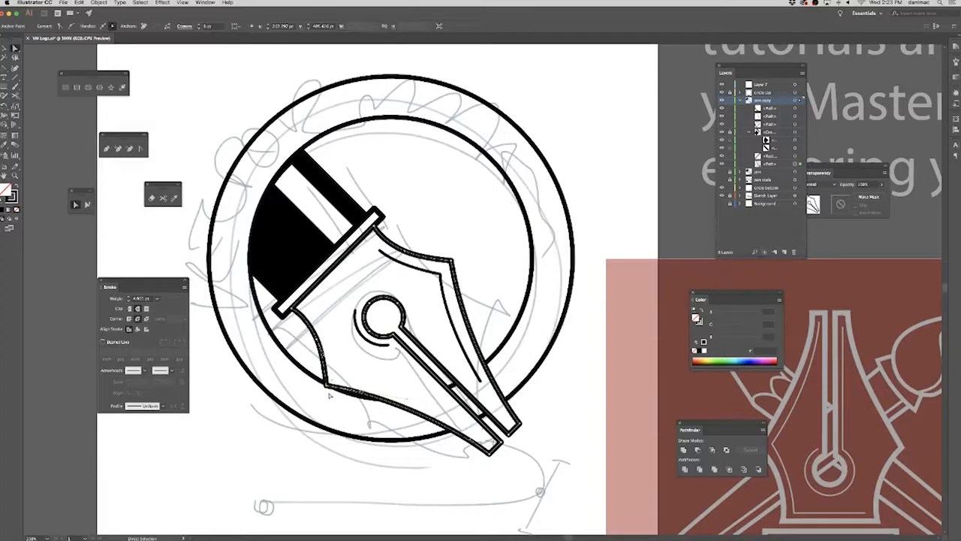
key("super+plus")
key("super+plus")
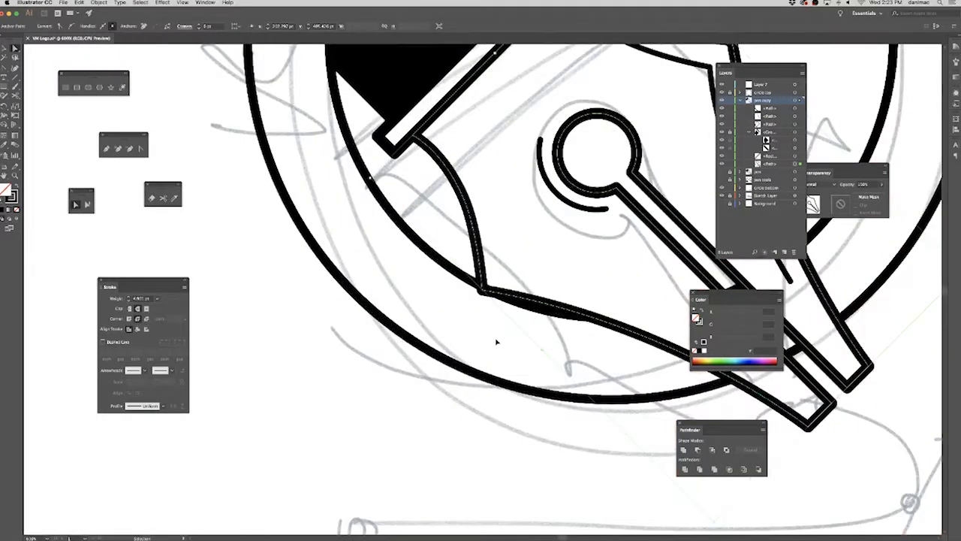
left_click_drag(495, 344, 420, 363)
left_click(417, 322)
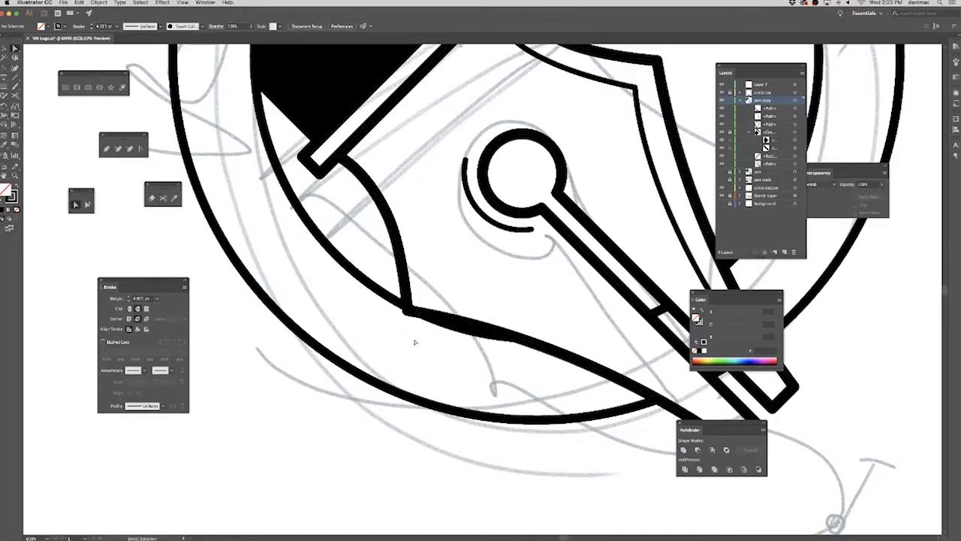
scroll(429, 264, "up", 10)
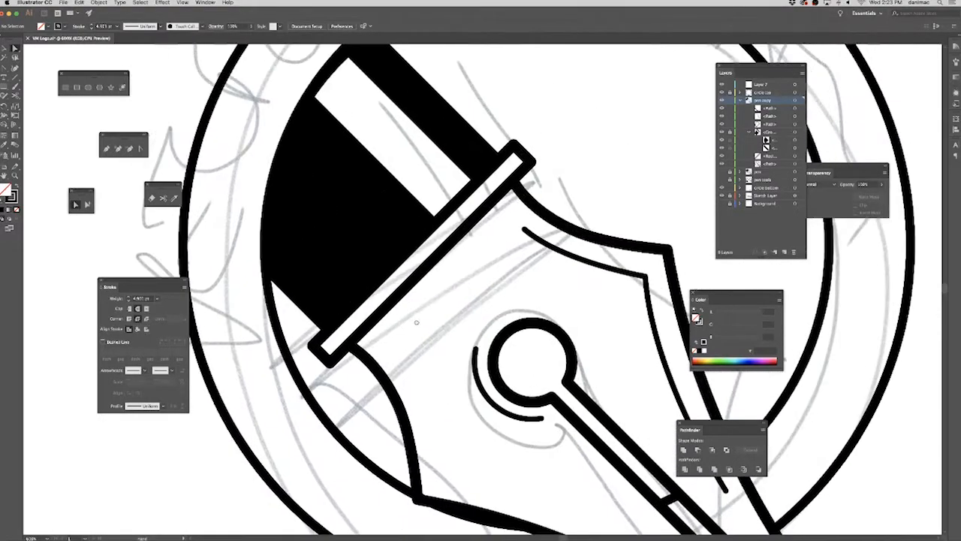
scroll(414, 209, "up", 2)
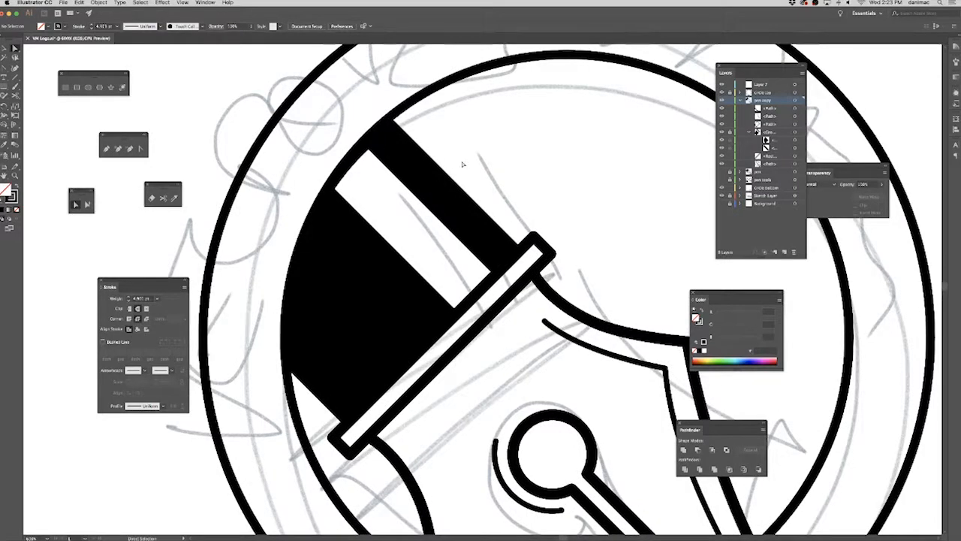
key("ctrl+minus")
key("ctrl+minus")
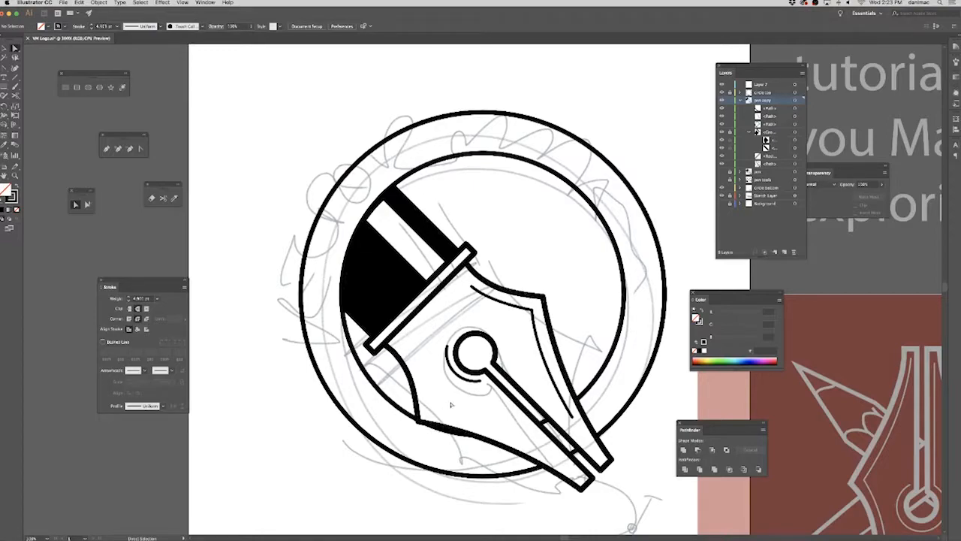
Lock the pen copy layer, unlock the circle top layer, and select the ring's path beside the nib's lower corner.
scroll(450, 406, "up", 5)
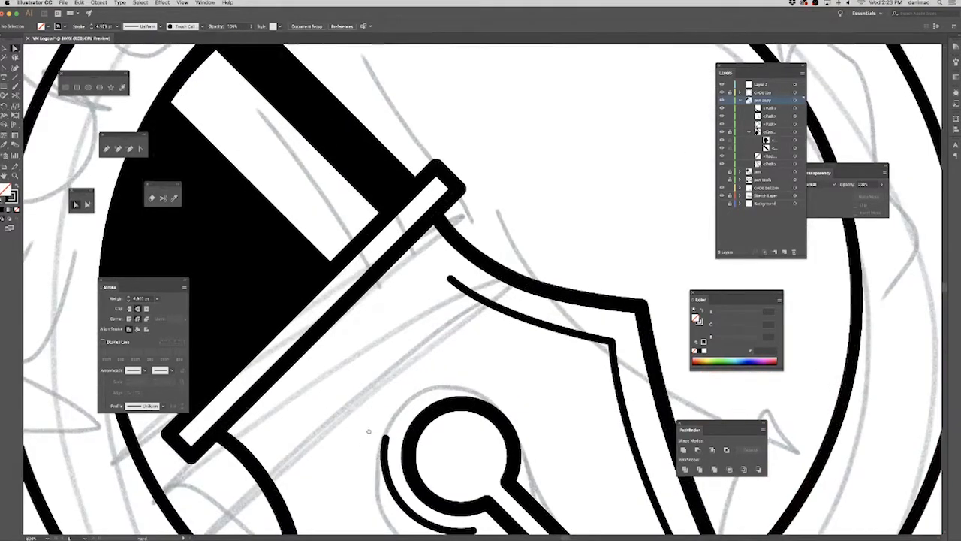
scroll(412, 302, "down", 1)
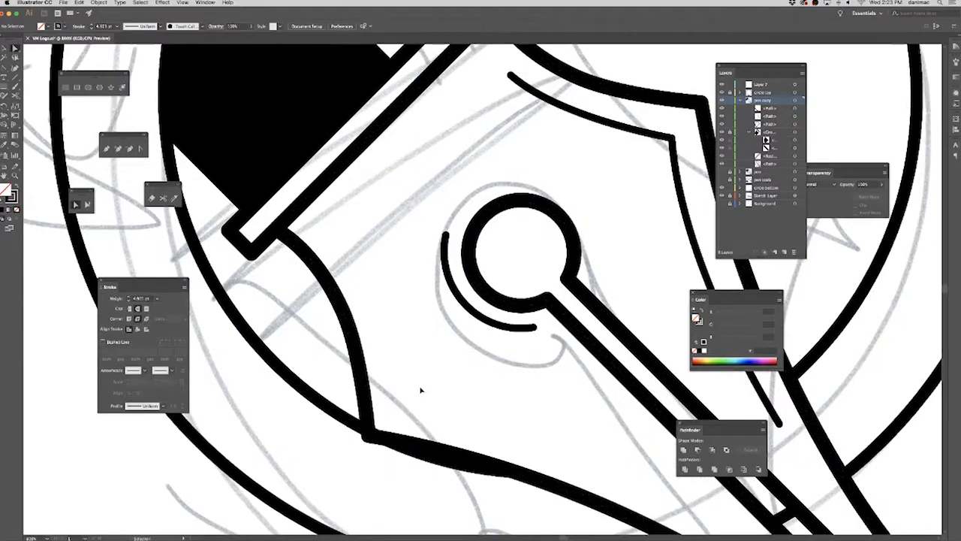
scroll(421, 388, "up", 2)
left_click_drag(386, 444, 442, 329)
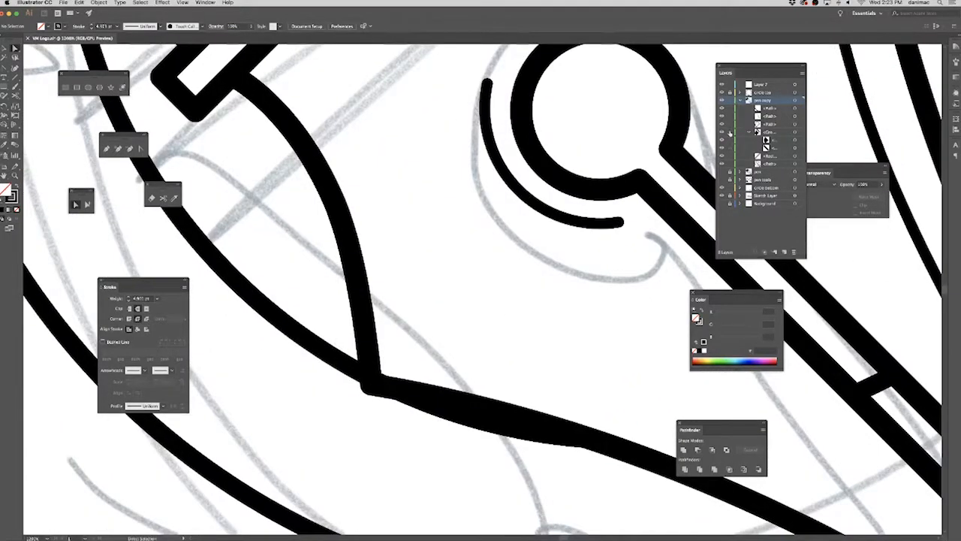
left_click(741, 100)
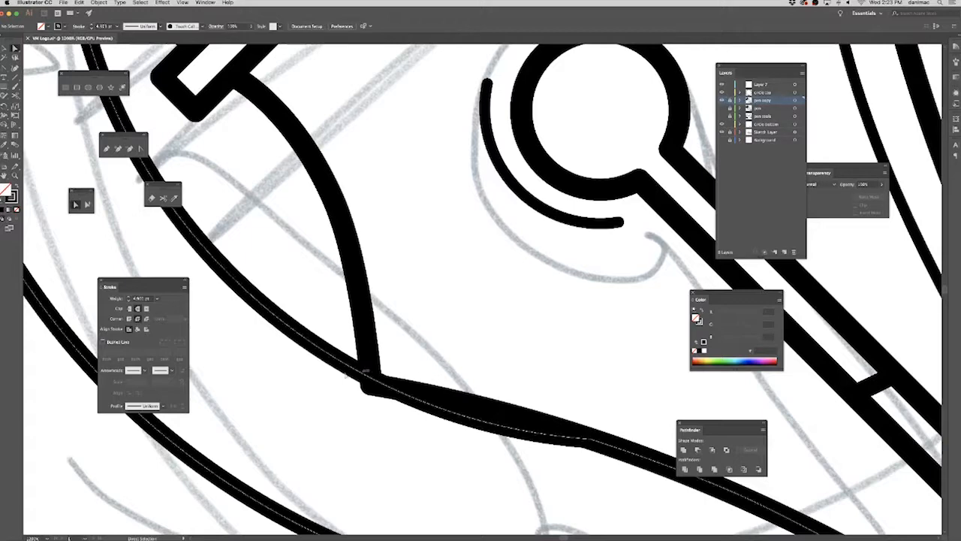
left_click(393, 391)
key("space")
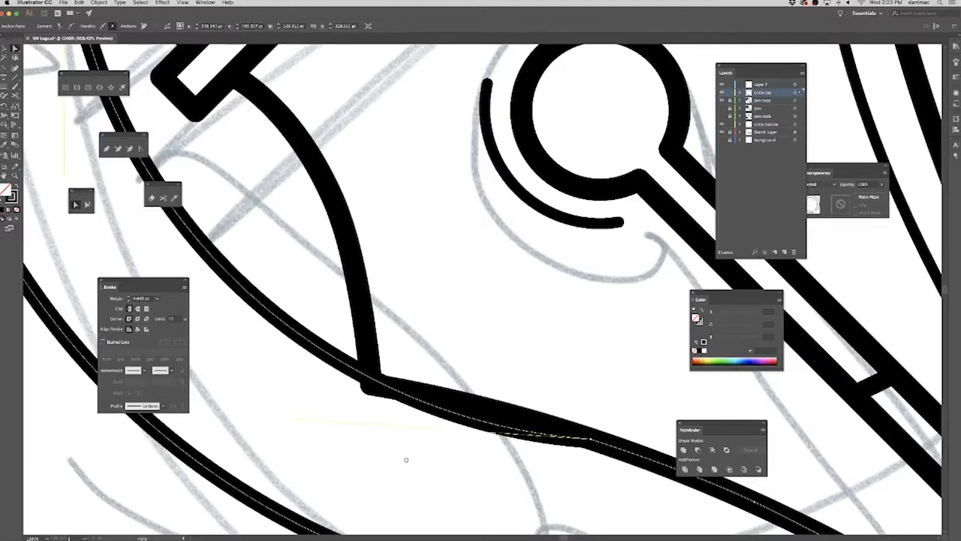
left_click_drag(405, 458, 354, 425)
left_click_drag(427, 464, 439, 460)
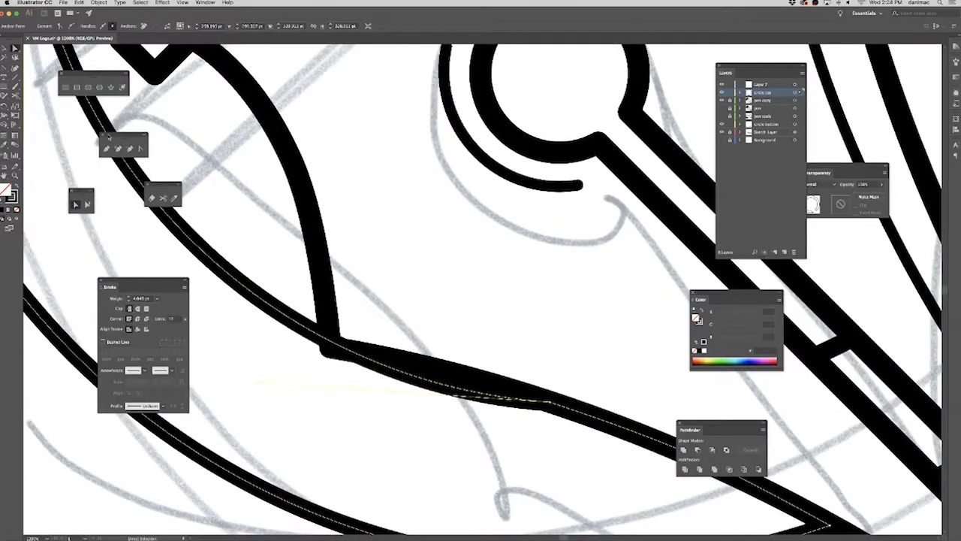
Add anchor points to the ring's path near the nib's lower corner and nudge the path into line with the ring.
left_click(118, 149)
left_click(369, 361)
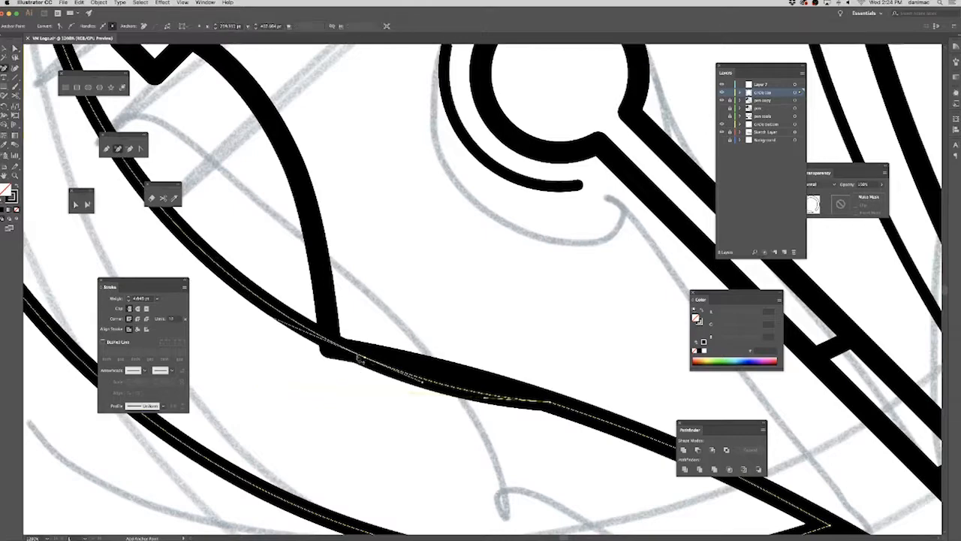
left_click(348, 351)
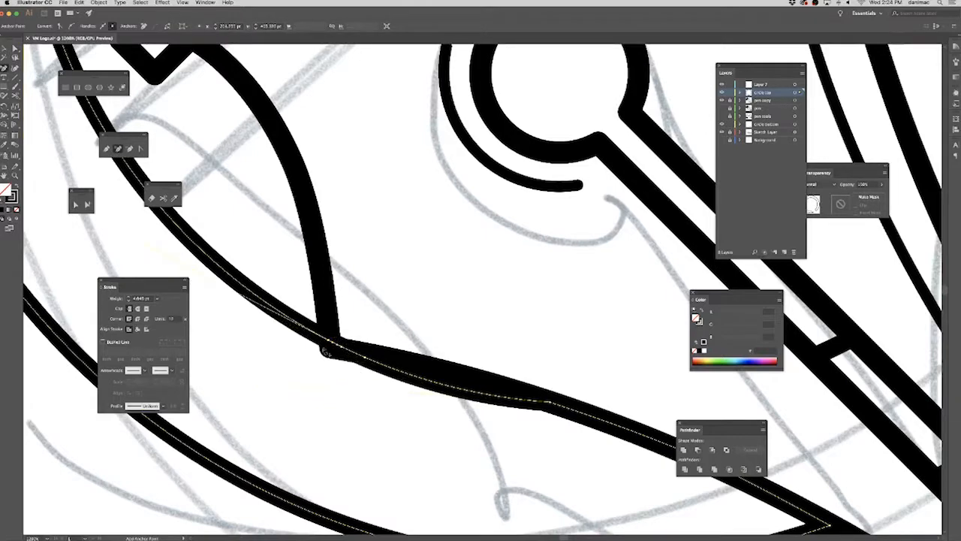
left_click(76, 204)
left_click(342, 347)
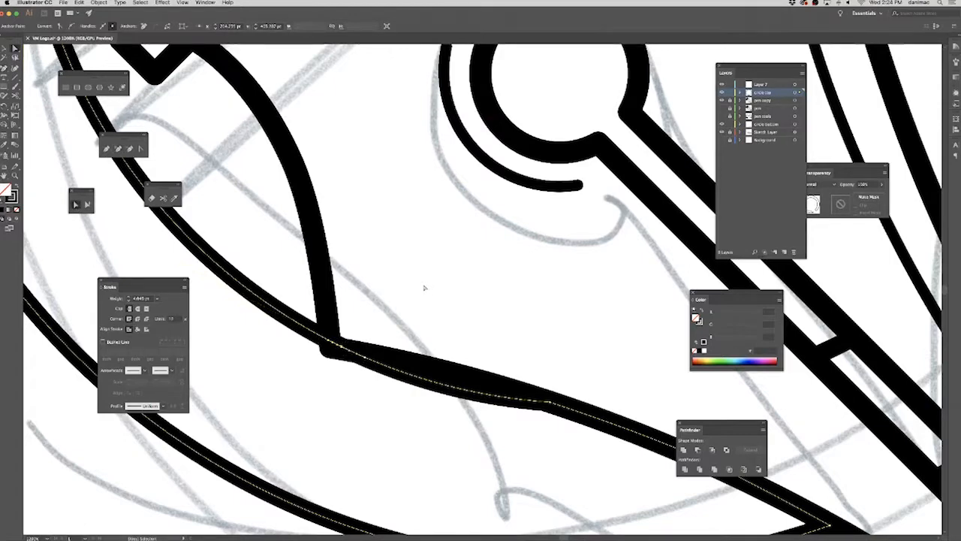
left_click(425, 291)
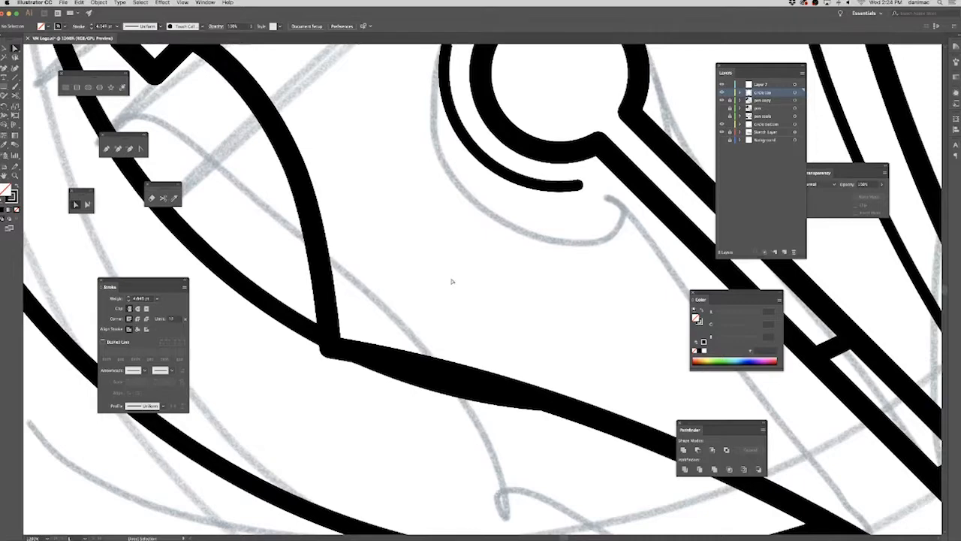
Lock the circle top layer, make Layer 7 the active layer, and save the document.
key("super+0")
left_click_drag(406, 363, 291, 365)
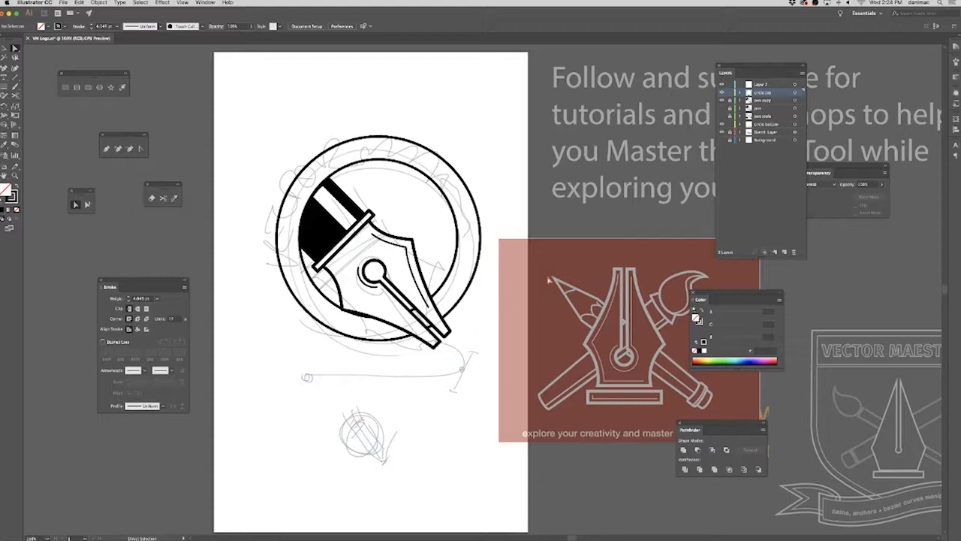
left_click(729, 93)
left_click(761, 85)
key("v")
key("super+s")
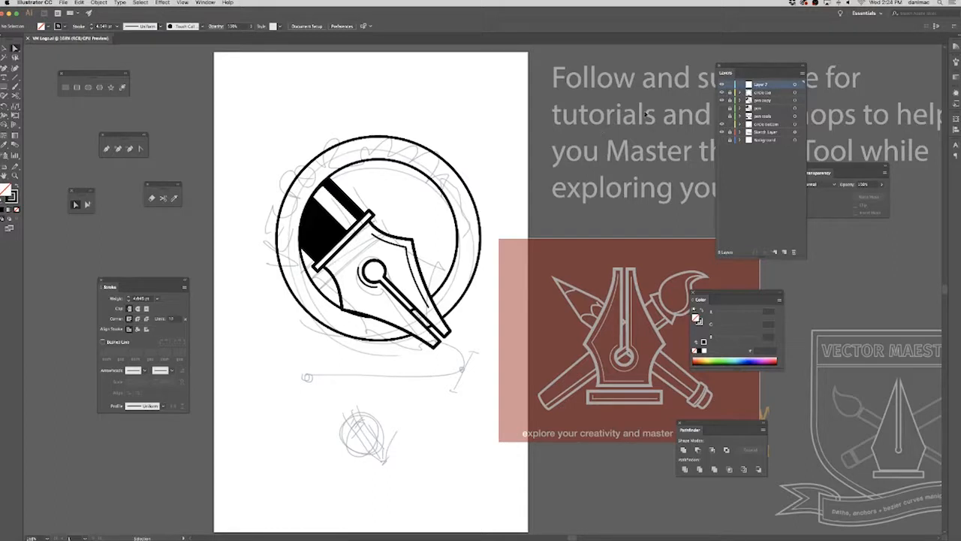
Rename Layer 7 as path.
double_click(758, 85)
type("nib")
key("Return")
Draw a curved open path with the Pen tool from the sketched circle below the ring, around the sketched bend, to the nib's tip.
left_click(106, 148)
mouse_move(307, 377)
left_mouse_down()
mouse_move(467, 388)
mouse_move(454, 384)
mouse_move(469, 370)
mouse_move(485, 353)
left_mouse_up()
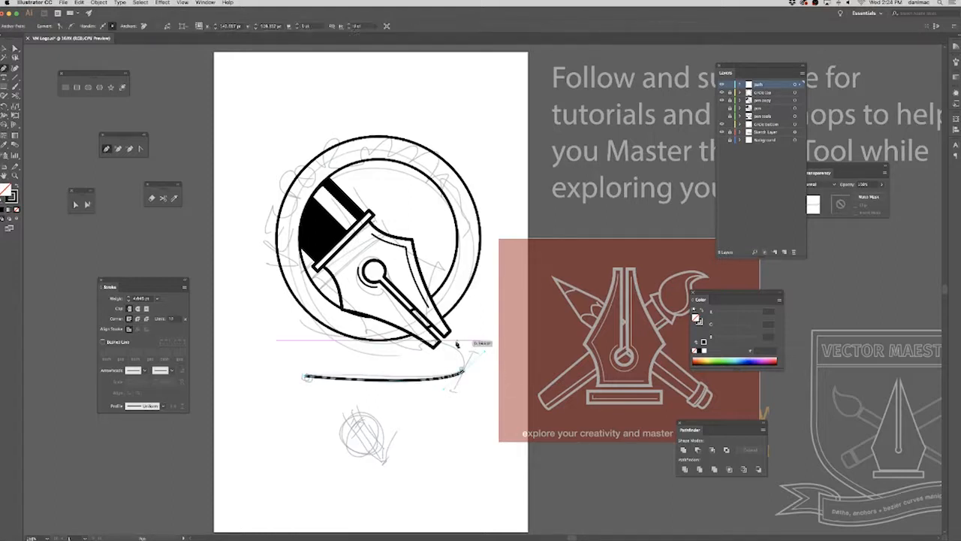
left_click(440, 343)
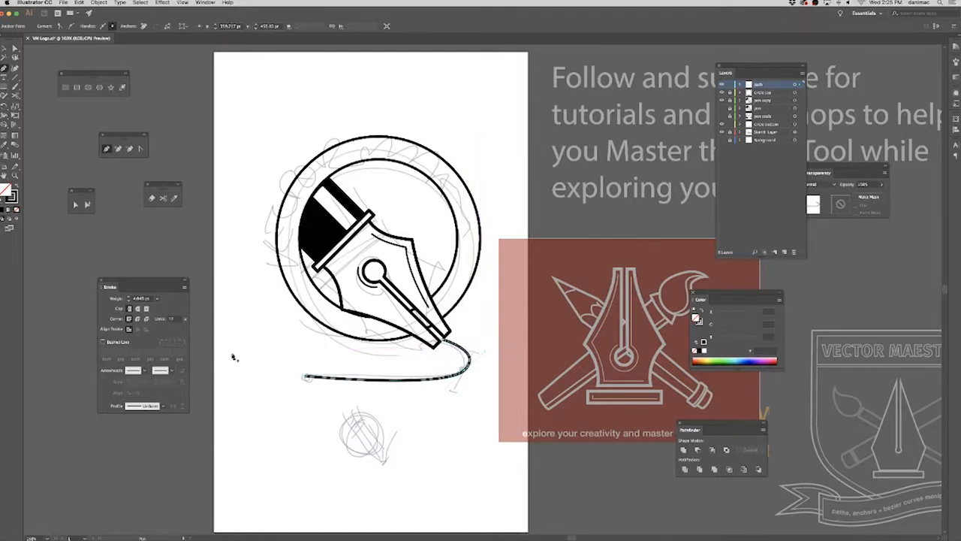
Reshape the new curve by pulling direction handles from its starting point and adjusting those at its bend to match the sketch.
left_click(140, 148)
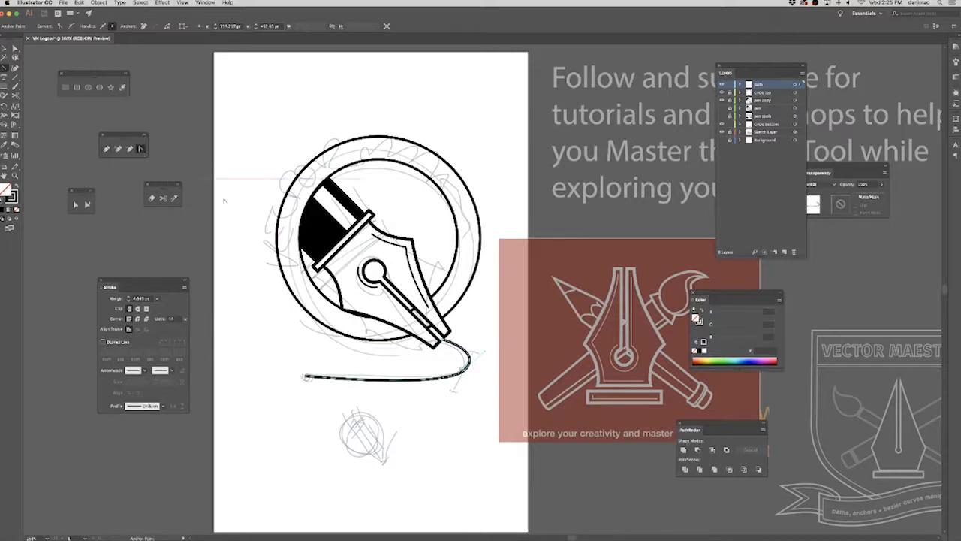
left_click_drag(305, 377, 336, 369)
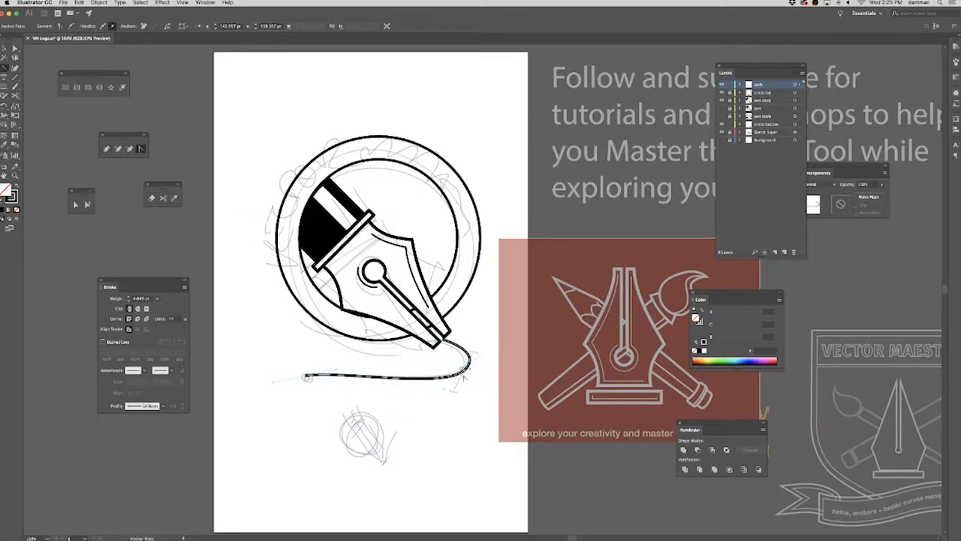
left_click_drag(467, 370, 474, 351)
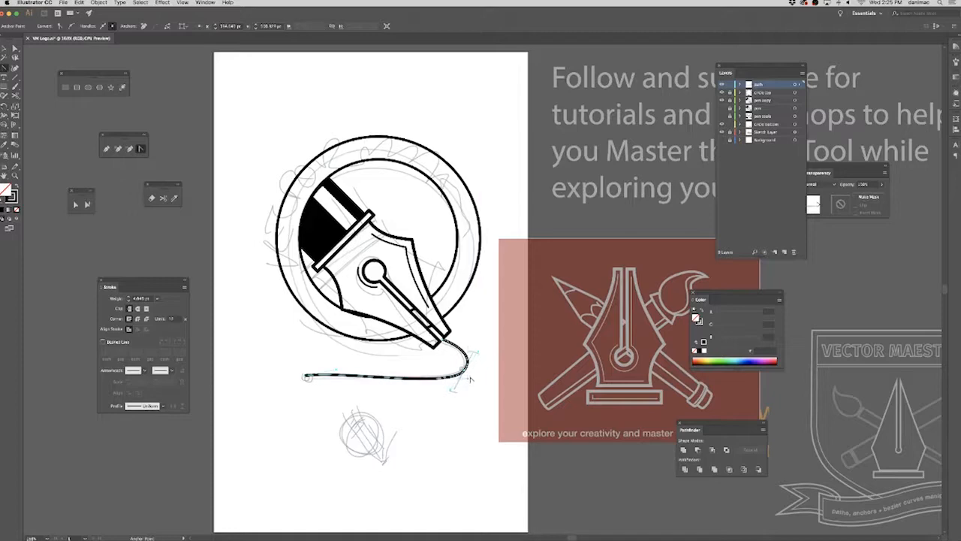
Draw a straight diagonal line across the curve's bend, tracing the sketched bezier handle between its two end bars.
scroll(467, 383, "up", 5)
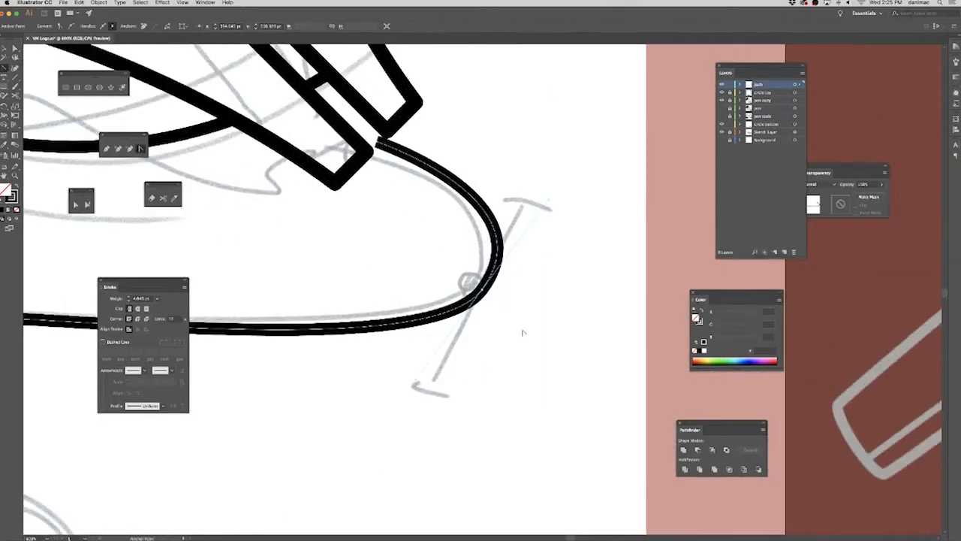
left_click(106, 148)
left_click(526, 202)
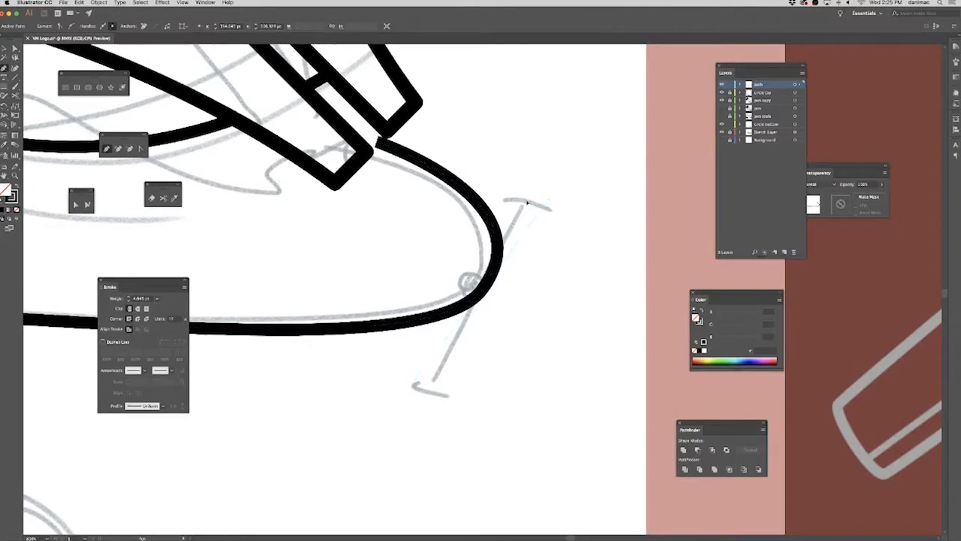
left_click(429, 396)
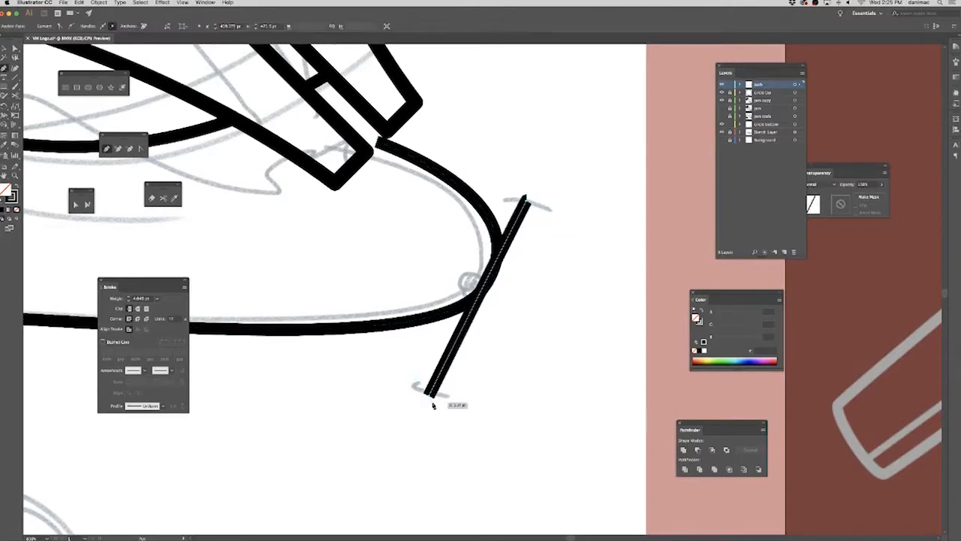
Change the path layer's colour to Light Red after selecting the curve's bend point to display its direction handles.
left_click(15, 47)
left_click(341, 328)
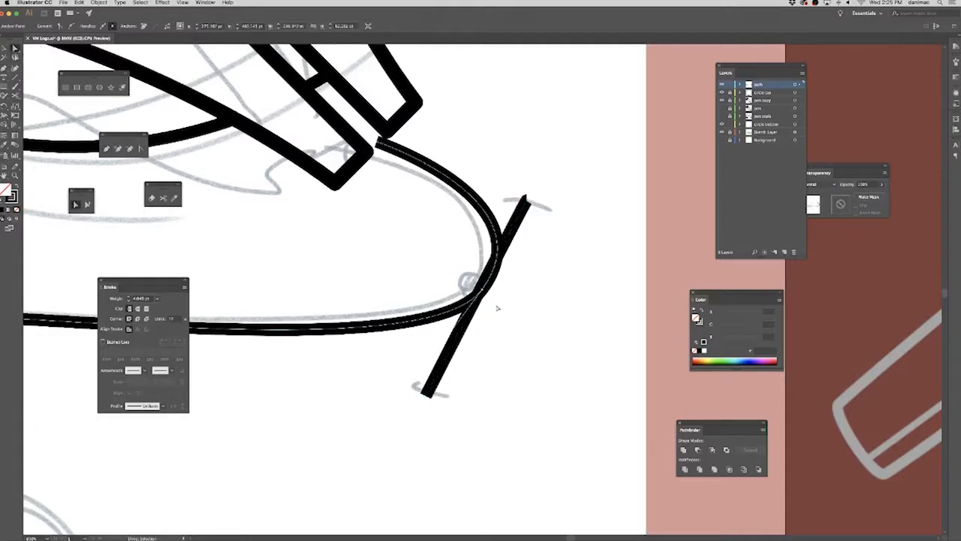
left_click(482, 291)
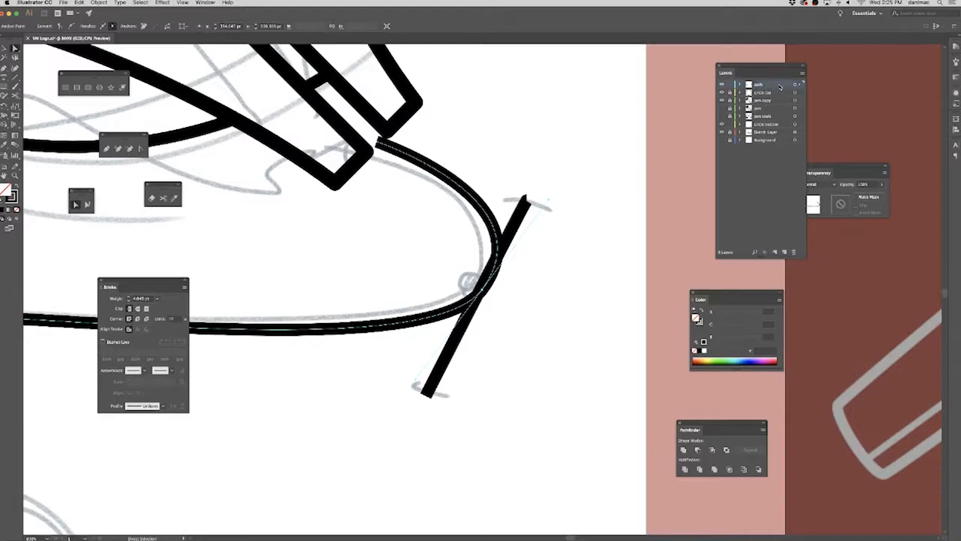
double_click(777, 87)
left_click(460, 257)
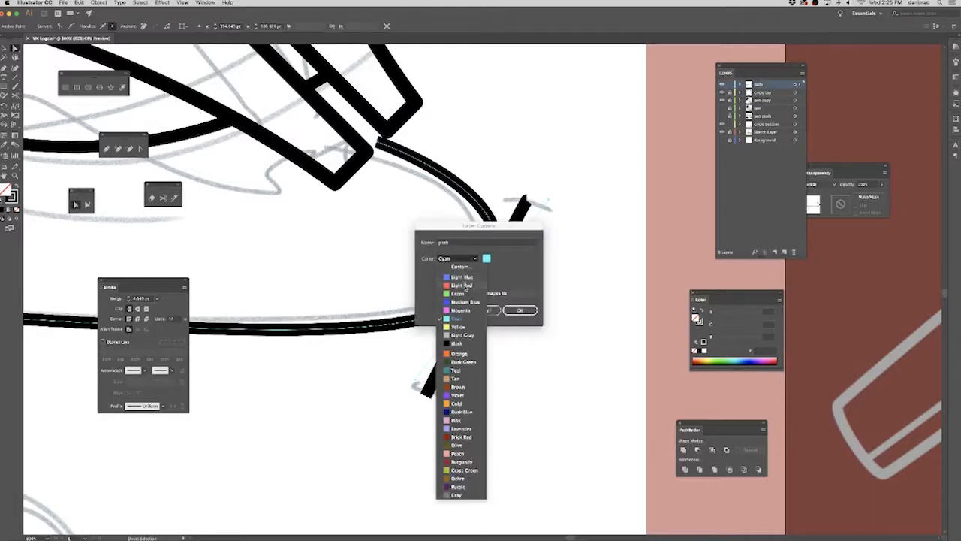
left_click(466, 282)
left_click(520, 310)
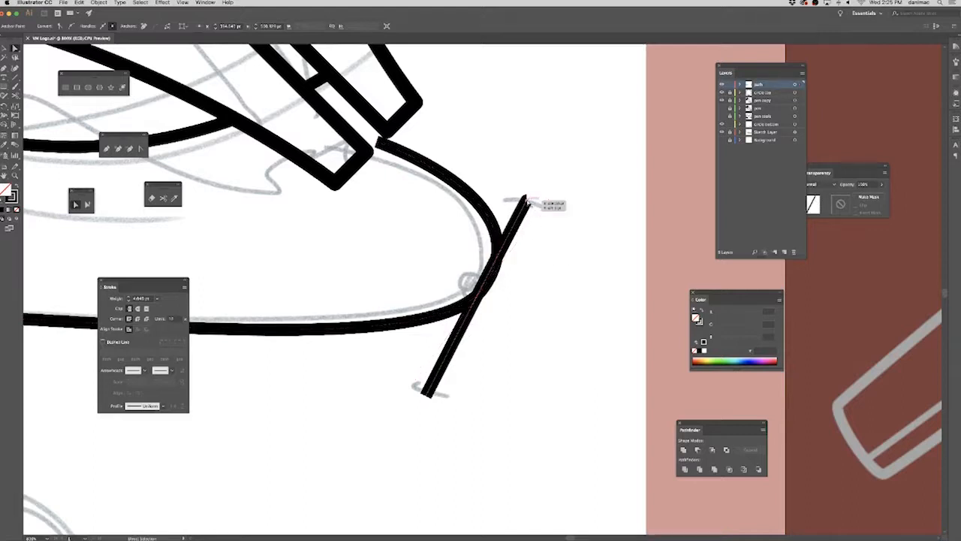
Move both ends of the diagonal line to follow the bend's direction handles and convert its upper end to a corner point.
left_click_drag(527, 201, 544, 201)
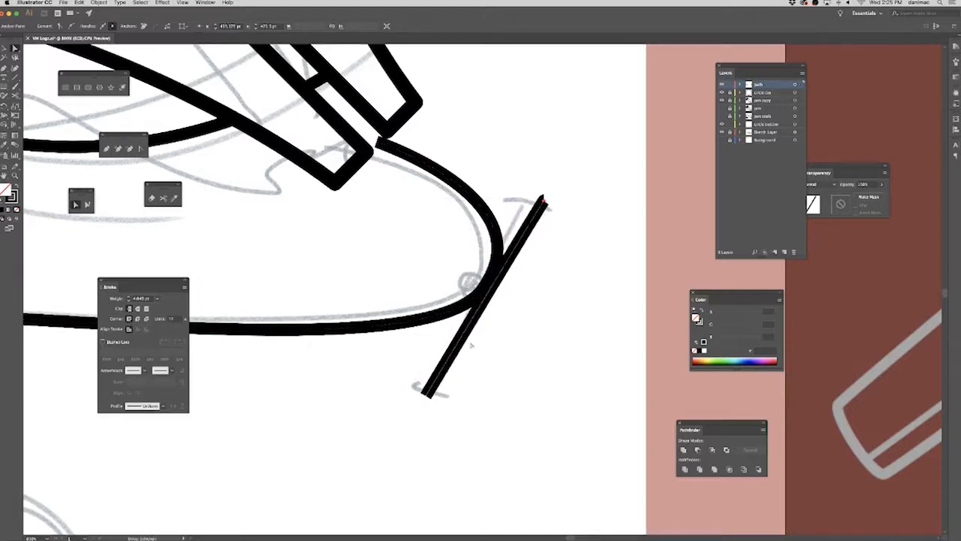
left_click(453, 315)
left_click(425, 394)
left_click_drag(425, 393, 412, 387)
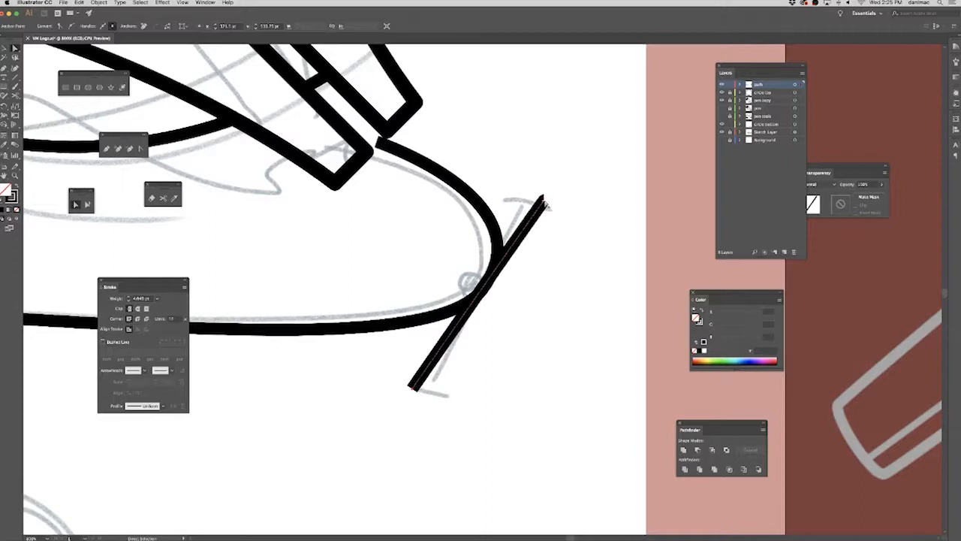
left_click(141, 148)
left_click(545, 200)
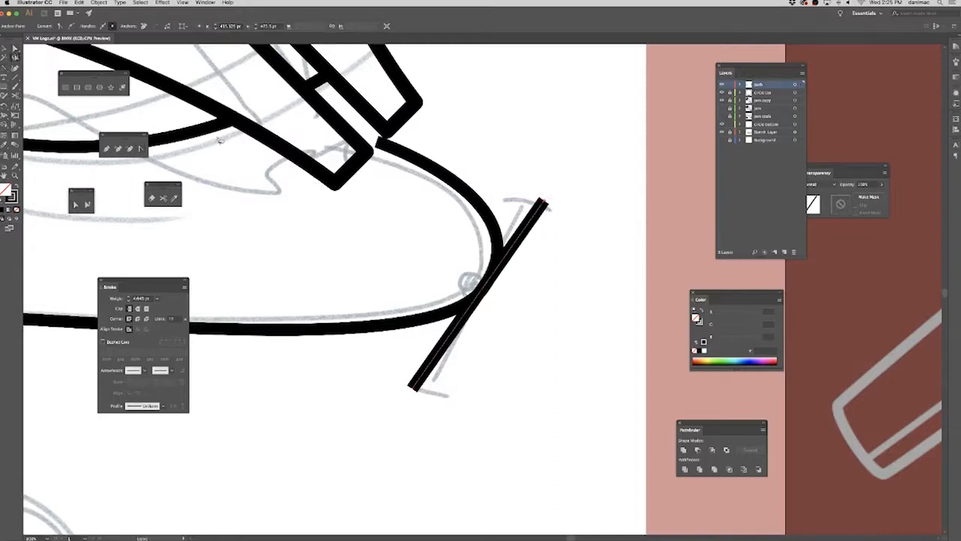
Set the diagonal line's stroke weight to 2 pt.
left_click(16, 49)
left_click(159, 299)
left_click(170, 339)
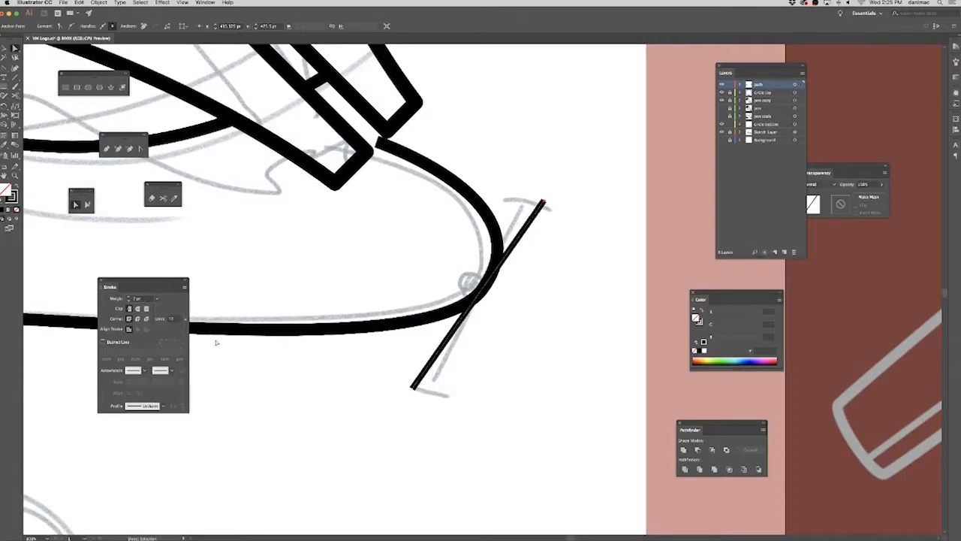
left_click(569, 277)
Shift the whole diagonal line slightly to the right across the curve's bend.
key("super+minus")
key("super+minus")
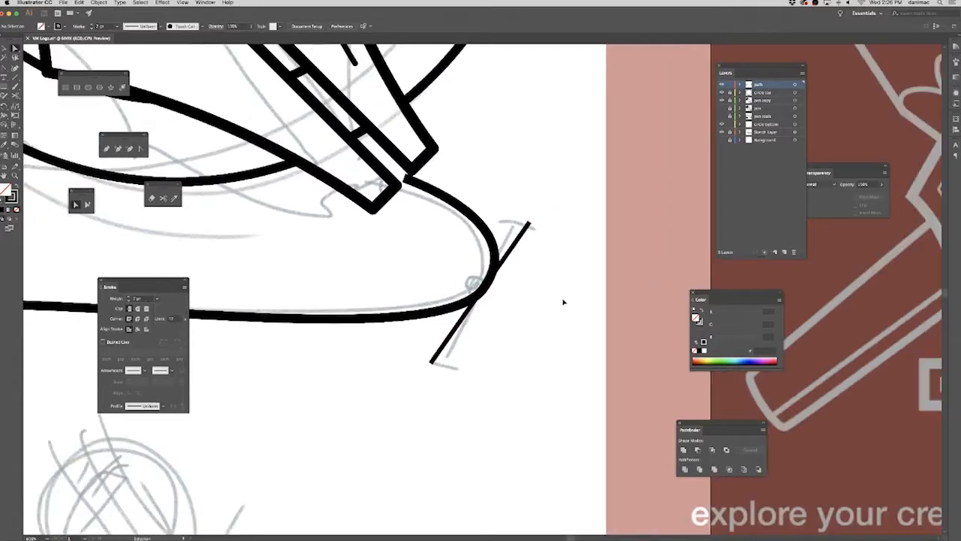
left_click_drag(559, 213, 590, 251)
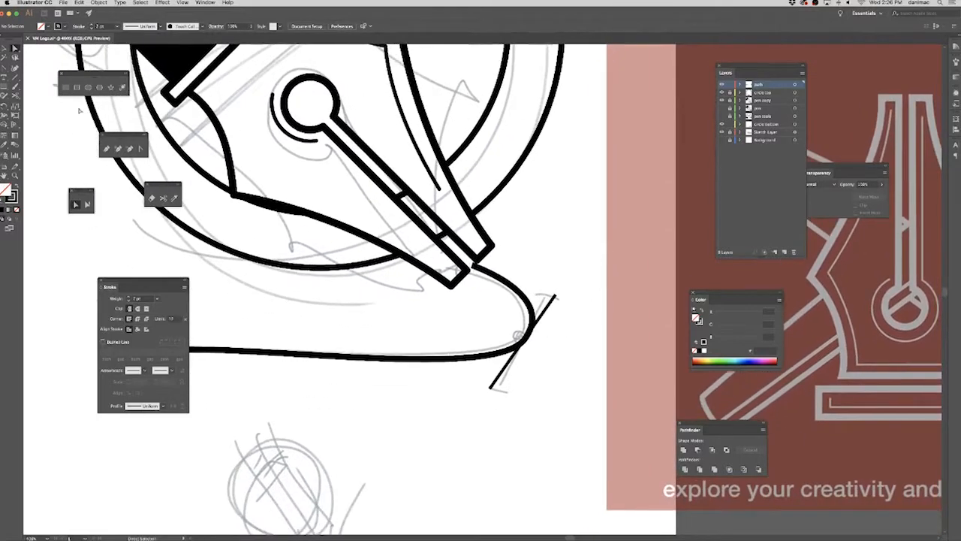
key("v")
left_click(492, 381)
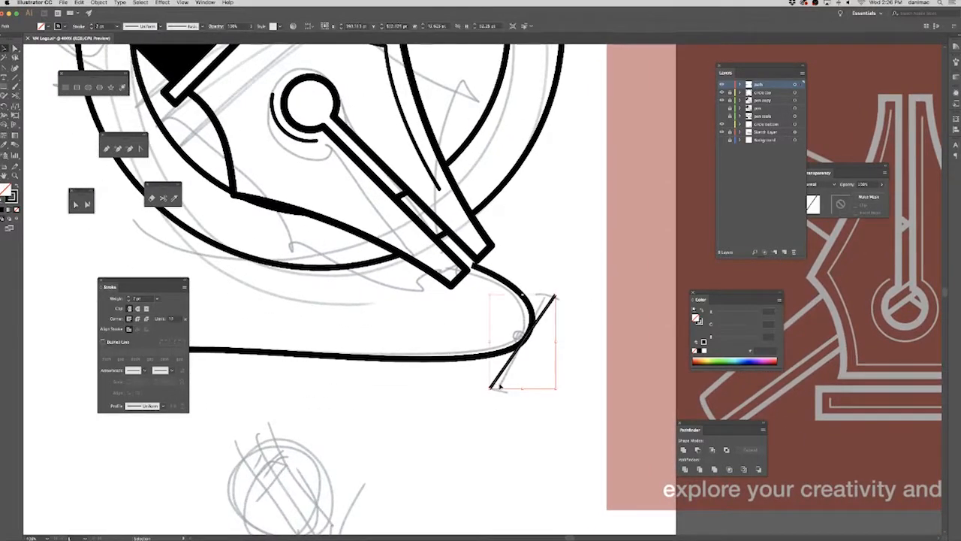
left_click(605, 330)
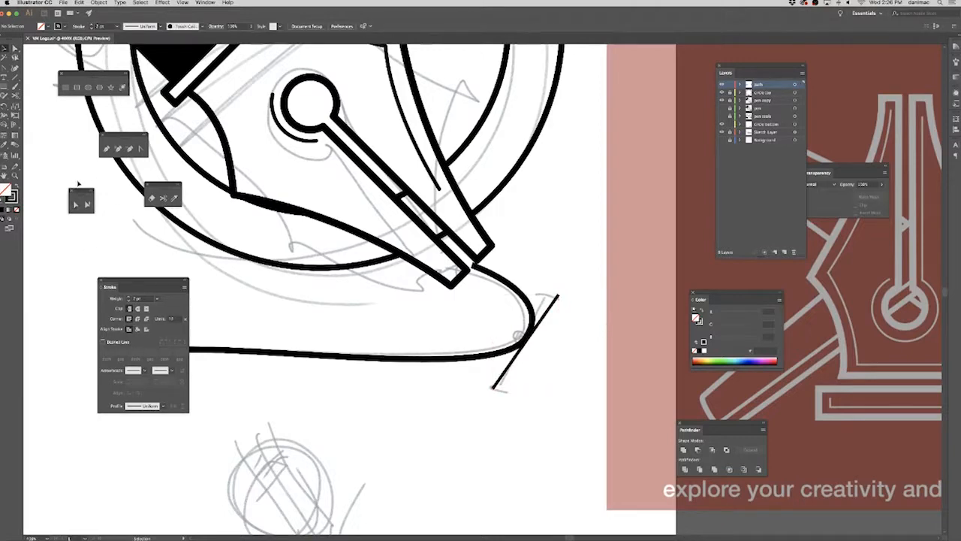
Examine the curve's starting point and its direction handles up close against the sketched circle.
left_click(293, 355)
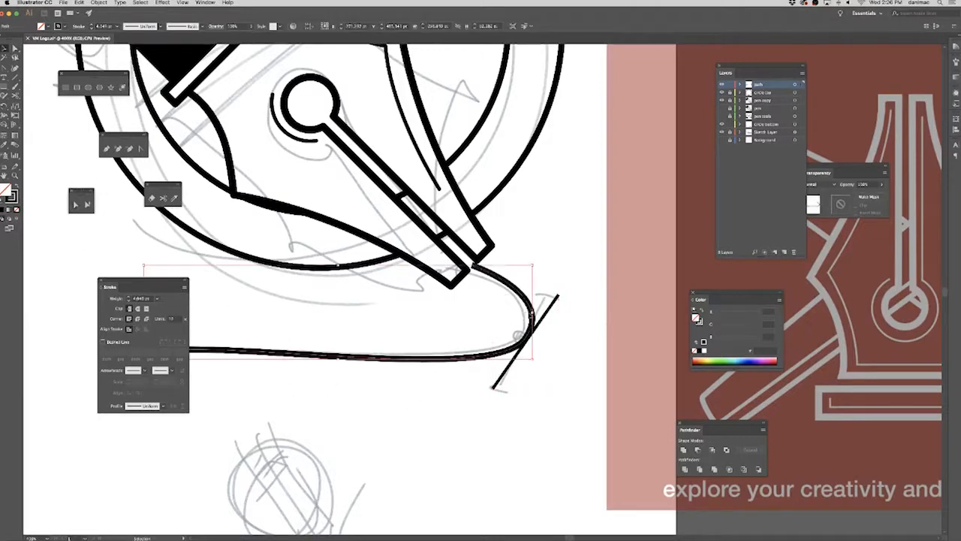
left_click_drag(361, 326, 426, 328)
left_click(76, 204)
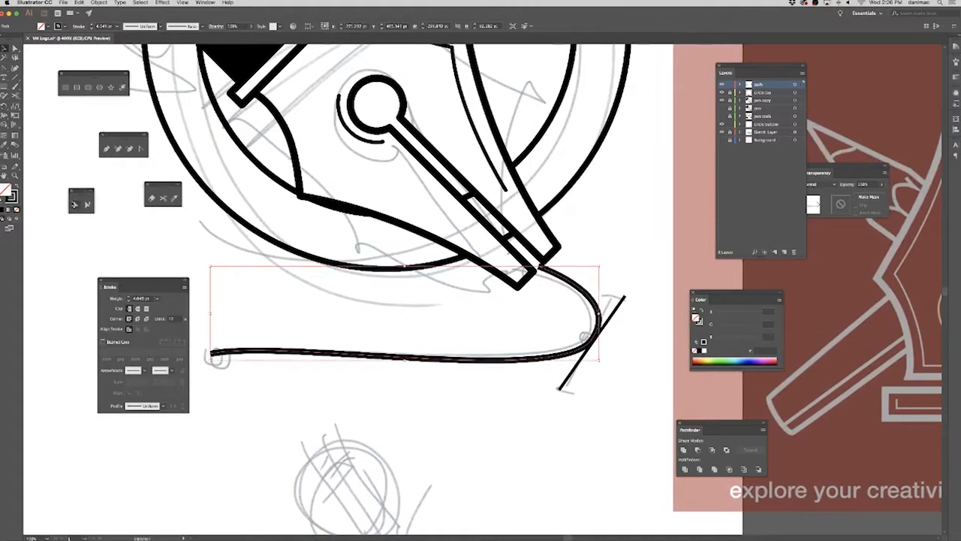
left_click(215, 353)
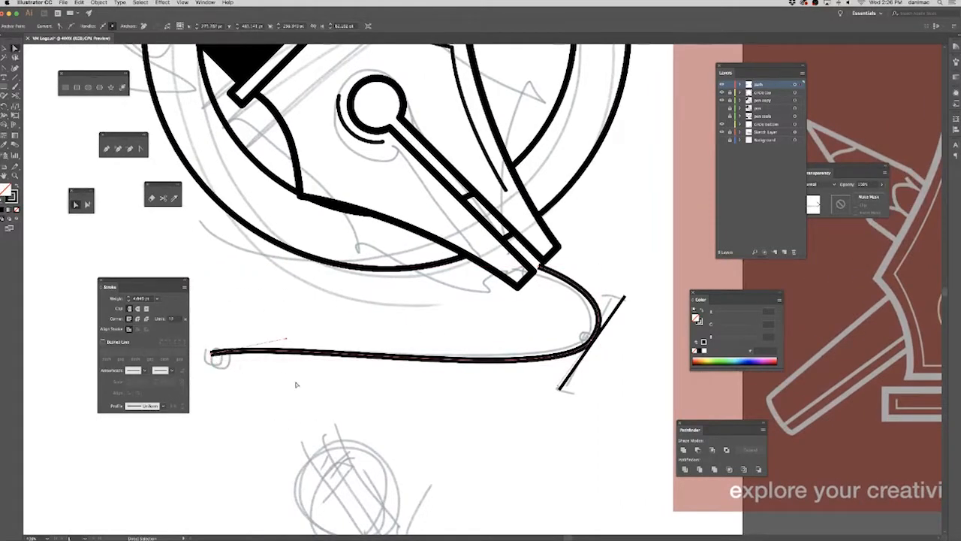
key("super+plus")
key("super+plus")
key("super+plus")
key("super+plus")
left_click_drag(398, 398, 483, 489)
key("super+minus")
key("super+minus")
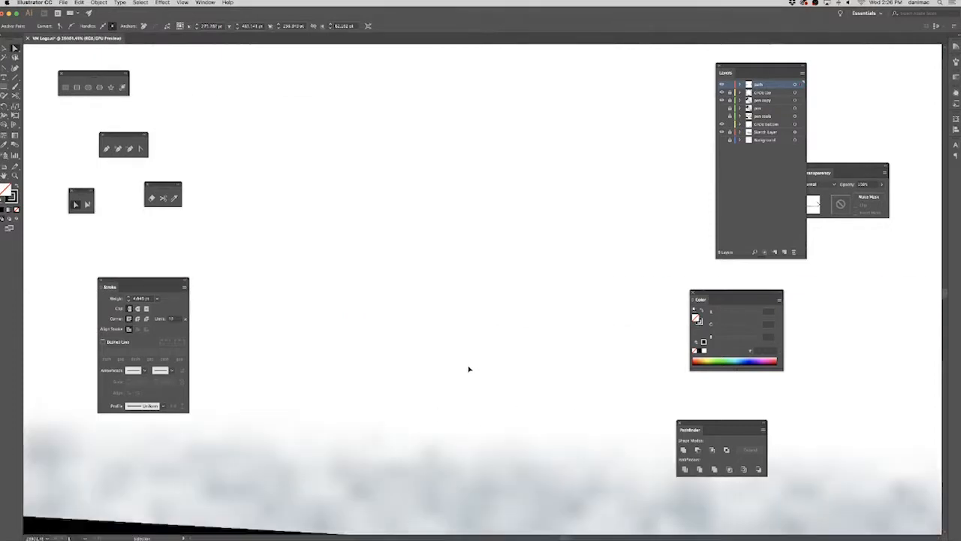
key("super+minus")
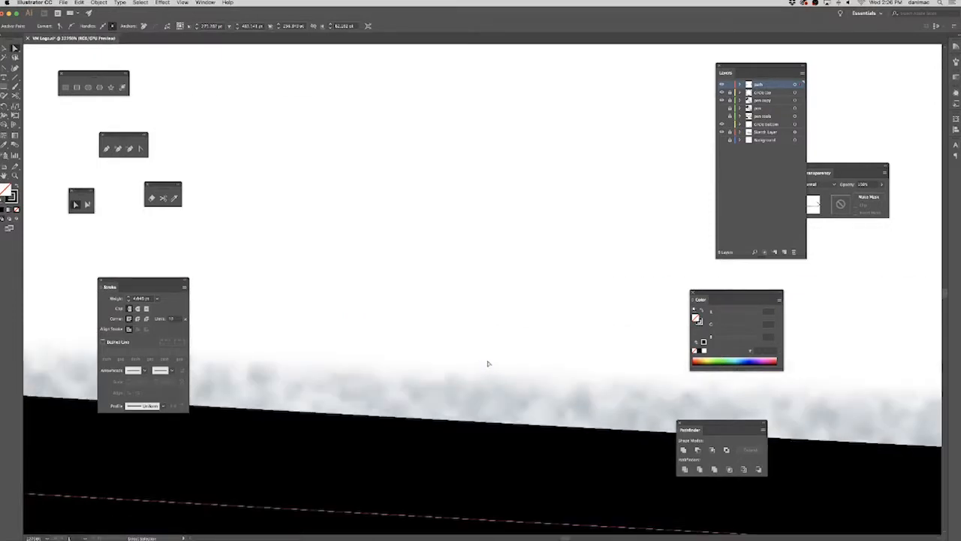
left_click_drag(495, 421, 494, 263)
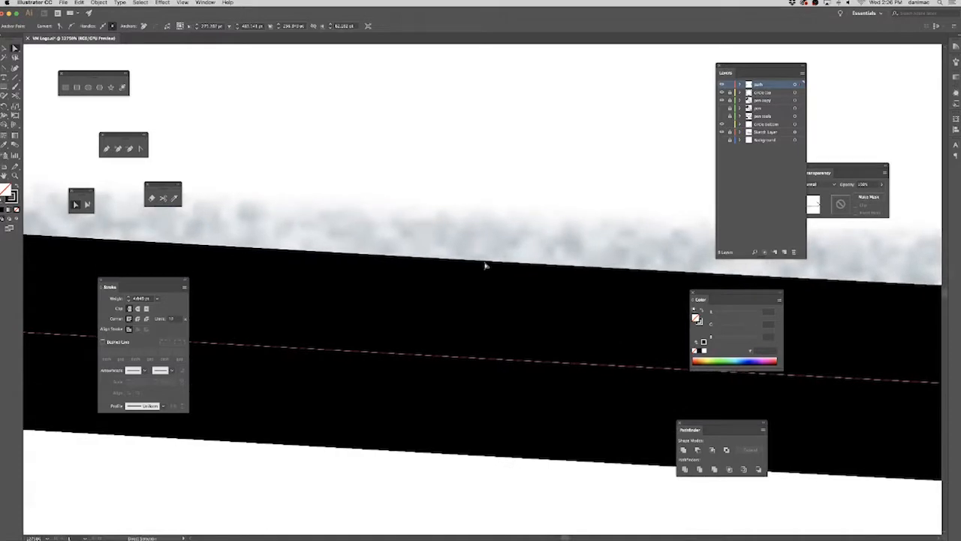
key("super+minus")
mouse_move(388, 402)
left_mouse_down()
mouse_move(418, 331)
mouse_move(564, 391)
mouse_move(551, 380)
mouse_move(410, 388)
mouse_move(560, 391)
mouse_move(350, 386)
mouse_move(608, 395)
left_mouse_up()
left_click_drag(296, 394, 636, 393)
left_click_drag(348, 397, 475, 364)
left_click_drag(318, 412, 318, 413)
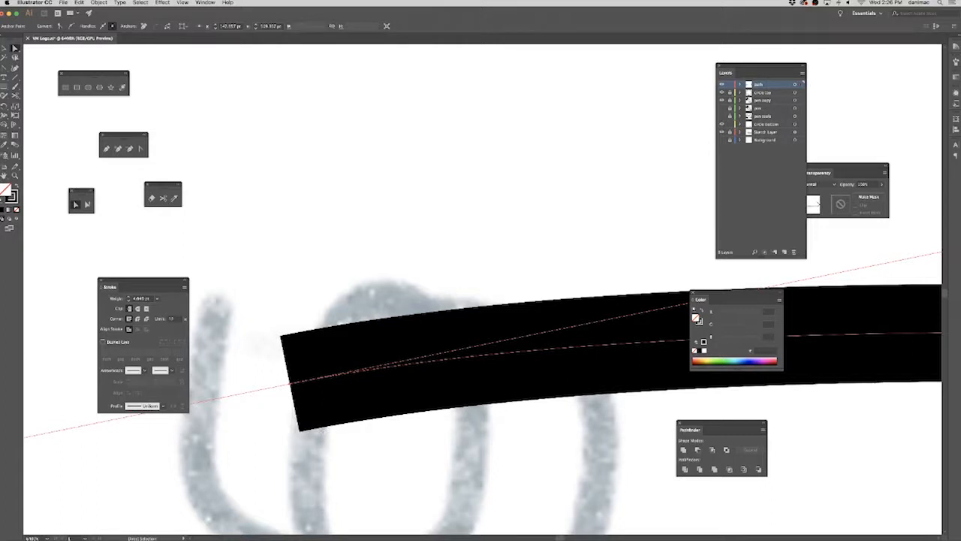
key("shift+Tab")
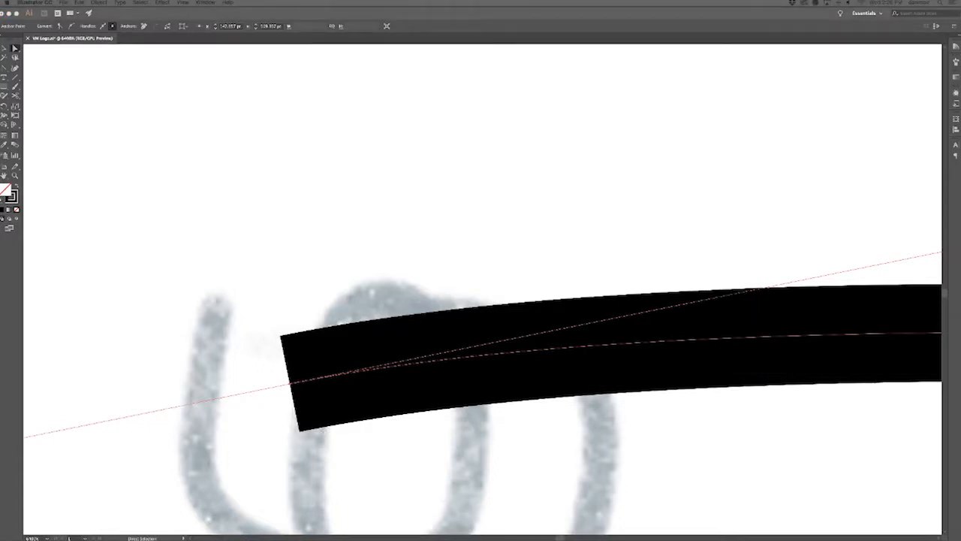
left_click(455, 462)
key("super+minus")
key("super+minus")
key("super+minus")
key("super+minus")
key("super+minus")
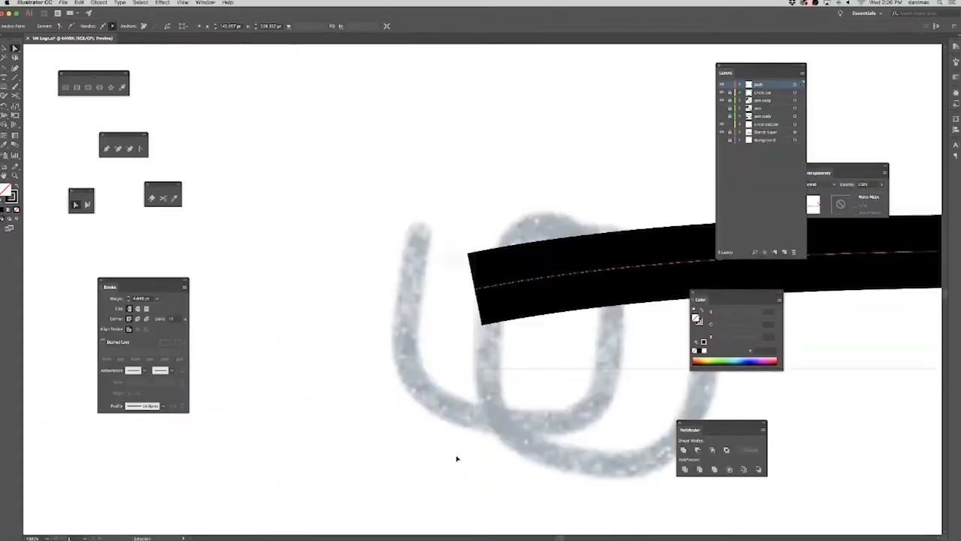
key("super+minus")
key("super+minus")
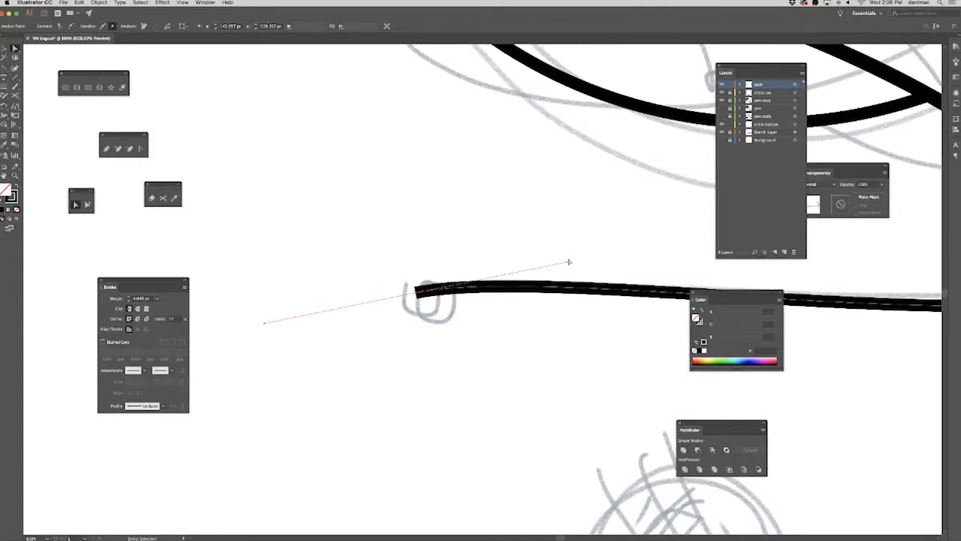
Nudge the diagonal line's lower end upward to meet the direction handle of the curve's bend point.
key("space")
left_click_drag(597, 356, 236, 362)
left_click_drag(577, 371, 266, 378)
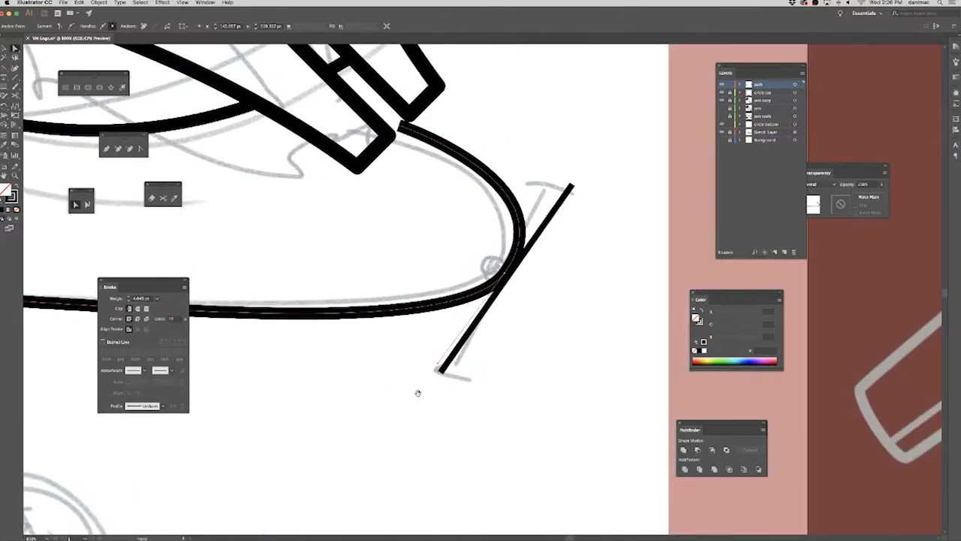
left_click(504, 262)
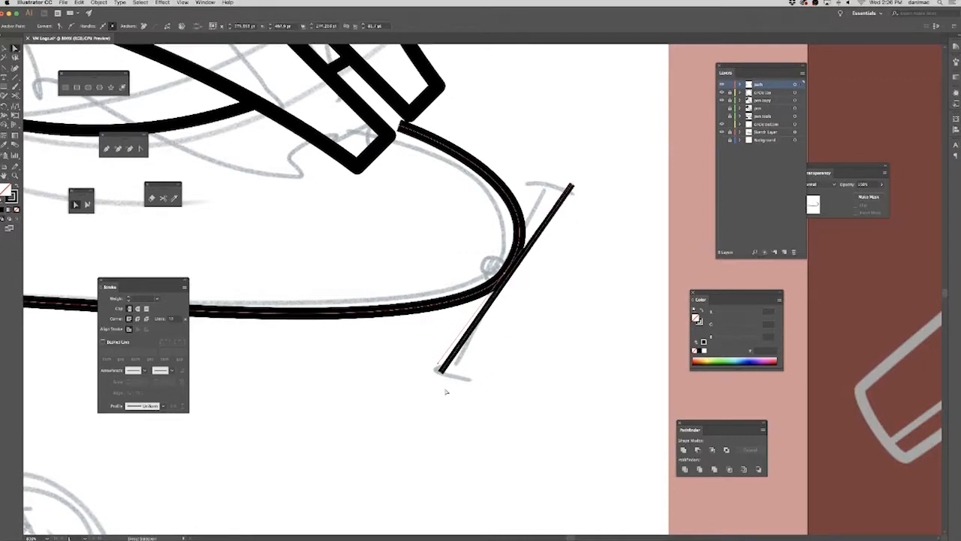
left_click(440, 370)
key("Up")
key("Up")
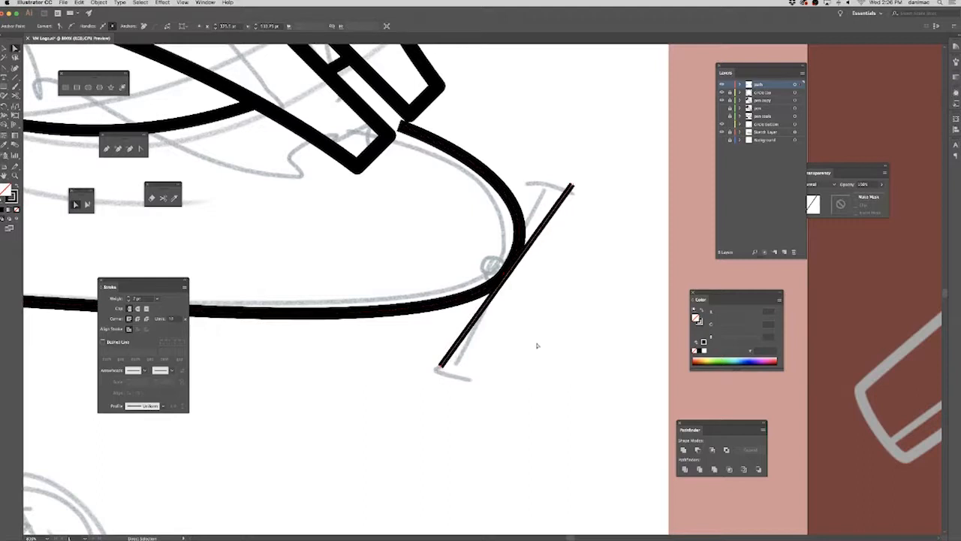
left_click_drag(471, 242, 520, 281)
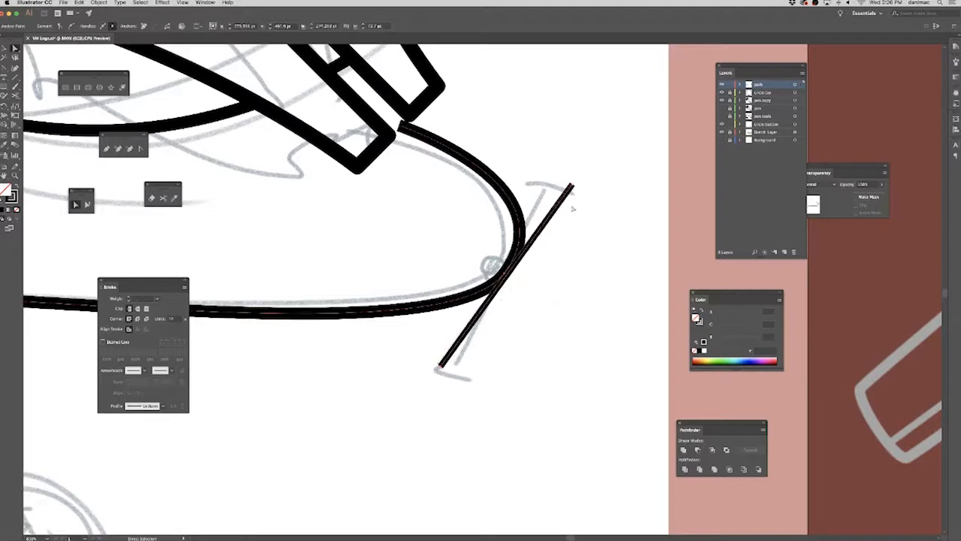
Fine-tune the diagonal line against the bend's handles by nudging its upper end up and its lower end left and up.
left_click(570, 185)
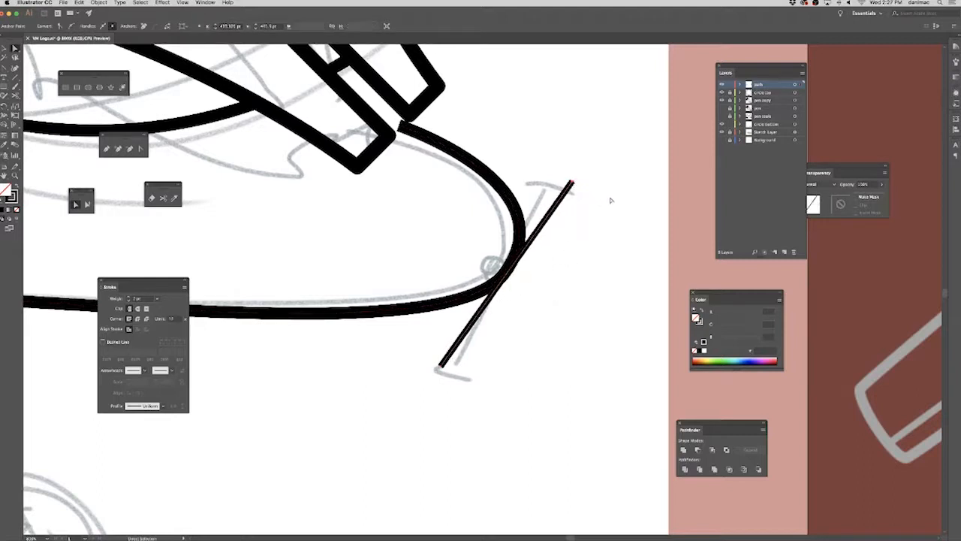
left_click_drag(465, 248, 529, 289)
left_click(463, 387)
left_click_drag(441, 368, 438, 368)
left_click_drag(438, 273, 537, 302)
left_click(438, 366)
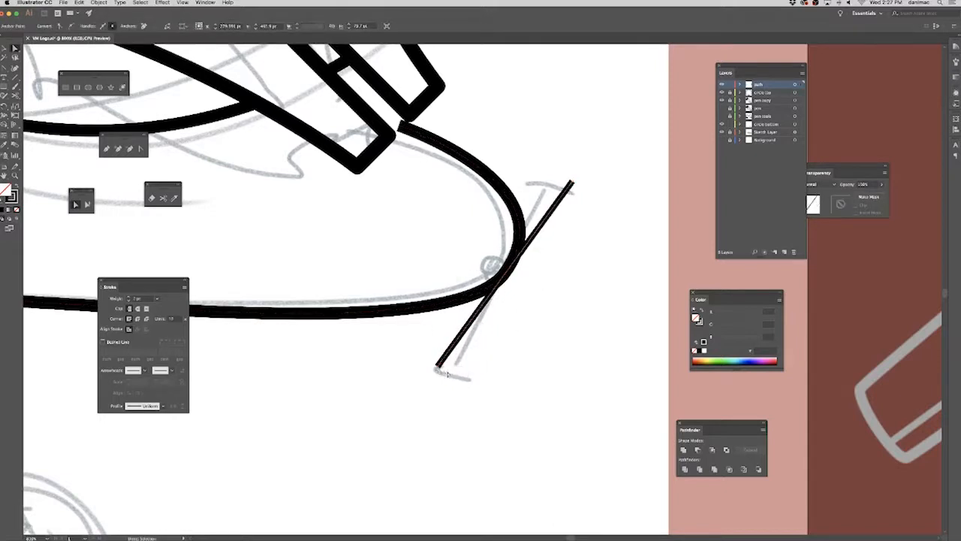
left_click_drag(471, 278, 525, 293)
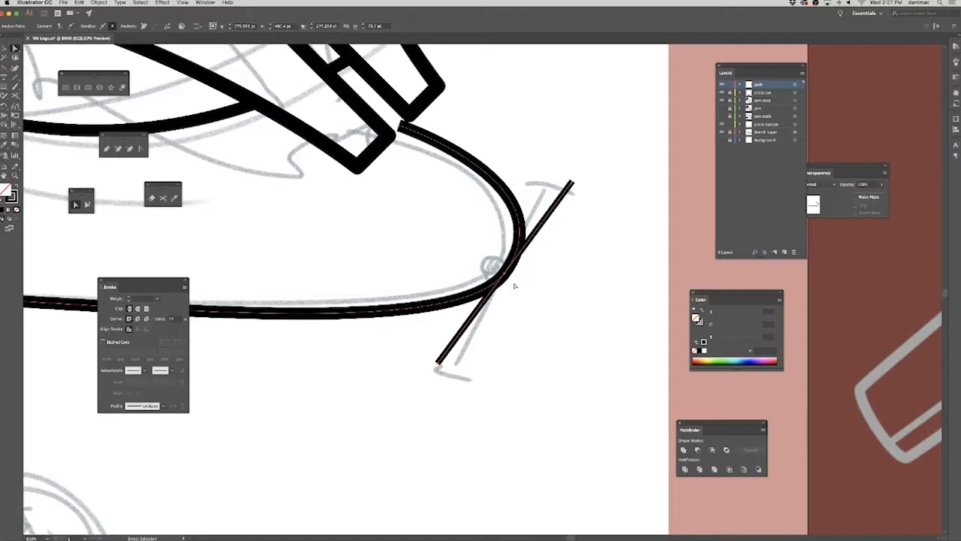
Draw a small square of about 5.6 pt with a 2 pt stroke, centred where the diagonal line crosses the curve's bend.
left_click(66, 88)
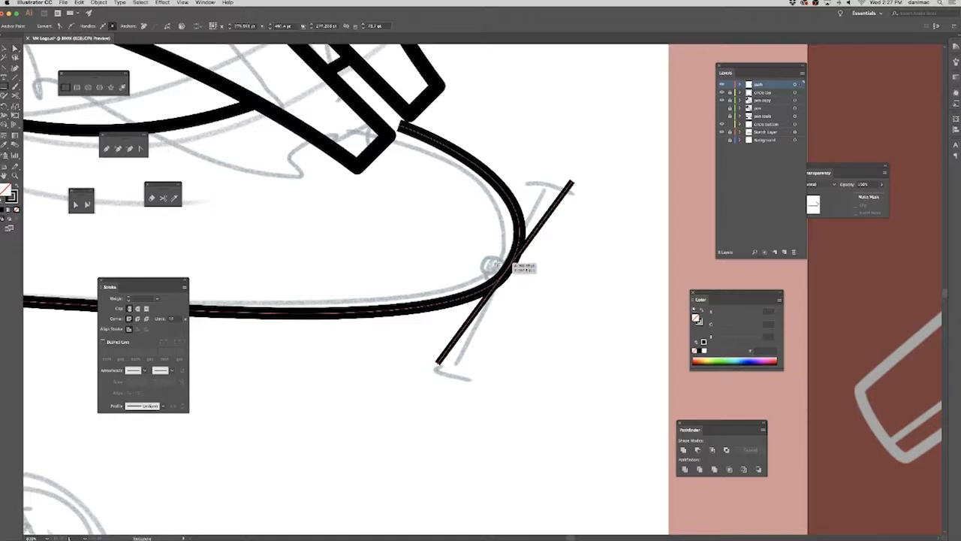
left_click_drag(505, 275, 515, 282)
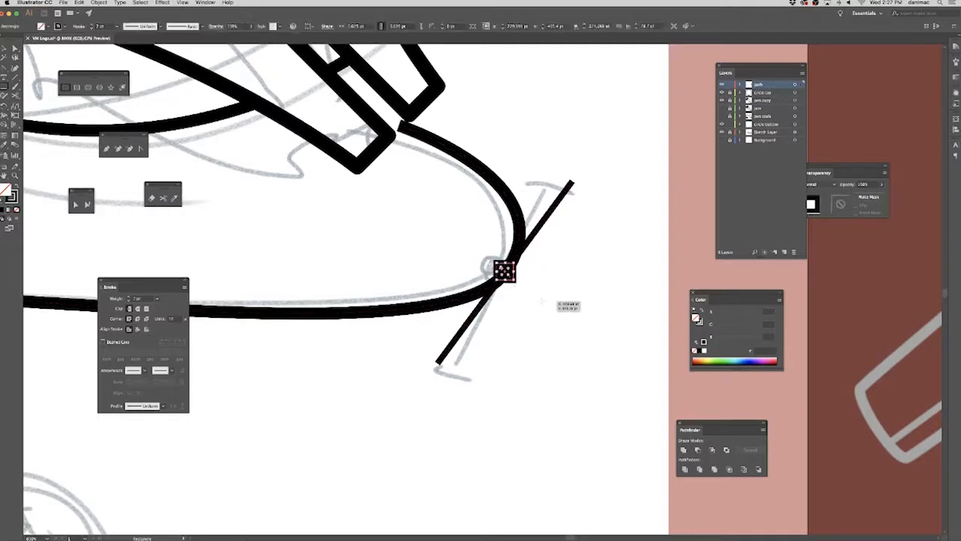
key("a")
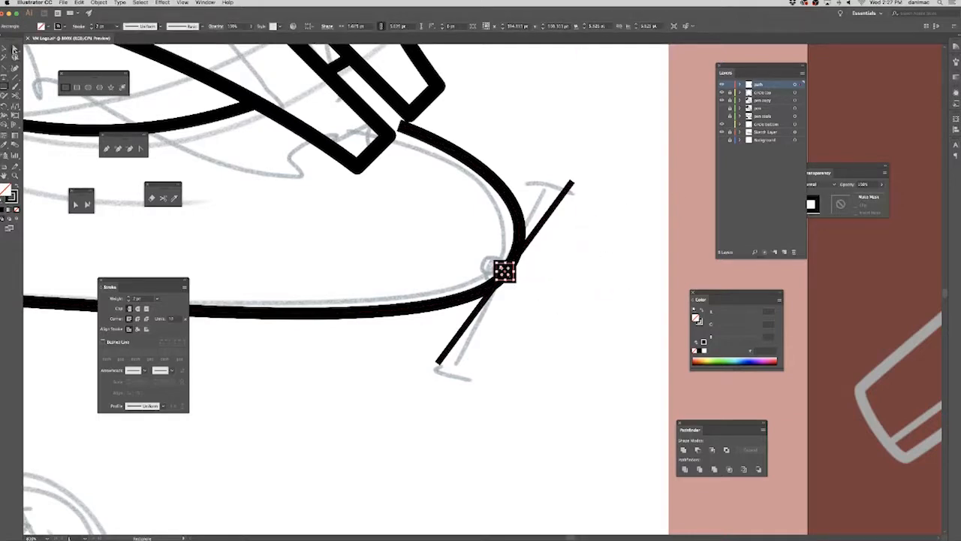
left_click(541, 315)
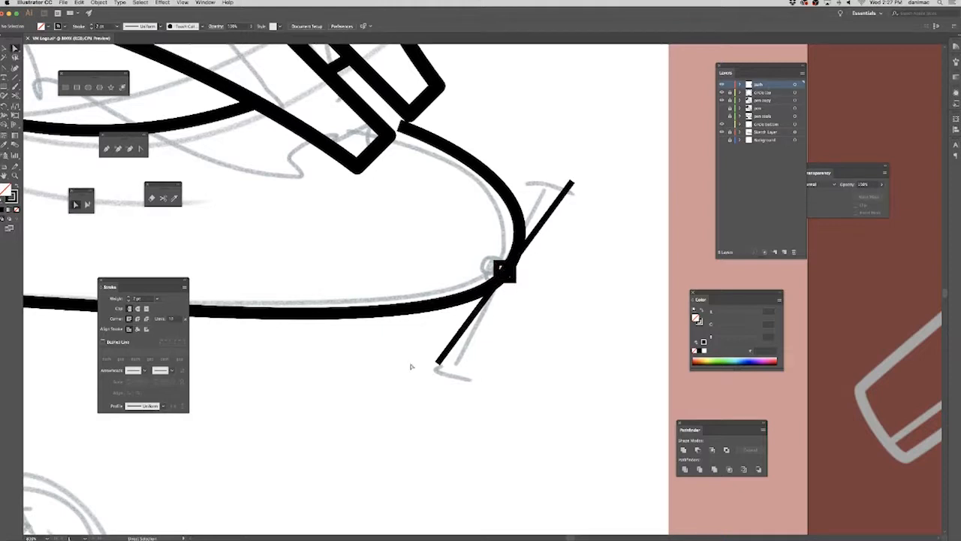
Draw a square of about 5.75 pt over the diagonal line's lower end and rotate it 45° into a diamond.
left_click(66, 87)
left_click_drag(426, 351, 448, 373)
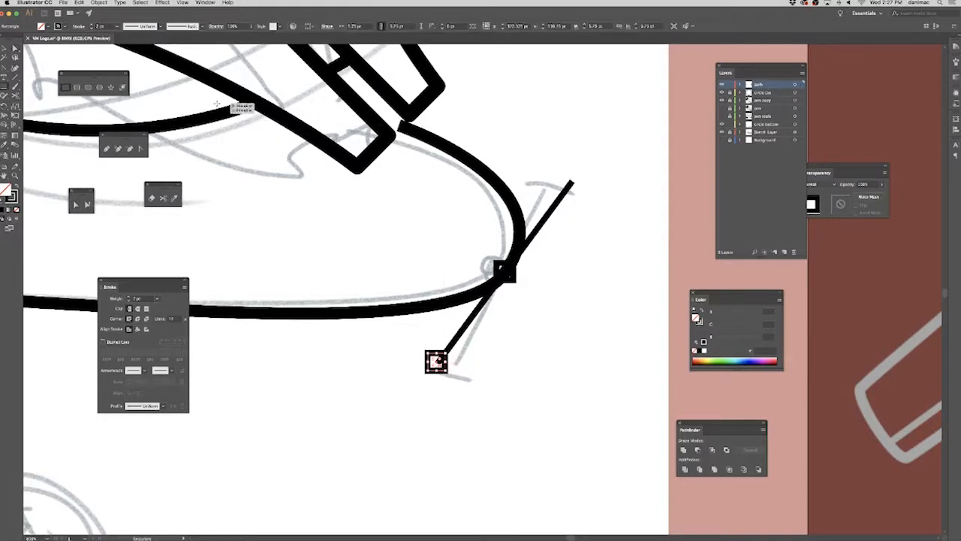
key("v")
left_click_drag(453, 377, 459, 366)
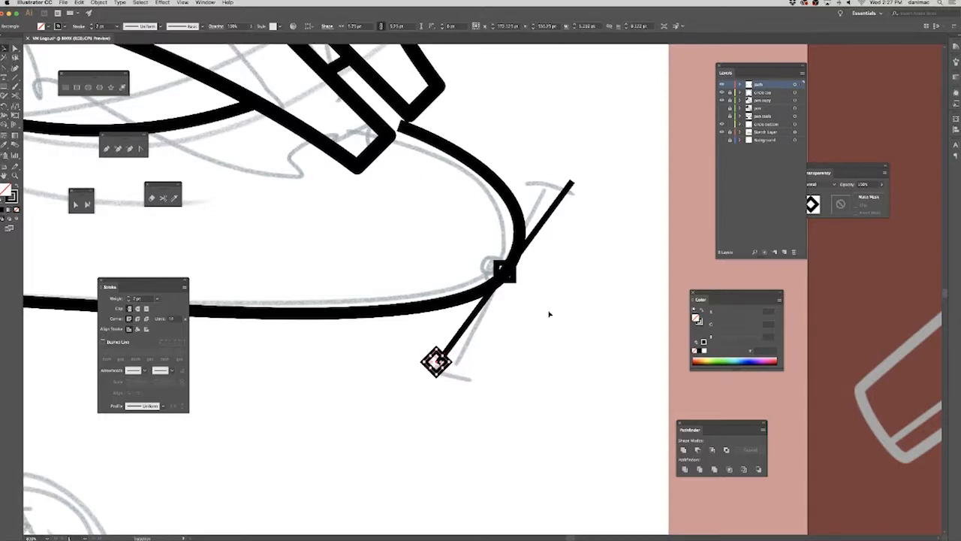
Nudge the diamond at the diagonal line's lower end slightly right and copy it onto the line's upper end.
left_click(64, 162)
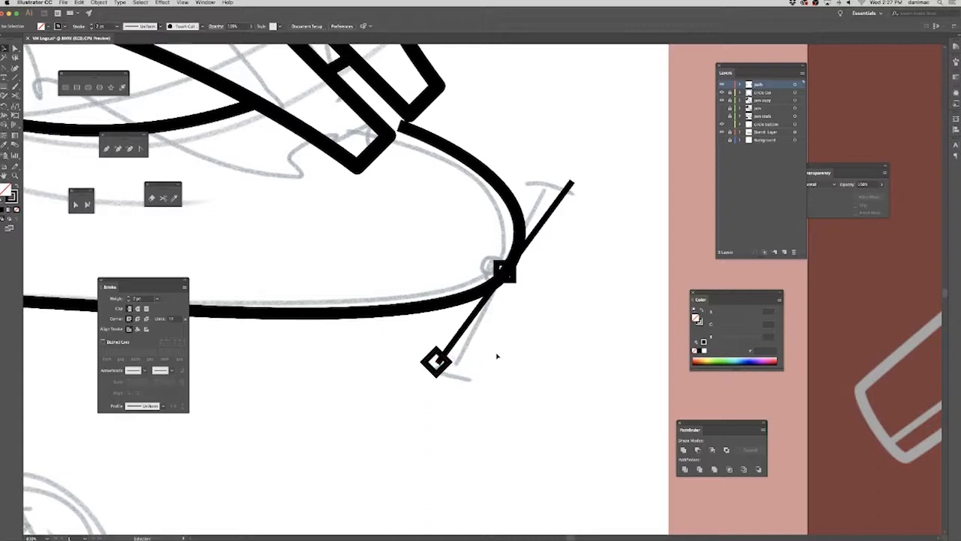
left_click(444, 368)
key("Right")
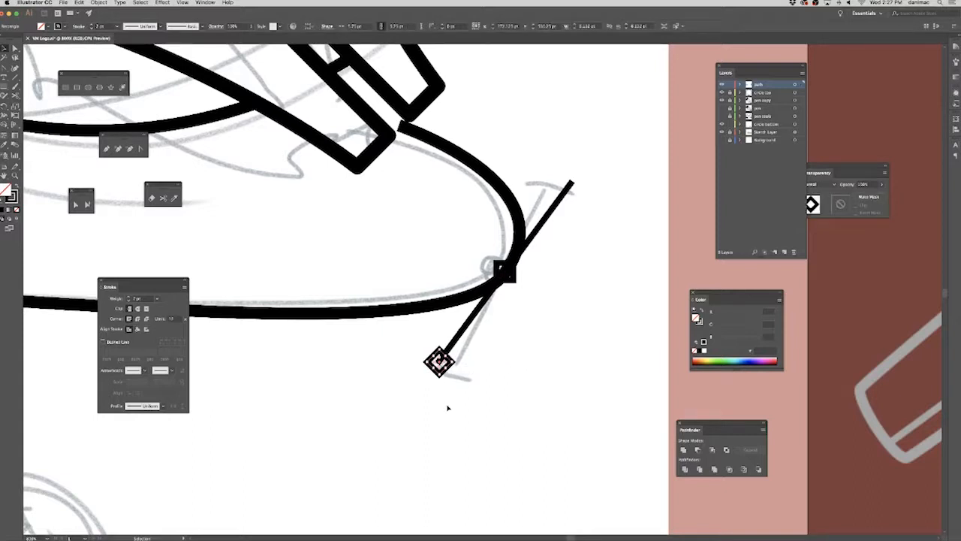
left_click(442, 377)
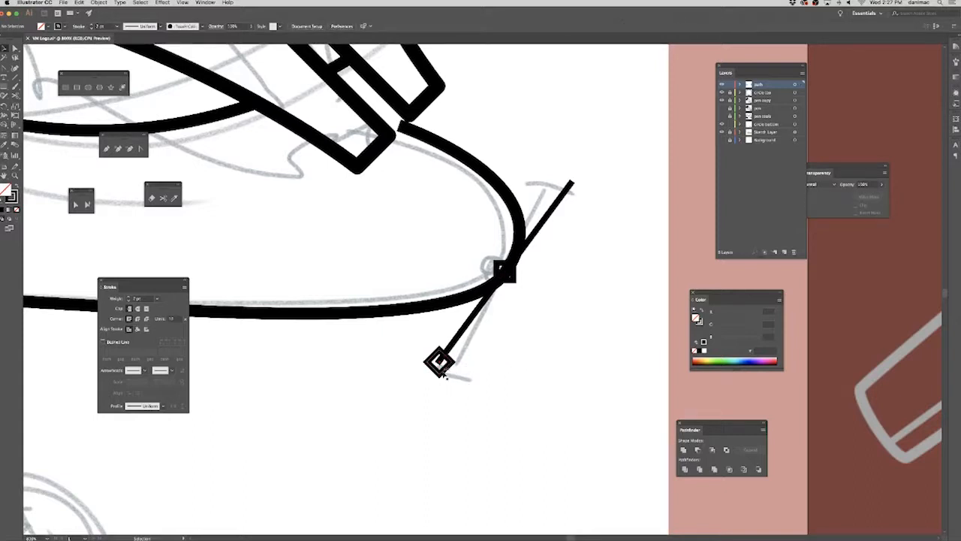
left_click_drag(572, 210, 572, 193)
left_click(630, 234)
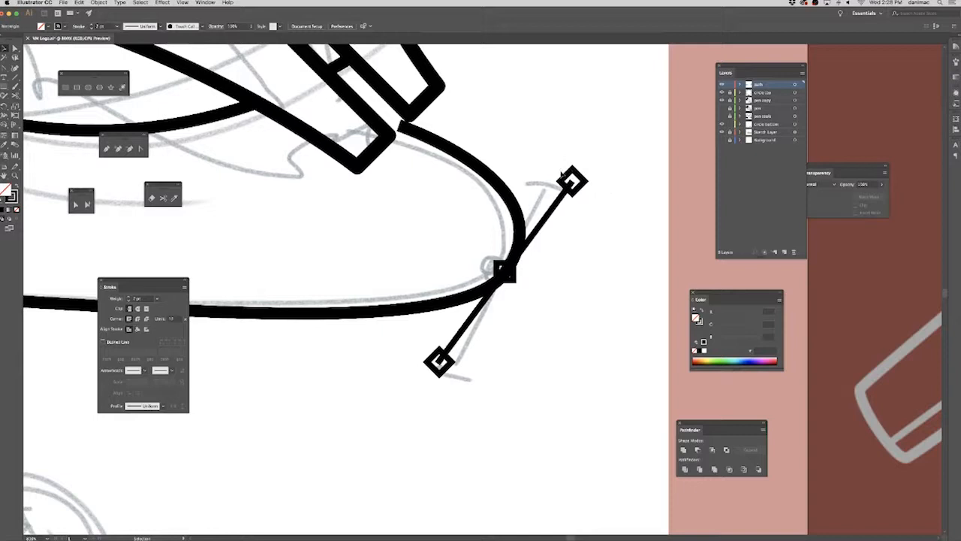
left_click(563, 174)
key("Left")
key("Left")
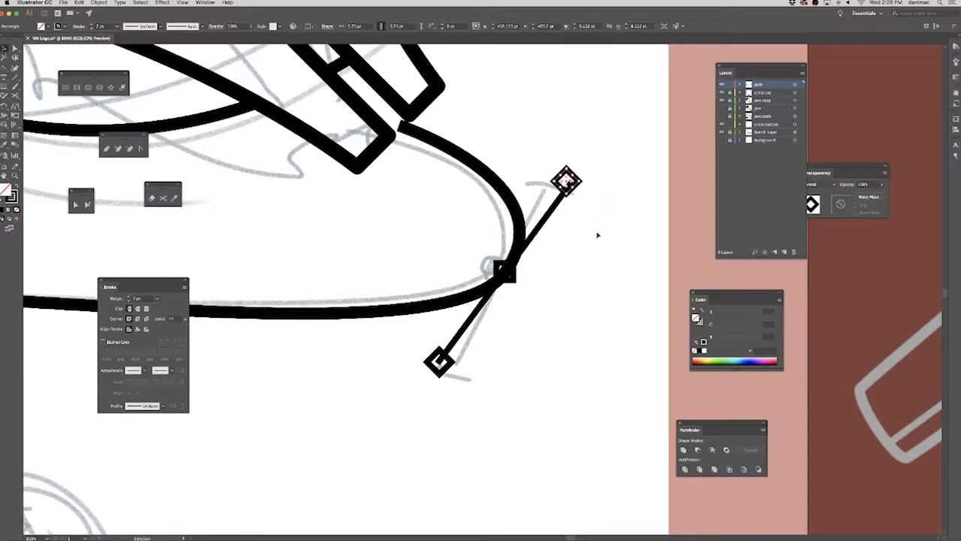
key("Right")
key("Right")
Move the upper diamond so one corner sits at the diagonal line's tip and rotate it to follow the line's direction.
left_click_drag(546, 315, 495, 271)
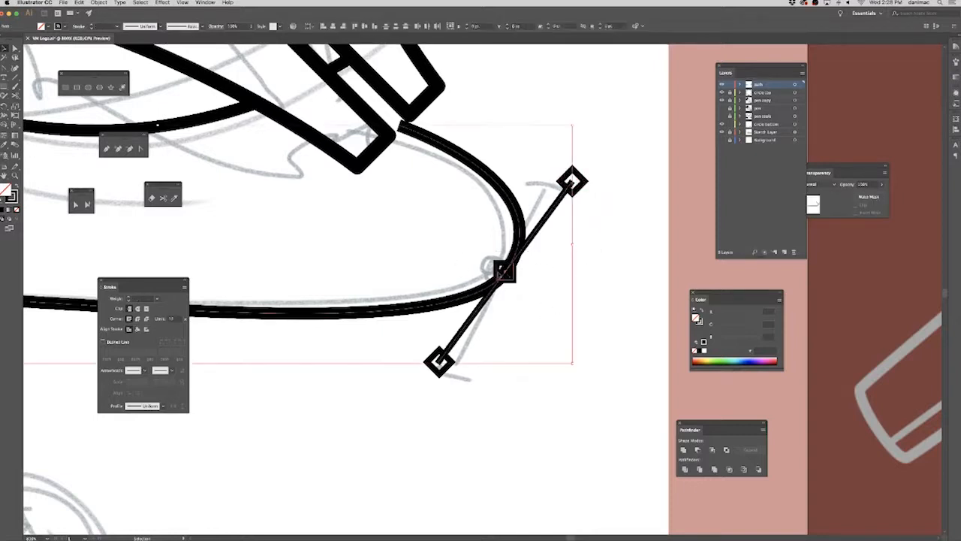
key("super+plus")
key("super+plus")
key("super+plus")
key("super+plus")
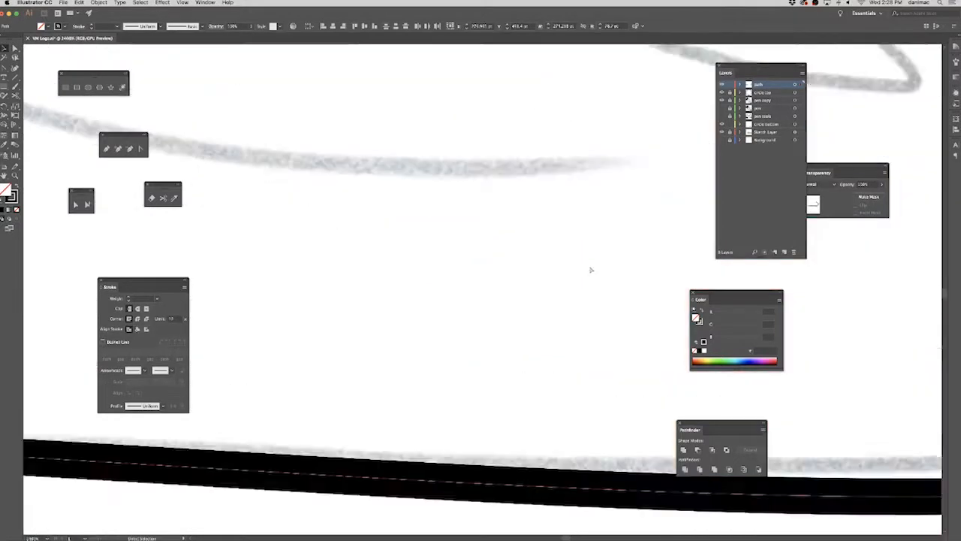
key("super+minus")
key("super+minus")
key("super+minus")
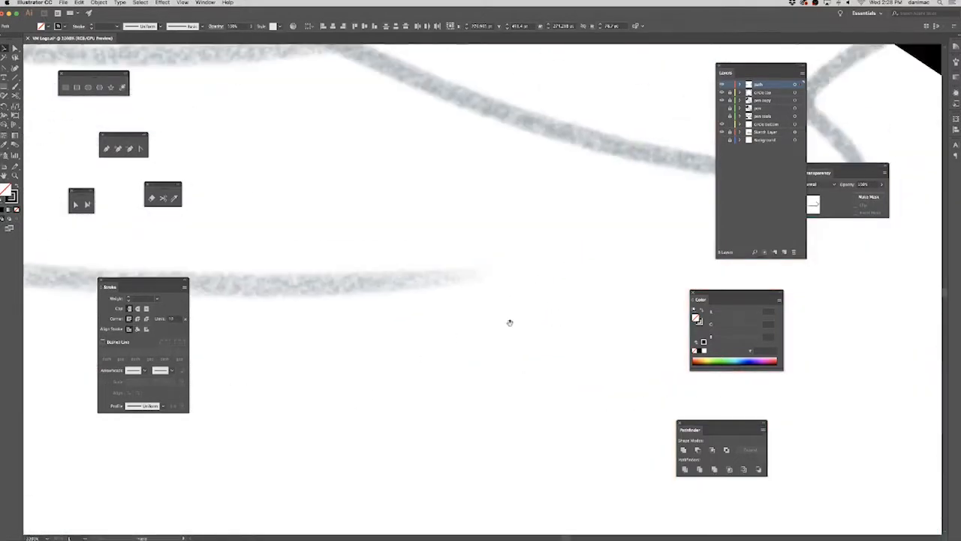
key("super+minus")
key("super+minus")
key("super+minus")
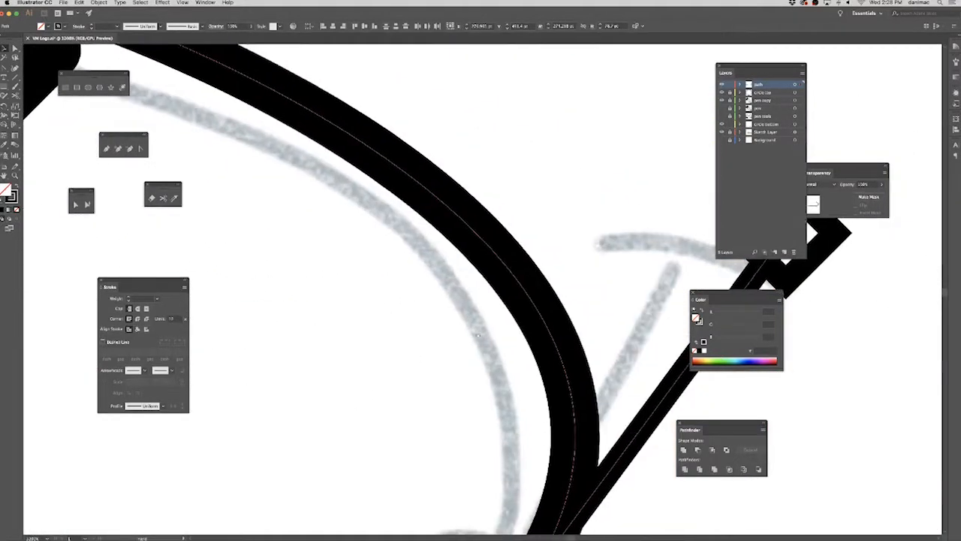
left_click_drag(411, 306, 342, 354)
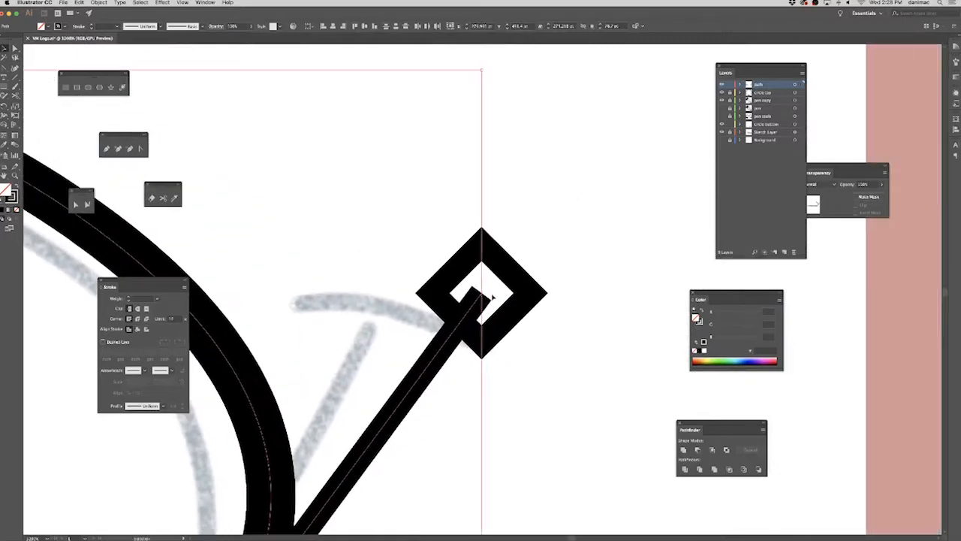
left_click(593, 287)
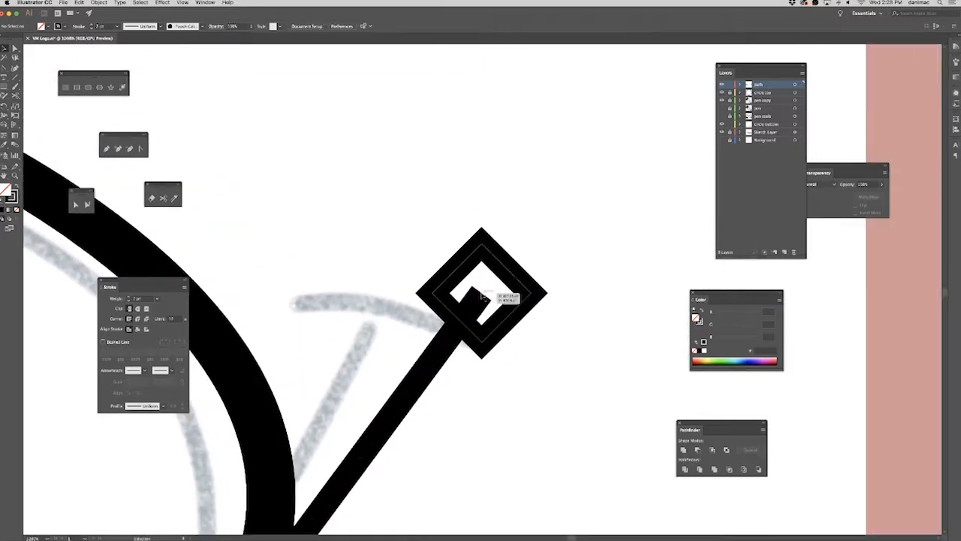
left_click(487, 300)
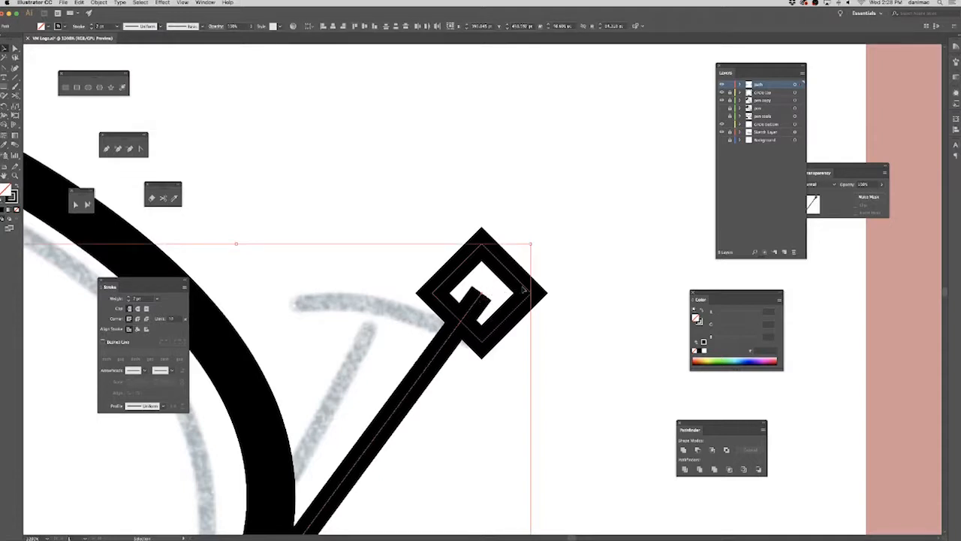
left_click(551, 281)
left_click_drag(515, 274, 510, 223)
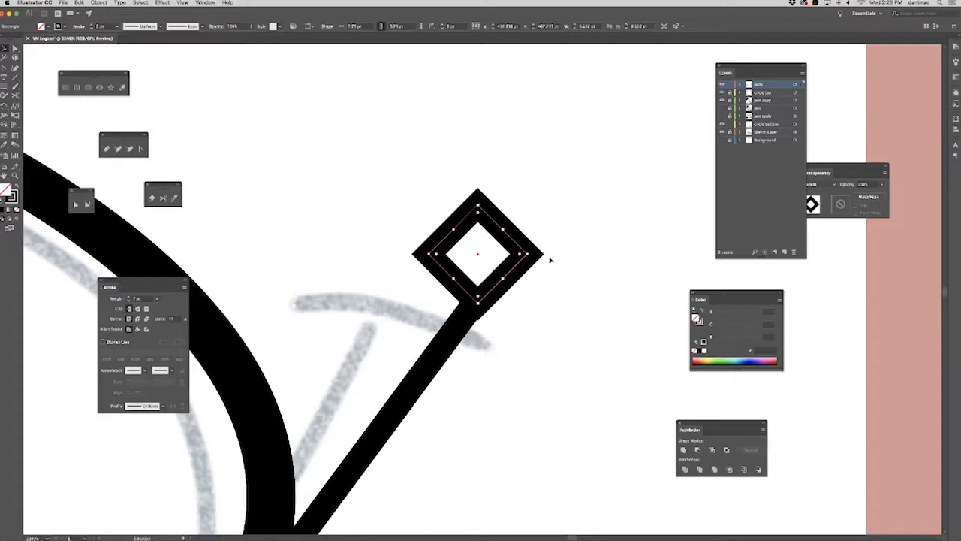
left_click_drag(534, 256, 532, 292)
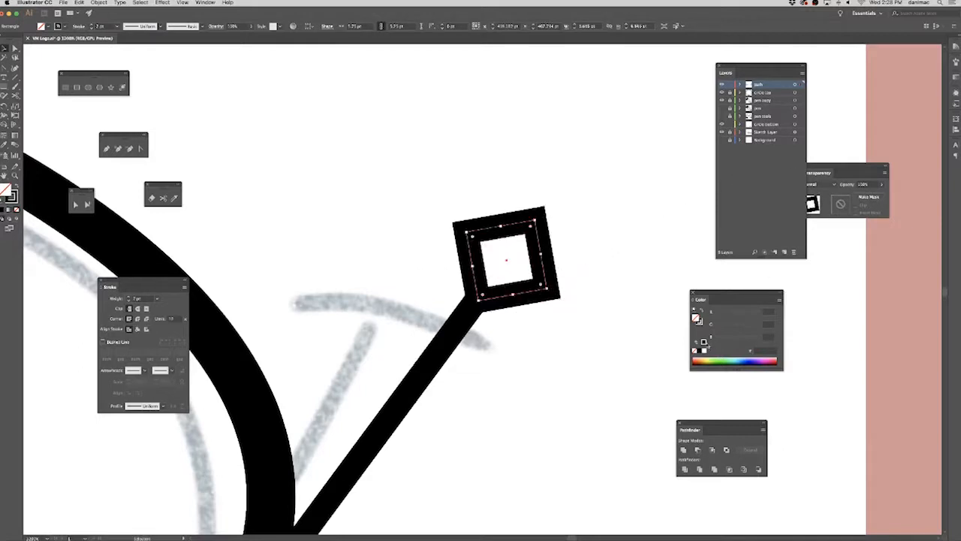
Change the upper end square to a solid black fill with no stroke.
left_click(705, 348)
left_click(699, 323)
left_click(695, 351)
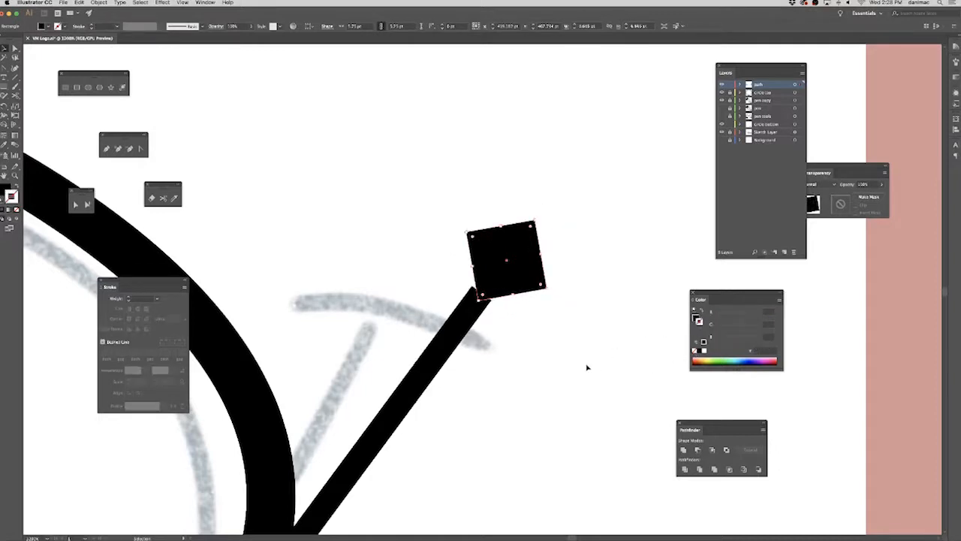
Nudge the solid square down and left onto the diagonal line's upper tip and rotate it slightly to align with the line.
key("Down")
key("Left")
key("Down")
key("Left")
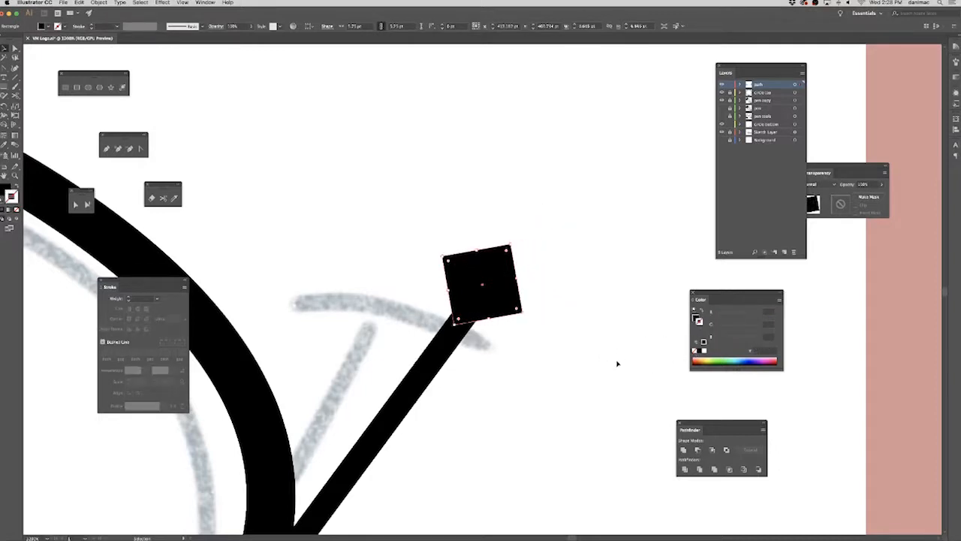
left_click(575, 411)
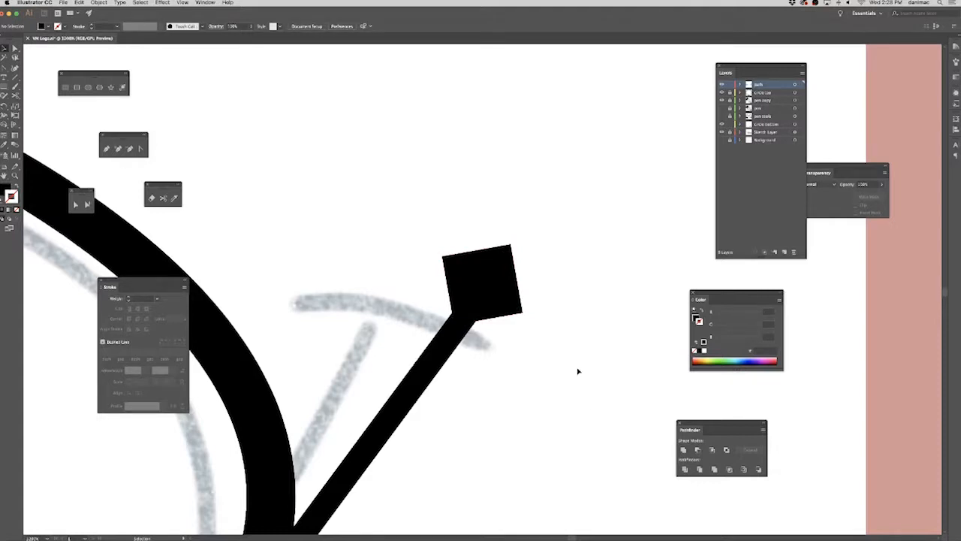
left_click(489, 275)
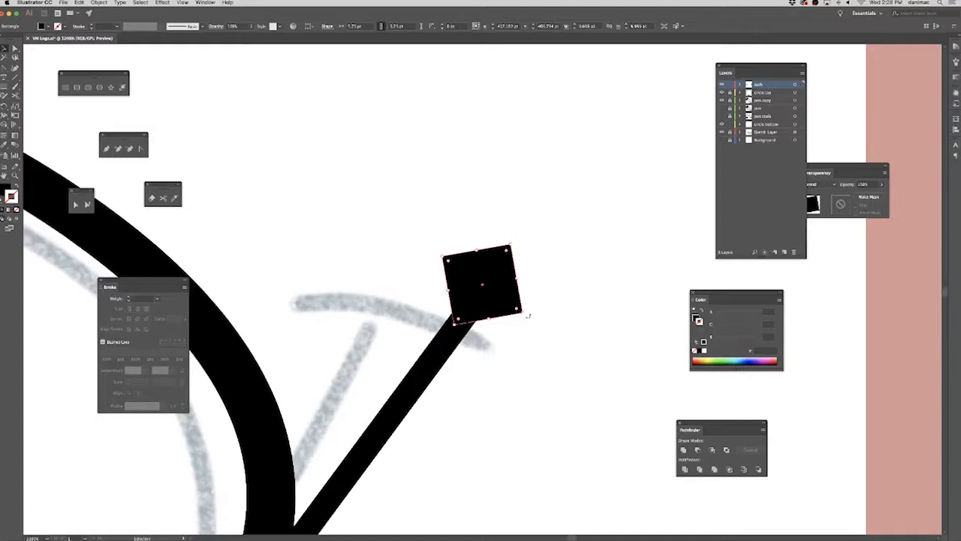
left_click_drag(518, 319, 518, 311)
left_click(582, 321)
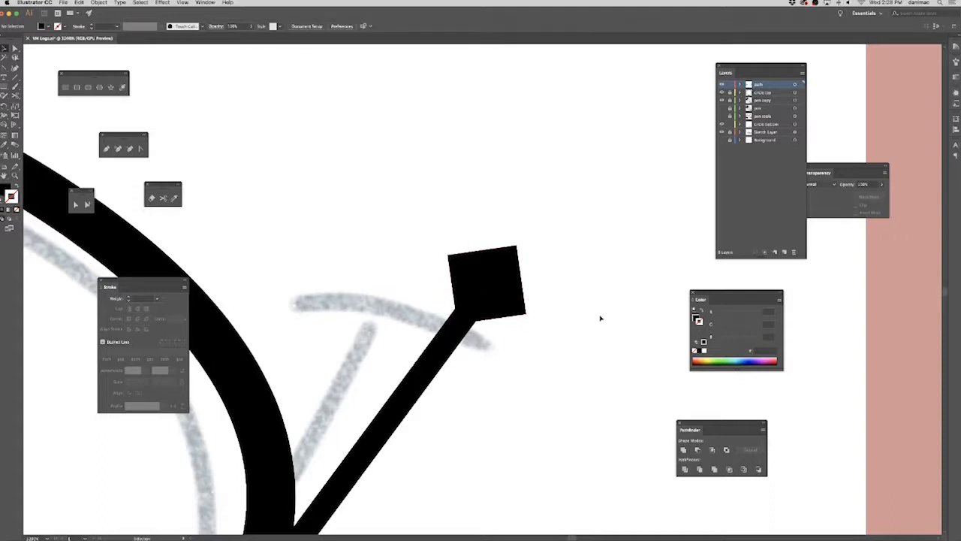
Replace the hollow diamond at the diagonal line's lower end with a copy of the solid black square, nudged right onto the tip.
key("super+minus")
key("super+minus")
key("super+minus")
key("super+minus")
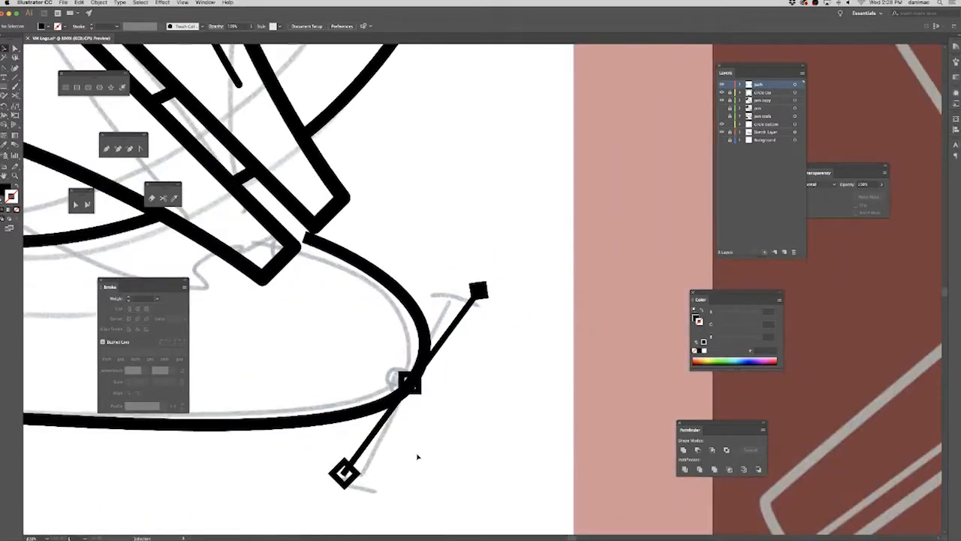
left_click(355, 478)
key("Delete")
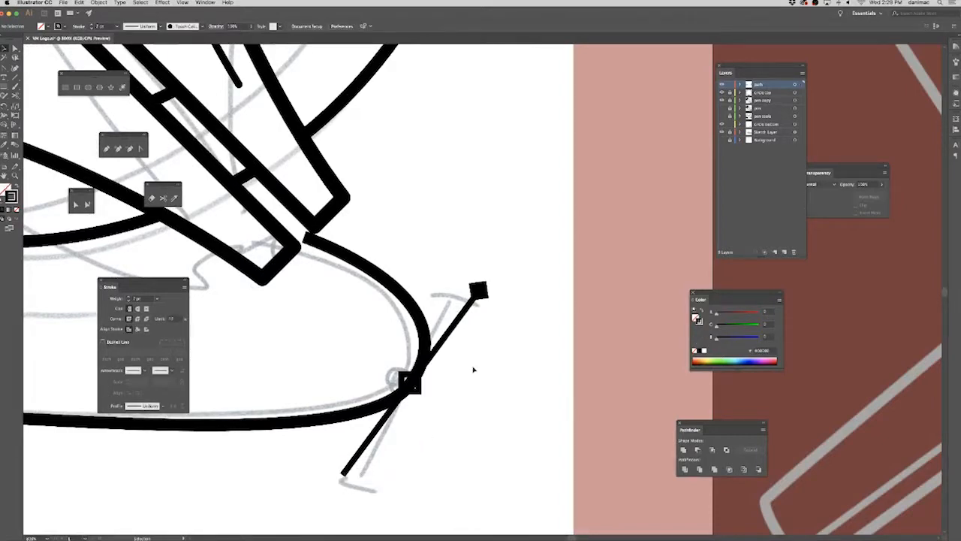
left_click_drag(481, 295, 350, 476)
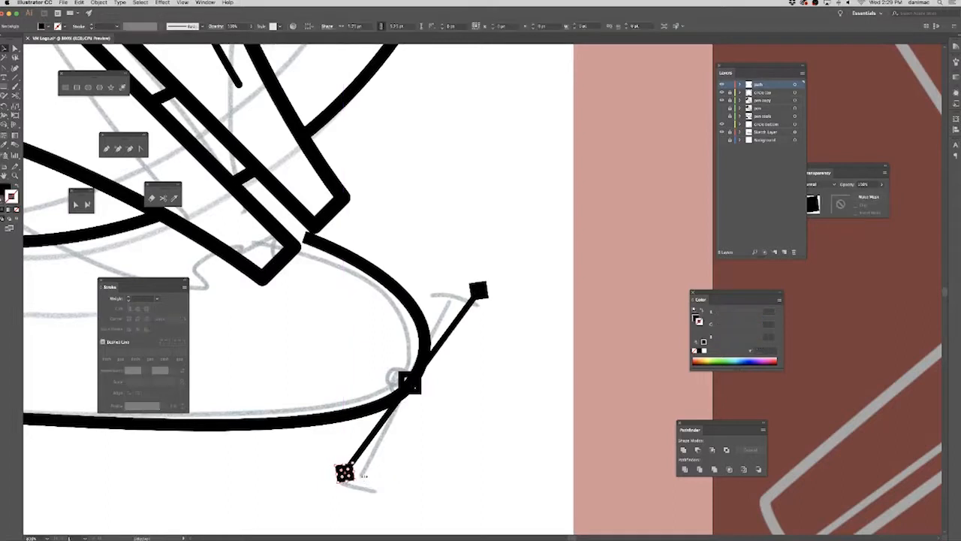
left_click(459, 442)
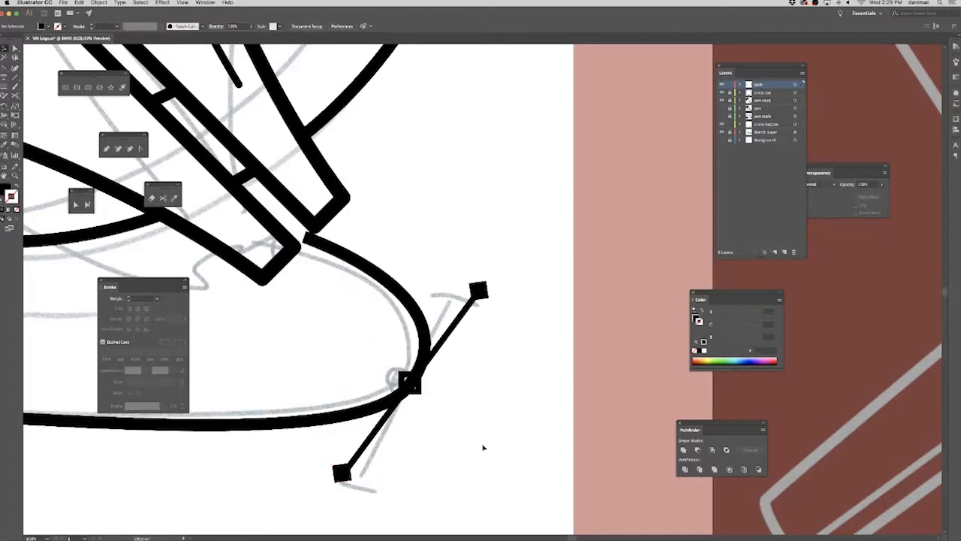
left_click(345, 479)
key("Right")
left_click(434, 472)
Try rotating the hollow anchor square at the curve's bend and undo the rotation.
left_click(414, 389)
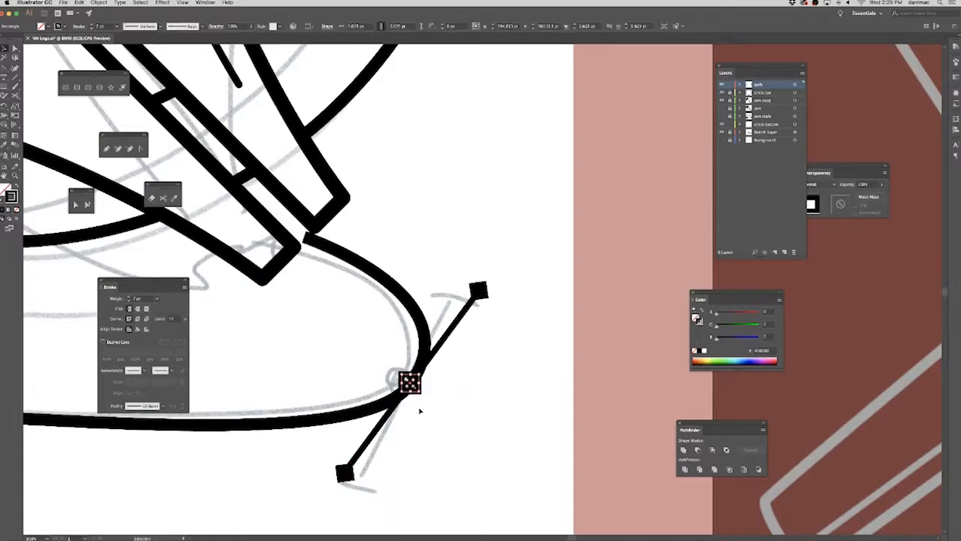
left_click_drag(419, 392, 427, 383)
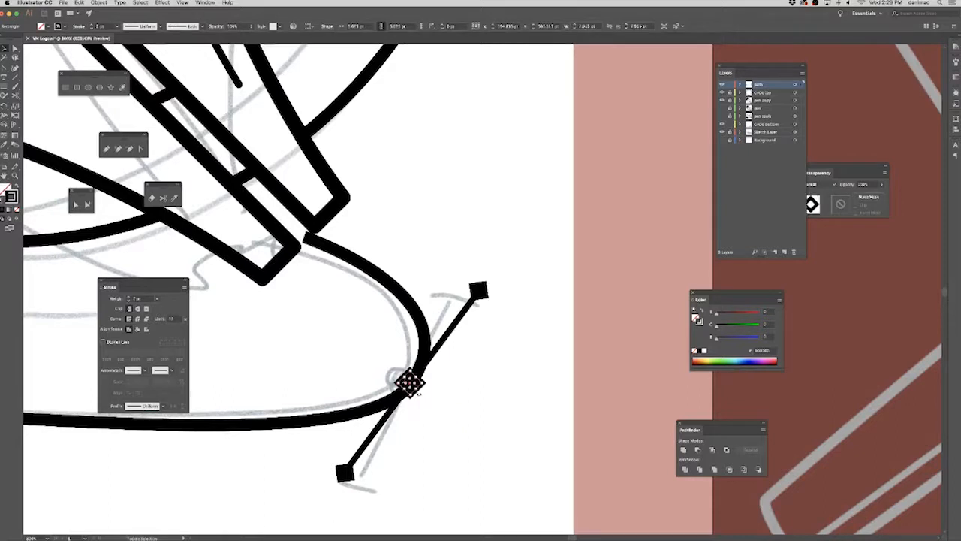
key("super+z")
left_click_drag(421, 393, 417, 394)
key("super+z")
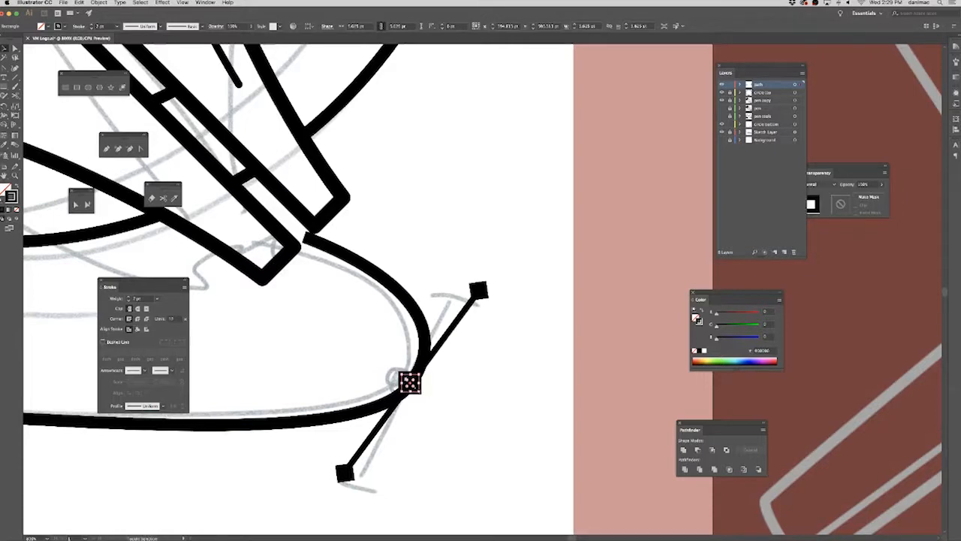
Enlarge the hollow anchor square at the curve's bend to about 7.13 pt with its stroke scaled, and recentre it on the crossing.
key("super+=")
key("super+=")
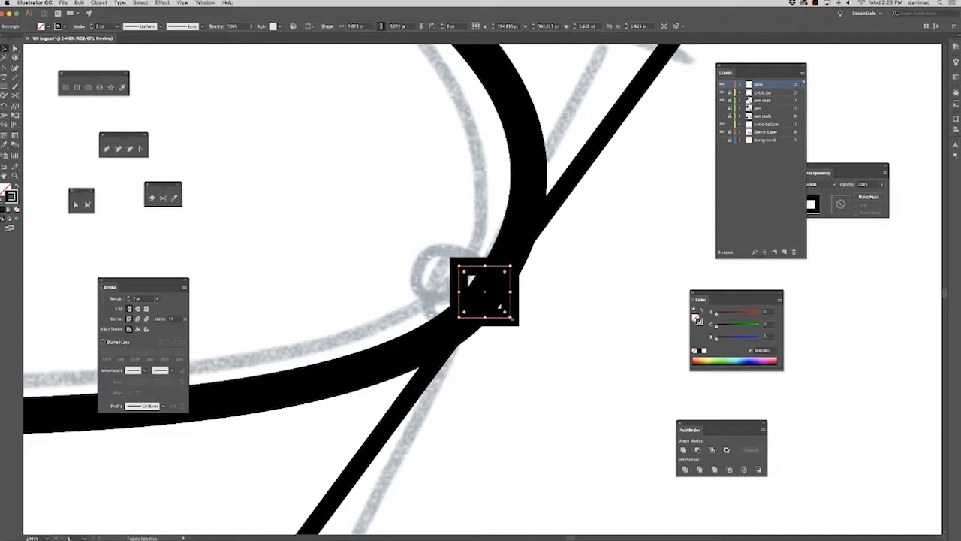
left_click_drag(507, 314, 529, 331)
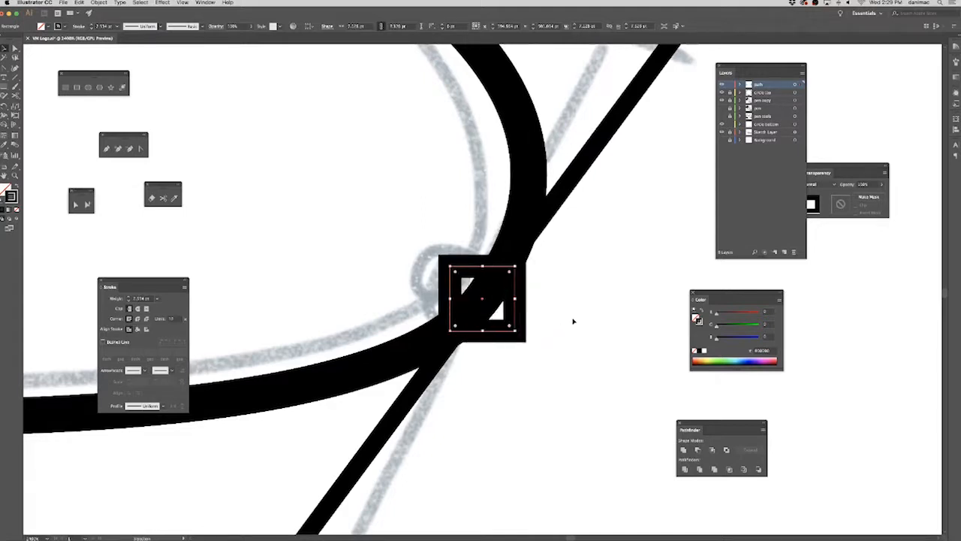
key("Up")
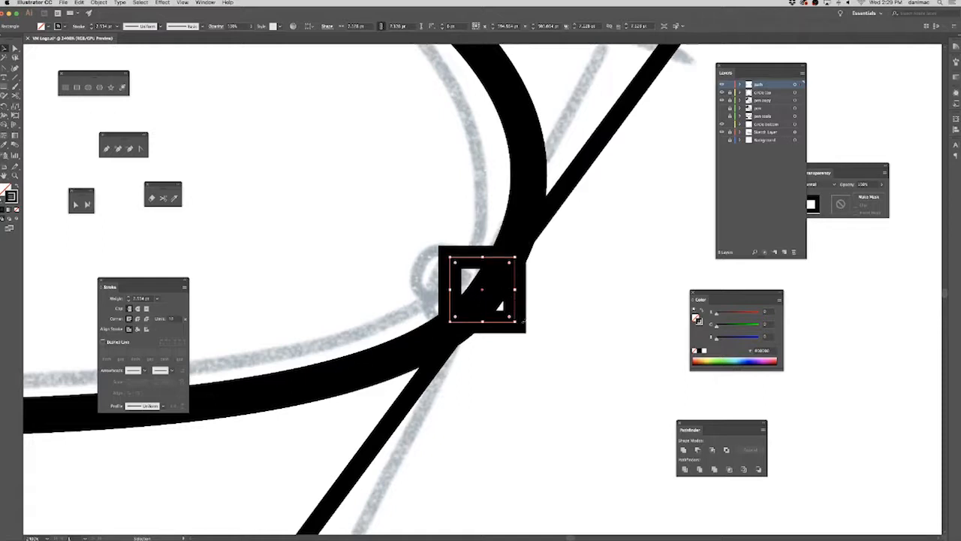
left_click(555, 328)
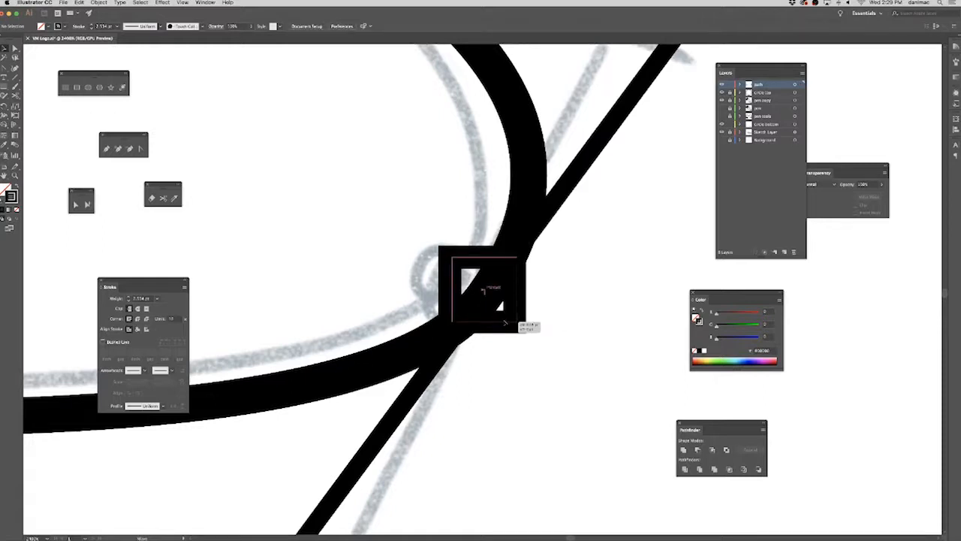
key("ctrl+minus")
key("ctrl+minus")
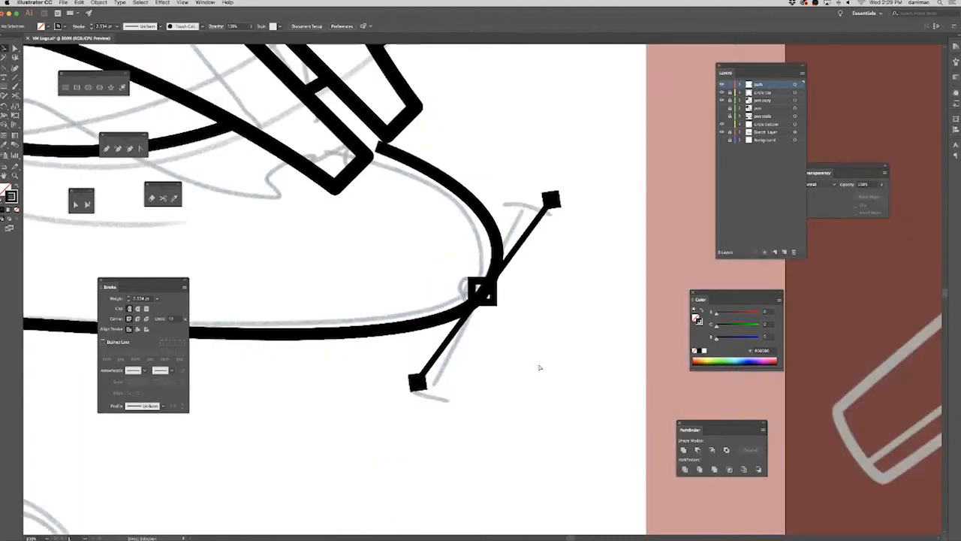
Move the Stroke panel off the artwork and copy the handle line, anchor square and lower end marker below the curve's left end.
key("super+minus")
left_click_drag(371, 389, 492, 396)
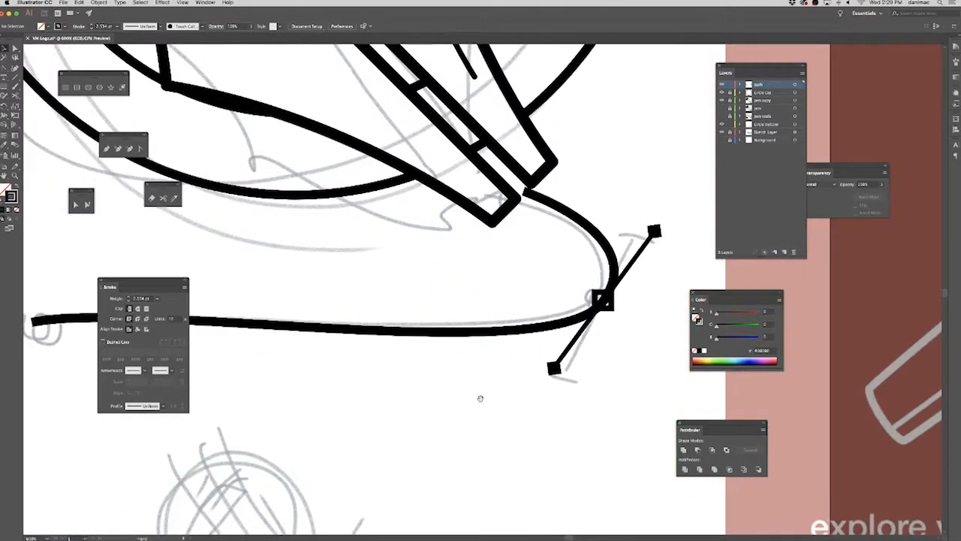
left_click_drag(103, 287, 837, 293)
left_click_drag(330, 384, 396, 384)
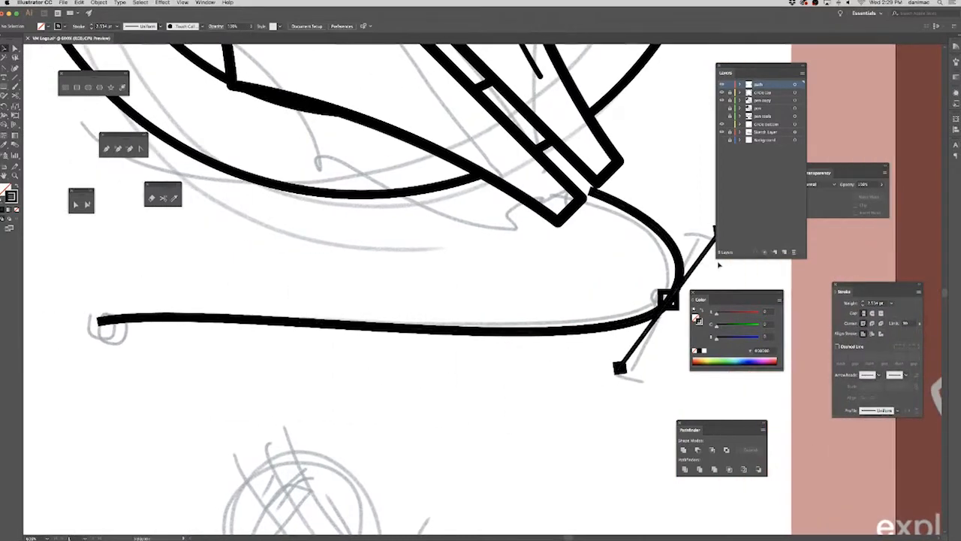
left_click(670, 307)
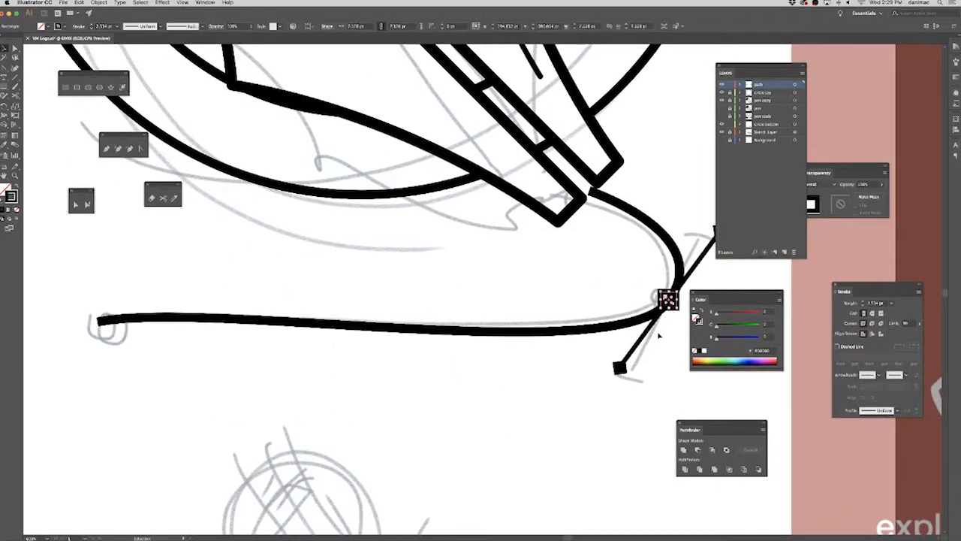
left_click_drag(660, 353, 158, 462)
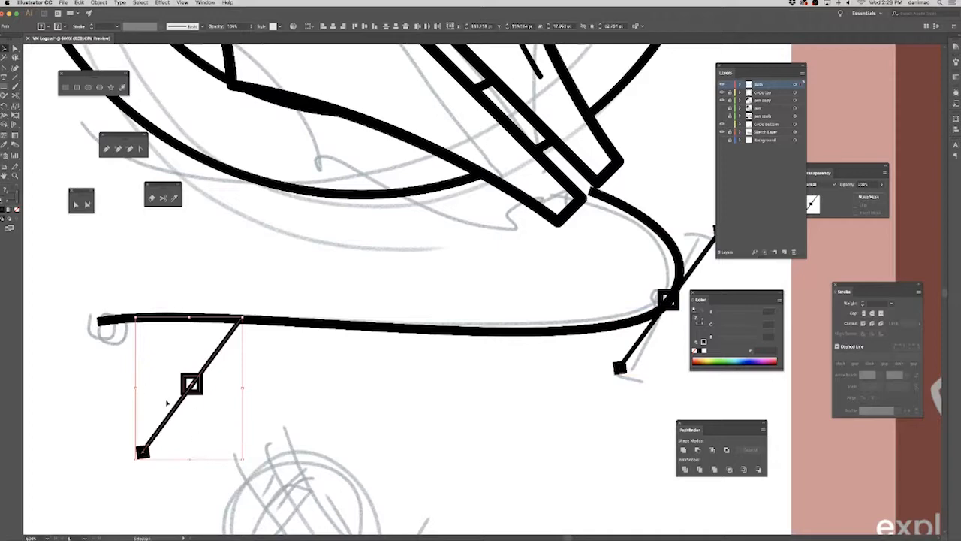
Move the copied anchor square onto the curve's left end and delete the leftover copied handle line and end marker.
left_click(131, 374)
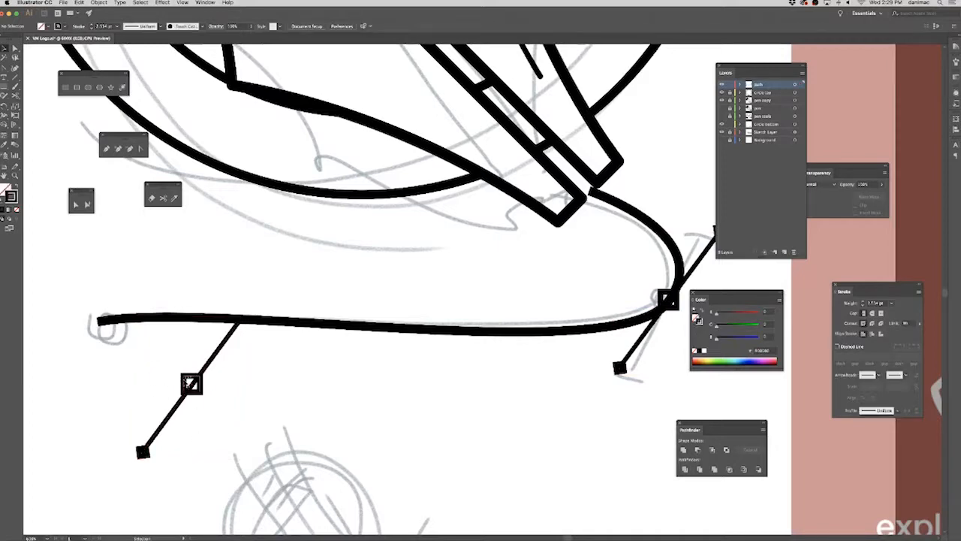
left_click_drag(101, 335, 91, 324)
left_click(319, 391)
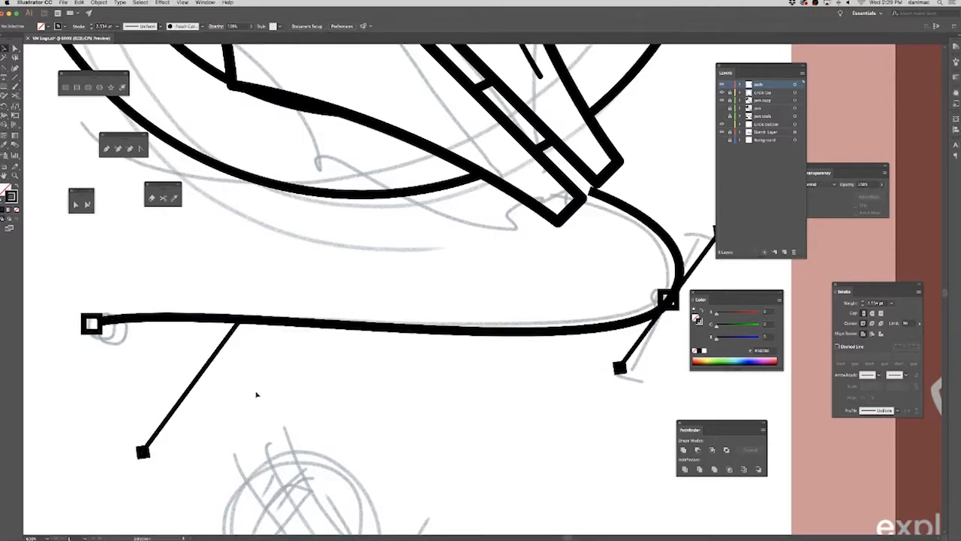
left_click_drag(129, 470, 131, 467)
key("Delete")
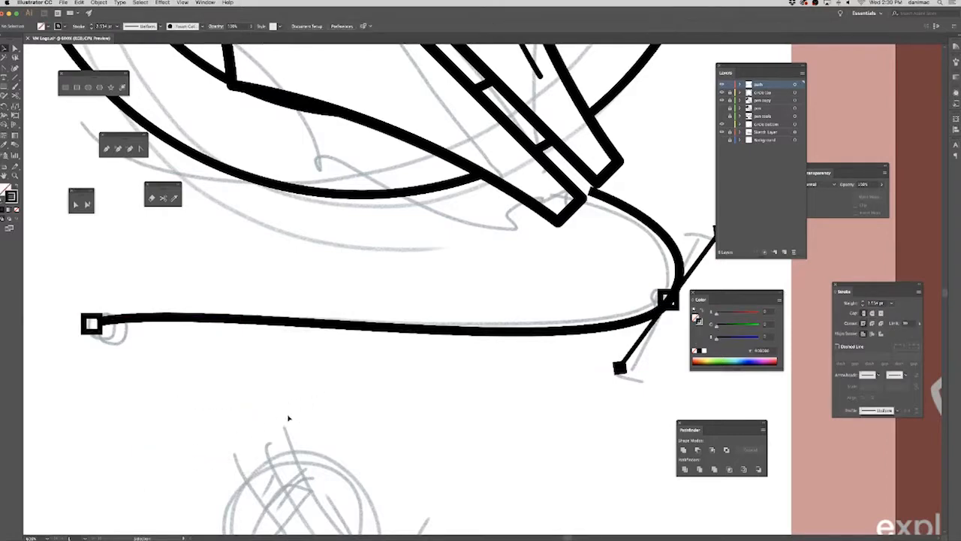
Set the stroke weight of the diagonal handle line at the curve's bend to 1 pt.
key("super+minus")
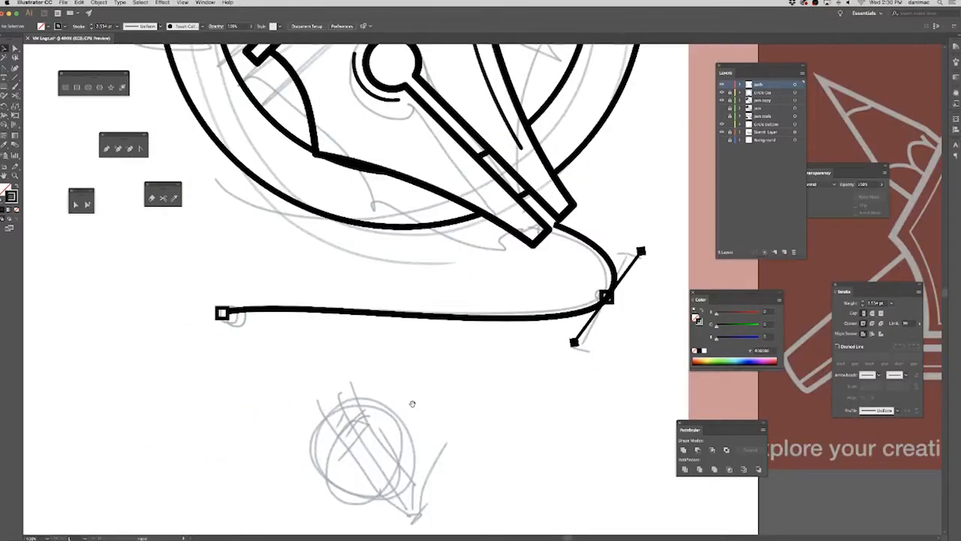
scroll(414, 400, "right", 5)
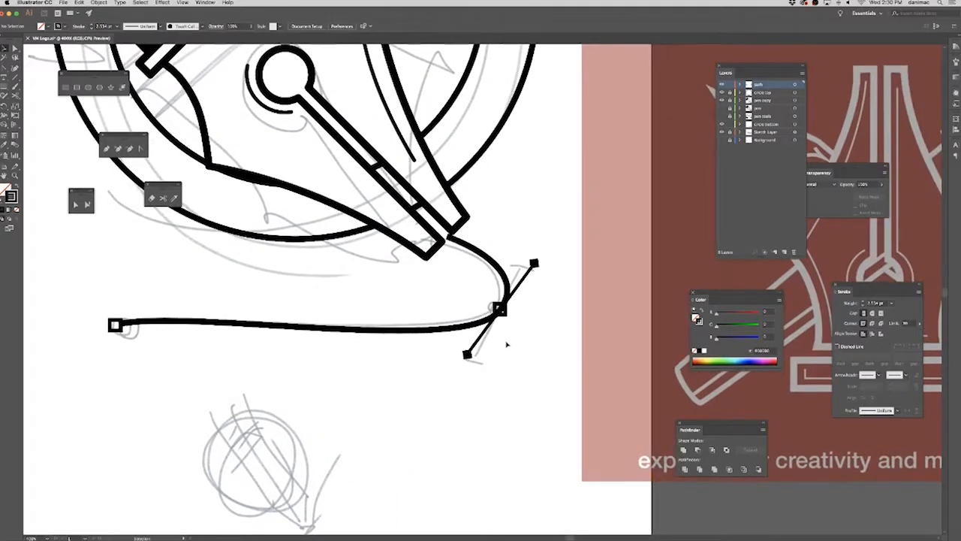
left_click(475, 343)
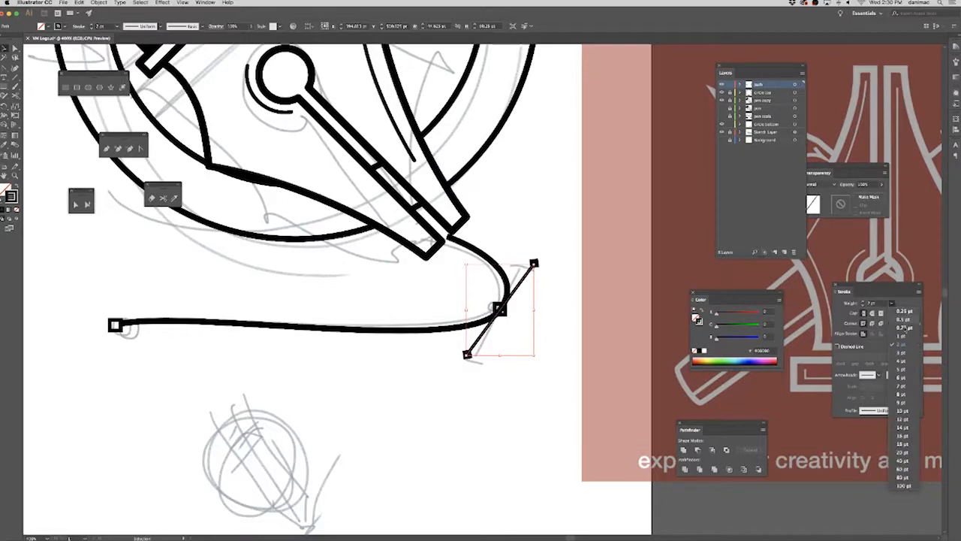
left_click(565, 392)
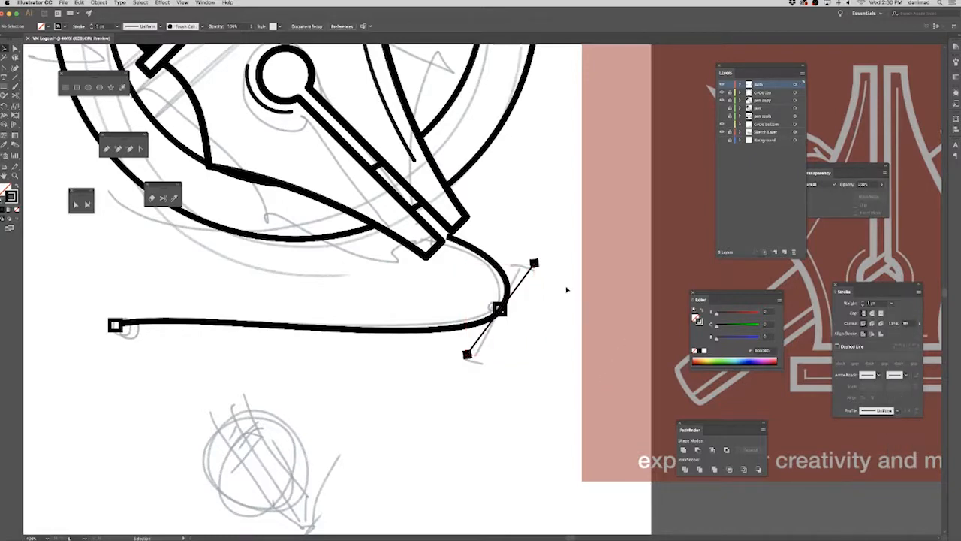
Set the stroke weight of both hollow anchor squares, at the bend and at the curve's left end, to 1 pt.
left_click(500, 310)
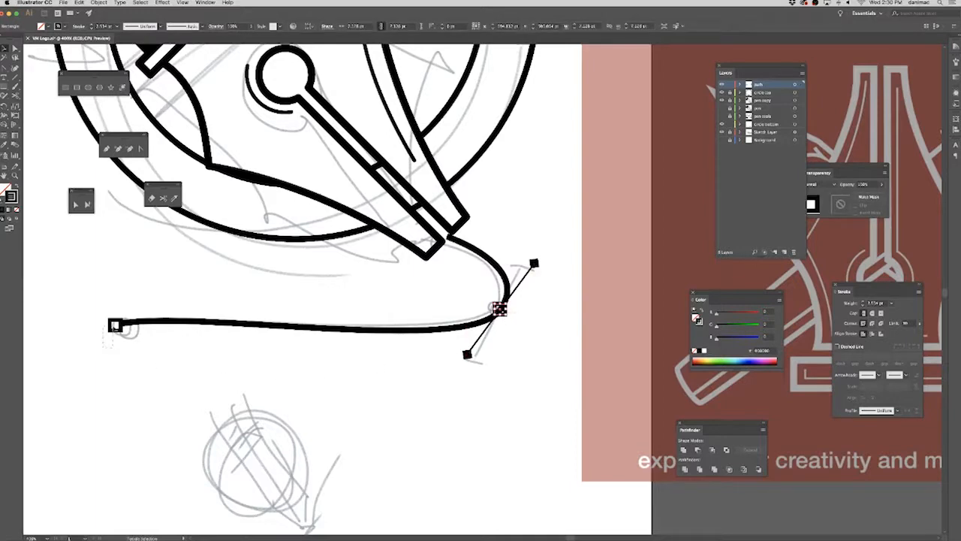
left_click(115, 325, "shift")
left_click(891, 303)
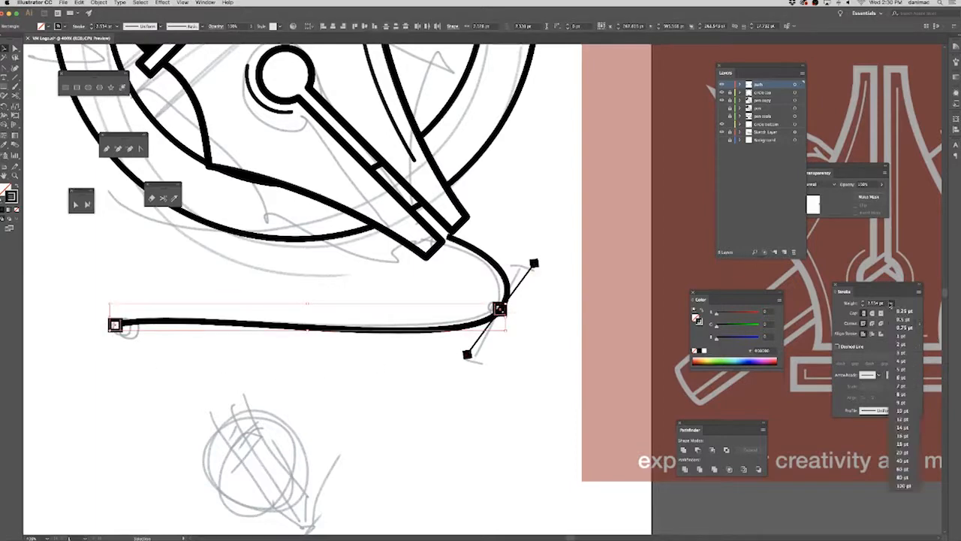
left_click(902, 336)
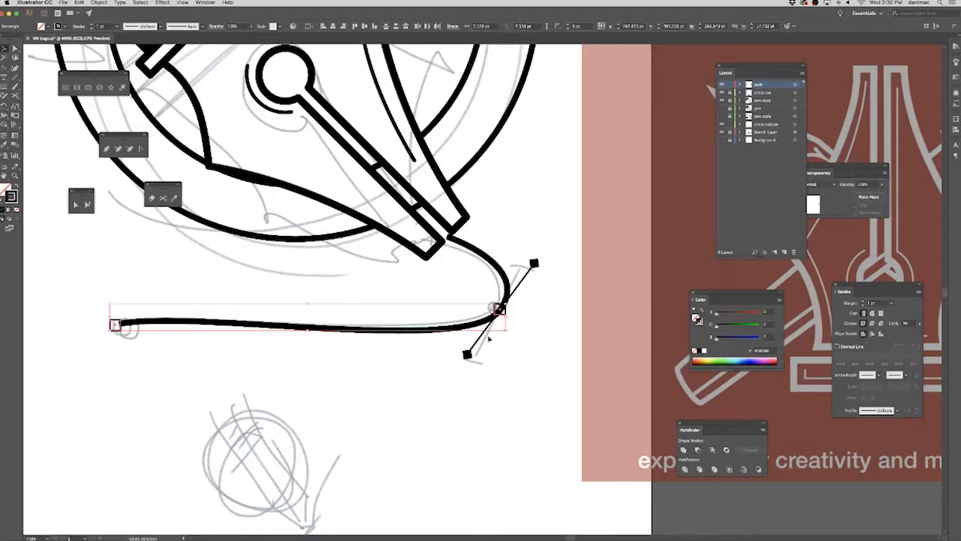
left_click(551, 341)
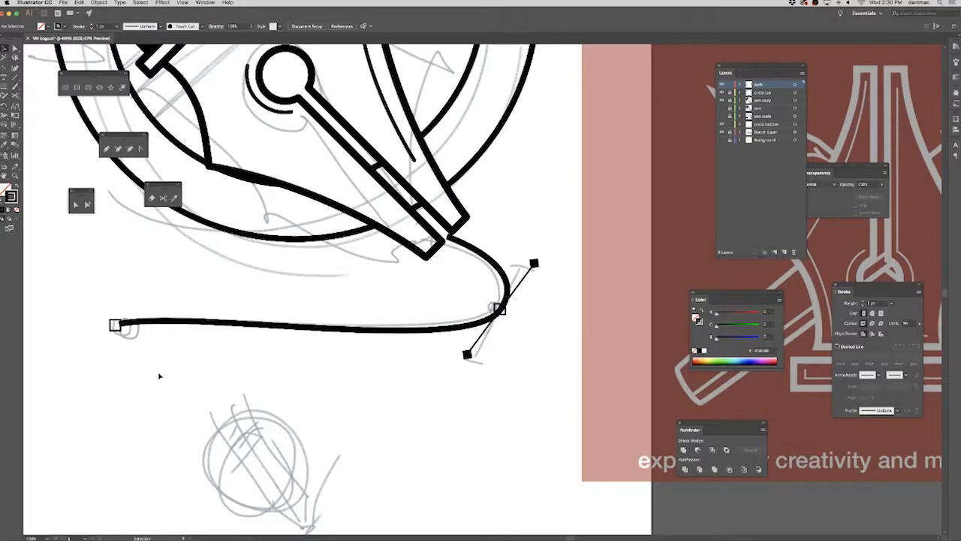
Smooth the curve near its left end by lowering and lengthening the direction handle of the left end anchor point.
left_click(150, 324)
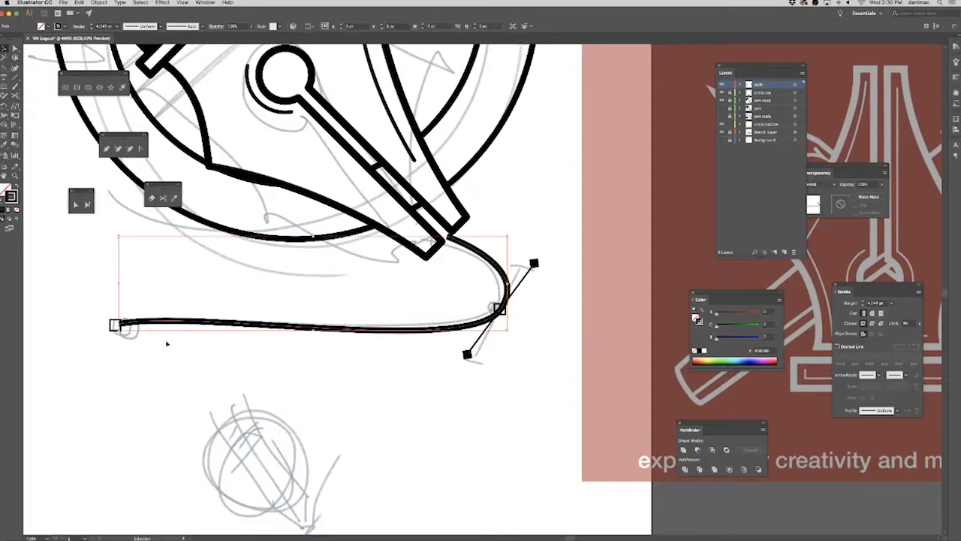
left_click(15, 49)
left_click_drag(189, 368, 188, 365)
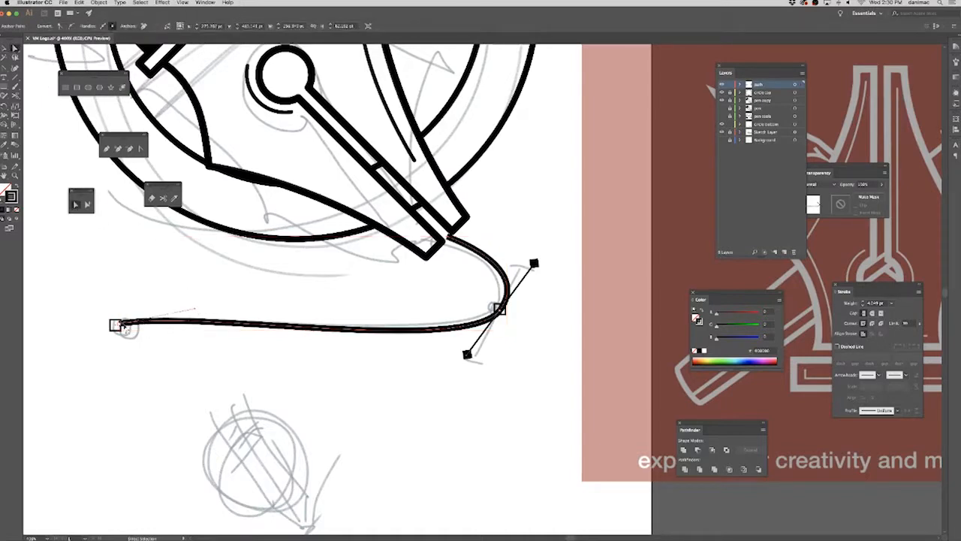
left_click_drag(194, 309, 197, 318)
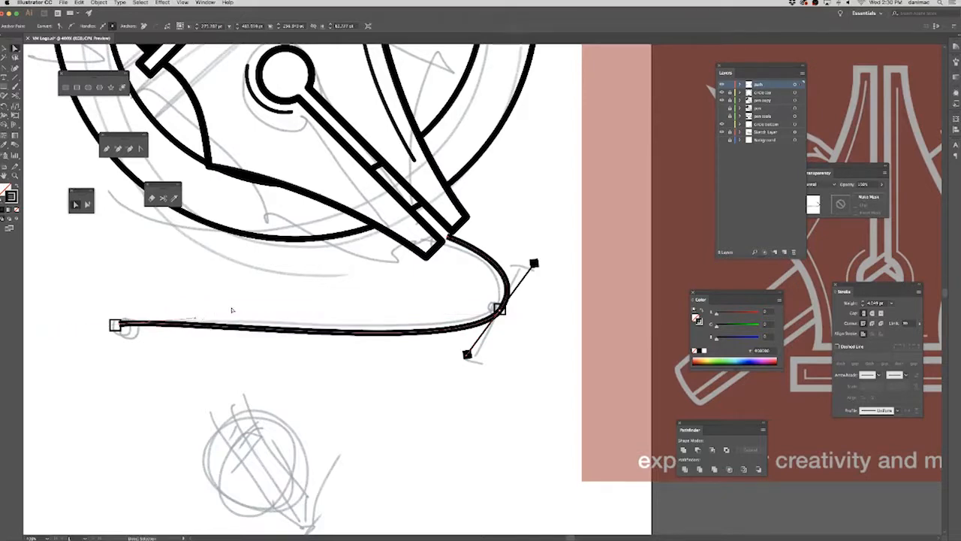
left_click_drag(238, 319, 299, 309)
left_click(194, 325)
left_click(353, 295)
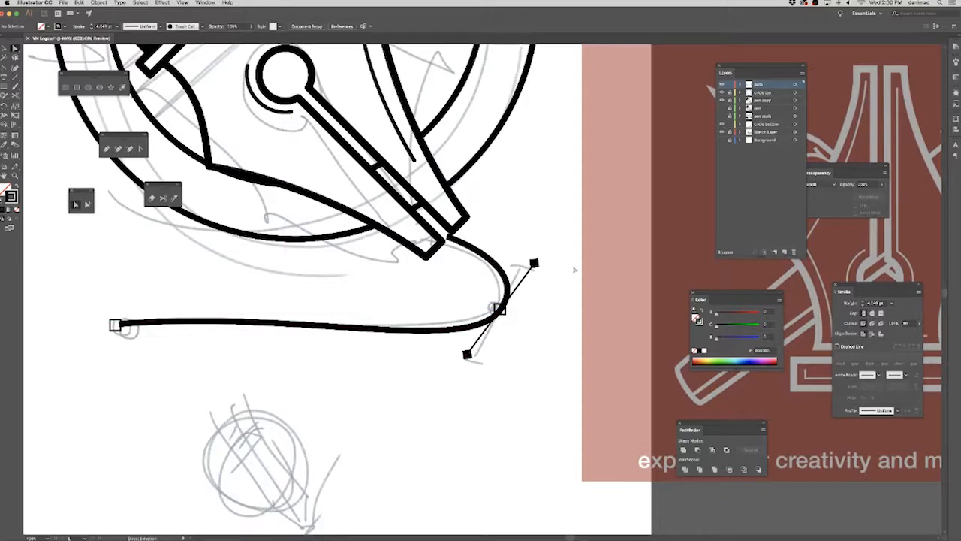
Nudge the hollow anchor square at the curve's left end slightly left and up so it meets the line's tip centrally.
key("super+equal")
key("super+equal")
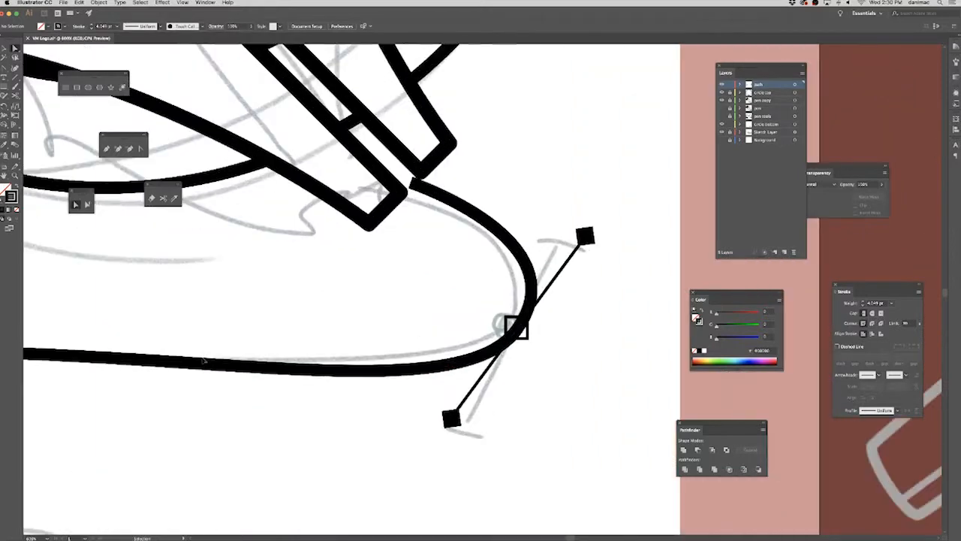
left_click_drag(148, 414, 588, 385)
left_click_drag(357, 381, 460, 383)
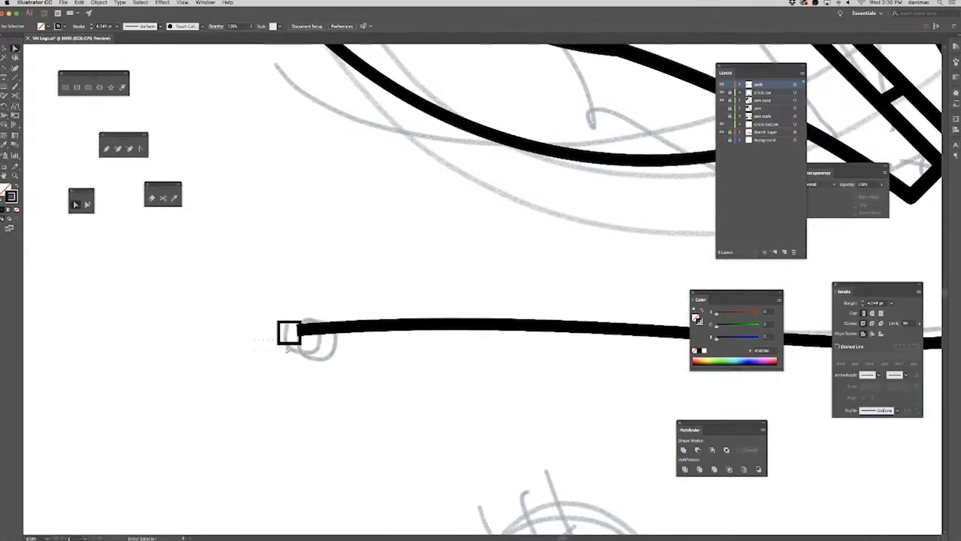
left_click(279, 333)
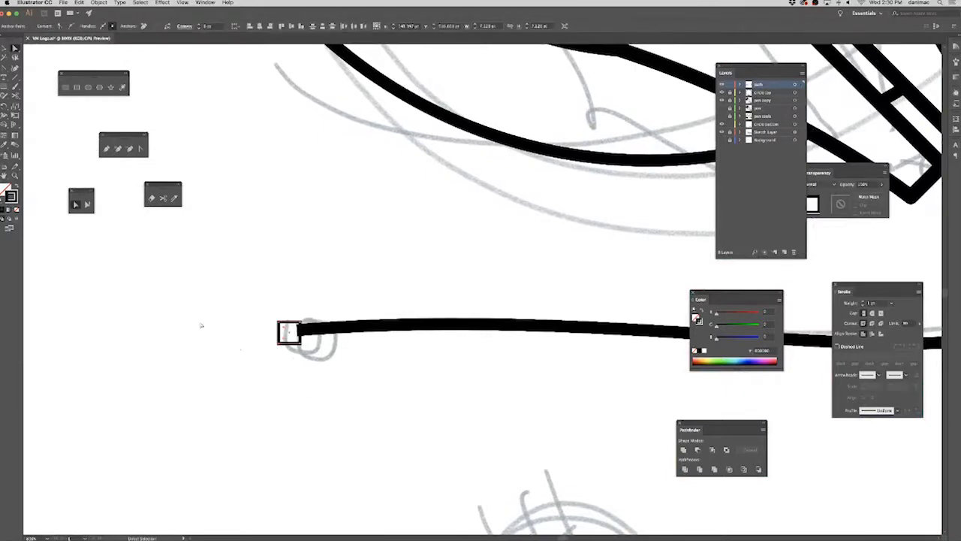
left_click(210, 112)
left_click(4, 49)
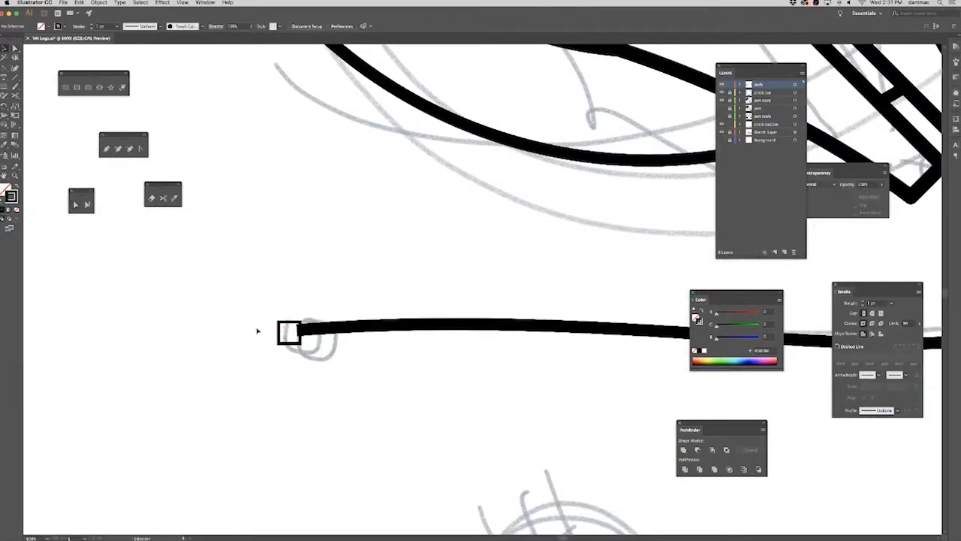
left_click_drag(257, 330, 350, 435)
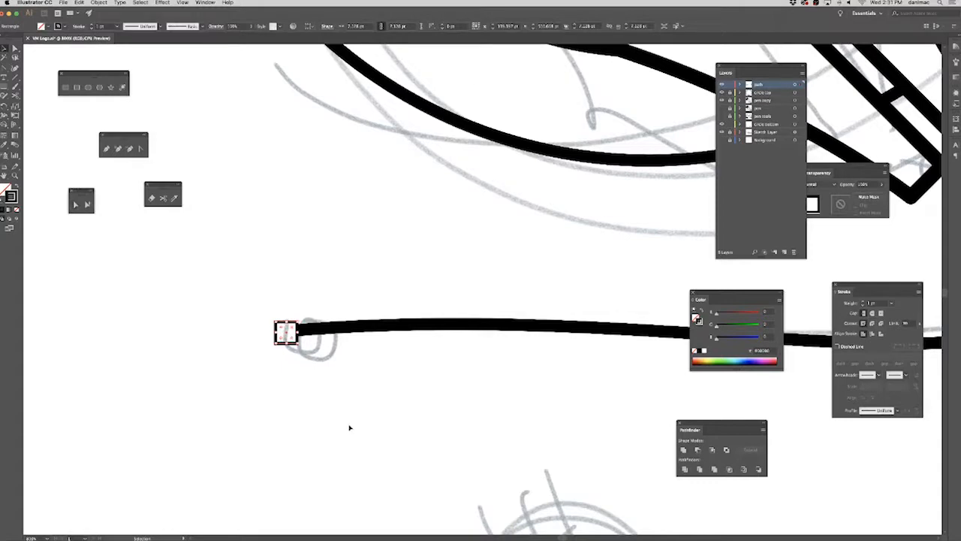
key("Up")
left_click(299, 379)
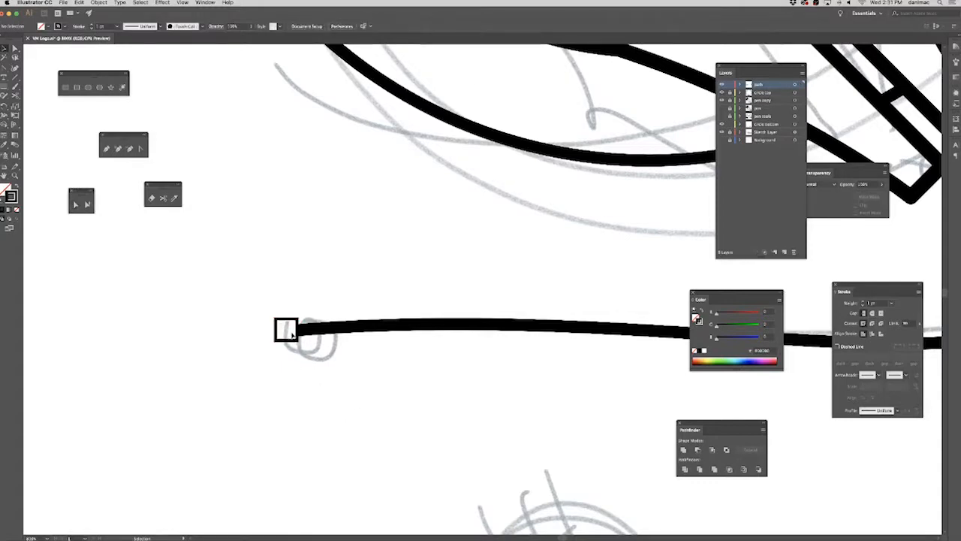
Try a white fill on the anchor square at the curve's bend and reset it to no fill.
left_click_drag(647, 369, 289, 377)
left_click_drag(594, 423, 339, 414)
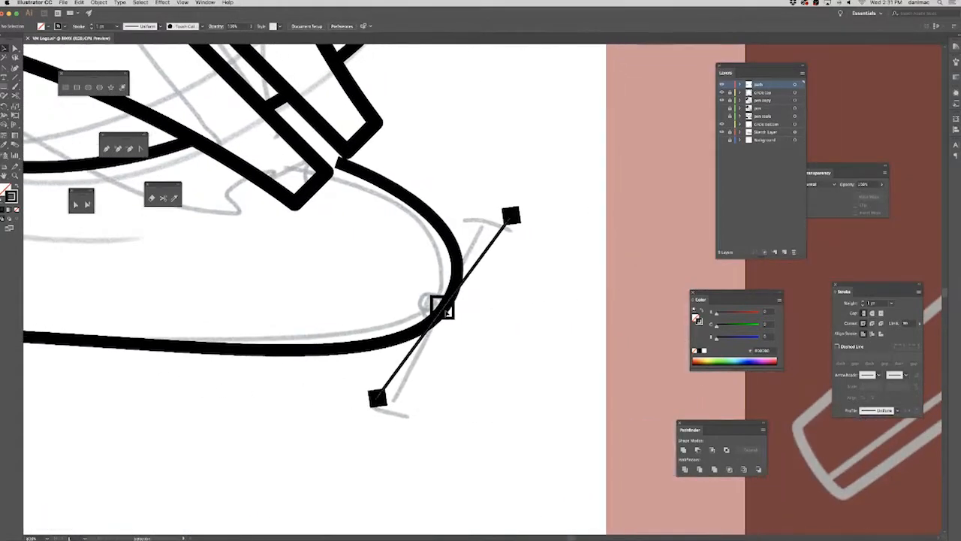
key("super+equal")
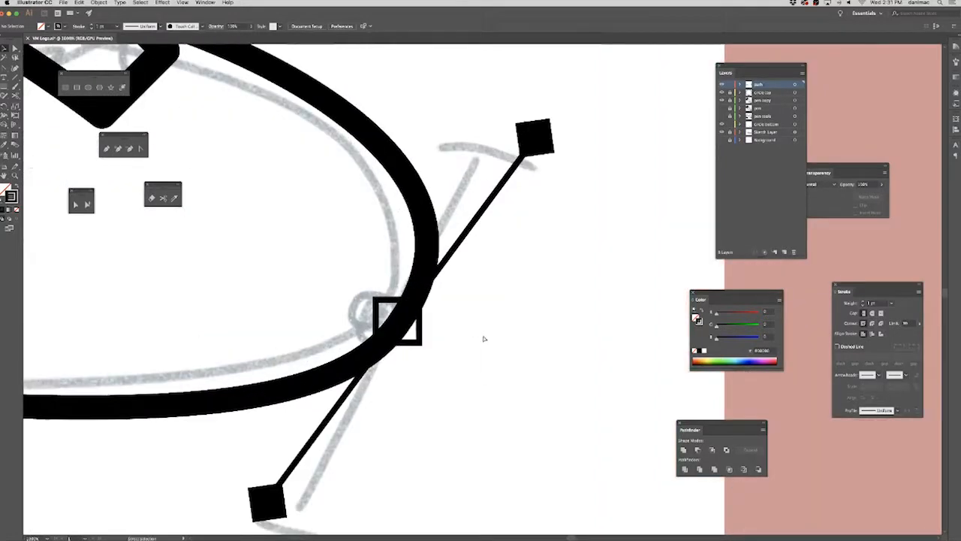
left_click(421, 346)
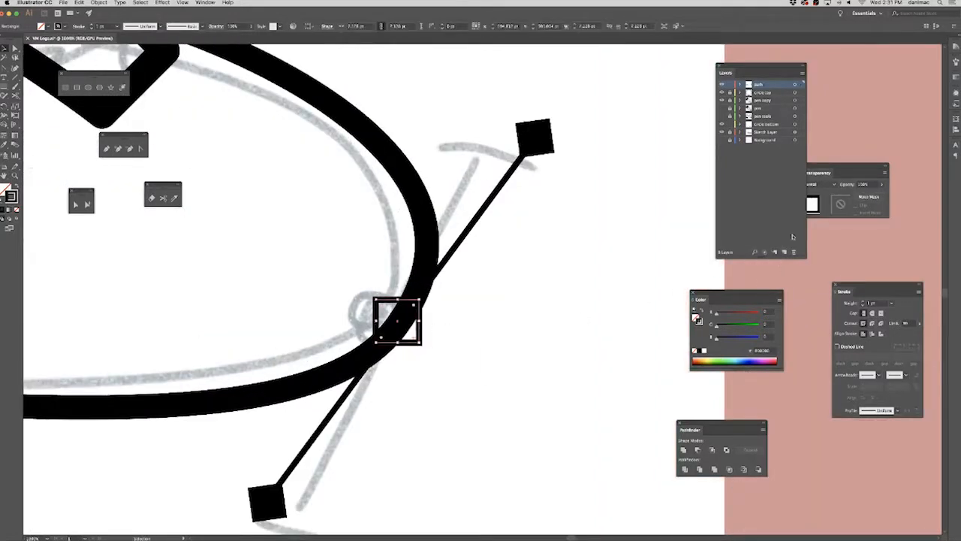
left_click(696, 317)
left_click(704, 351)
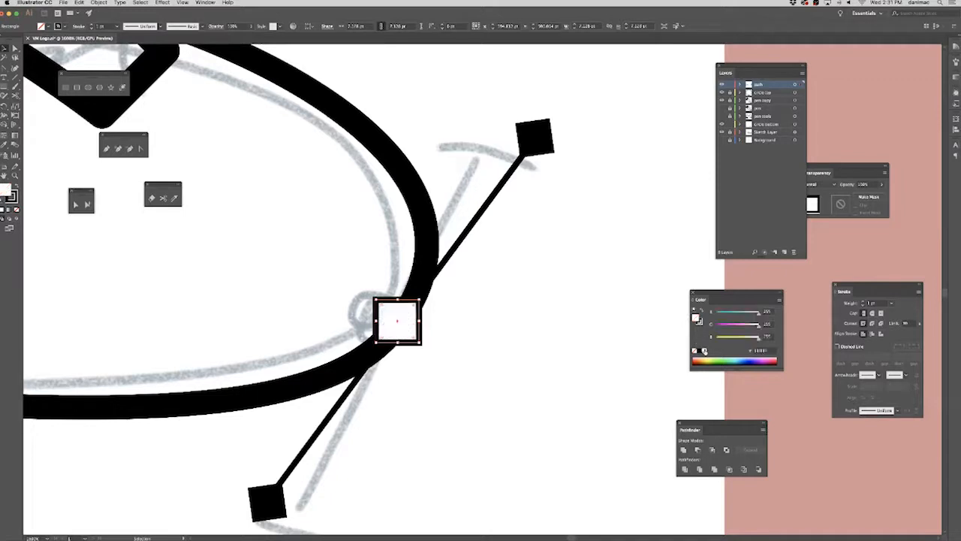
left_click(491, 335)
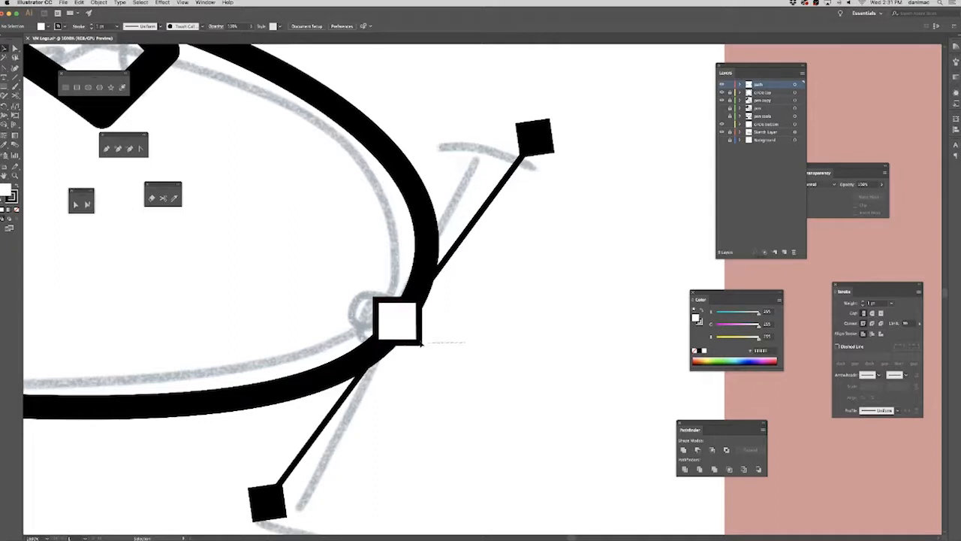
left_click(418, 341)
left_click(695, 350)
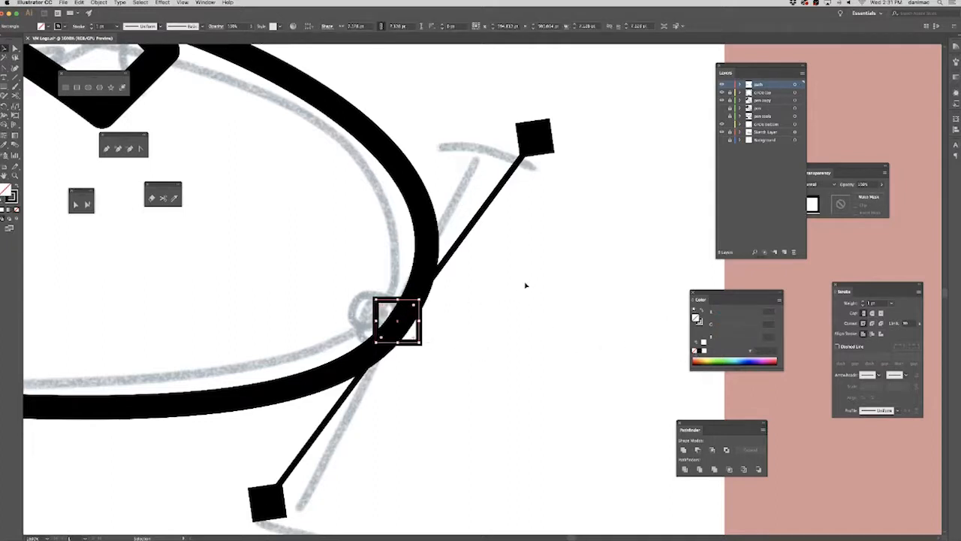
left_click(542, 302)
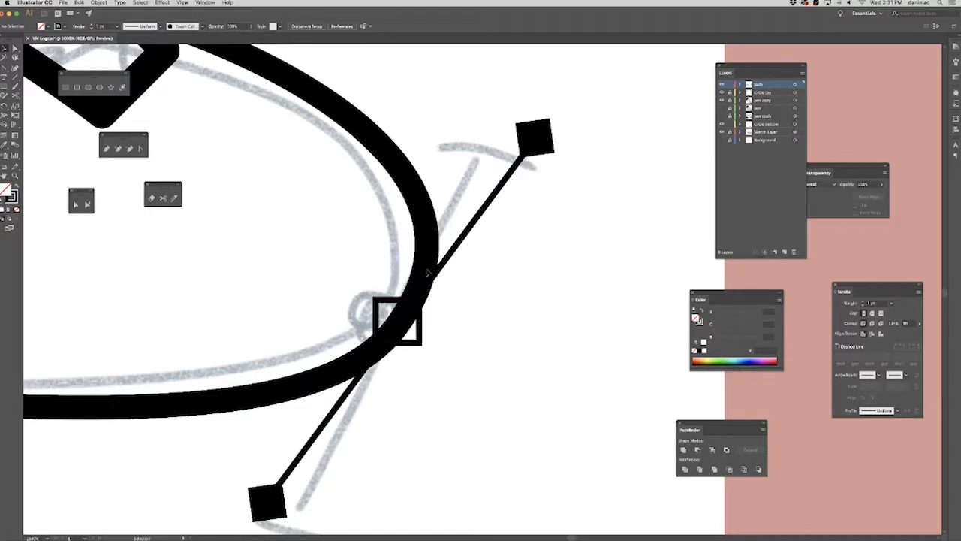
Outline the strokes of the bezier curve and the handle line at its bend, and unite them into one shape.
left_click(414, 303)
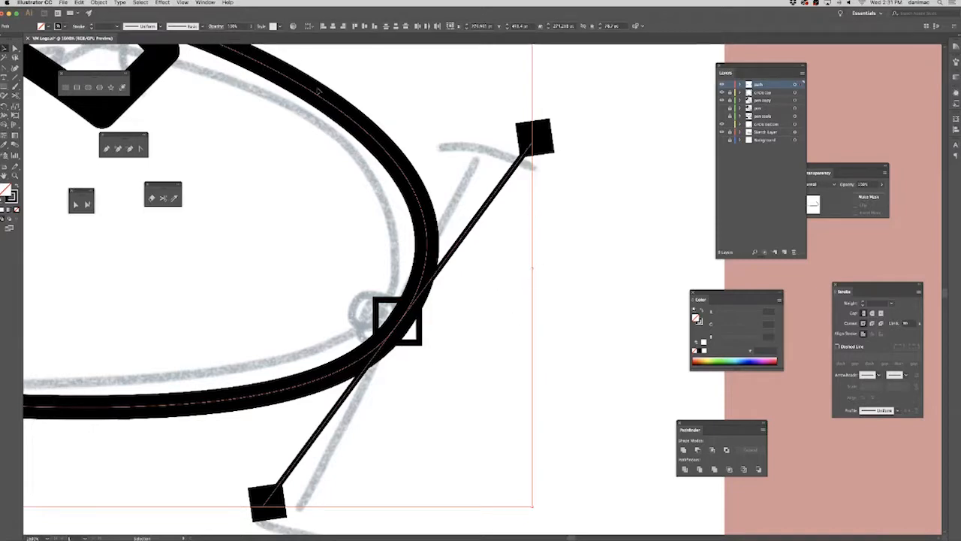
key("super+minus")
key("super+minus")
key("super+minus")
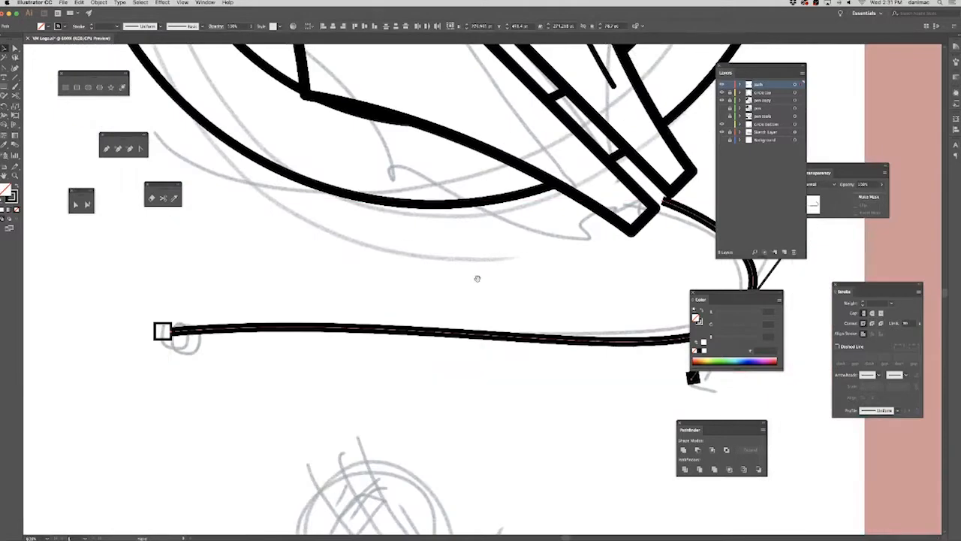
left_click_drag(476, 279, 358, 334)
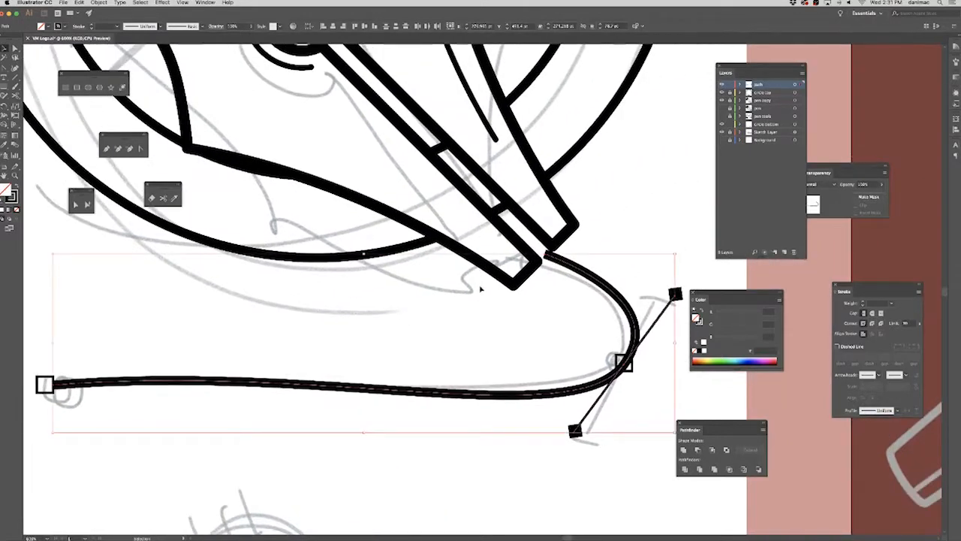
key("super+plus")
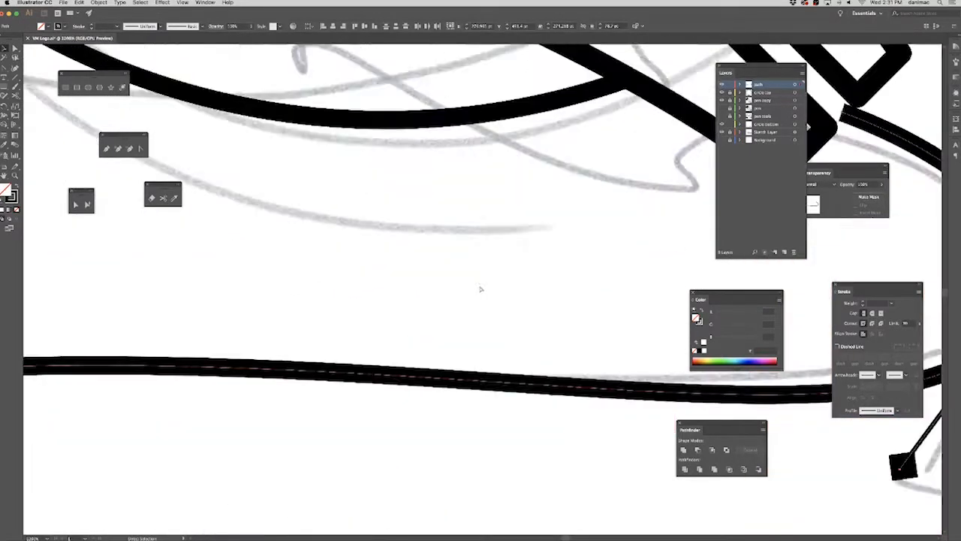
key("super+plus")
key("super+plus")
key("super+plus")
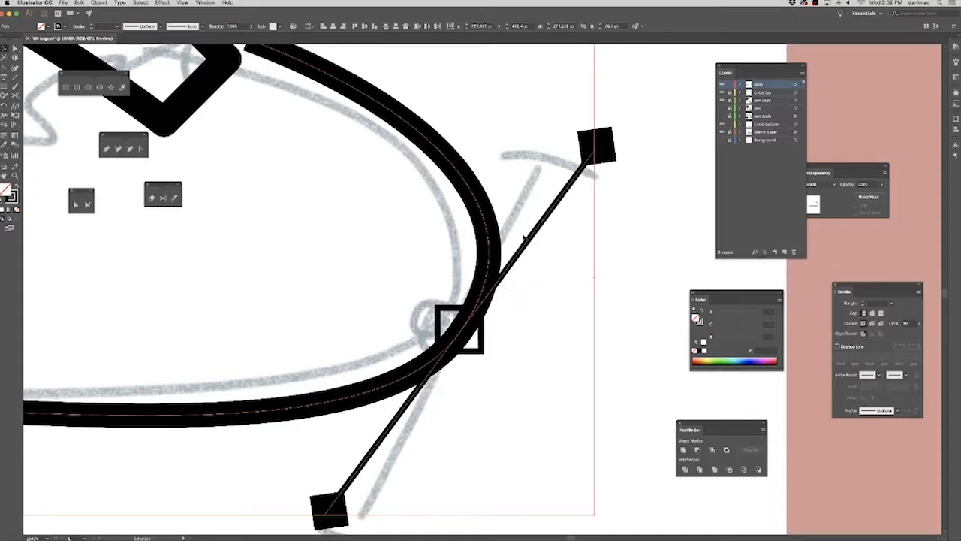
left_click(97, 3)
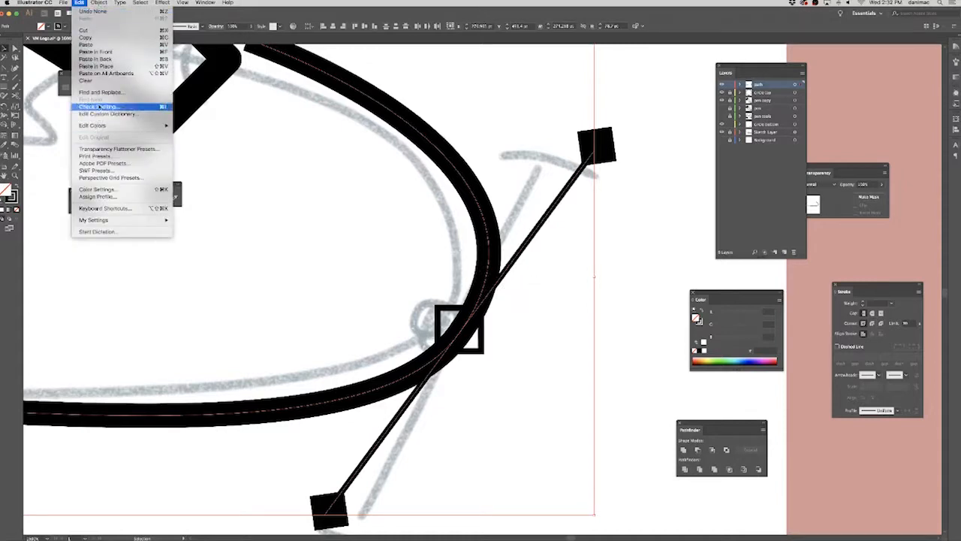
mouse_move(125, 163)
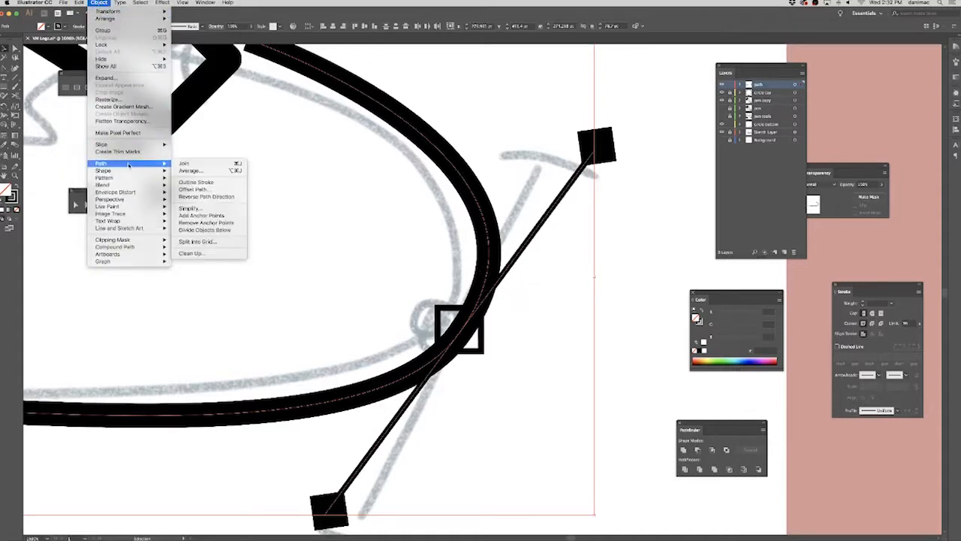
left_click(229, 184)
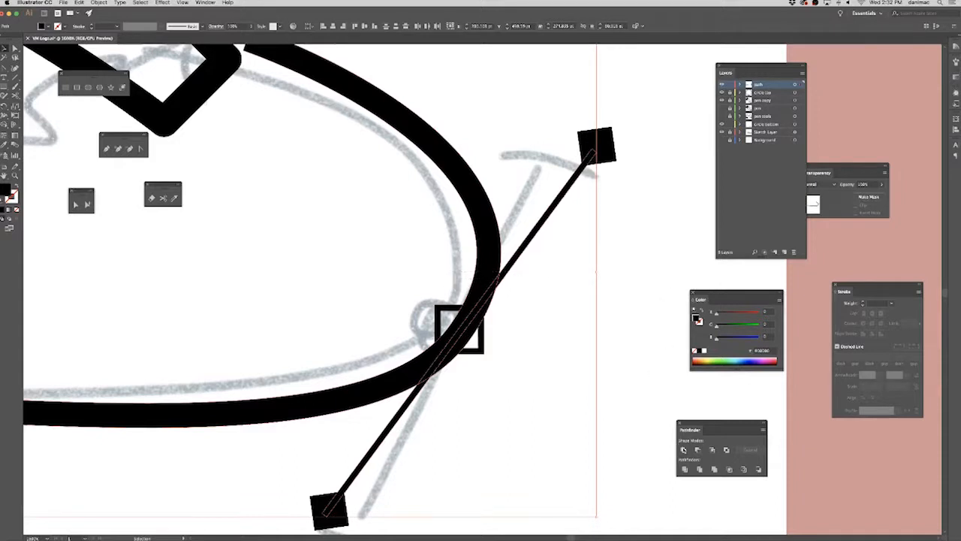
left_click(684, 449)
left_click(536, 315)
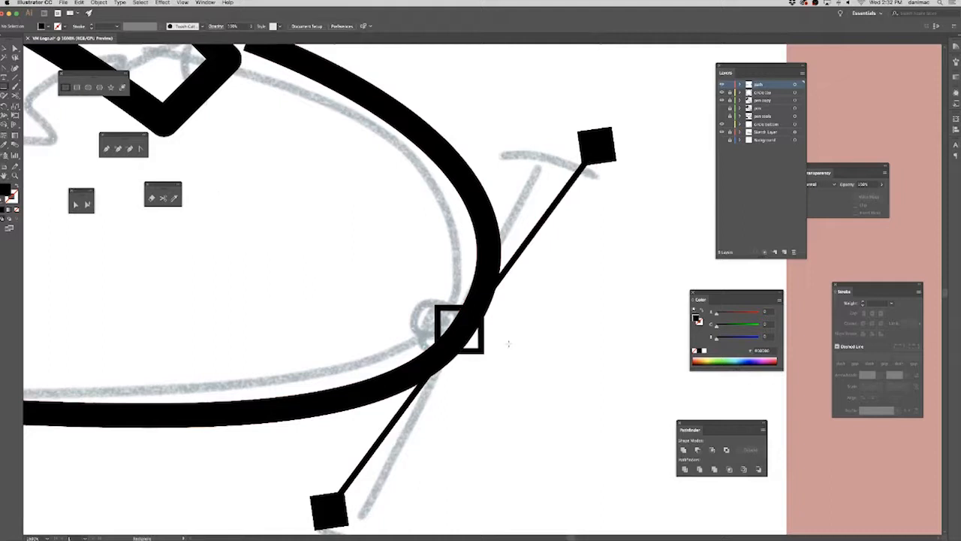
Draw a black rectangle about 18 by 7.5 pt over the bend's anchor square, with upper and lower edges inside the square's frame.
key("super+equal")
key("super+equal")
key("super+equal")
left_click_drag(330, 357, 644, 389)
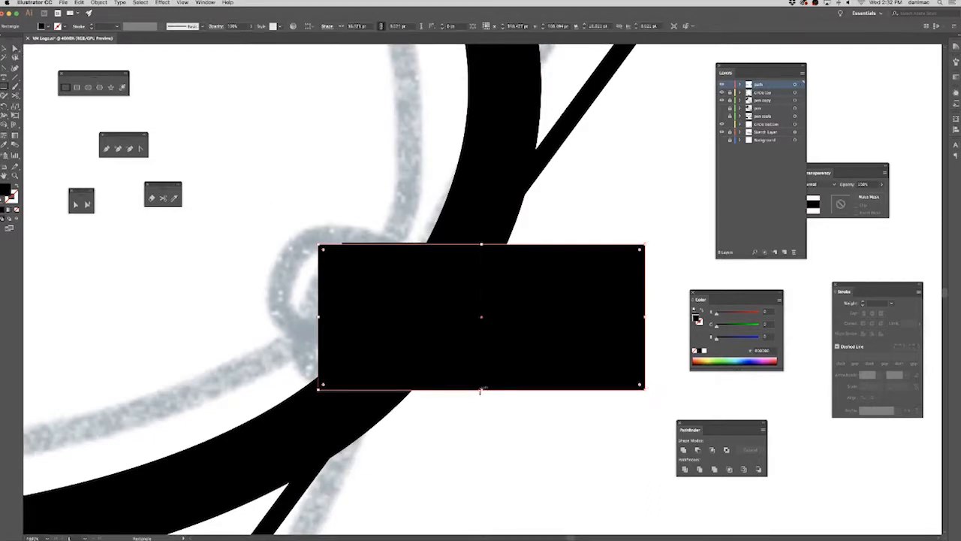
left_click_drag(481, 390, 481, 384)
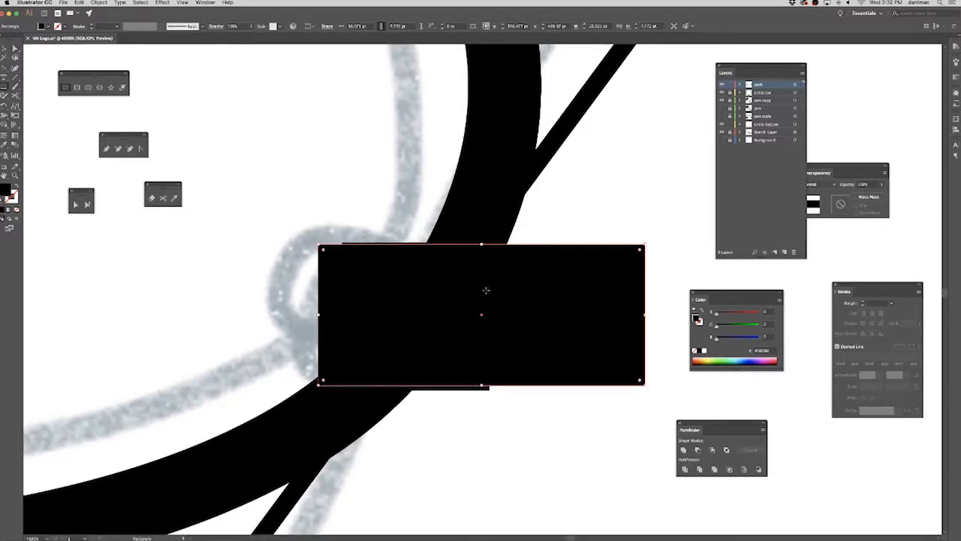
key("Down")
key("Up")
left_click_drag(481, 246, 480, 249)
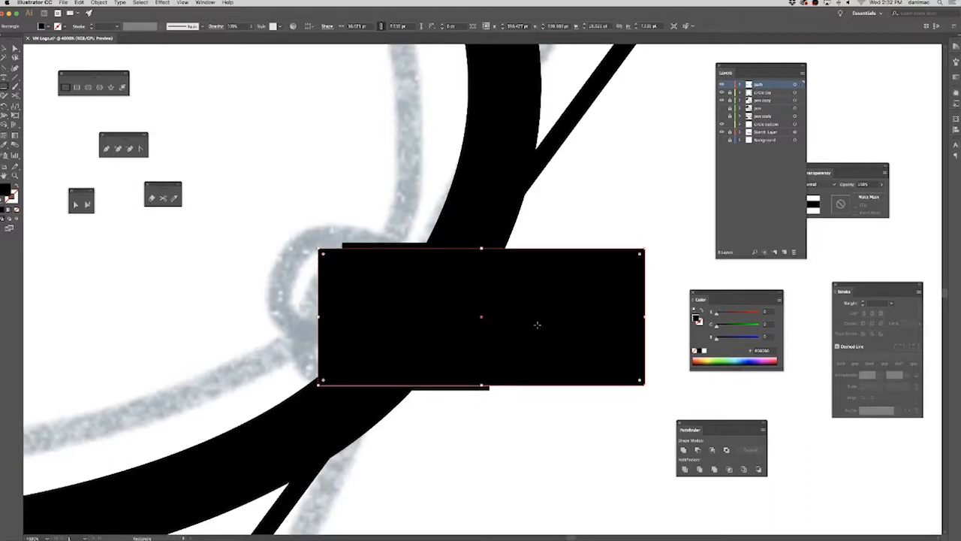
Try to subtract the wide rectangle from the united curve shape with Minus Front.
key("a")
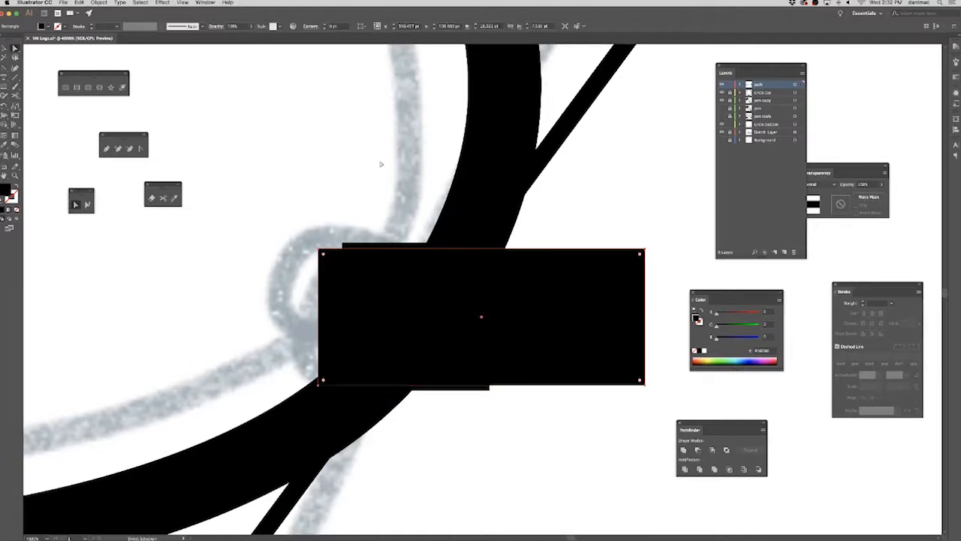
left_click(459, 160, "shift")
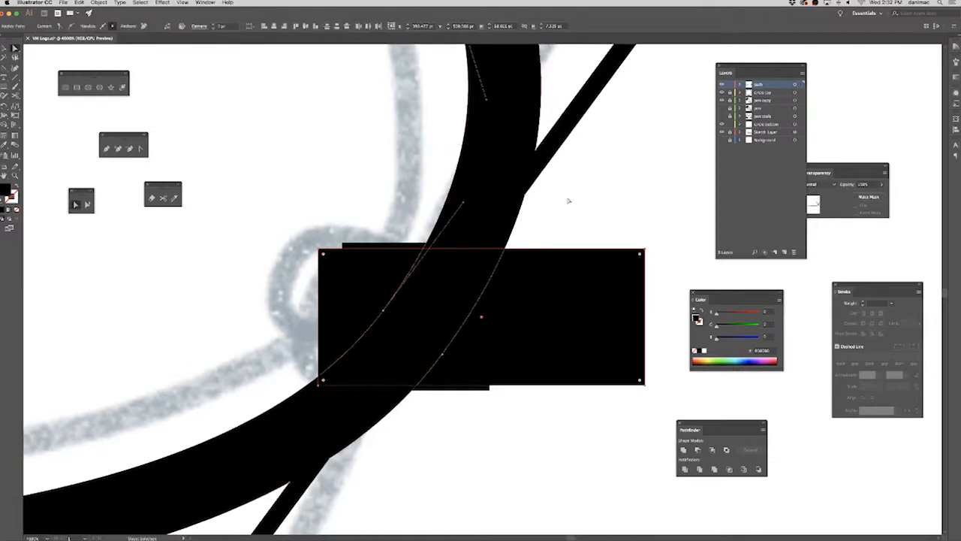
left_click(698, 450)
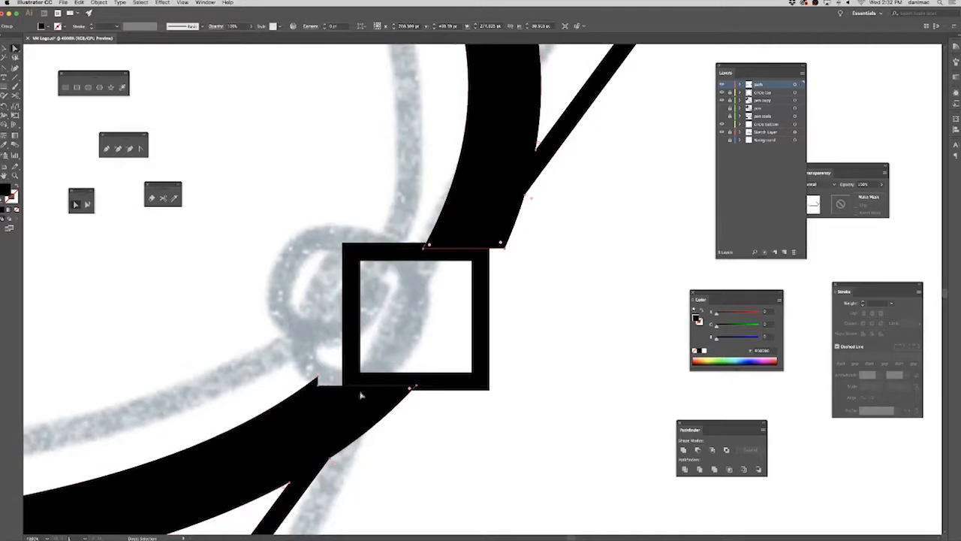
key("super+z")
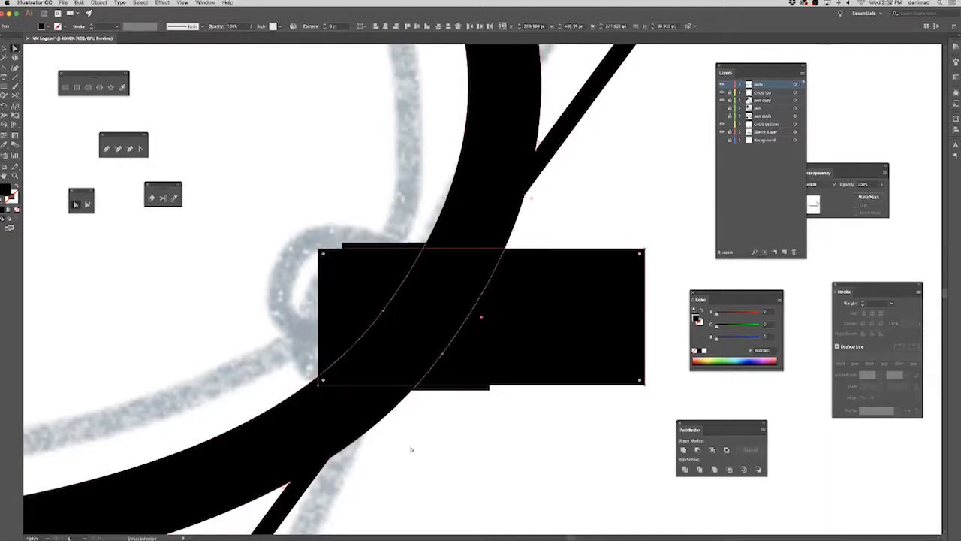
Narrow the rectangle by moving its left edge in to the left side of the anchor square's frame.
left_click(204, 120)
left_click(343, 286)
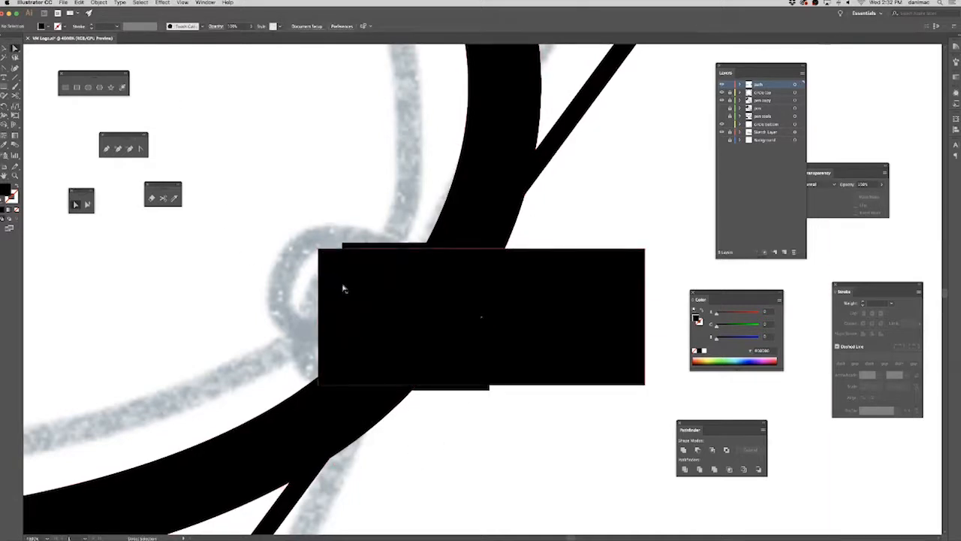
left_click(5, 48)
left_click_drag(319, 310, 349, 314)
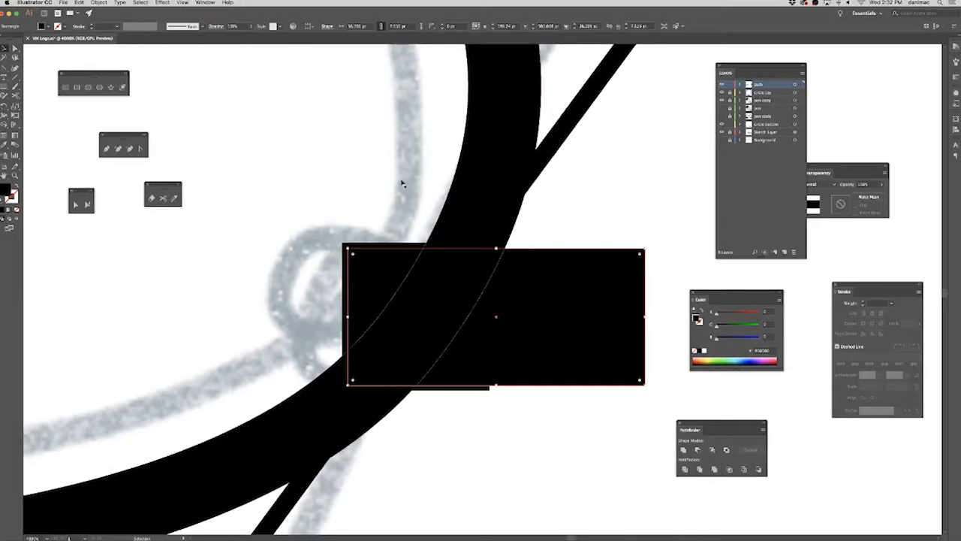
Try to cut the curve shape with the rectangle trimmed only on its left side.
left_click(16, 48)
left_click(510, 218, "shift")
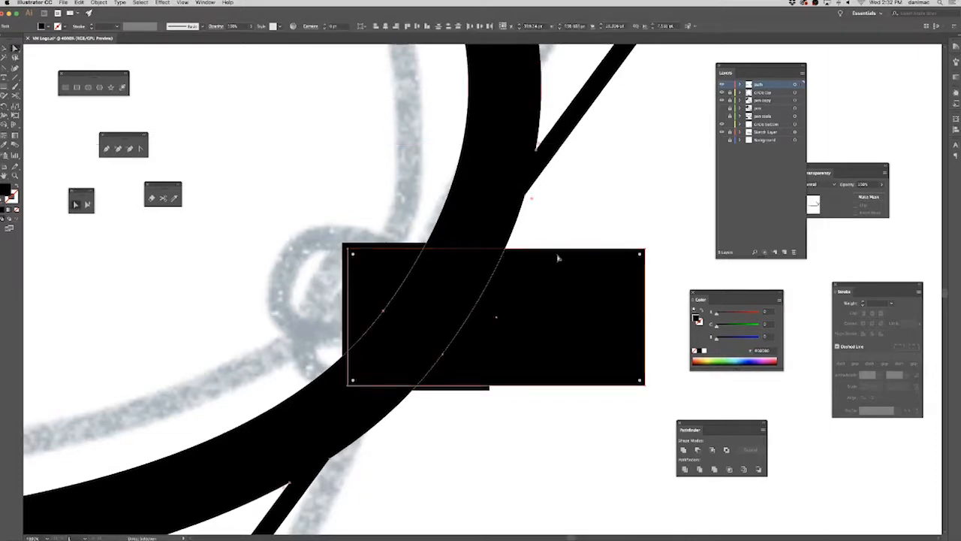
left_click(697, 451)
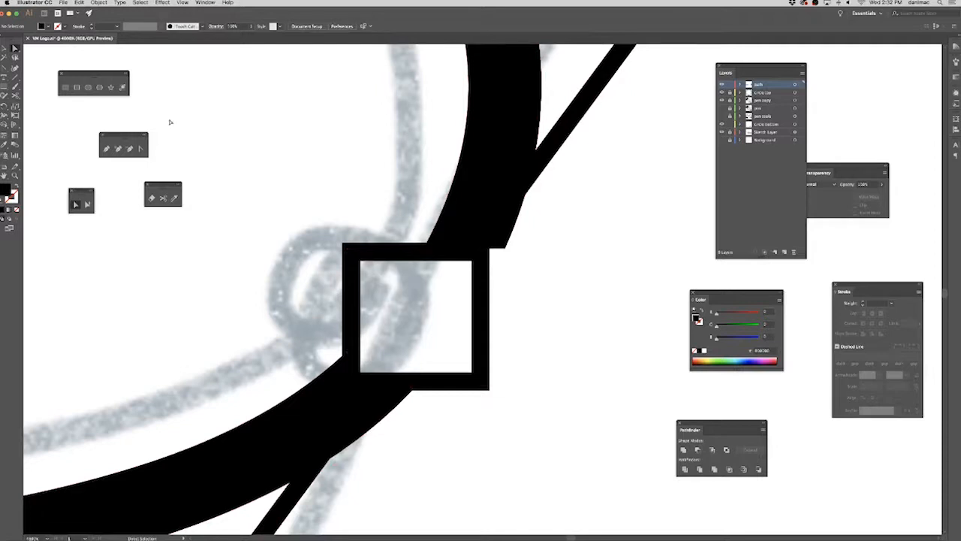
key("super+z")
Move the rectangle's right edge in to the right side of the anchor square's frame.
key("v")
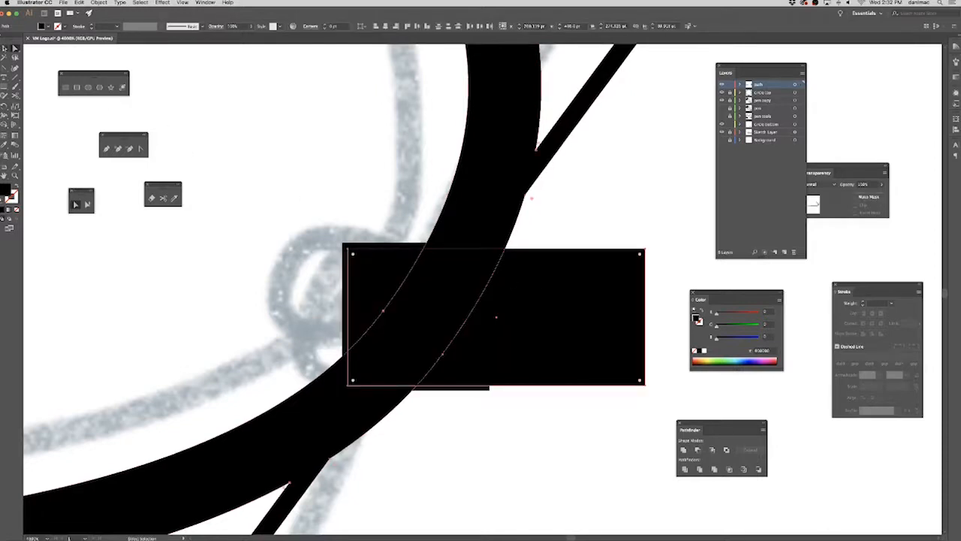
left_click(610, 300)
left_click_drag(645, 317, 488, 317)
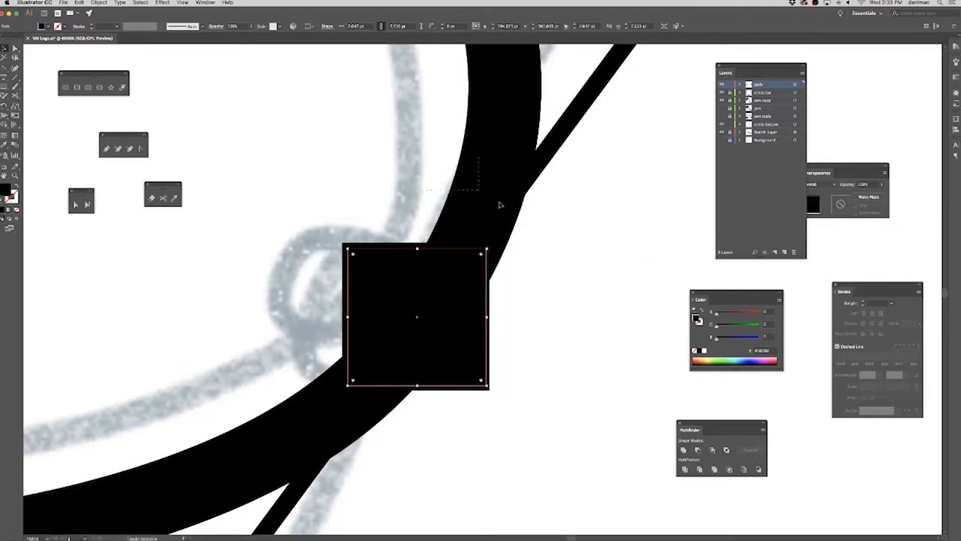
Subtract the fitted rectangle from the curve shape so the anchor square at the bend is hollow.
left_click(485, 198, "shift")
left_click(699, 450)
left_click(15, 48)
left_click(583, 350)
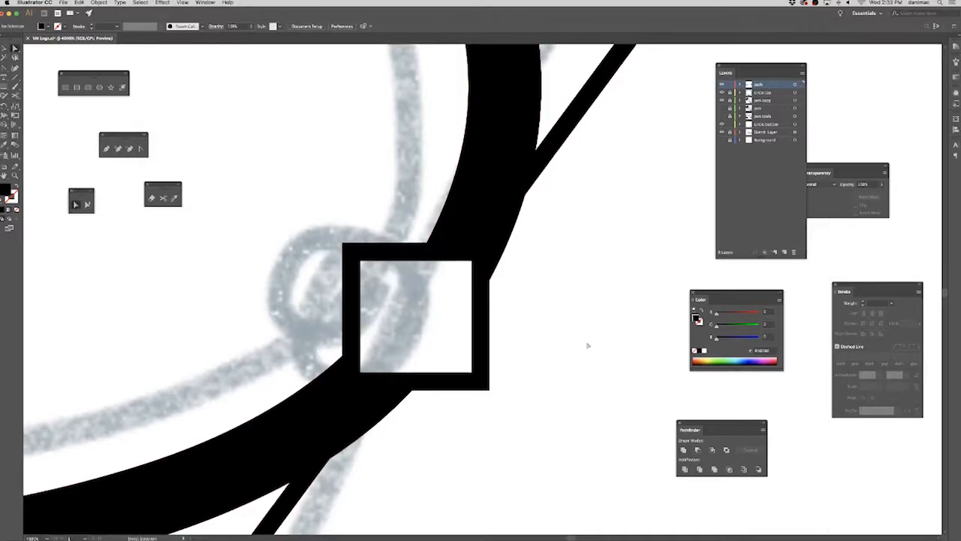
Examine the cleared anchor square at the curve's bend, both up close and within the whole logo.
key("super+minus")
key("super+minus")
key("super+minus")
key("super+minus")
key("super+minus")
key("super+minus")
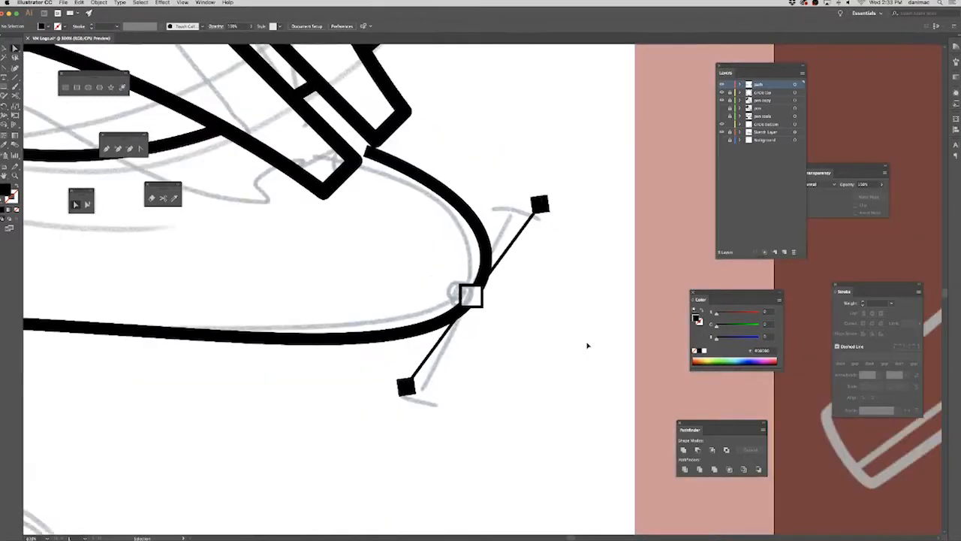
key("super+minus")
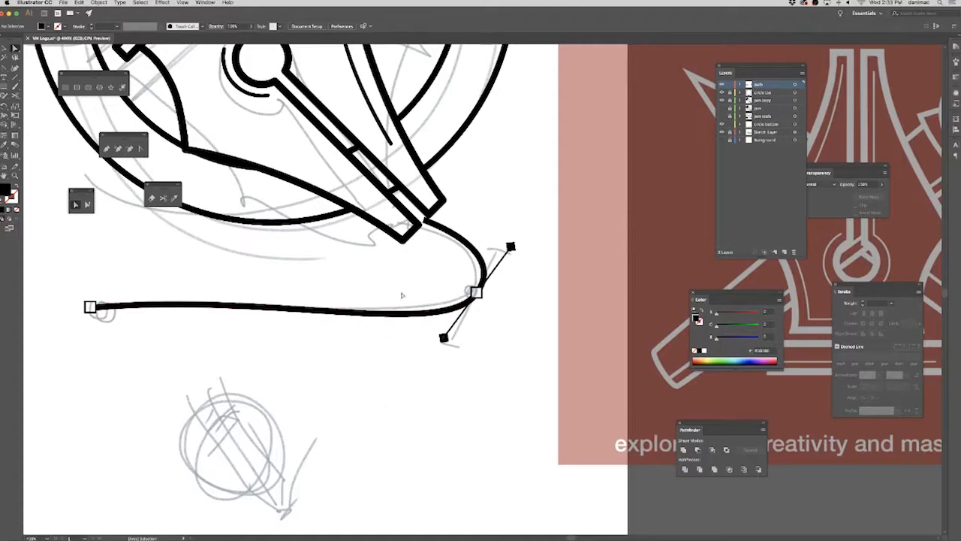
key("super+0")
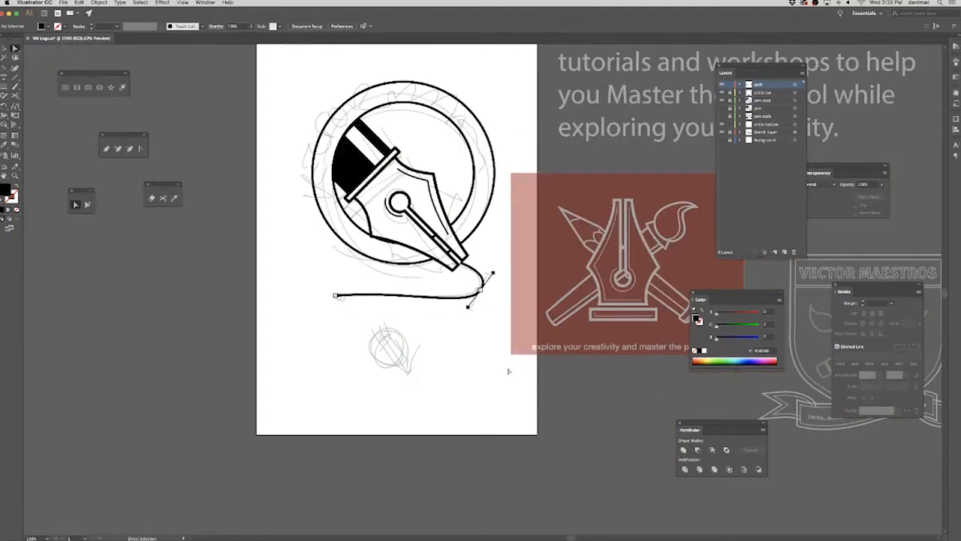
key("super+equal")
key("super+equal")
key("super+equal")
key("super+equal")
key("super+equal")
key("super+equal")
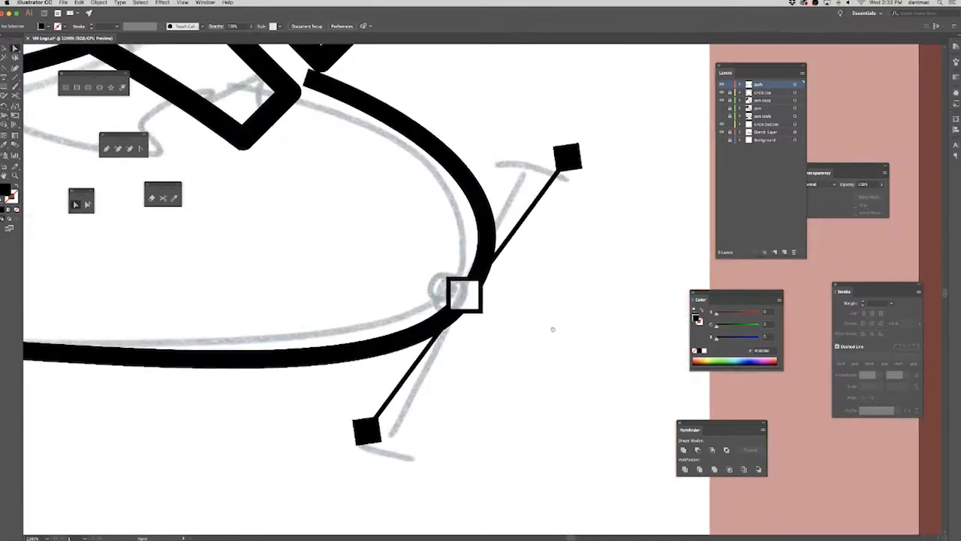
scroll(548, 293, "up", 4)
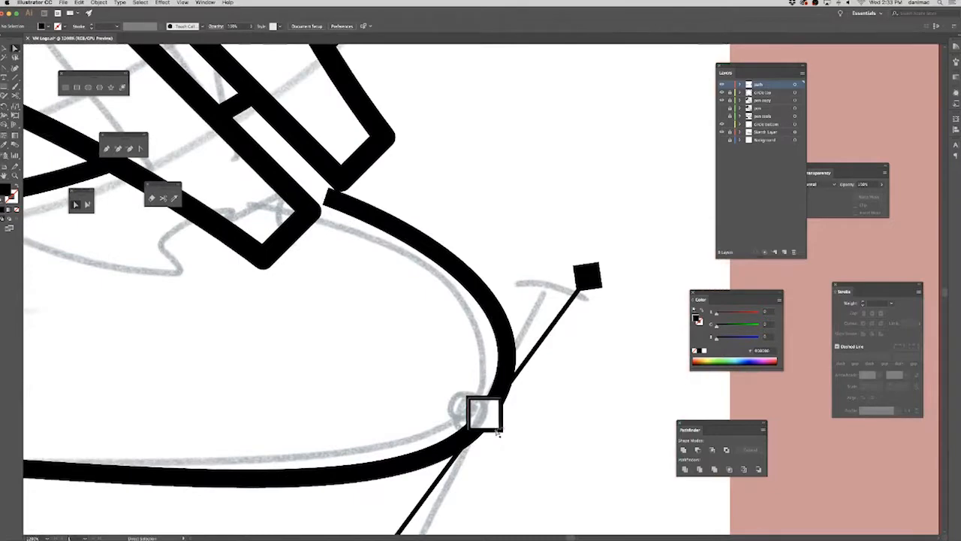
Duplicate the bend's hollow anchor square onto the curve's upper end and nudge the copy into place beside the nib tip.
left_click(75, 204)
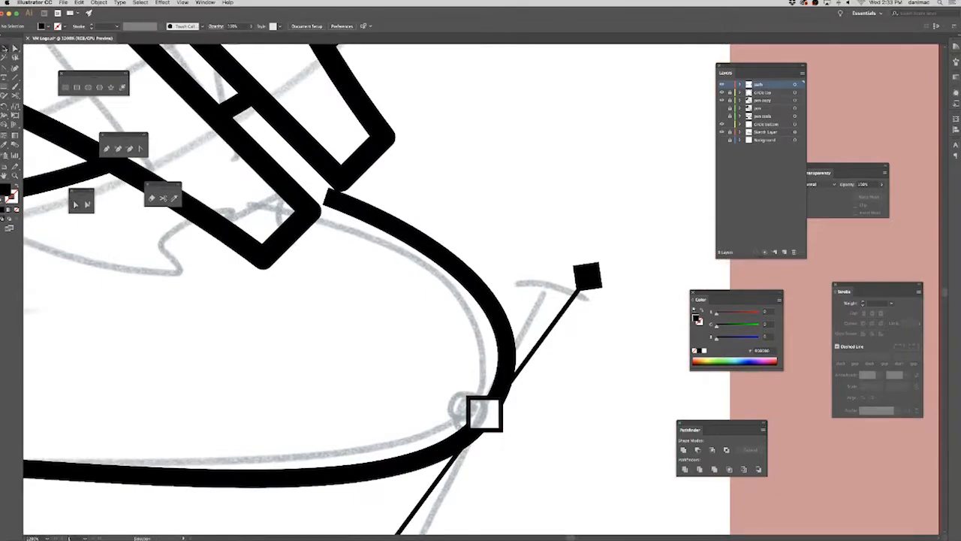
left_click_drag(494, 430, 326, 209)
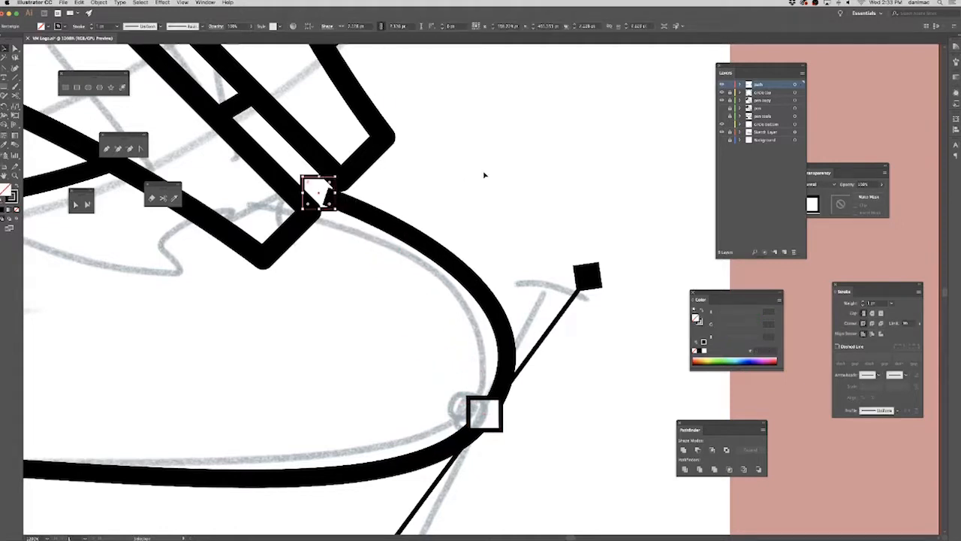
key("Right")
key("Right")
key("Down")
key("Down")
key("Right")
key("Right")
key("Down")
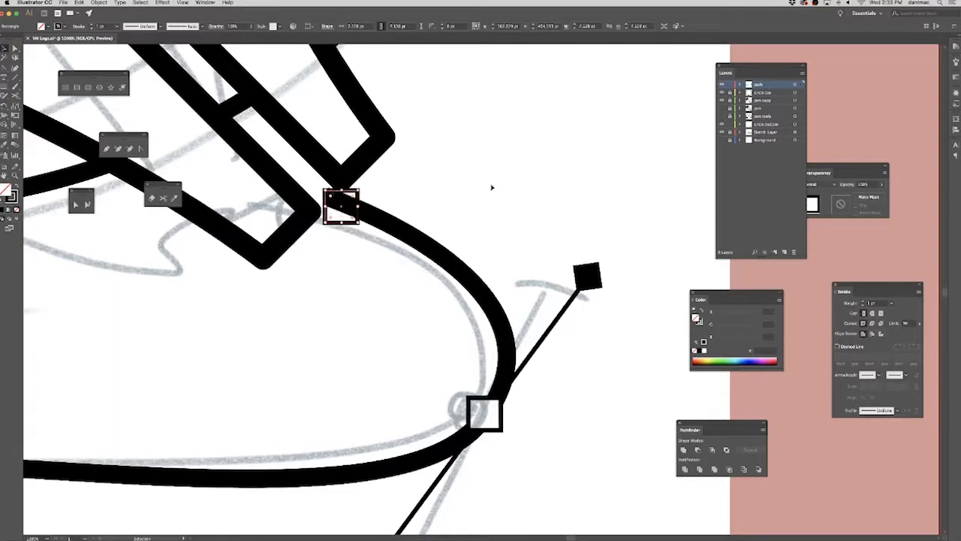
left_click(485, 195)
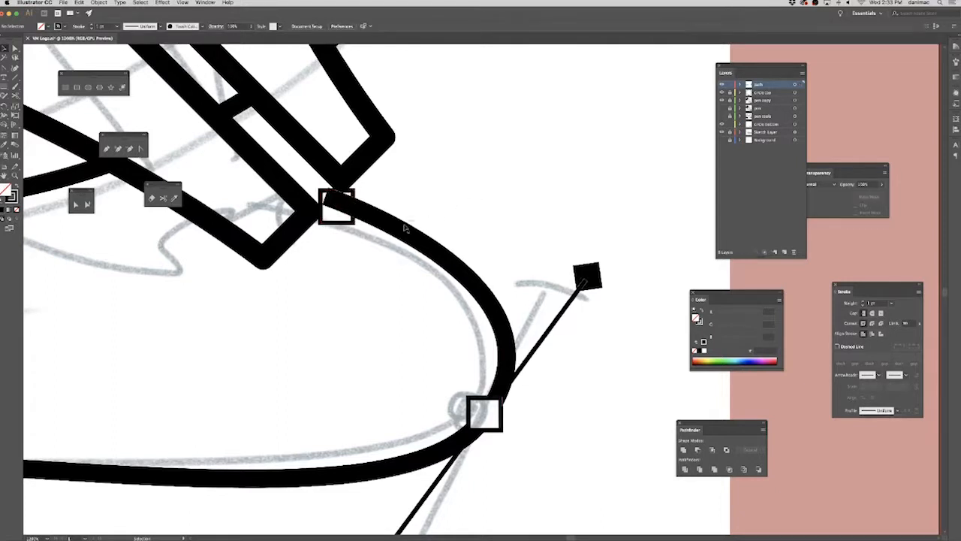
Cut the outlined curve with the Knife tool along the right side of the anchor square beside the nib tip.
left_click(400, 242)
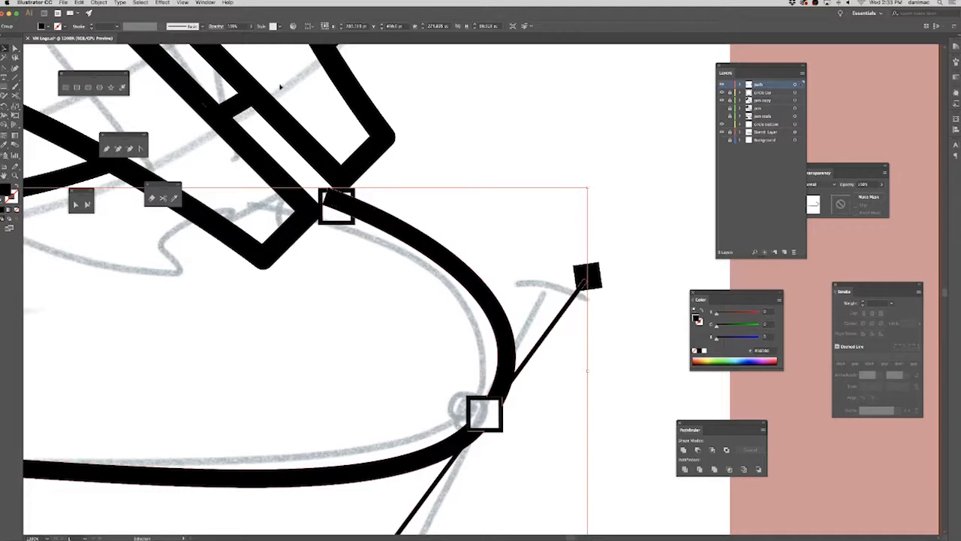
key("super+equal")
key("super+equal")
key("super+equal")
left_click_drag(456, 175, 408, 415)
mouse_move(451, 185)
left_mouse_down()
mouse_move(441, 228)
mouse_move(360, 406)
left_mouse_up()
left_click_drag(404, 245, 324, 388)
left_click_drag(428, 188, 395, 366)
left_click_drag(640, 348, 432, 371)
mouse_move(560, 409)
left_mouse_down()
mouse_move(260, 283)
mouse_move(324, 264)
mouse_move(269, 223)
left_mouse_up()
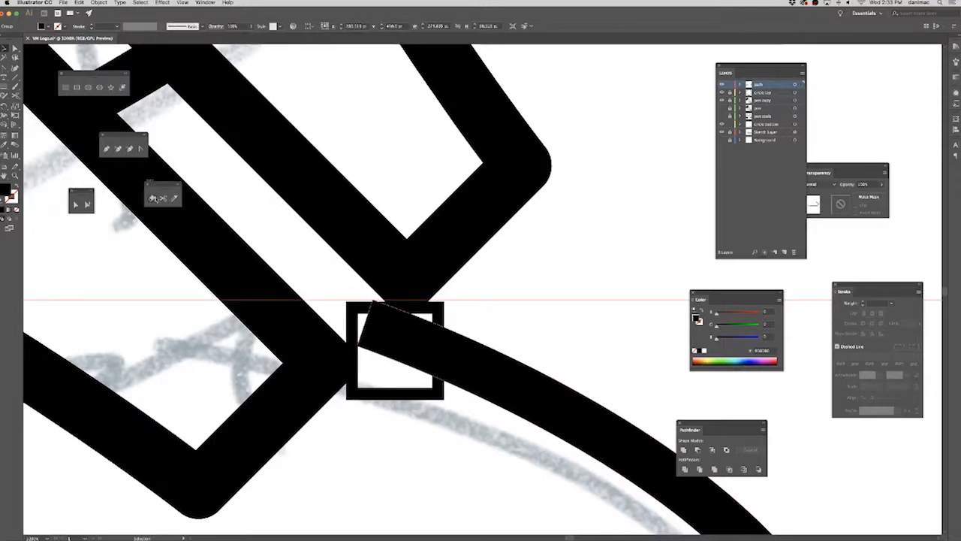
left_click(174, 197)
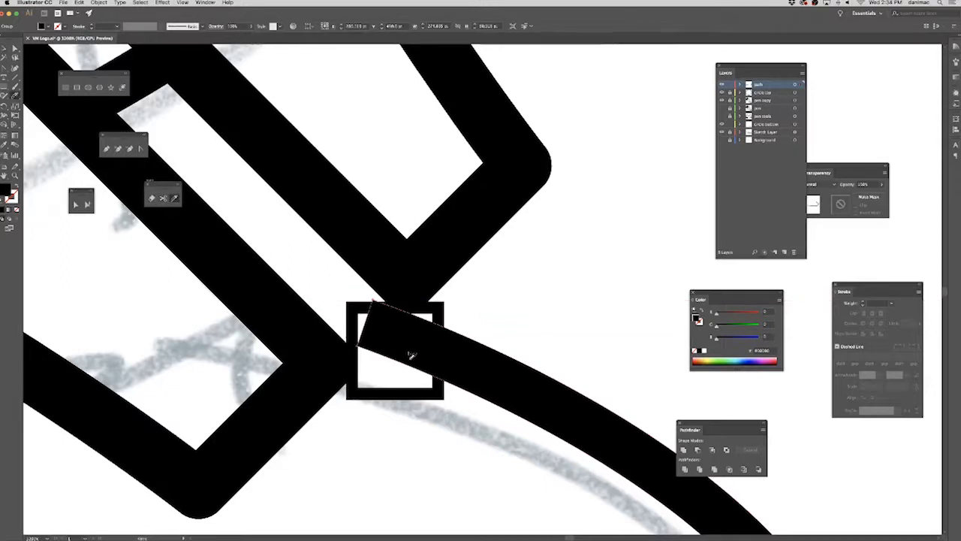
left_click_drag(440, 313, 440, 394)
Delete the cut-off end of the curve inside the anchor square beside the nib tip.
left_click(13, 48)
left_click(605, 269)
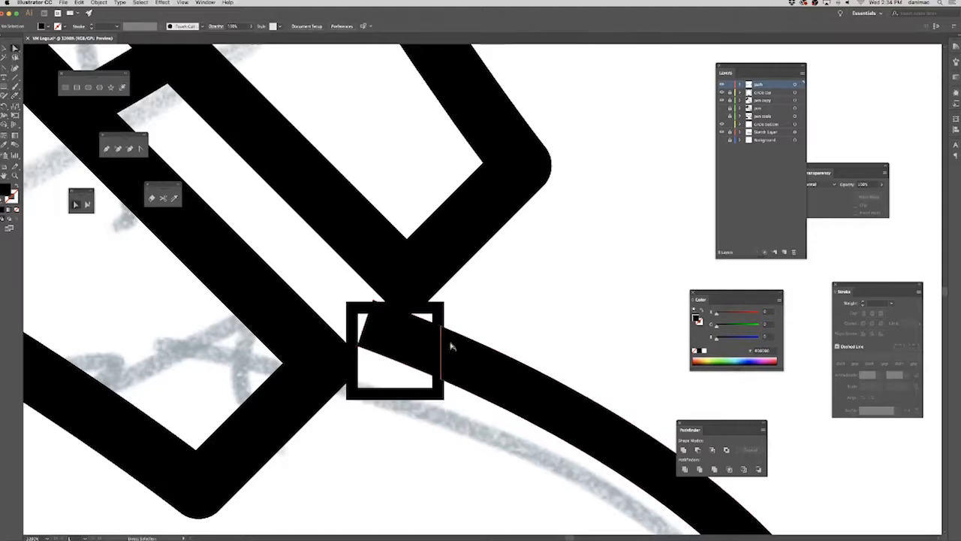
left_click(399, 337)
key("Delete")
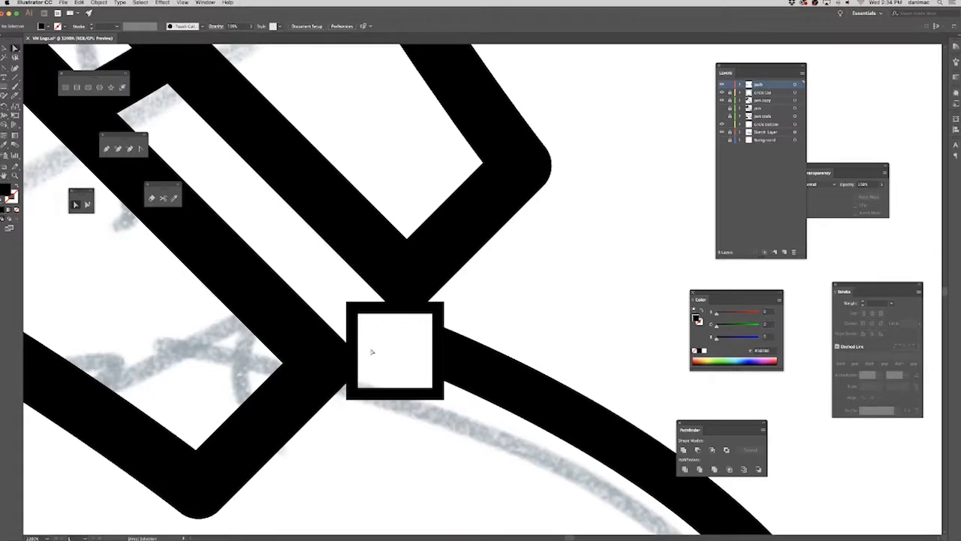
Examine the whole logo with its cleared anchor squares, including with the floating panels hidden.
key("super+minus")
key("super+minus")
key("super+minus")
key("super+minus")
key("super+minus")
key("super+minus")
key("super+minus")
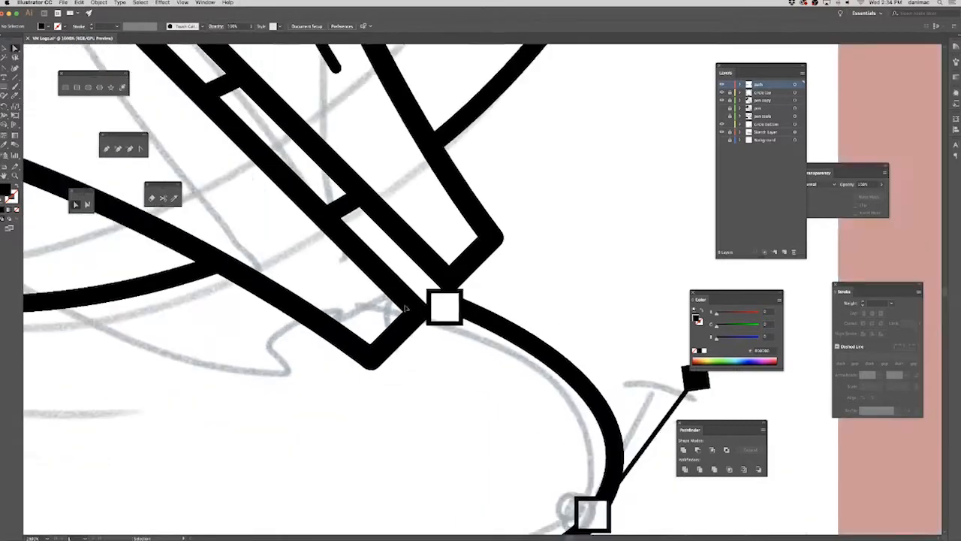
key("super+minus")
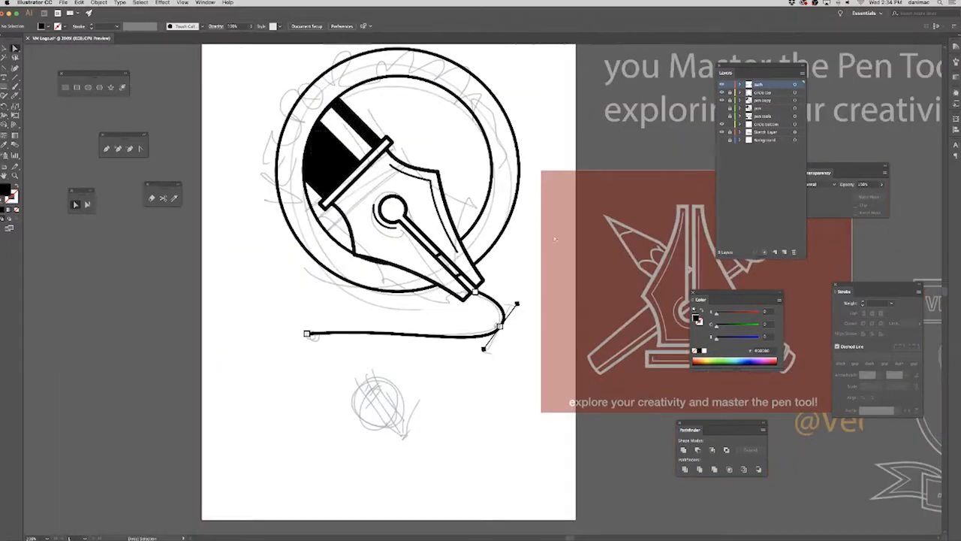
left_click_drag(571, 254, 468, 274)
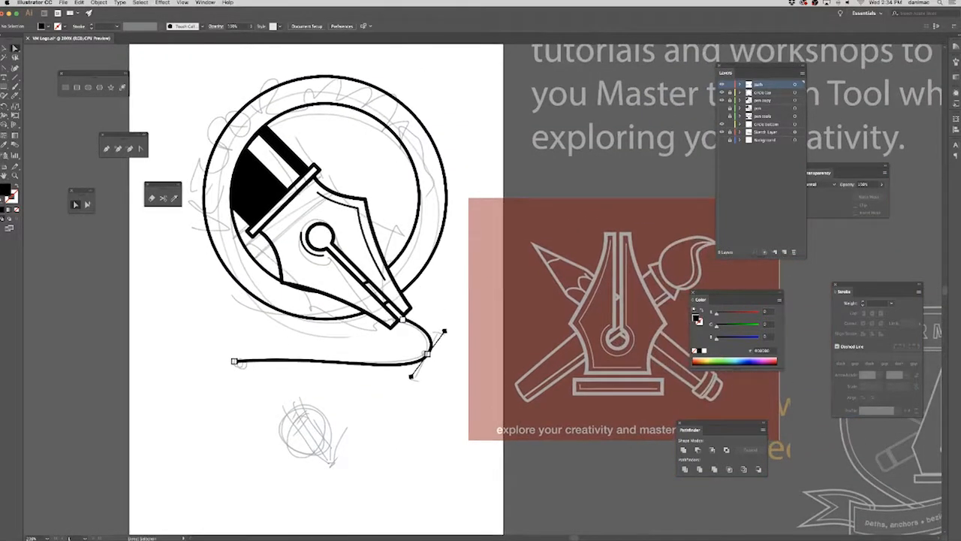
key("shift+Tab")
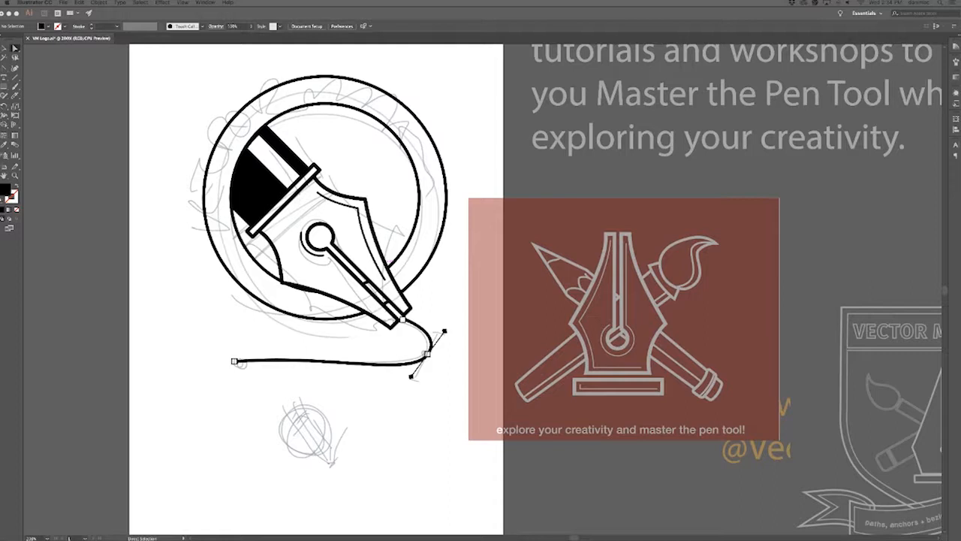
key("XF86AudioLowerVolume")
key("XF86AudioLowerVolume")
key("XF86AudioLowerVolume")
key("Tab")
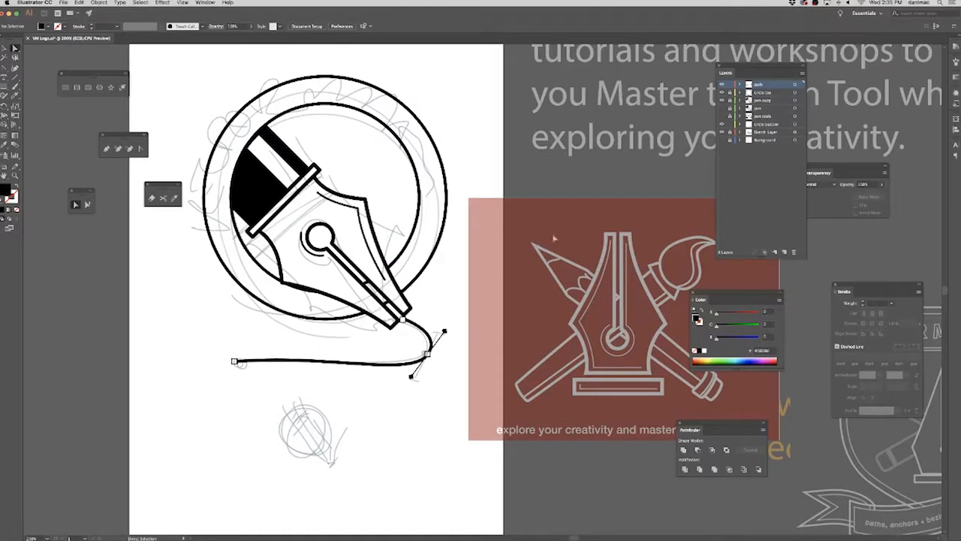
Lock the path layer and add a new layer above it.
left_click(730, 85)
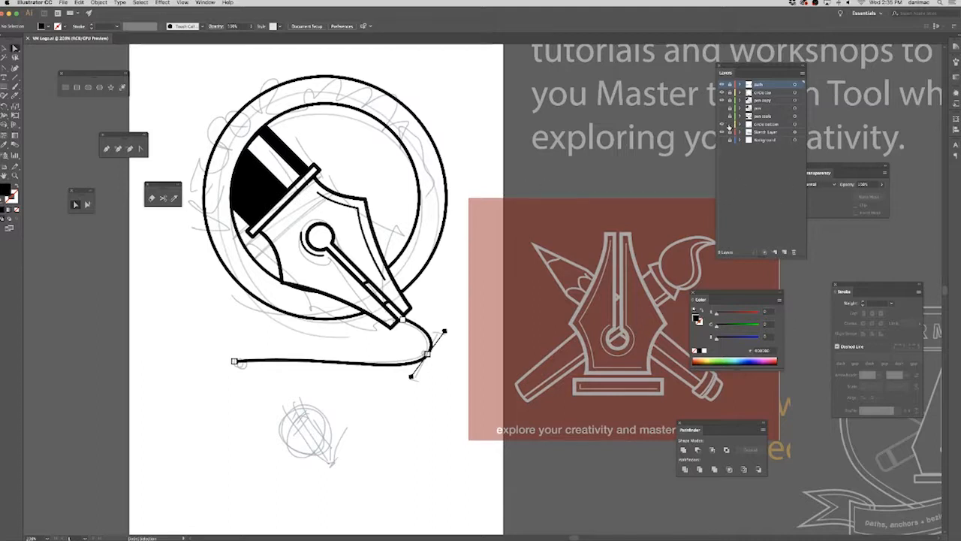
left_click(784, 254)
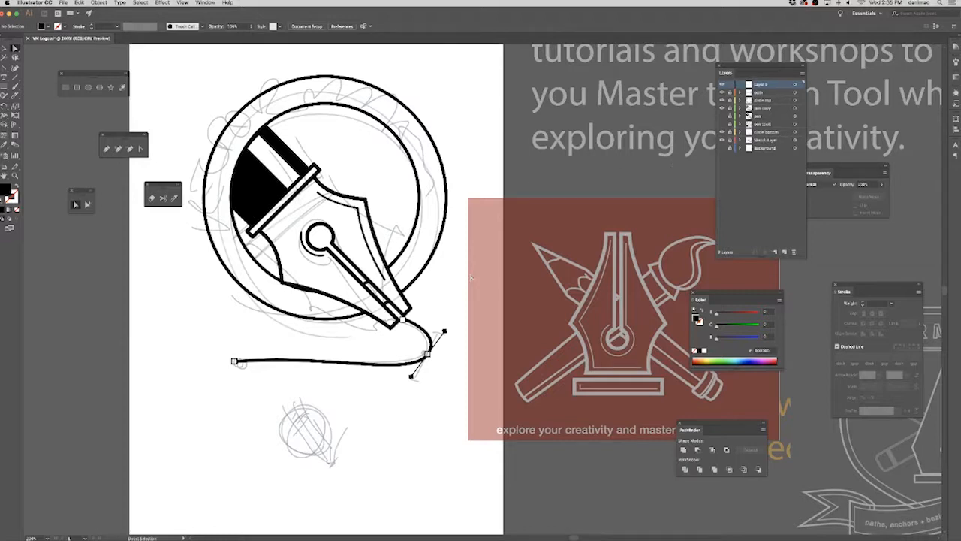
Hide the Sketch Layer so only the logo artwork shows.
left_click_drag(556, 368, 272, 353)
mouse_move(508, 335)
left_mouse_down()
mouse_move(398, 309)
mouse_move(515, 326)
left_mouse_up()
left_click_drag(423, 279, 410, 357)
left_click_drag(388, 248, 662, 268)
left_click_drag(535, 284, 543, 302)
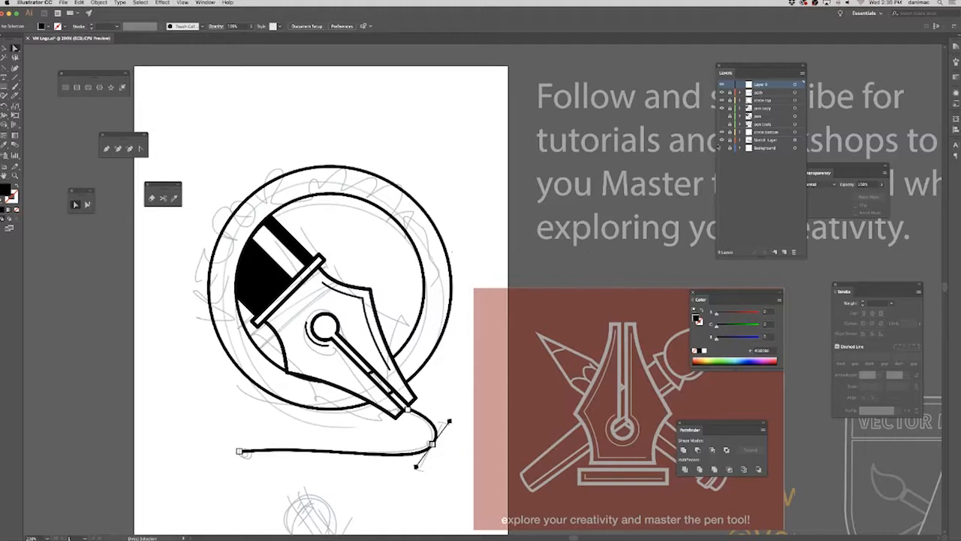
left_click(723, 140)
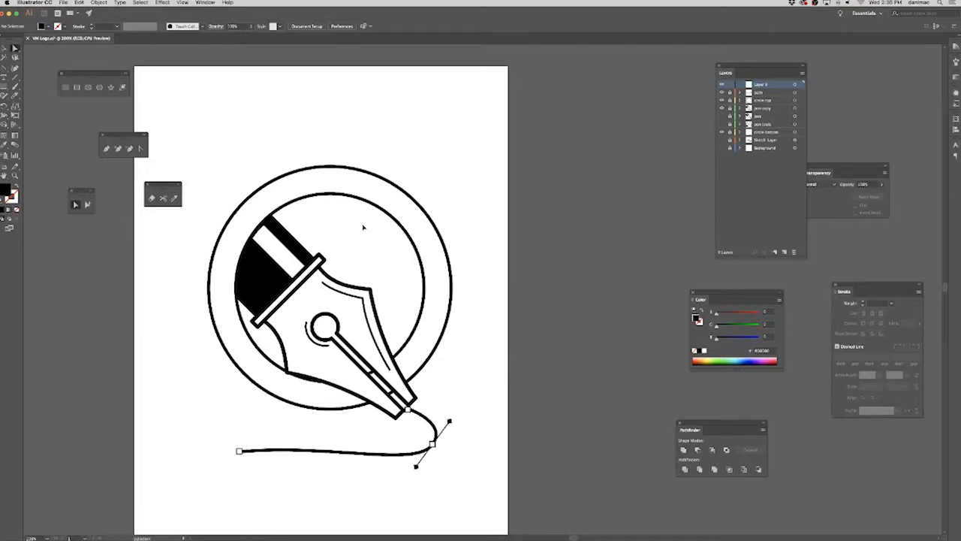
Draw a circle with the Ellipse tool over the pen, about the size of the logo's inner ring.
key("super+equal")
left_click_drag(322, 210, 537, 260)
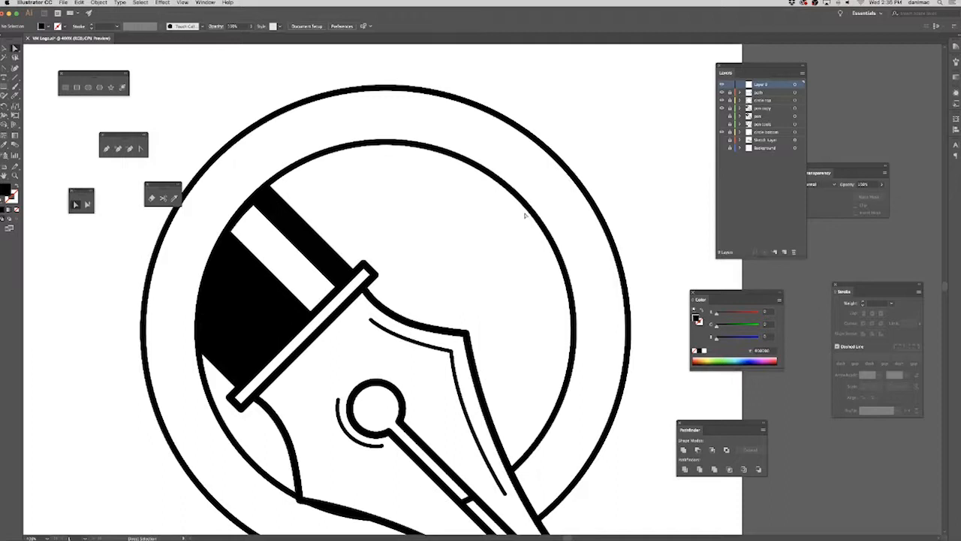
left_click_drag(4, 87, 91, 89)
left_click(91, 90)
scroll(282, 205, "down", 2)
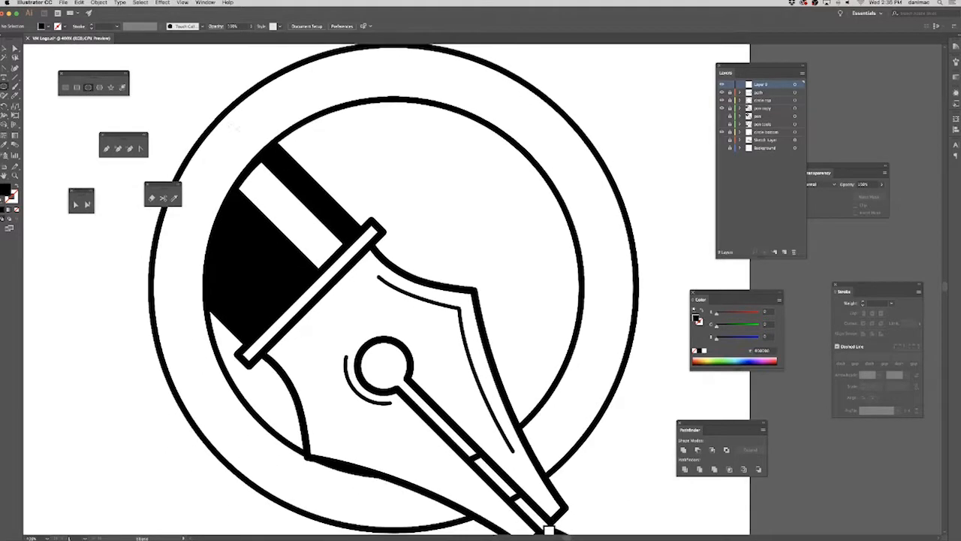
mouse_move(182, 105)
left_mouse_down()
mouse_move(419, 248)
mouse_move(579, 415)
left_mouse_up()
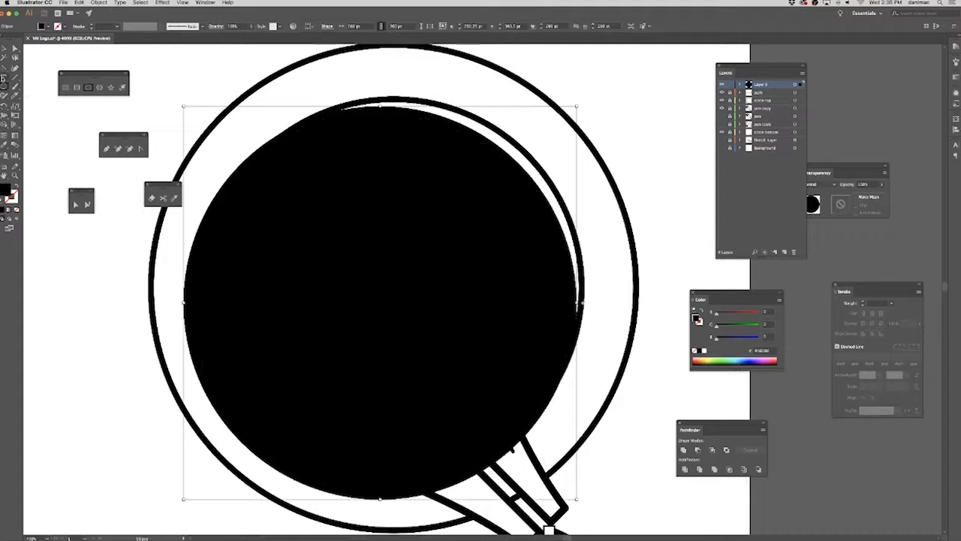
Turn the circle into path text reading "VECTOR MAESTROS" with the Type on a Path tool.
left_click(6, 78)
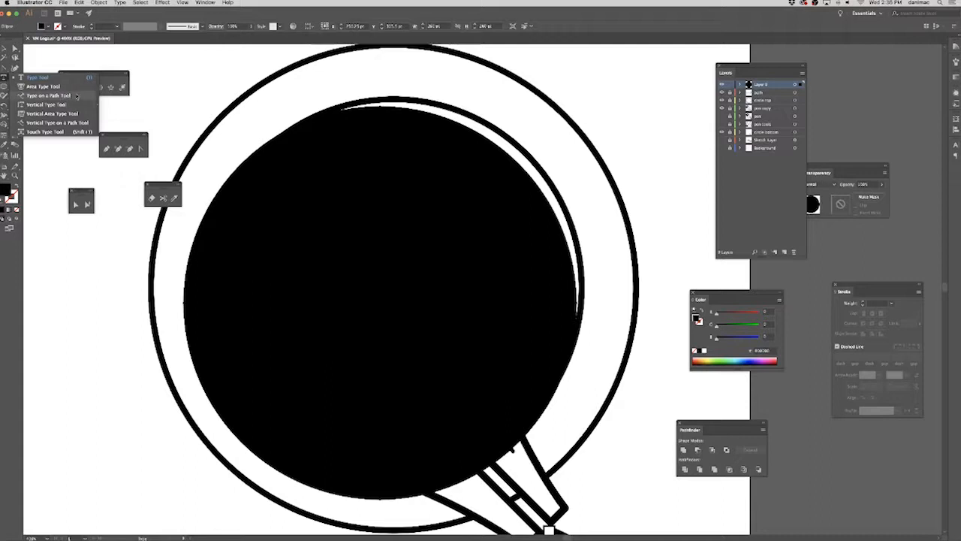
left_click(76, 97)
left_click(342, 107)
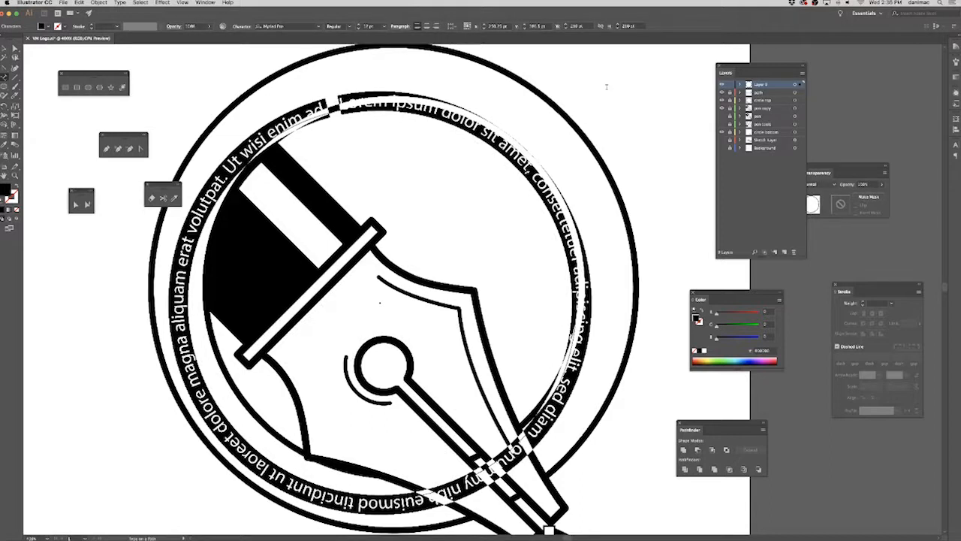
type("VECTOR MAESTROS")
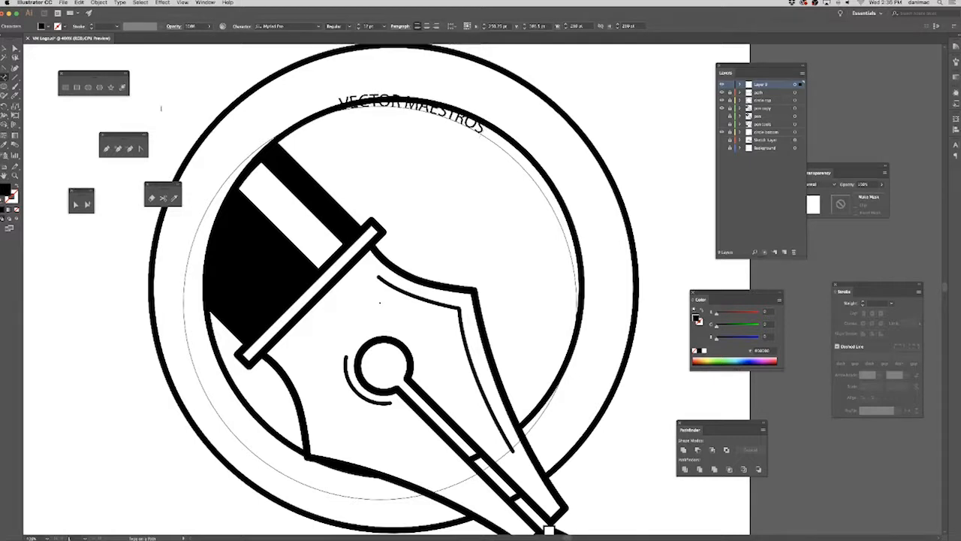
left_click(4, 48)
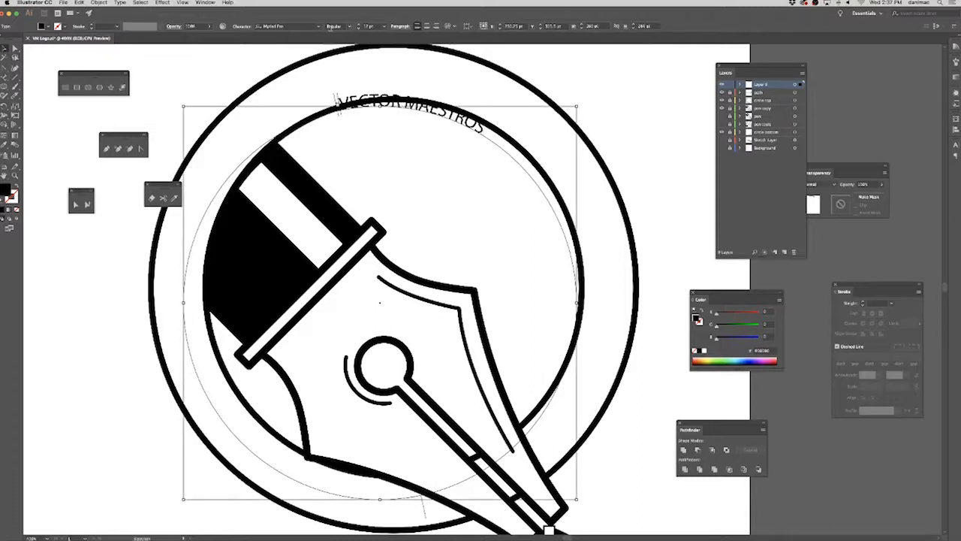
Set the font of the VECTOR MAESTROS text to Fira Sans.
left_click(318, 27)
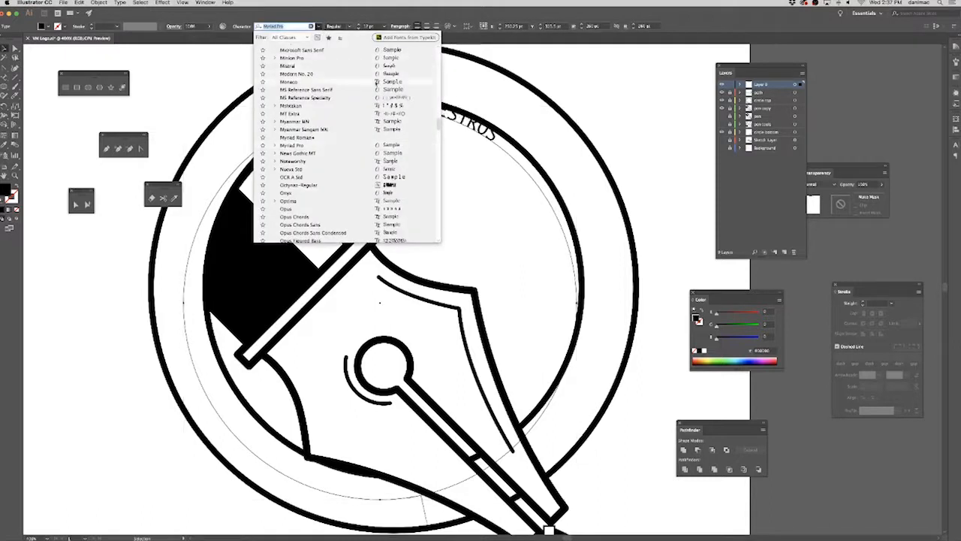
left_click_drag(439, 125, 441, 93)
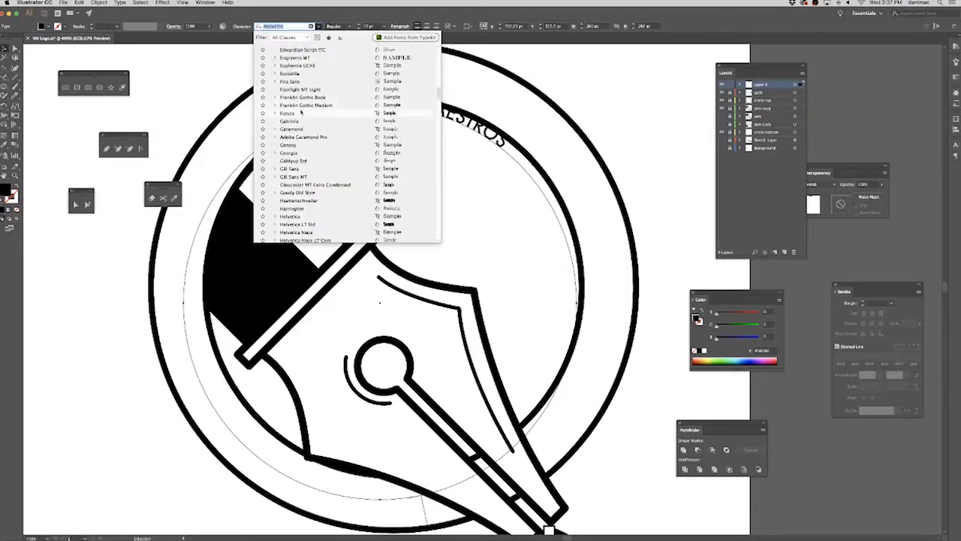
left_click(307, 81)
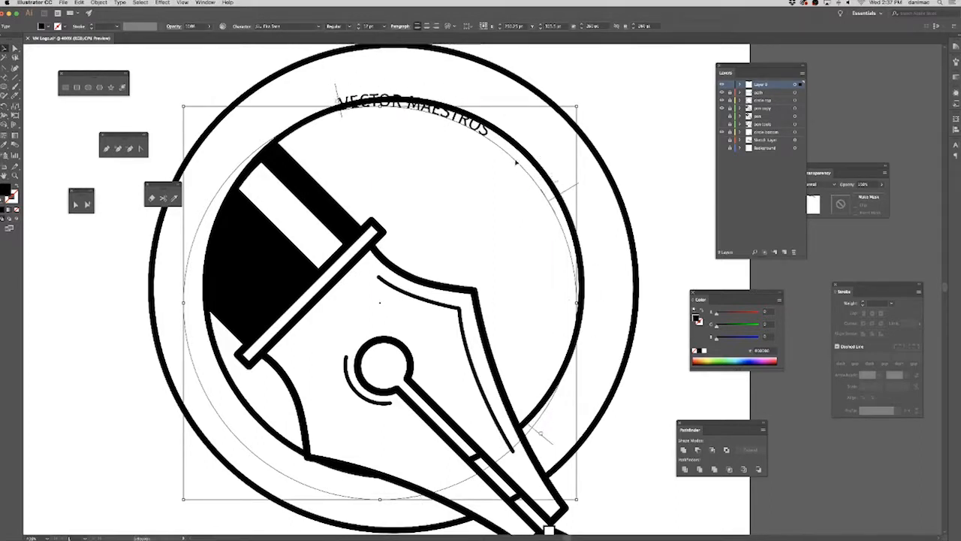
Shift the path text's start bracket counterclockwise to the circle's upper left and centre-align the text.
left_click_drag(336, 88, 280, 118)
left_click(427, 26)
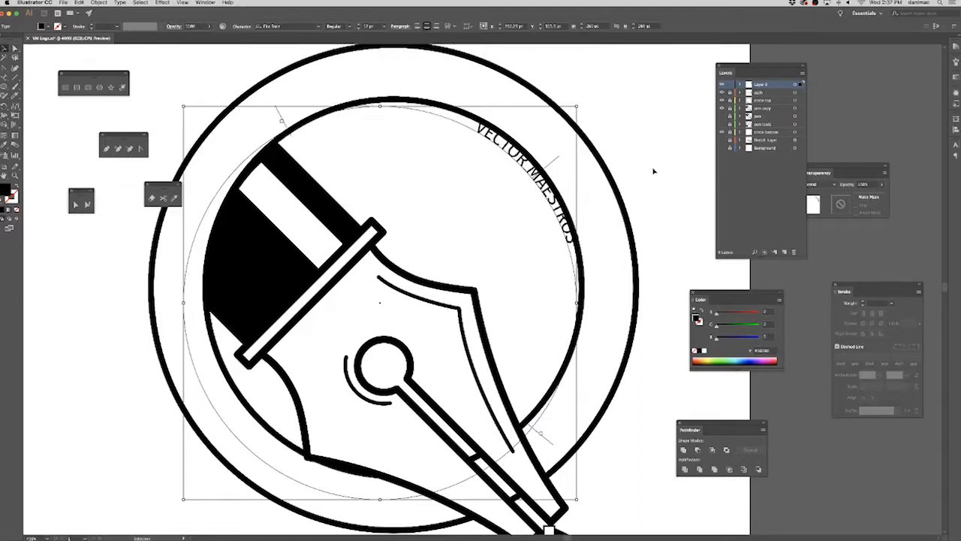
Nudge the circular text up and to the right so its path is concentric with the logo's inner ring.
key("Up")
key("Up")
key("Up")
key("Up")
key("Up")
key("Up")
key("Up")
key("Up")
key("Up")
key("Up")
key("Up")
key("Up")
key("Up")
key("Up")
key("Up")
key("Right")
key("Right")
key("Right")
key("Right")
key("Right")
key("Right")
key("Right")
key("Right")
key("Right")
key("Down")
key("Down")
key("Down")
key("Down")
key("Down")
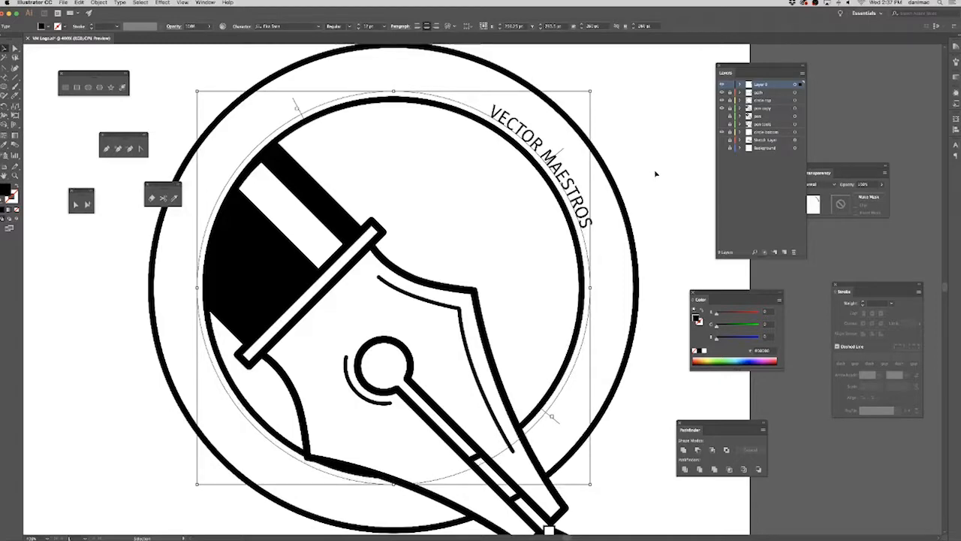
Set the size of the VECTOR MAESTROS text to 36 pt so it fills the band between the rings.
left_click(384, 27)
left_click(396, 137)
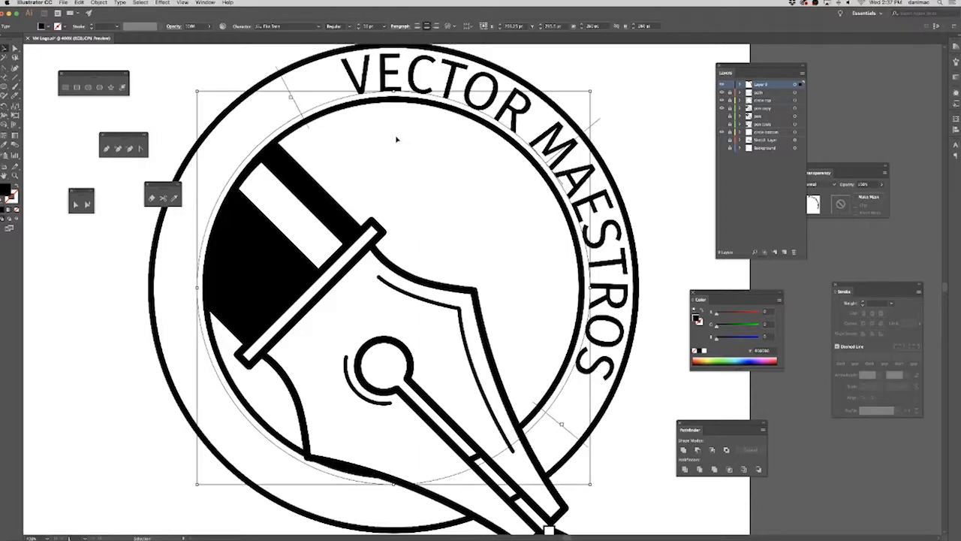
left_click(659, 169)
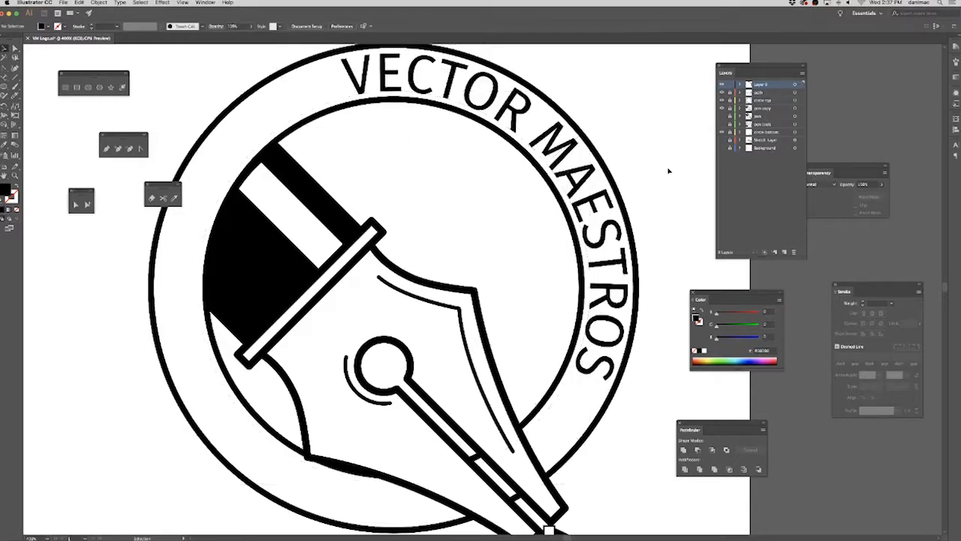
Duplicate the layer that holds the VECTOR MAESTROS text.
key("super+minus")
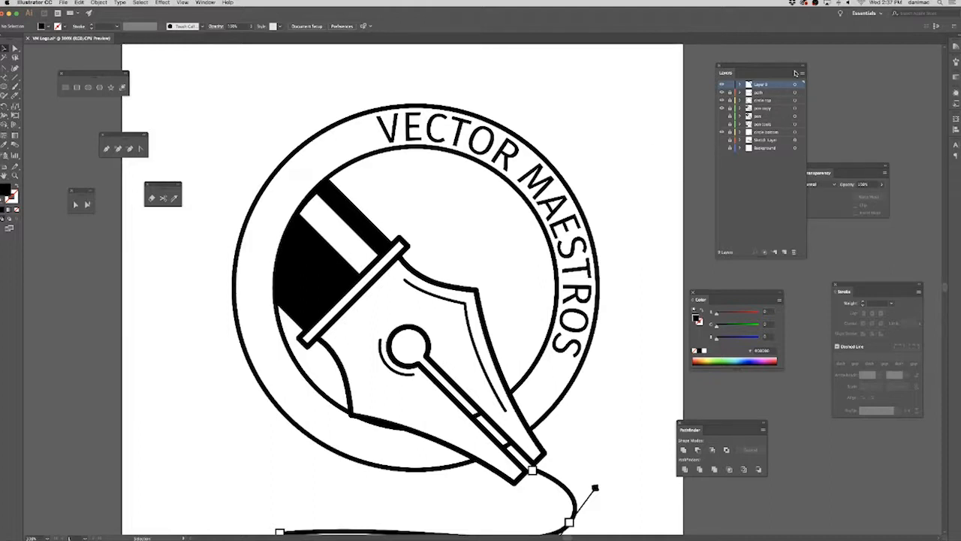
left_click(795, 72)
left_click(837, 88)
Lock the original text layer, rename it VM, and make the duplicate layer active.
left_click(730, 93)
left_click(768, 94)
double_click(768, 93)
type("VM")
key("Return")
left_click(770, 86)
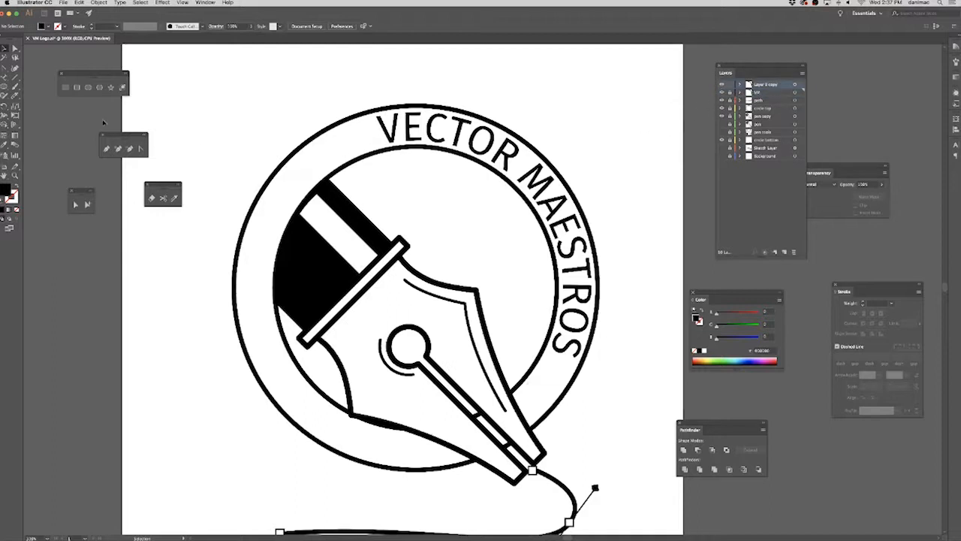
Flip the copied path text to the inside of its circle, running along the lower left.
left_click(522, 178)
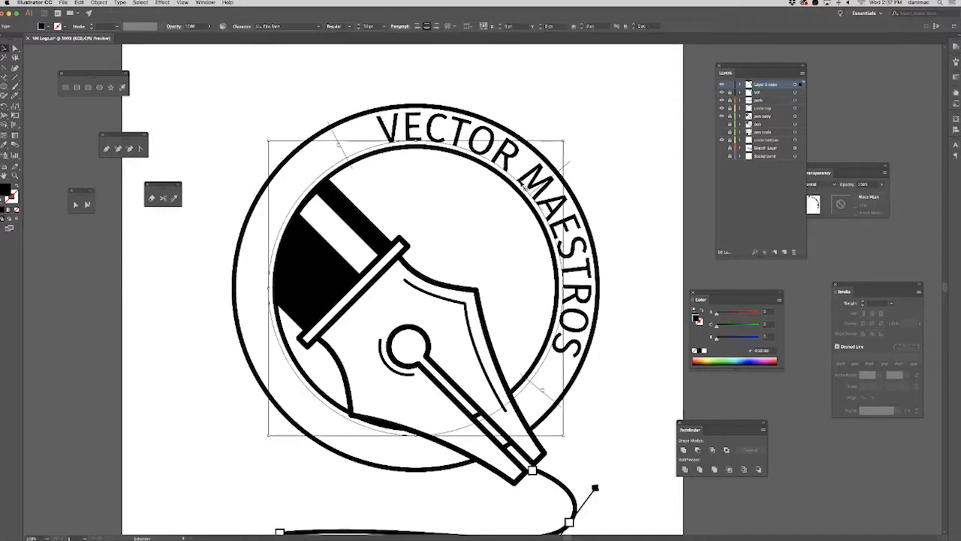
left_click_drag(532, 196, 356, 376)
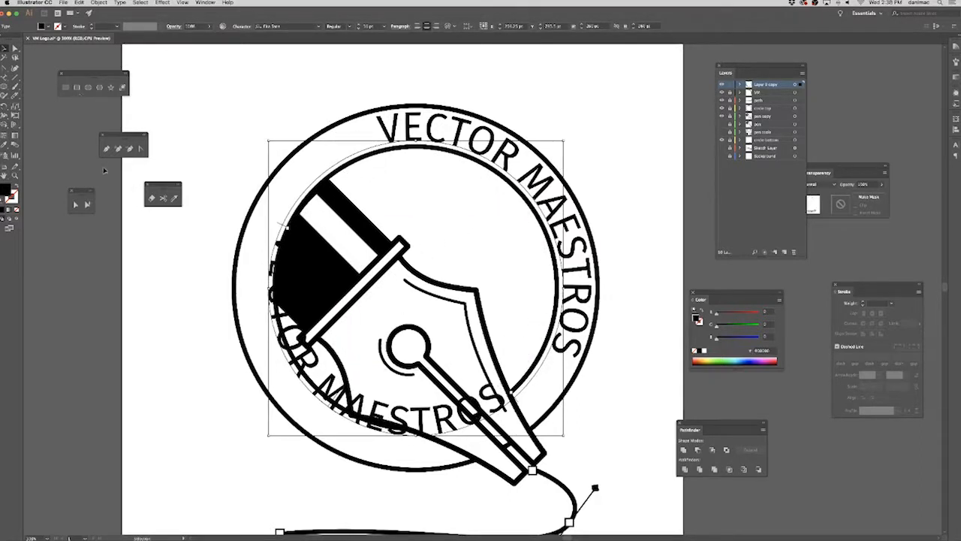
Replace the wording of the copied path text with "master the pen".
left_click(7, 77)
left_click(328, 384)
key("super+a")
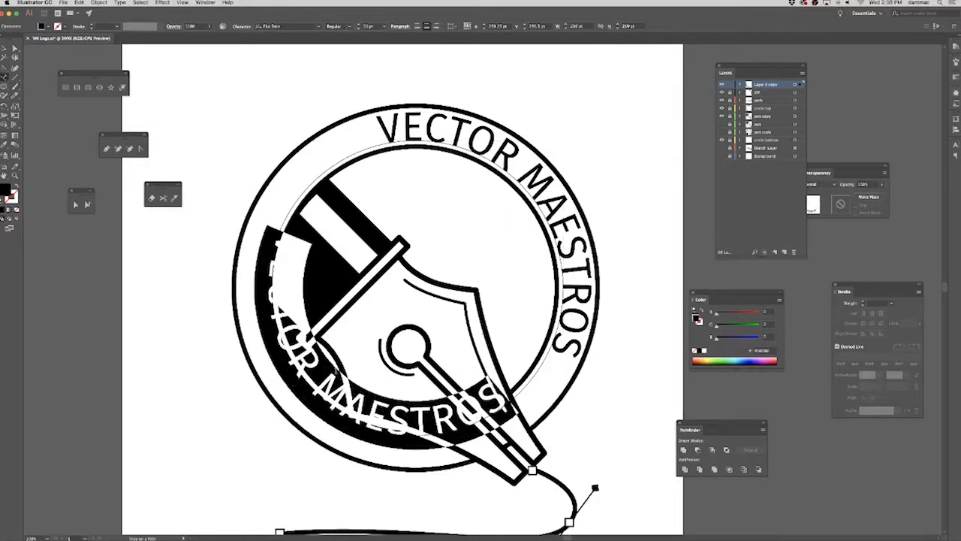
type("master the pen t")
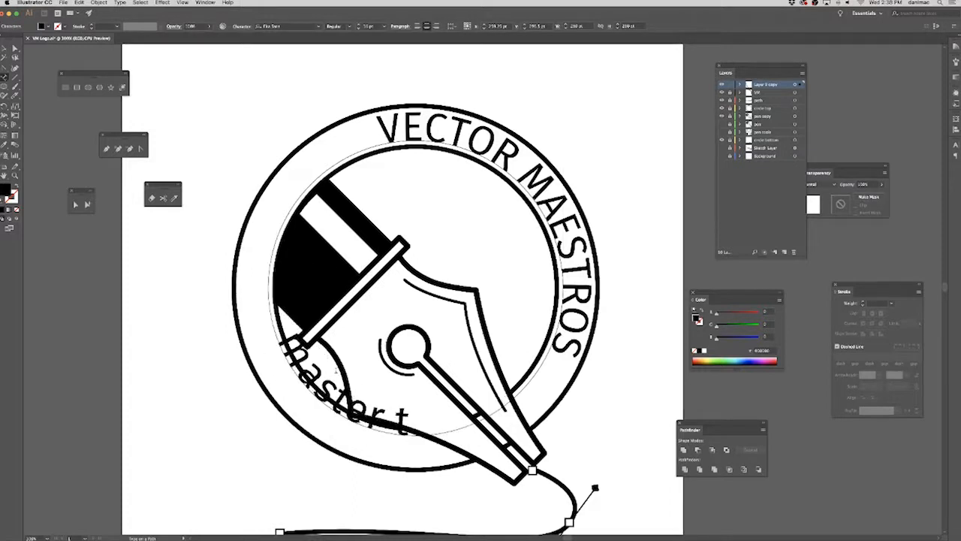
key("BackSpace")
key("BackSpace")
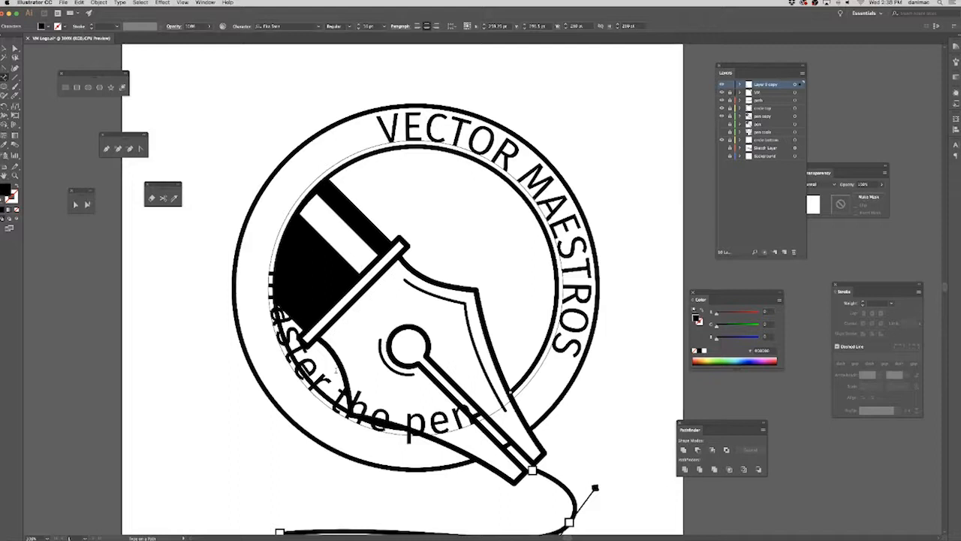
Set the "master the pen tool" path text to 21 pt and shift its start and end brackets clockwise along the circle.
key("Escape")
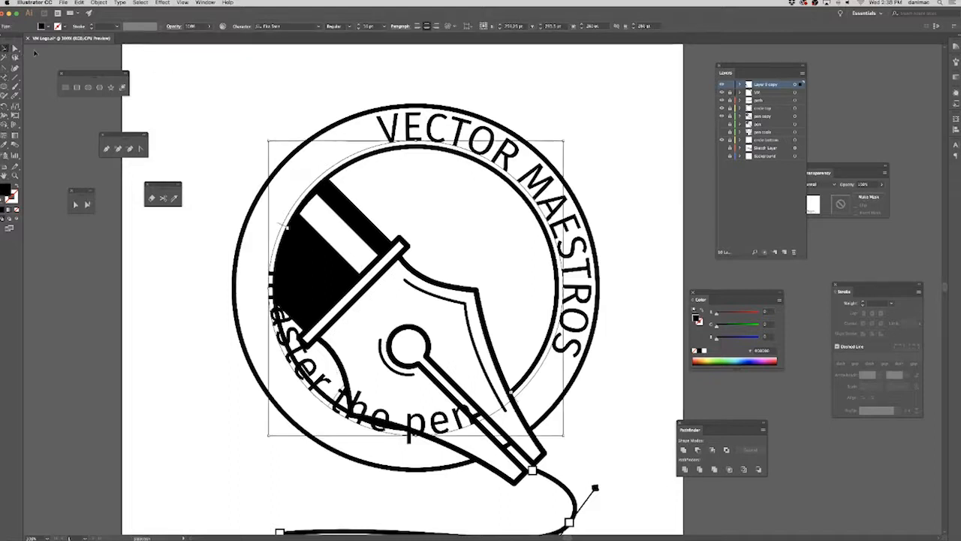
left_click(385, 27)
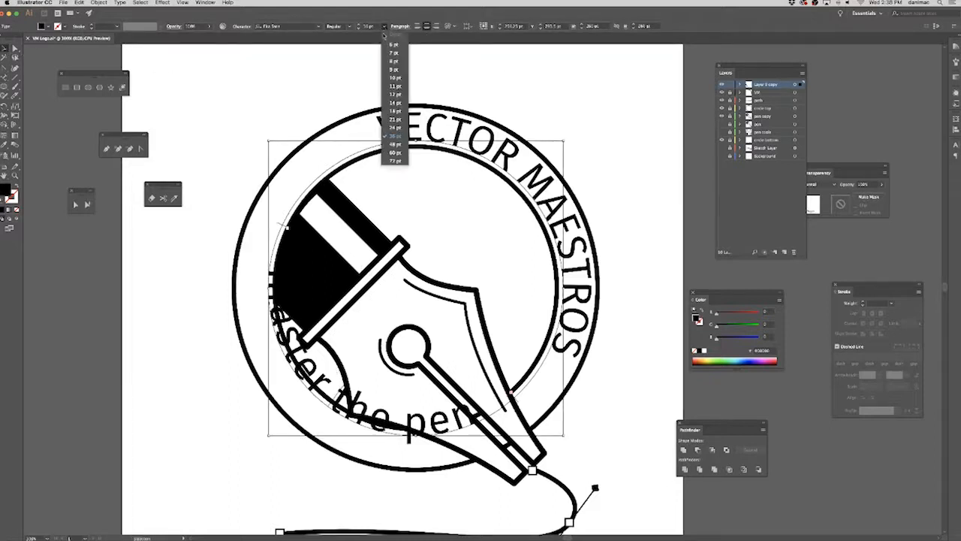
left_click(395, 119)
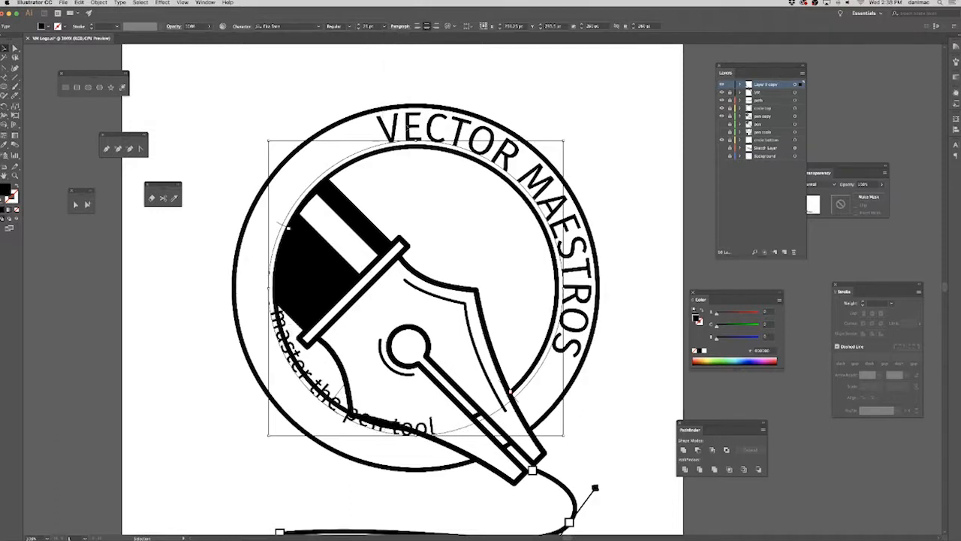
left_click_drag(280, 226, 316, 165)
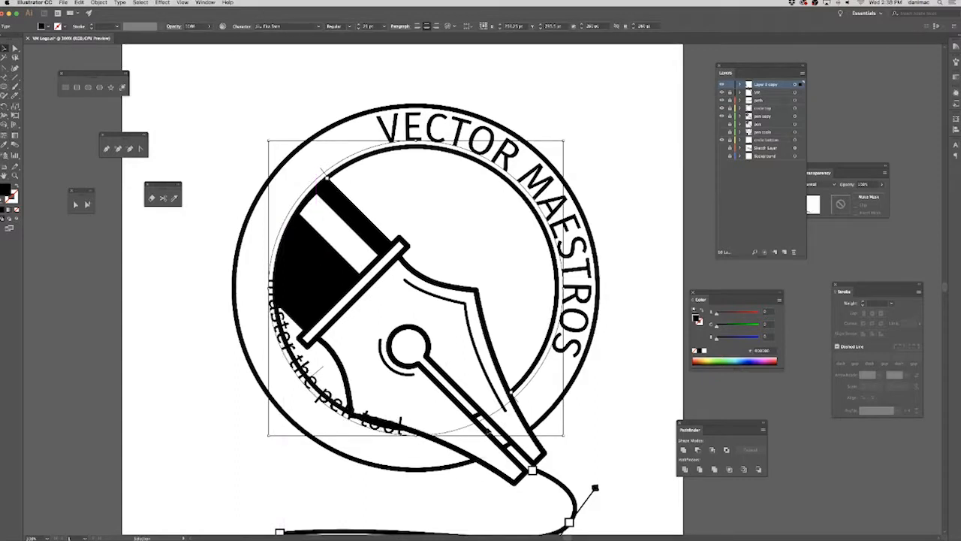
left_click_drag(514, 399, 438, 449)
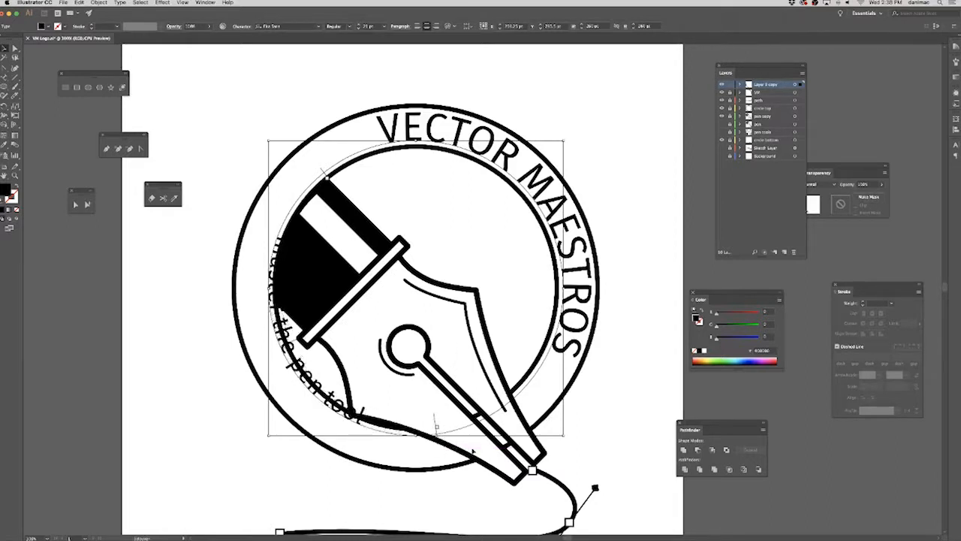
Enlarge the "master the pen tool" text circle outward on opposite corners so the lettering falls between the two rings.
left_click(265, 139)
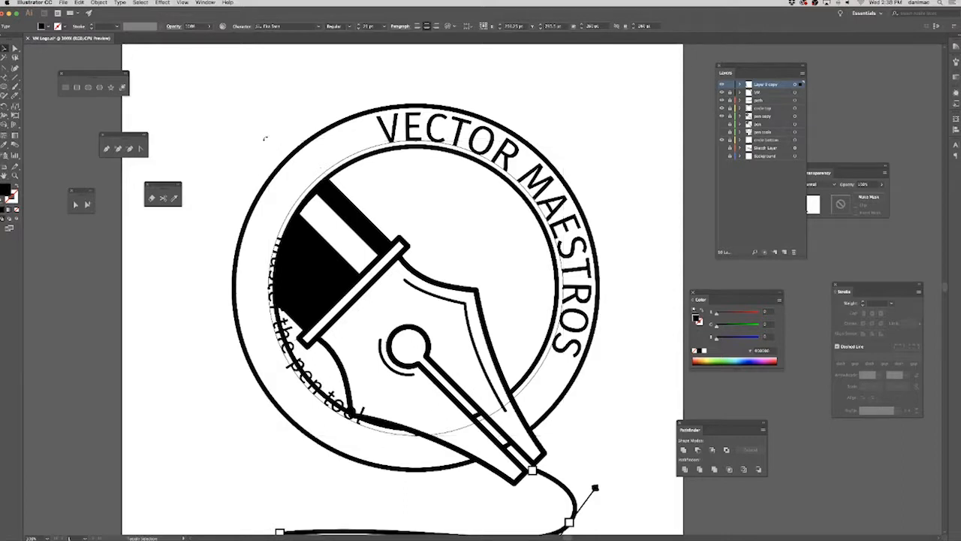
left_click(263, 137)
left_click_drag(264, 139, 248, 120)
left_click_drag(564, 437, 595, 464)
Nudge the enlarged text circle slightly up and left to center the lettering in the ring band, and deselect it.
key("Up")
key("Up")
key("Up")
key("Up")
key("Up")
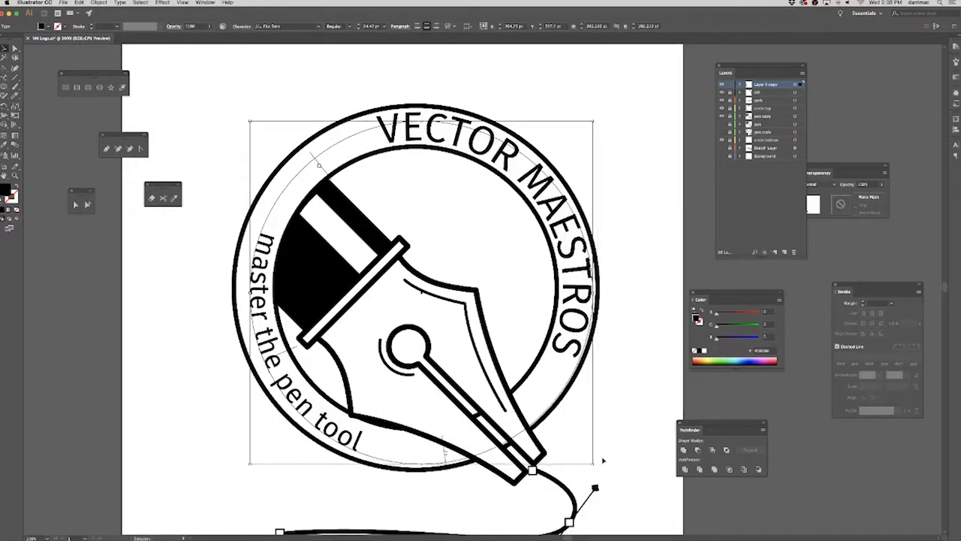
key("Left")
key("Left")
key("Left")
key("Left")
key("Up")
key("Left")
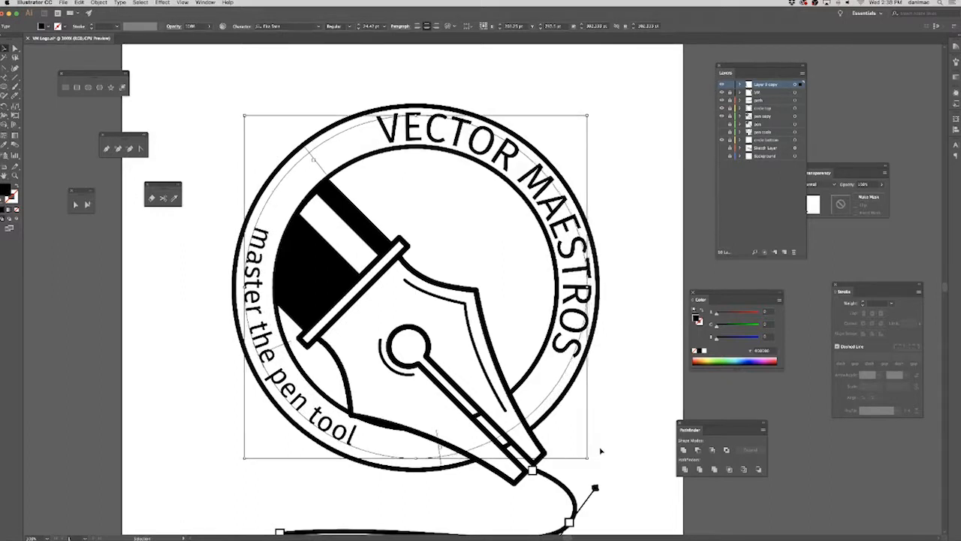
left_click(628, 404)
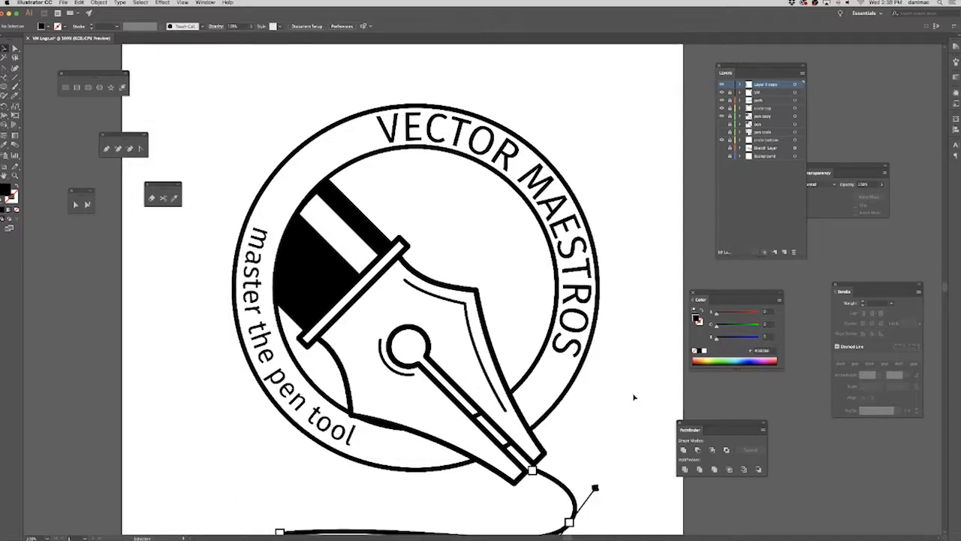
Replace the lower path text with the all-caps wording "MASTER THE PEN TOOL".
left_click(6, 82)
left_click(268, 371)
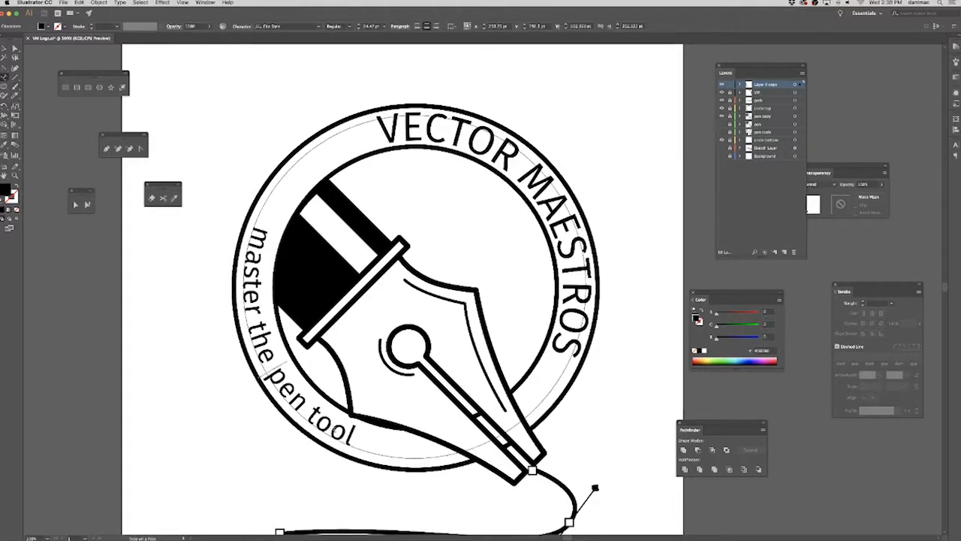
left_click_drag(356, 437, 243, 162)
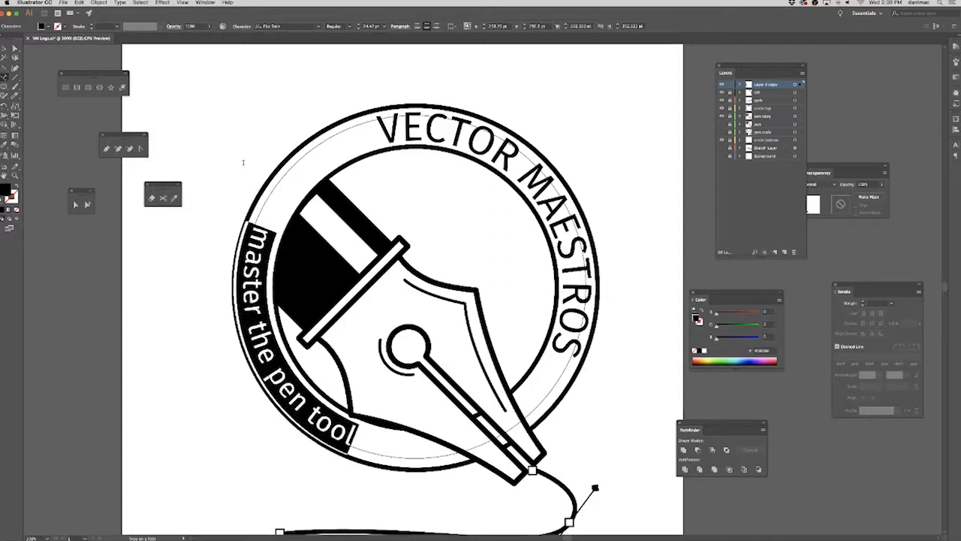
type("MASTER")
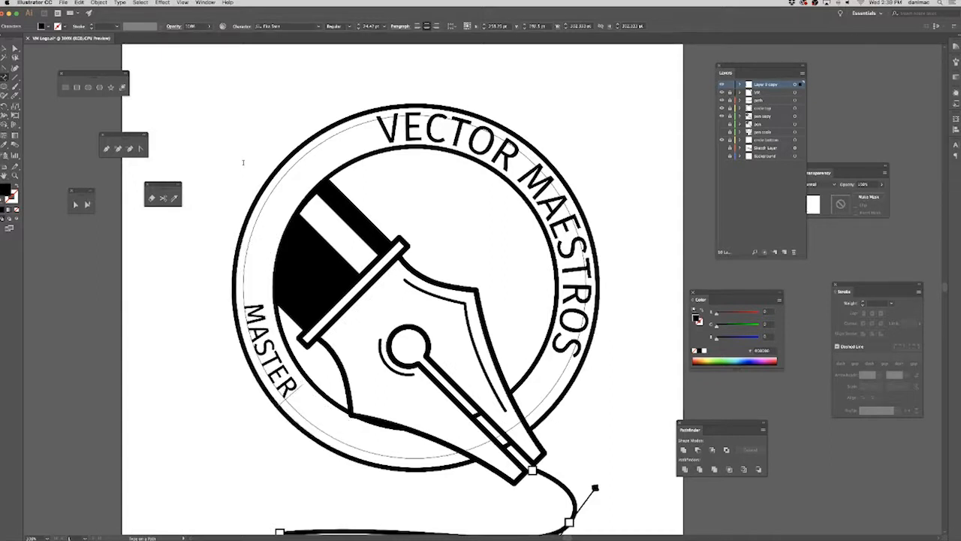
type(" THE PEN TOOL")
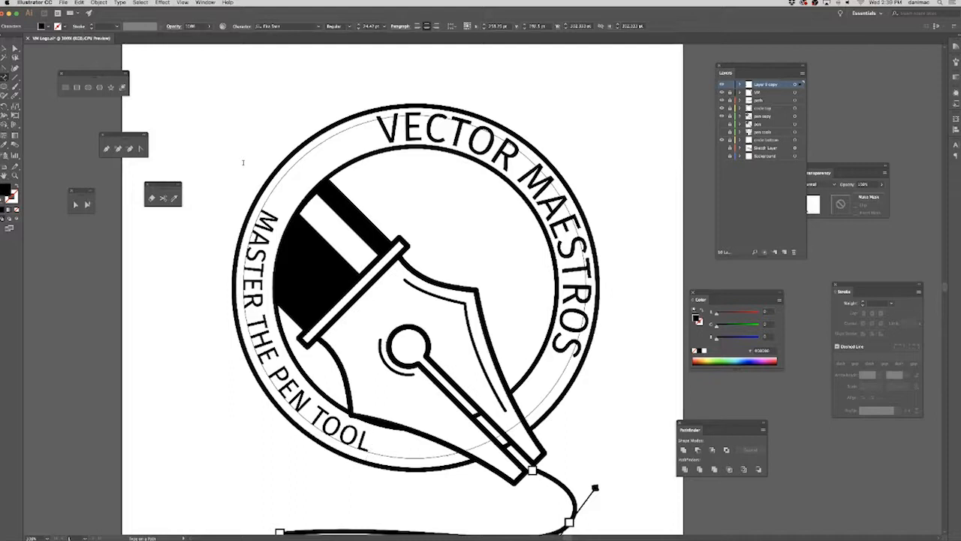
Try adding "EXPLORE YOUR CREATIVITY &" in front of "MASTER THE PEN TOOL" in the lower path text.
type("EXPLORE YOUR ")
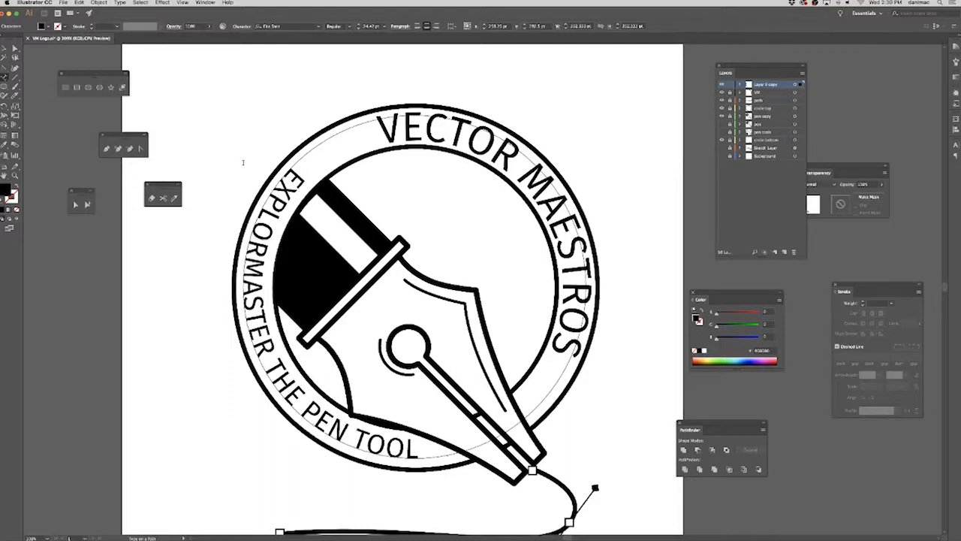
type("CREATIVIT")
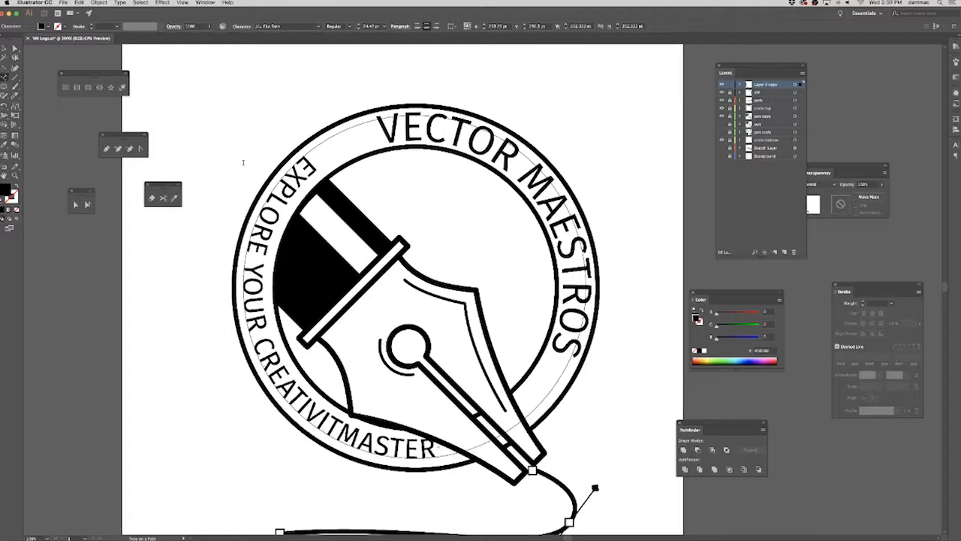
type("Y")
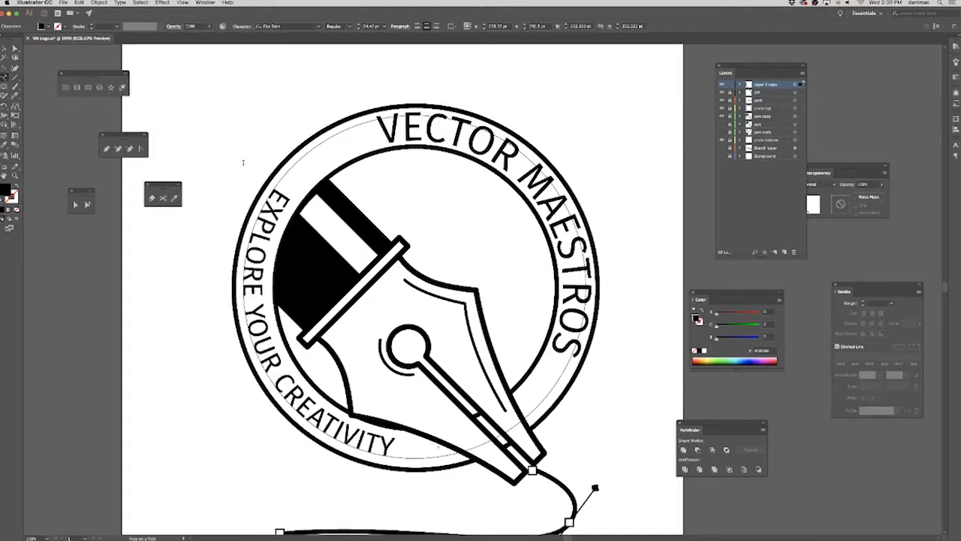
type(" &")
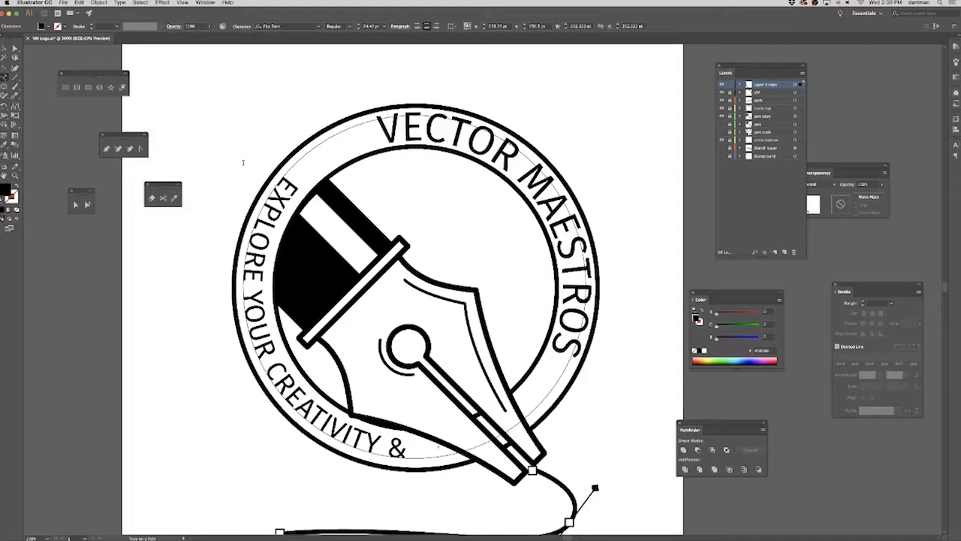
Try a font size of 18 pt for the lengthened lower path text.
left_click(15, 47)
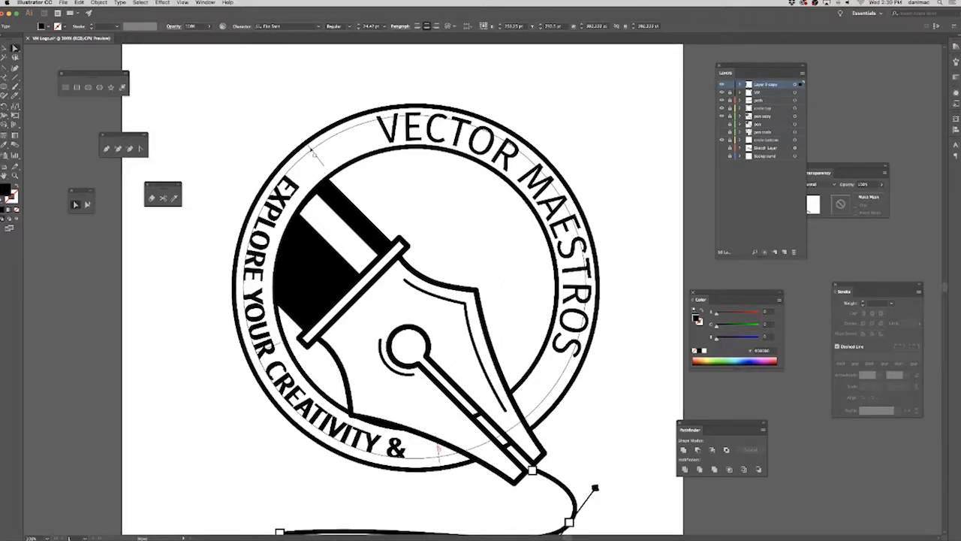
left_click(385, 26)
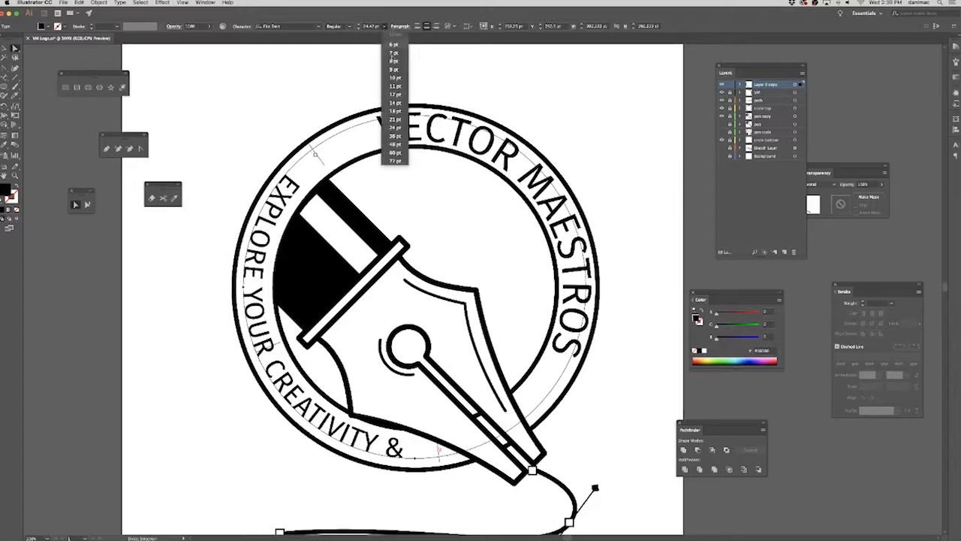
left_click(403, 113)
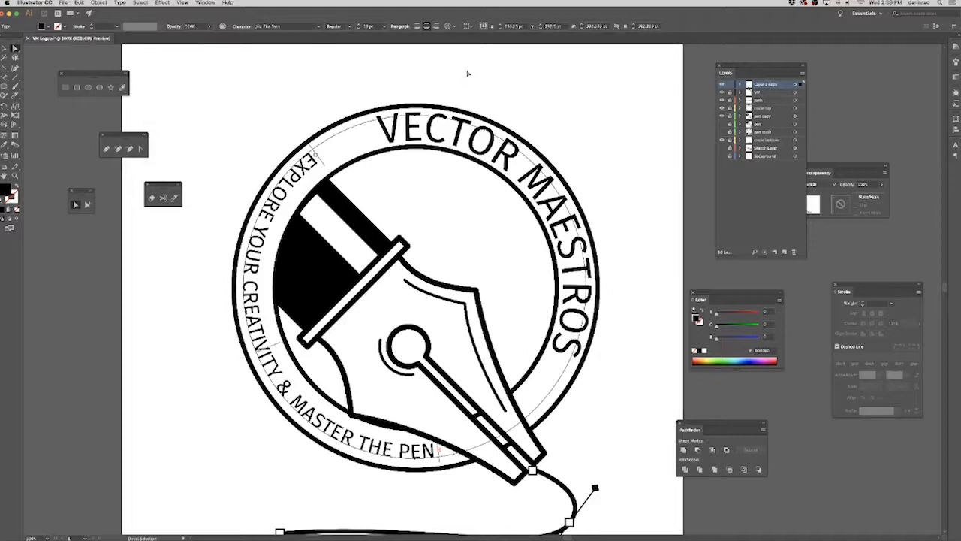
Delete "EXPLORE YOUR CREATIVITY &" from the lower path text, keeping only "MASTER THE PEN TOOL".
left_click(4, 76)
left_click_drag(290, 397, 438, 449)
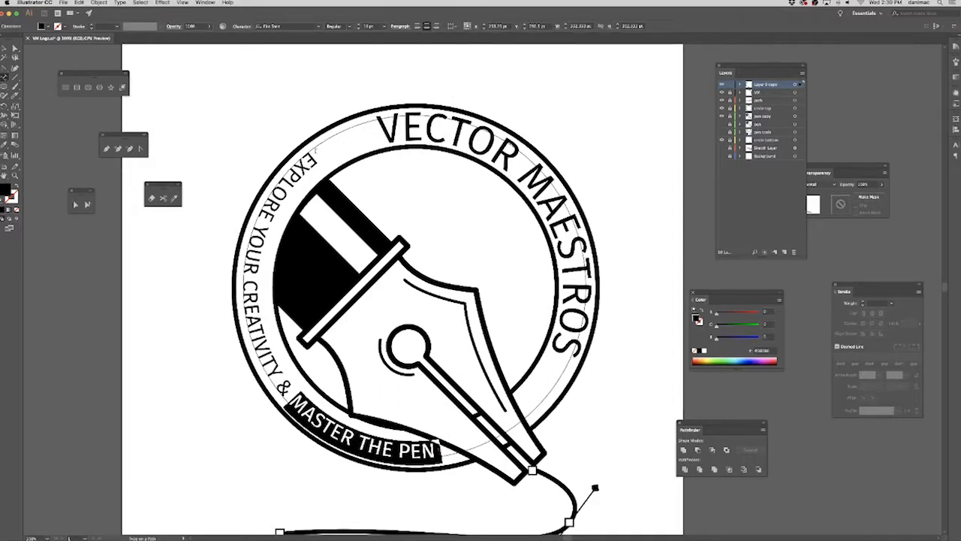
left_click_drag(289, 396, 312, 155)
key("BackSpace")
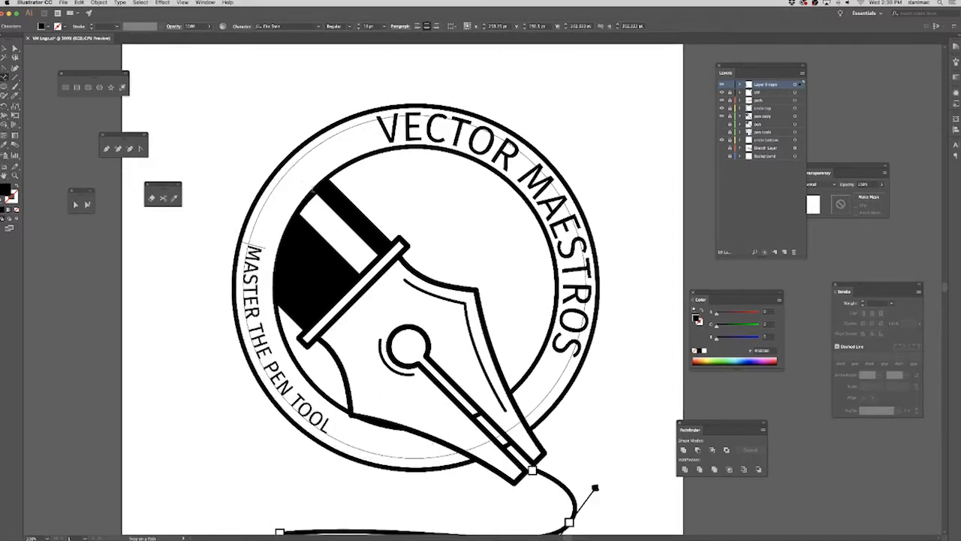
Try the "MASTER THE PEN TOOL" path text at 21 pt, and set its font size to 24 pt.
left_click(5, 48)
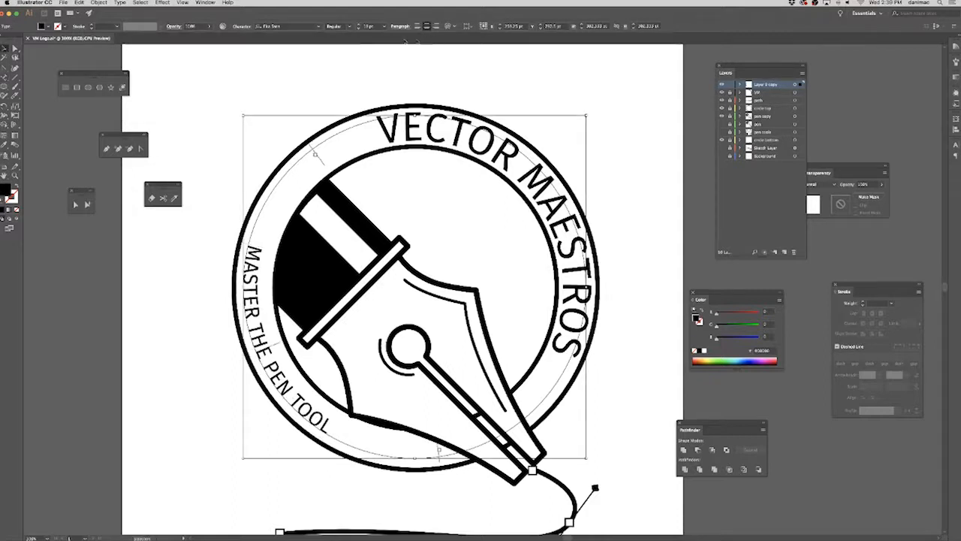
left_click(386, 28)
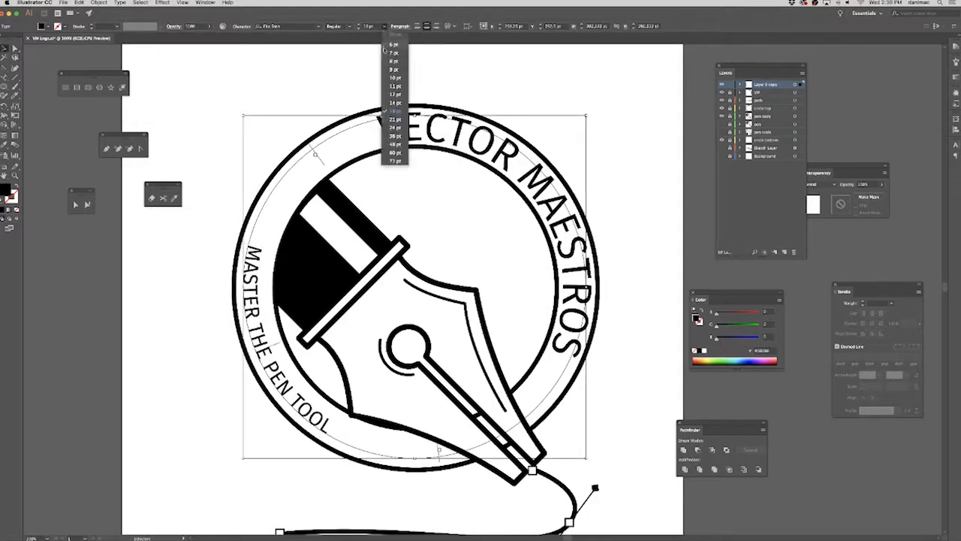
left_click(394, 119)
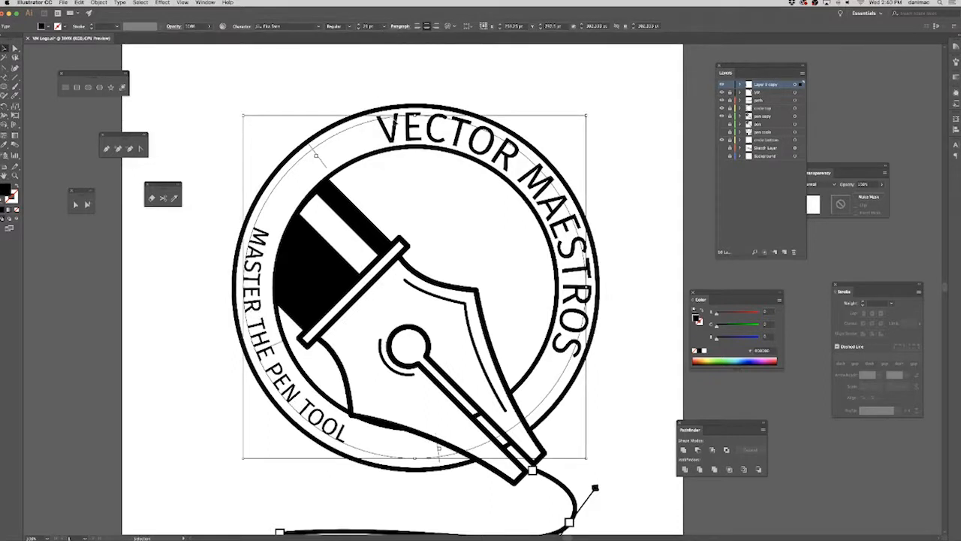
left_click(386, 27)
left_click(392, 126)
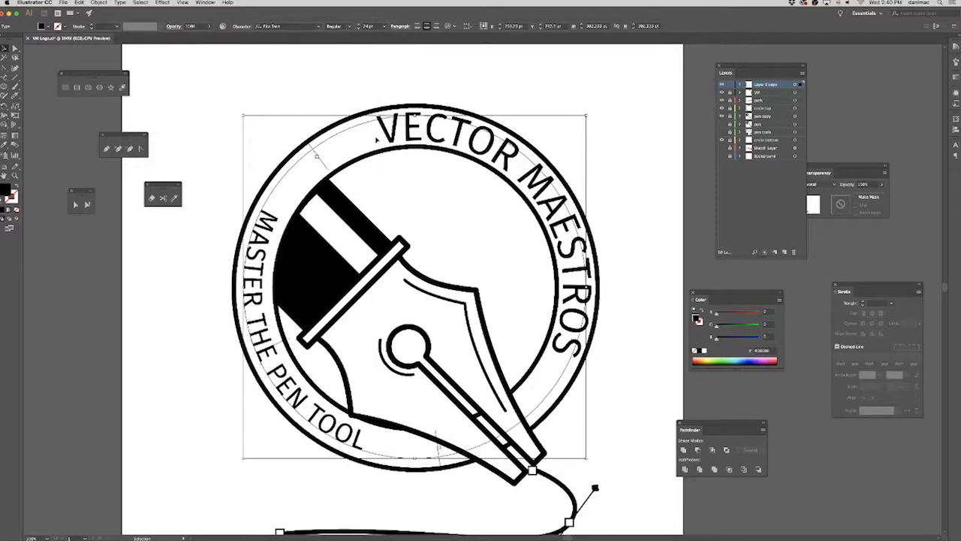
Move the start bracket of "MASTER THE PEN TOOL" counterclockwise to slide the text along the ring's lower left, and deselect it.
key("a")
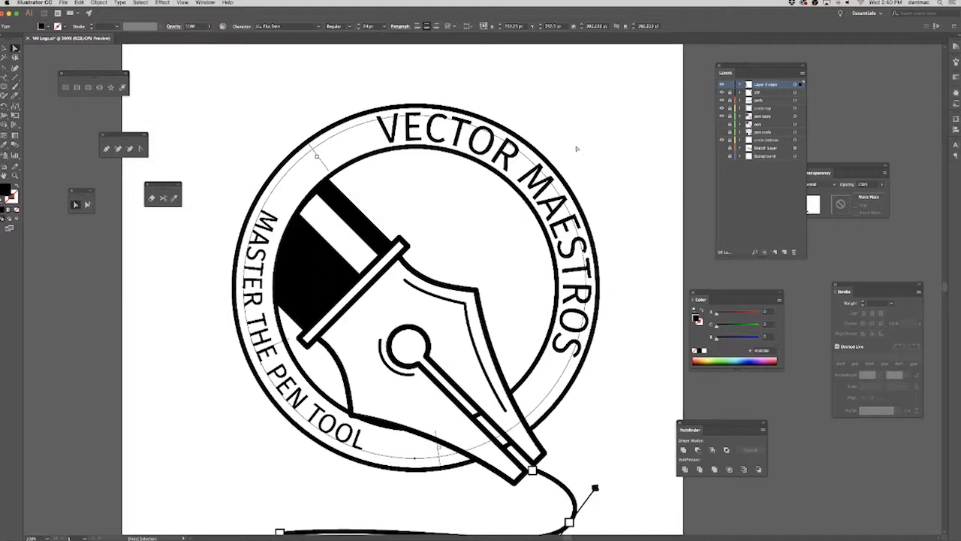
left_click_drag(311, 148, 254, 245)
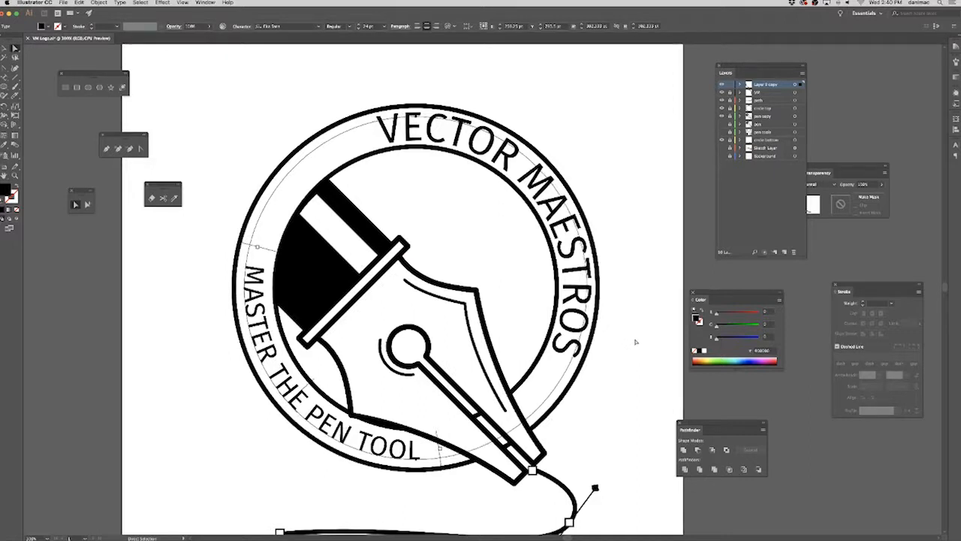
left_click(648, 275)
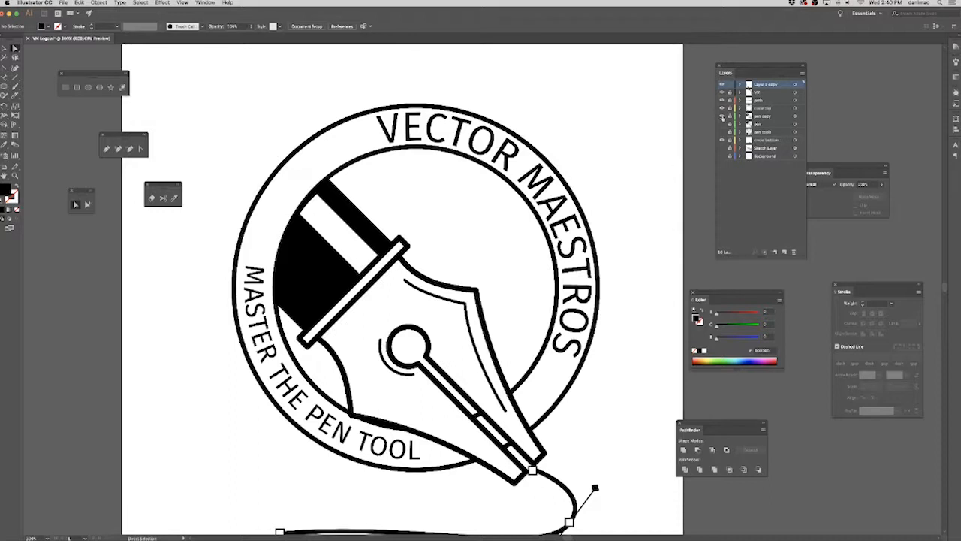
Rename the duplicate text layer master and lock it.
double_click(767, 85)
type("vector")
key("Return")
Move the start bracket of the VECTOR MAESTROS path text counterclockwise so the lettering slides back along the upper ring.
left_click(350, 154)
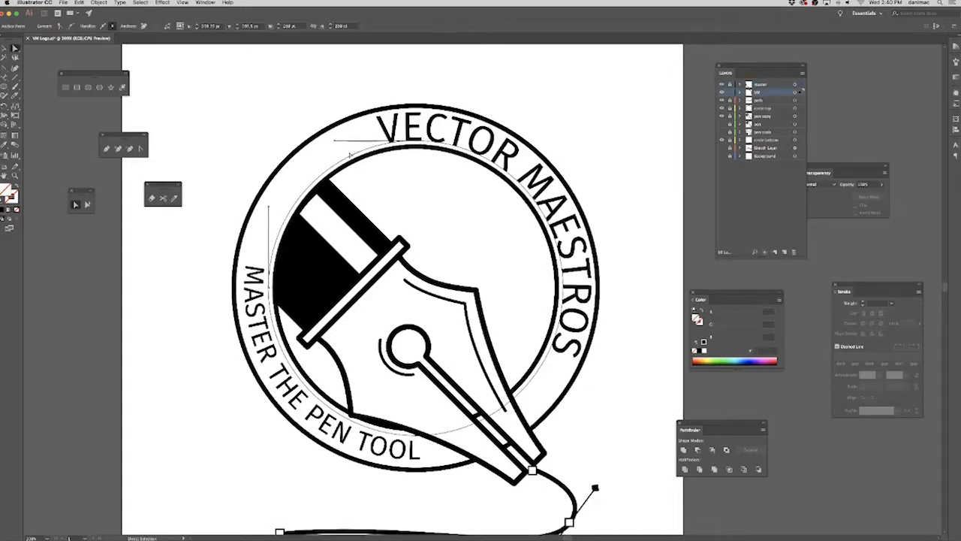
left_click(172, 133)
left_click(417, 126)
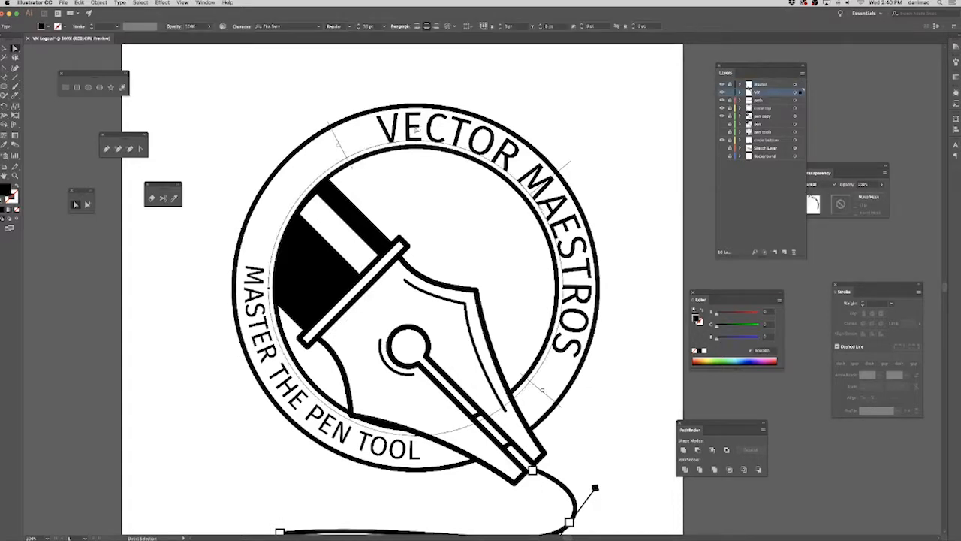
left_click_drag(334, 132, 266, 170)
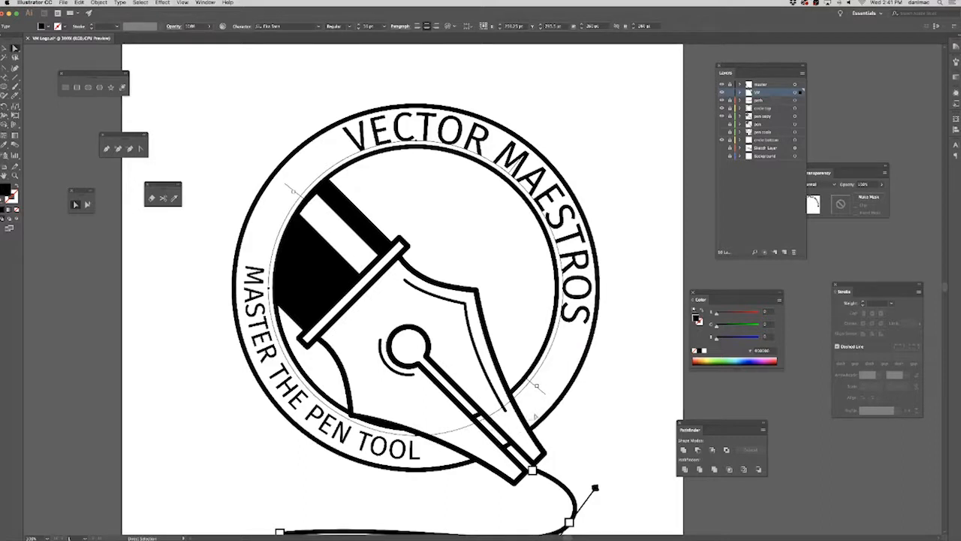
Deselect the path text, unlock all the layers, and move the circle bottom layer directly below the pen copy layer.
left_click(66, 58)
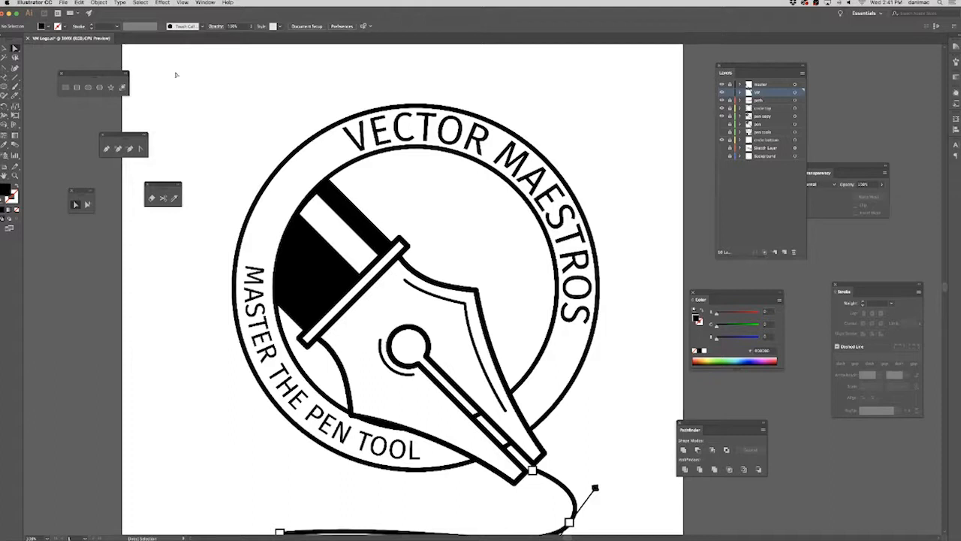
left_click_drag(635, 232, 576, 211)
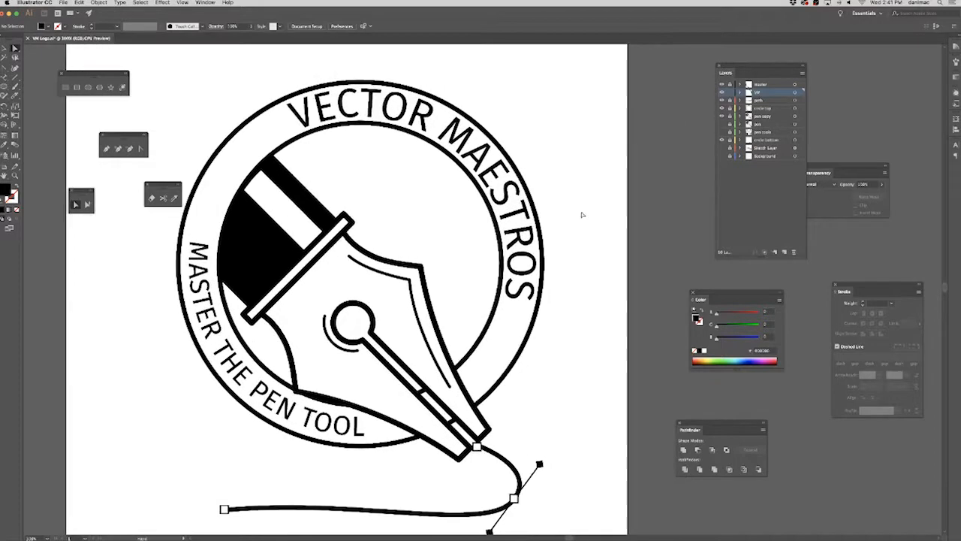
key("super+minus")
key("super+minus")
left_click_drag(601, 264, 501, 240)
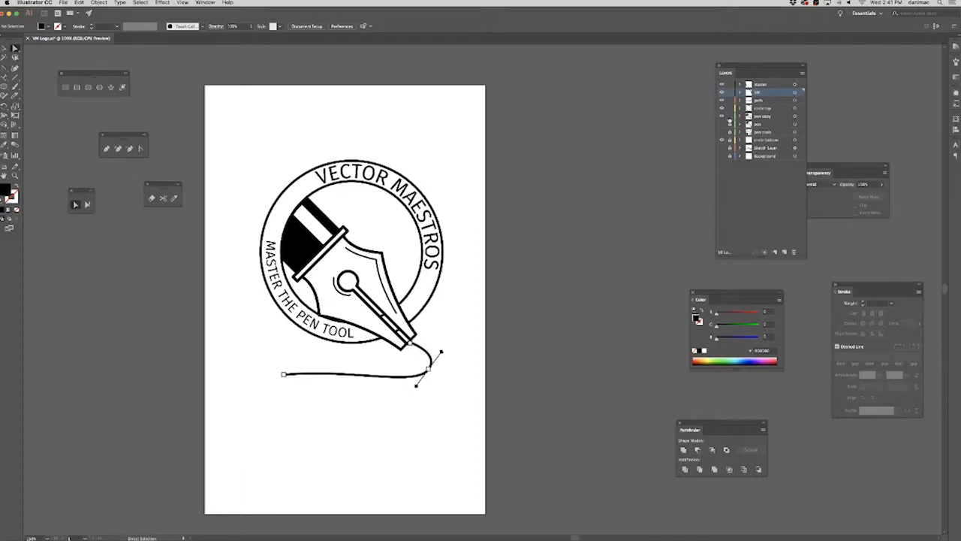
left_click_drag(770, 140, 772, 120)
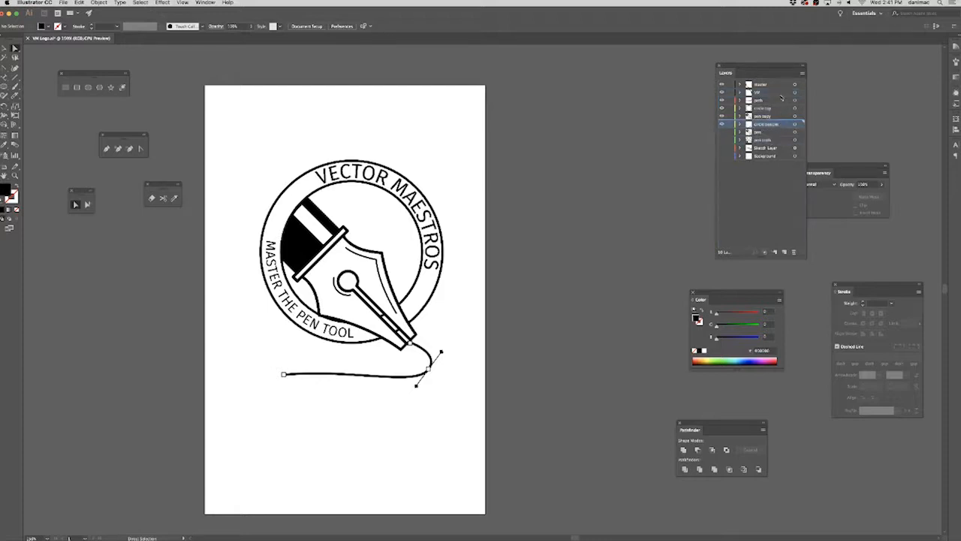
Create a new layer named VM Logo Lines above the master layer.
left_click(774, 86, "shift")
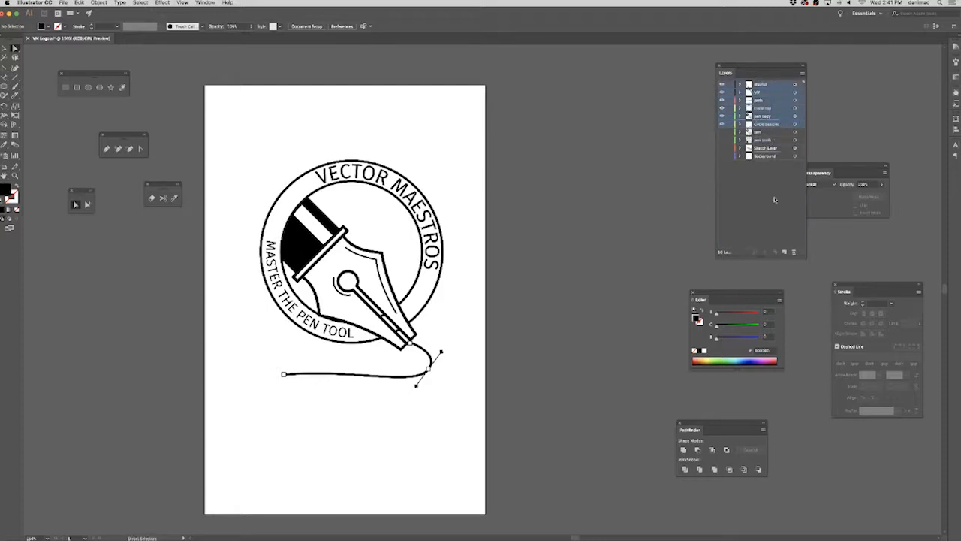
left_click(787, 253)
double_click(765, 84)
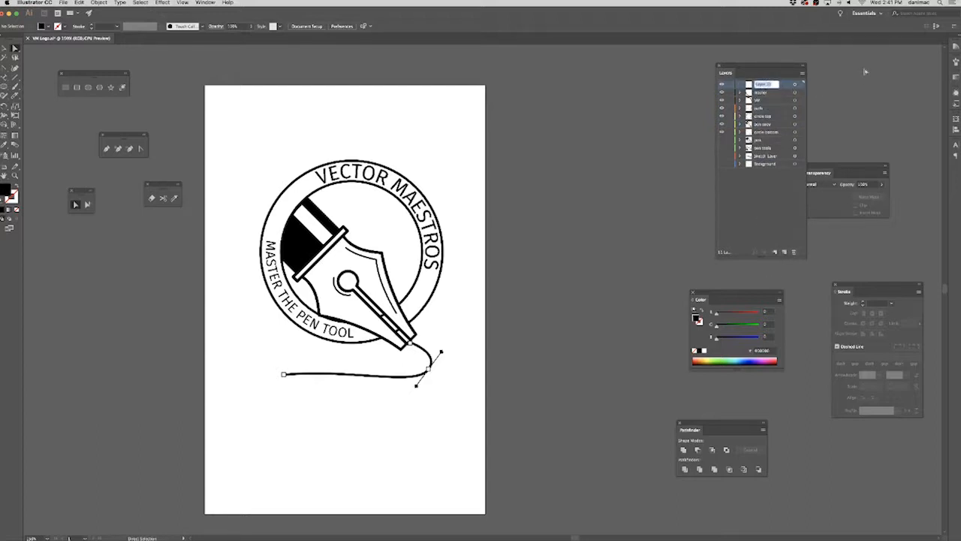
type("VM")
type(" Logo Li...")
key("Return")
Move the layers from master through circle bottom into the VM Logo Lines layer, and collapse it.
left_click_drag(766, 96, 779, 99)
left_click(774, 134)
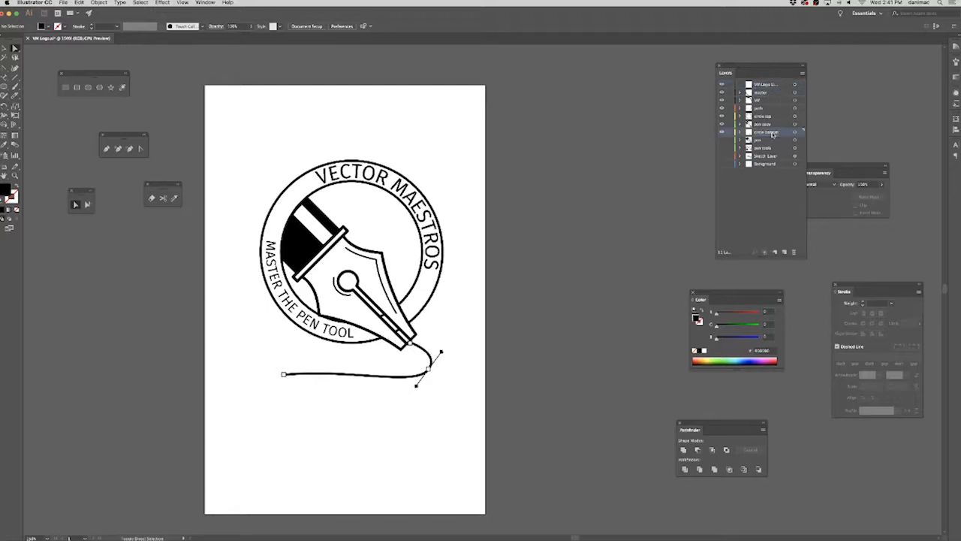
left_click(773, 94, "shift")
left_click_drag(774, 94, 767, 85)
left_click(740, 85)
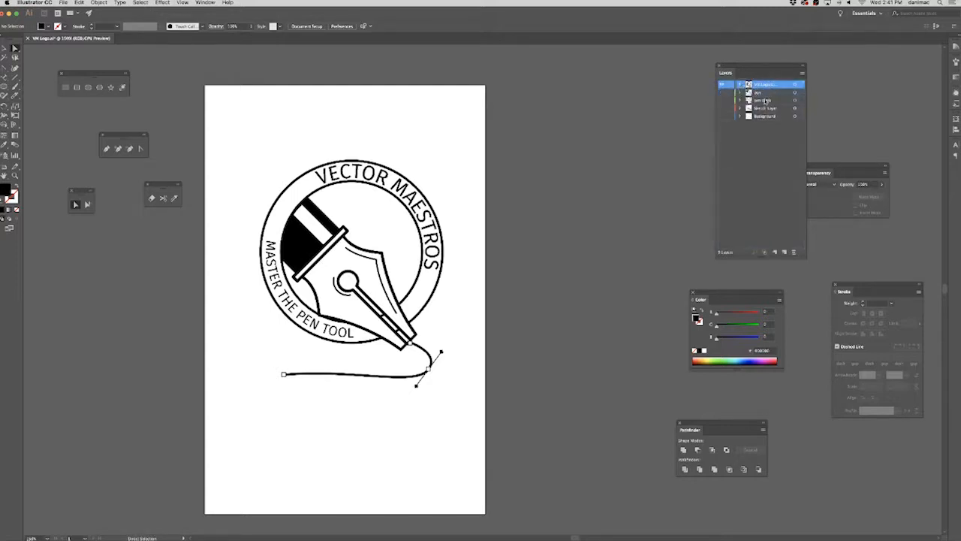
Duplicate the VM Logo Lines layer and lock the original.
left_click(802, 75)
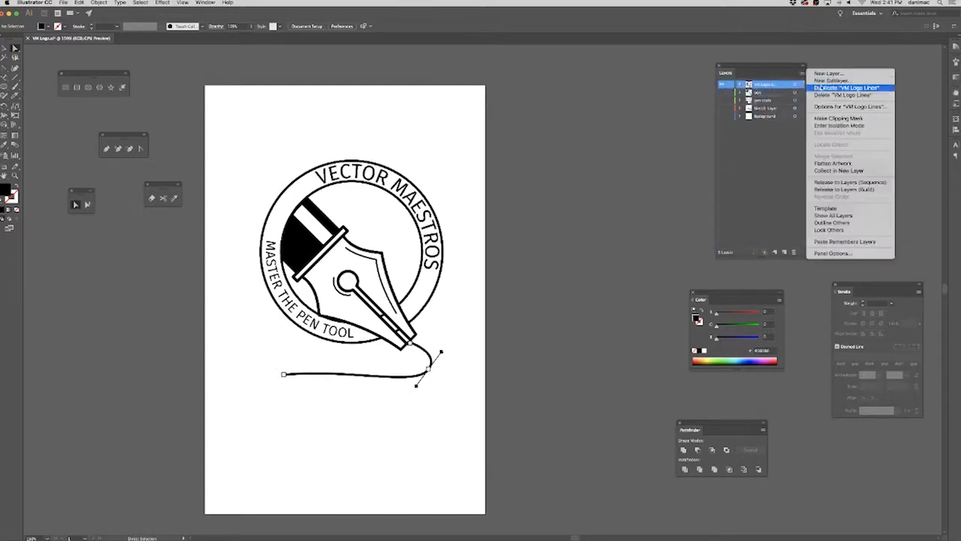
left_click(819, 89)
left_click(731, 94)
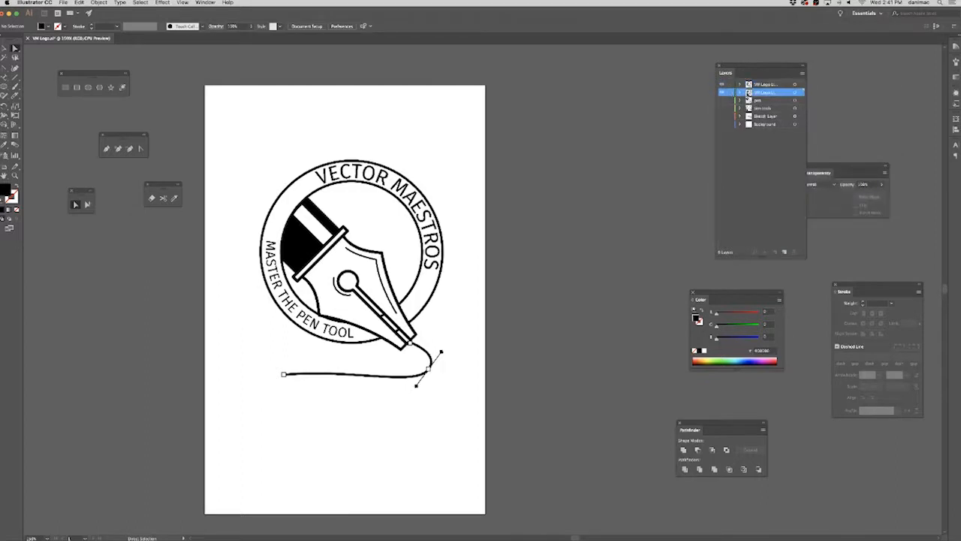
Move the duplicated logo artwork off the artboard to its right, deselect it, and unlock the original VM Logo Lines layer.
left_click_drag(236, 138, 553, 426)
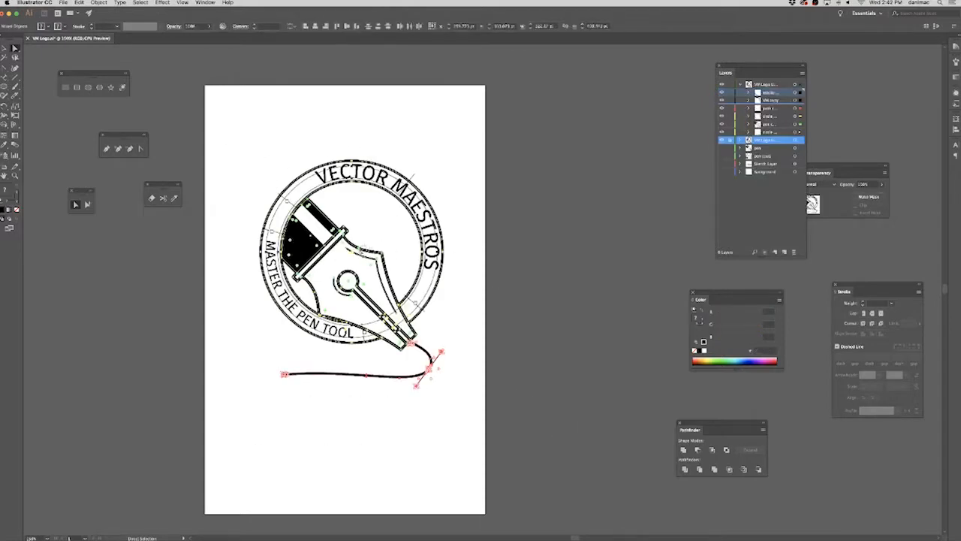
left_click_drag(383, 253, 628, 242)
left_click_drag(592, 136, 518, 136)
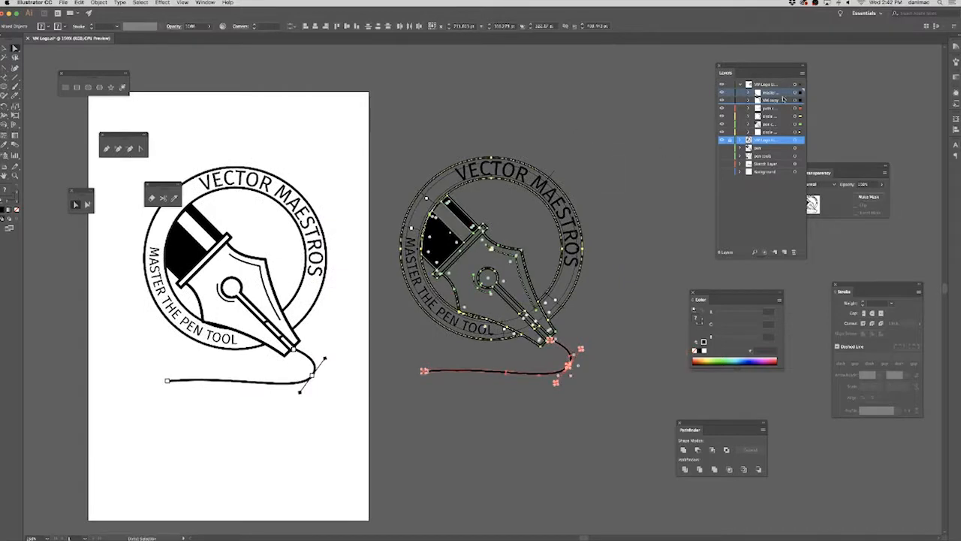
left_click(739, 84)
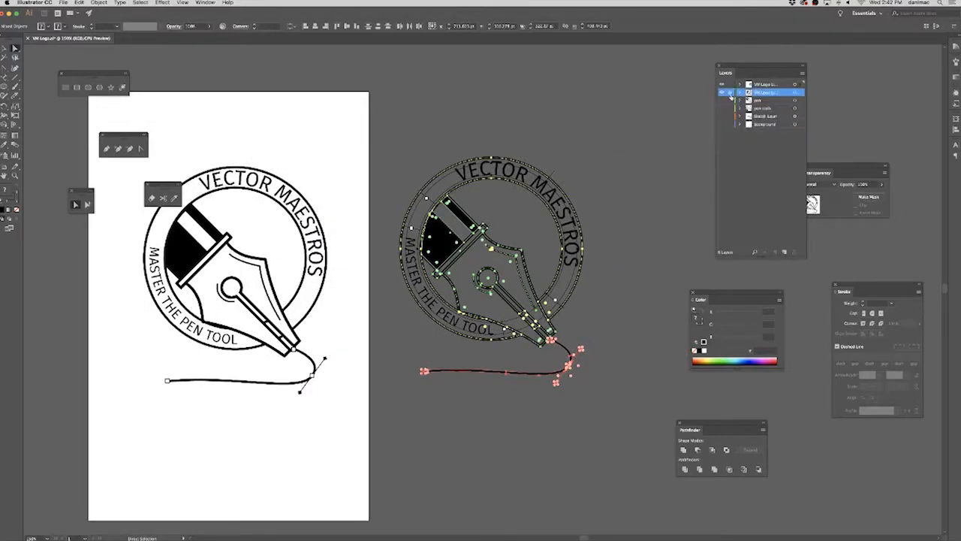
left_click(683, 113)
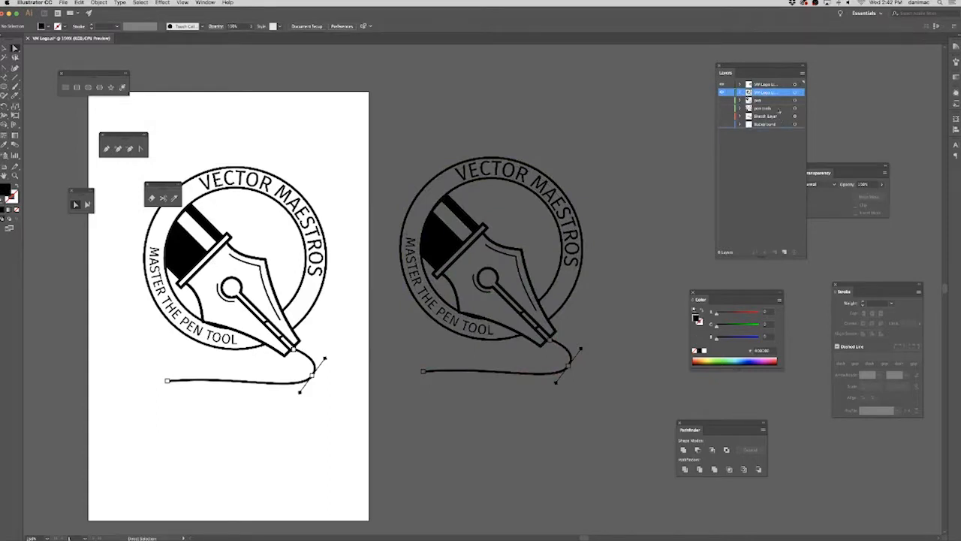
Rename the duplicate logo layer VM Lines and lock it.
double_click(774, 84)
left_click(776, 84)
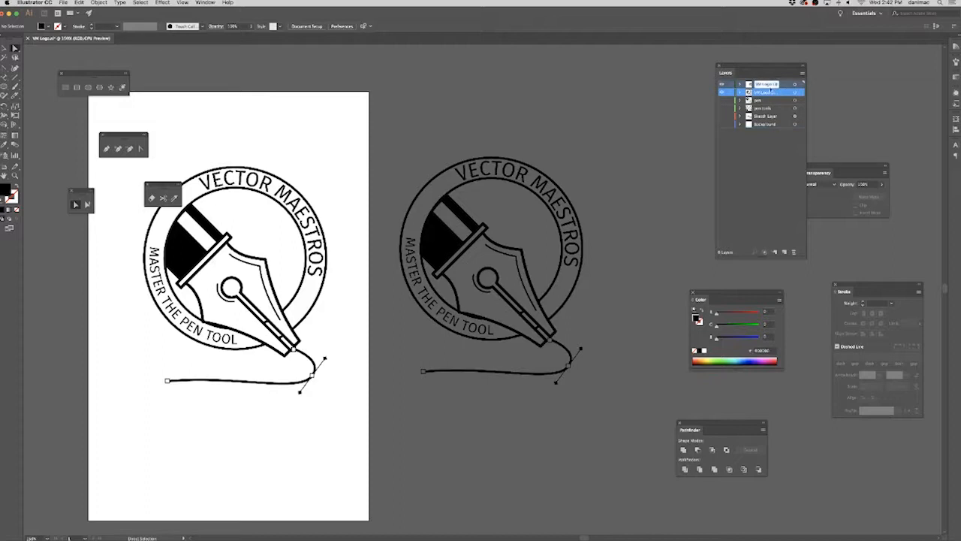
double_click(764, 84)
key("Right")
key("BackSpace")
key("BackSpace")
key("Return")
left_click(720, 67)
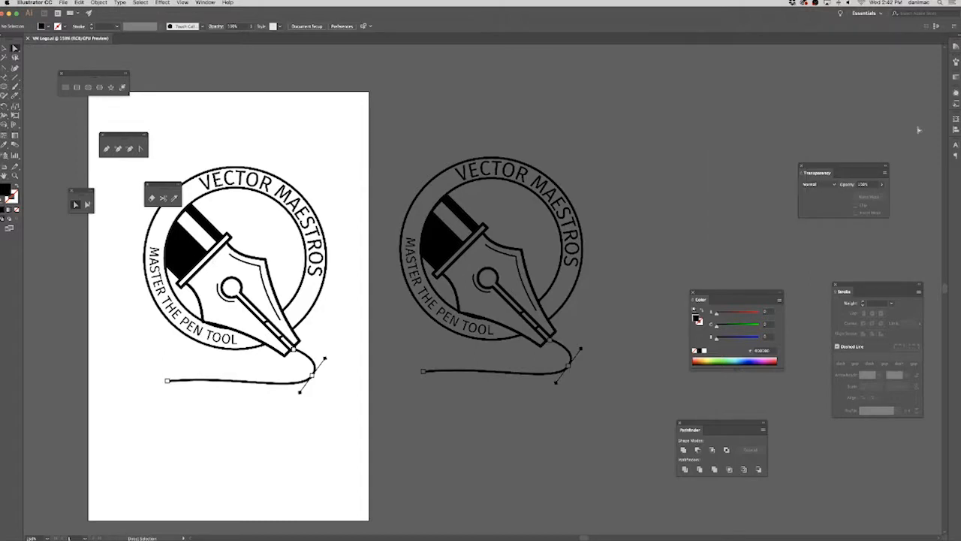
left_click(206, 3)
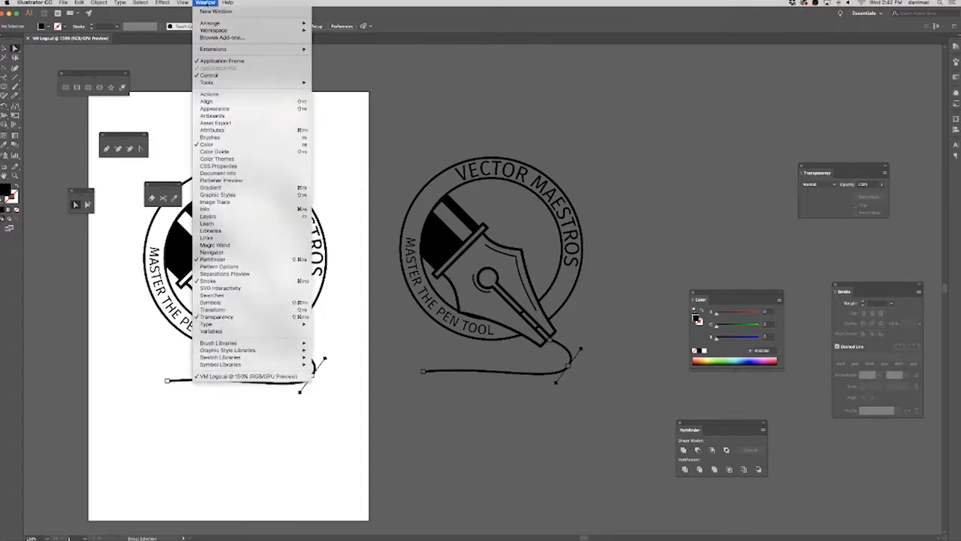
left_click(239, 220)
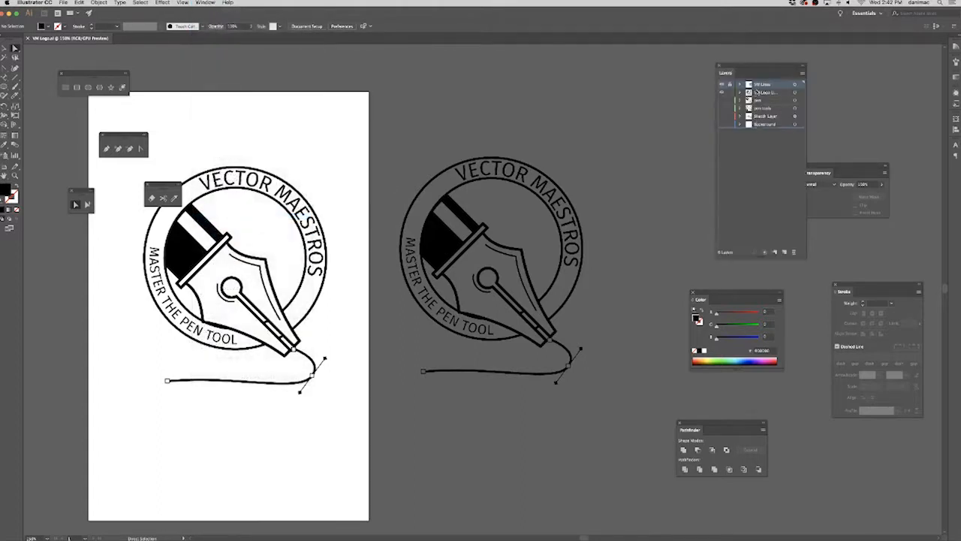
Select all artwork in the VM Logo Lines layer, outline its strokes, and convert its ring lettering to outlines.
left_click(756, 171)
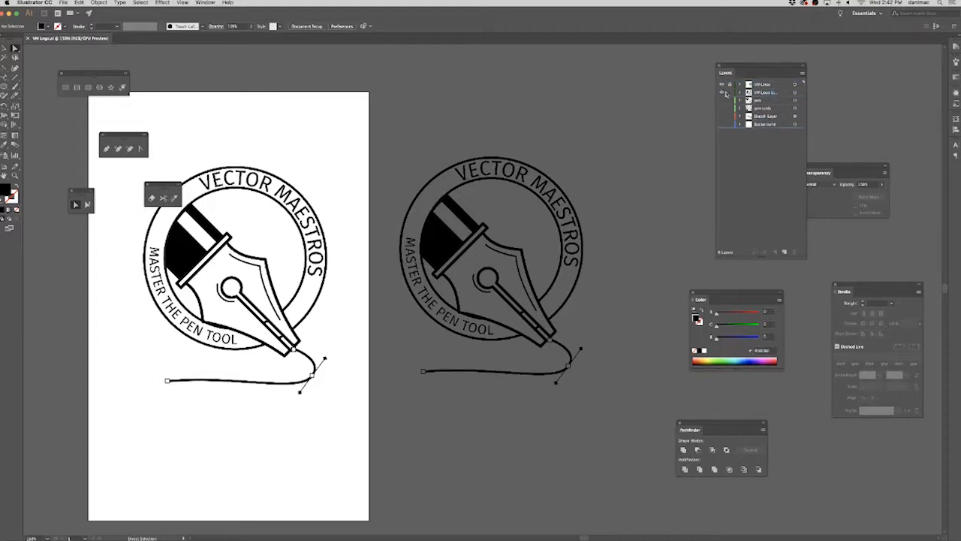
left_click(794, 92)
left_click_drag(338, 293, 382, 293)
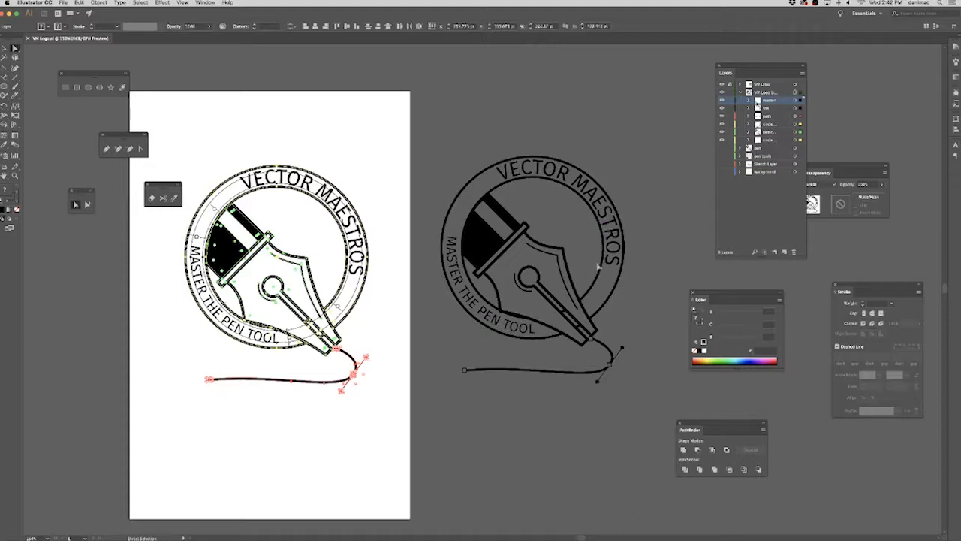
left_click_drag(401, 282, 502, 295)
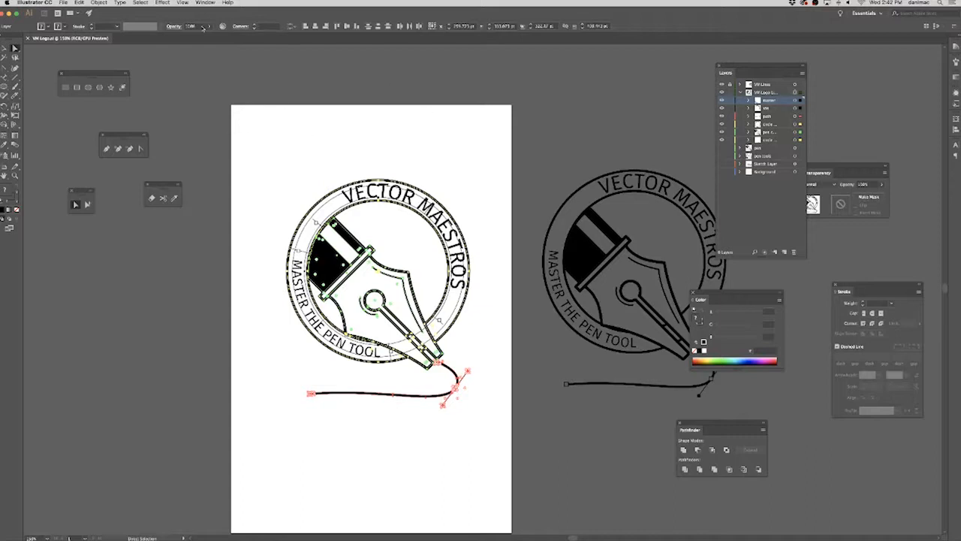
left_click(98, 3)
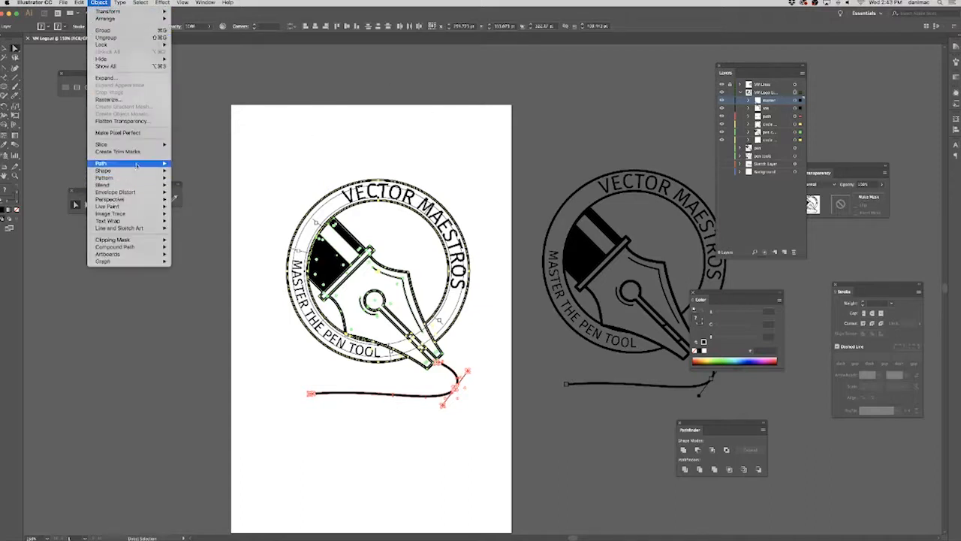
mouse_move(138, 164)
left_click(208, 183)
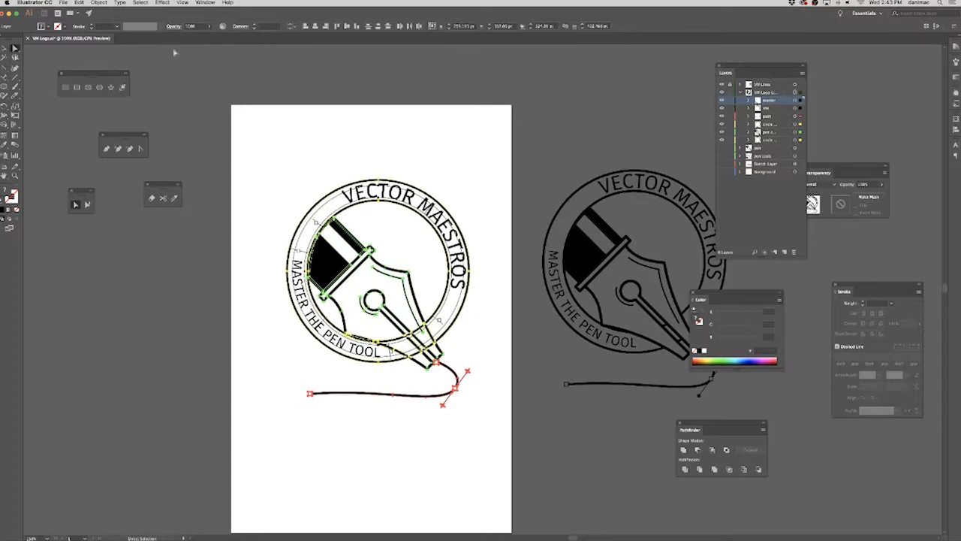
left_click(119, 3)
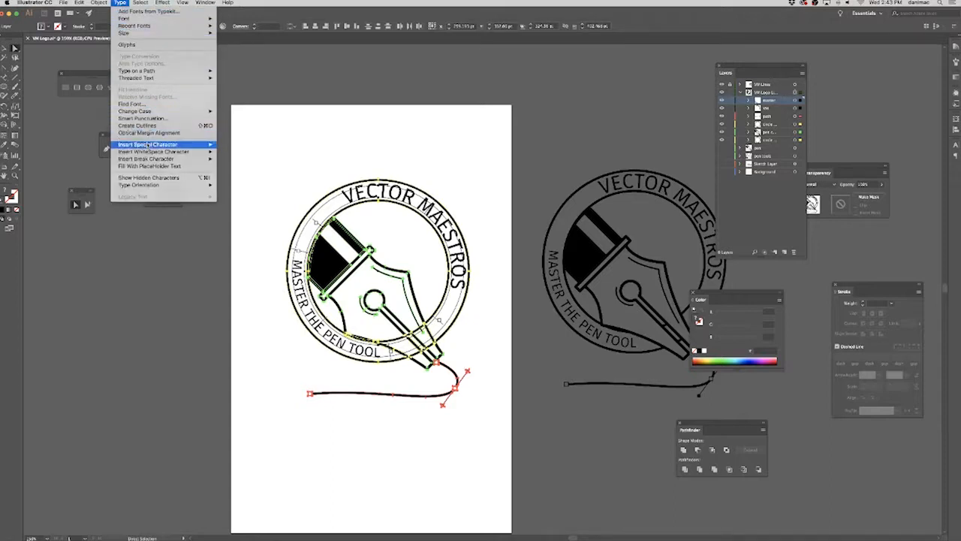
left_click(149, 125)
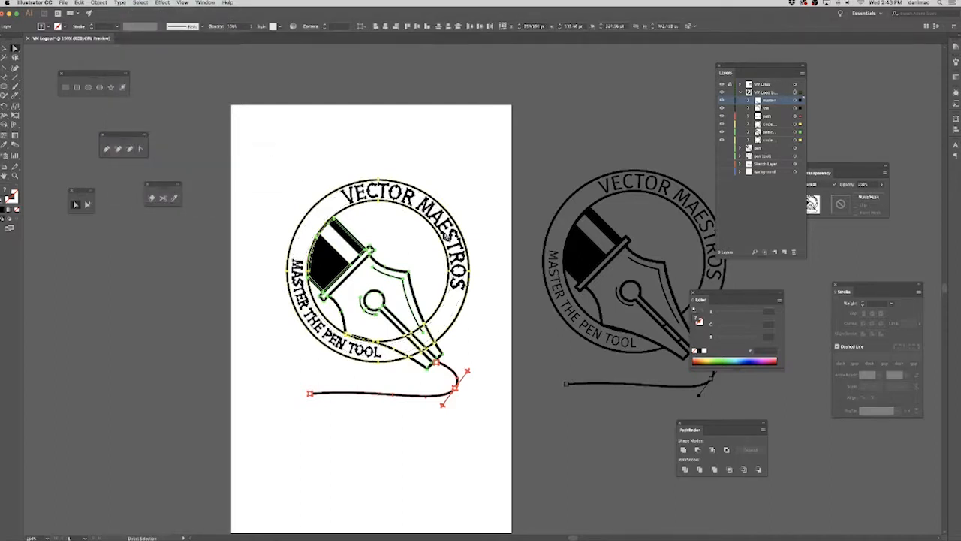
Change the master sublayer's highlight colour from black to a green.
left_click_drag(782, 102, 784, 103)
double_click(784, 101)
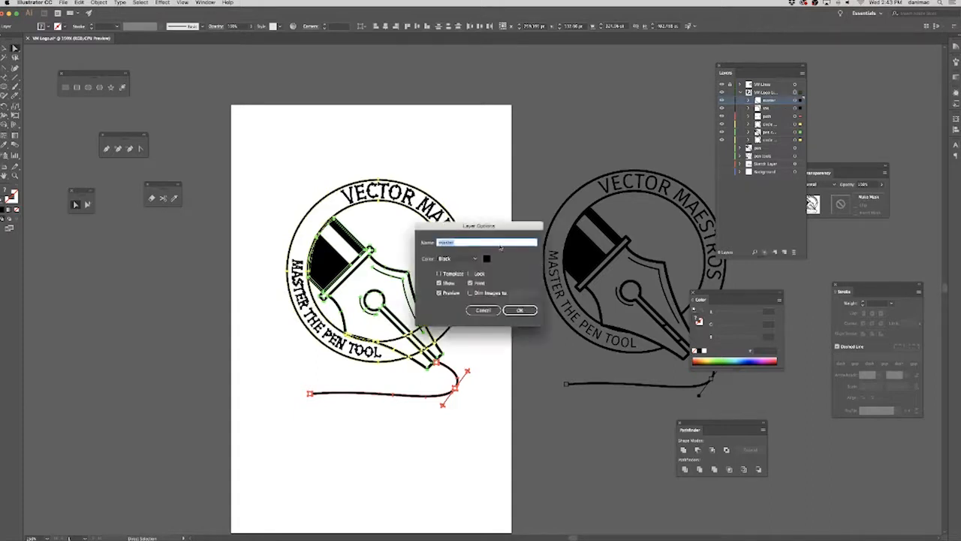
left_click(458, 258)
left_click(466, 293)
left_click(519, 310)
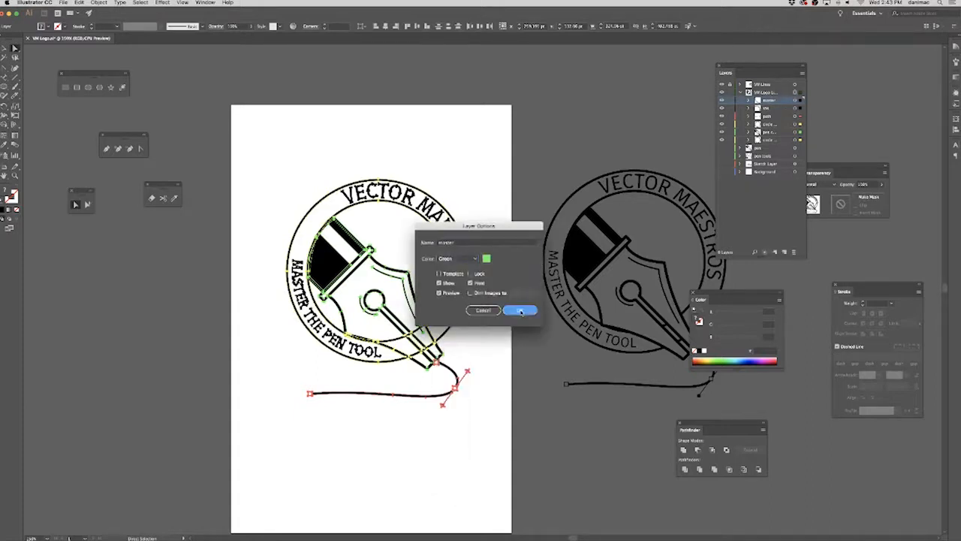
Set the VM sublayer's highlight colour to Light Blue and deselect the artwork.
double_click(784, 109)
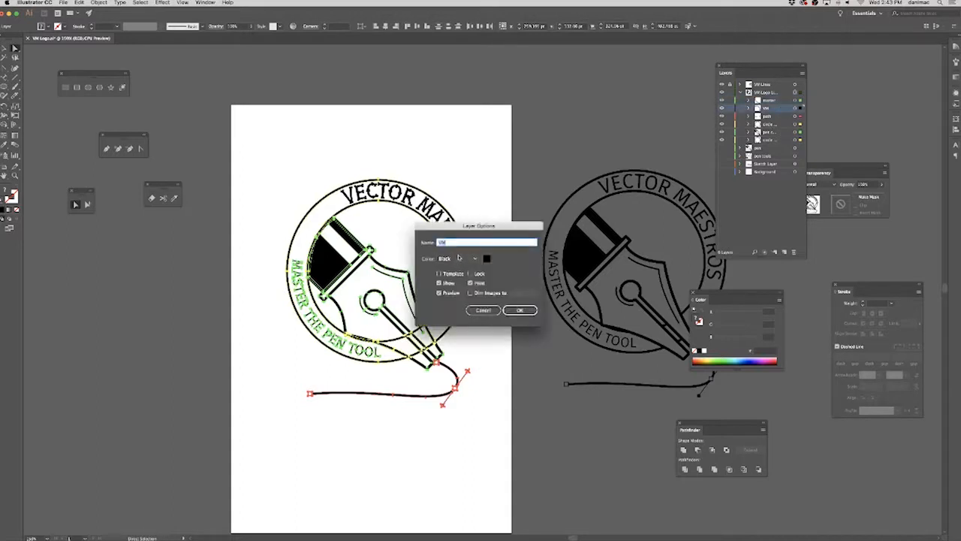
left_click(458, 259)
left_click(466, 284)
left_click(518, 310)
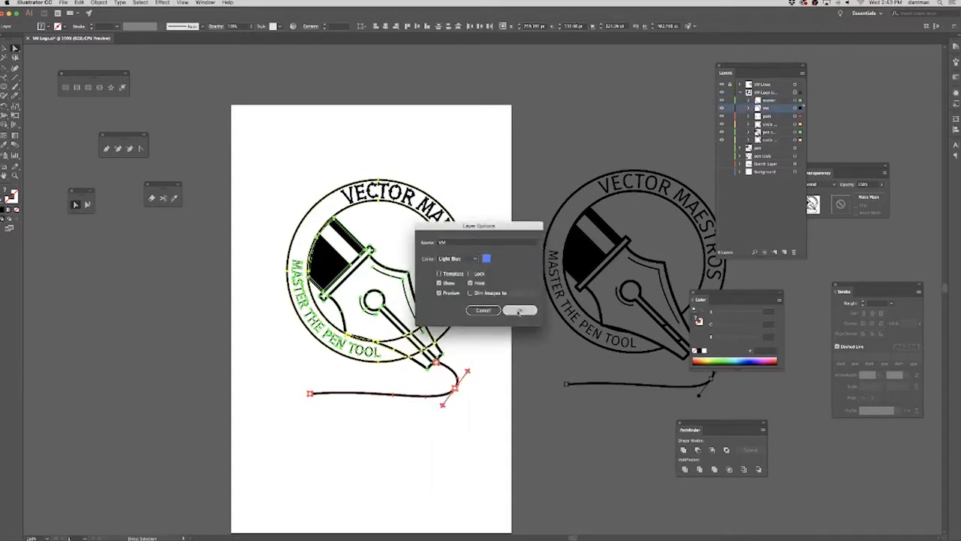
left_click(476, 305)
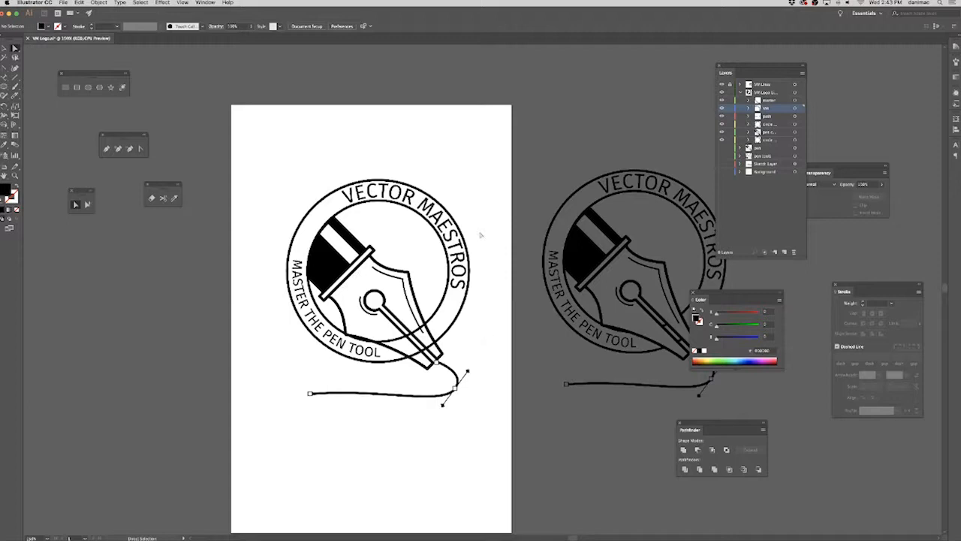
Select the logo on the artboard, switch the document to Outline view, and deselect it.
left_click_drag(285, 146, 518, 465)
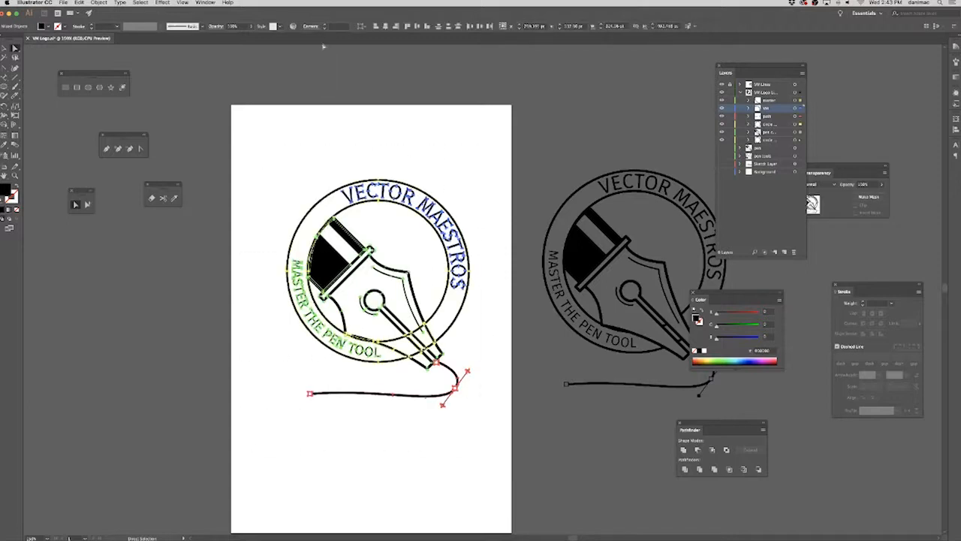
left_click(205, 2)
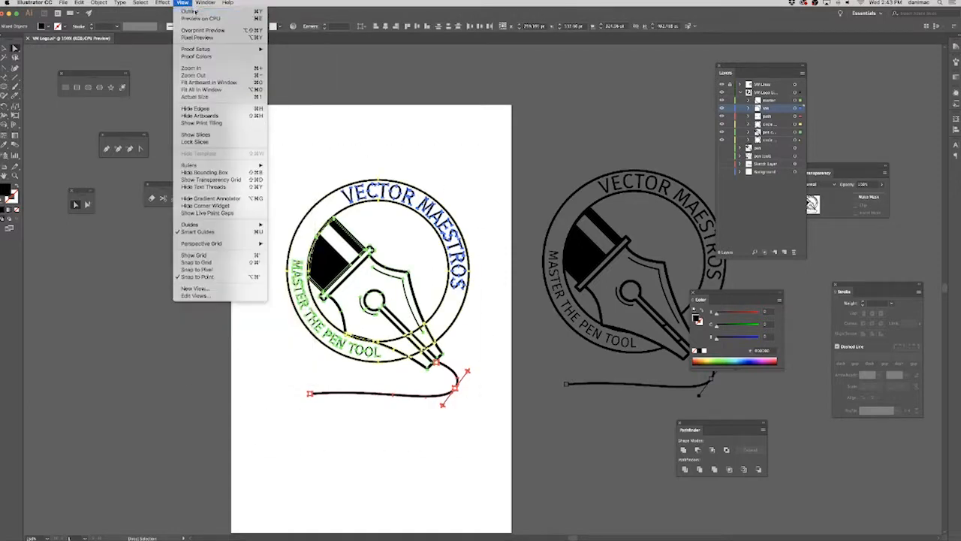
left_click(193, 11)
left_click(469, 126)
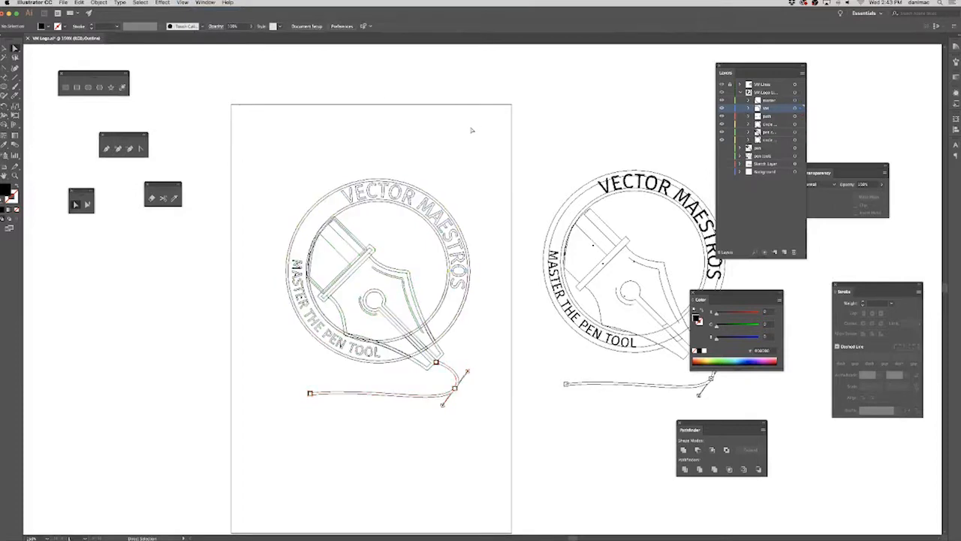
key("v")
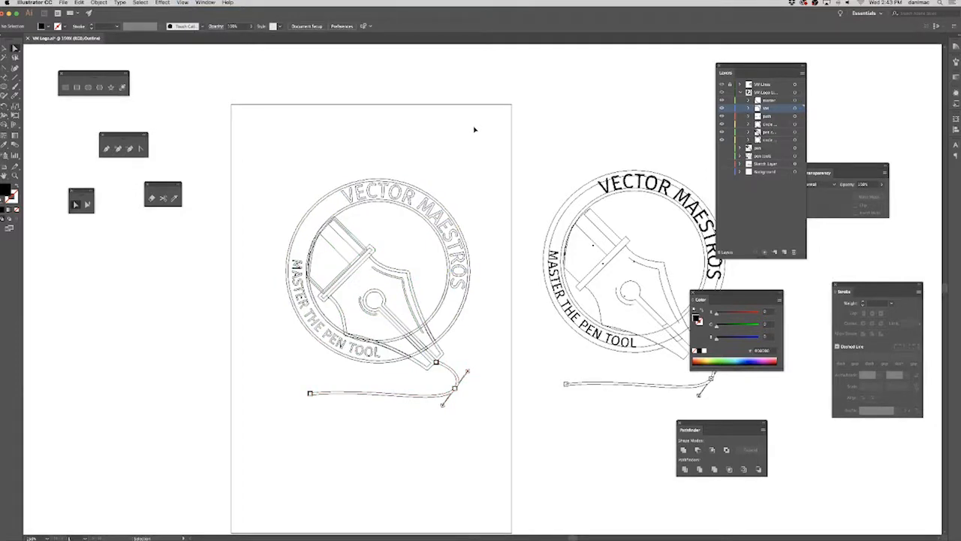
key("super+equal")
key("super+equal")
key("space")
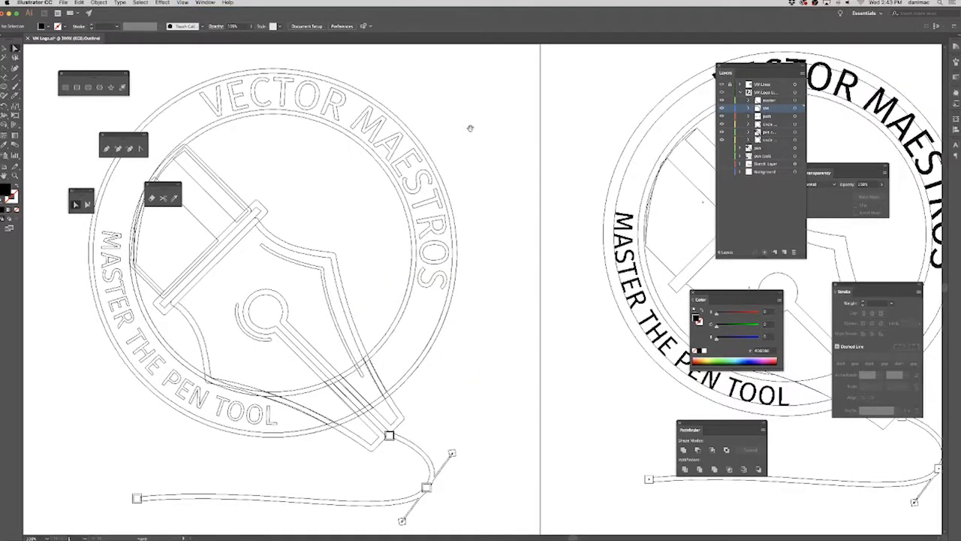
Select all artwork and set the circle bottom sublayer's highlight colour to Magenta.
left_click_drag(505, 136, 541, 138)
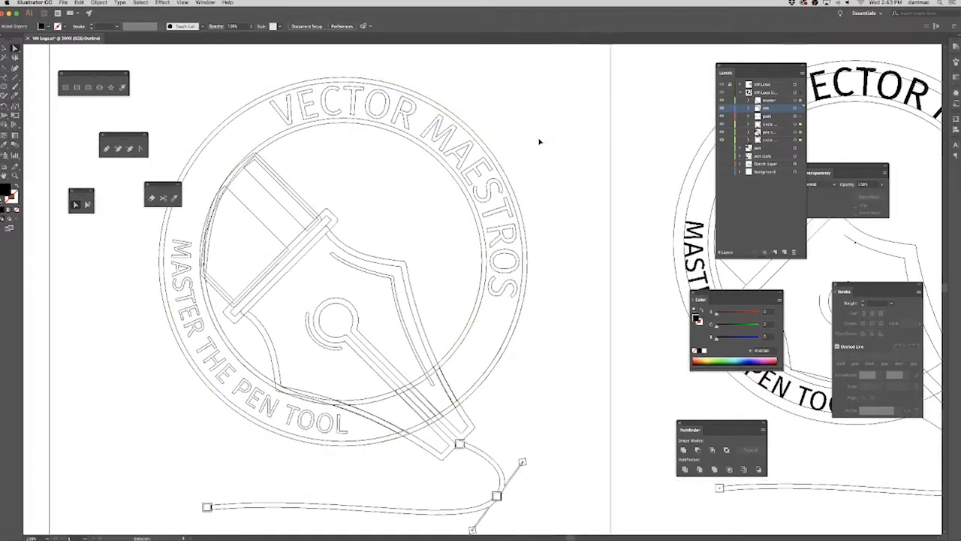
key("super+a")
left_click(781, 140)
double_click(782, 141)
left_click(457, 258)
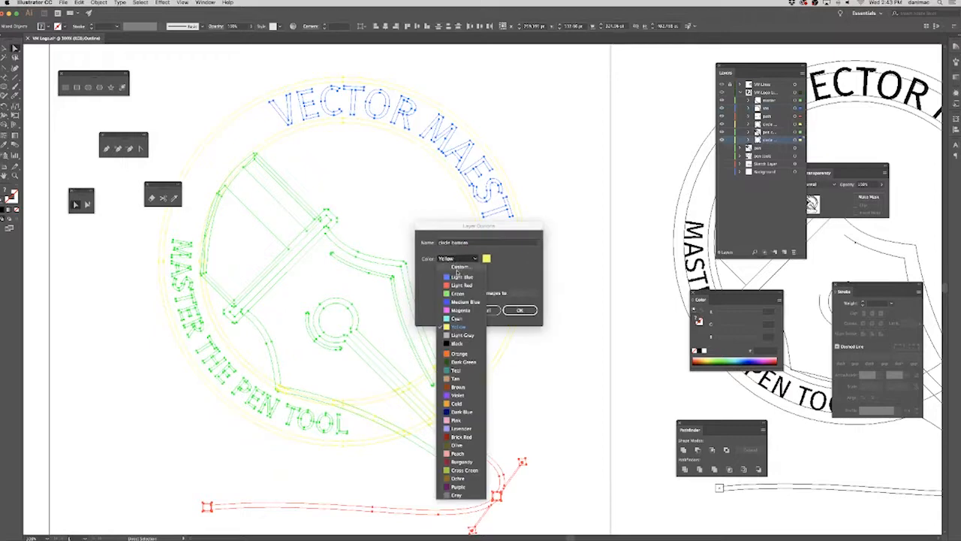
left_click(459, 310)
left_click(519, 310)
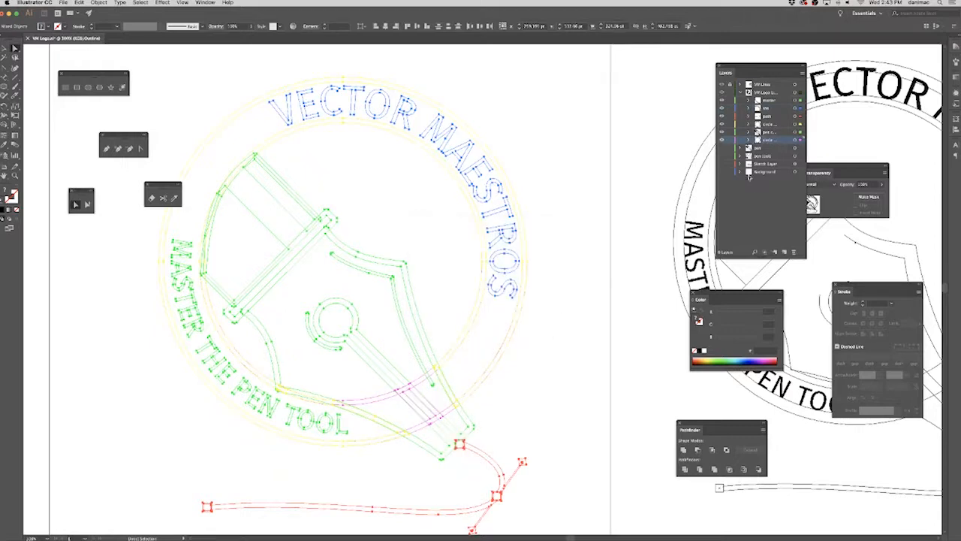
Set the circle top sublayer's highlight colour to Light Red and deselect the artwork.
double_click(785, 125)
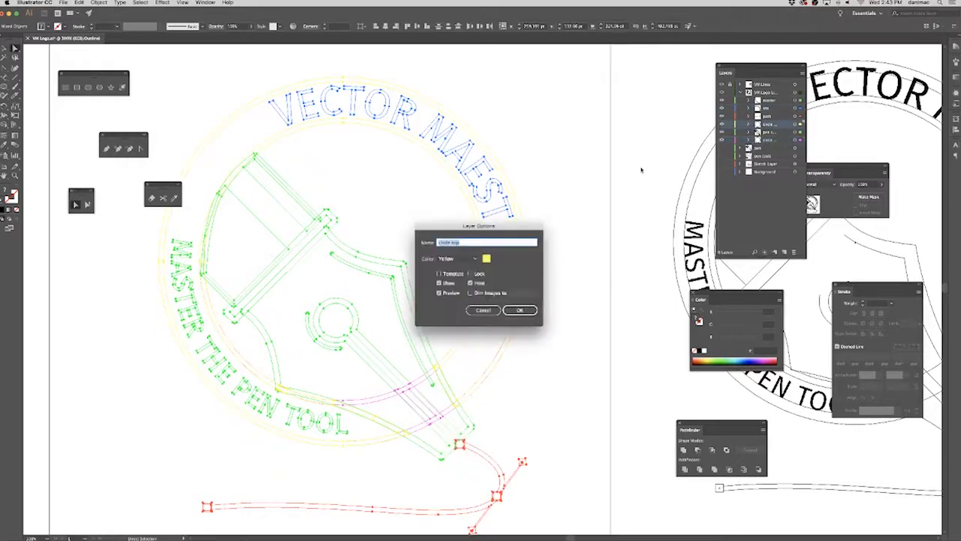
left_click(457, 260)
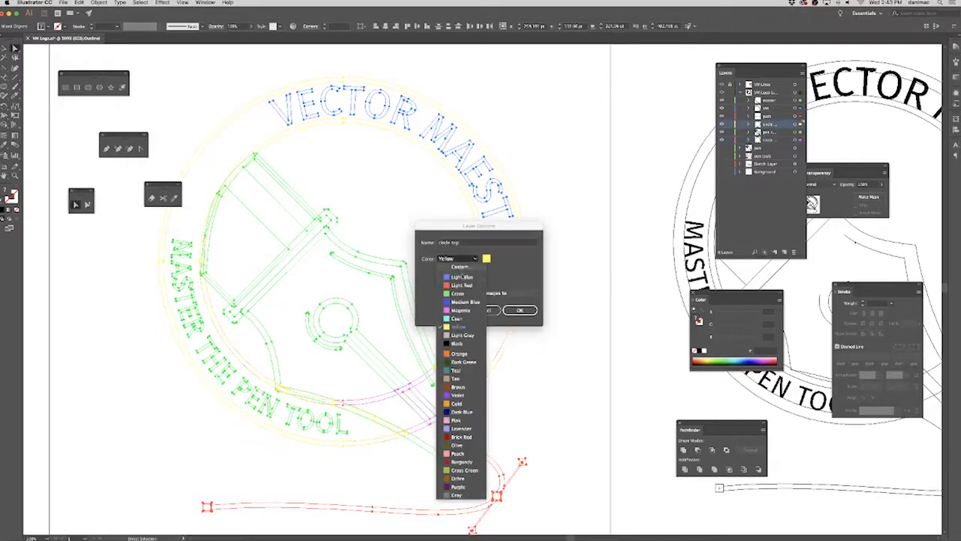
left_click(463, 290)
left_click(523, 310)
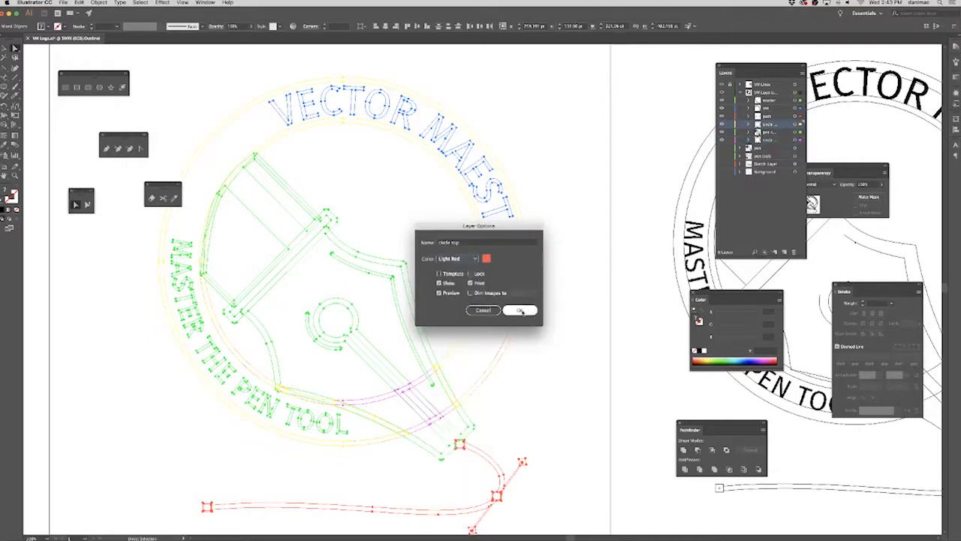
left_click(623, 219)
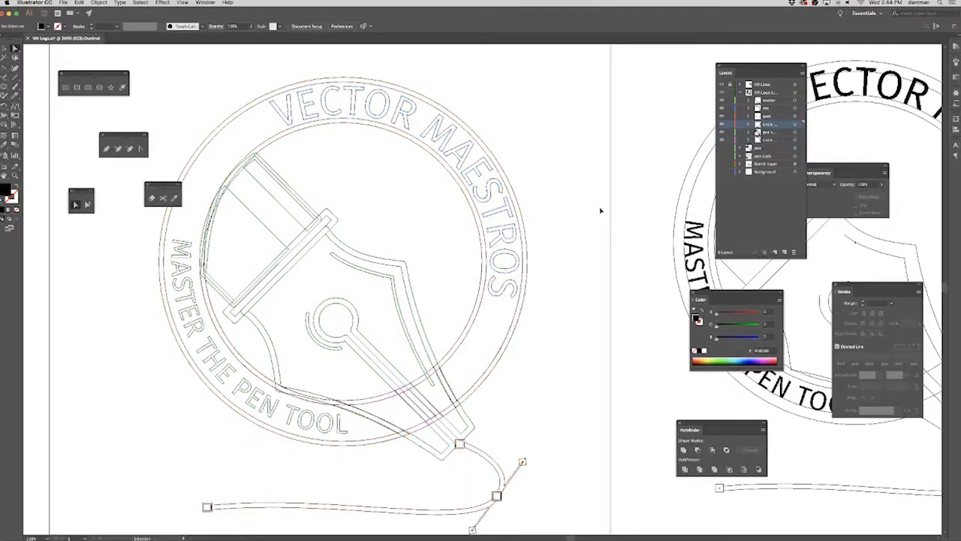
Select all artwork, switch the document from Outline view back to GPU Preview, and deselect it.
key("super+a")
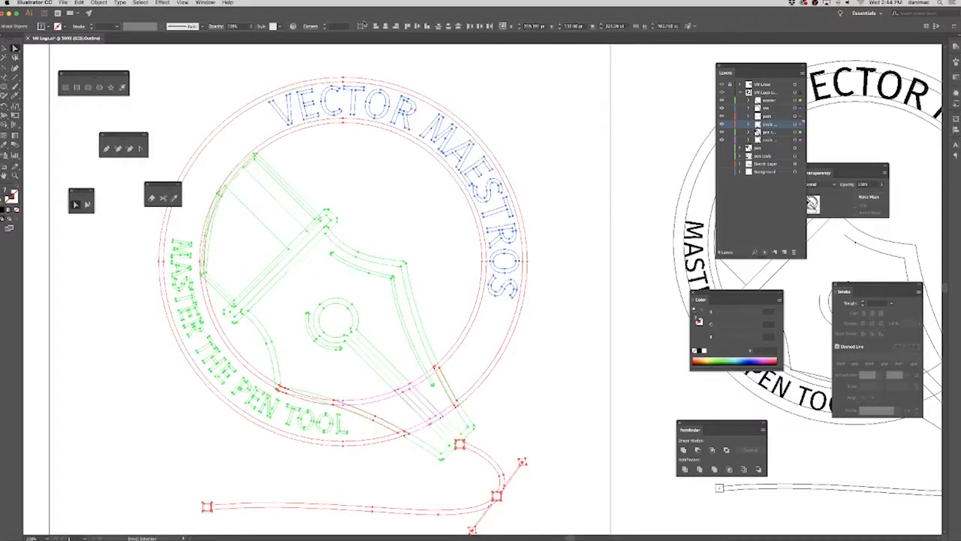
left_click(207, 3)
mouse_move(182, 3)
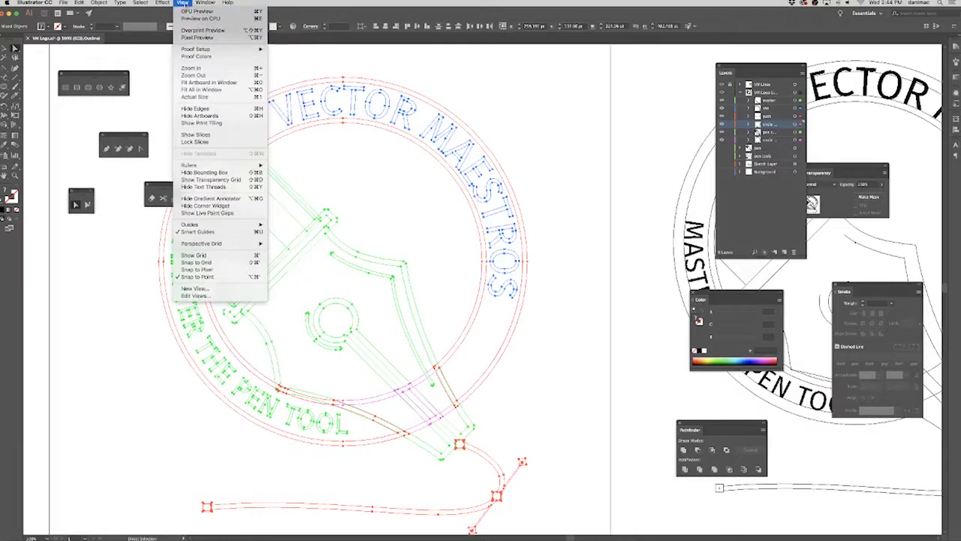
left_click(194, 12)
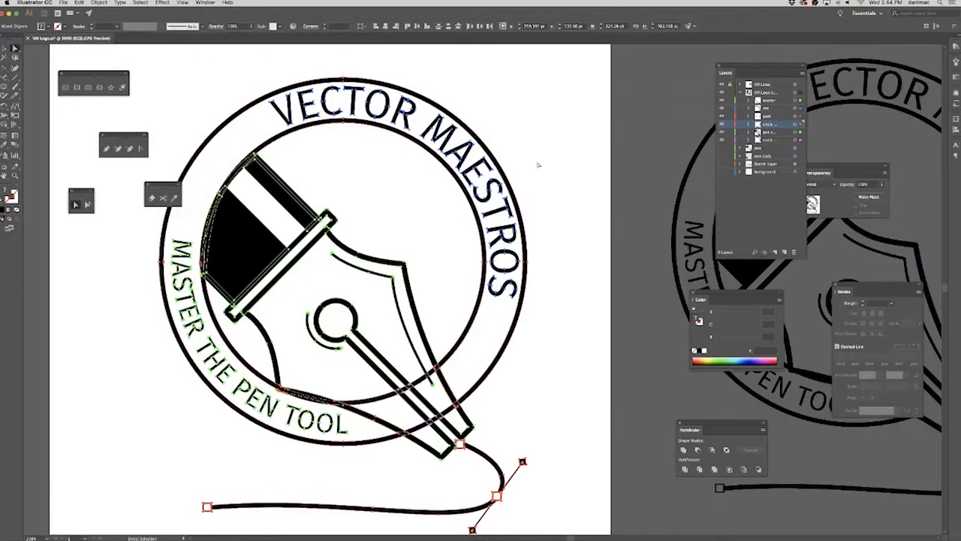
left_click(574, 161)
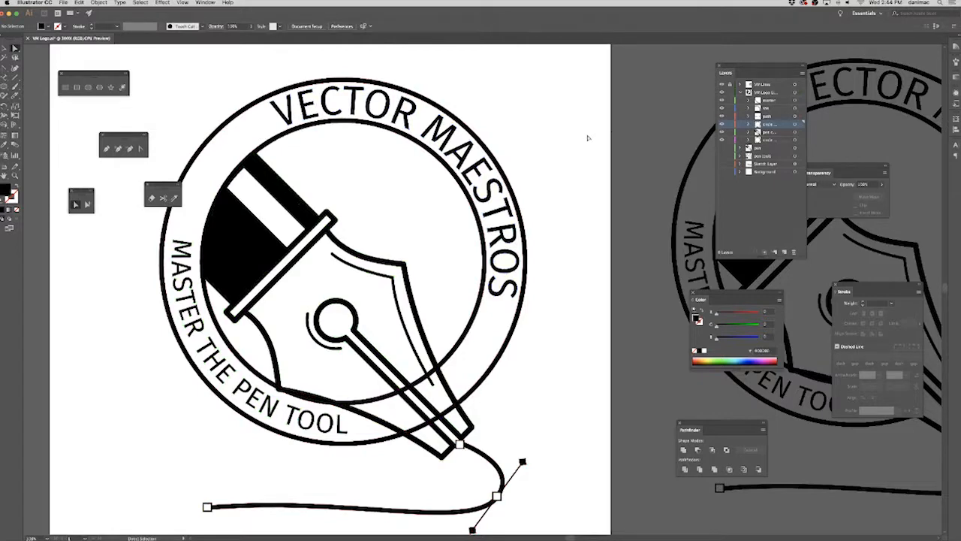
Save the logo document.
key("super+minus")
key("super+minus")
key("super+minus")
left_click_drag(525, 166, 495, 145)
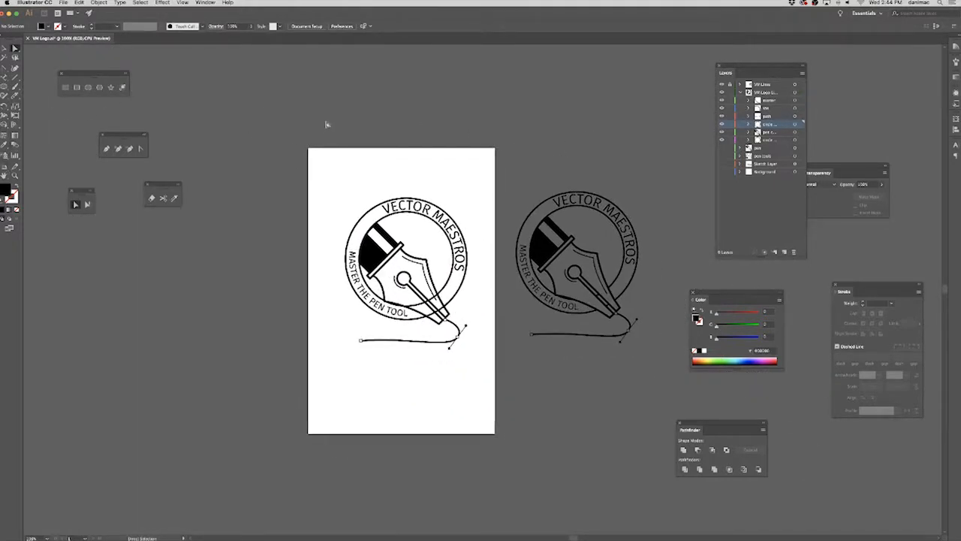
key("super+s")
Show the pen tools layer, move its two upright nibs below the logo copy, and show the pen layer.
left_click(741, 92)
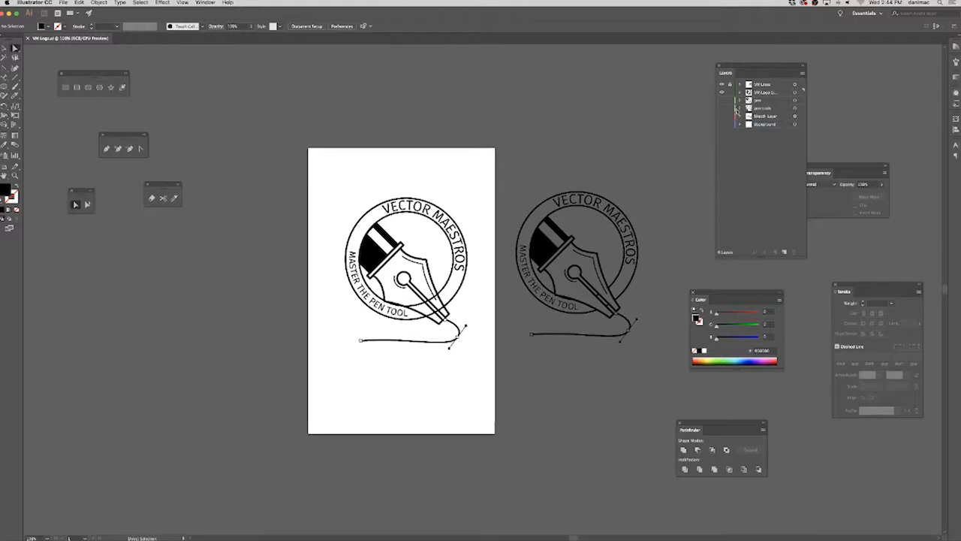
left_click(730, 109)
left_click(722, 109)
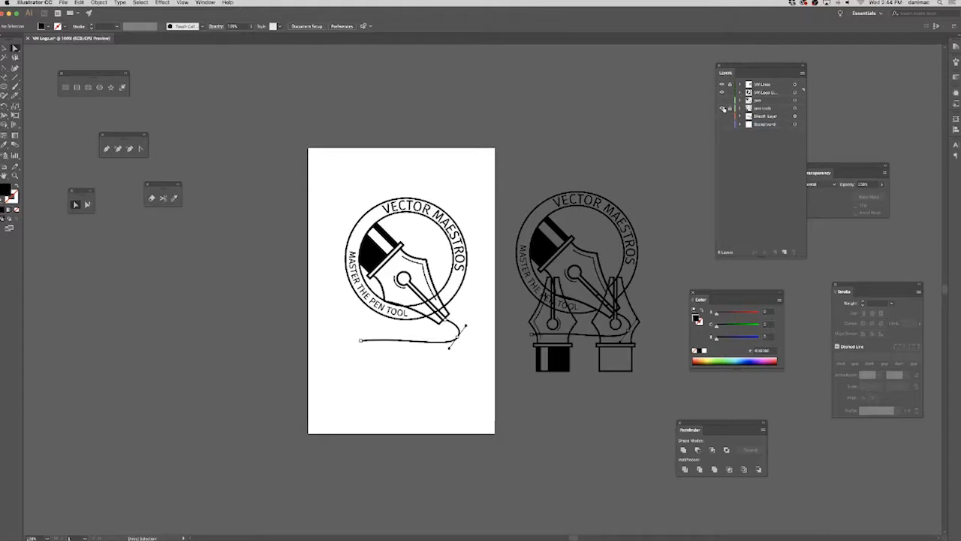
left_click(796, 109)
left_click_drag(659, 188, 517, 92)
left_click_drag(481, 293, 487, 363)
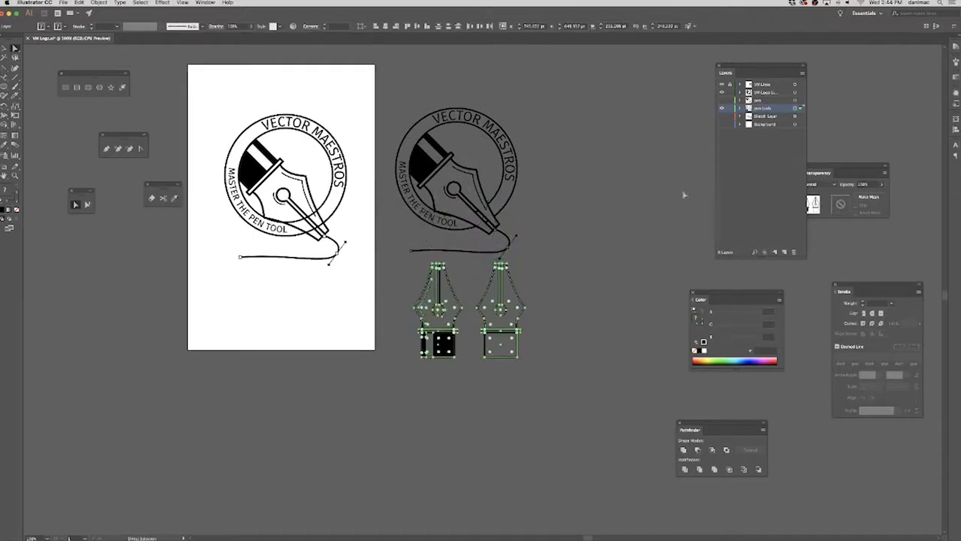
left_click(684, 195)
left_click(722, 101)
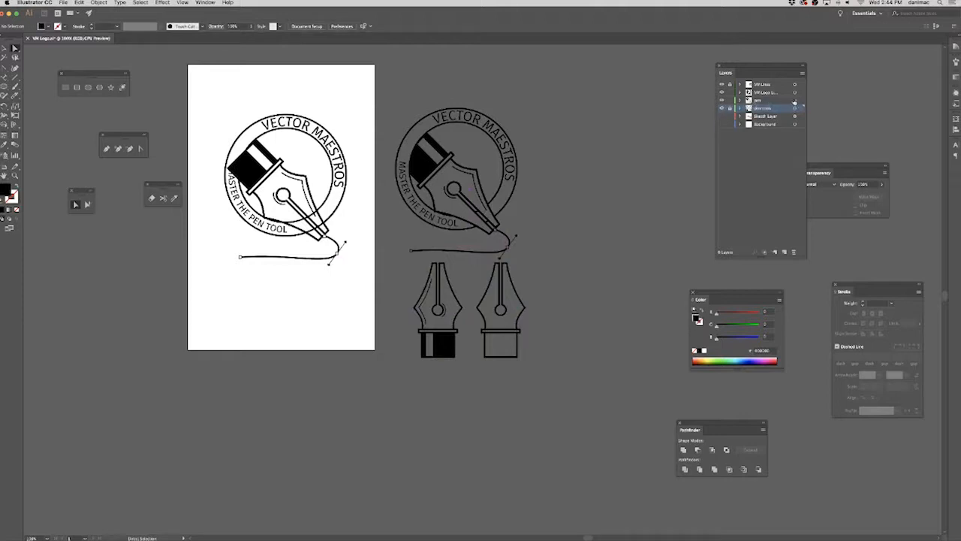
left_click(795, 101)
left_click_drag(255, 161, 576, 161)
key("super+z")
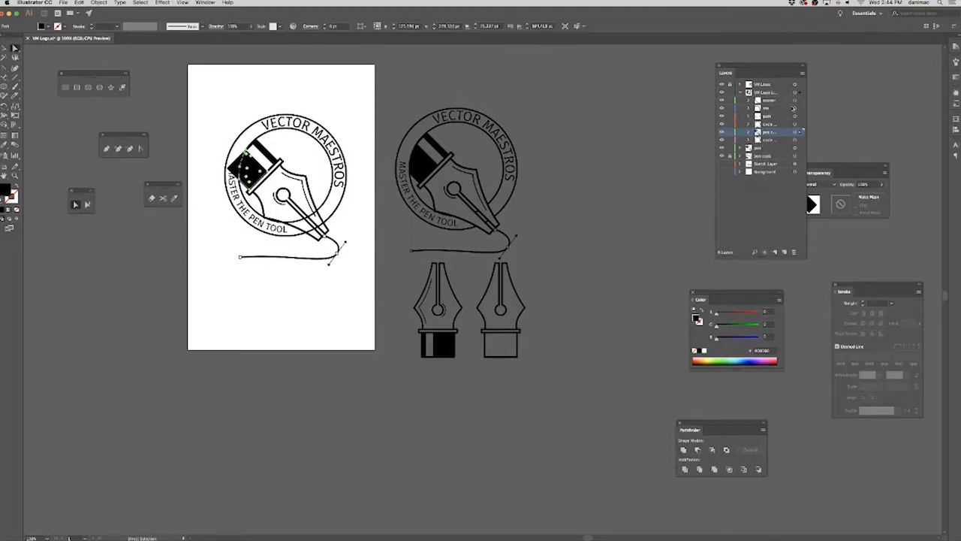
left_click(739, 92)
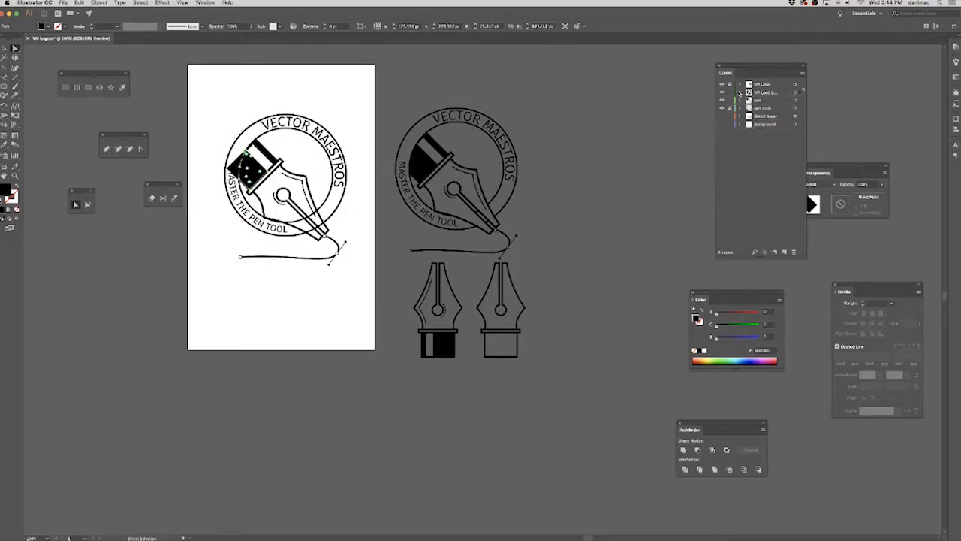
key("super+shift+a")
Select all artwork in the pen layer, move it off the artboard beside the logo copy, and deselect it.
left_click(795, 101)
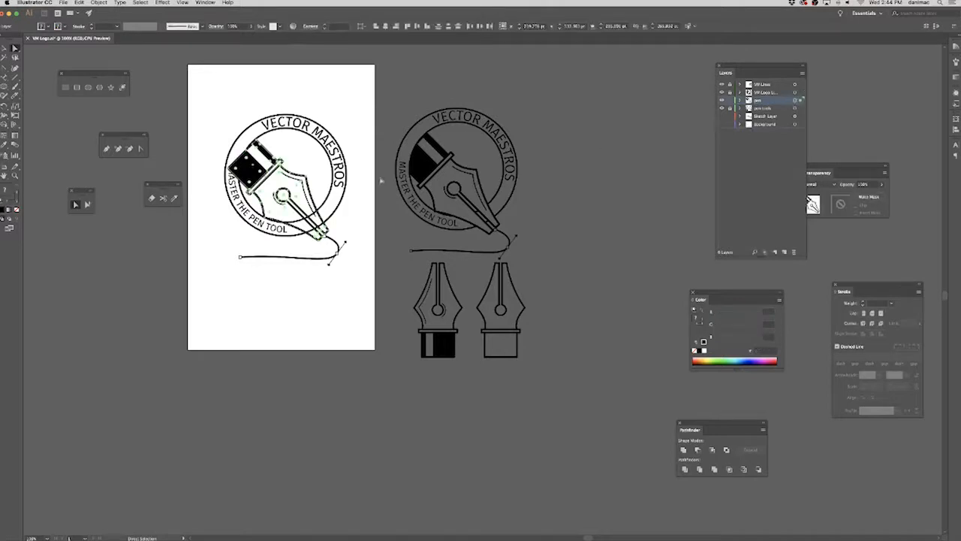
left_click_drag(256, 173, 571, 172)
key("super+shift+a")
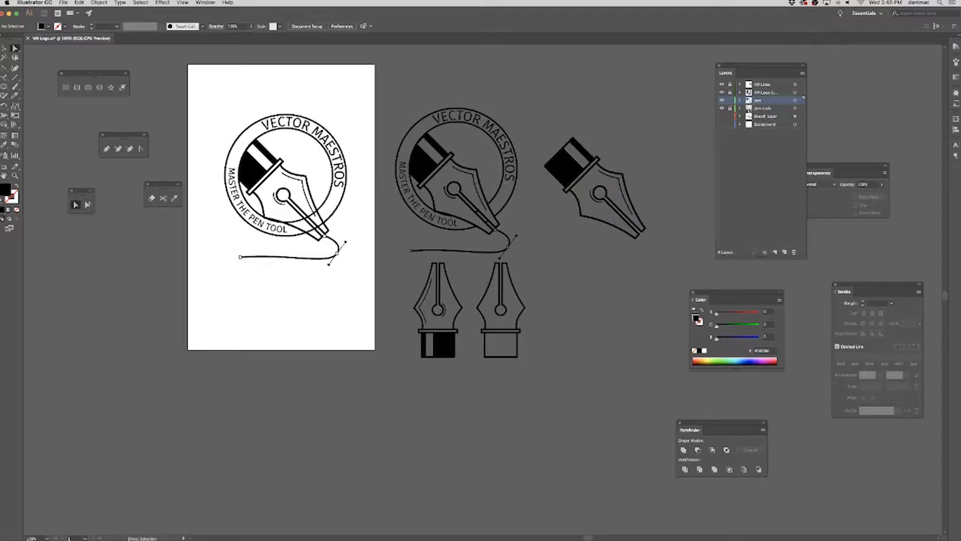
Expand the outlined logo layer's circle bottom sublayer and delete the lowest item inside it.
left_click(722, 109)
left_click(721, 109)
left_click(722, 93)
left_click(722, 92)
left_click(740, 93)
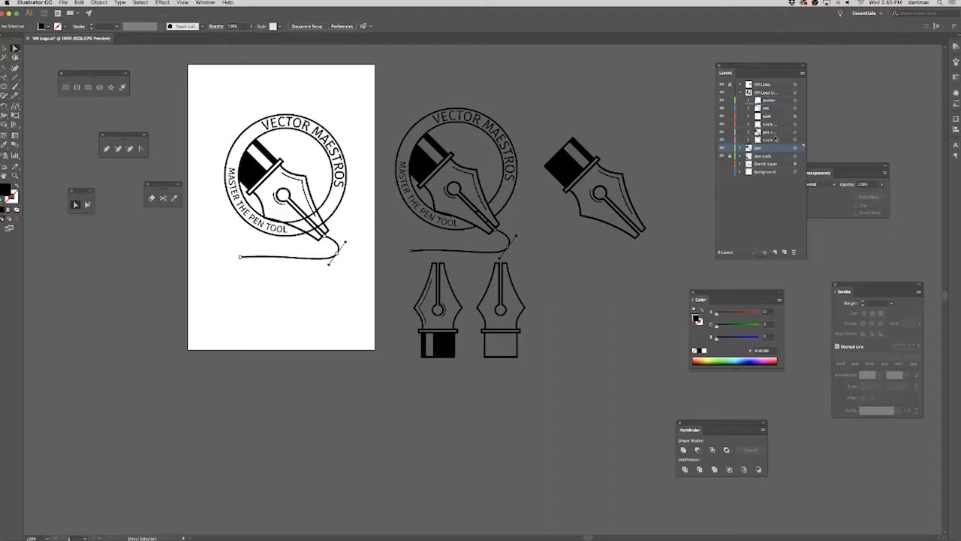
left_click(748, 140)
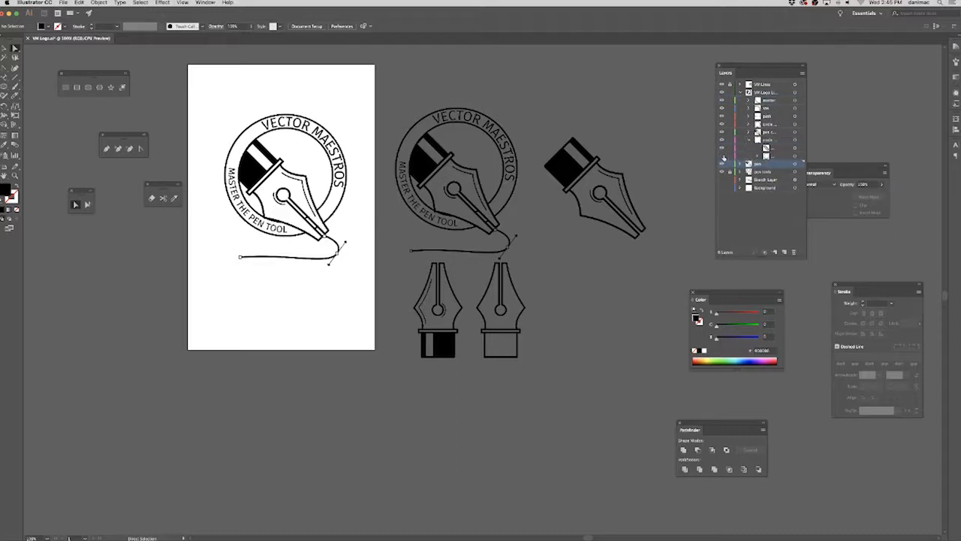
left_click(782, 156)
left_click(785, 163)
left_click(784, 188, "shift")
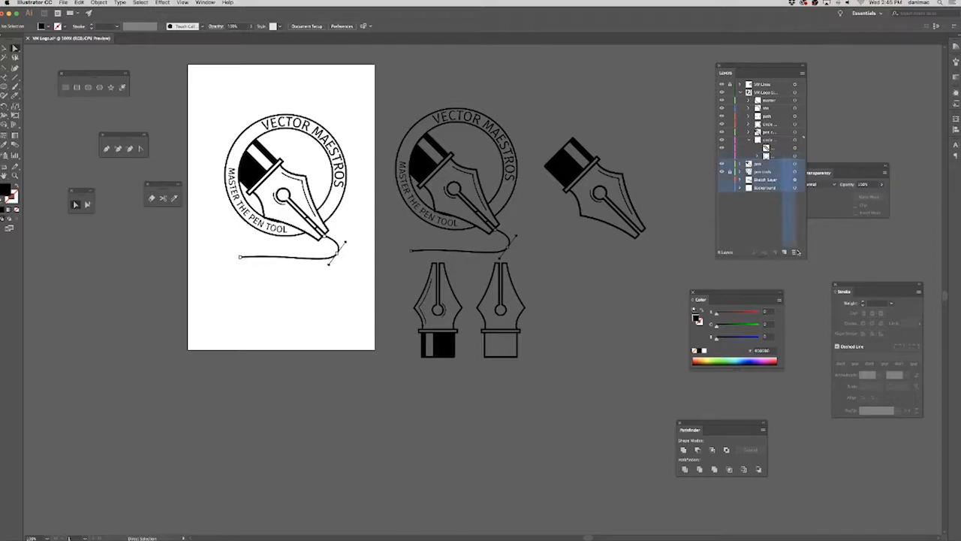
left_click(777, 158)
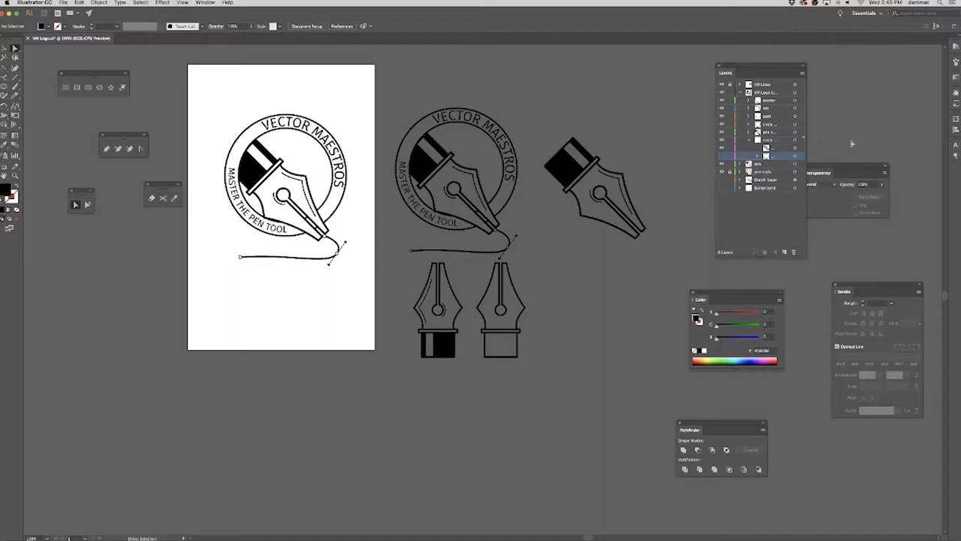
left_click_drag(779, 157, 795, 252)
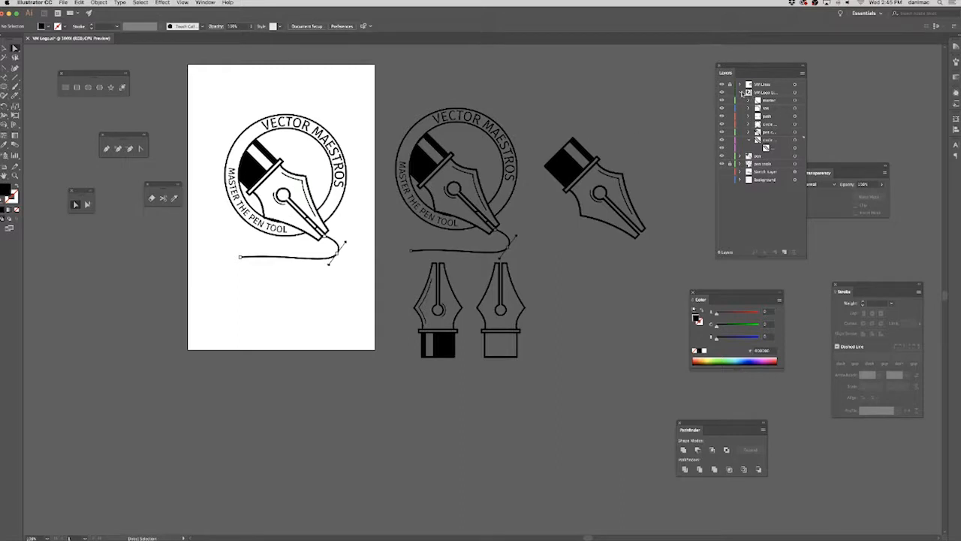
Collapse the outlined logo layer and rename it VM Logo BLK.
left_click(742, 92)
double_click(770, 92)
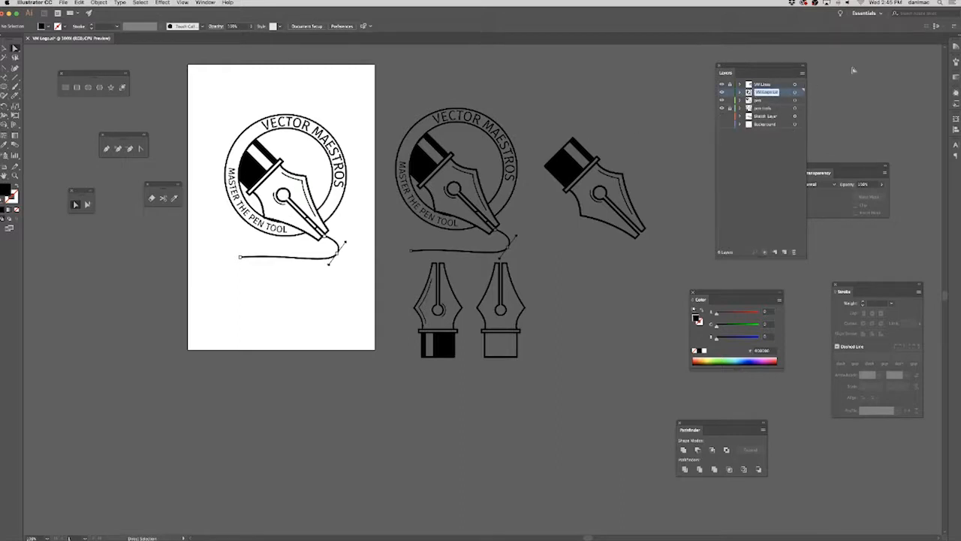
type("VM Logo Lin")
key("Return")
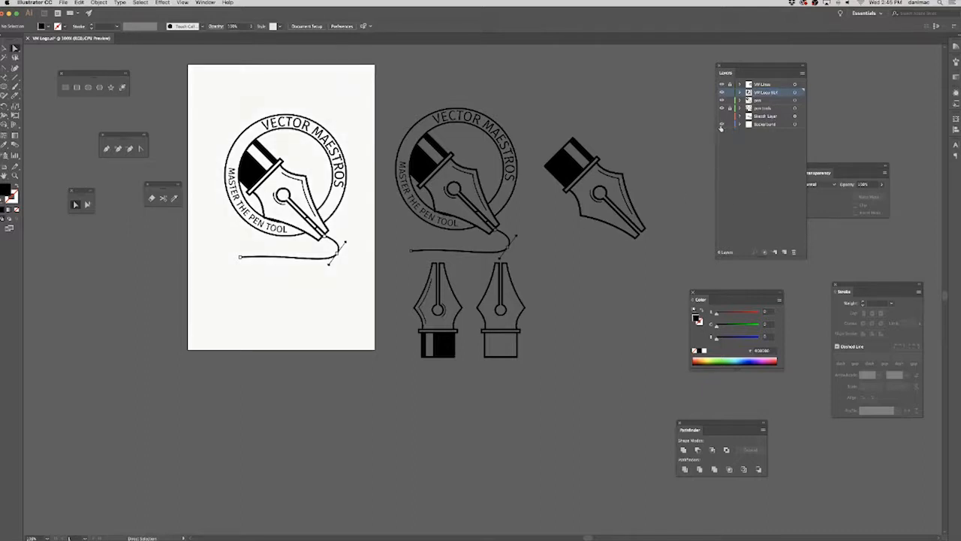
Delete the Background layer.
left_click(777, 124)
left_click(768, 126)
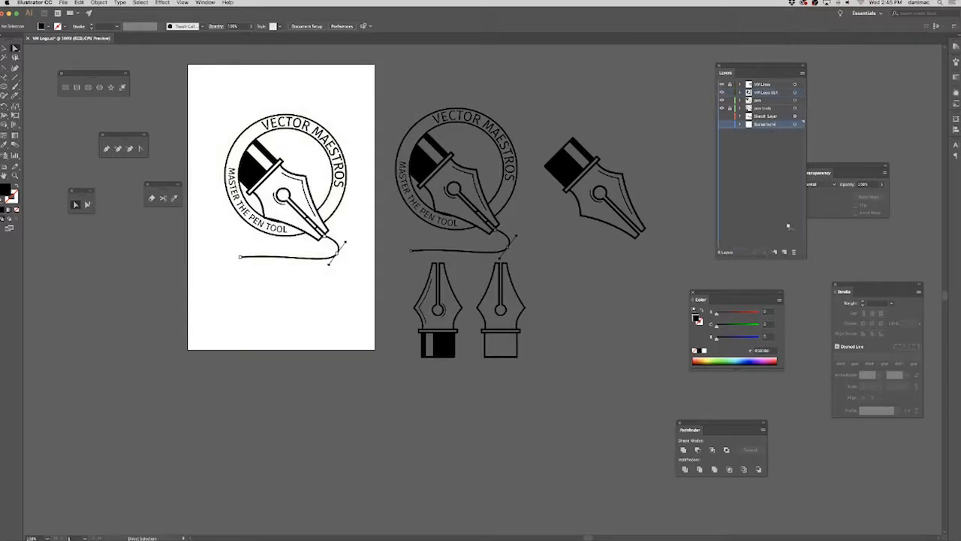
left_click(793, 253)
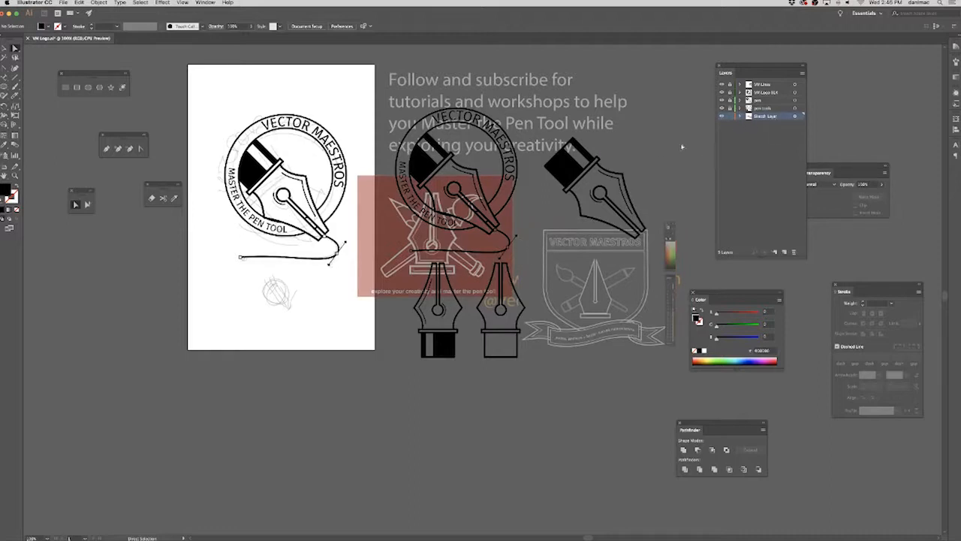
Move the Sketch Layer's artwork below the artboard and spread out the sketch, crest, red card, web address and tagline text so they do not overlap.
left_click(794, 117)
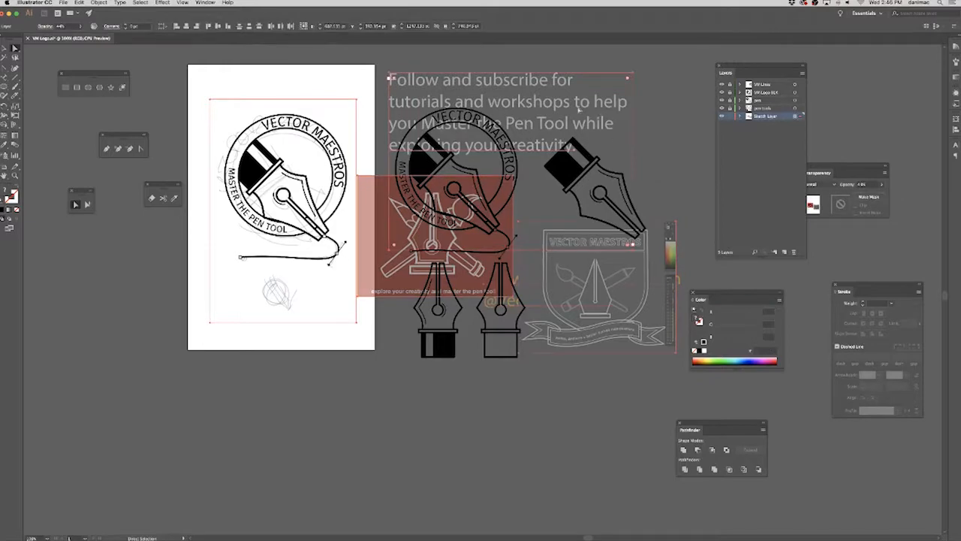
mouse_move(585, 111)
left_mouse_down()
mouse_move(527, 389)
mouse_move(564, 392)
mouse_move(560, 402)
left_mouse_up()
left_click(642, 429)
left_click_drag(638, 423, 597, 288)
left_click_drag(243, 365, 213, 343)
left_click_drag(350, 376, 577, 348)
left_click_drag(496, 446, 305, 405)
left_click_drag(481, 392, 469, 389)
left_click_drag(493, 464, 360, 514)
left_click_drag(353, 282, 635, 413)
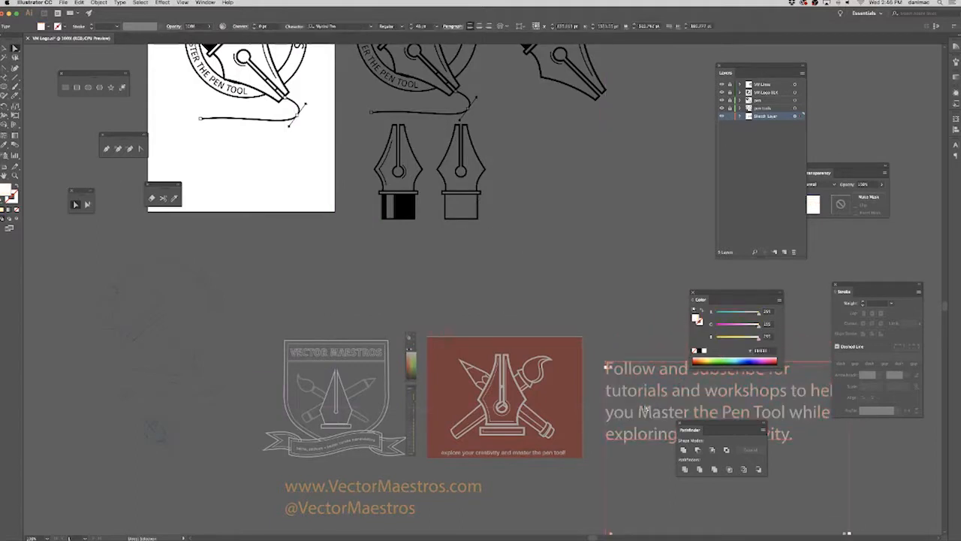
left_click(179, 364)
Set the opacity of all Sketch Layer artwork to 100% and deselect it.
left_click(796, 117)
left_click(884, 184)
left_click_drag(865, 195, 908, 199)
left_click(465, 327)
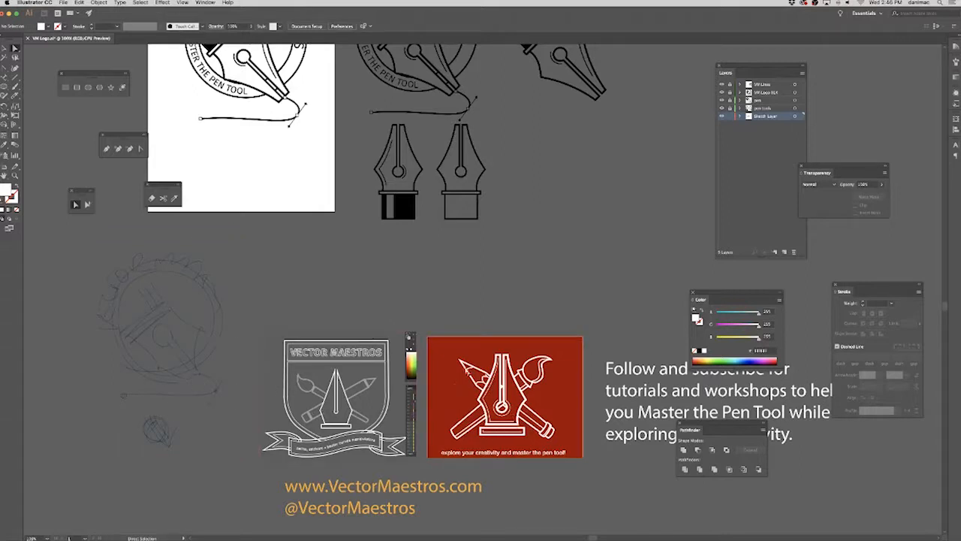
Lock the Sketch Layer and save the document.
key("space")
left_click_drag(486, 272, 527, 439)
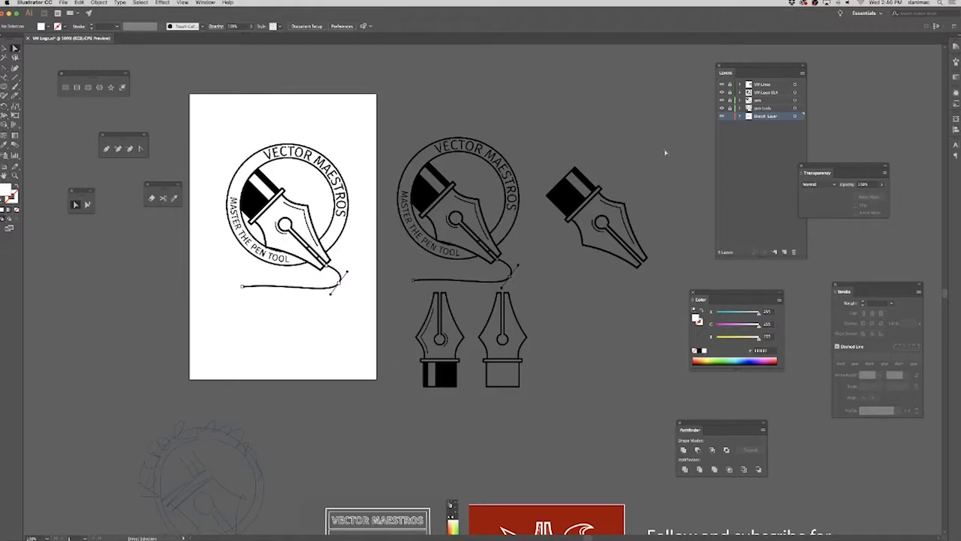
left_click(730, 119)
key("v")
key("a")
key("super+s")
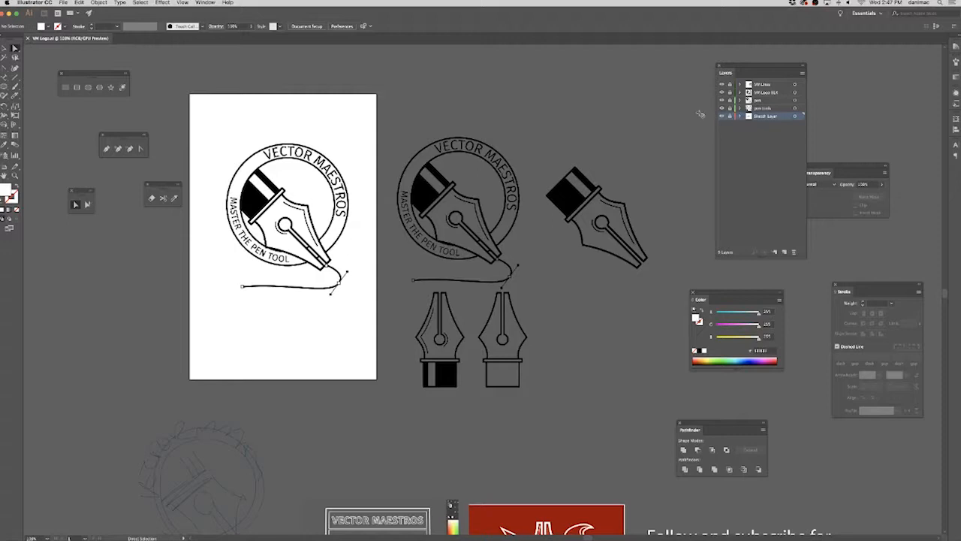
Unlock all layers and shrink the artboard so it fits closely around the outlined logo.
left_click_drag(729, 86, 730, 121)
left_click(5, 167)
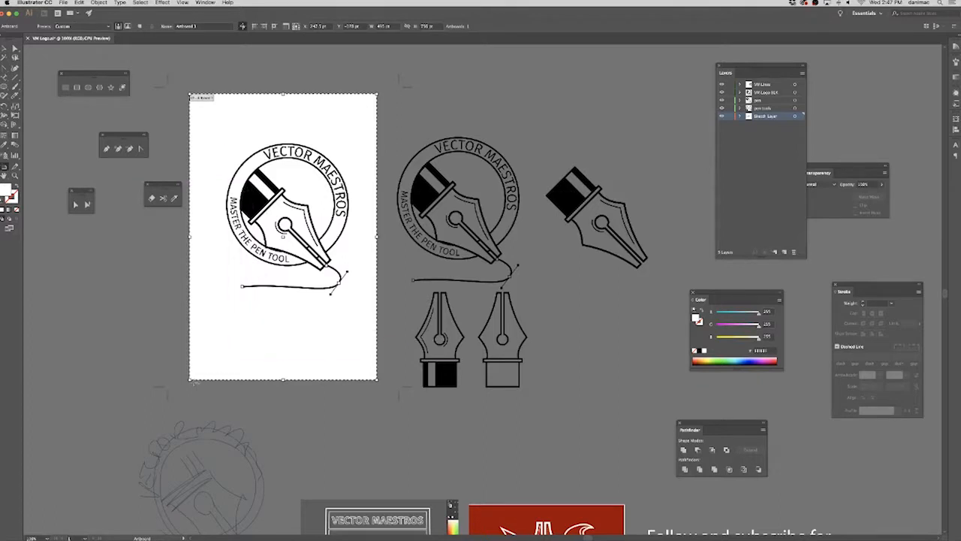
left_click_drag(191, 380, 202, 314)
left_click_drag(289, 95, 300, 129)
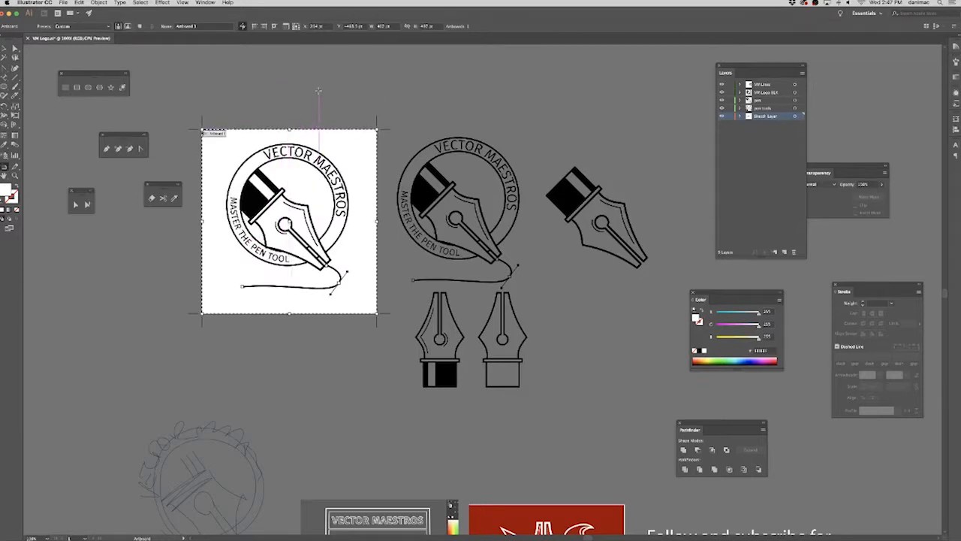
Set the artboard's width and height to 460 pt in the artboard options.
key("Return")
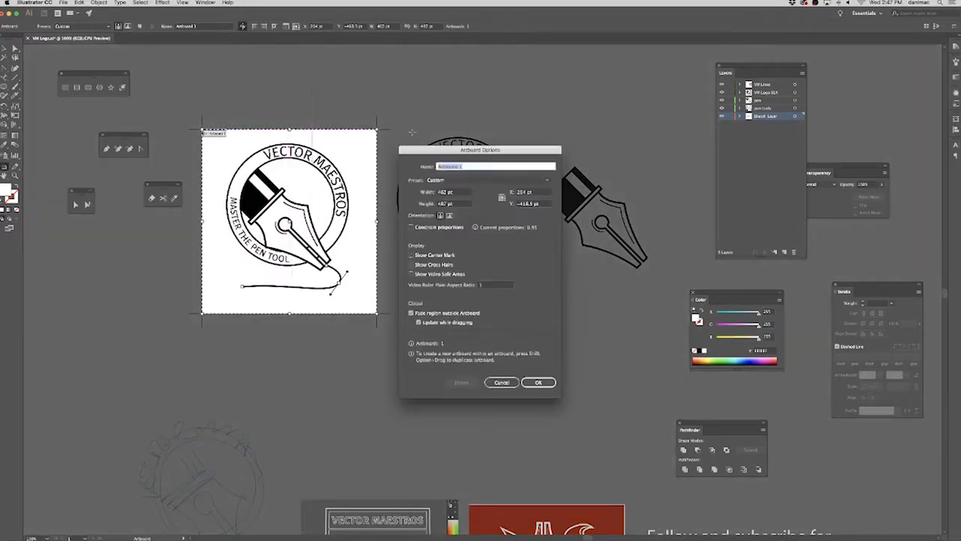
double_click(446, 193)
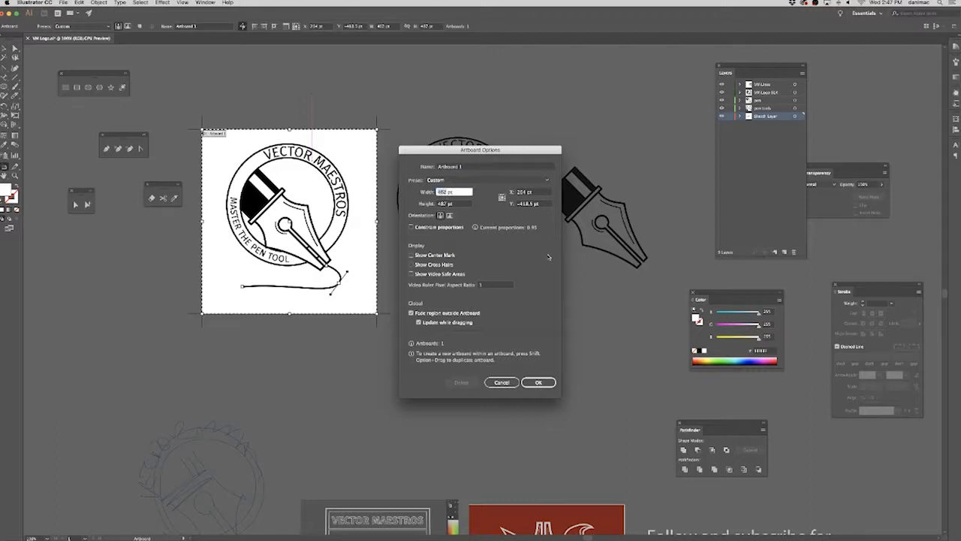
type("48")
key("Tab")
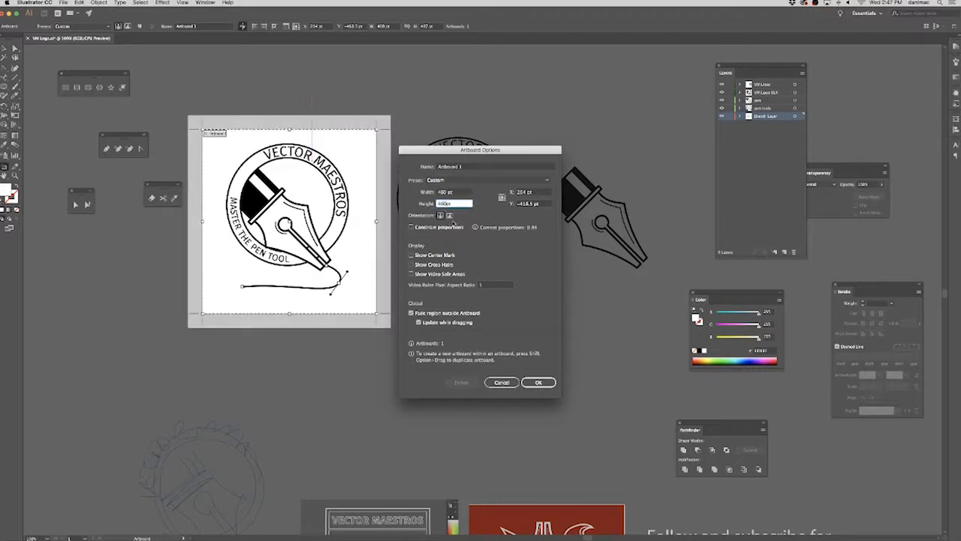
key("Return")
Nudge the square artboard sideways to line it up with the logo.
key("Right")
key("Right")
key("Right")
key("Right")
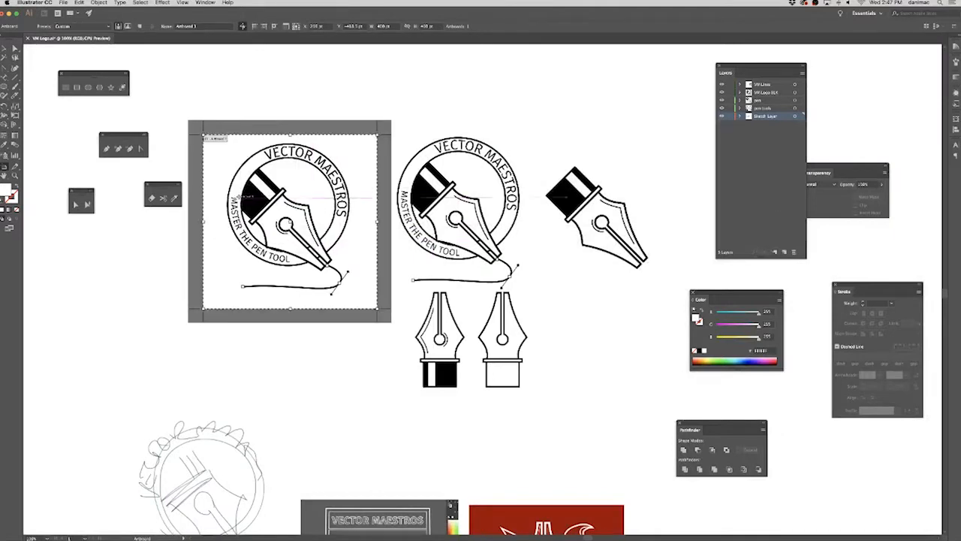
key("Left")
key("Left")
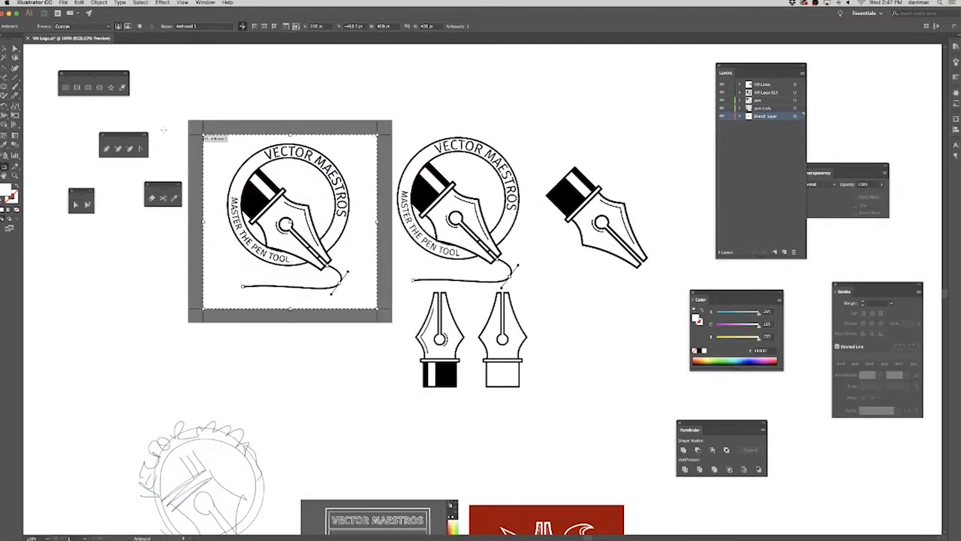
Select all the logo artwork on the artboard, nudge it slightly right and down to centre it, and deselect it.
key("super+z")
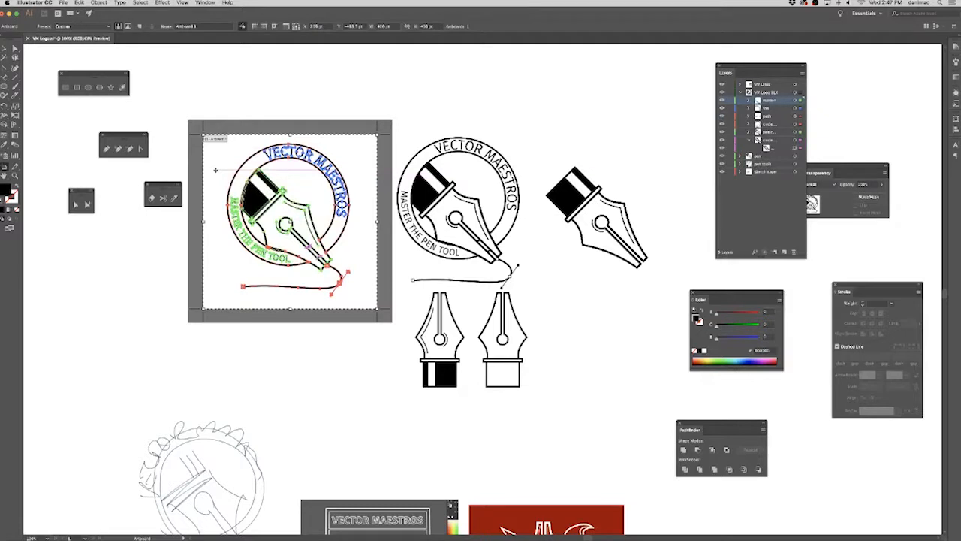
left_click(15, 50)
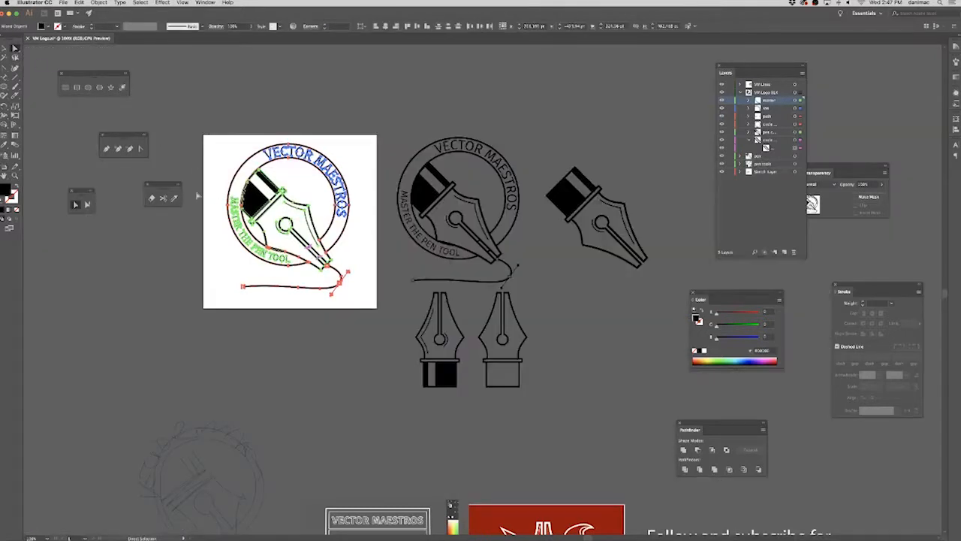
left_click(15, 177)
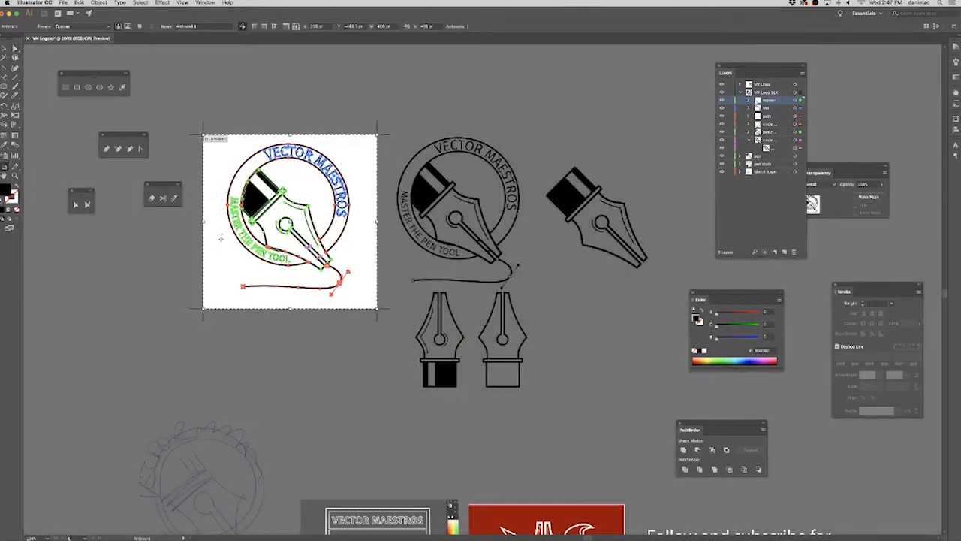
left_click_drag(225, 247, 223, 252)
left_click(15, 49)
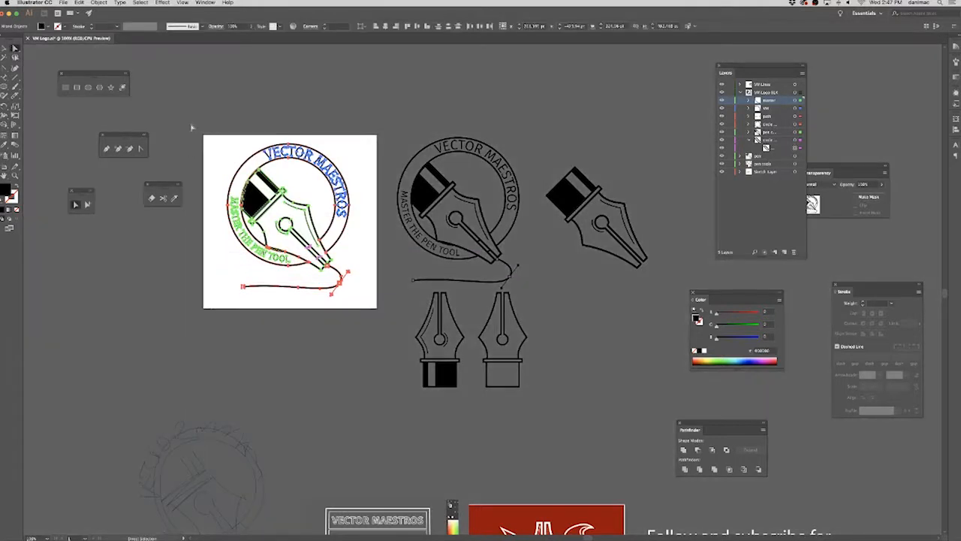
left_click(5, 49)
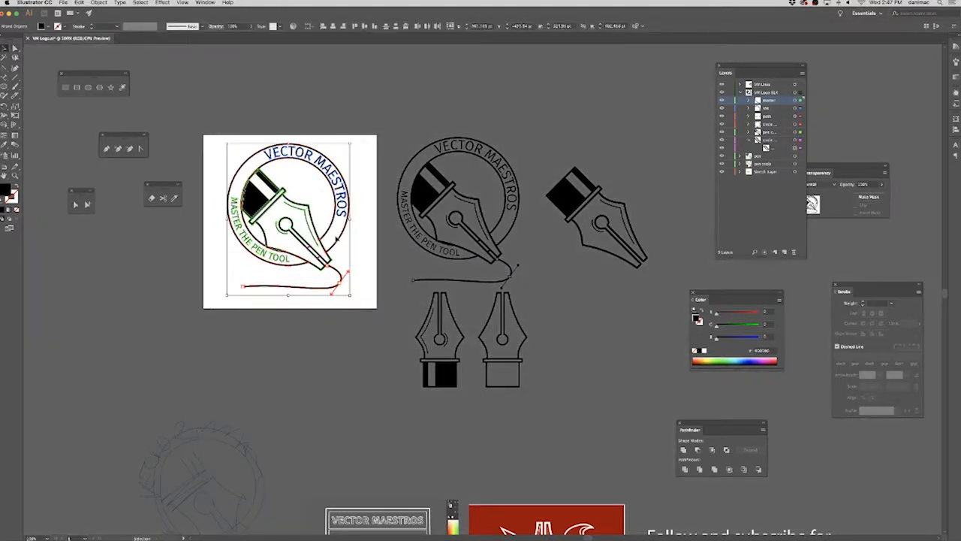
key("Left")
key("Left")
key("Left")
key("Left")
key("Left")
key("Left")
key("Left")
key("Down")
key("Down")
key("Down")
key("Right")
key("Right")
key("Right")
key("Right")
key("Right")
key("Right")
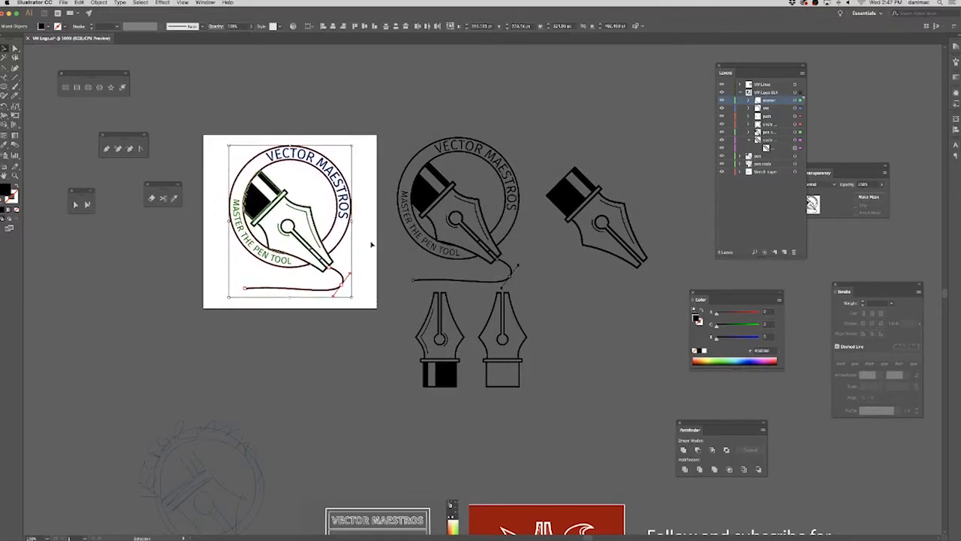
key("Down")
key("Down")
key("Up")
key("Up")
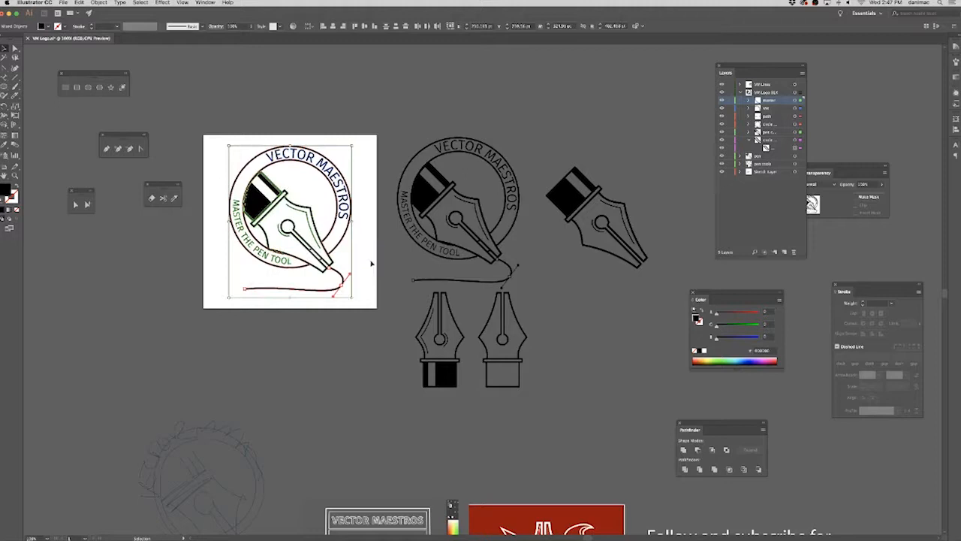
left_click(372, 263)
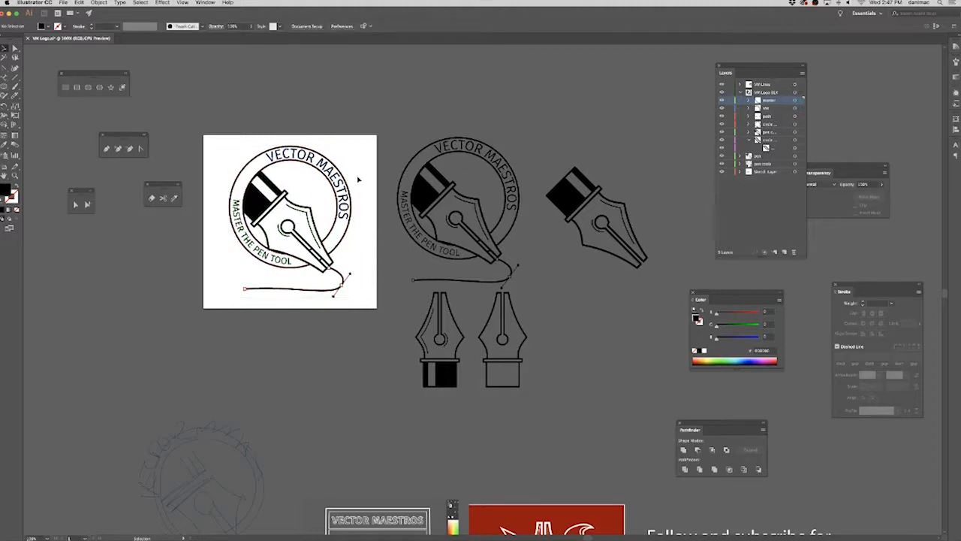
Reselect the logo, nudge it slightly left to balance the side margins, and deselect it.
left_click_drag(200, 327, 201, 326)
key("Left")
key("Left")
key("Left")
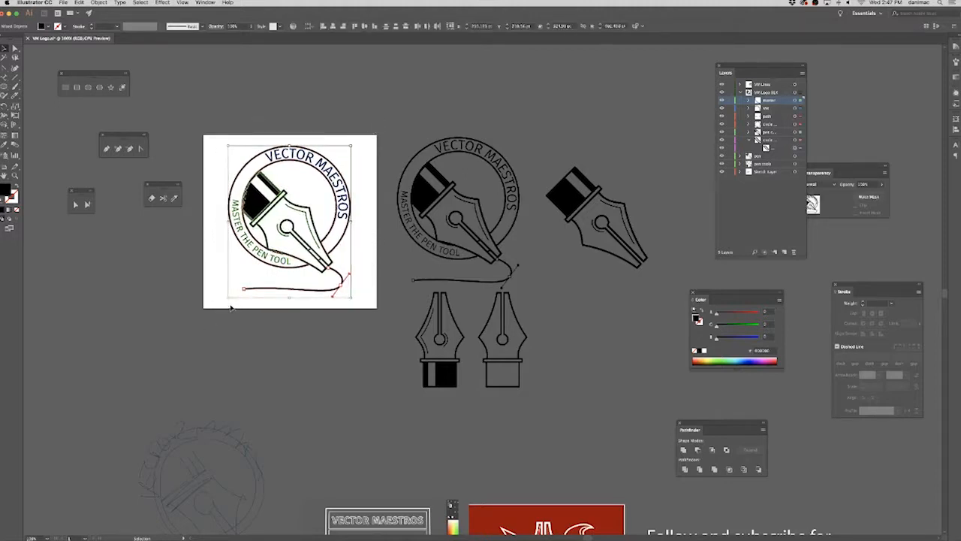
left_click(301, 303)
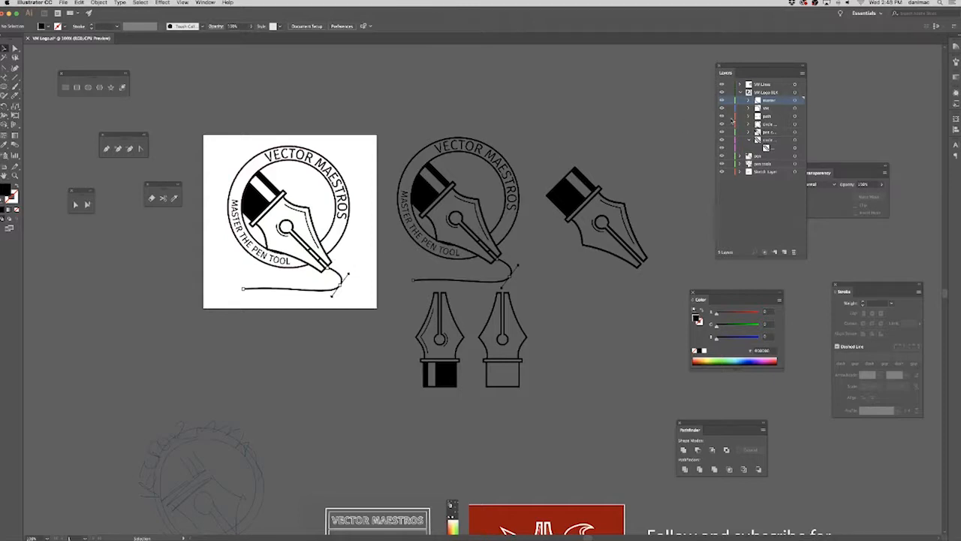
Hide and show the path sublayer to check the logo without its curved line.
left_click(722, 116)
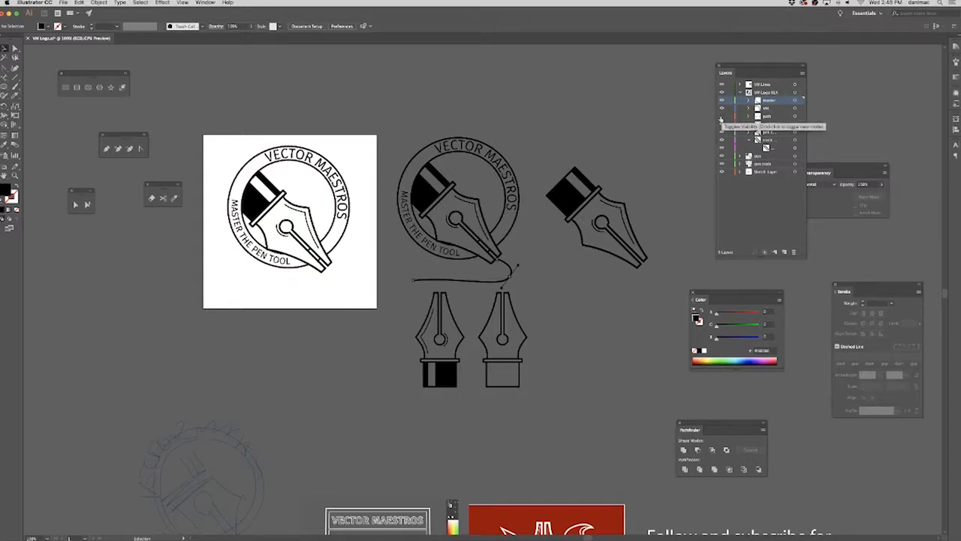
left_click(722, 116)
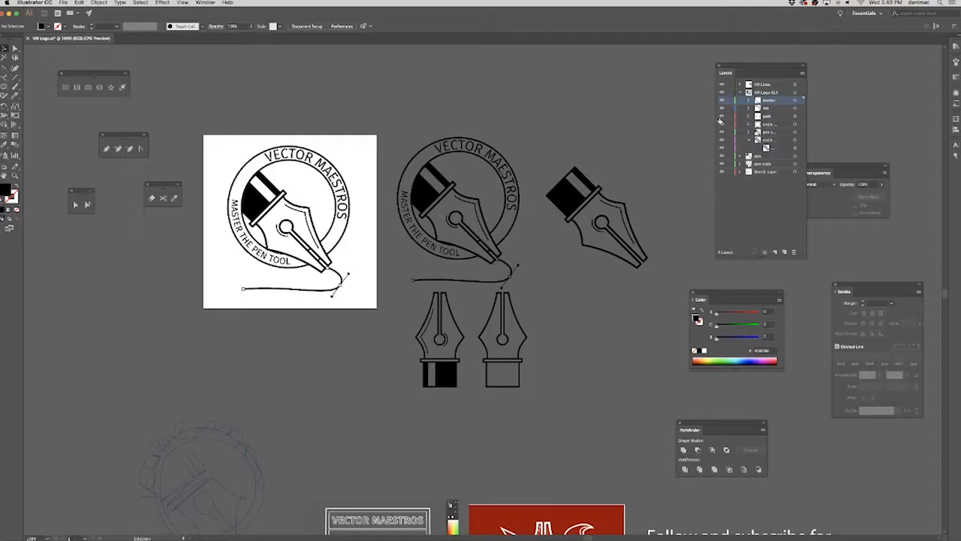
Duplicate the artboard together with its logo into the empty space to the left of the original.
left_click_drag(295, 353, 479, 348)
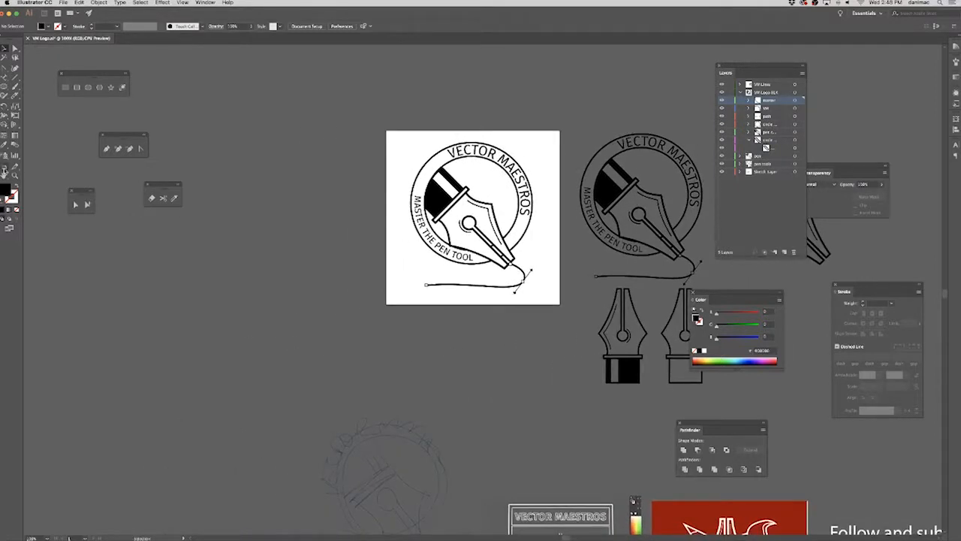
left_click(5, 171)
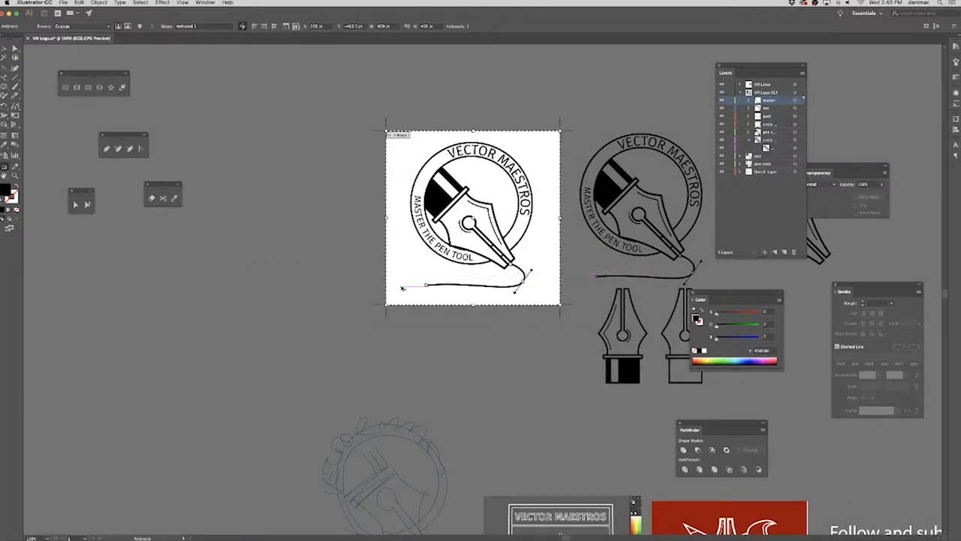
left_click_drag(398, 288, 208, 280)
Select the whole logo on the copied artboard, fill it with white, and deselect it.
left_click(14, 48)
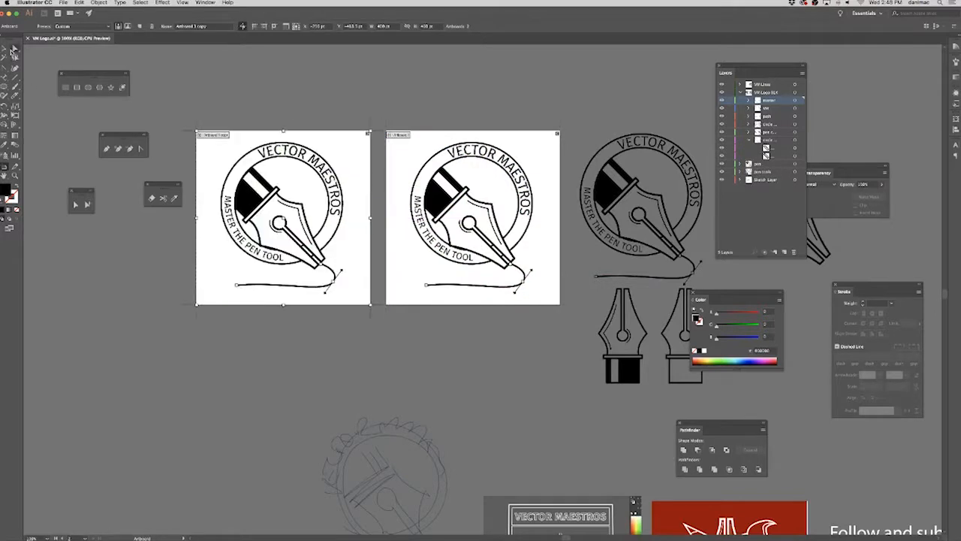
left_click_drag(186, 117, 372, 363)
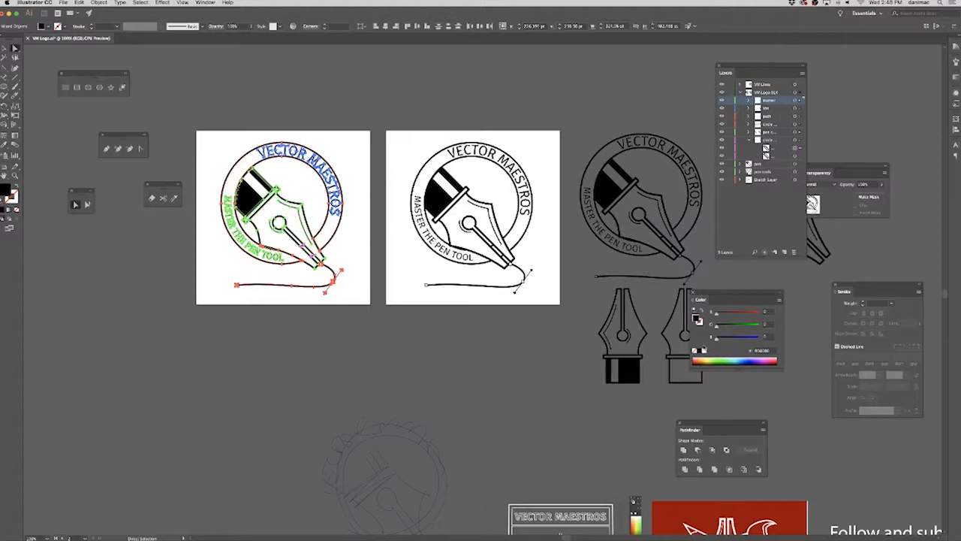
left_click(703, 351)
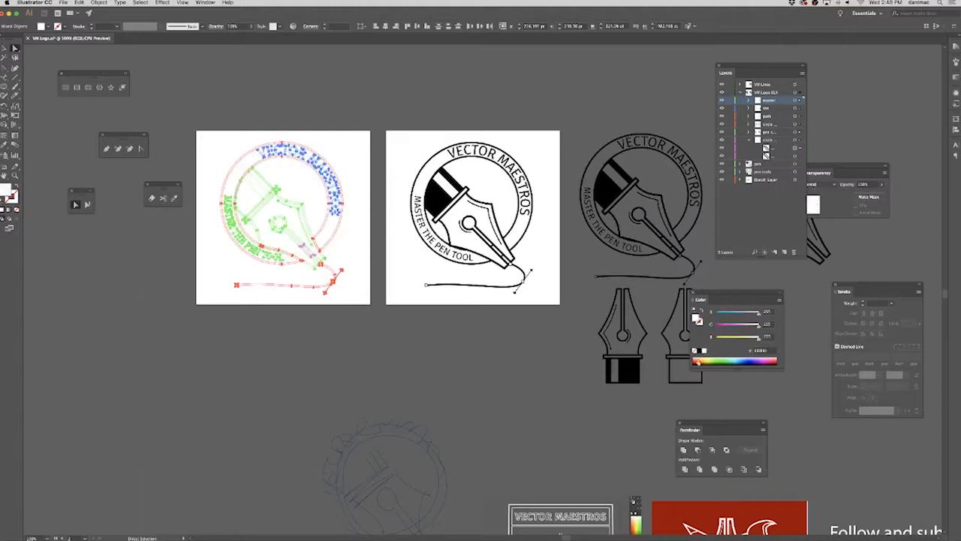
left_click(187, 381)
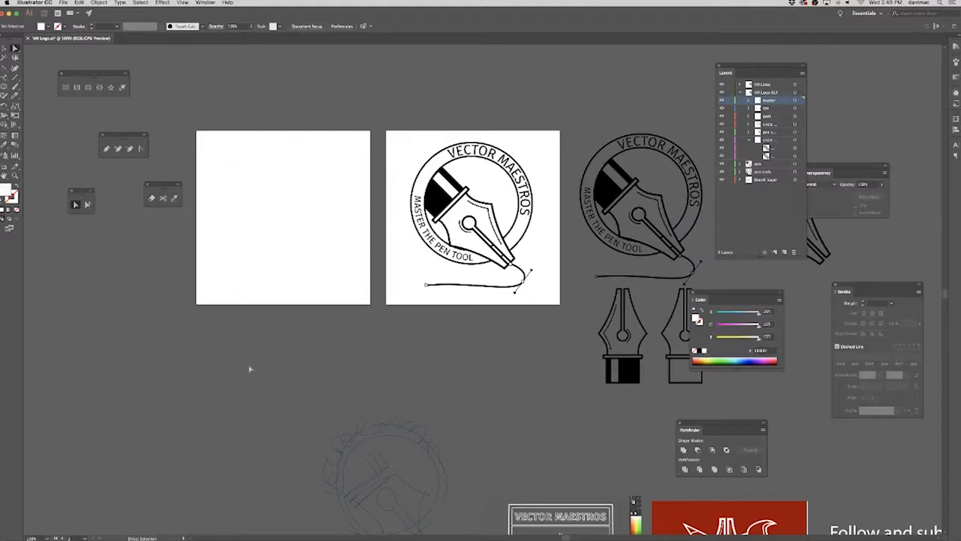
Select all the white logo artwork on the copied artboard and create a new layer at the top of the layer stack.
key("super+plus")
left_click_drag(276, 366, 388, 400)
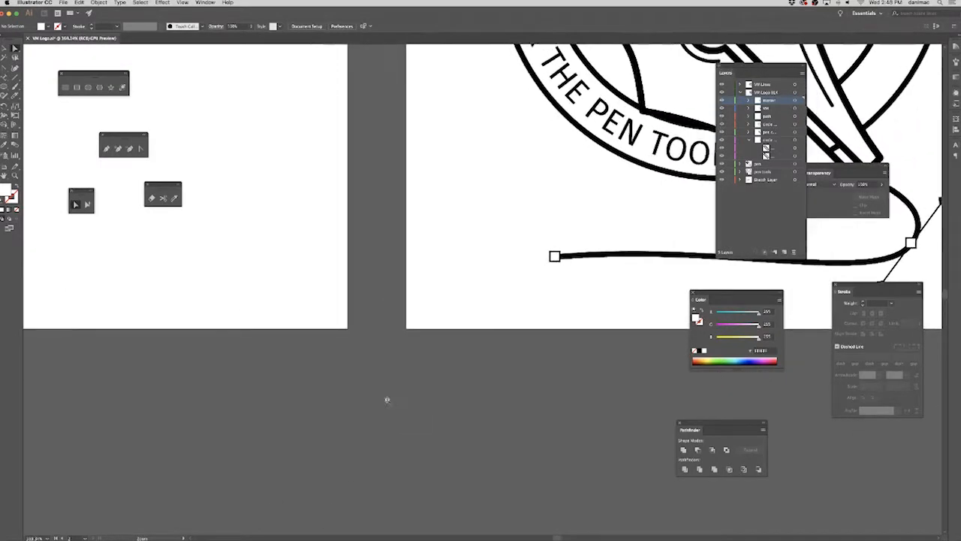
key("super+minus")
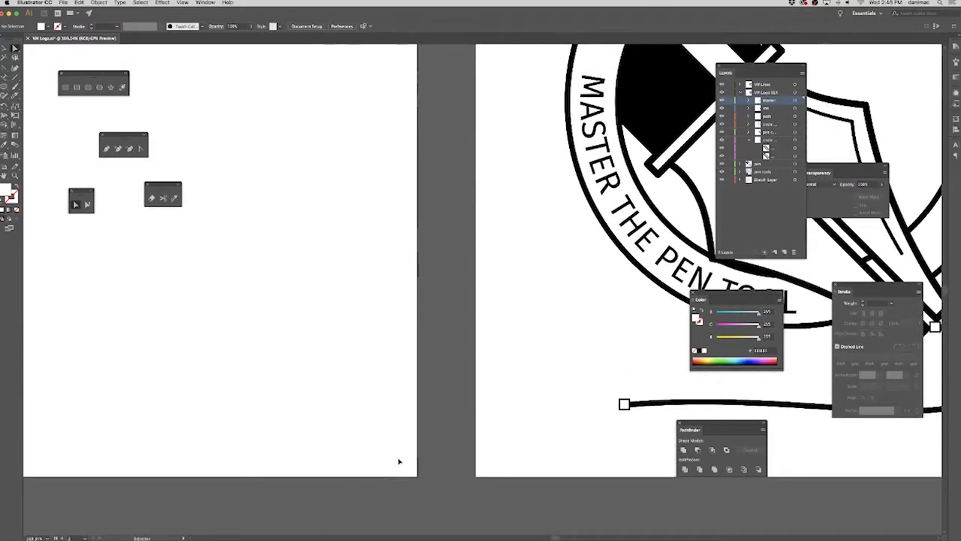
key("super+minus")
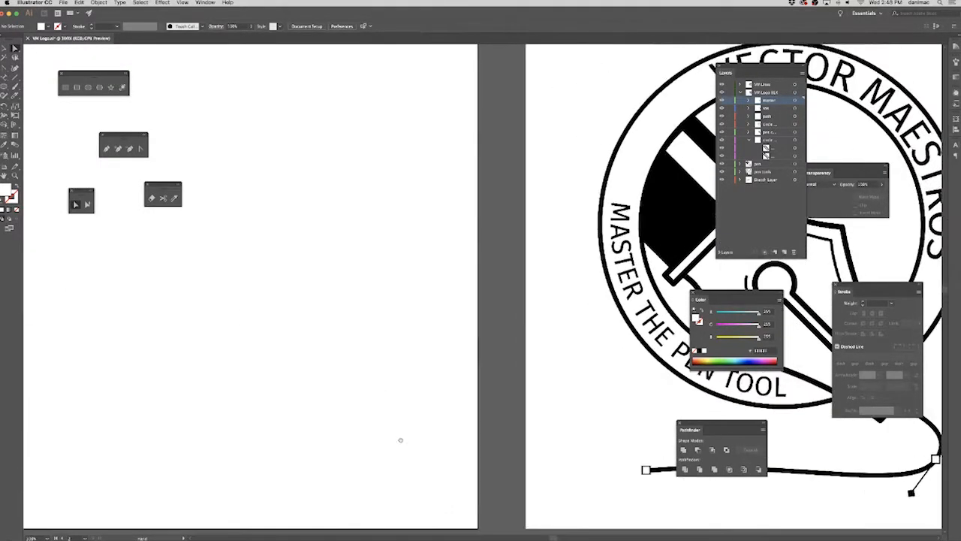
key("super+minus")
left_click_drag(419, 367, 392, 369)
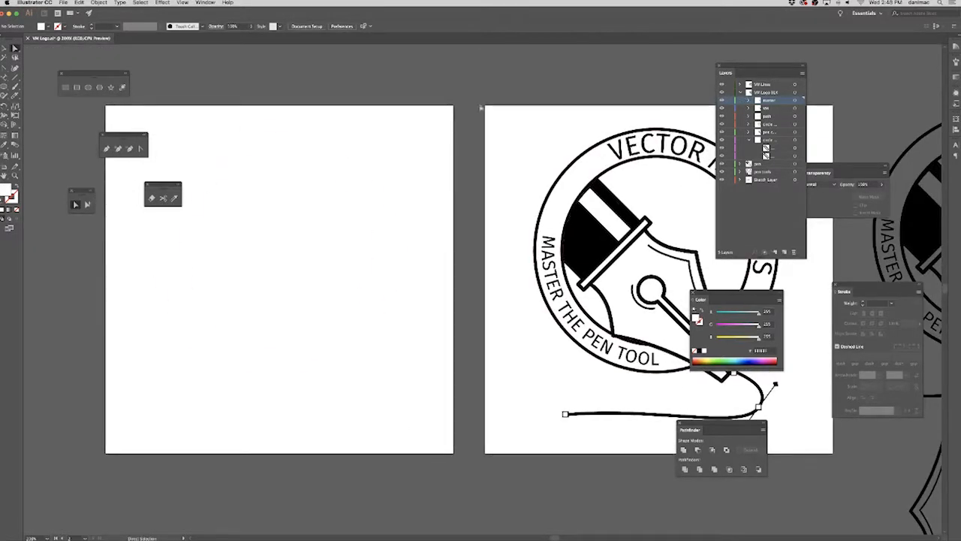
left_click_drag(120, 112, 467, 498)
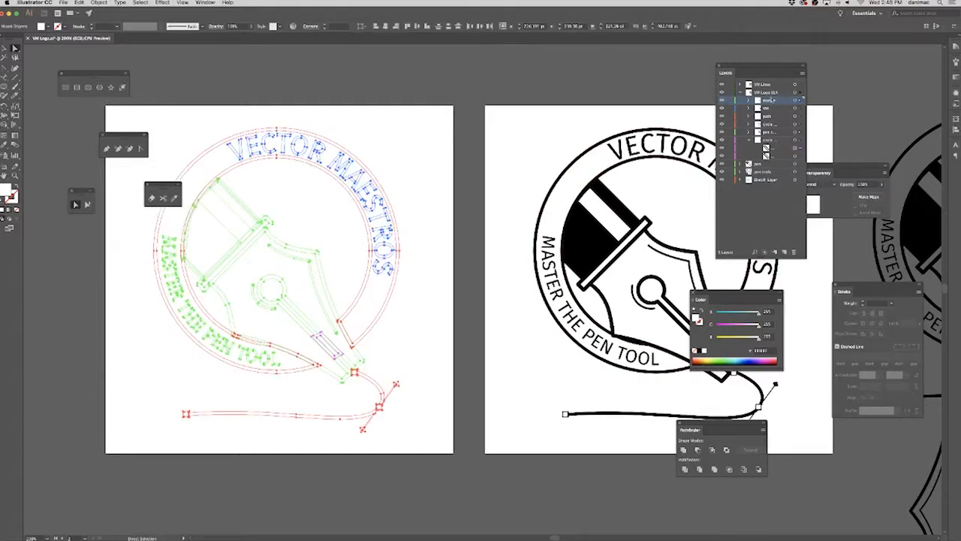
left_click(781, 88)
left_click(786, 252)
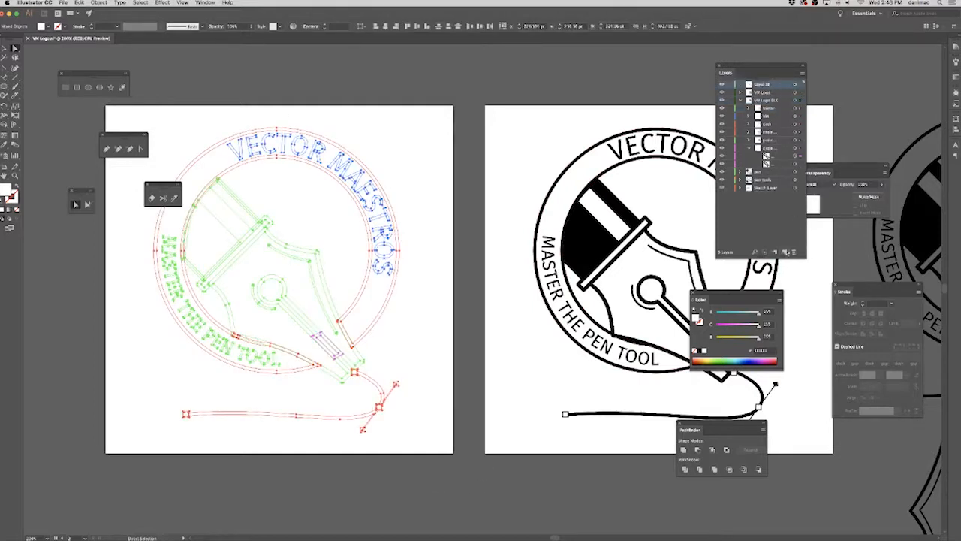
Try to move the white logo to the new layer with Send to Current Layer, target that layer's artwork, and undo the move.
left_click(99, 3)
mouse_move(113, 18)
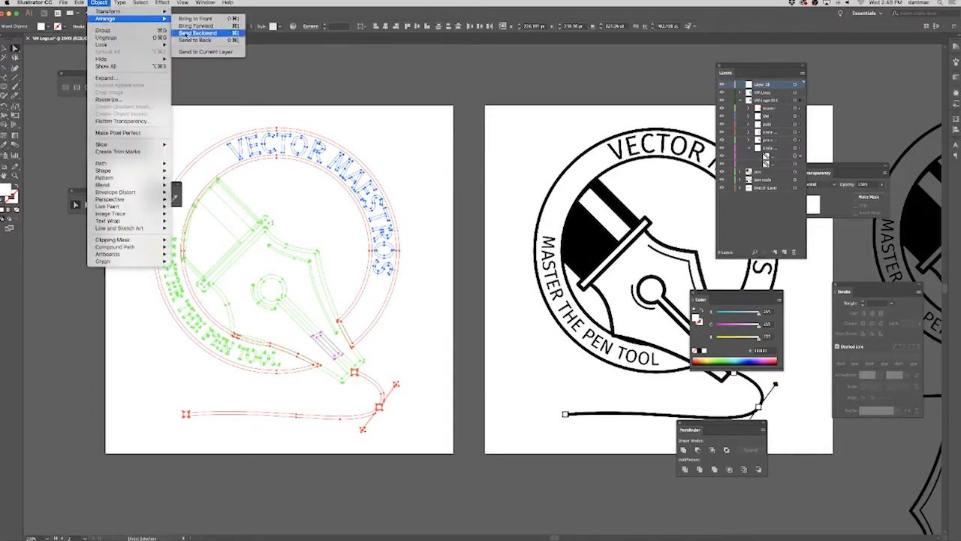
left_click(202, 52)
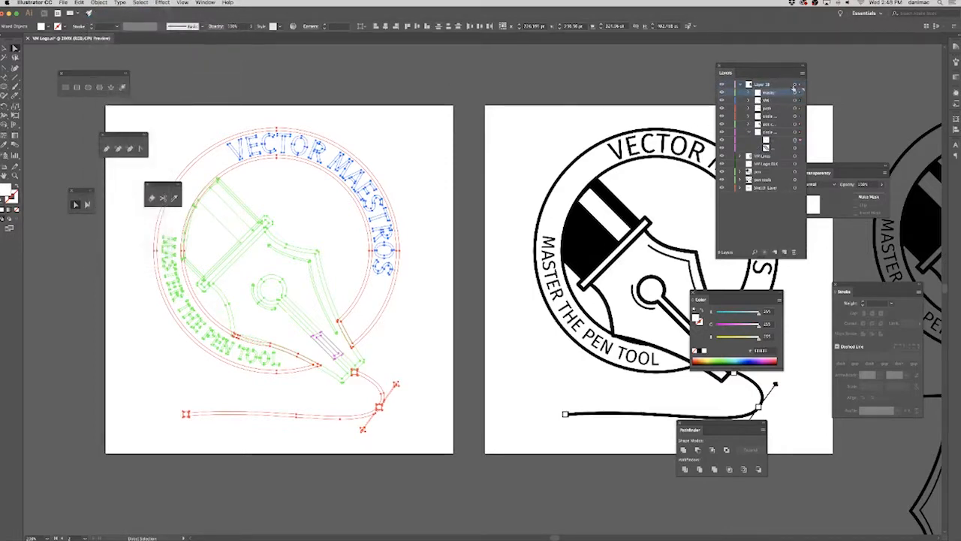
left_click(795, 90)
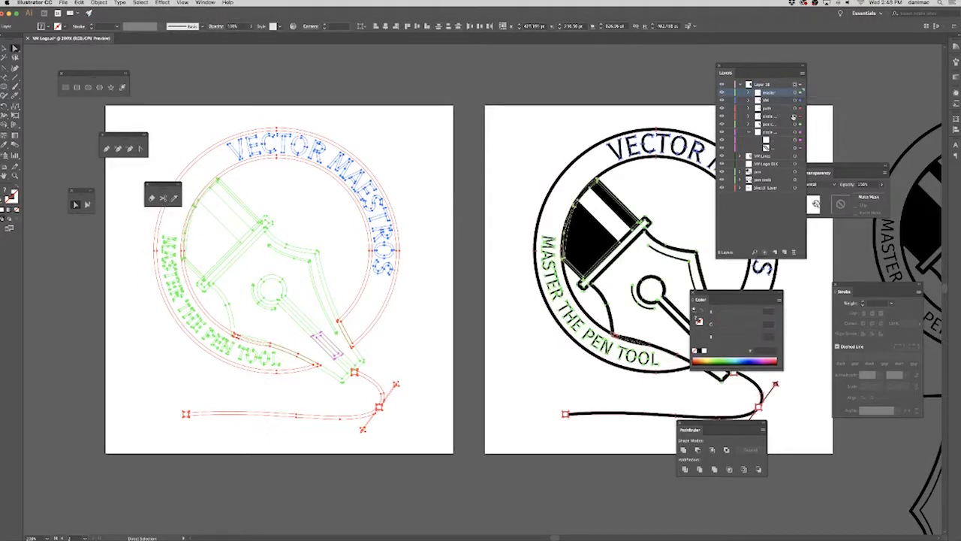
key("super+z")
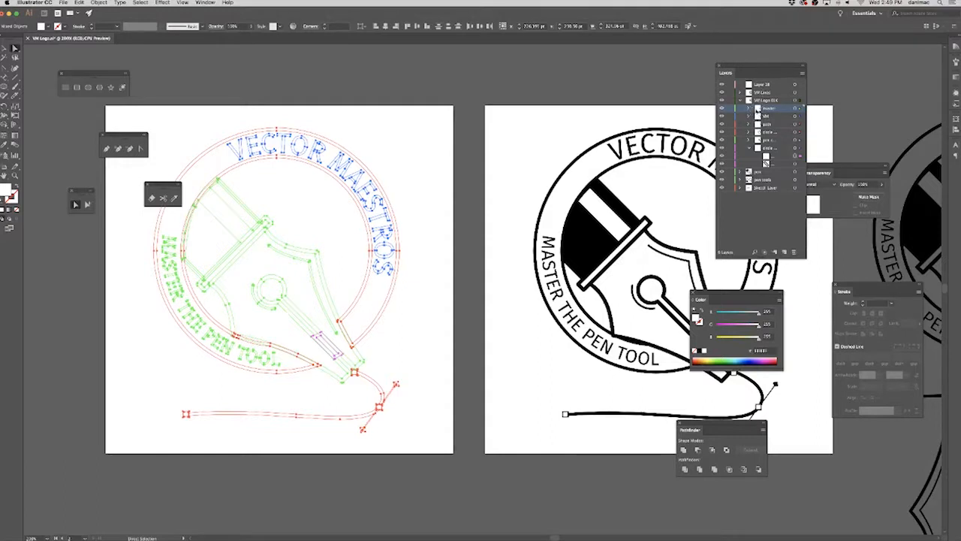
Expand the top two sublayers of the black logo layer, select the white VECTOR MAESTROS lettering through its sublayer, and deselect it.
left_click(749, 109)
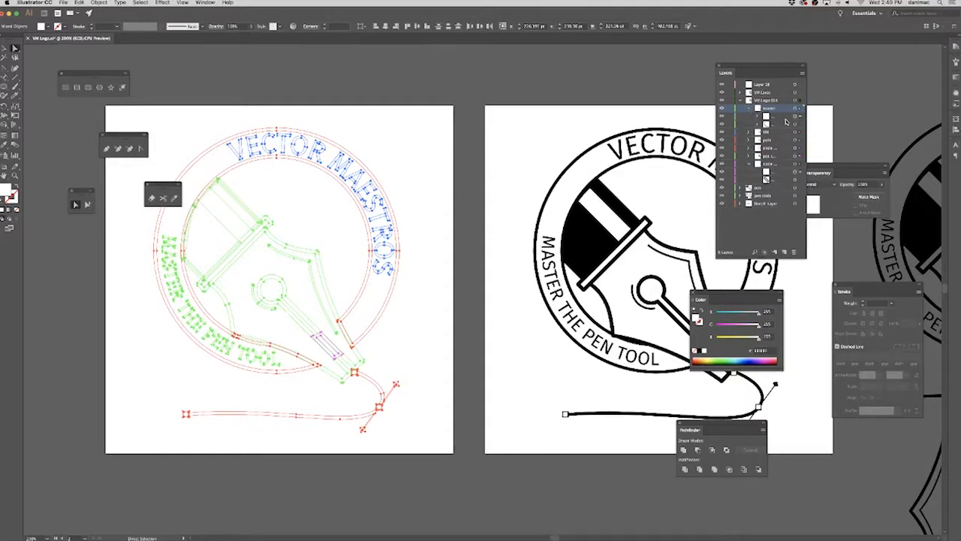
left_click(749, 132)
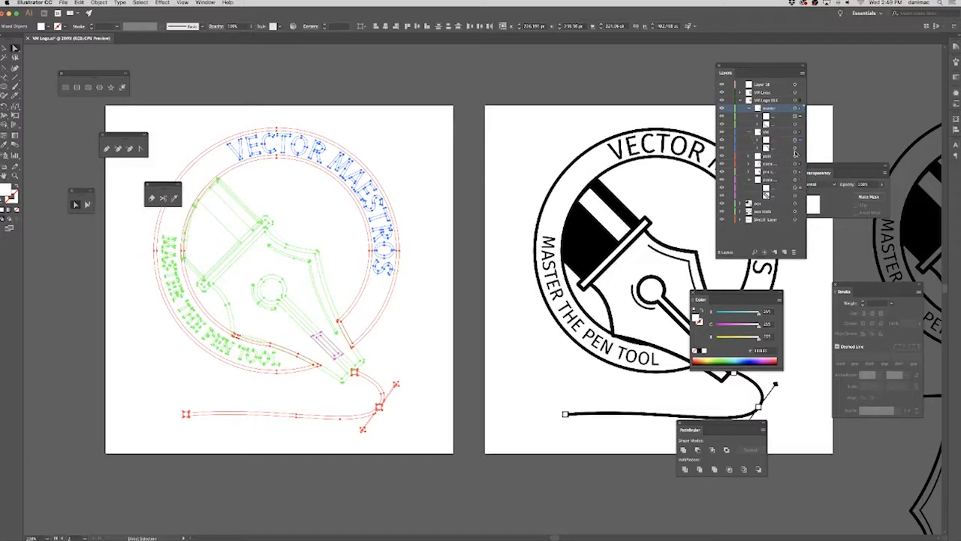
left_click(800, 140)
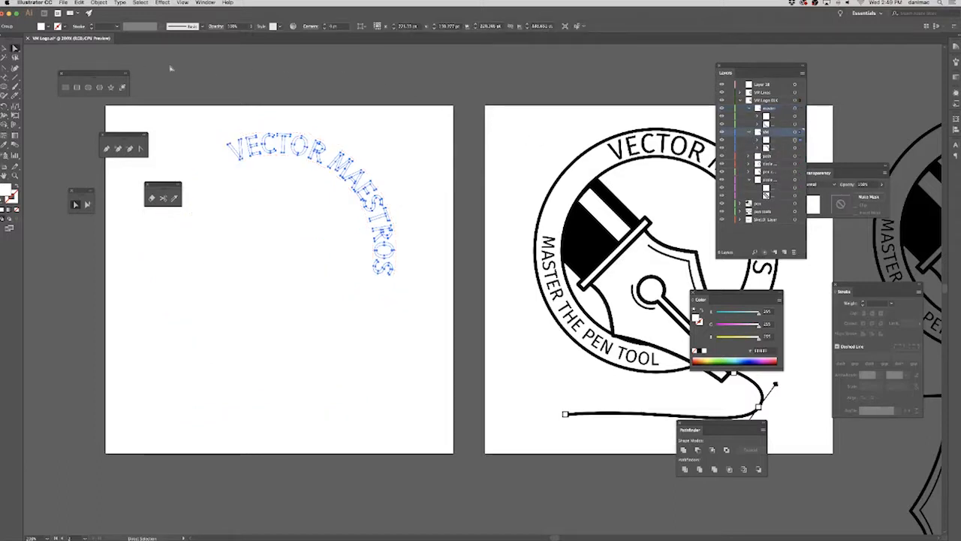
left_click(275, 69)
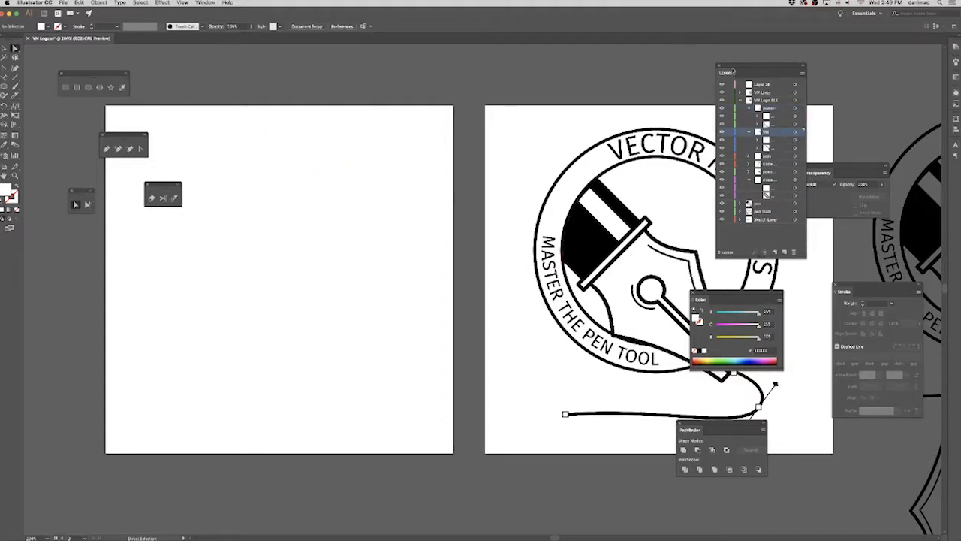
Dock the floating Layers, Transparency, Stroke, Color and Pathfinder panels as collapsed icons.
left_click_drag(732, 70, 955, 170)
left_click_drag(812, 175, 956, 179)
mouse_move(844, 292)
left_mouse_down()
mouse_move(875, 277)
mouse_move(955, 187)
left_mouse_up()
left_click_drag(709, 294, 954, 193)
left_click_drag(692, 431, 953, 215)
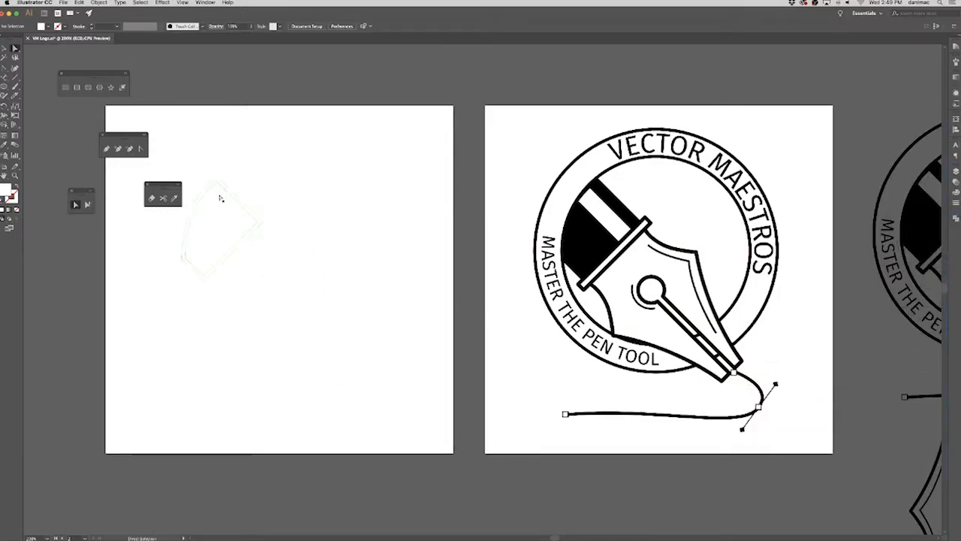
Close the four floating tearoff tool strips that cover the copied artboard.
left_click(147, 184)
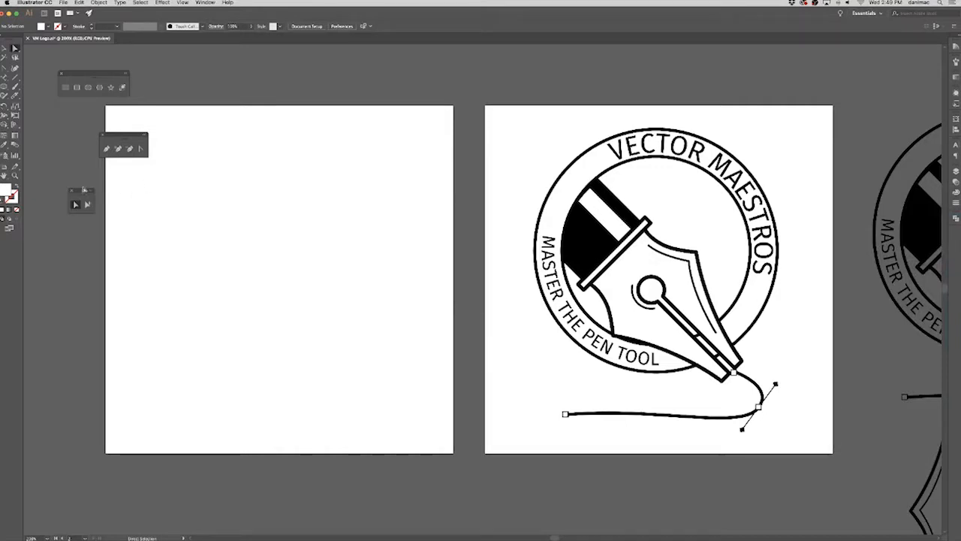
left_click(71, 191)
left_click(103, 135)
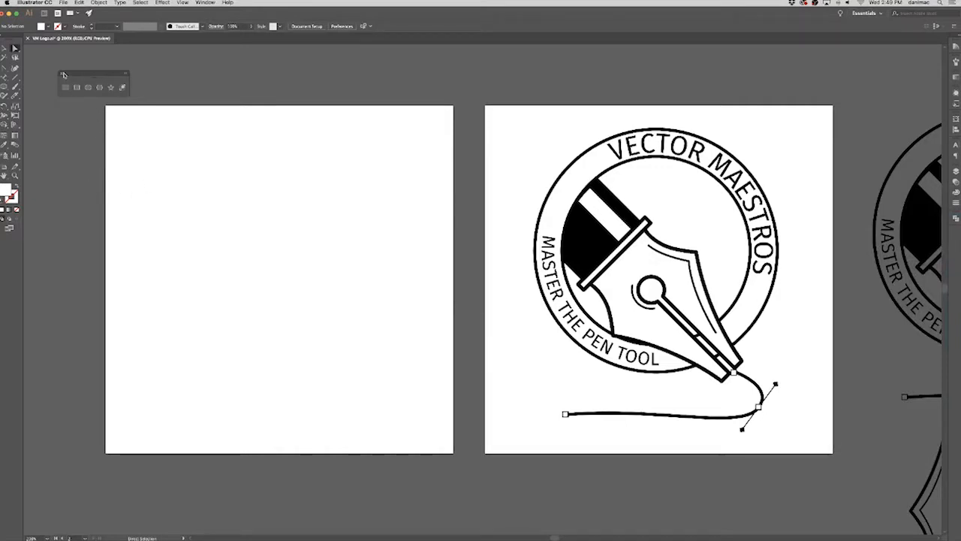
left_click(63, 74)
Select all artwork to check the white logo on the copied artboard, and clear the selection.
key("a")
key("super+a")
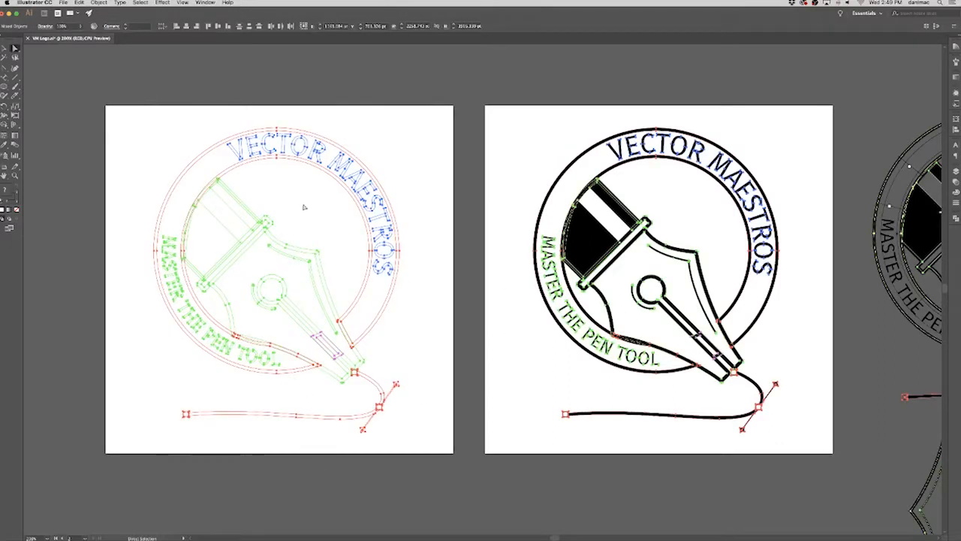
left_click(183, 89)
Save the VM Logo.ai file.
left_click(64, 4)
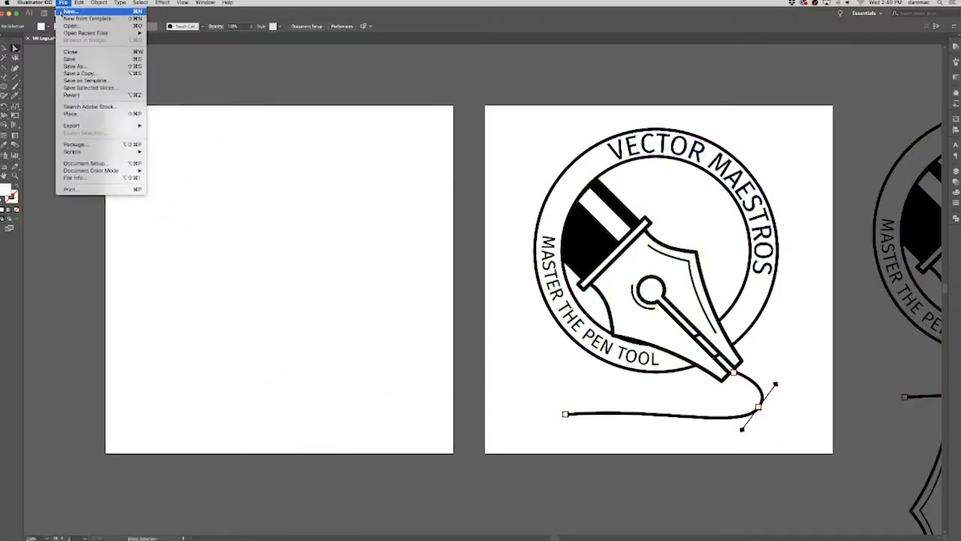
left_click(65, 4)
left_click(65, 4)
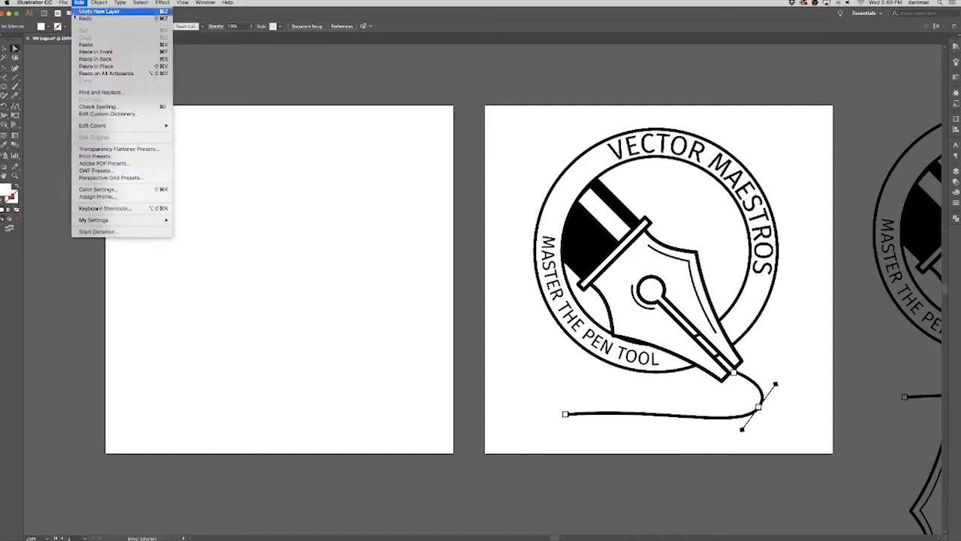
left_click(72, 60)
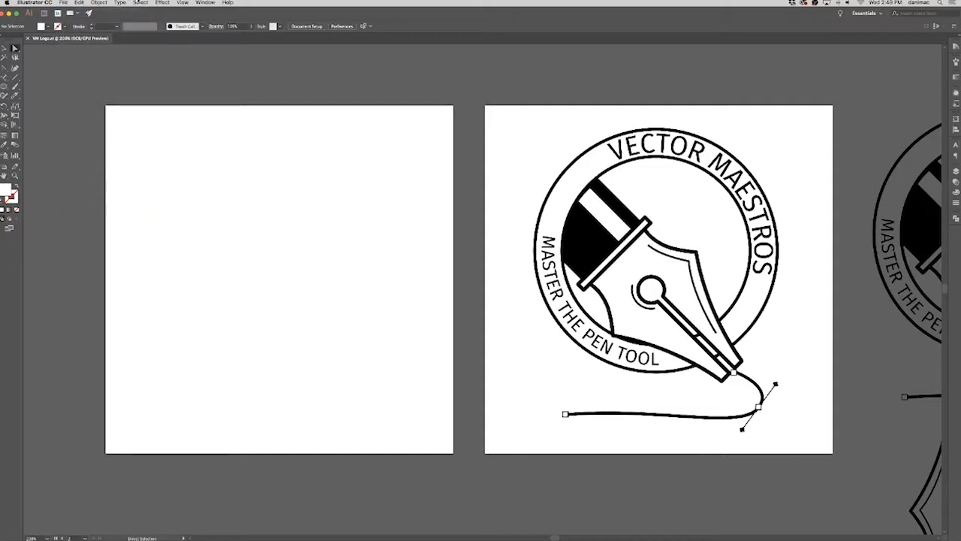
Export the document with Export As in PNG format under the name VM Logo, using the artboards.
left_click(65, 4)
mouse_move(82, 125)
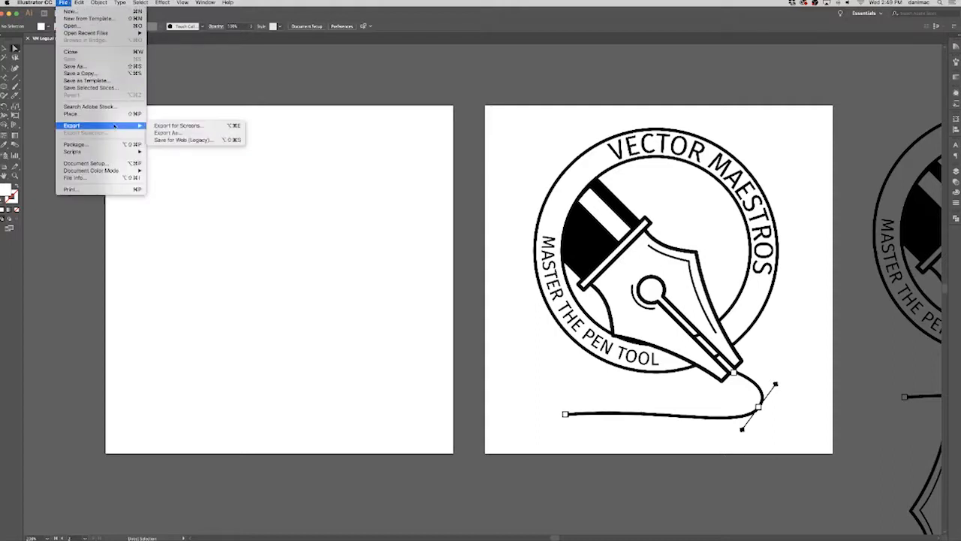
left_click(208, 136)
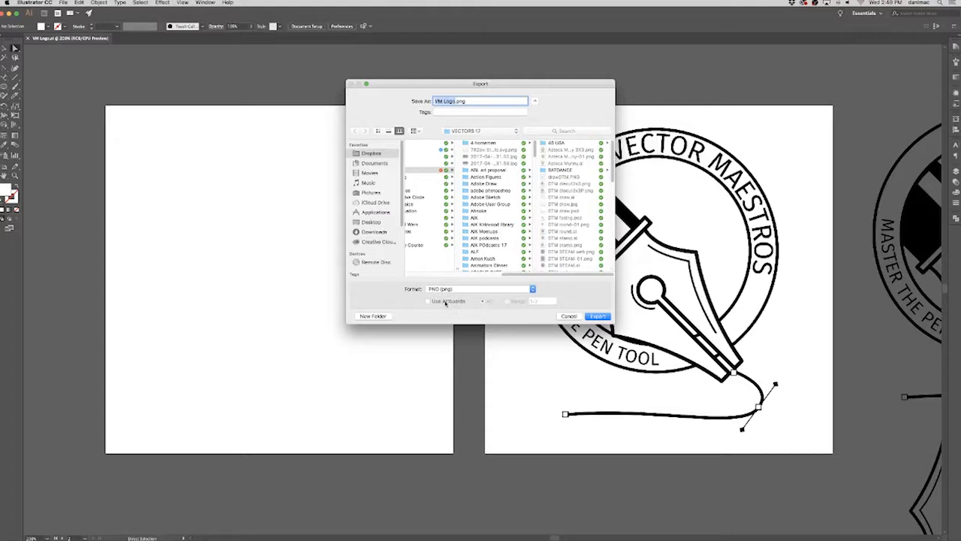
left_click(448, 302)
left_click(598, 316)
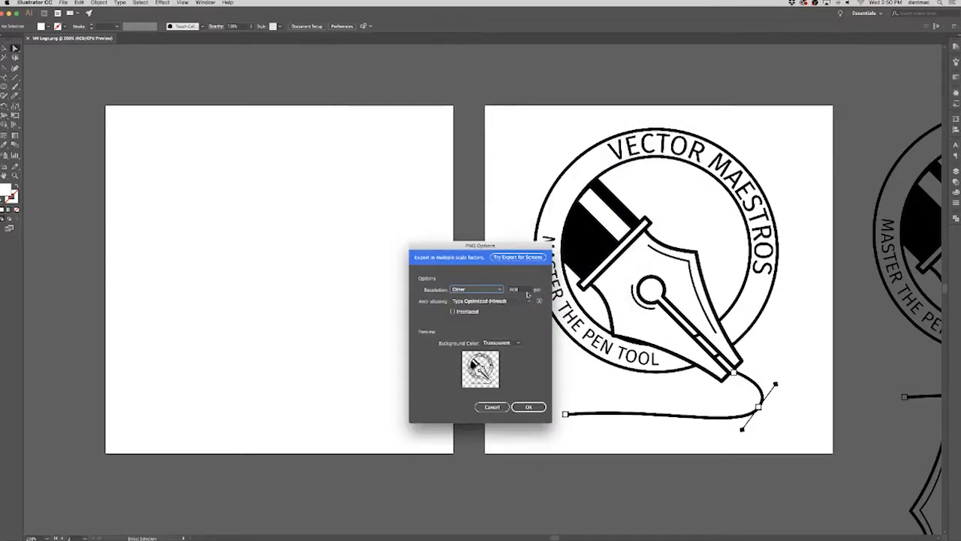
Keep the PNG resolution on Other with a transparent background, and complete the export.
left_click(489, 290)
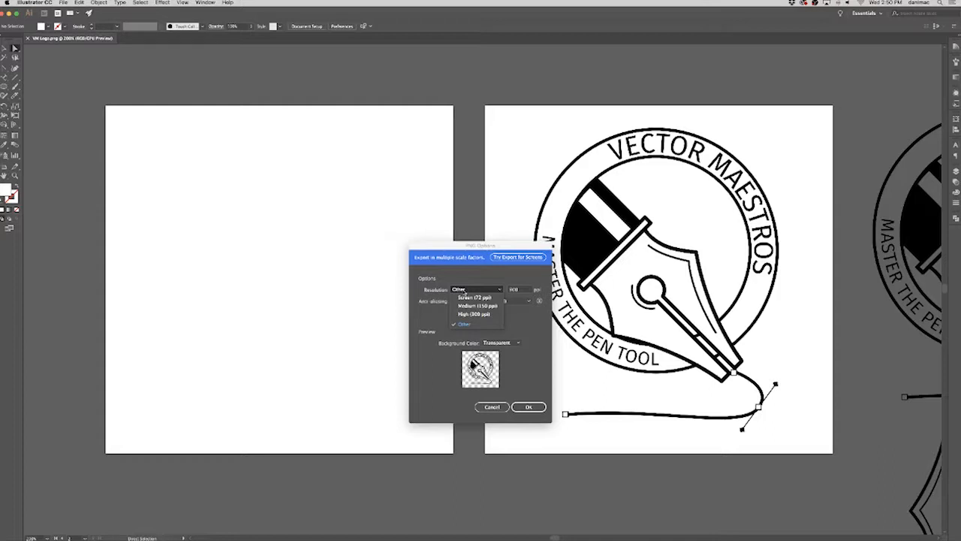
left_click(465, 324)
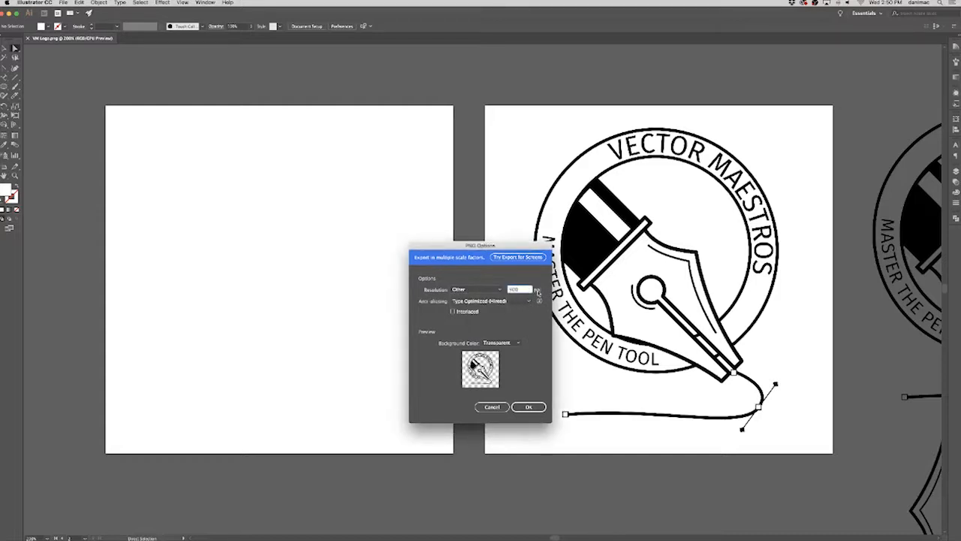
left_click(528, 407)
left_click(530, 407)
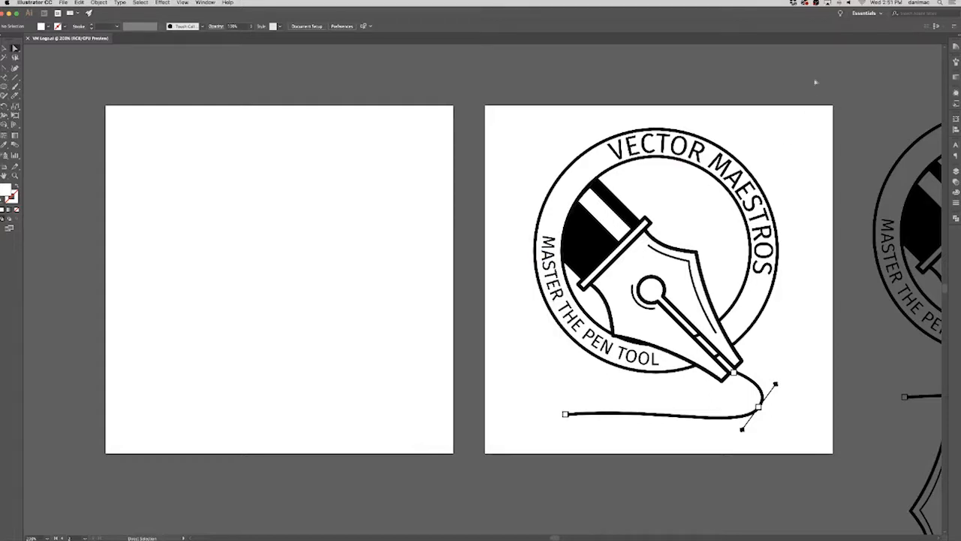
Reveal the exported VM Logo-02.png in its VECTORS 17 folder from the recent Dropbox files.
left_click(794, 3)
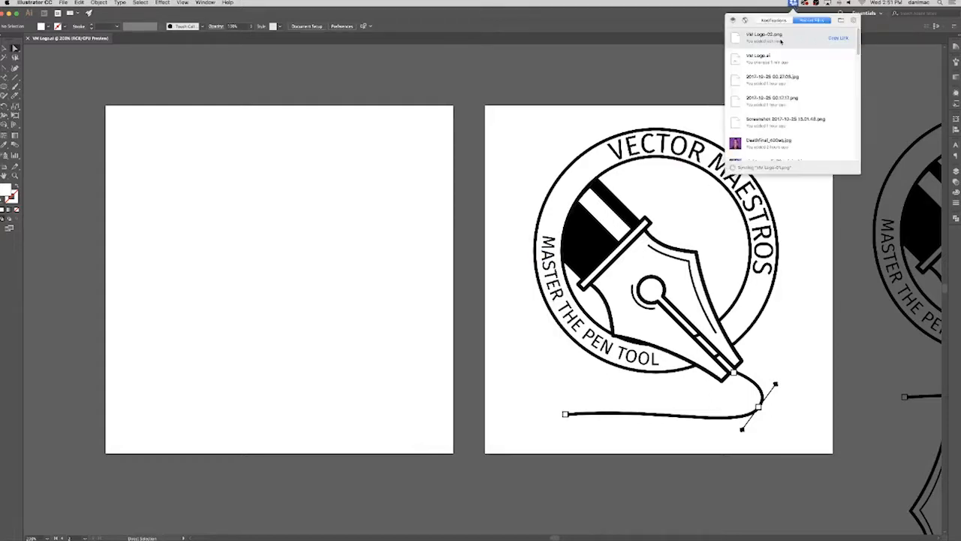
left_click(781, 41)
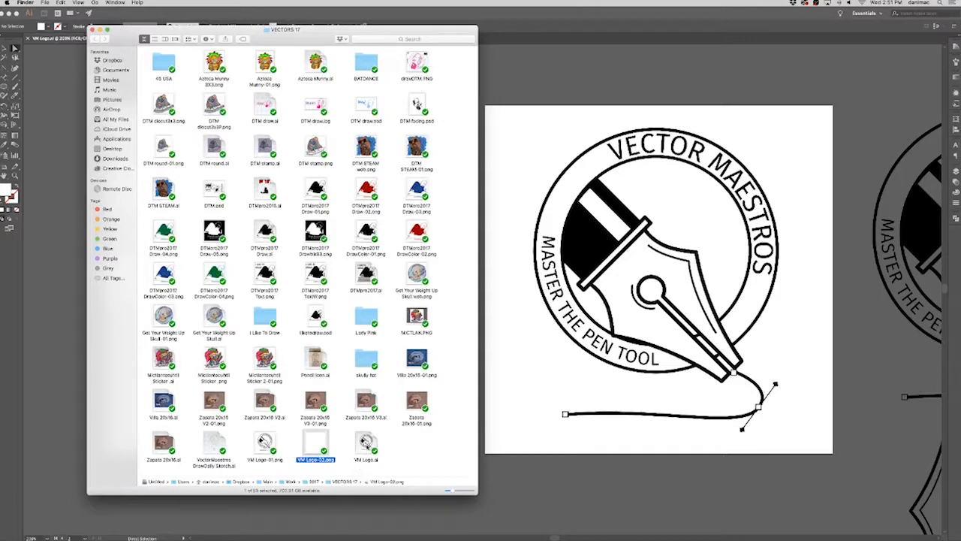
left_click_drag(181, 36, 214, 46)
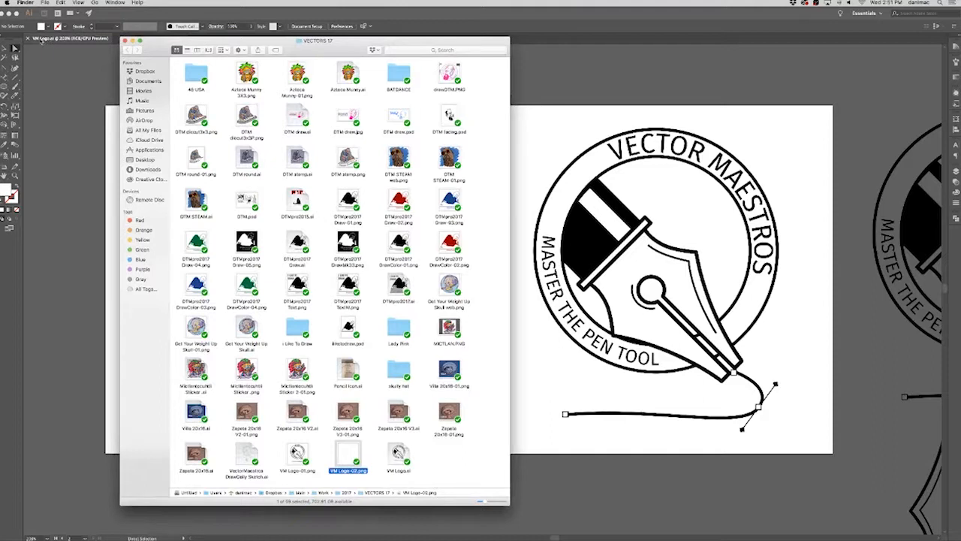
Preview VM Logo-01.png to check its transparency, go to VM Logo-02.png, and close the folder window.
left_click(405, 463)
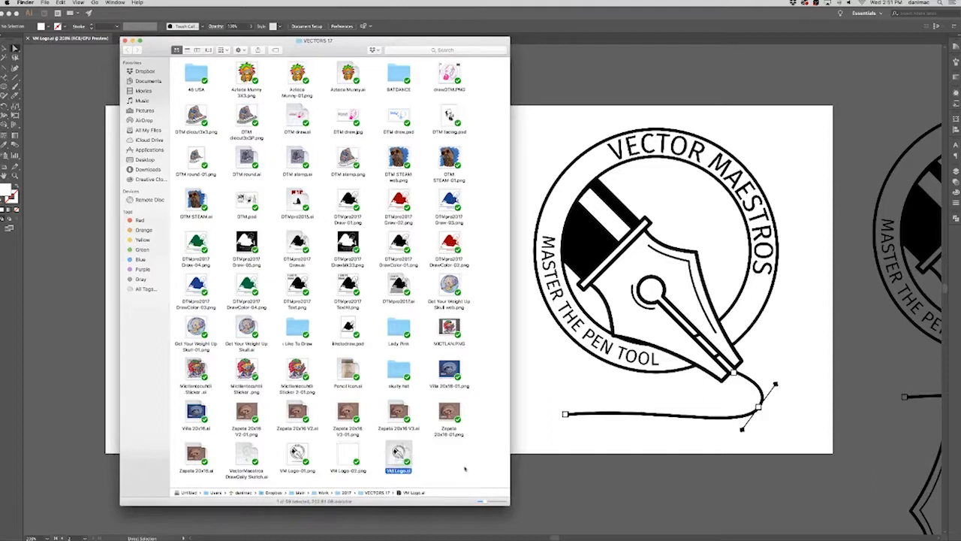
key("Left")
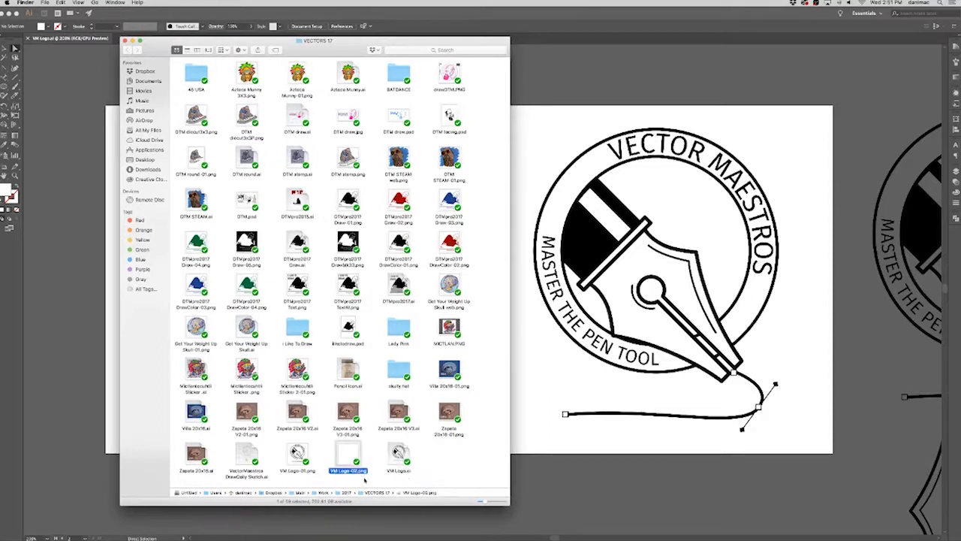
key("Left")
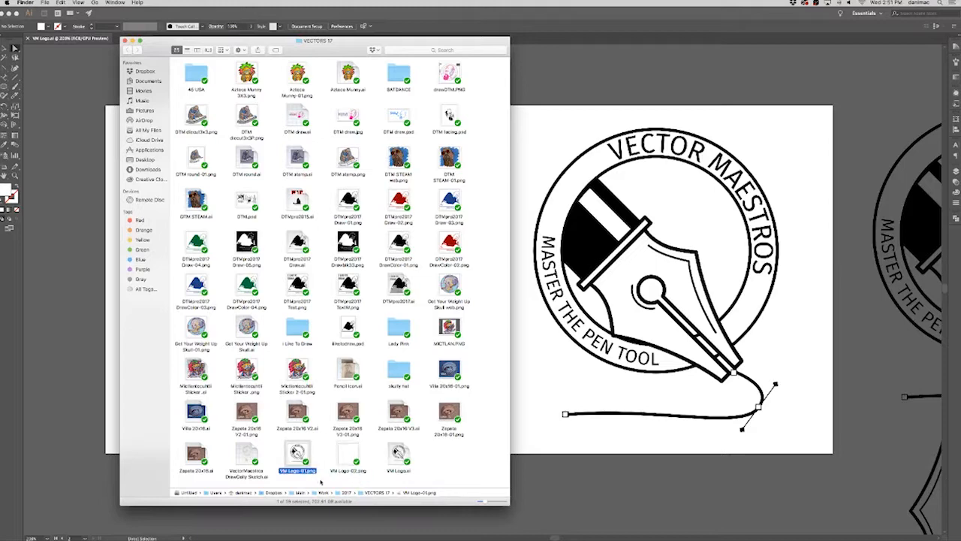
key("space")
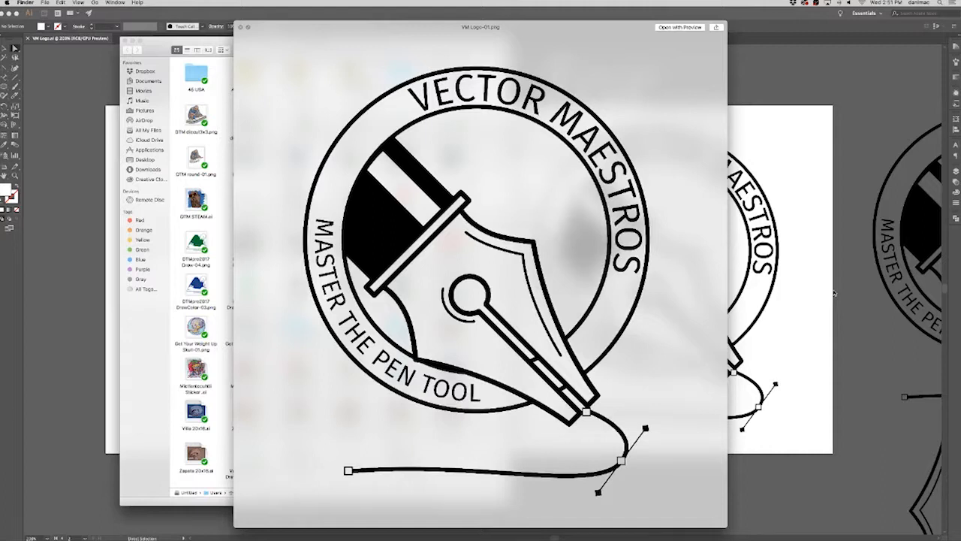
key("Down")
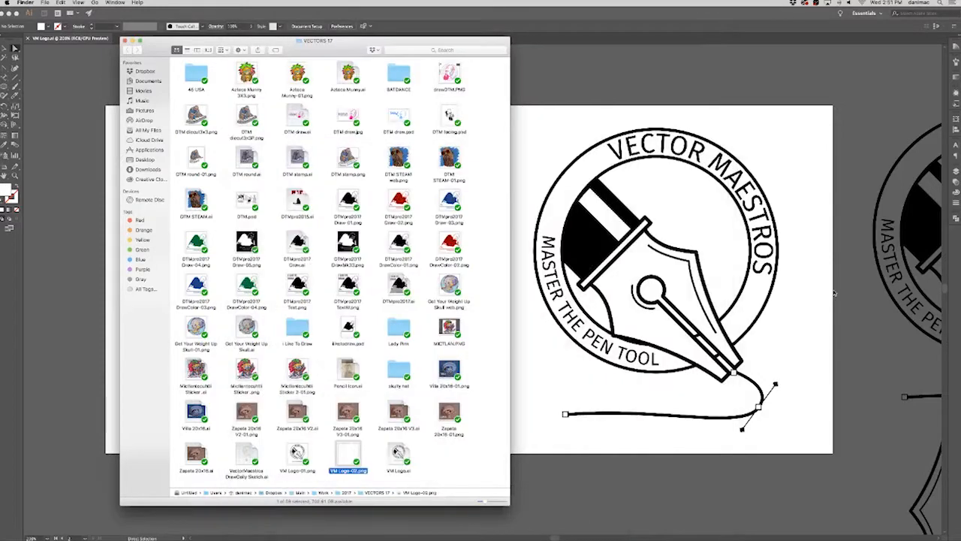
left_click_drag(335, 46, 455, 141)
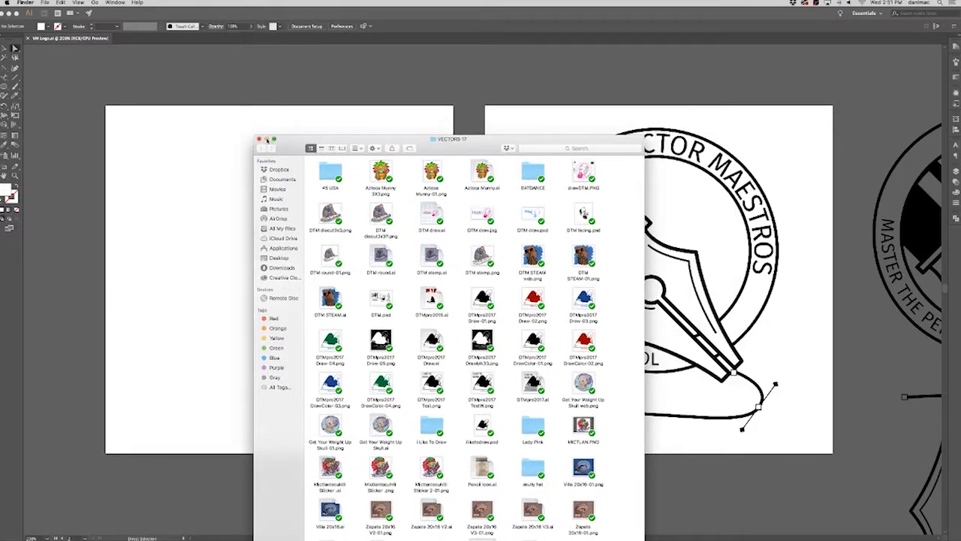
left_click(259, 140)
Duplicate the black logo's artboard together with its artwork into the empty space below the two existing artboards.
left_click(483, 81)
left_click_drag(732, 86, 607, 114)
key("super+minus")
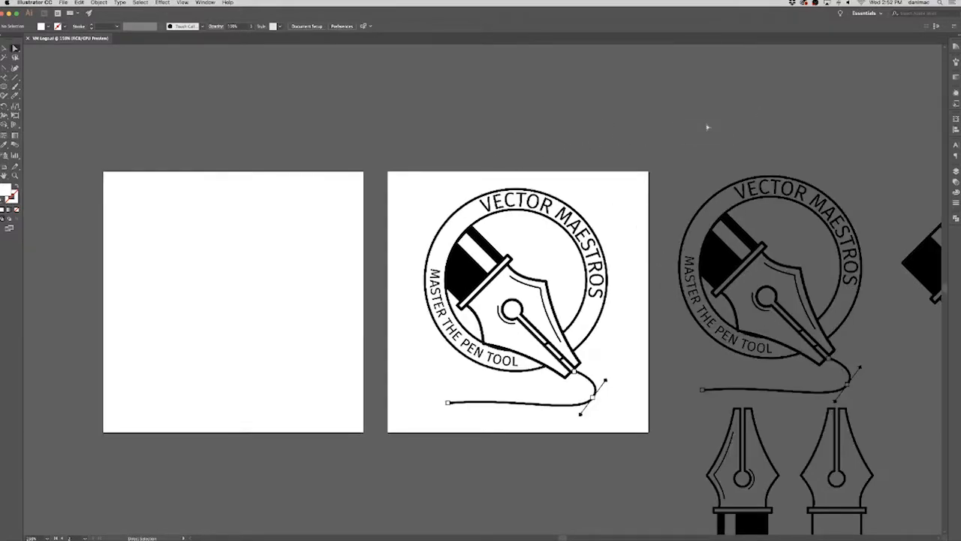
left_click_drag(665, 191, 576, 145)
left_click_drag(520, 288, 624, 240)
left_click(5, 167)
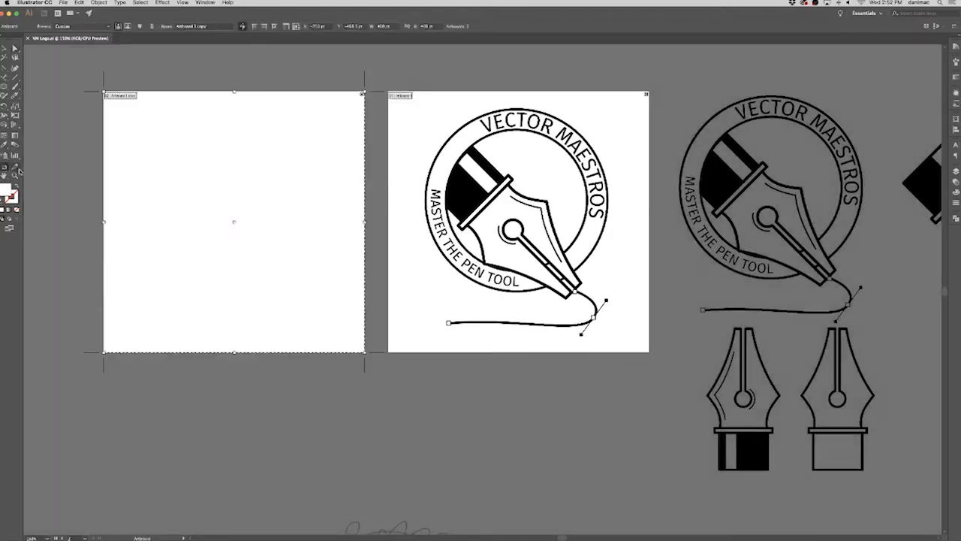
left_click_drag(507, 339, 510, 288)
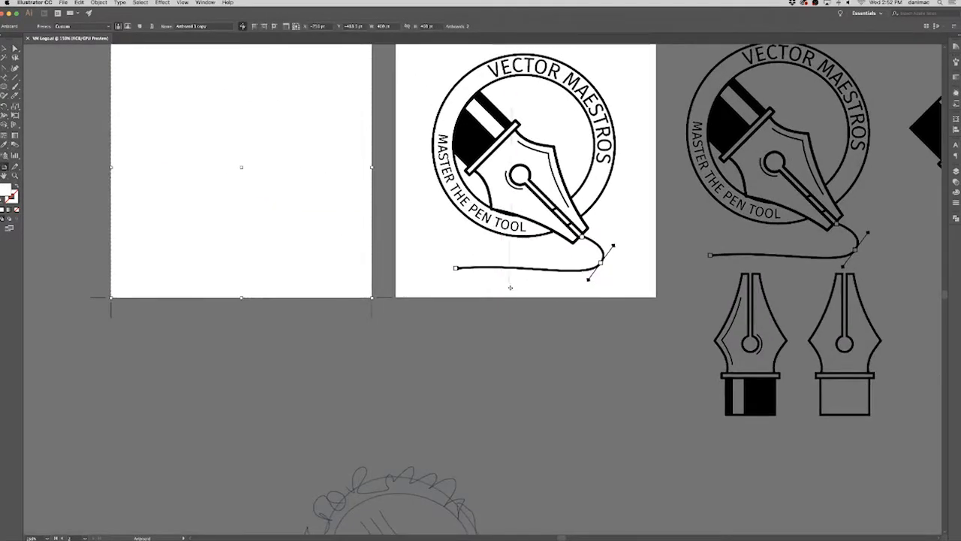
left_click(522, 288)
left_click_drag(530, 290, 398, 498)
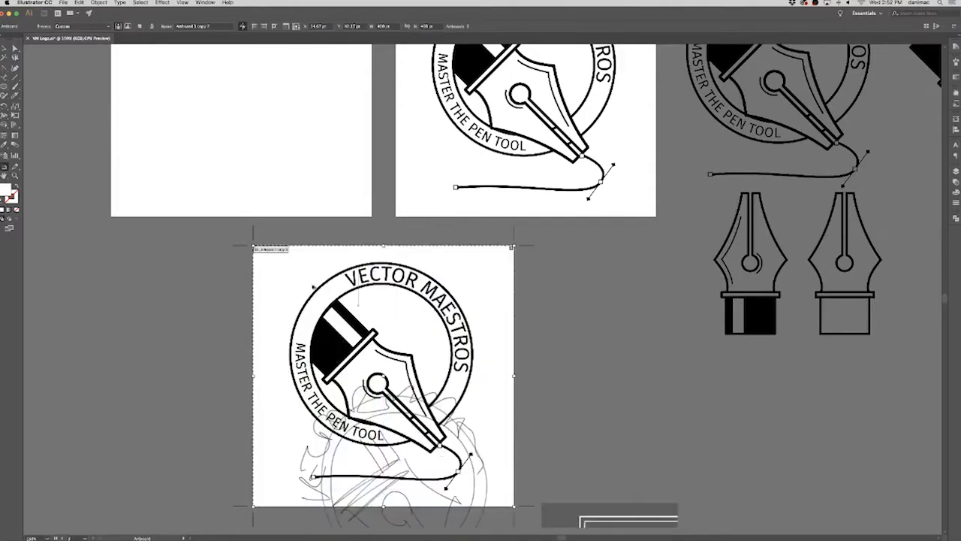
key("Escape")
Undo a first displaced sketch image, move the sketch off the new artboard into the empty space beside it, and deselect it.
left_click_drag(481, 473, 787, 425)
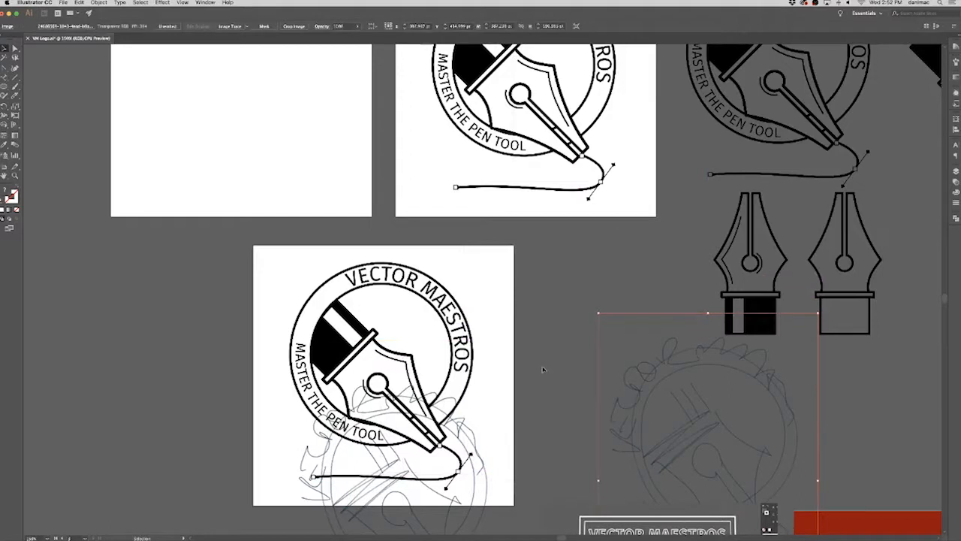
key("ctrl+z")
mouse_move(493, 513)
left_mouse_down()
mouse_move(560, 495)
mouse_move(623, 432)
mouse_move(628, 446)
mouse_move(621, 414)
mouse_move(668, 428)
left_mouse_up()
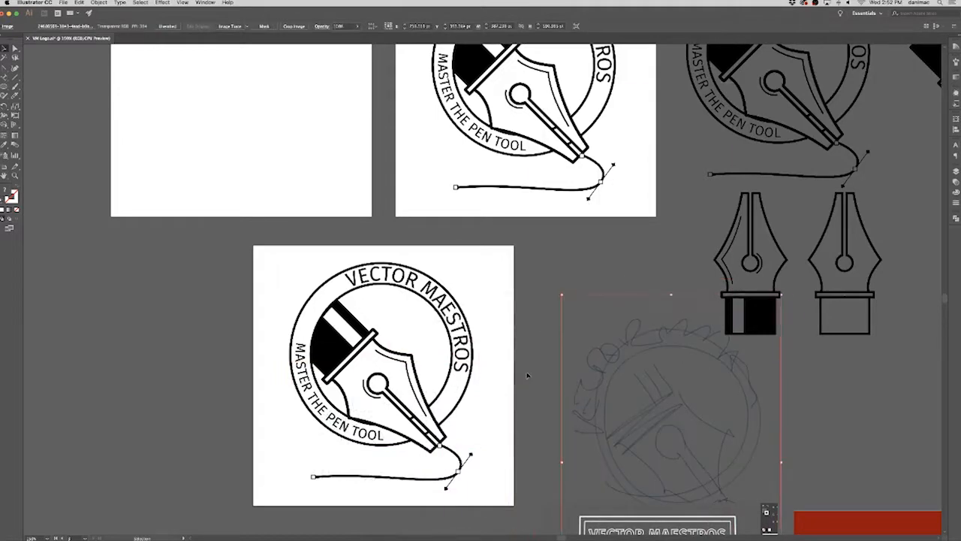
left_click(530, 375)
Lock every layer except the empty top layer, and make that top layer active.
key("super+equal")
key("super+equal")
key("super+equal")
left_click_drag(539, 400, 623, 135)
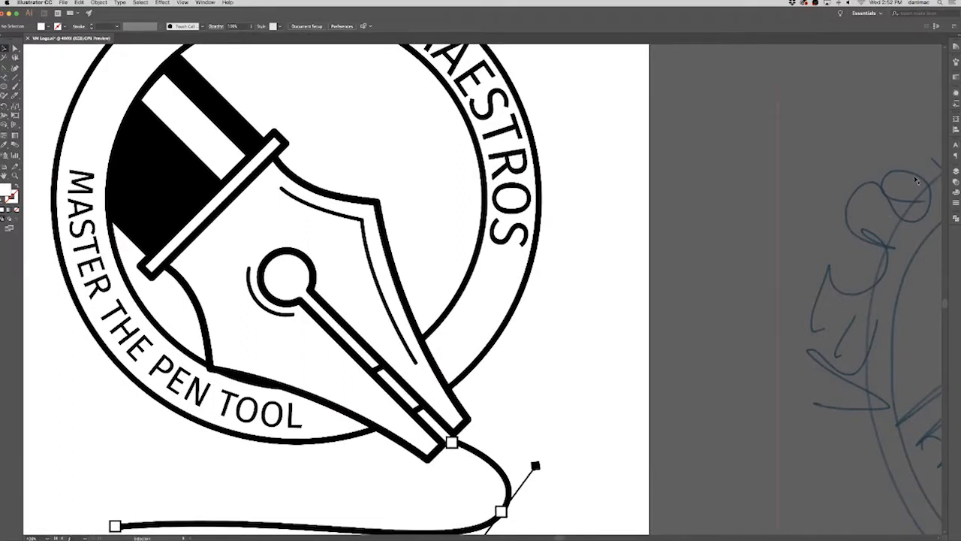
left_click(956, 172)
left_click_drag(867, 168, 682, 74)
left_click(697, 106)
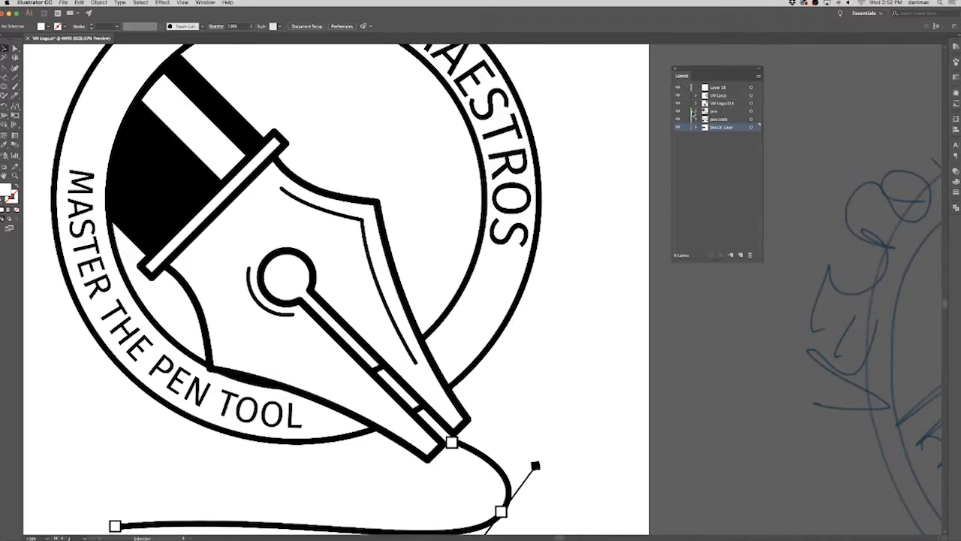
left_click_drag(687, 97, 688, 128)
left_click(727, 91)
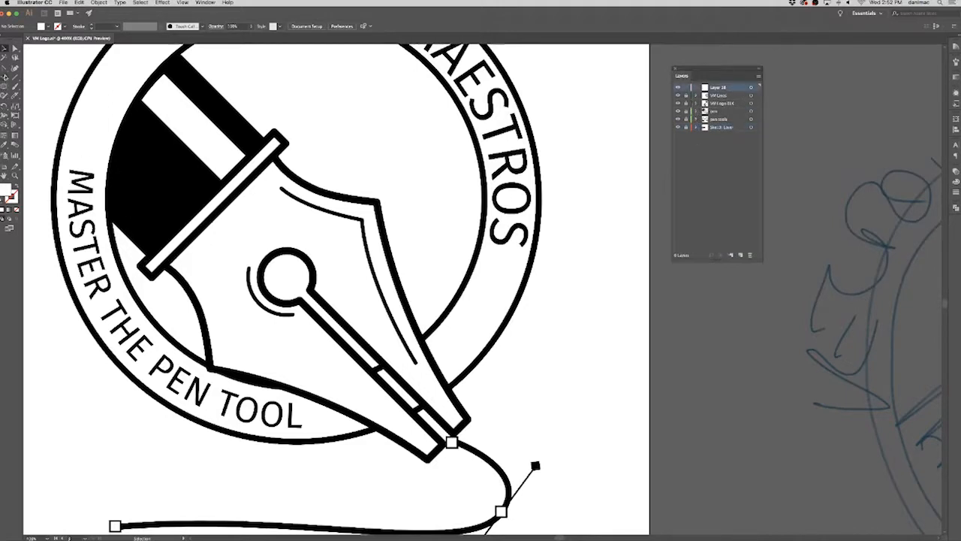
Detach the Pen tool group as a floating palette and park it over the artboard's upper corner.
left_click(4, 70)
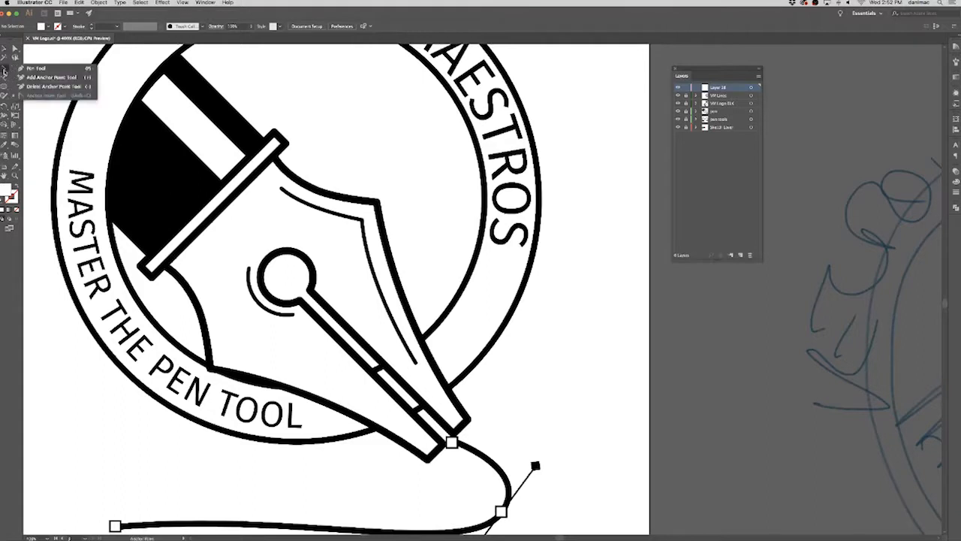
left_click(93, 81)
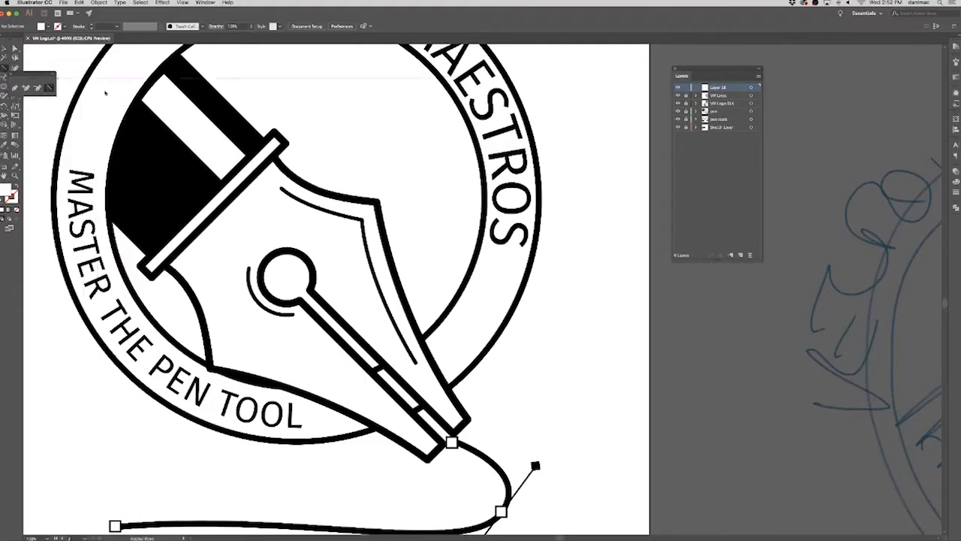
left_click_drag(39, 75, 122, 87)
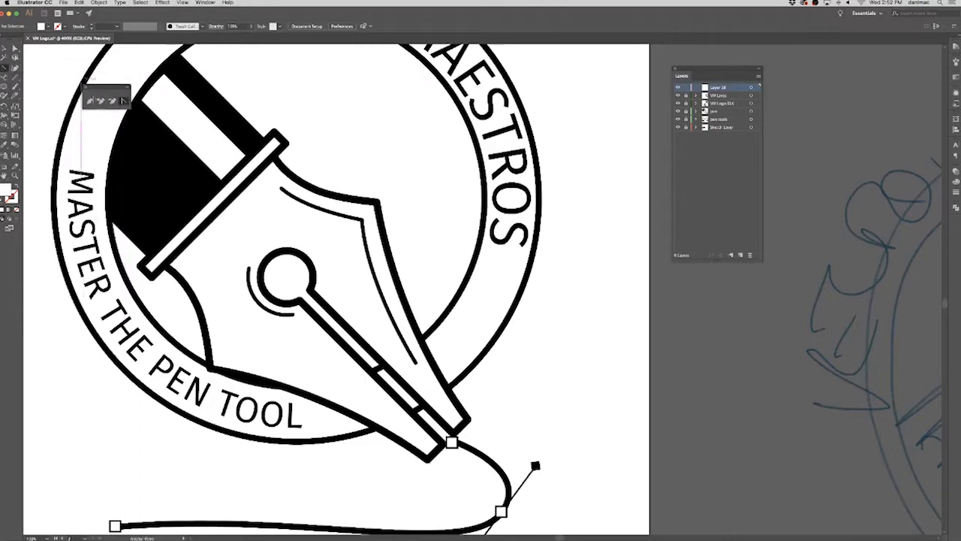
Draw a closed Pen tool shape across the ring band, bordering the nib's outer edge below the word MAESTROS.
left_click(425, 335)
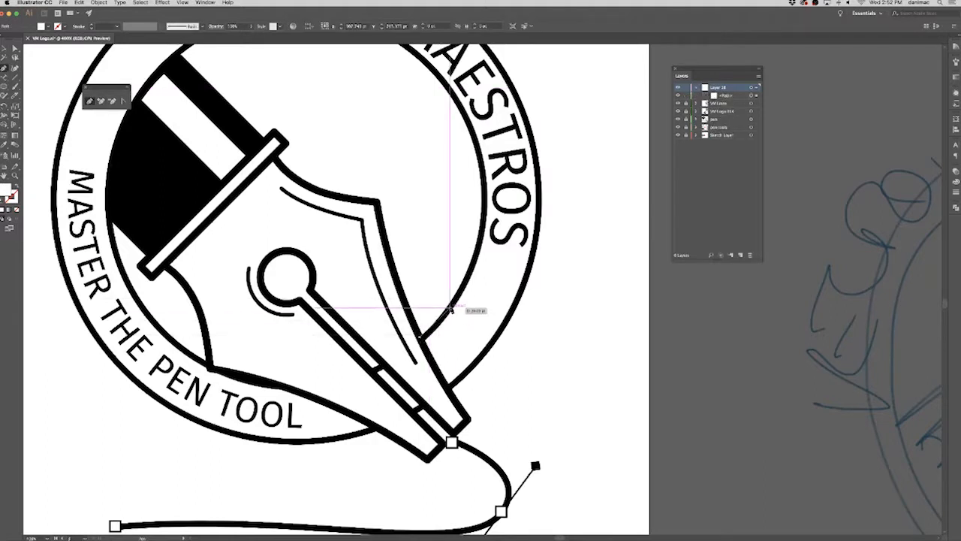
left_click(450, 308)
left_click(505, 323)
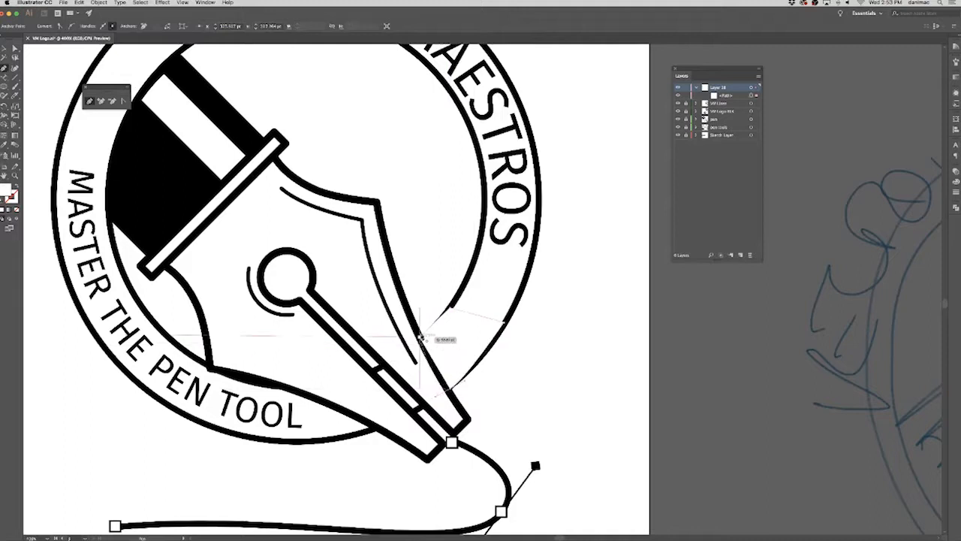
left_click(423, 336)
left_click(15, 48)
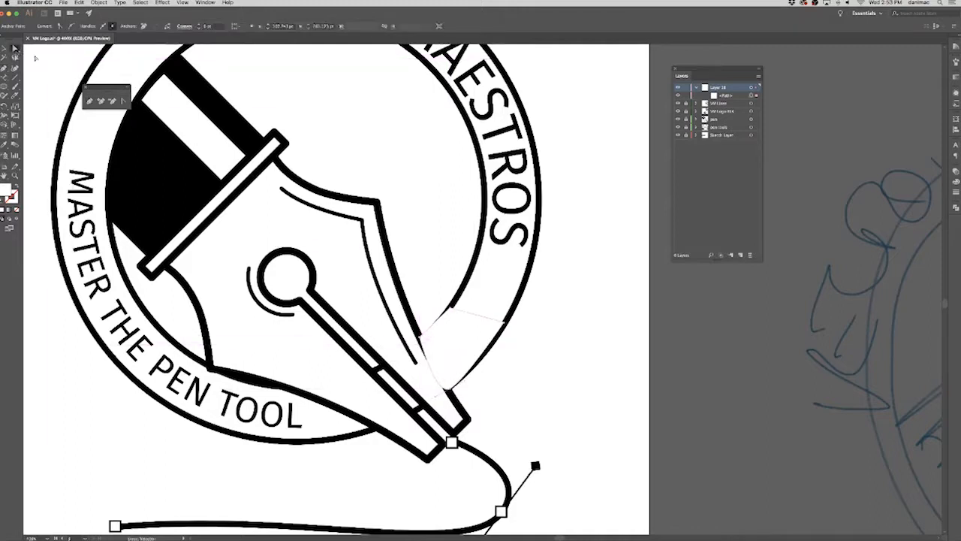
Fill the new ring shape with a black-to-white linear gradient at 45°, with an added middle stop so the dark end fades sooner.
left_click(956, 77)
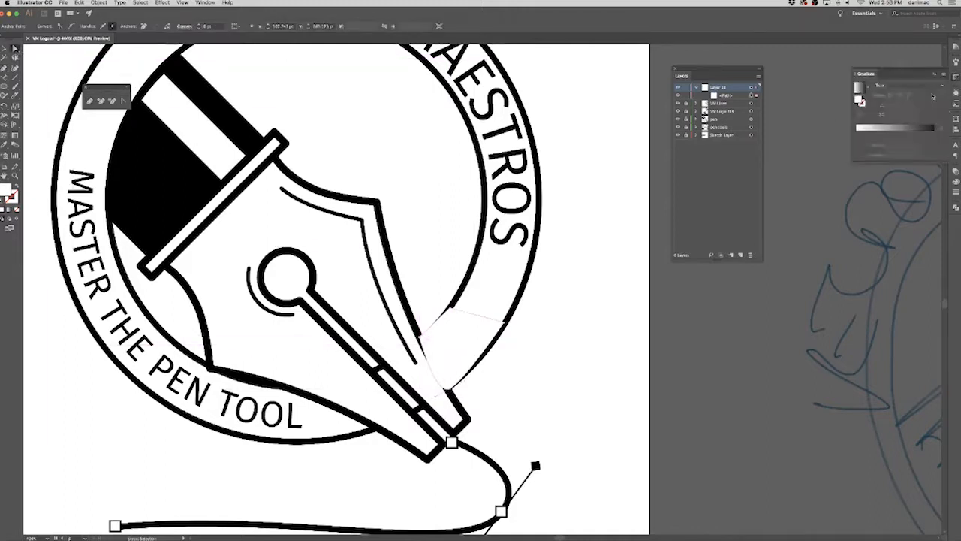
left_click_drag(866, 76, 576, 103)
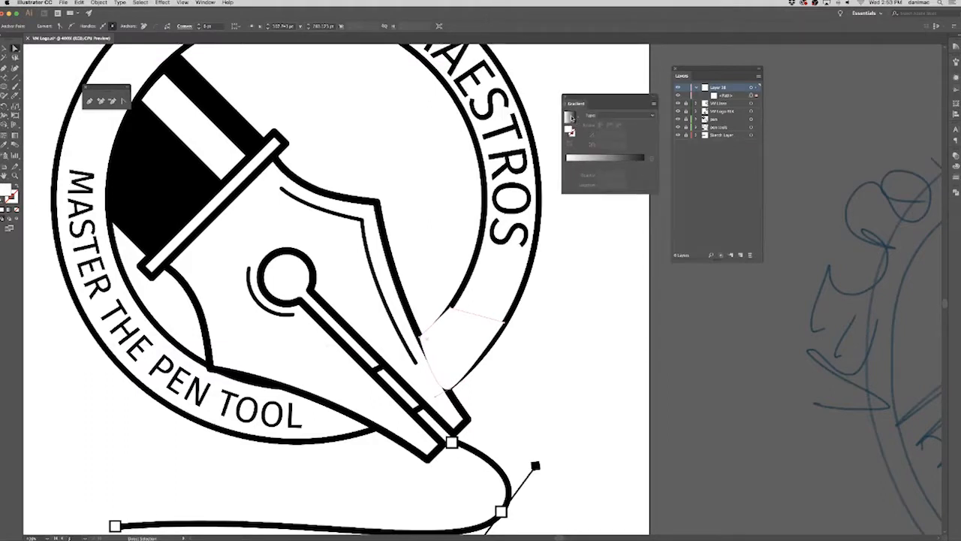
left_click(571, 117)
mouse_move(568, 165)
left_mouse_down()
mouse_move(622, 166)
mouse_move(559, 167)
left_mouse_up()
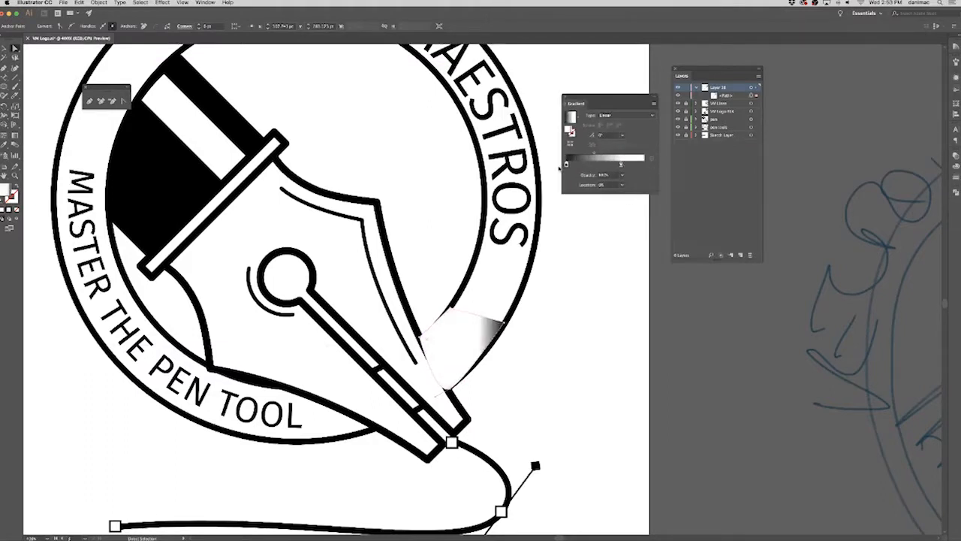
left_click(622, 165)
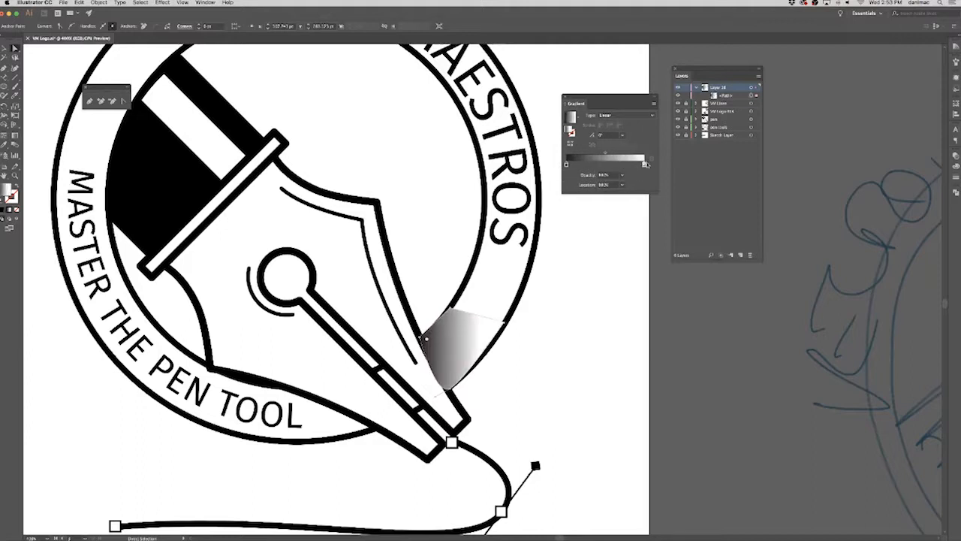
left_click(623, 135)
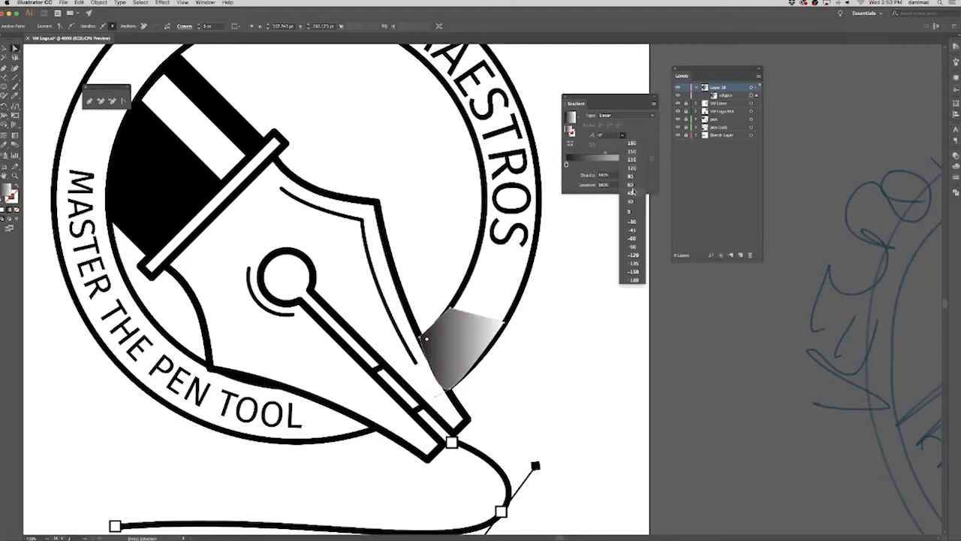
left_click(633, 193)
left_click_drag(643, 167, 594, 165)
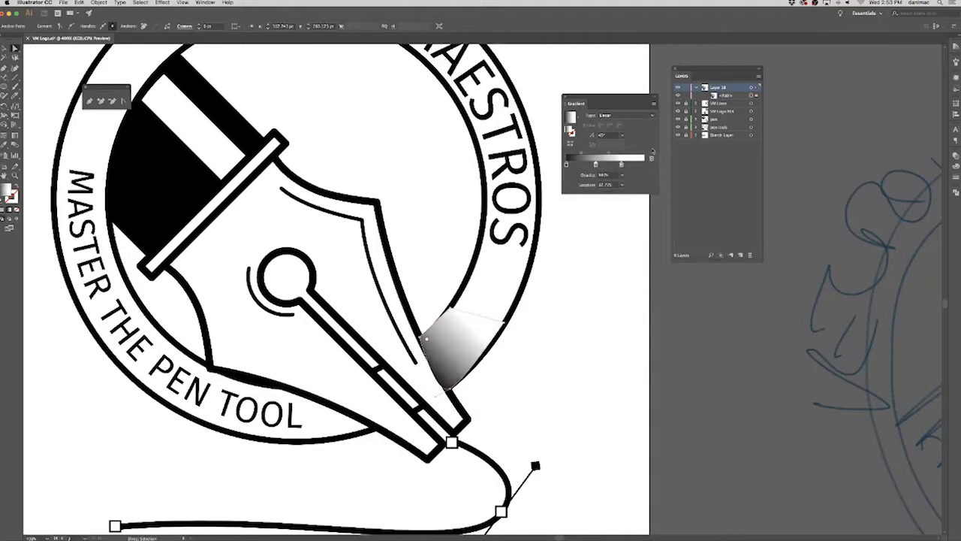
Select the gradient shape through its layer, set its blend mode to Multiply, and deselect it.
left_click(751, 88)
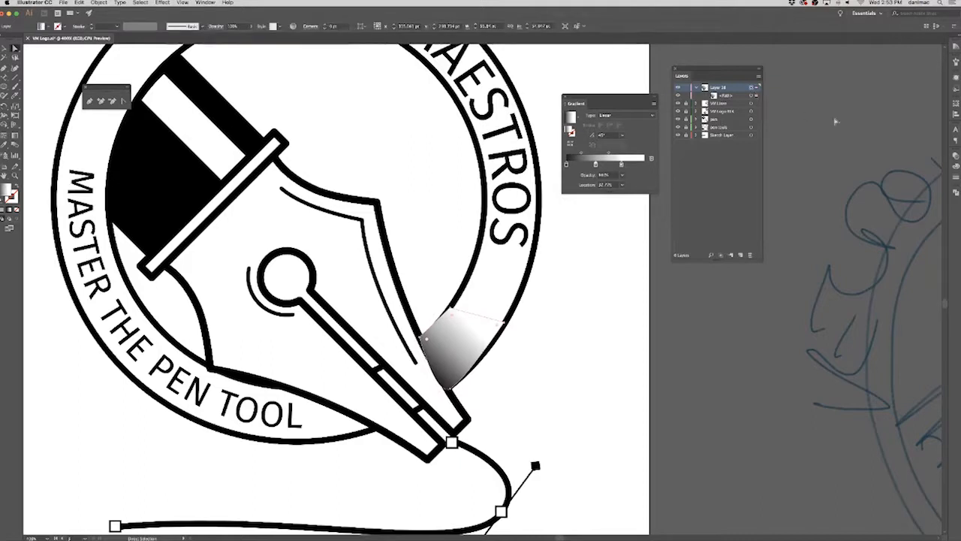
left_click(955, 157)
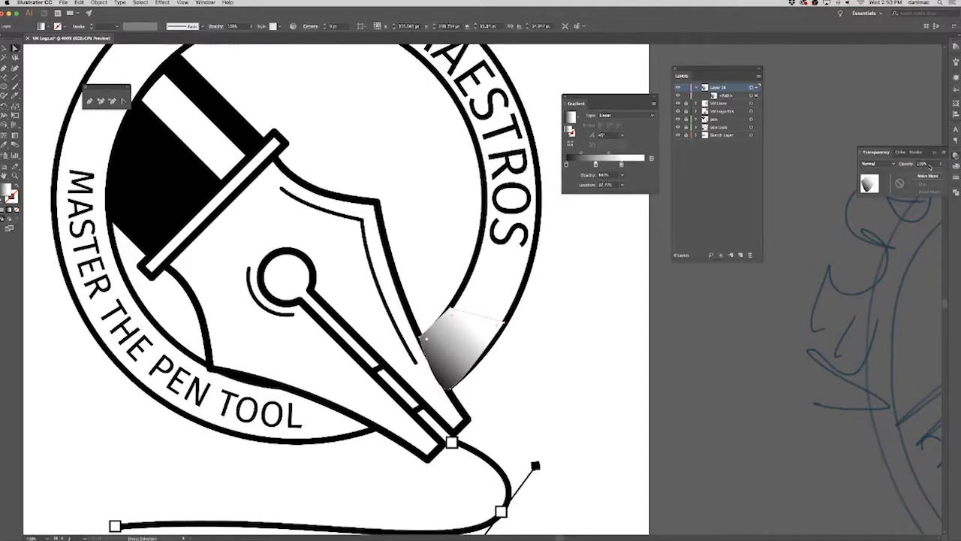
left_click(882, 164)
left_click(877, 196)
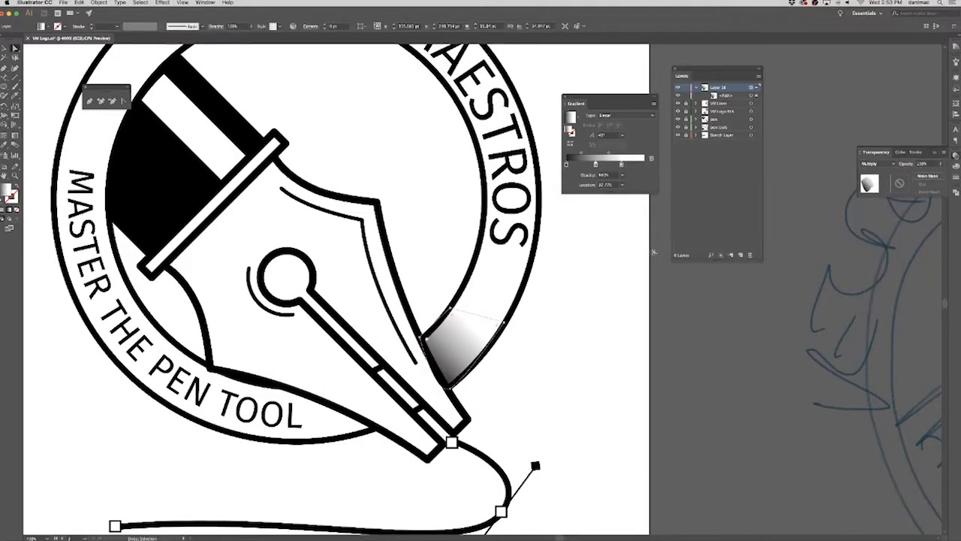
left_click(604, 272)
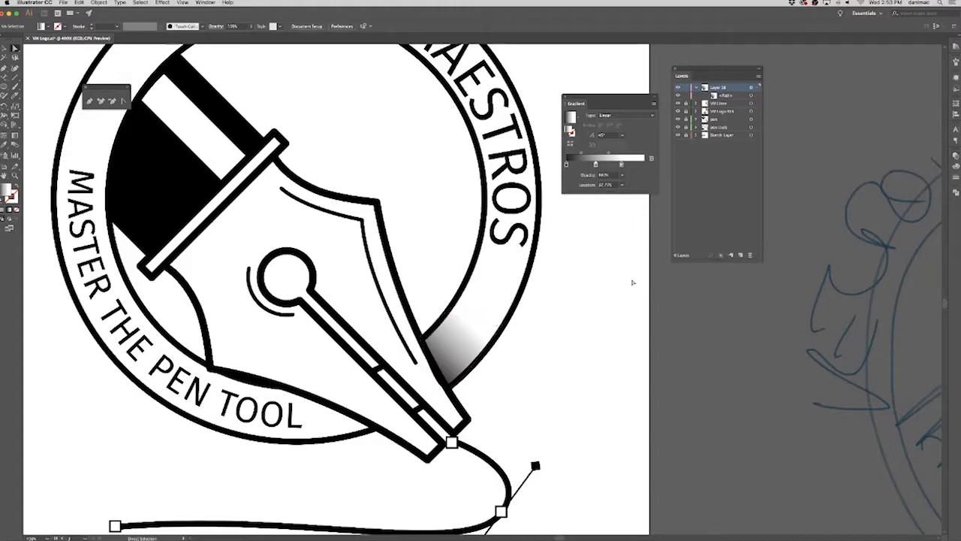
Try to adjust the gradient shadow's lower corner anchor beside the nib with the Anchor Point tool, and deselect it.
left_click(449, 352)
left_click(448, 389)
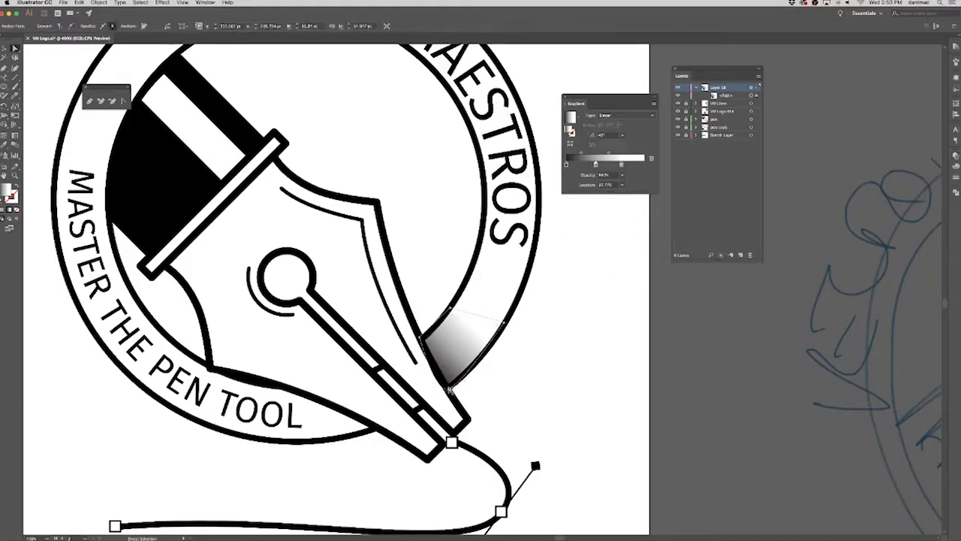
left_click(123, 100)
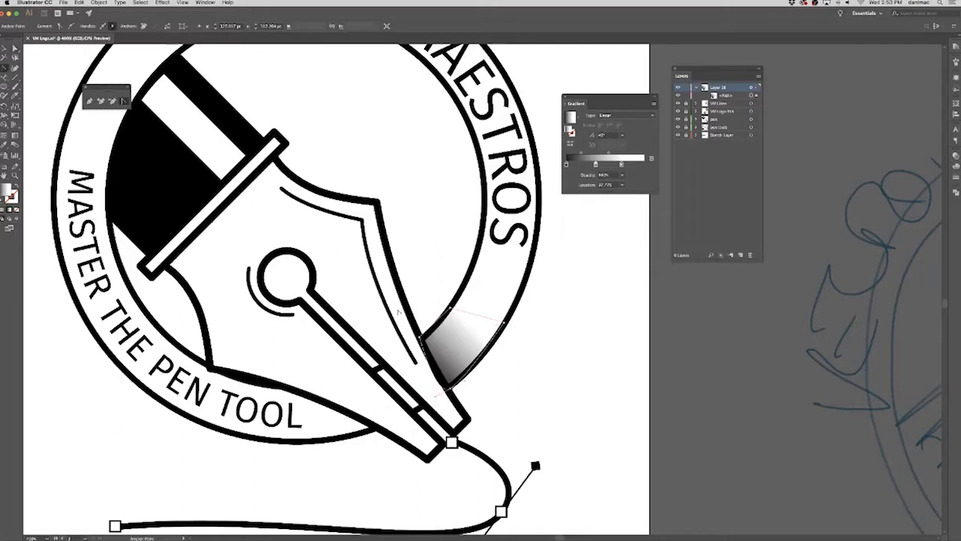
key("a")
left_click(597, 349)
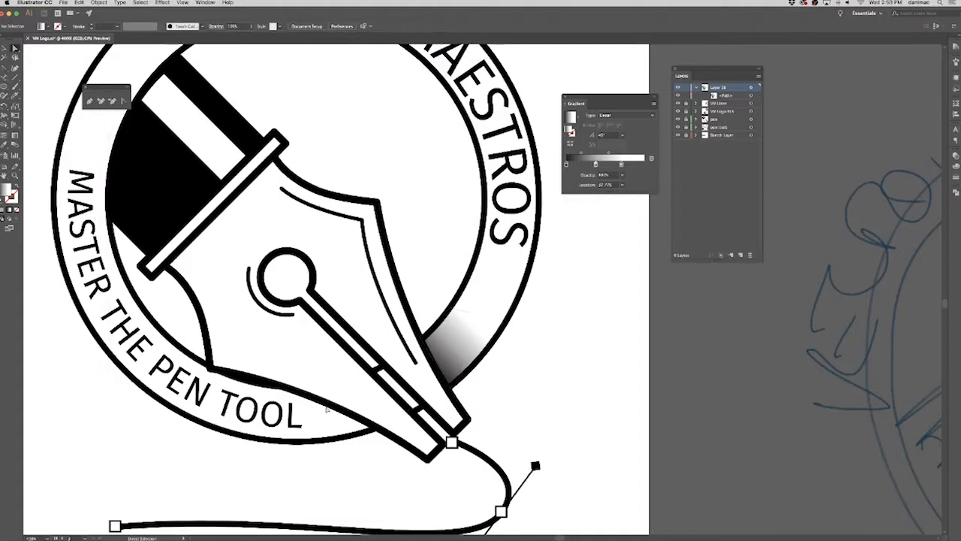
Draw a second closed shadow shape along the nib's lower edge, covering the ring band over the words PEN TOOL.
key("p")
left_click(265, 384)
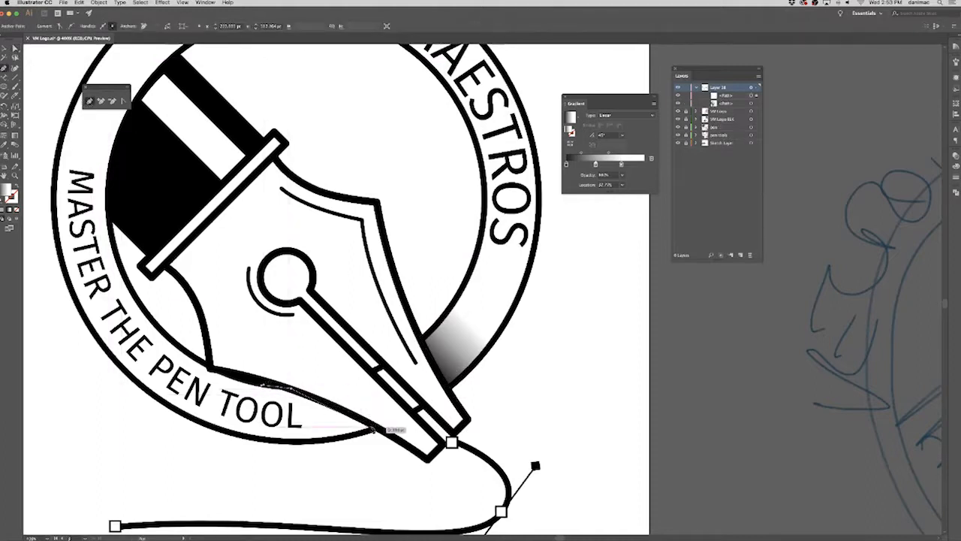
left_click(334, 438)
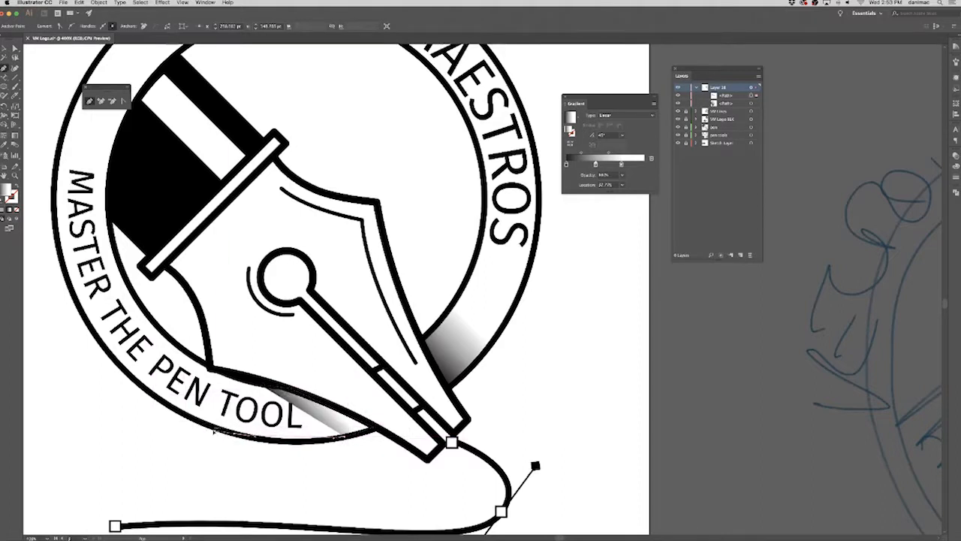
left_click(225, 432)
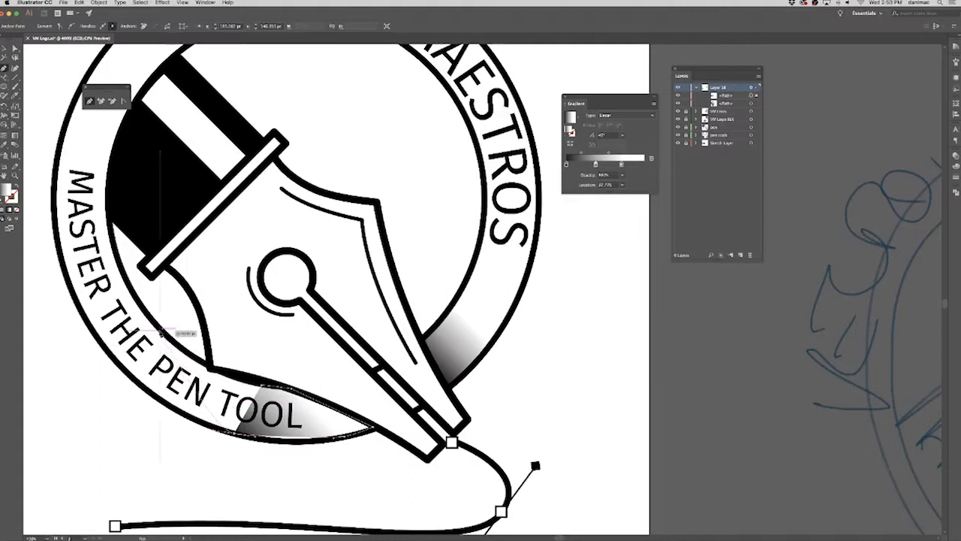
left_click_drag(179, 302, 181, 299)
left_click(161, 330)
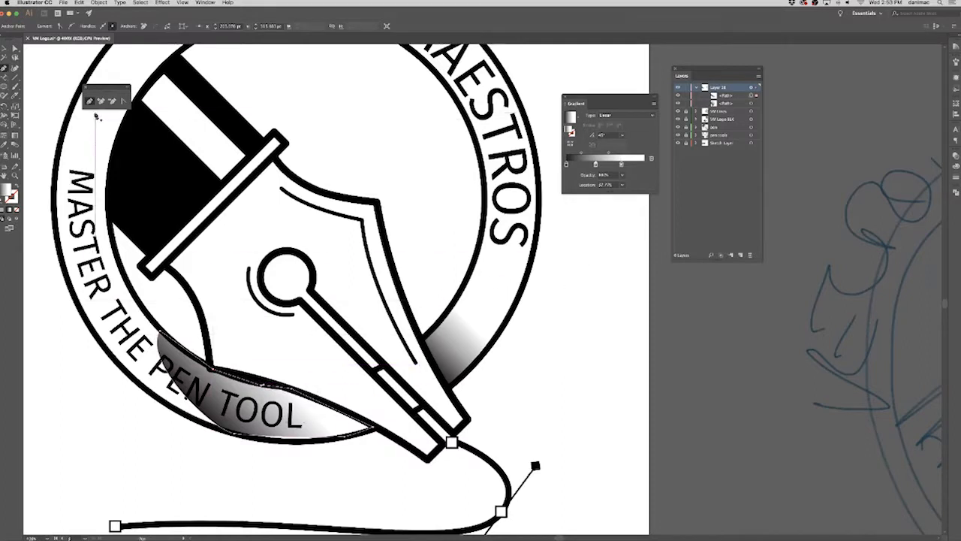
key("a")
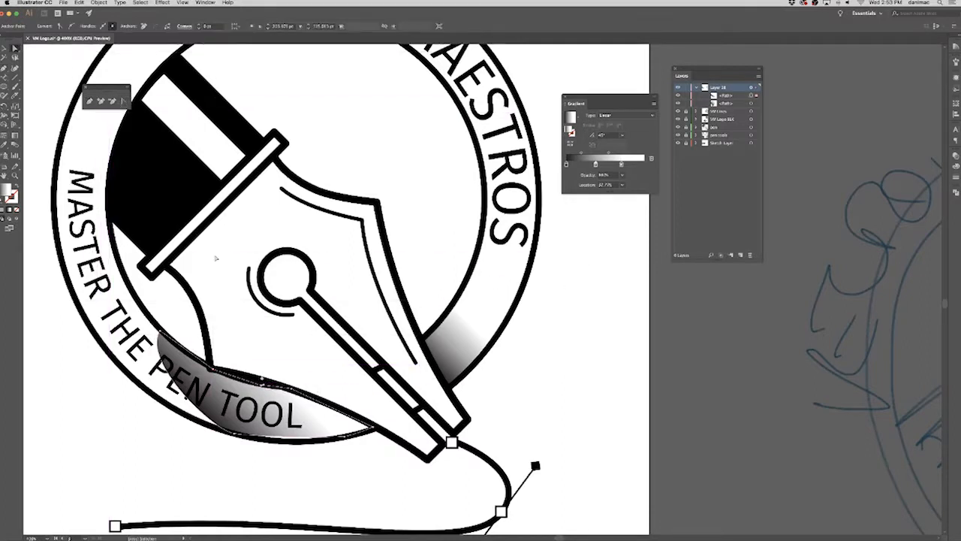
Reverse the lower shadow's gradient so its dark end meets the nib tip, move the white stop to 22.96%, and deselect it.
left_click(256, 440)
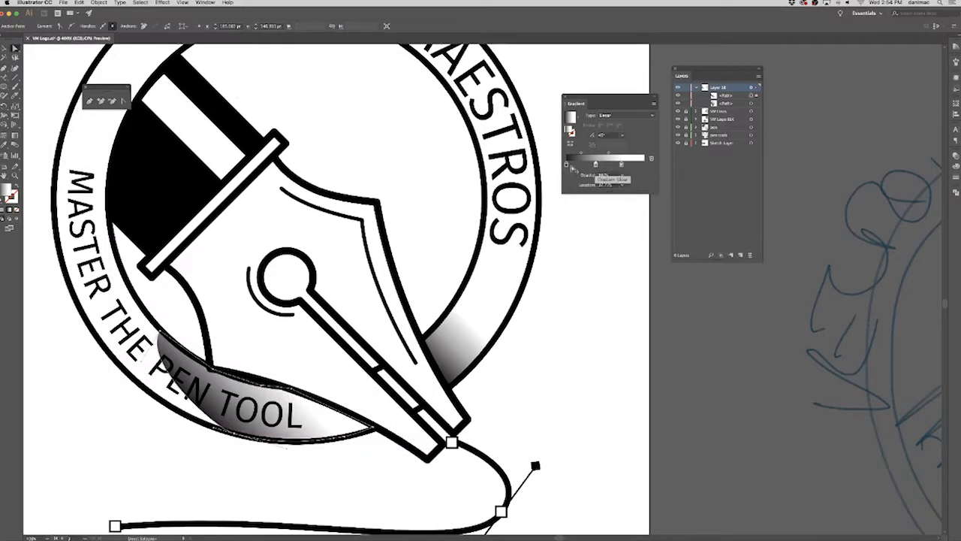
mouse_move(567, 164)
left_mouse_down()
mouse_move(644, 163)
mouse_move(597, 167)
mouse_move(612, 179)
mouse_move(619, 165)
mouse_move(585, 165)
left_mouse_up()
left_click(596, 351)
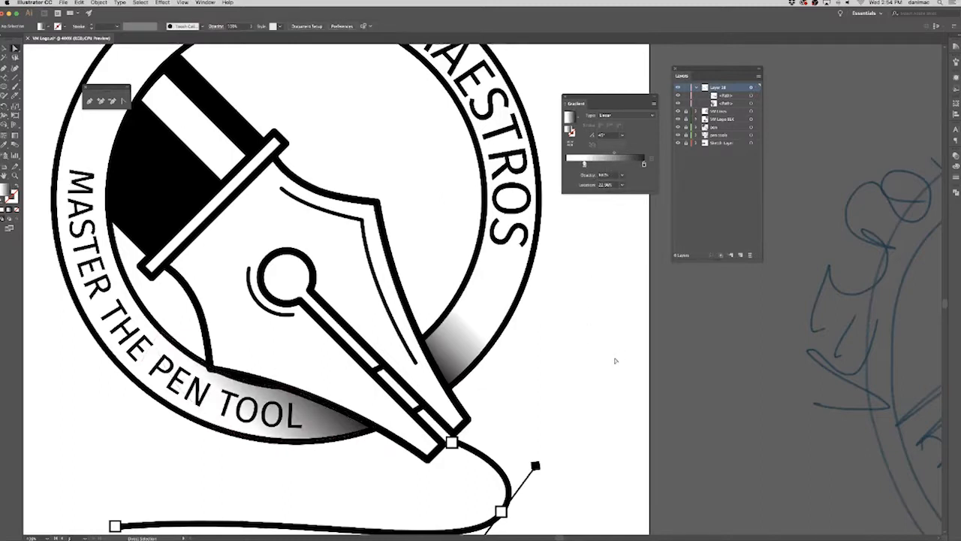
Draw a narrow closed four-cornered shape filling the nib slit segment between the two cross marks.
key("super+minus")
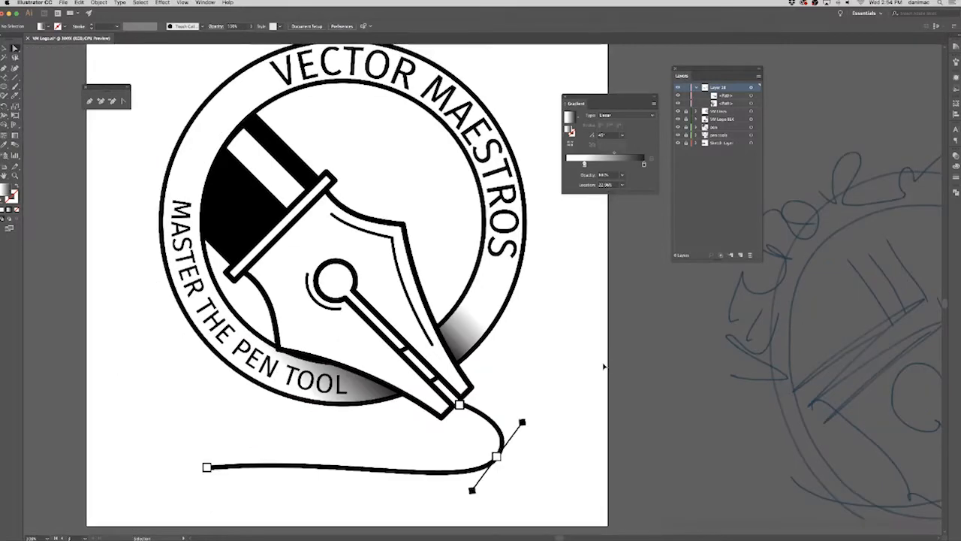
left_click_drag(555, 332, 597, 352)
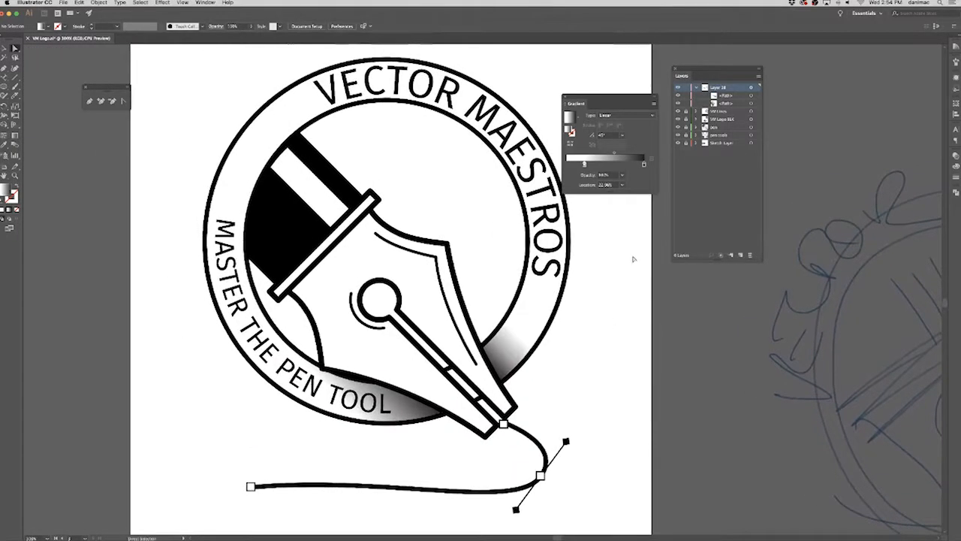
left_click(82, 101)
left_click(449, 371)
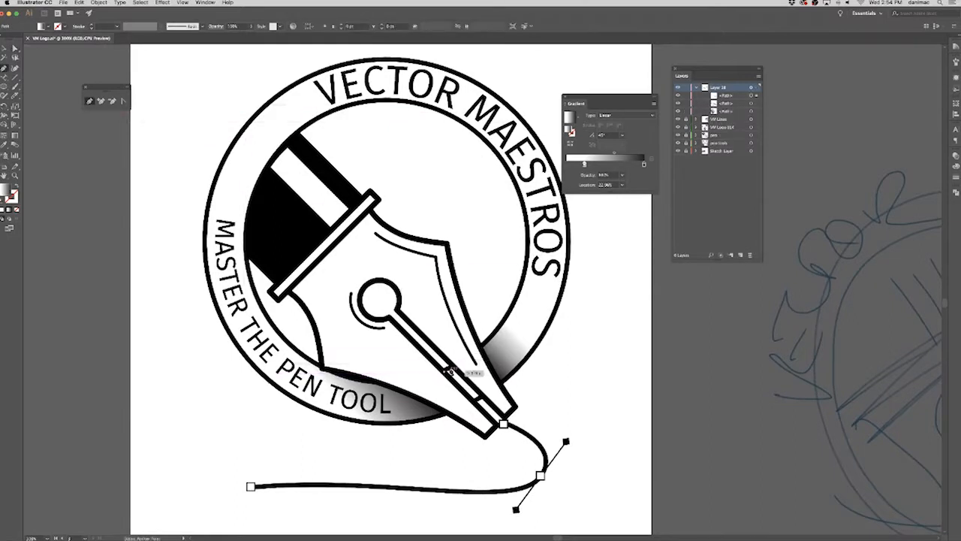
left_click(450, 368)
left_click(481, 397)
left_click(476, 401)
left_click(446, 372)
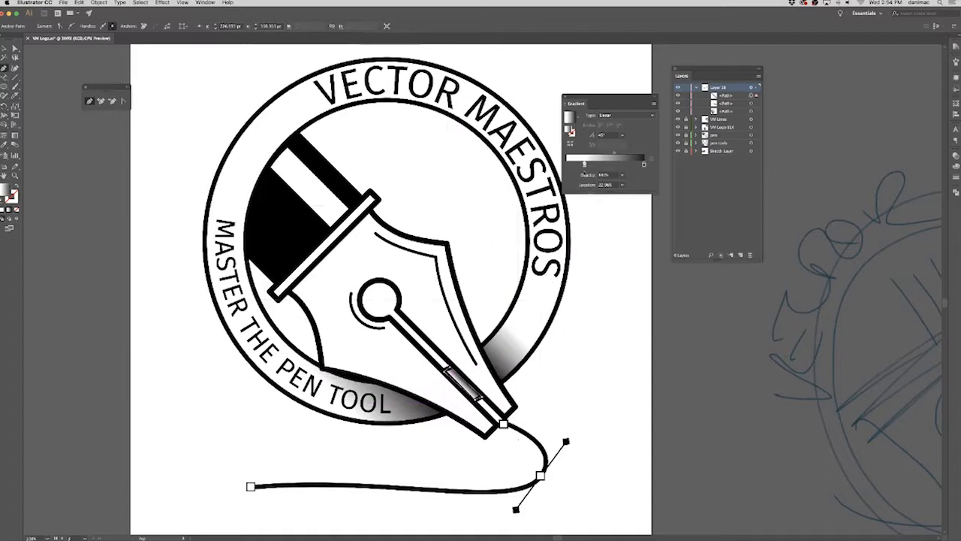
Shift the slit segment's gradient stops toward the dark end for a dark grey fill, and deselect the shape.
key("a")
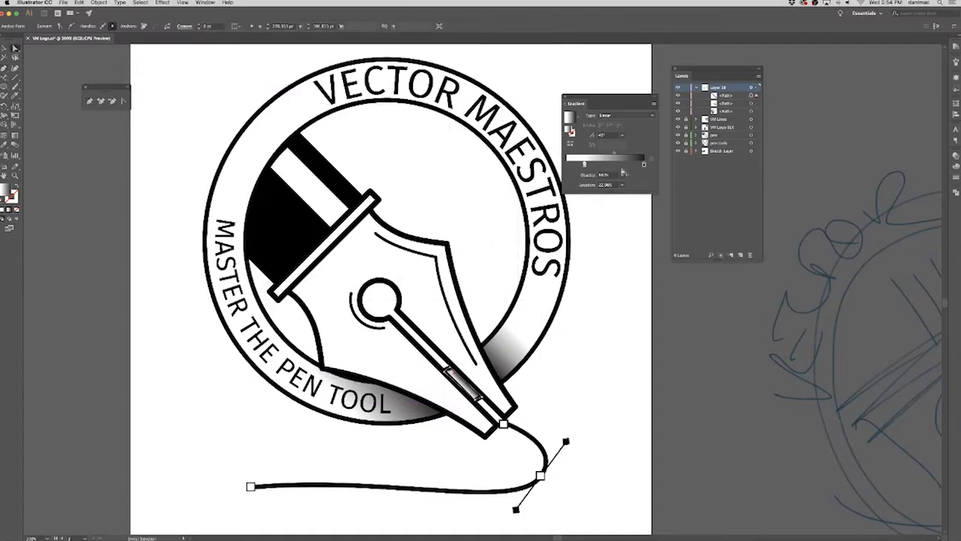
left_click(624, 164)
left_click_drag(588, 165, 643, 165)
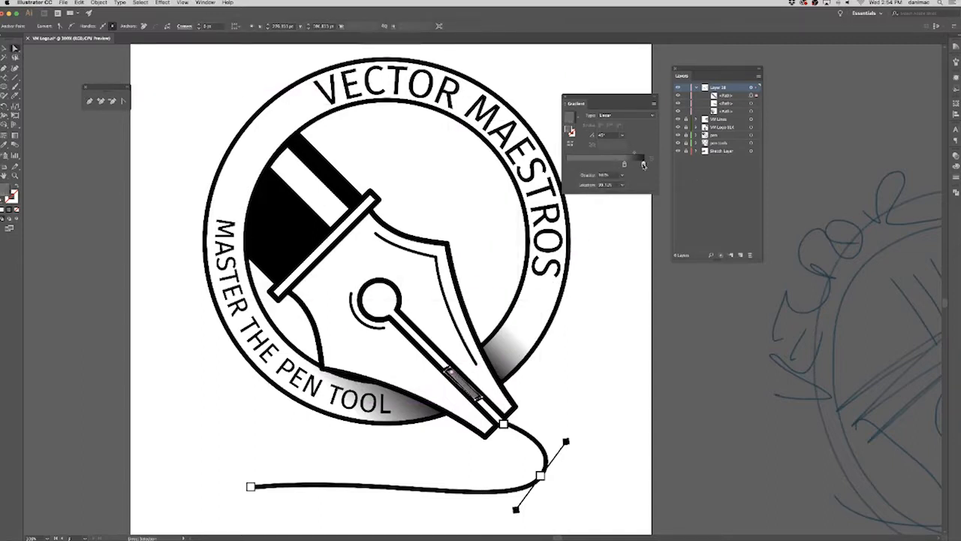
left_click(640, 287)
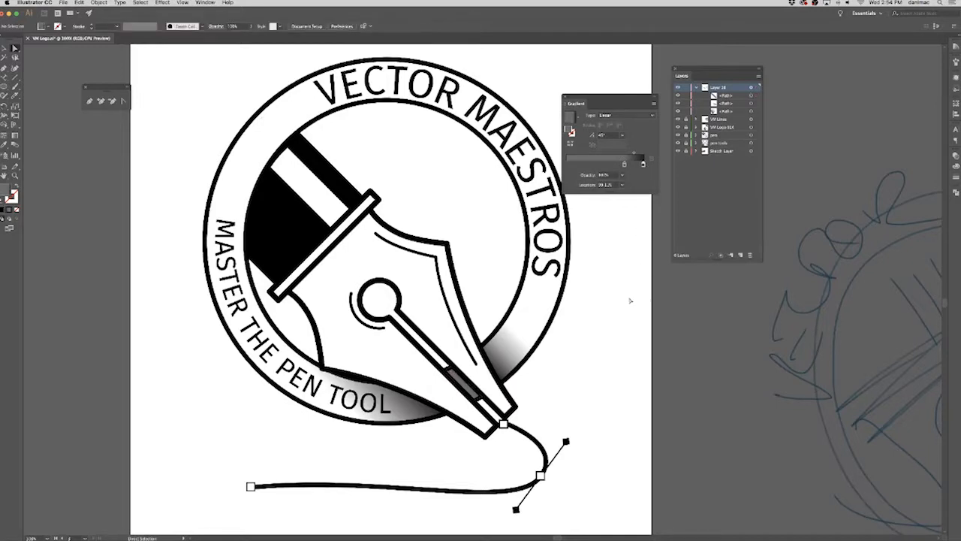
Bring all three artboards and the surrounding artwork into view to compare the logo versions.
scroll(606, 301, "up", 2)
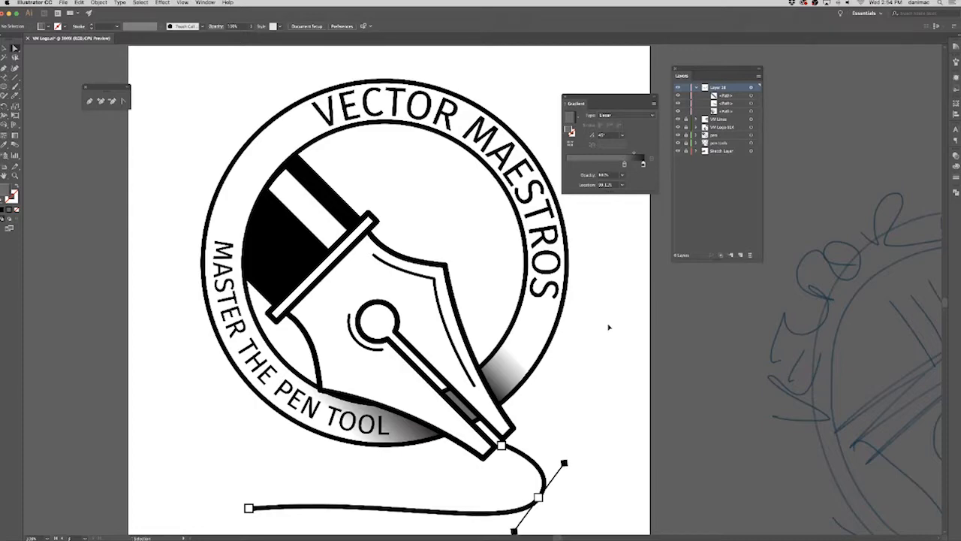
key("super+minus")
key("super+minus")
key("super+minus")
left_click_drag(580, 324, 414, 393)
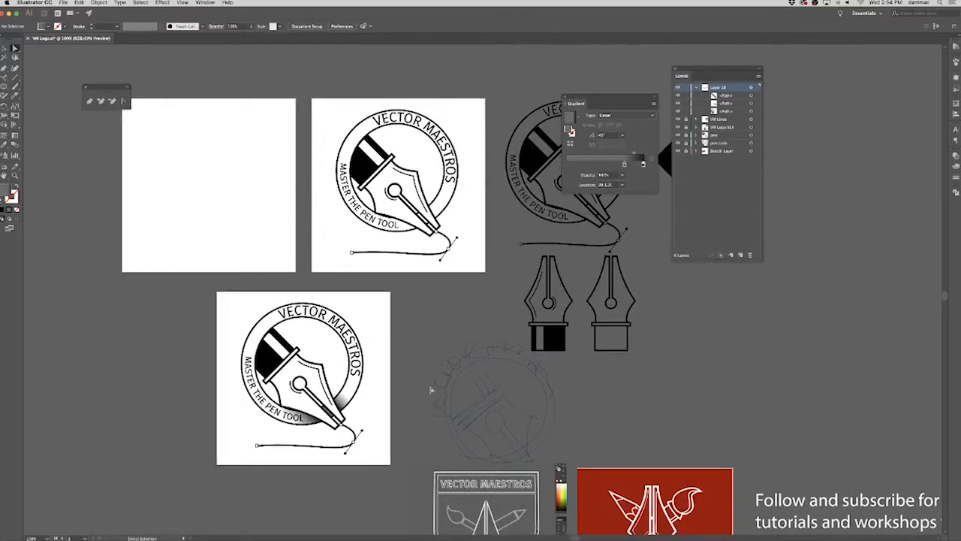
Target the layer holding the three gradient shadow shapes on the third artboard, lower its opacity slightly, and deselect the artwork.
key("super+plus")
key("super+plus")
key("super+plus")
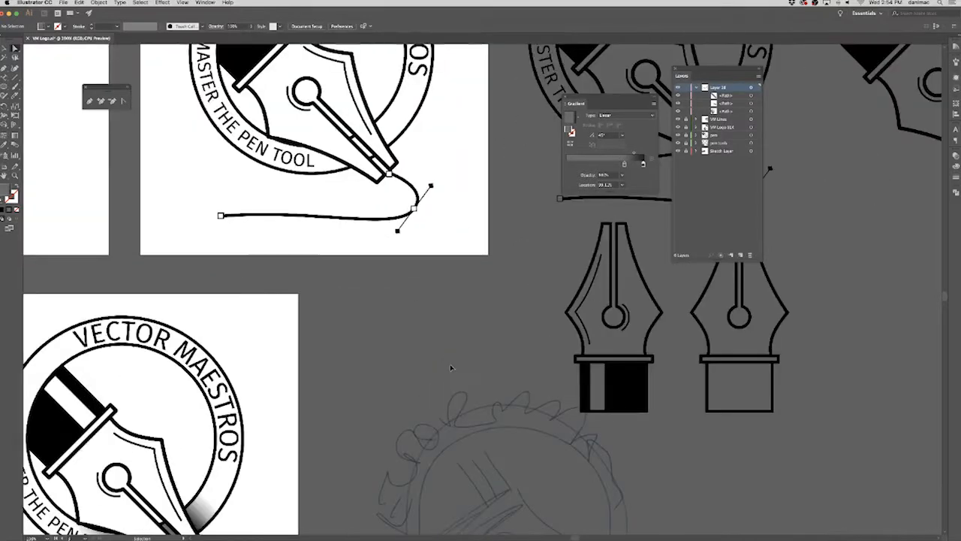
left_click_drag(304, 417, 591, 305)
mouse_move(493, 302)
left_mouse_down()
mouse_move(534, 270)
mouse_move(600, 180)
left_mouse_up()
left_click_drag(434, 455, 451, 449)
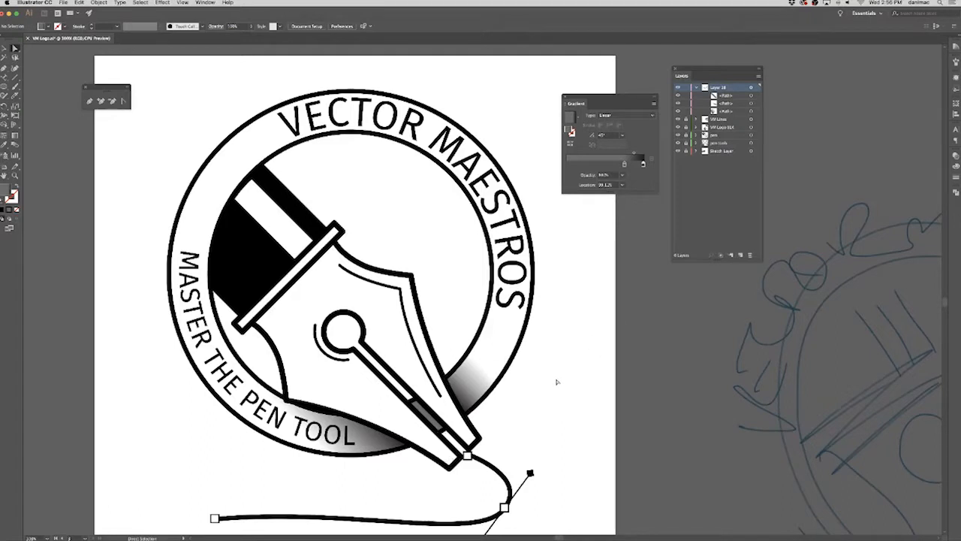
left_click_drag(549, 361, 329, 464)
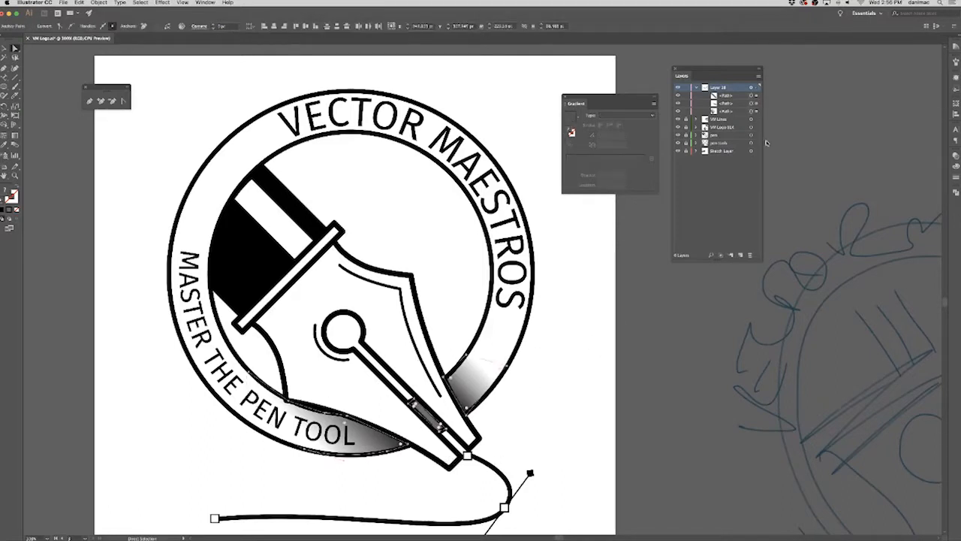
left_click(752, 95)
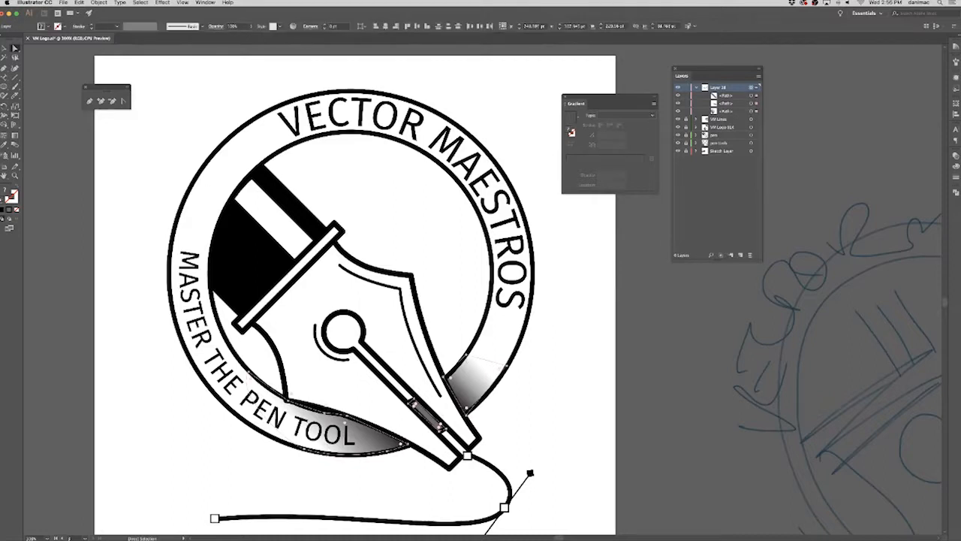
left_click(955, 158)
left_click(941, 165)
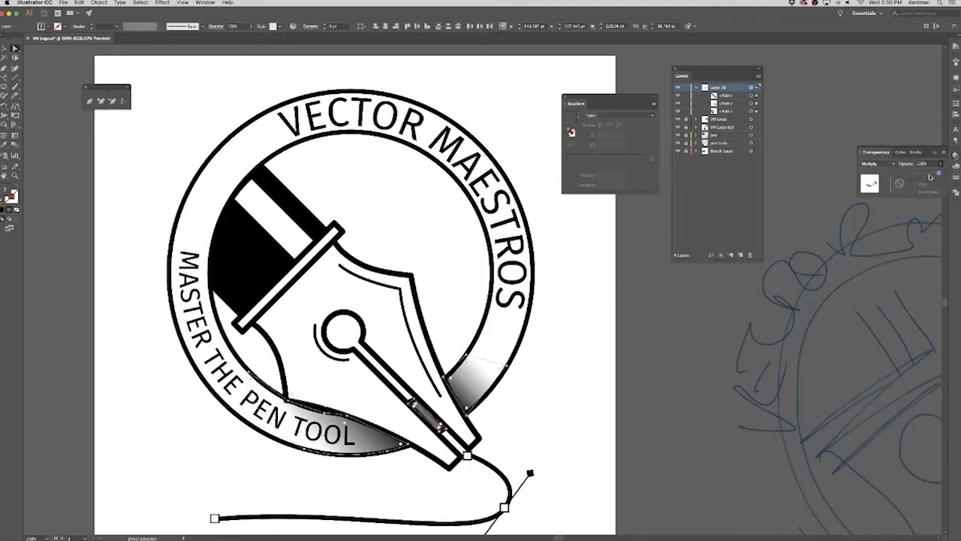
left_click_drag(942, 175, 931, 174)
left_click(847, 167)
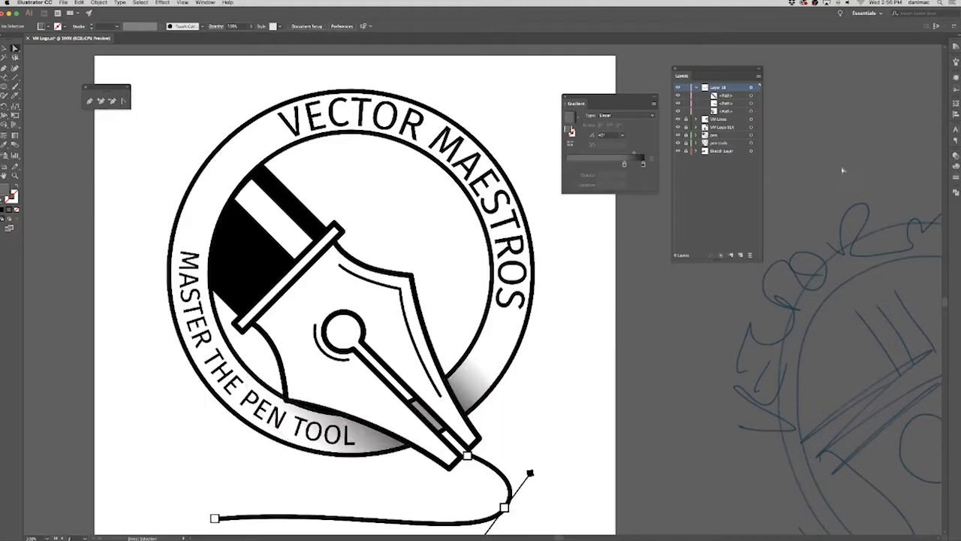
Tuck the Gradient panel away, collapse and lock the shadow layer, unlock the pen, pen tools and sketch layers, and move the Layers panel aside.
key("super+minus")
key("super+minus")
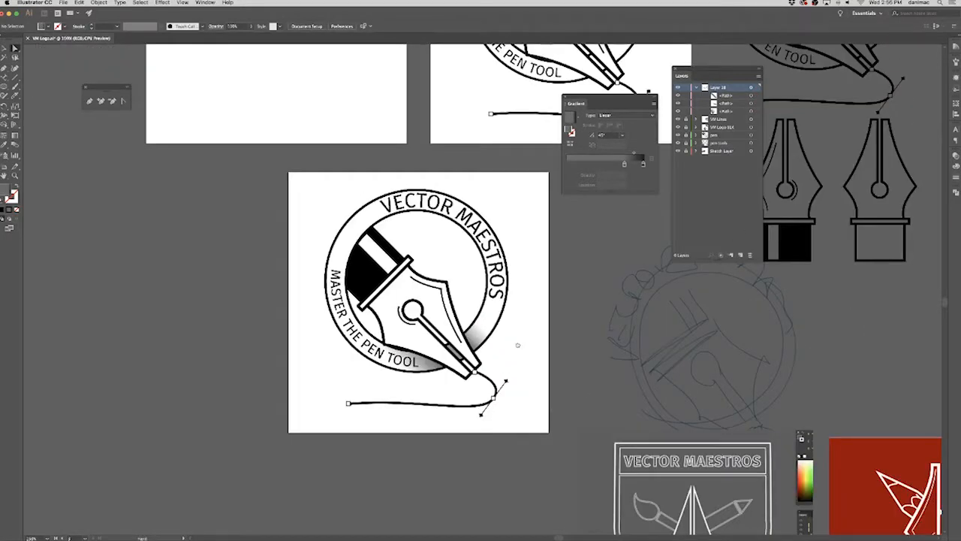
left_click_drag(522, 340, 498, 375)
left_click_drag(523, 317, 429, 390)
key("super+minus")
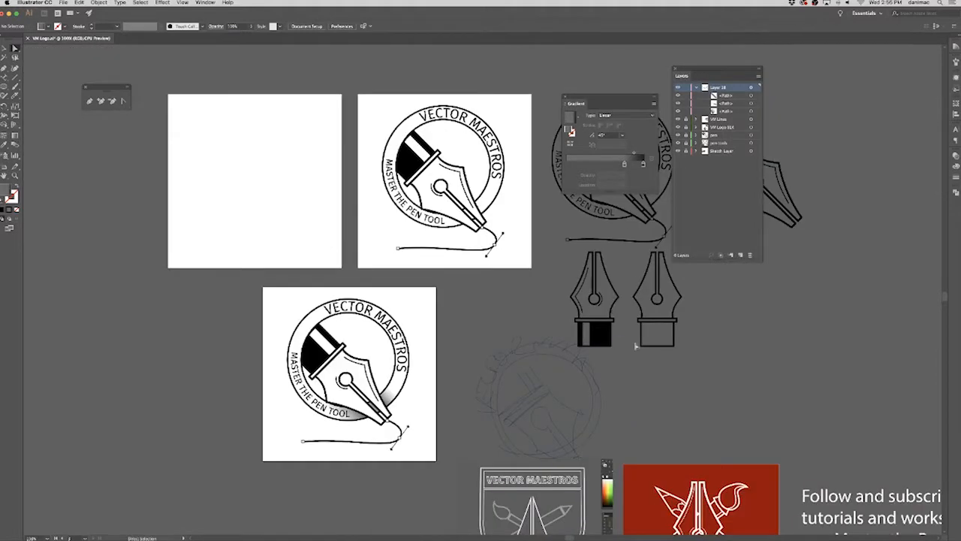
left_click_drag(601, 358, 439, 373)
left_click_drag(567, 104, 943, 161)
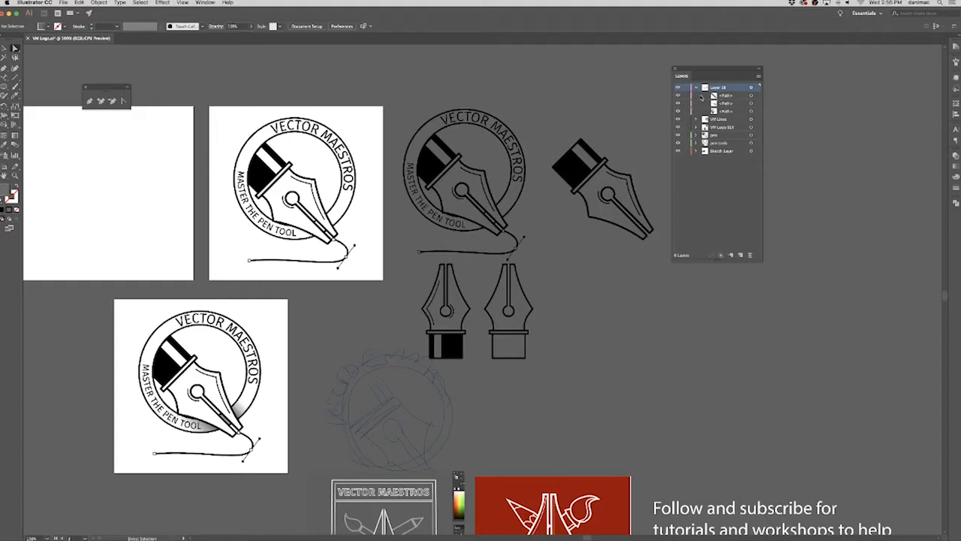
left_click(698, 88)
left_click_drag(683, 75, 831, 100)
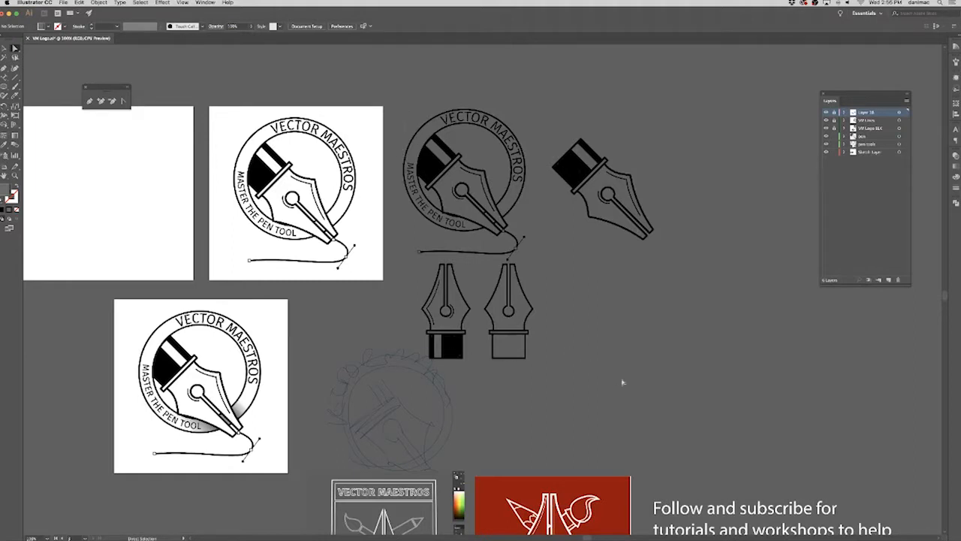
key("super+a")
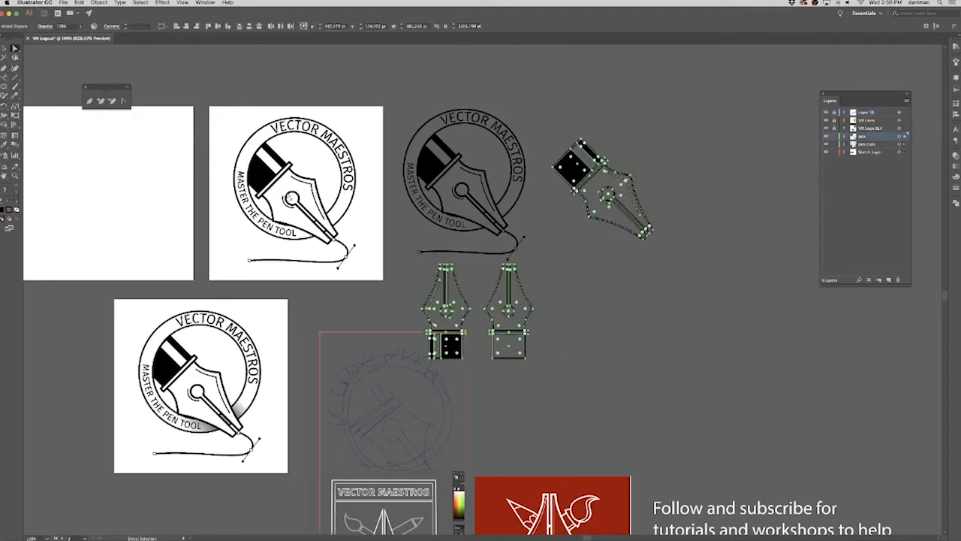
left_click(182, 86)
left_click(5, 49)
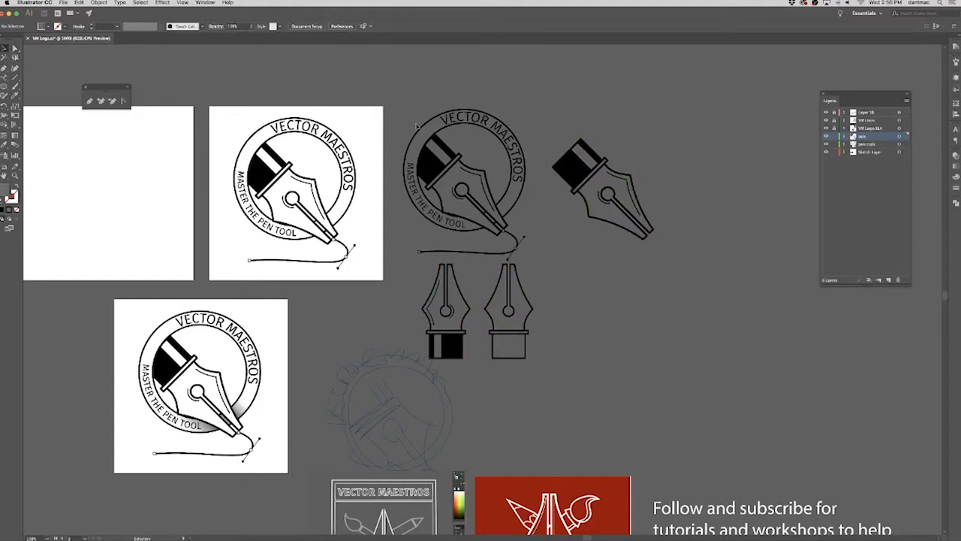
key("super+a")
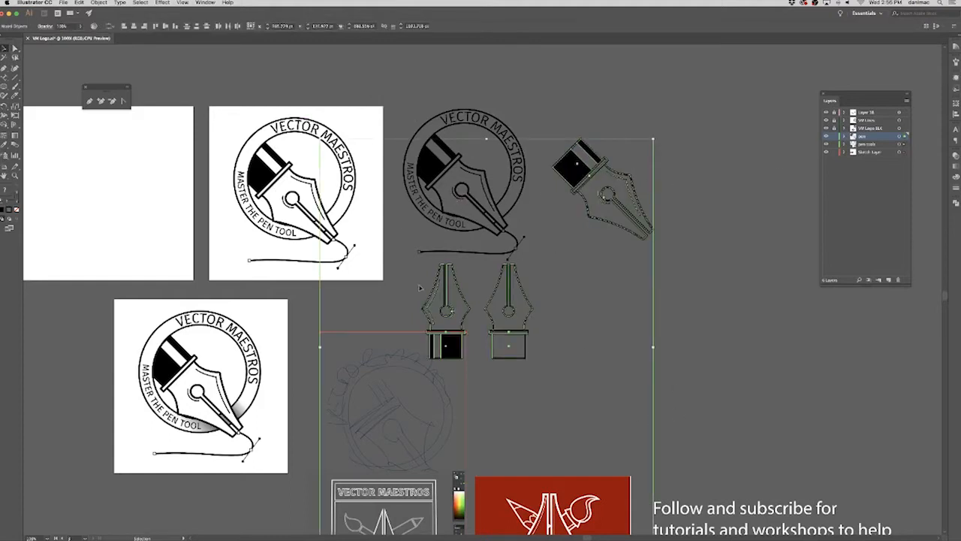
left_click(721, 248)
Move the two upright pen nibs beside the tilted pen, and place the circular sketch beyond them, away from the artboards.
left_click_drag(321, 409, 547, 277)
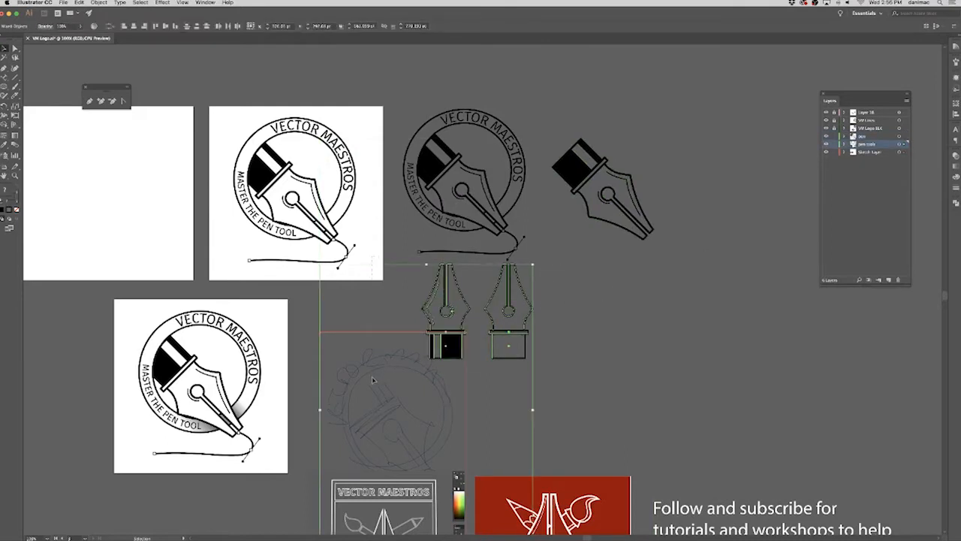
mouse_move(456, 356)
left_mouse_down()
mouse_move(593, 319)
mouse_move(759, 196)
mouse_move(717, 225)
left_mouse_up()
left_click(549, 322)
left_click_drag(616, 323, 857, 344)
Arrange the red pen tool graphic, the shield graphic and the subscribe text in a row beside the third artboard.
scroll(559, 375, "down", 5)
scroll(559, 376, "right", 3)
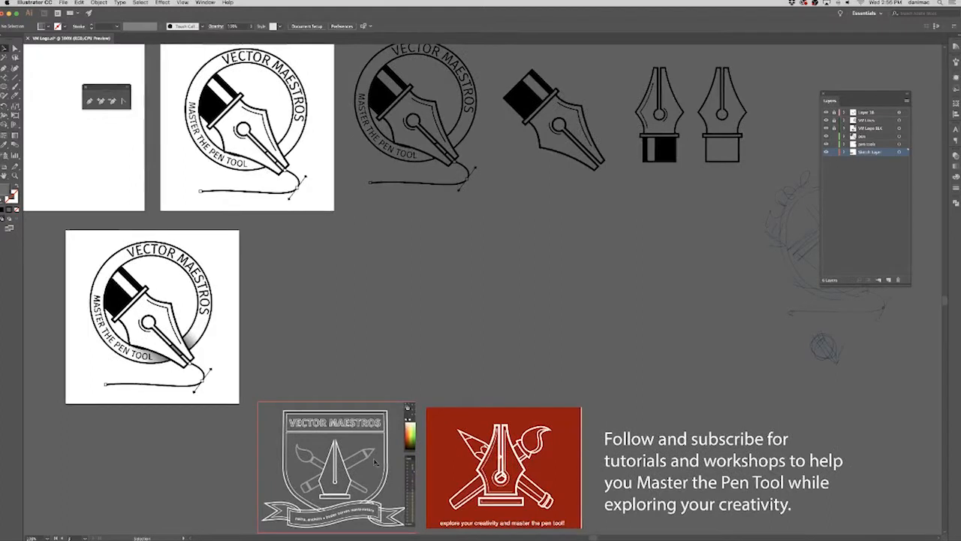
left_click_drag(352, 474, 591, 311)
left_click_drag(487, 492, 492, 343)
left_click_drag(642, 476, 664, 294)
Move the orange website and handle text directly beneath the third artboard.
scroll(519, 388, "down", 5)
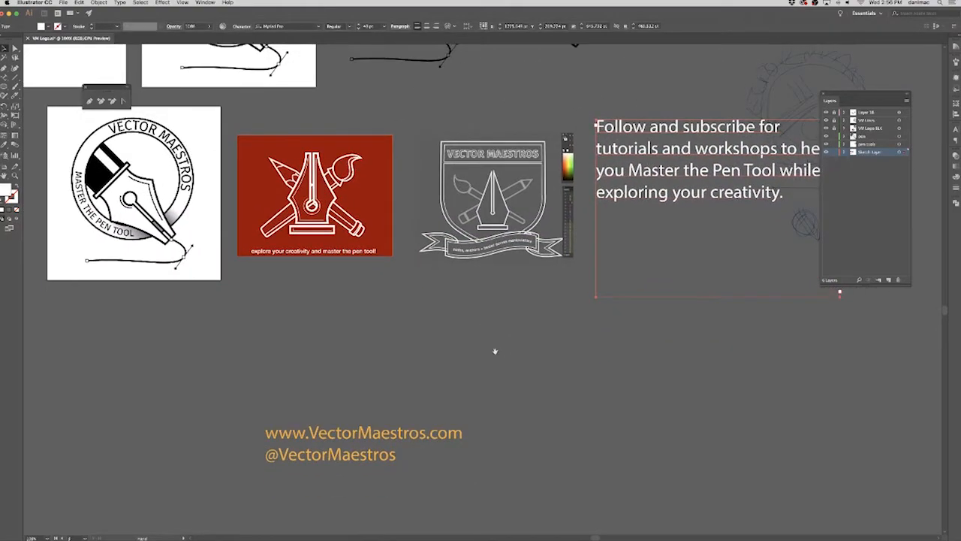
left_click_drag(381, 437, 176, 300)
left_click(339, 314)
left_click_drag(545, 411, 520, 417)
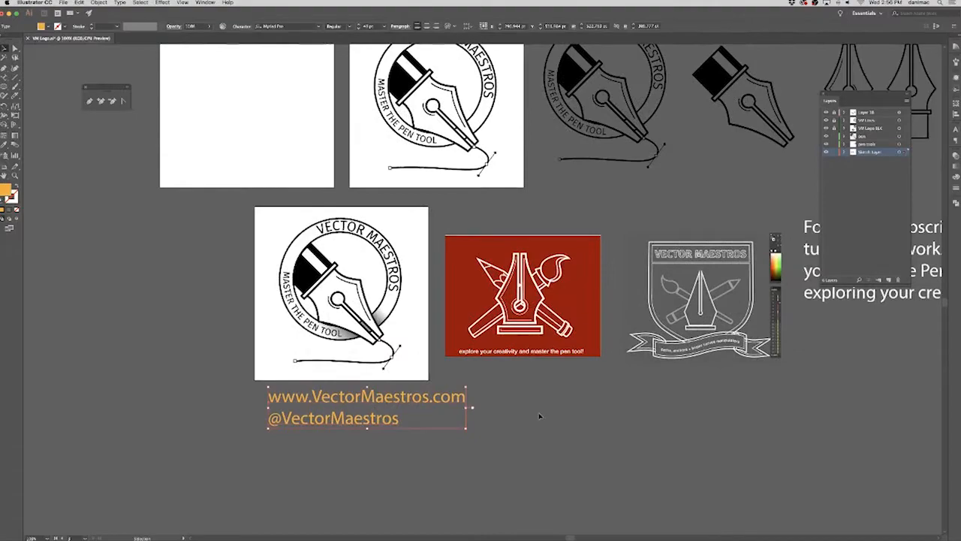
Examine the shaded logo, the red pen tool graphic and the shield graphic up close to compare the designs.
key("super+plus")
key("super+plus")
mouse_move(704, 305)
left_mouse_down()
mouse_move(558, 374)
mouse_move(526, 455)
left_mouse_up()
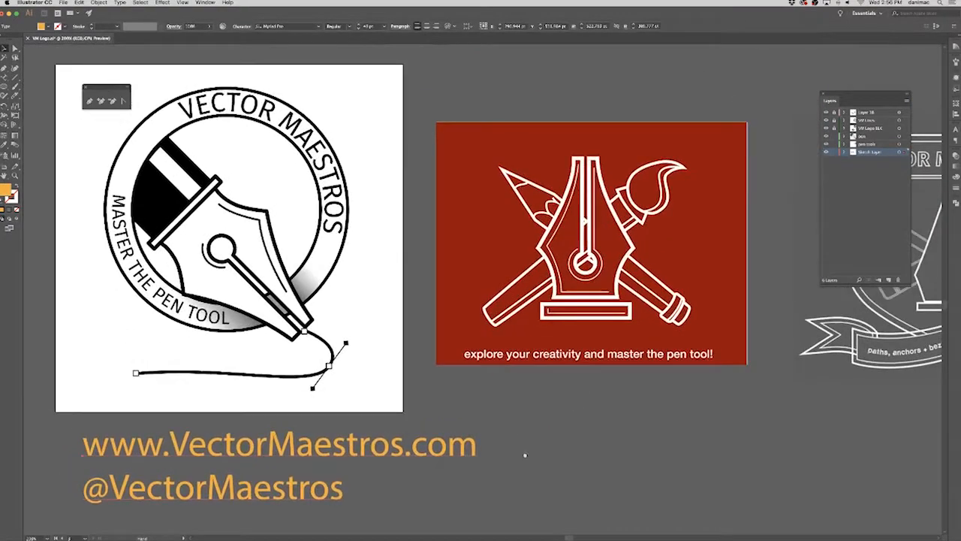
mouse_move(719, 387)
left_mouse_down()
mouse_move(431, 408)
mouse_move(350, 401)
left_mouse_up()
left_click(574, 415)
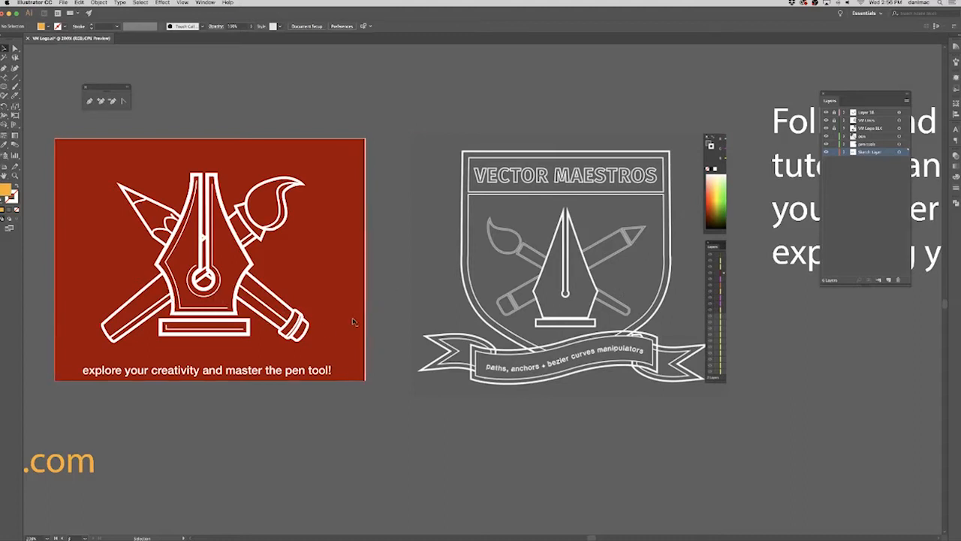
scroll(325, 332, "left", 5)
scroll(538, 385, "left", 6)
scroll(534, 364, "left", 1)
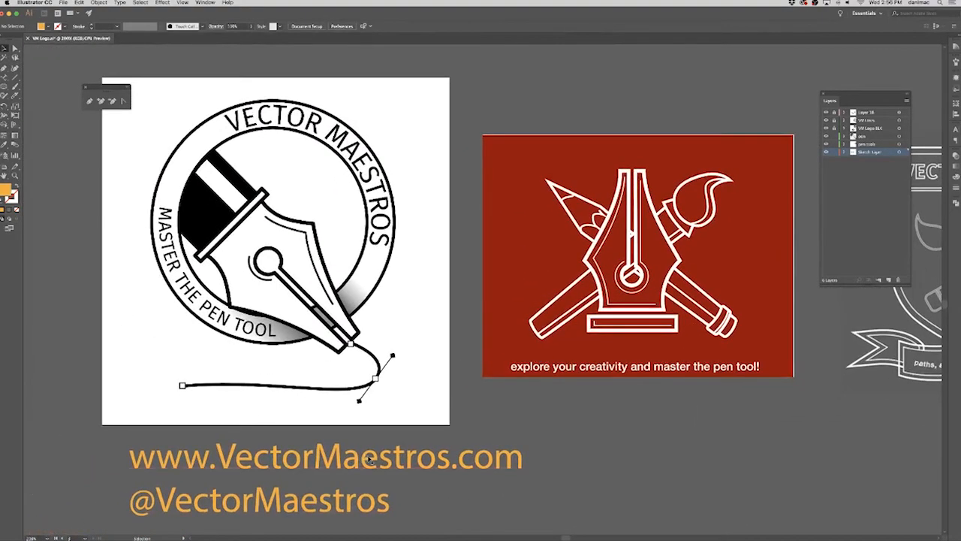
Change the font of the orange website and handle text to Fira Sans.
left_click(369, 459)
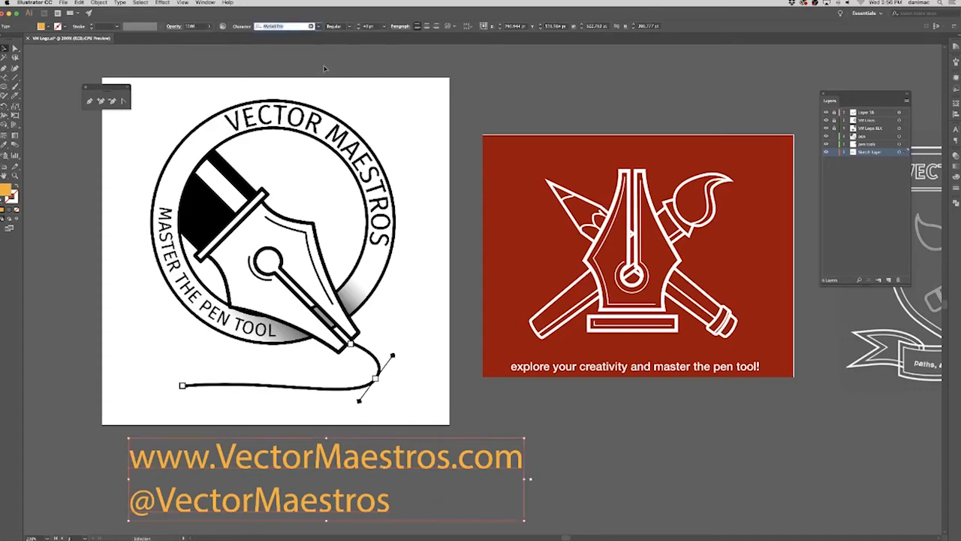
type("fir")
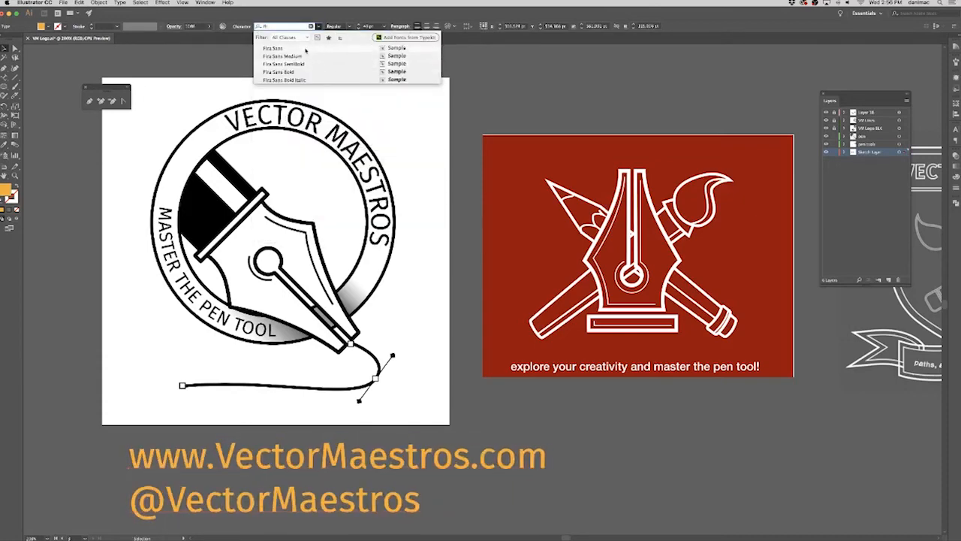